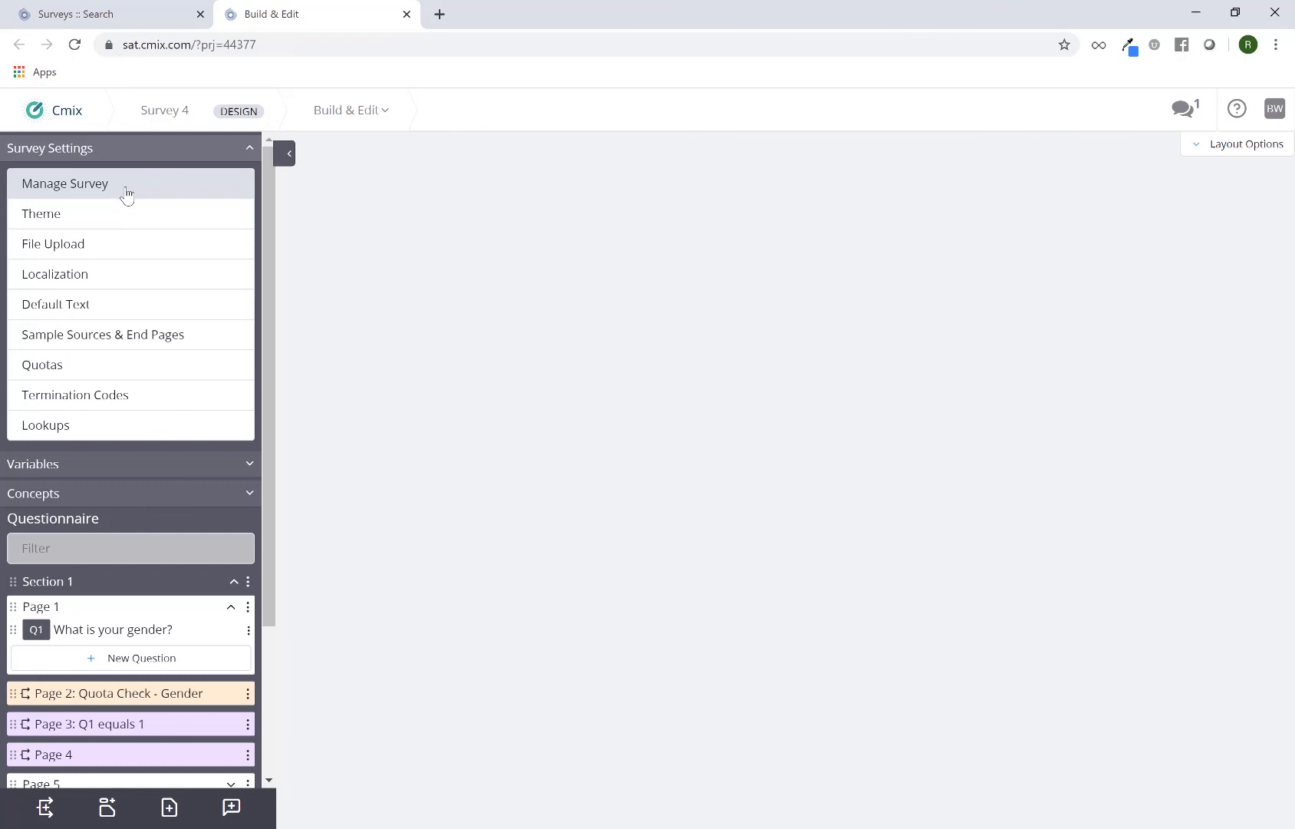
# Review the Manage Survey settings and the theme options available for the survey
pyautogui.click(126, 196)
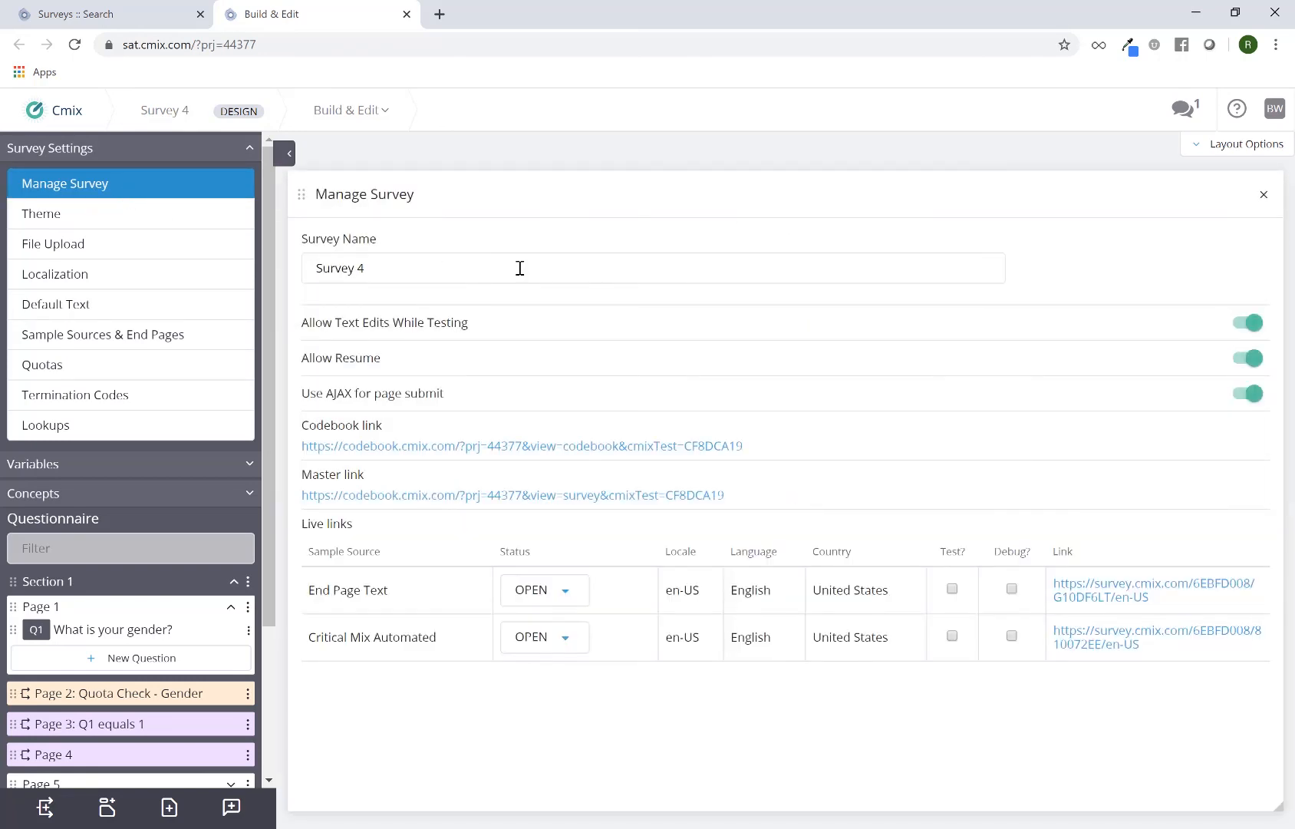
pyautogui.click(519, 268)
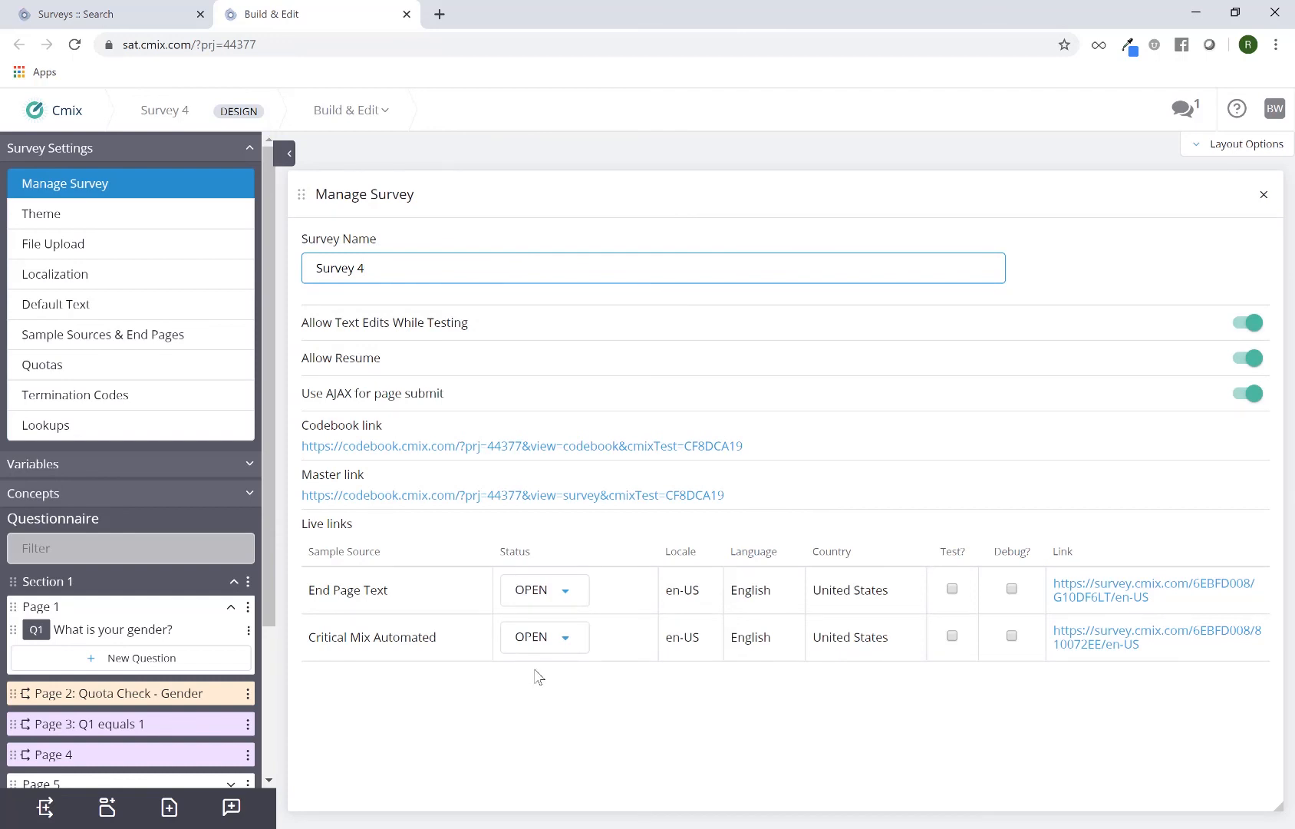
pyautogui.click(179, 226)
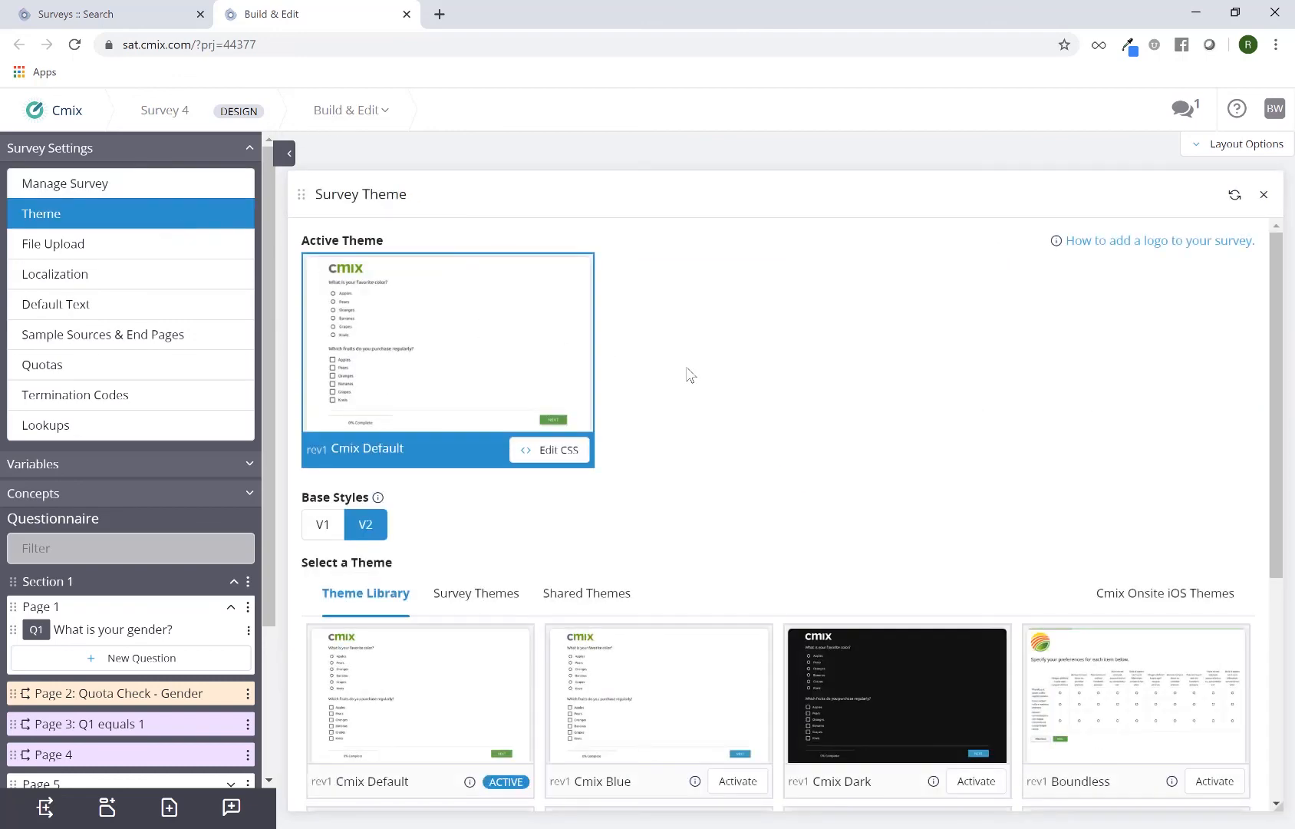
pyautogui.scroll(-5, 711, 430)
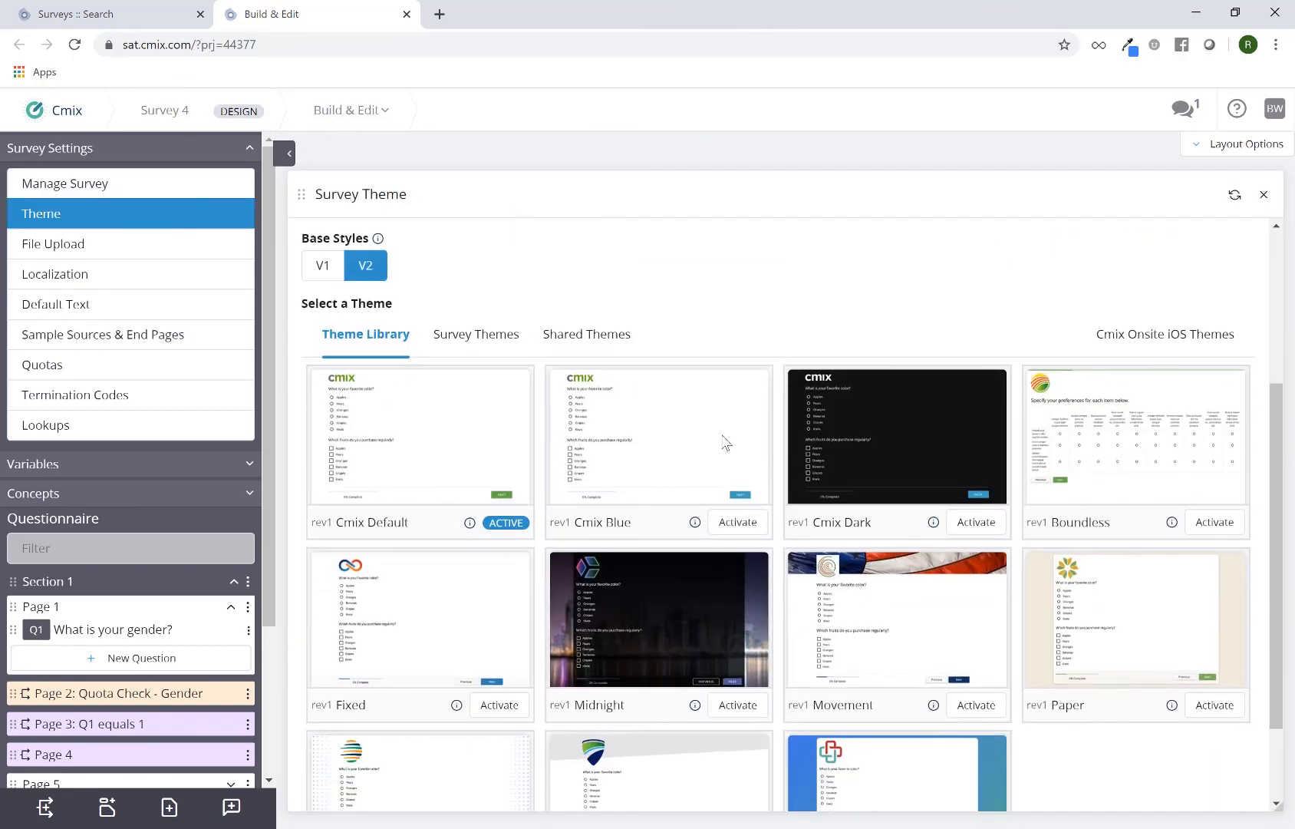
pyautogui.scroll(5, 722, 441)
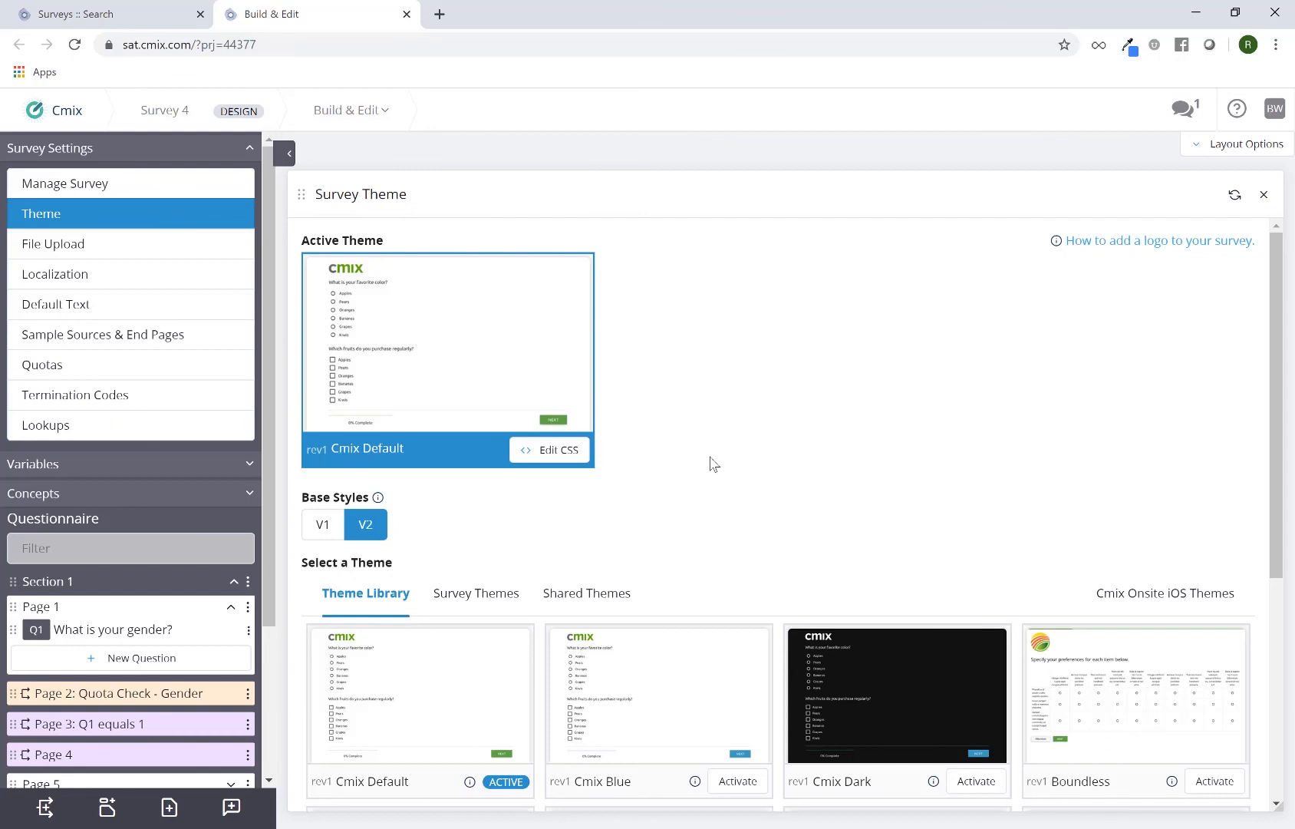
# Review the survey's File Upload, Localization and Default Text settings, including the default error messages
pyautogui.click(179, 254)
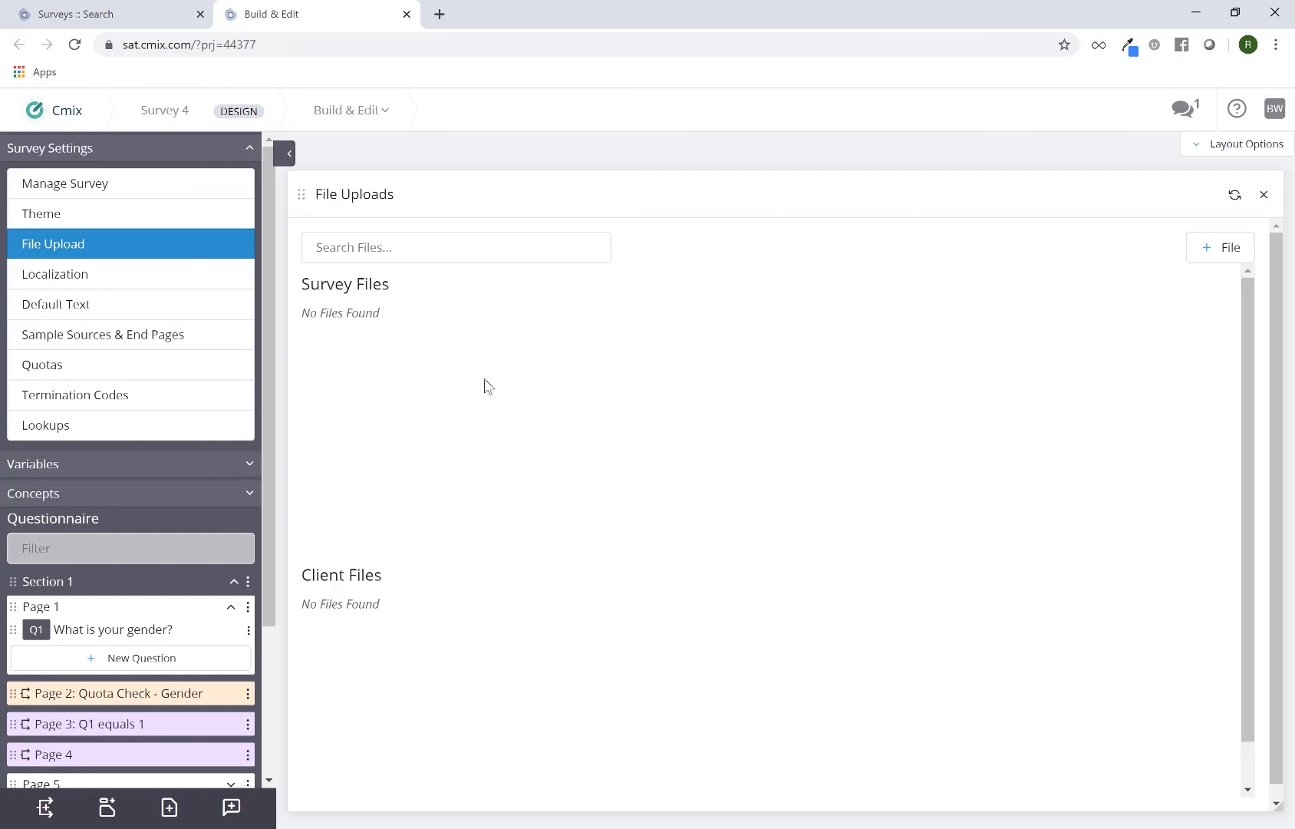
pyautogui.click(146, 278)
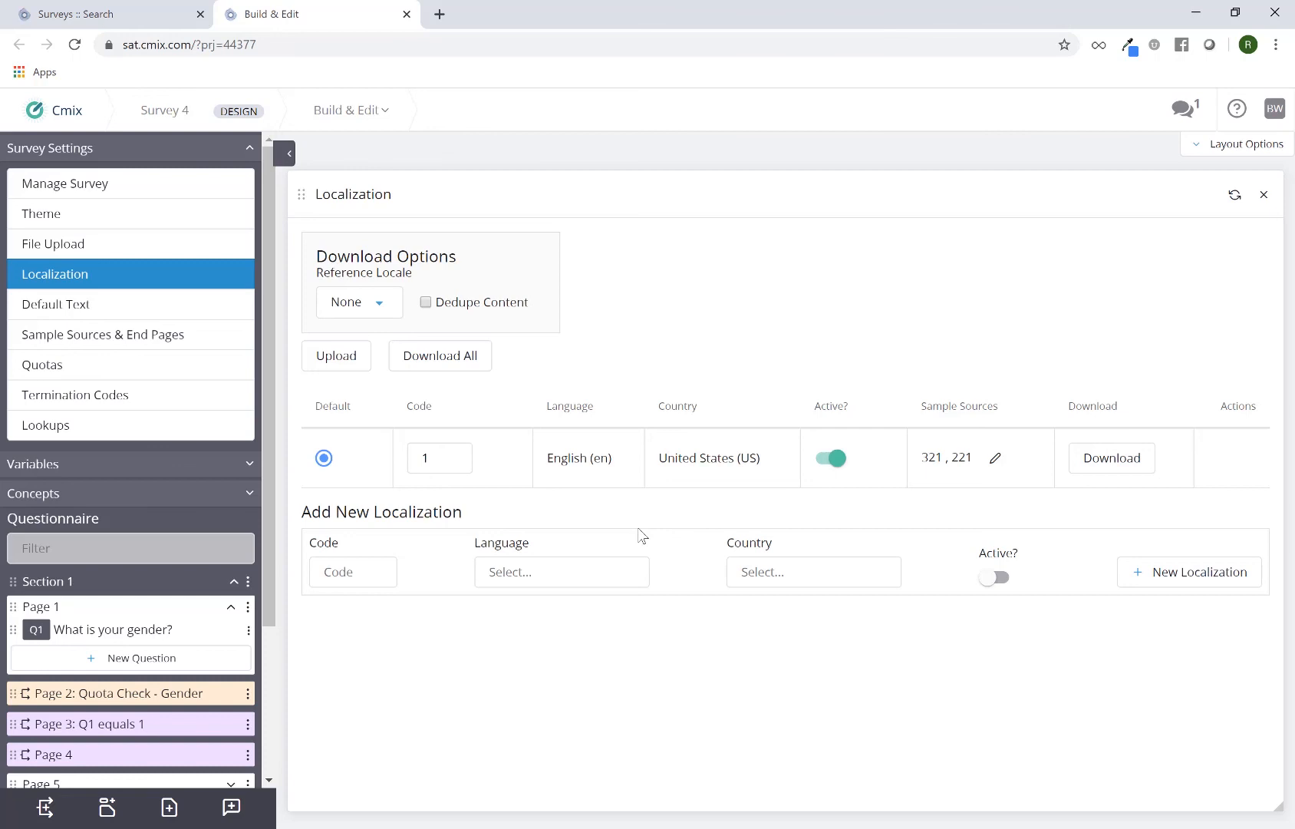
pyautogui.click(142, 311)
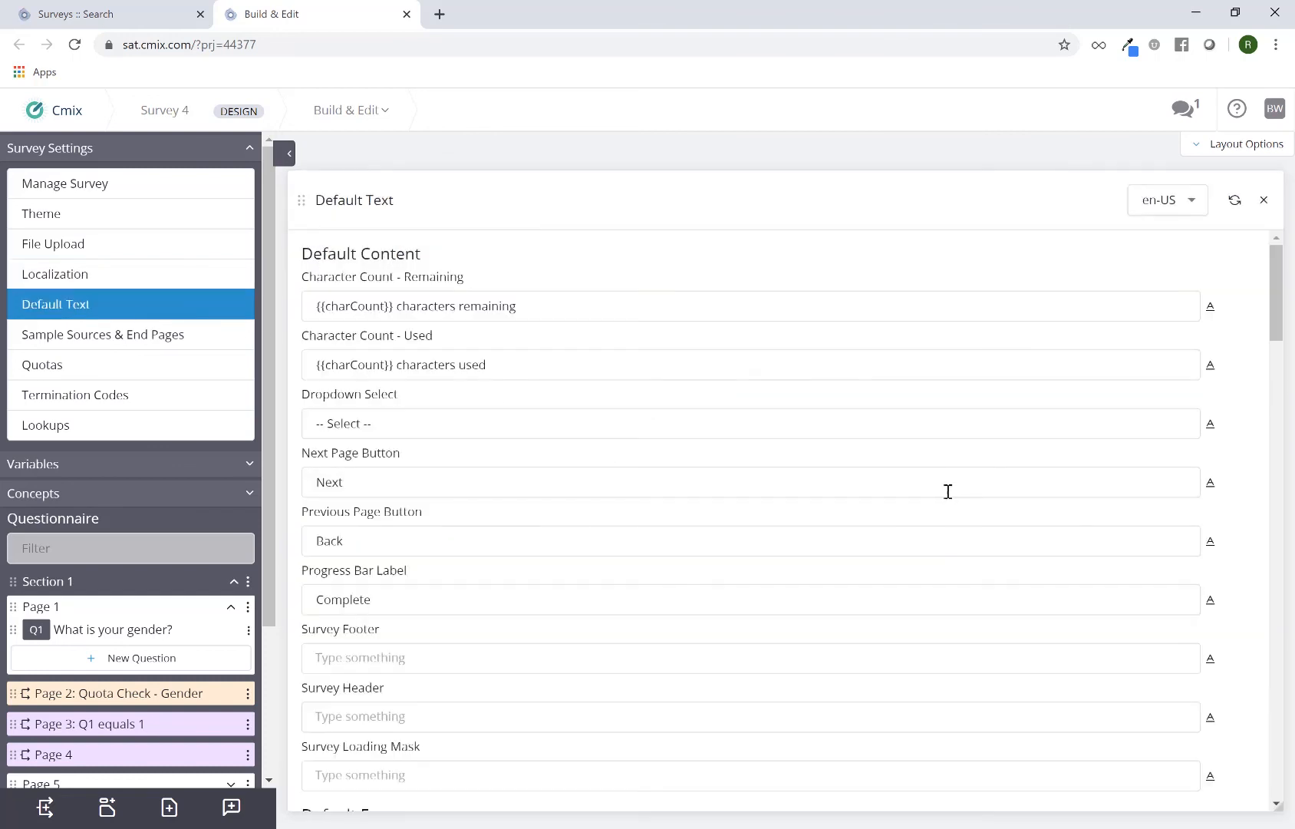
pyautogui.scroll(-7, 925, 465)
pyautogui.scroll(-20, 890, 499)
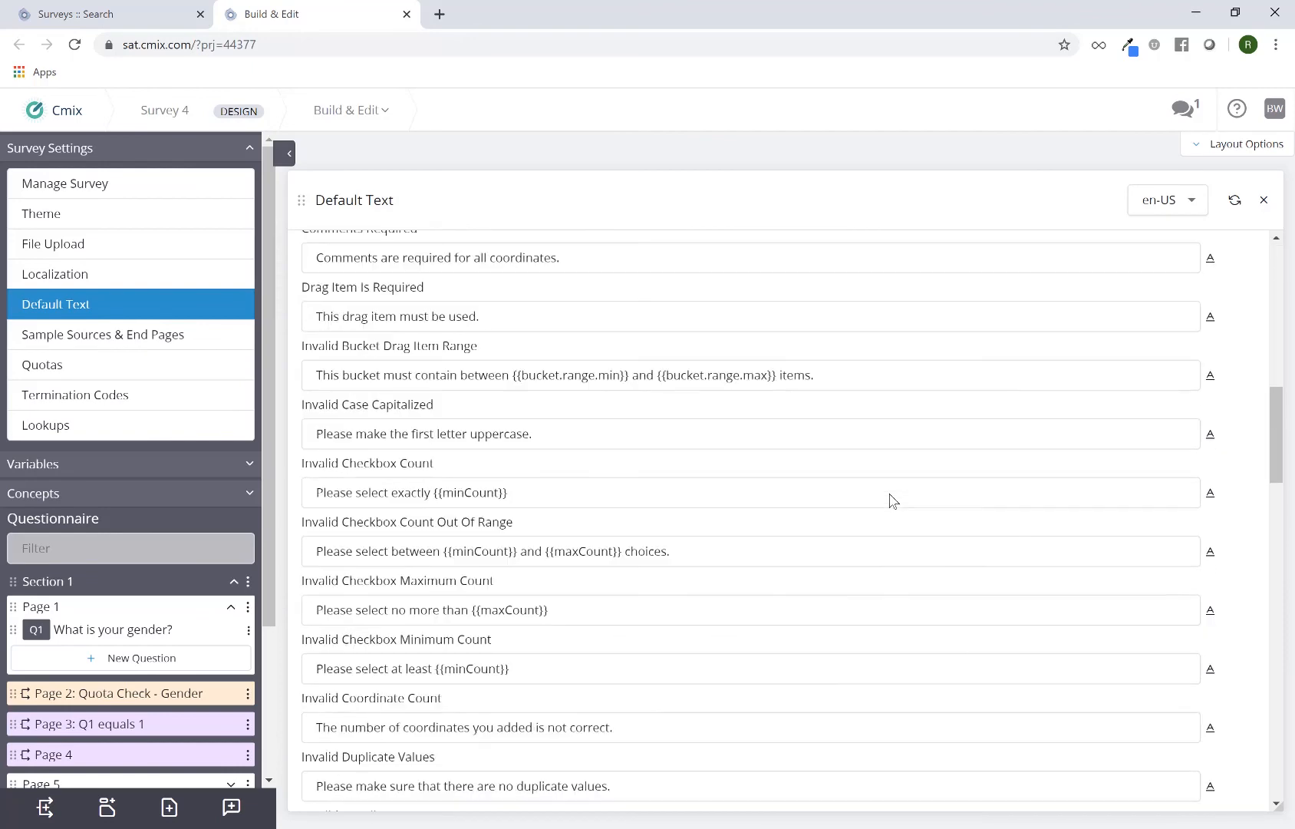
pyautogui.scroll(8, 890, 495)
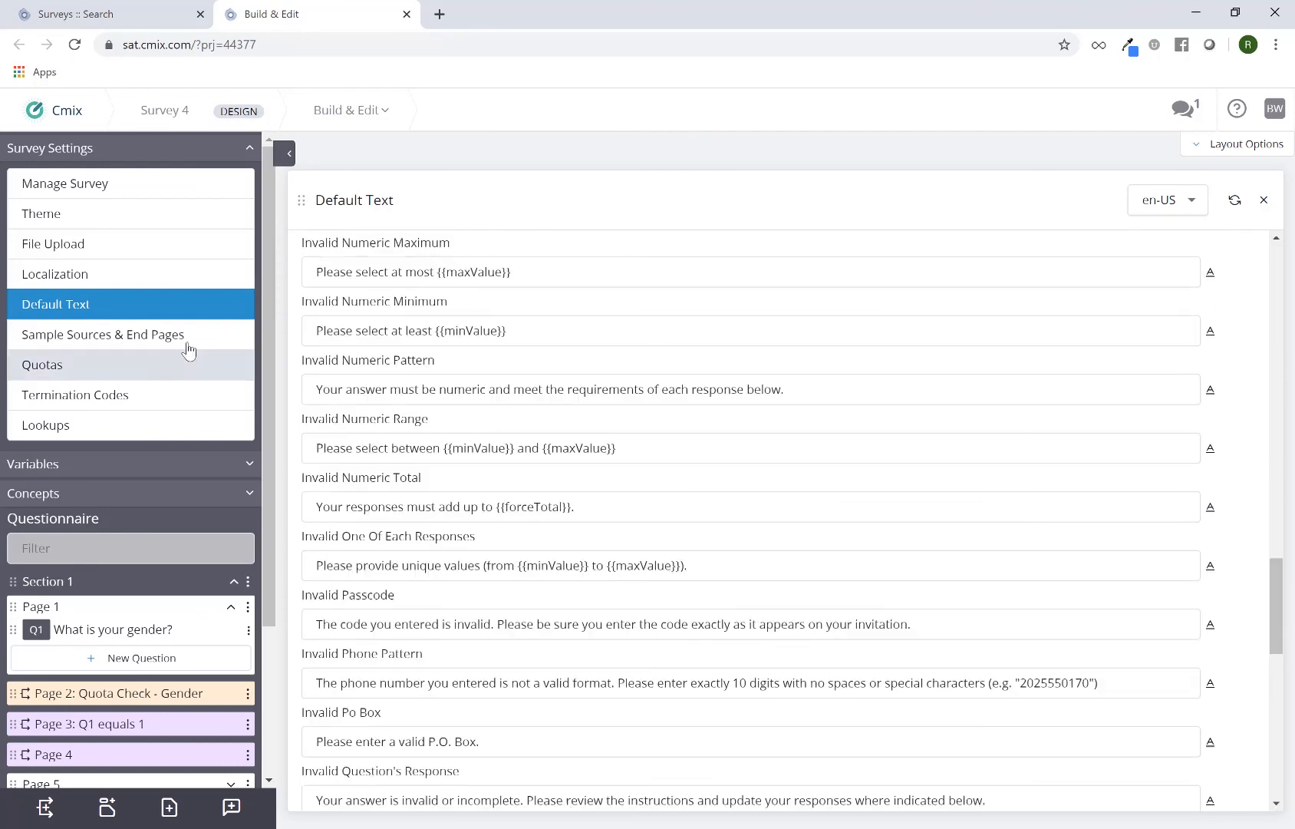
# Review the survey's Sample Sources & End Pages, Quotas, Termination Codes and Lookups settings
pyautogui.click(182, 343)
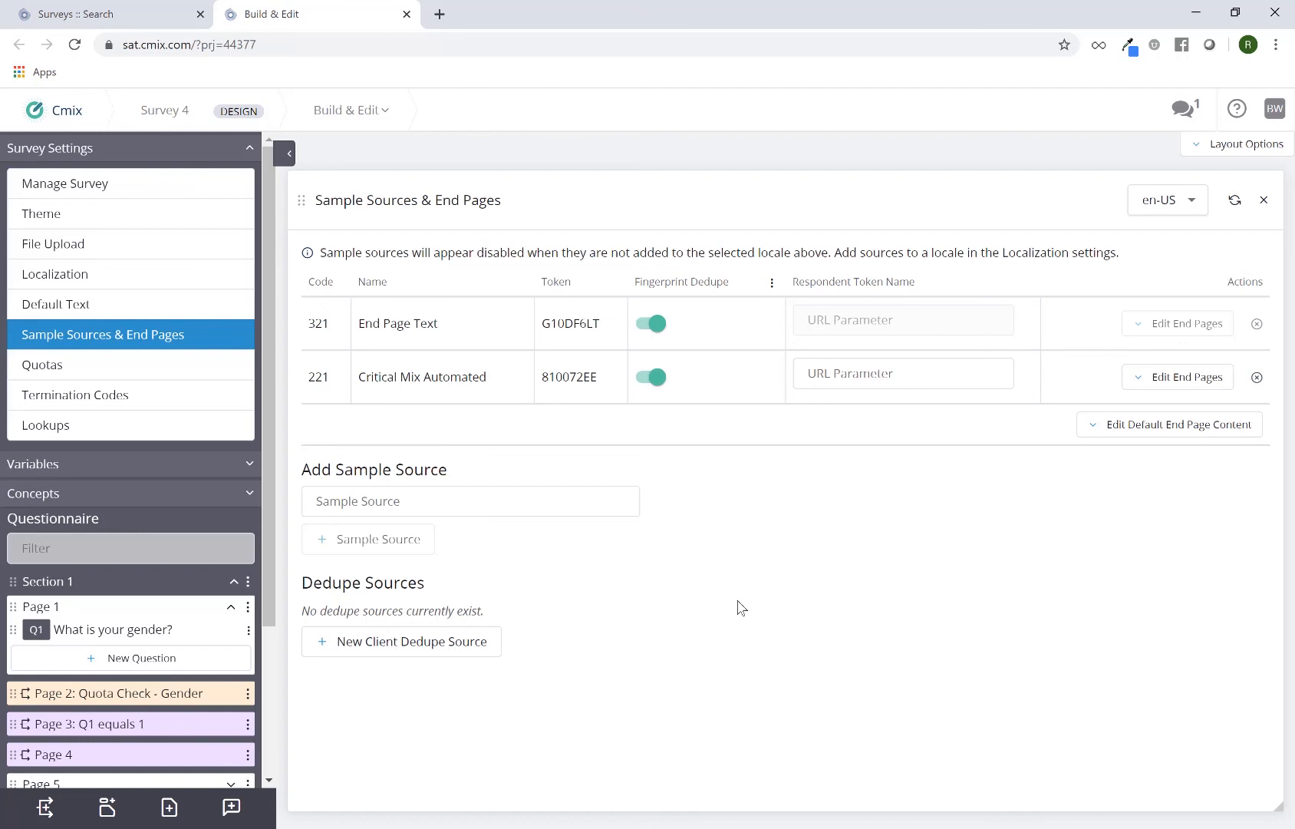
pyautogui.click(42, 365)
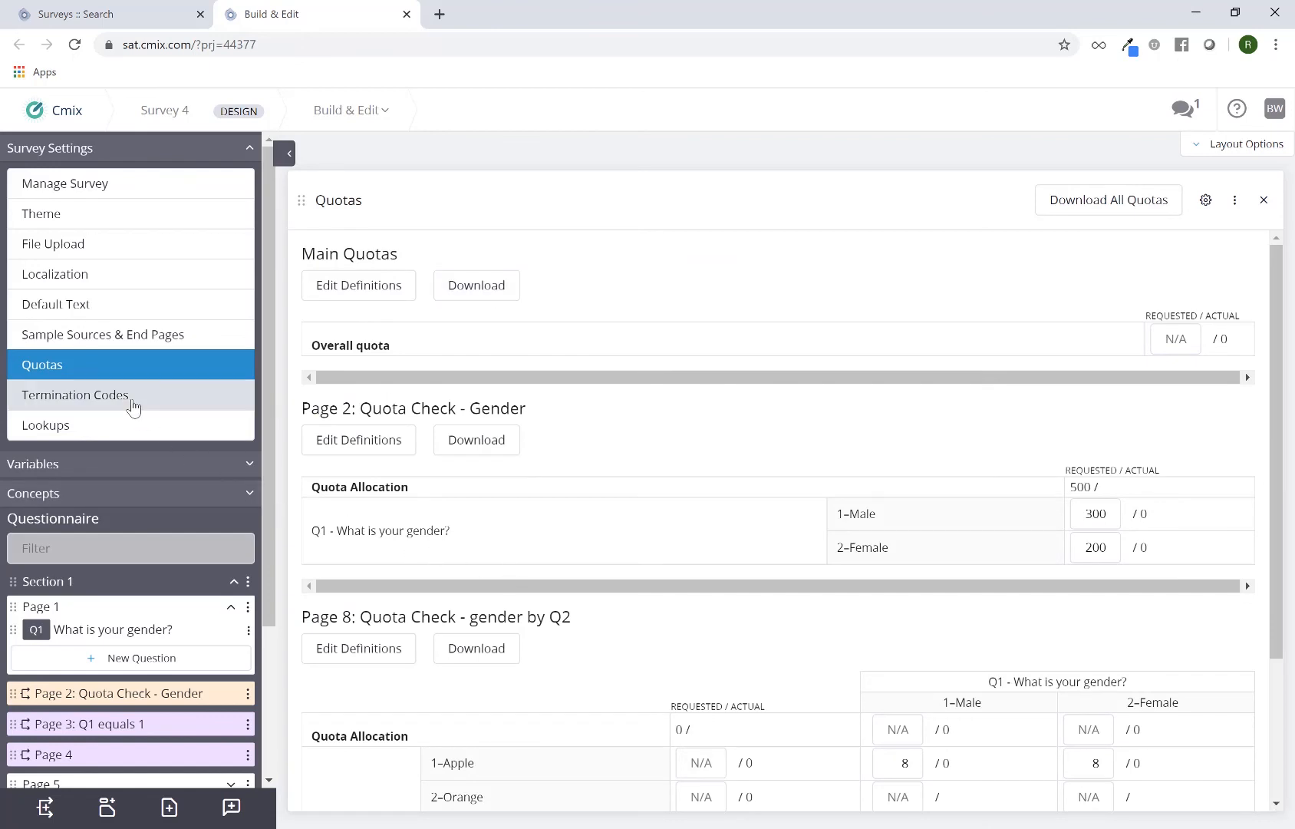
pyautogui.click(132, 407)
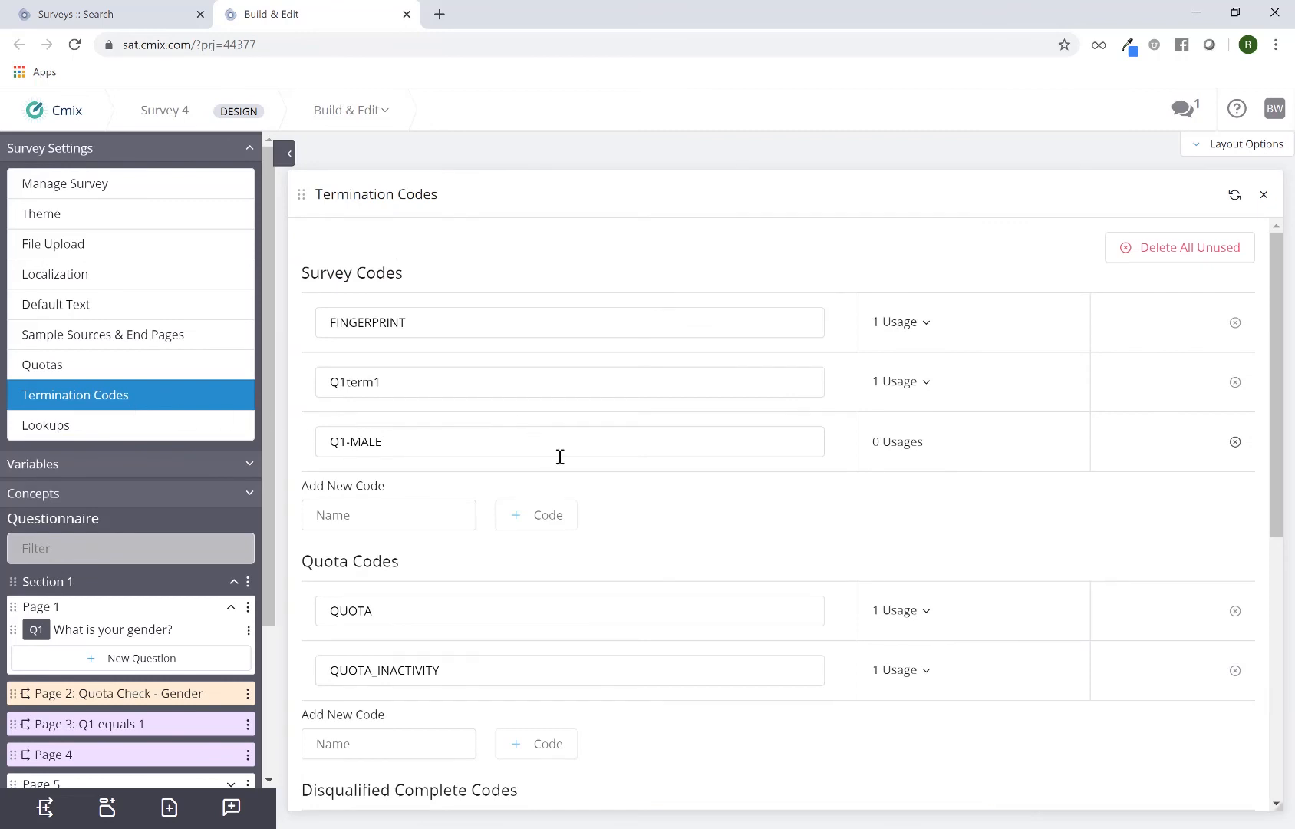
pyautogui.scroll(-6, 560, 457)
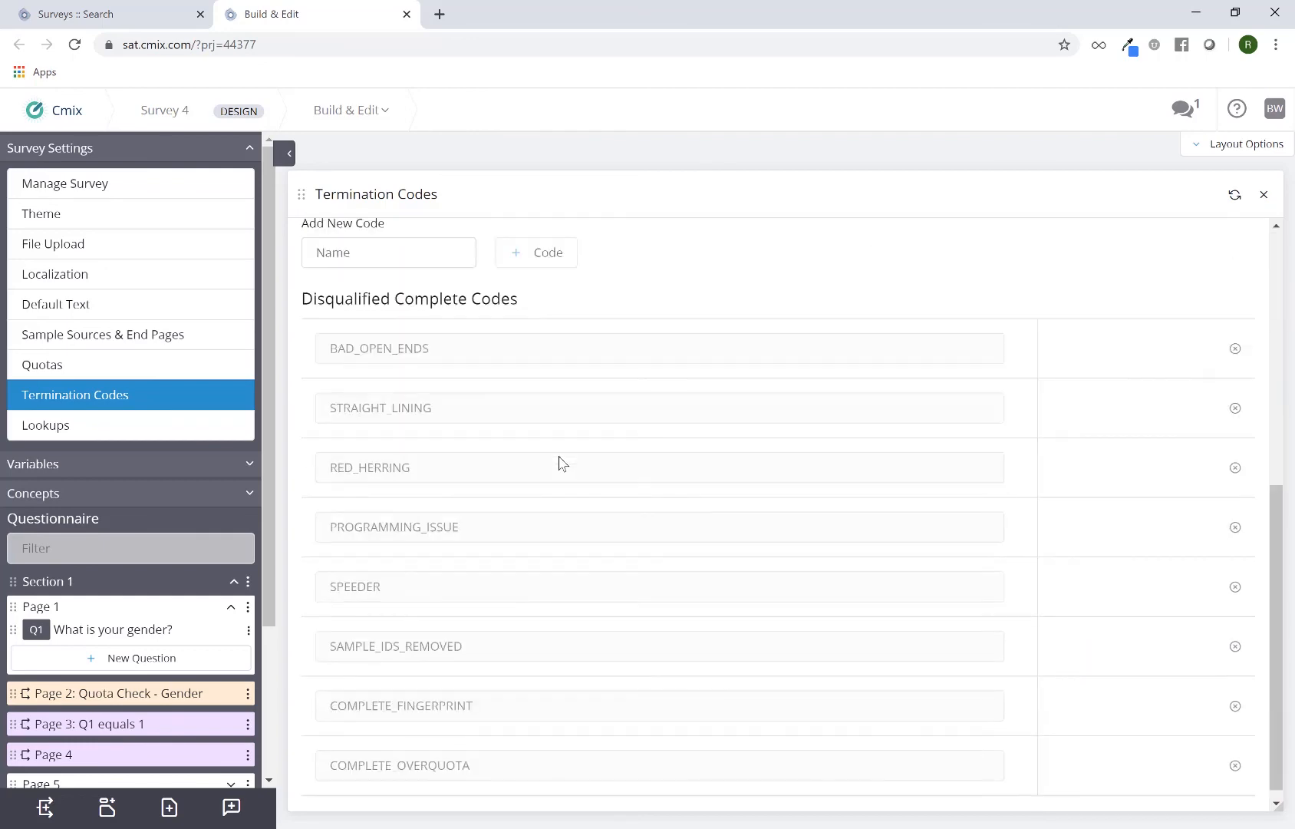
pyautogui.scroll(6, 560, 462)
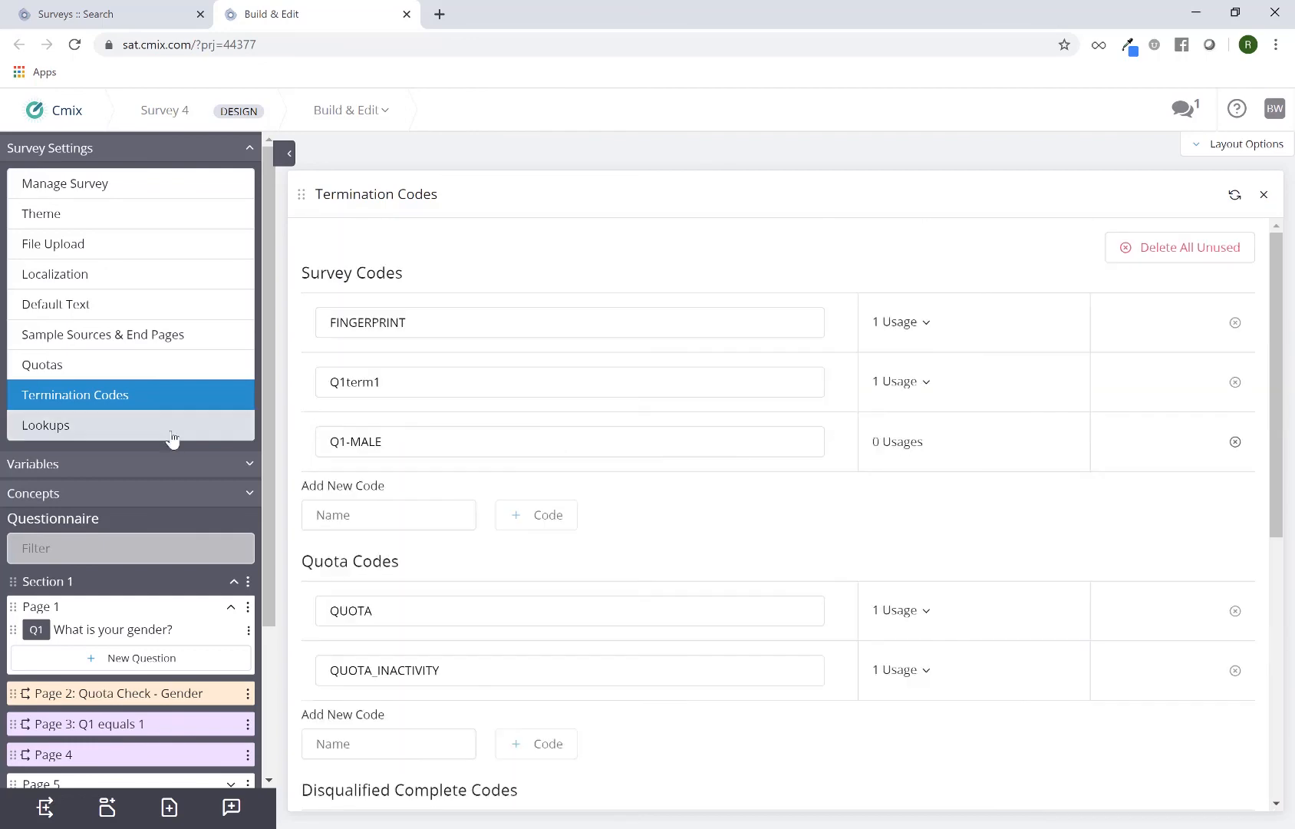
pyautogui.click(172, 431)
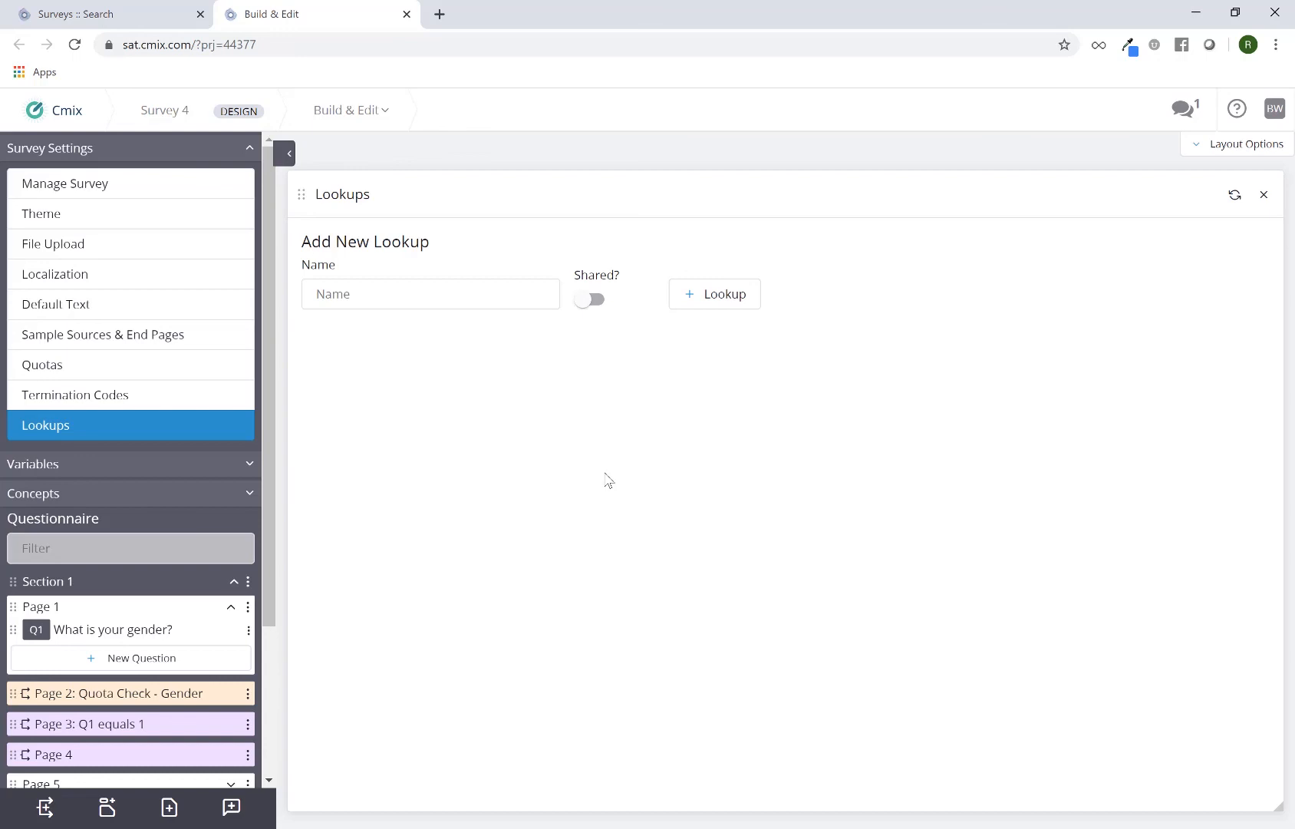
# Collapse Survey Settings and examine the contents of the Variables and Concepts sections
pyautogui.click(145, 153)
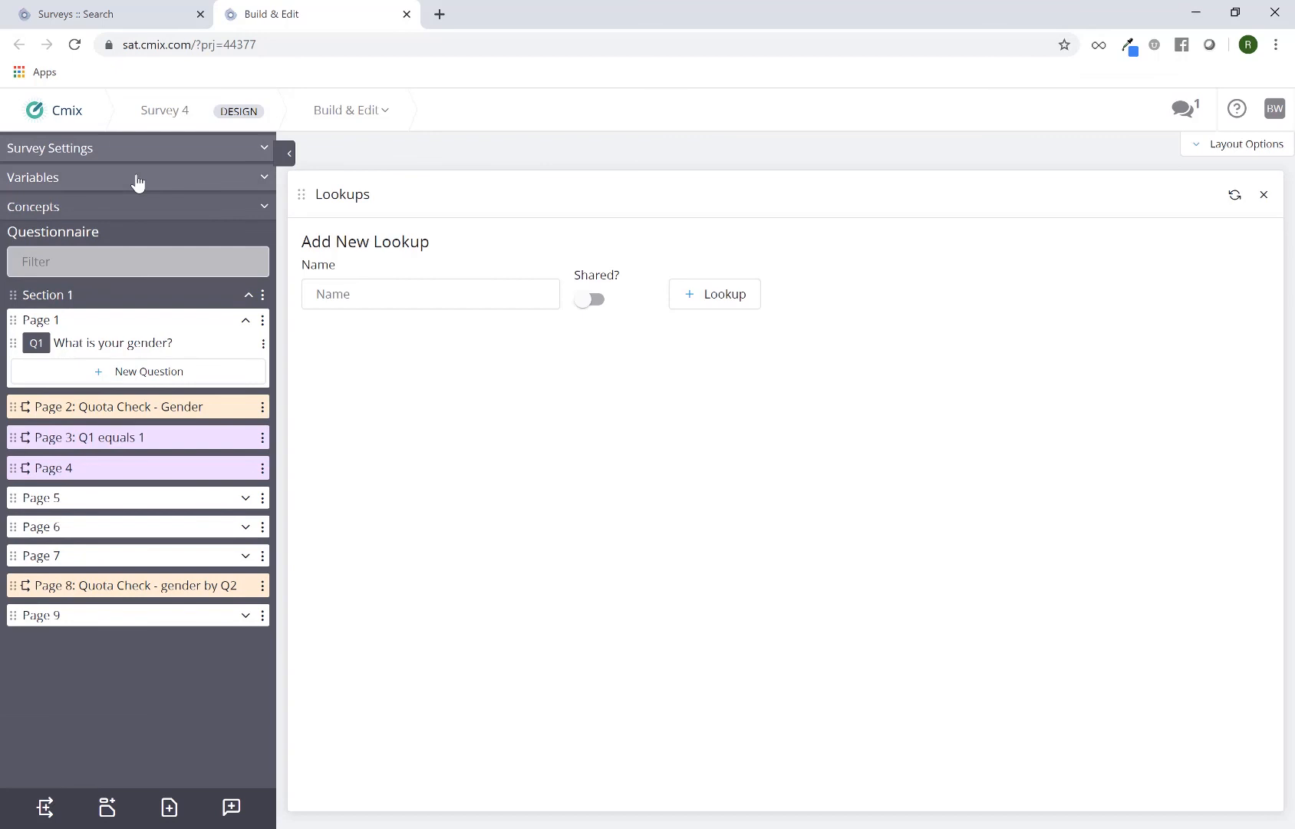
pyautogui.click(138, 180)
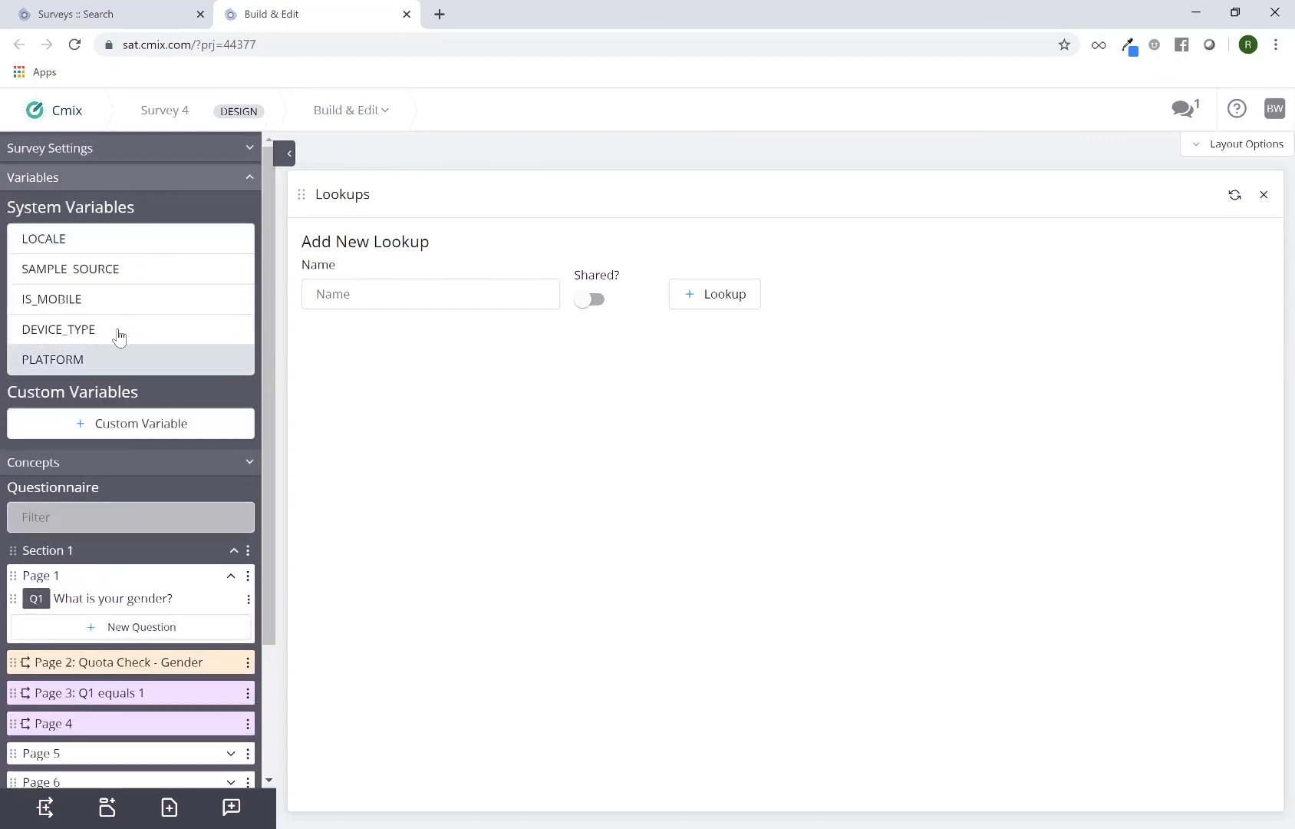
pyautogui.tripleClick(99, 205)
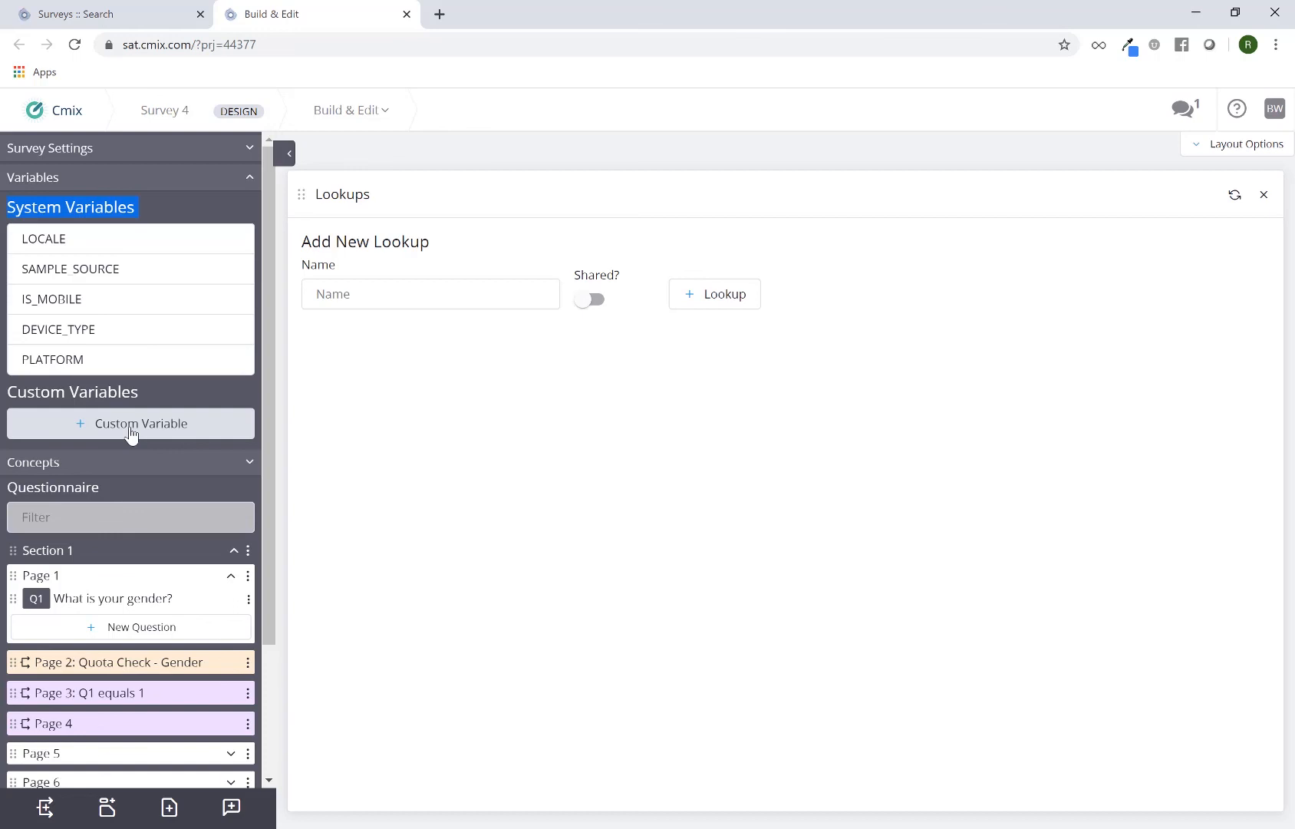
pyautogui.click(121, 187)
pyautogui.click(119, 212)
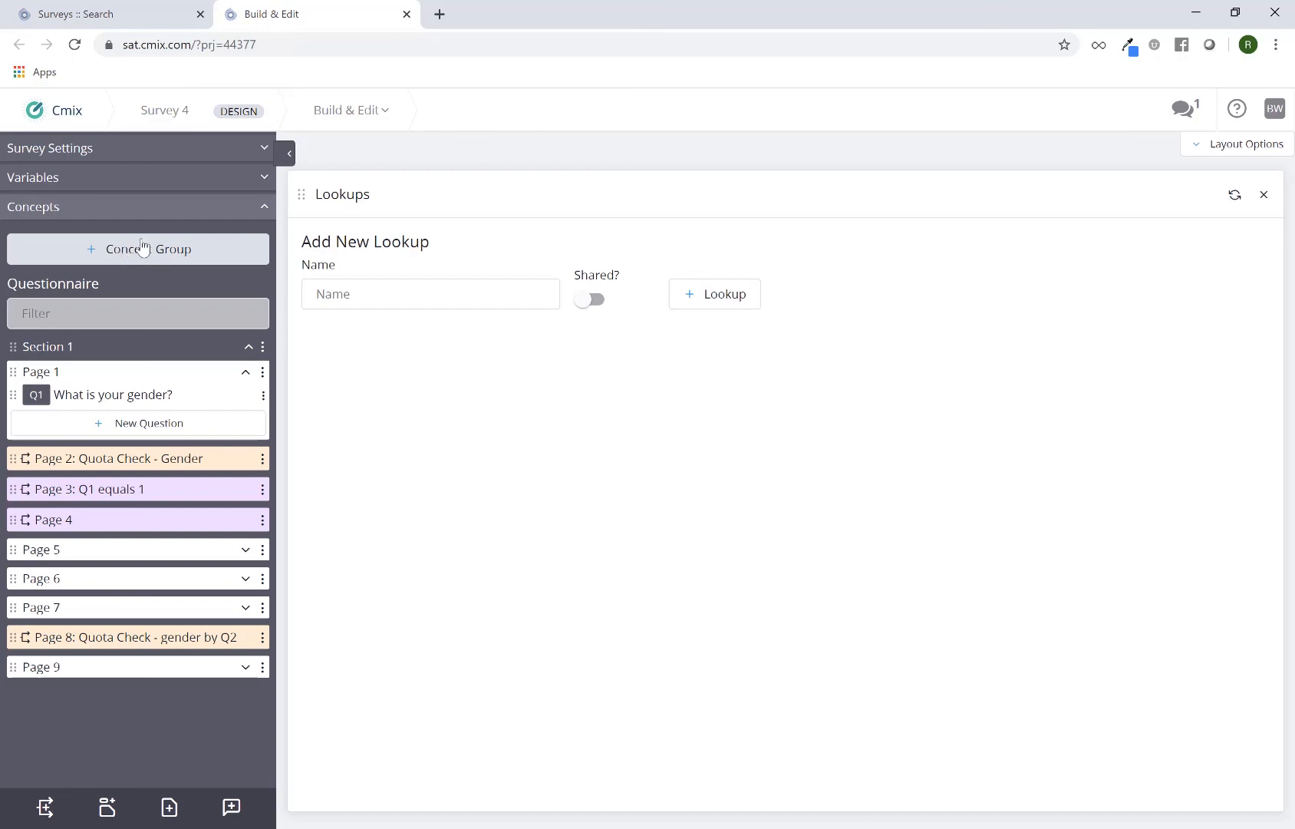
pyautogui.click(150, 210)
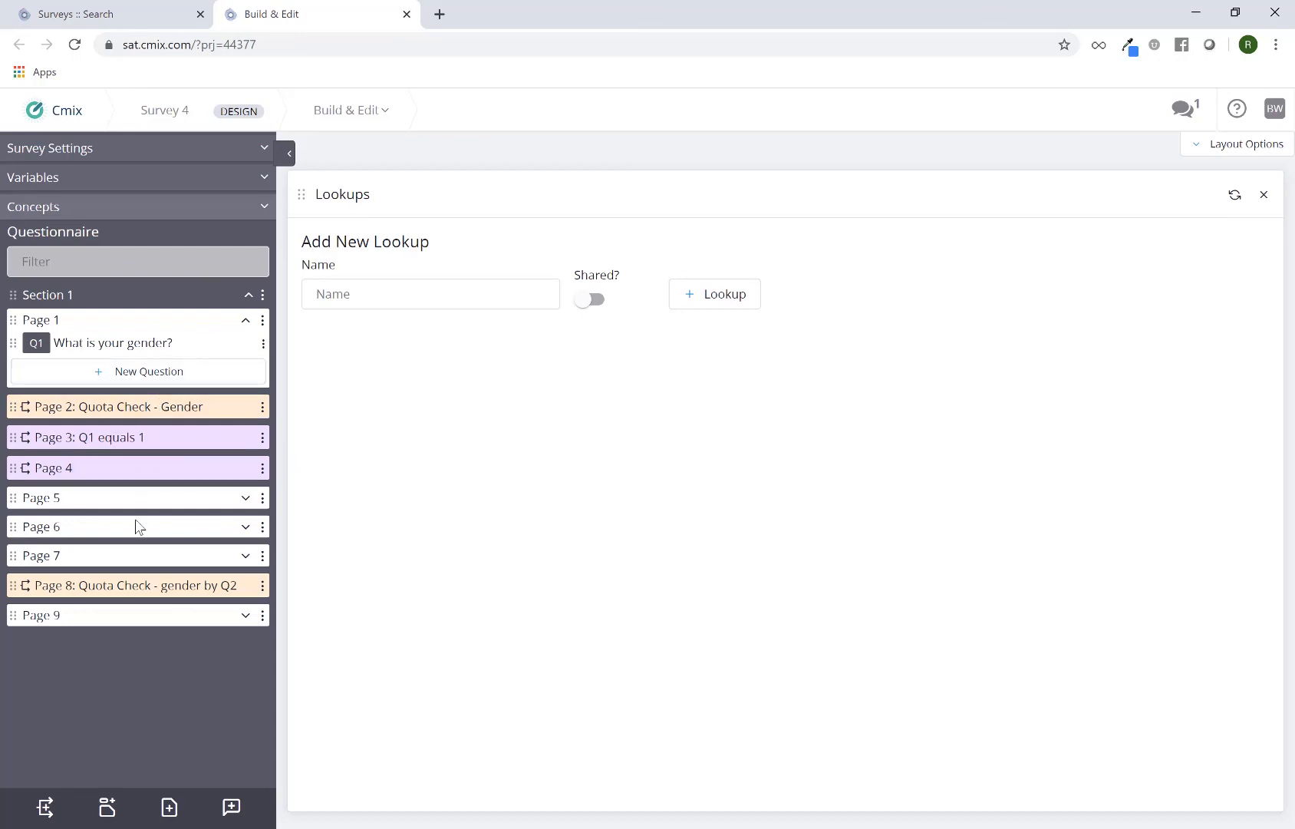
# Close the Lookups settings and filter the questionnaire by "q2" to view question Q2, clearing the filter when done
pyautogui.click(71, 259)
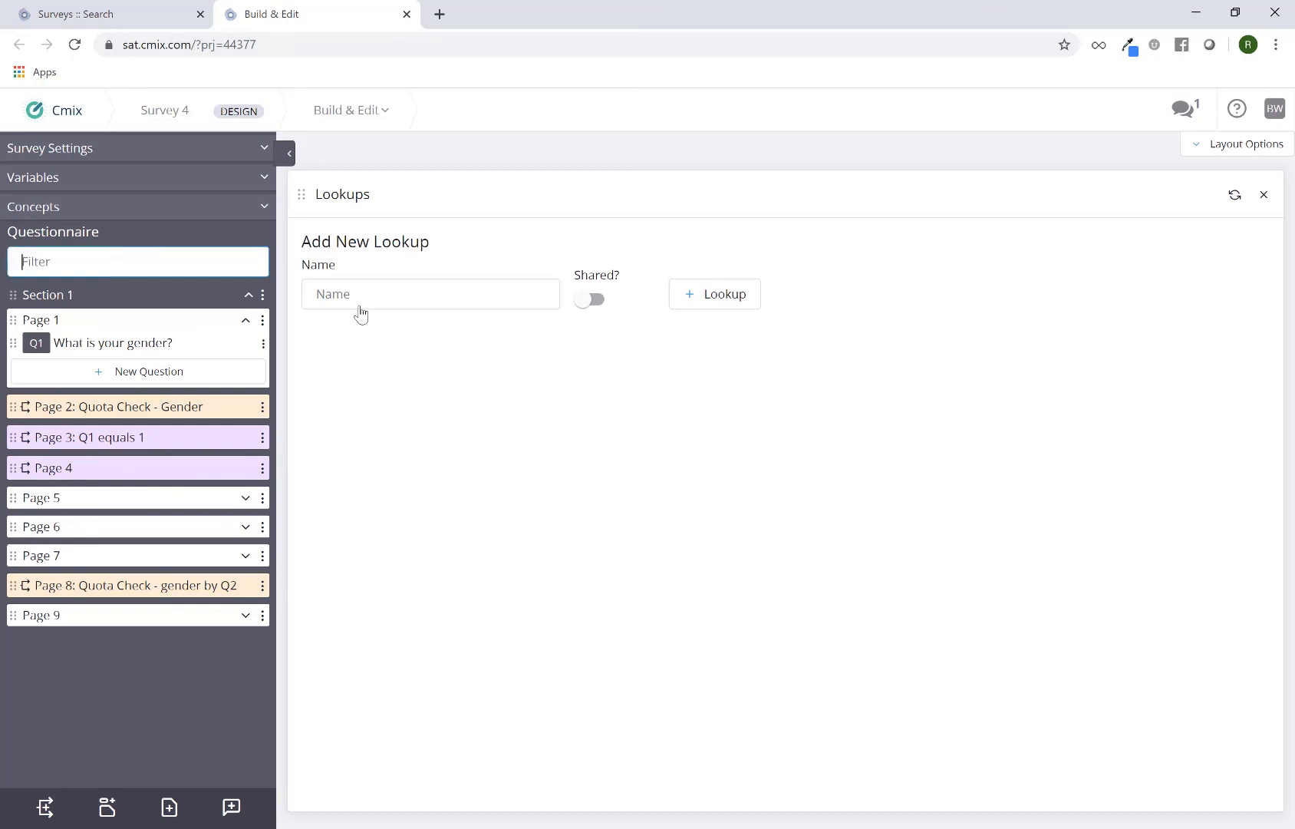
pyautogui.click(1265, 197)
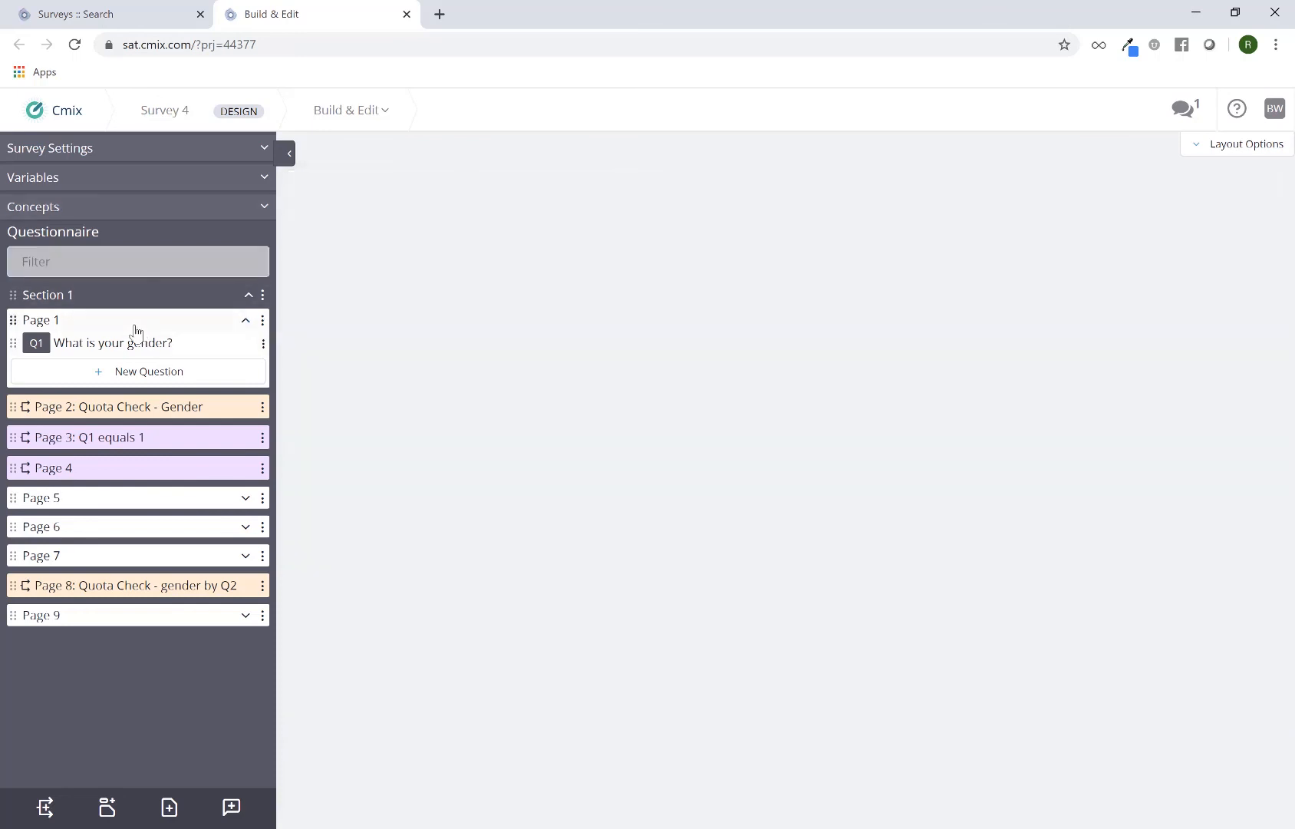
pyautogui.click(127, 260)
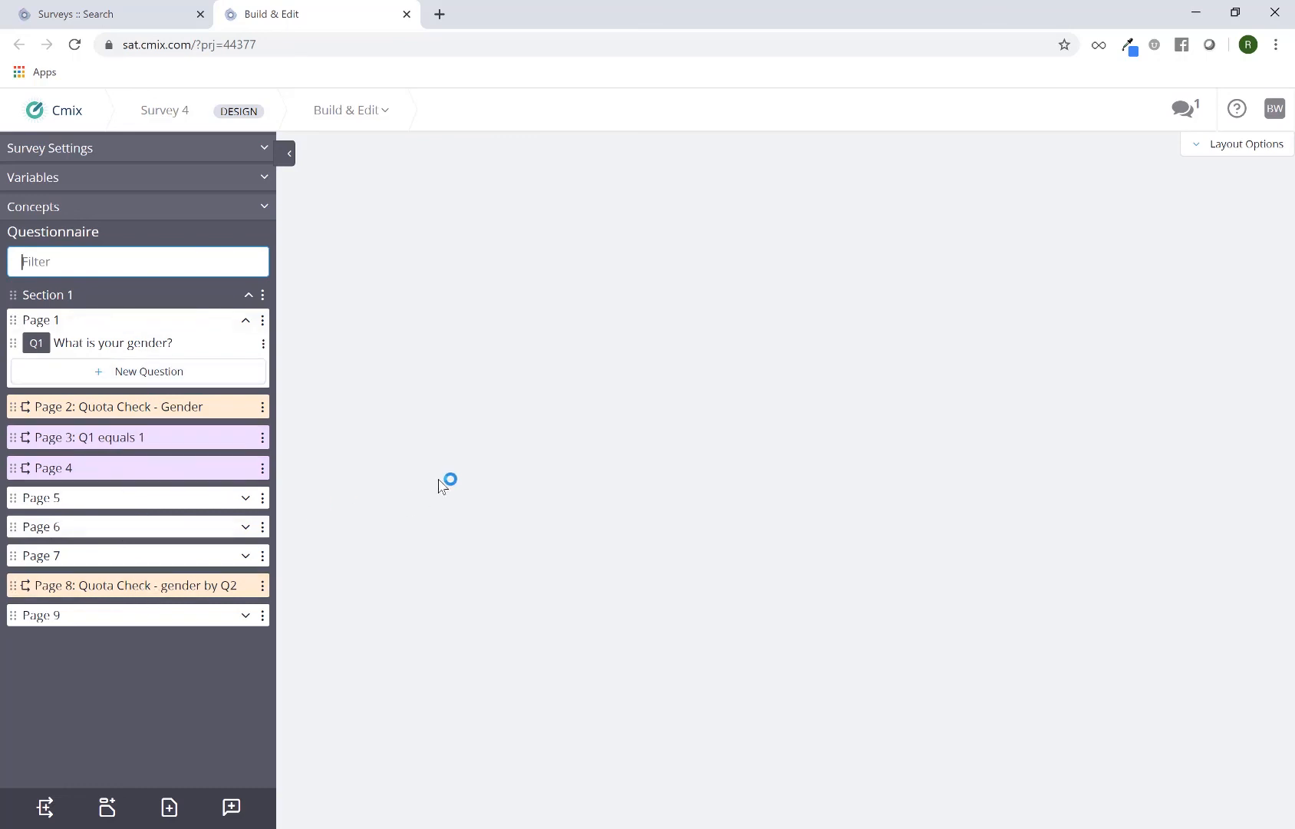
pyautogui.write('q2')
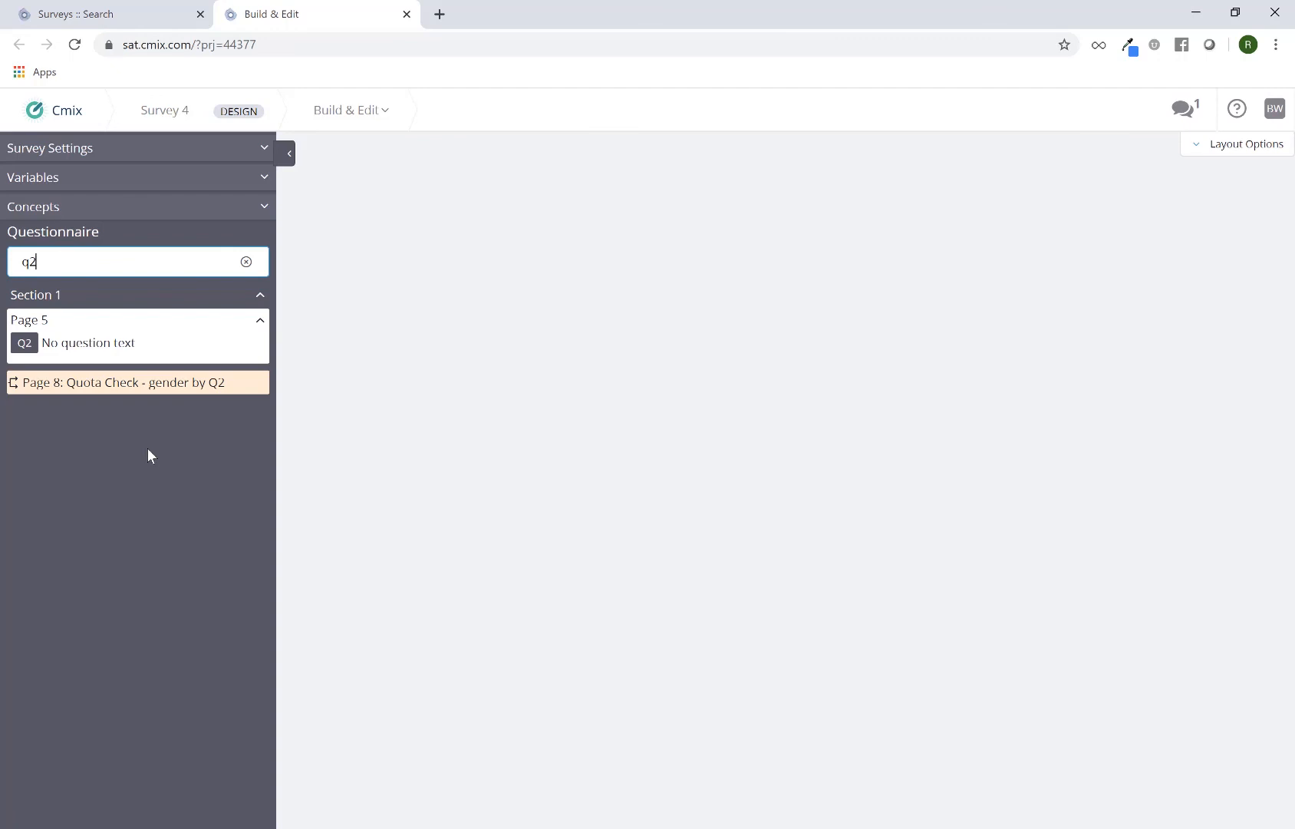
pyautogui.click(89, 349)
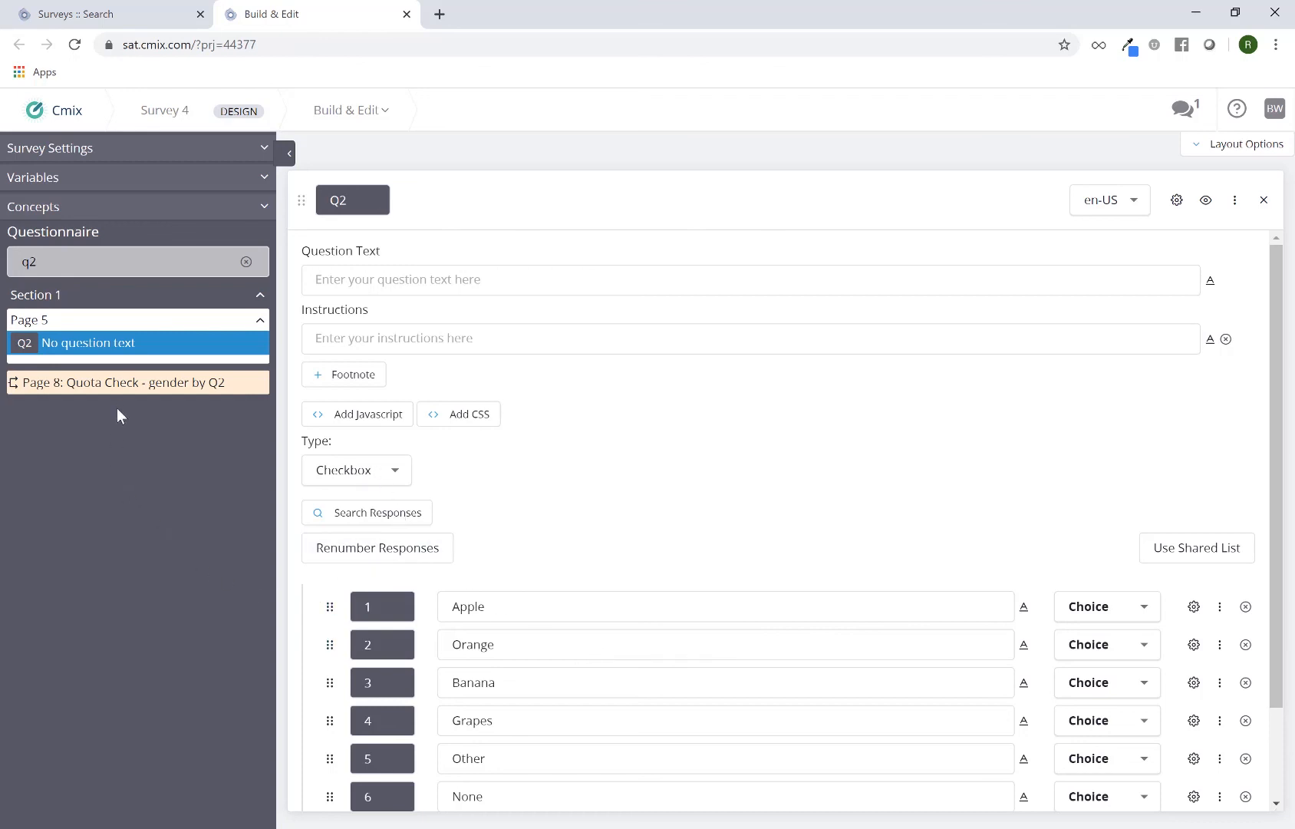
pyautogui.click(1258, 206)
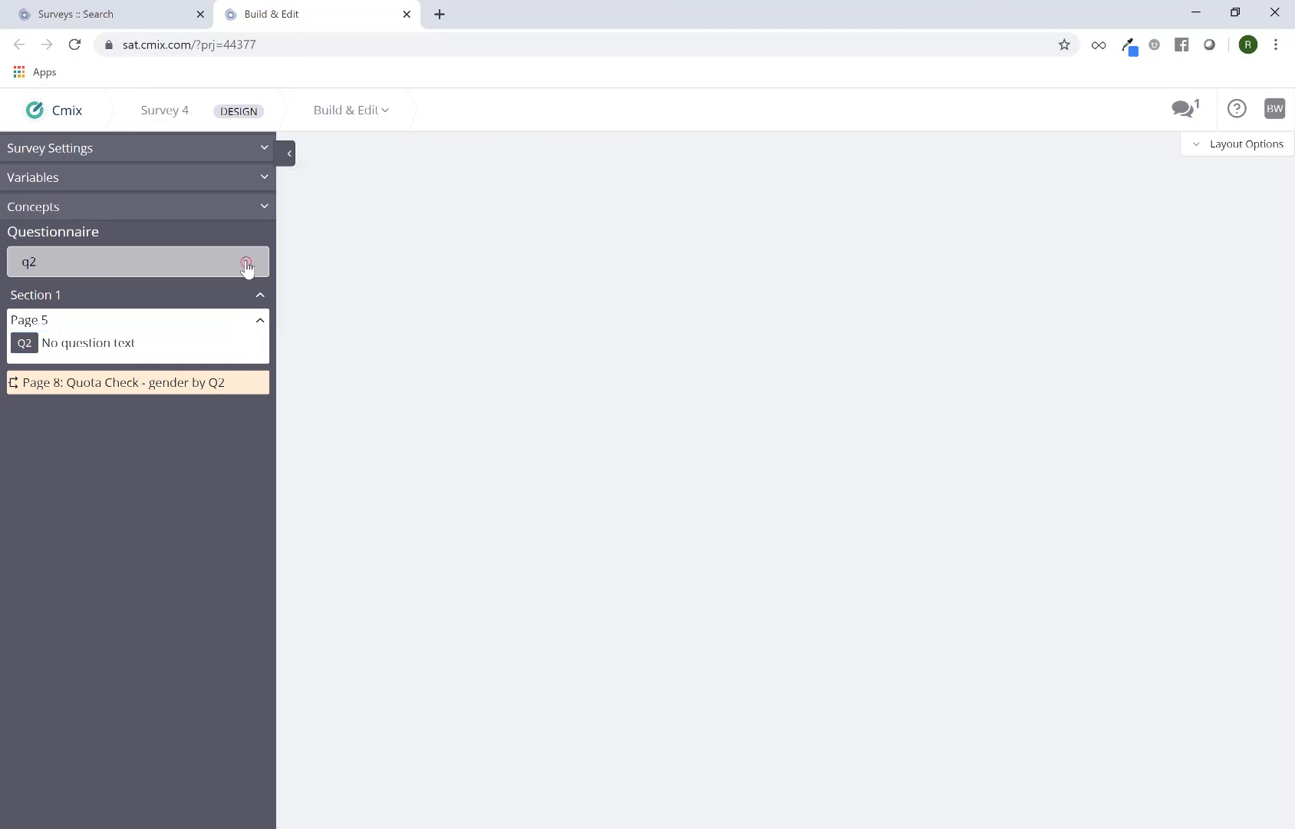
pyautogui.click(247, 261)
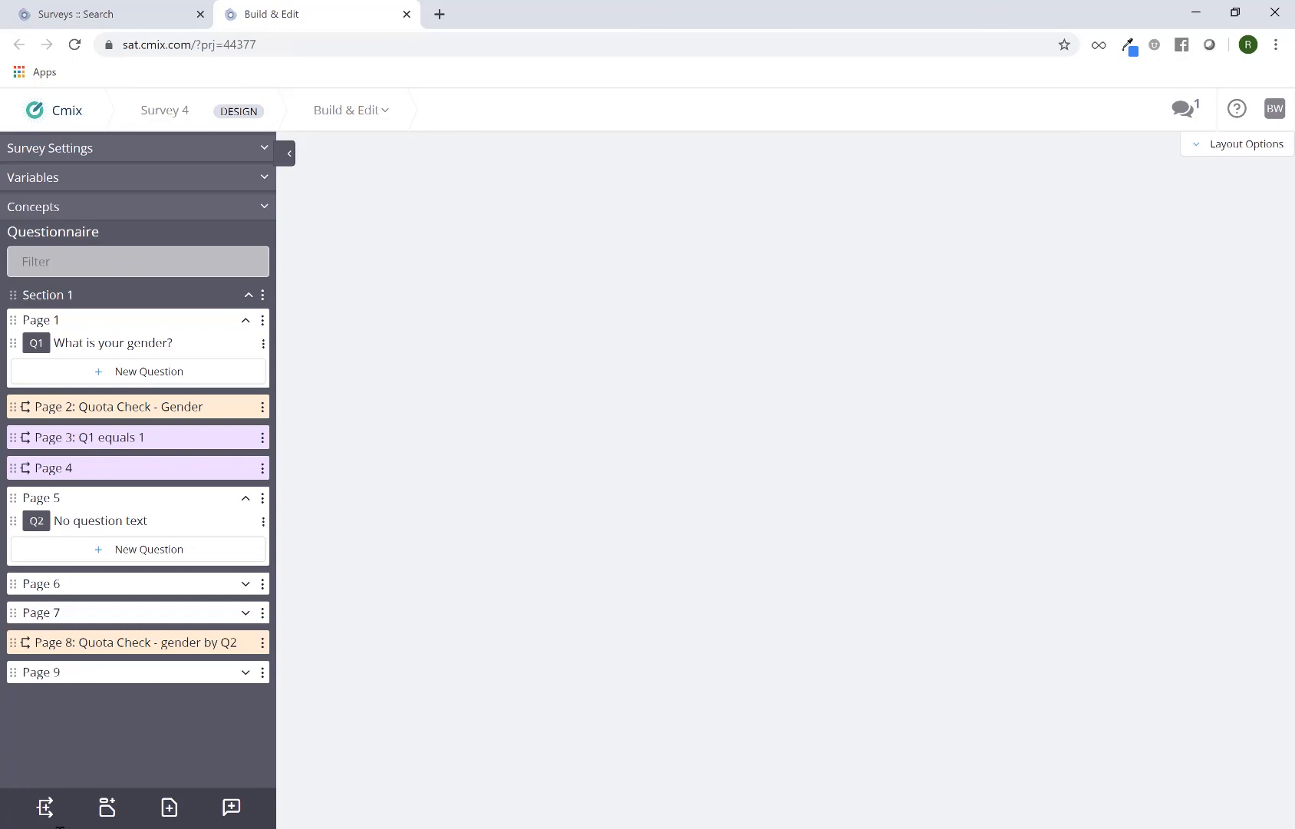
# View the logic types offered for adding to the questionnaire, and dismiss the dialog without adding any
pyautogui.click(43, 815)
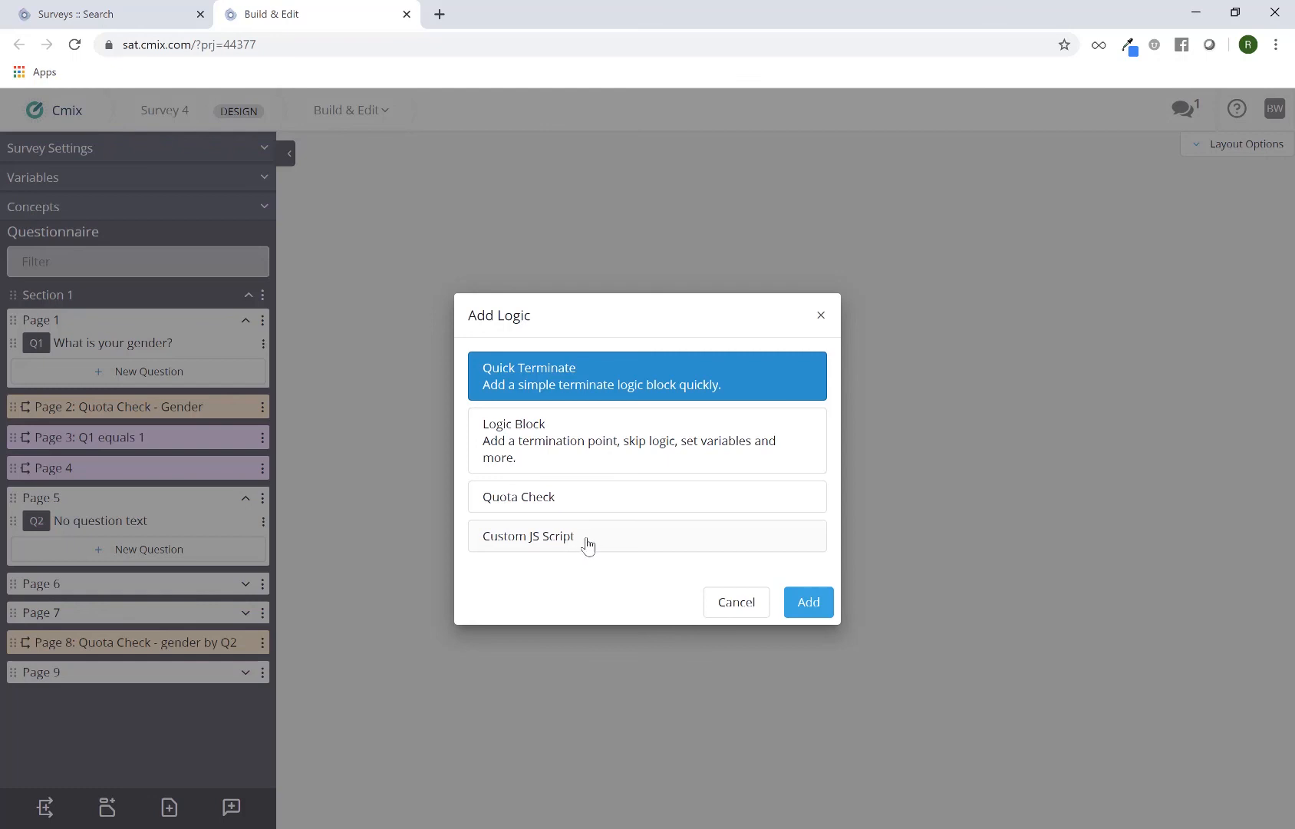
pyautogui.click(609, 673)
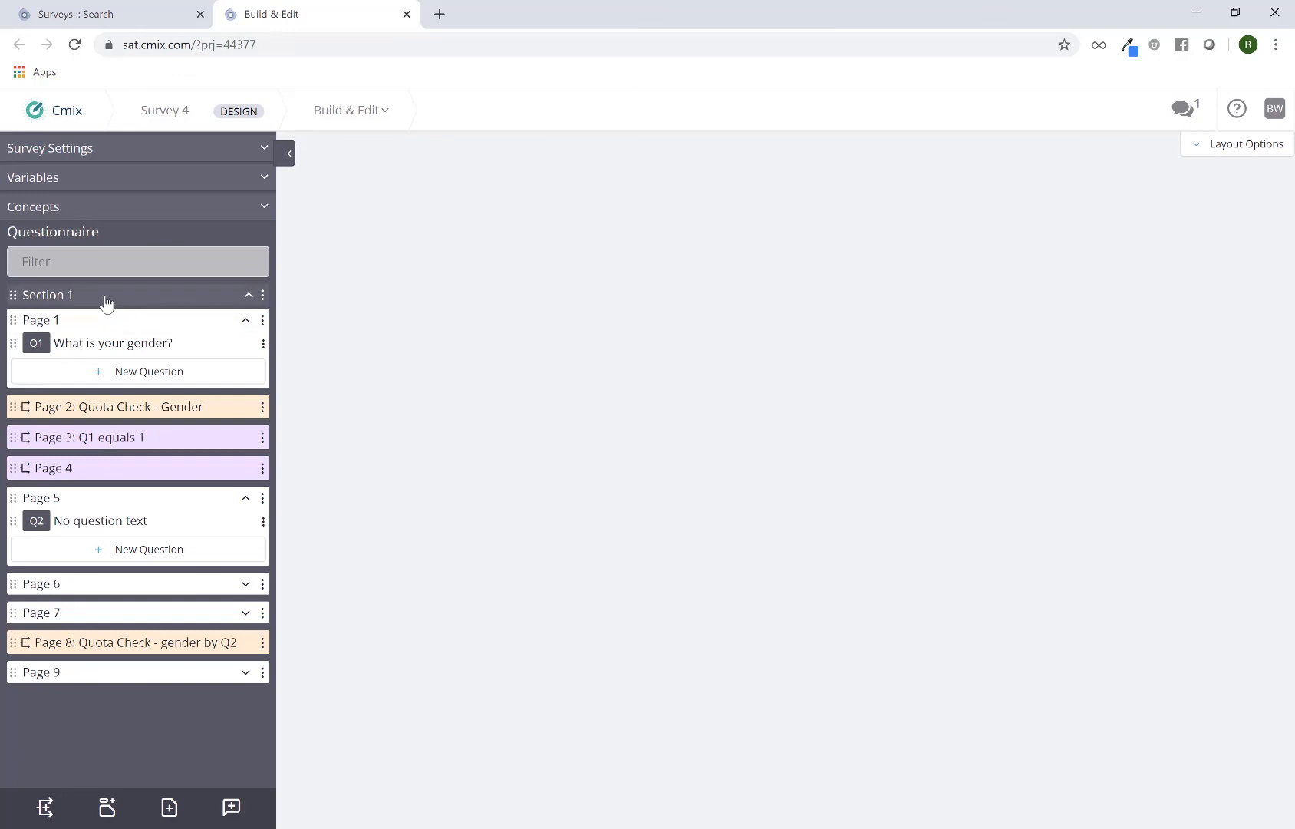
# Add a second section to the questionnaire and label Section 1 "screener", collapsing its page list
pyautogui.click(107, 807)
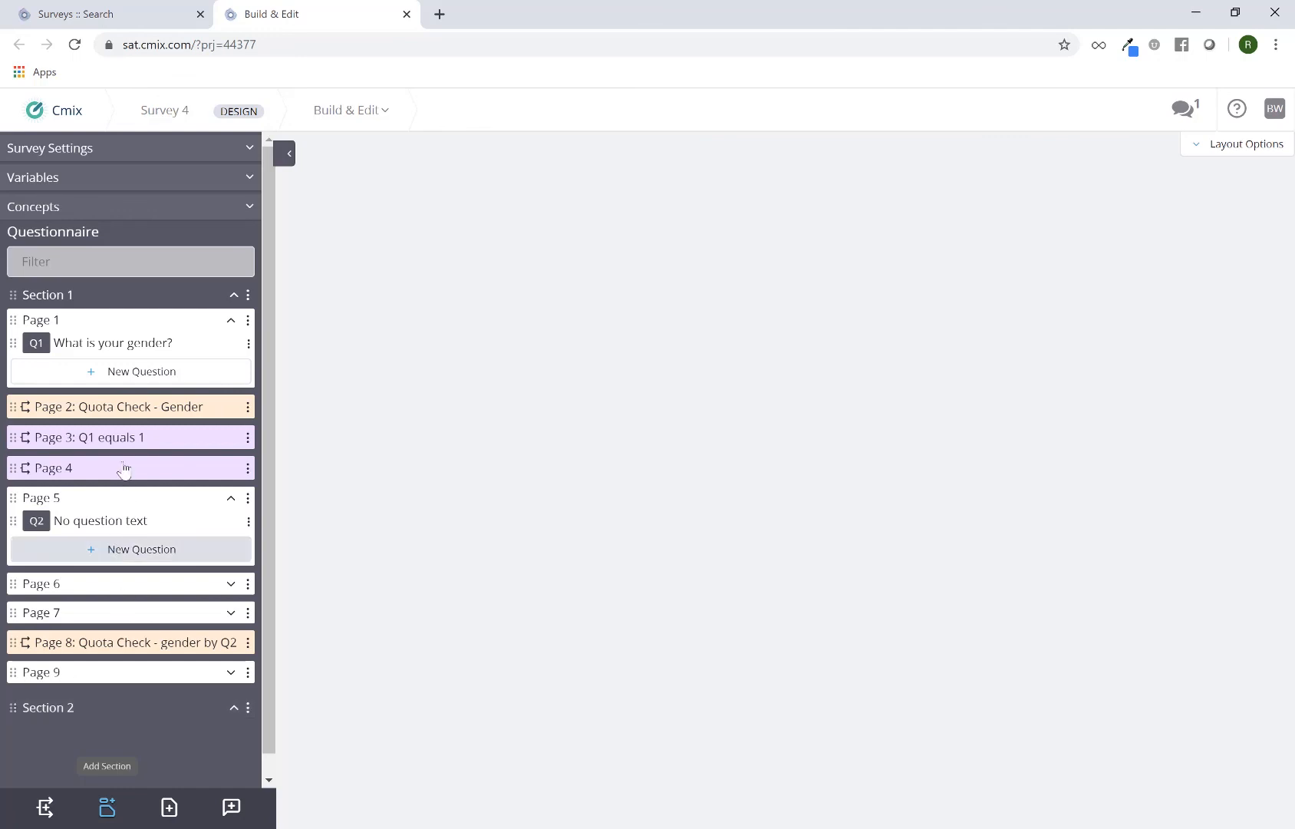
pyautogui.click(157, 300)
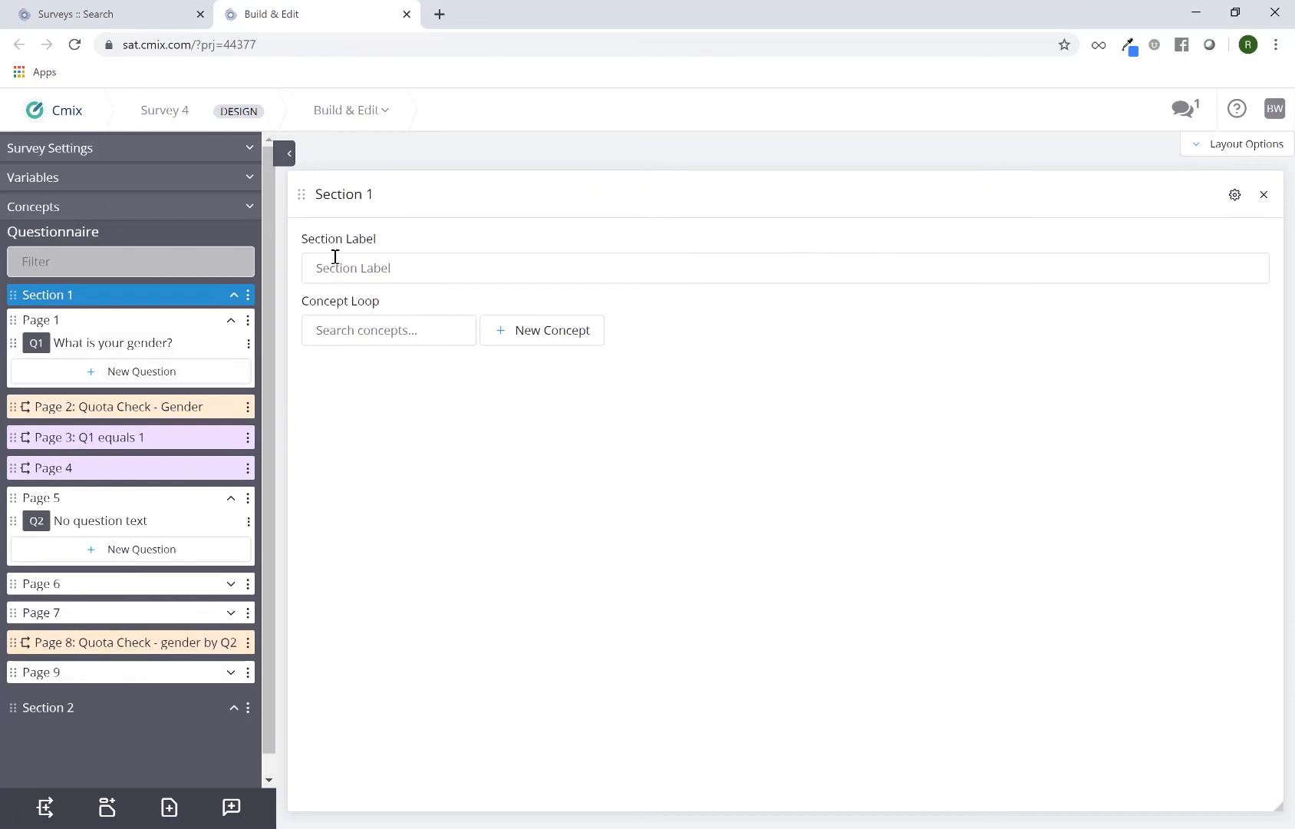
pyautogui.click(363, 271)
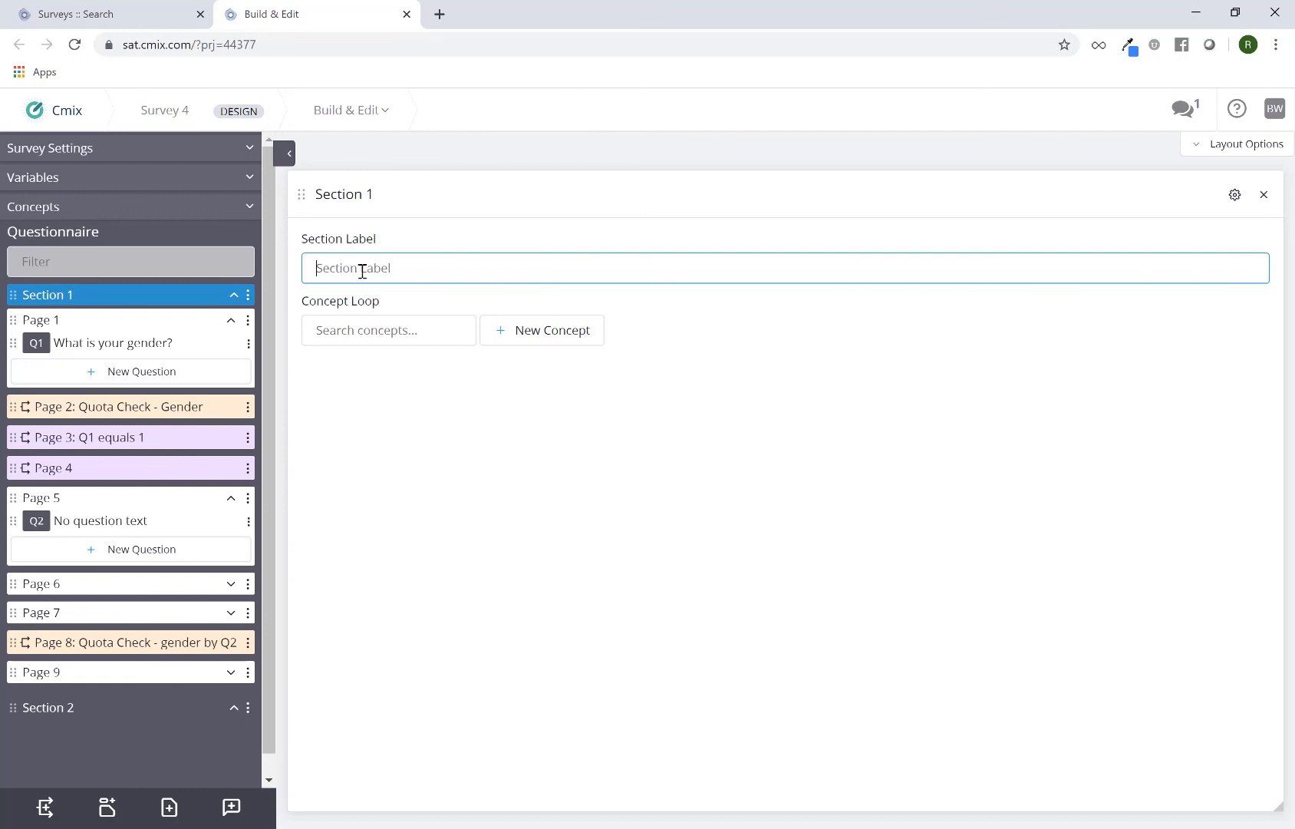
pyautogui.write('screener')
pyautogui.click(470, 465)
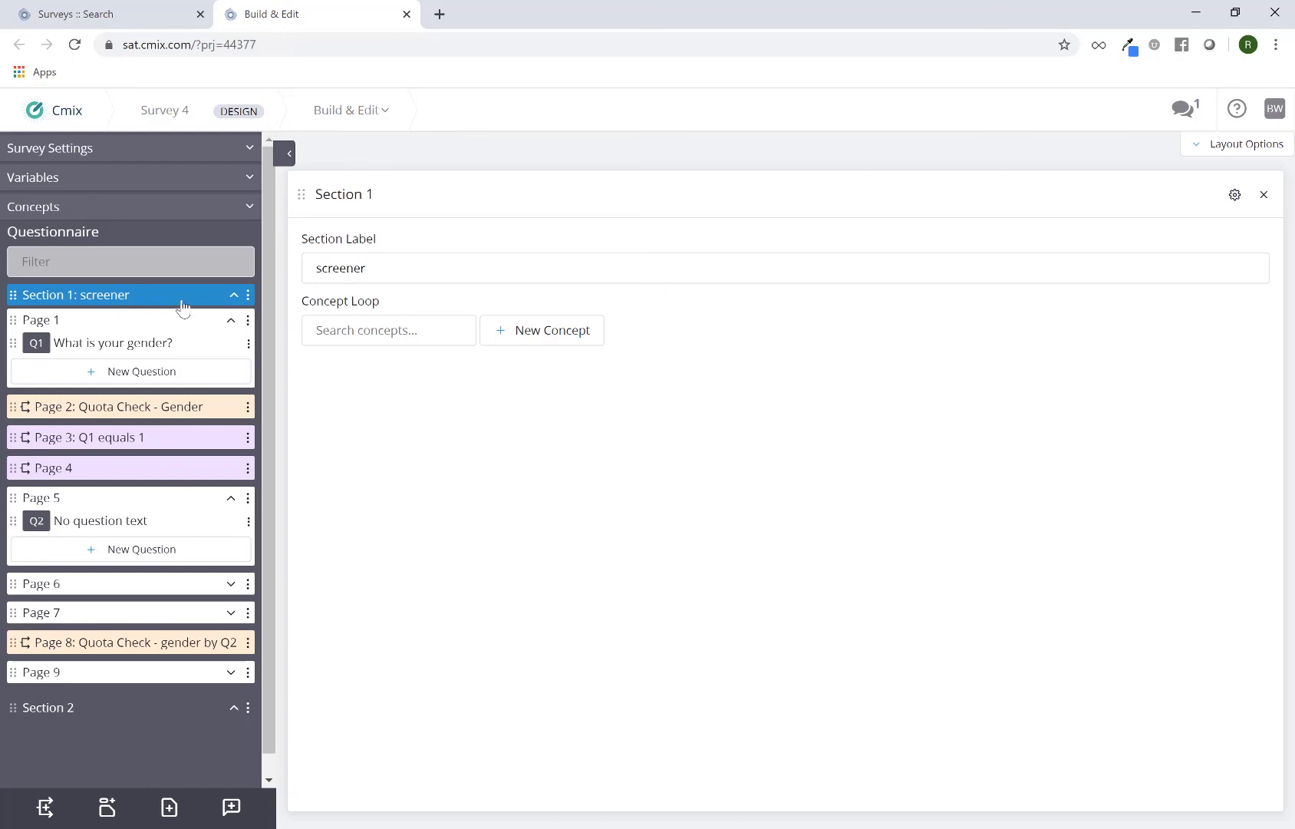
pyautogui.click(234, 295)
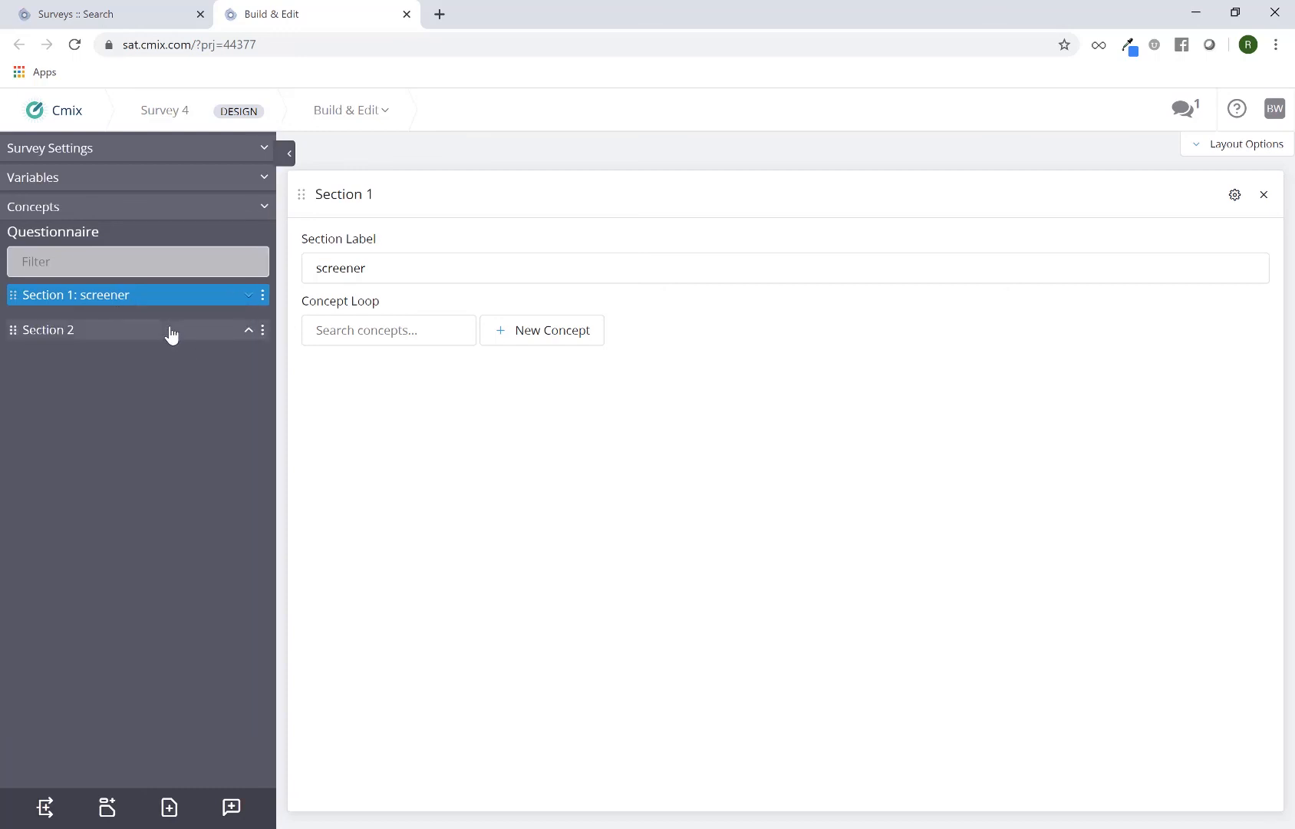
# Label Section 2 of the questionnaire "q1-q20" and close its settings card
pyautogui.click(138, 332)
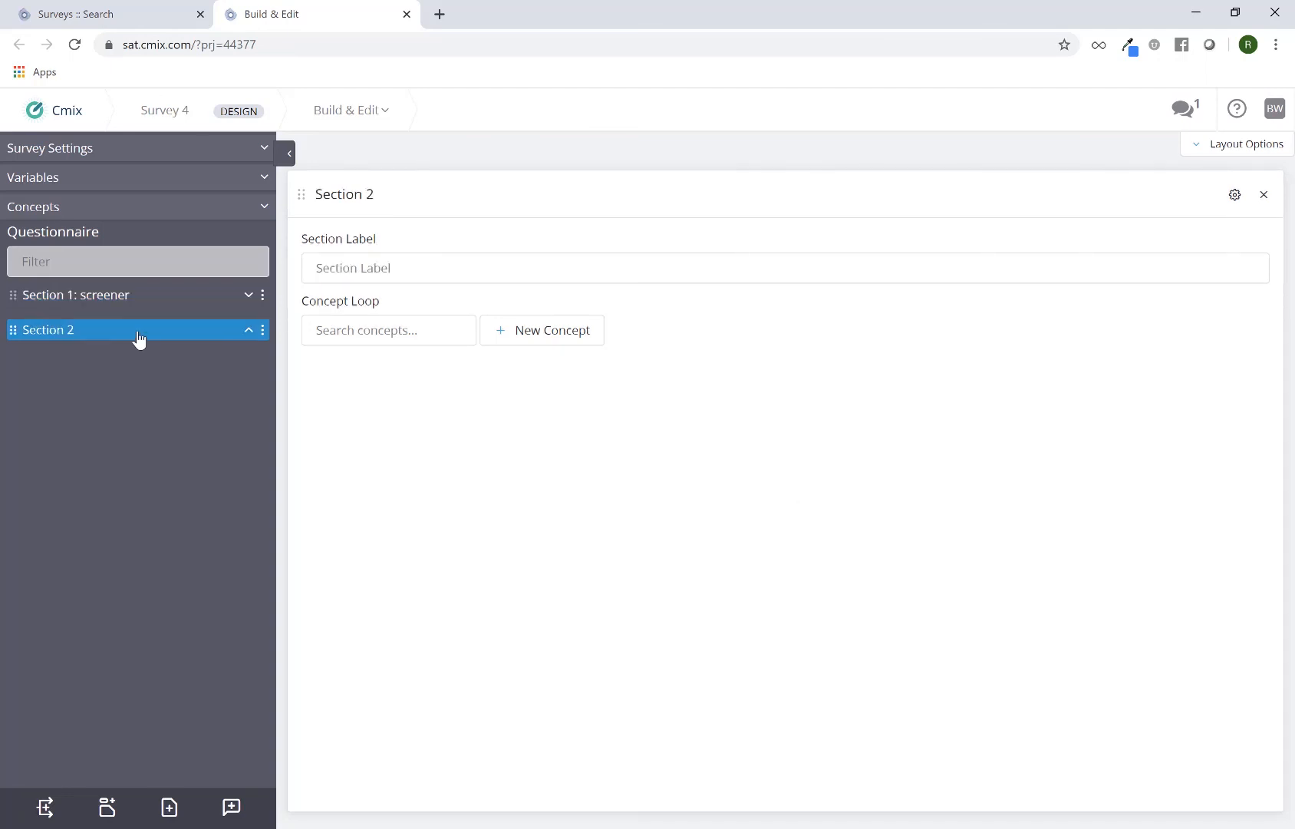
pyautogui.click(454, 272)
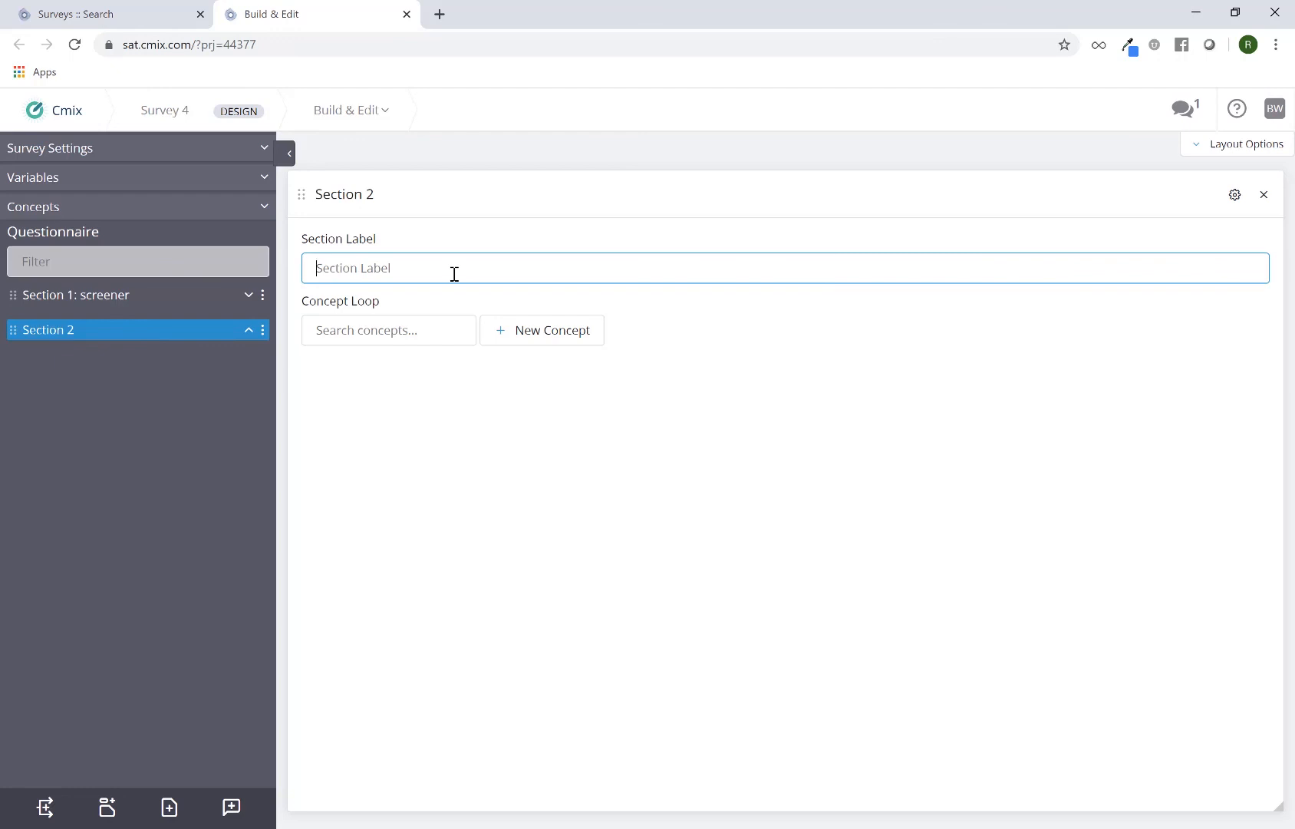
pyautogui.write('q1-q20')
pyautogui.click(515, 448)
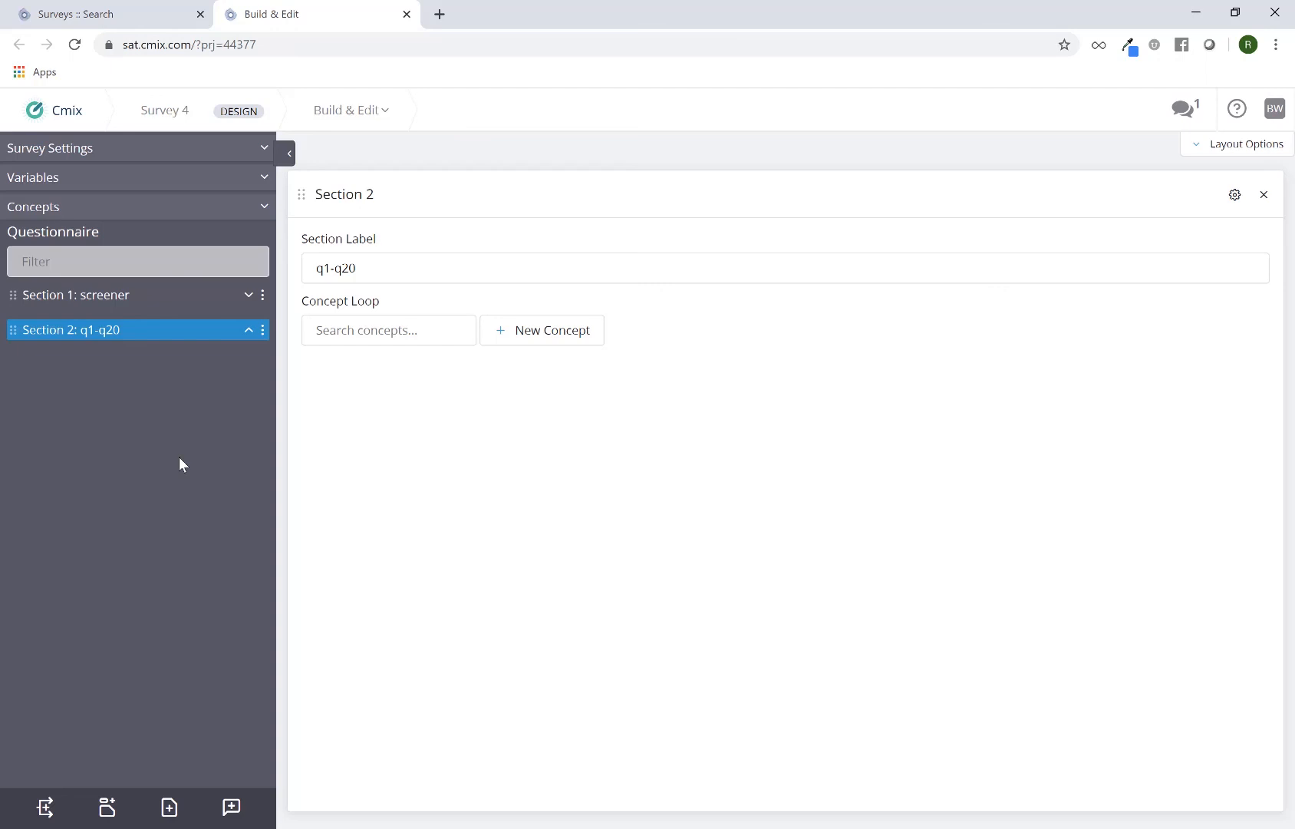
pyautogui.click(1264, 194)
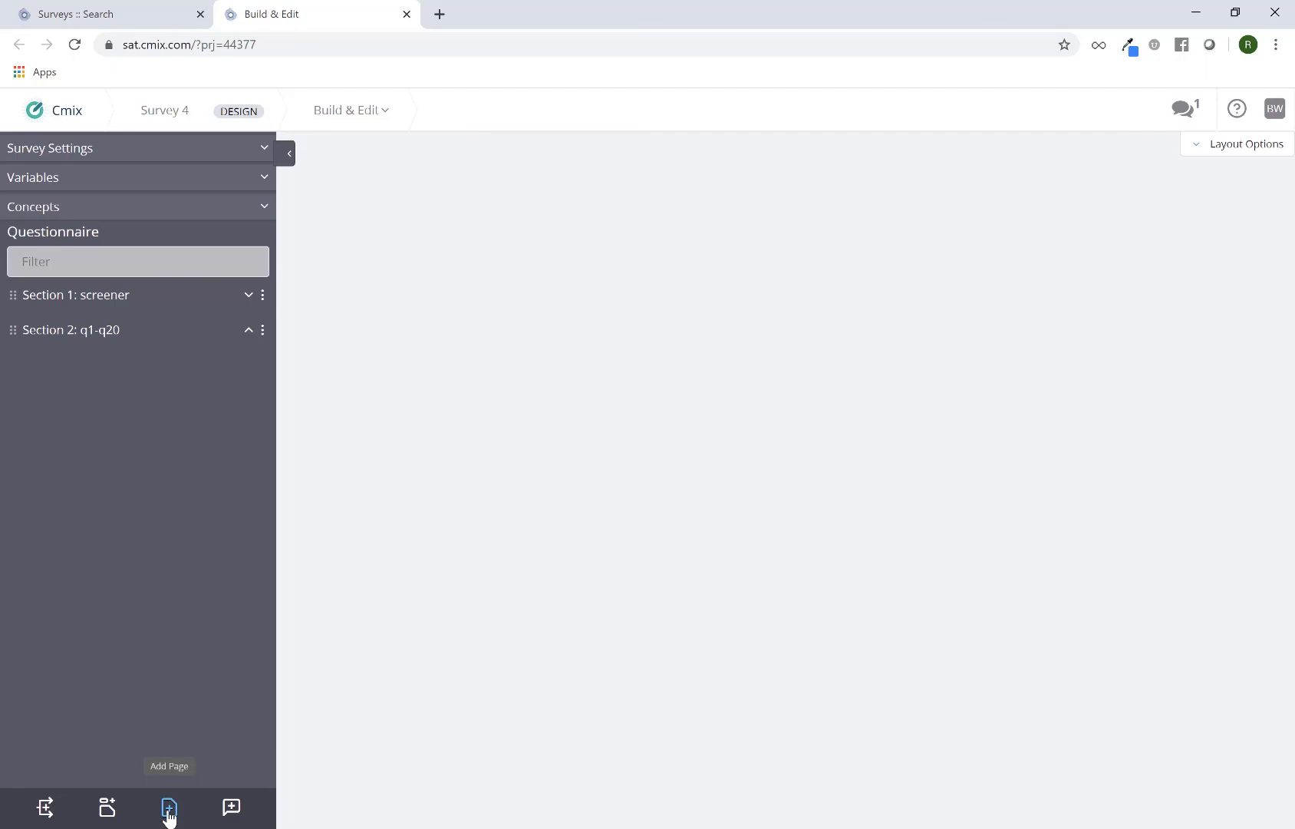
# Add a new page to Section 2 with the placement End of Section (New Page), checking the other placement choices
pyautogui.click(168, 810)
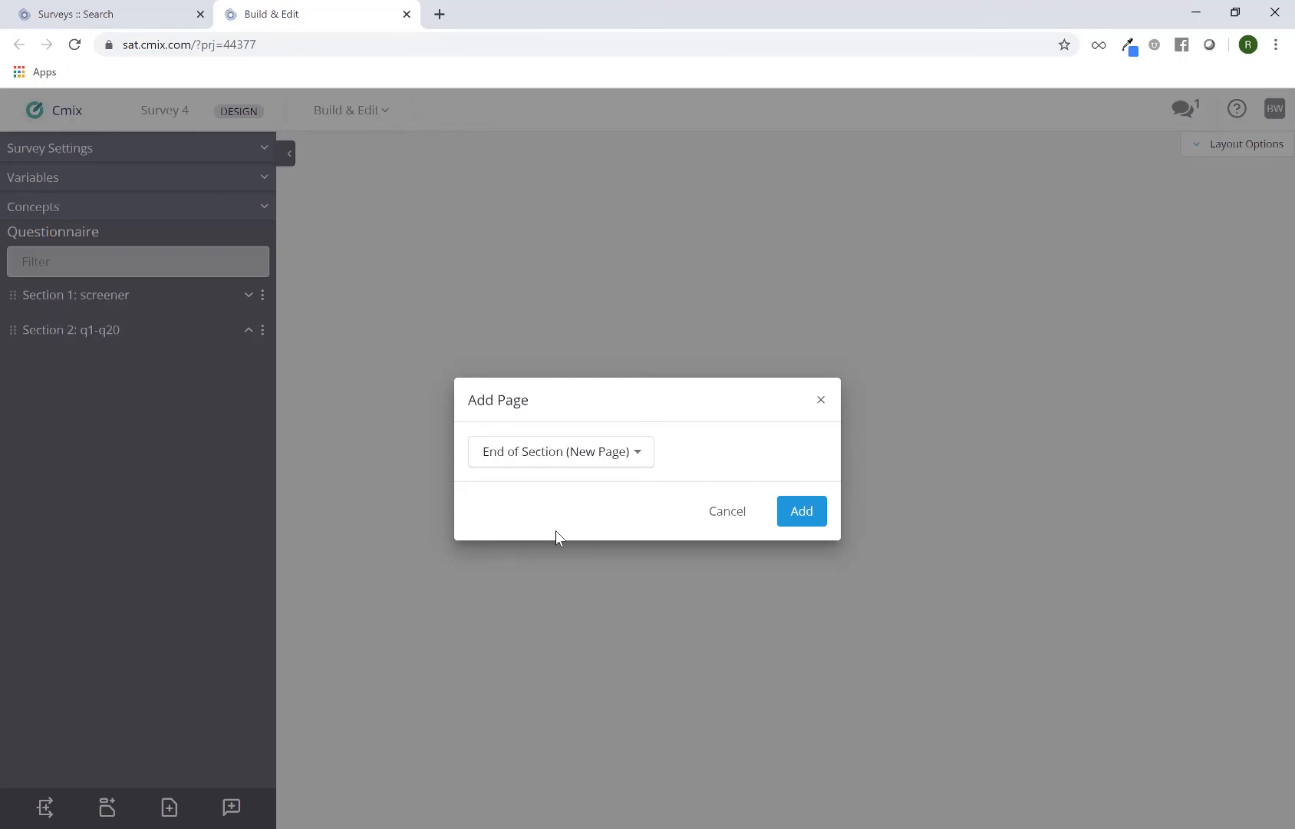
pyautogui.click(557, 451)
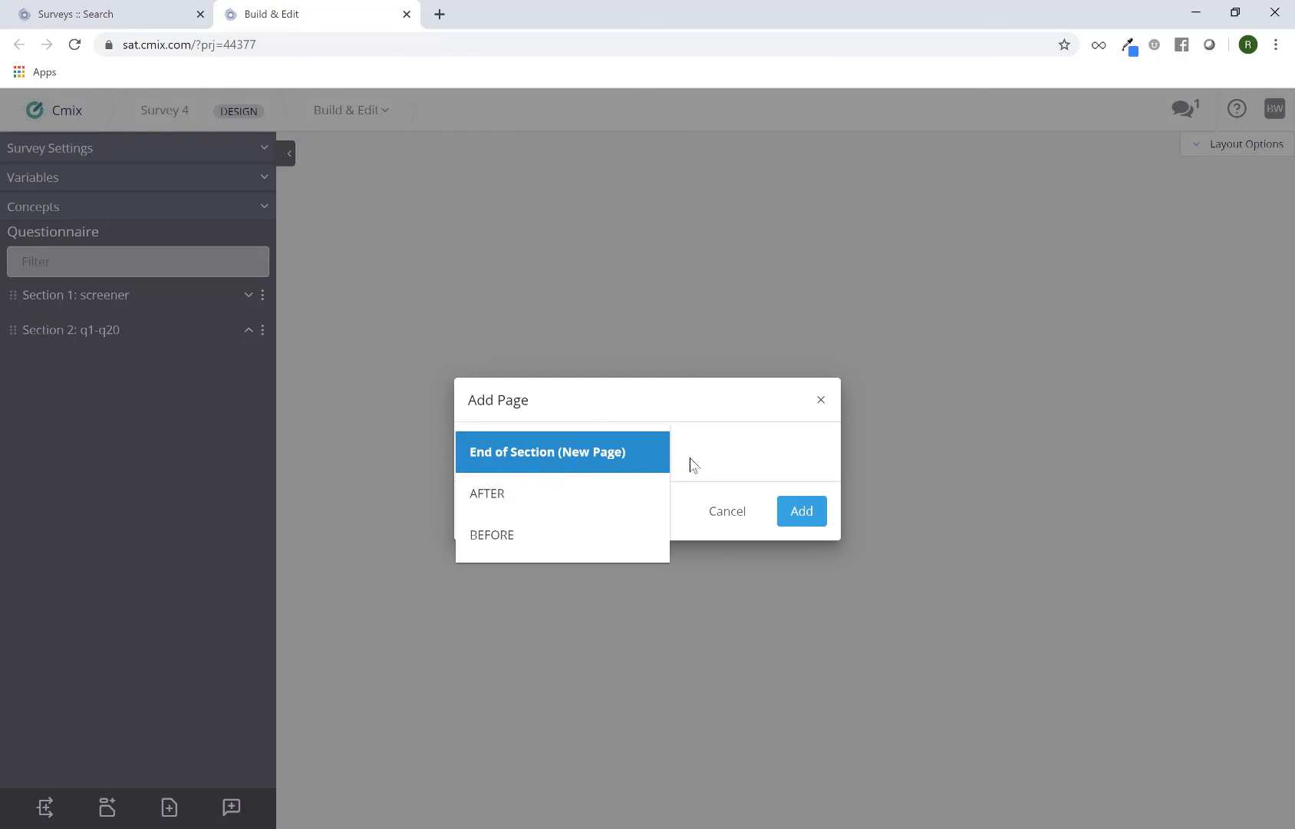
pyautogui.click(743, 401)
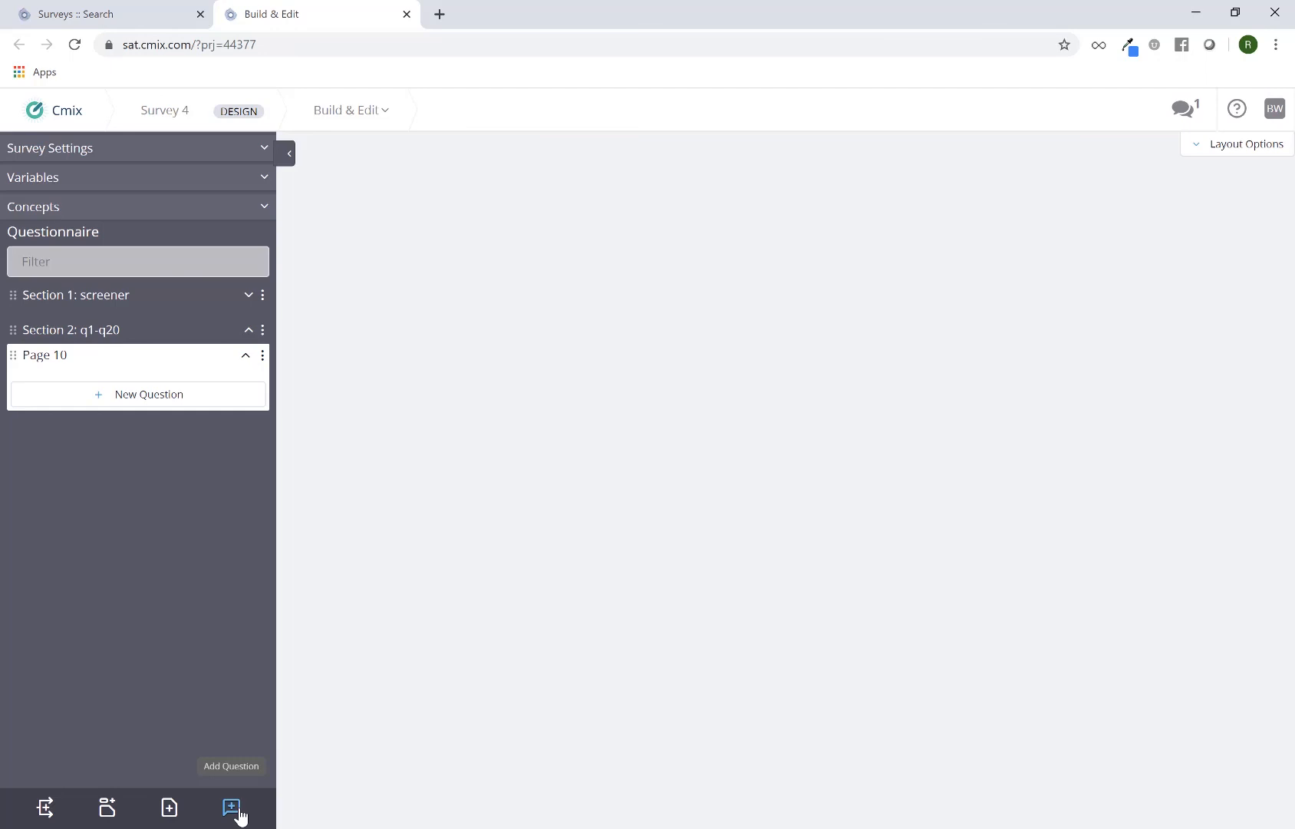
# View the new-question options, both for the questionnaire and for Page 10, cancelling each time without creating a question
pyautogui.click(232, 807)
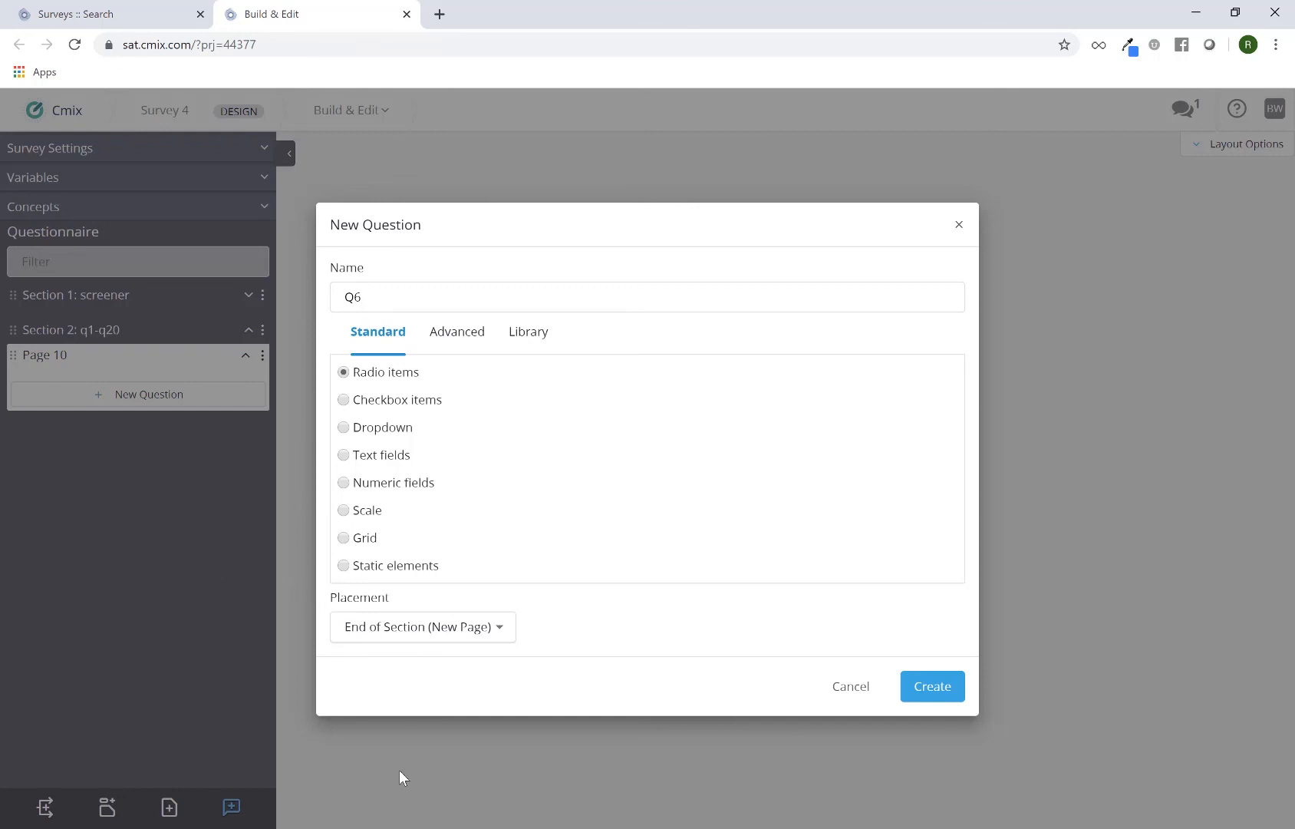
pyautogui.click(852, 688)
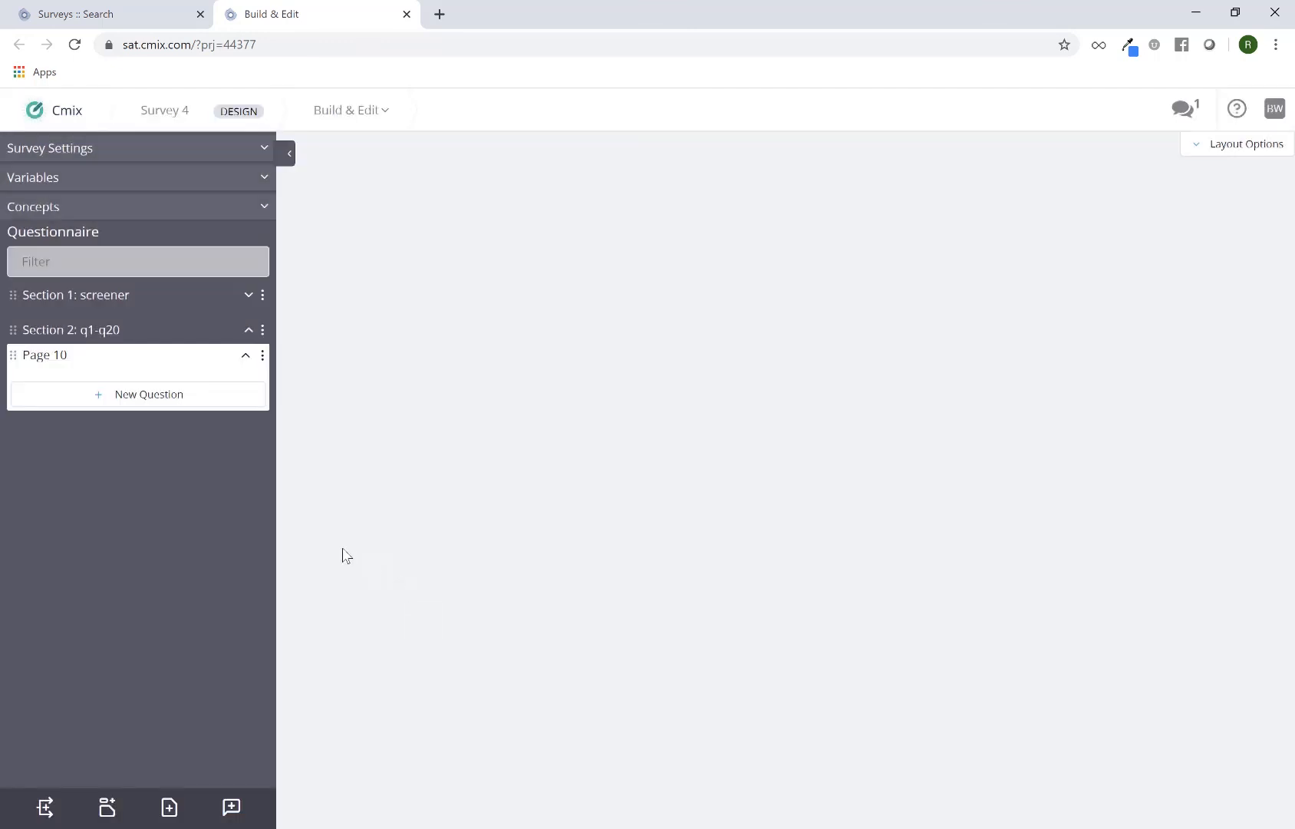
pyautogui.click(146, 397)
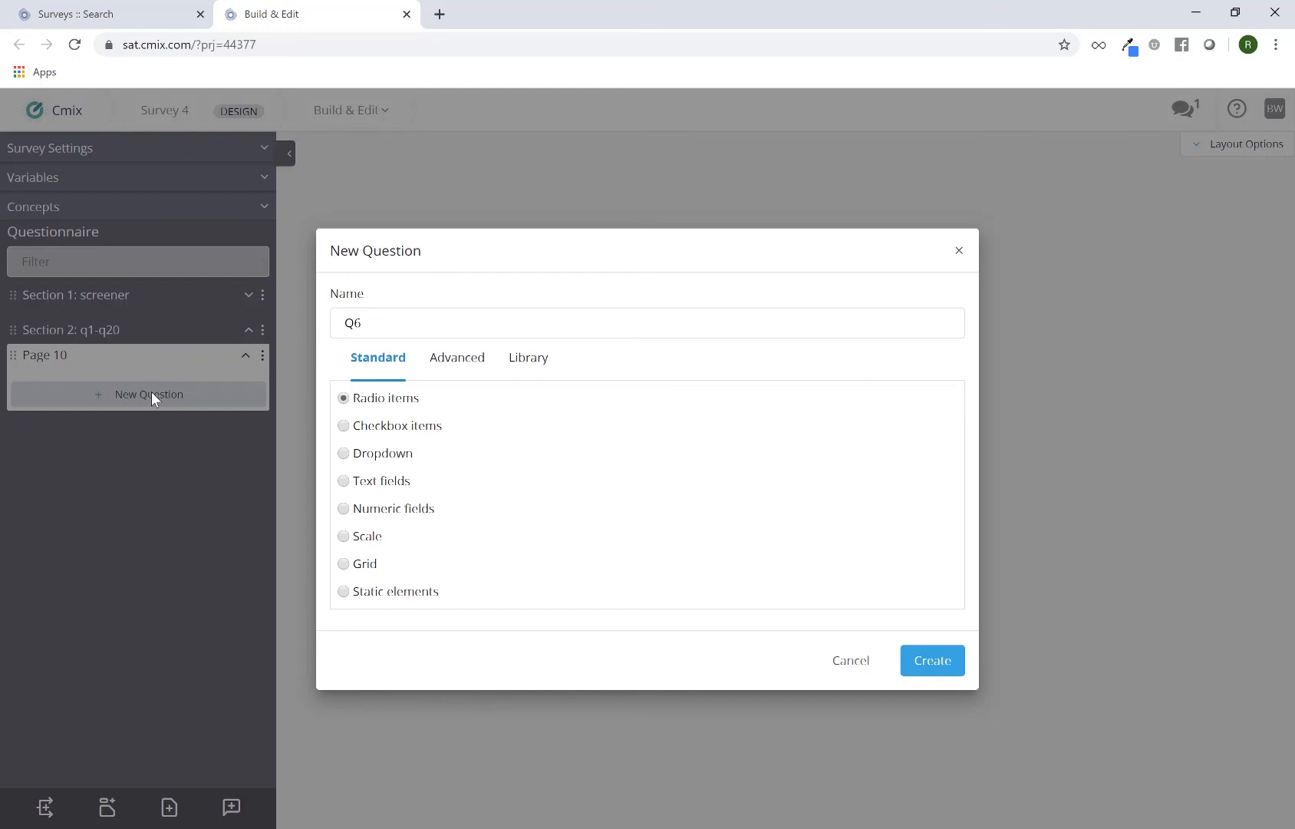
pyautogui.click(848, 662)
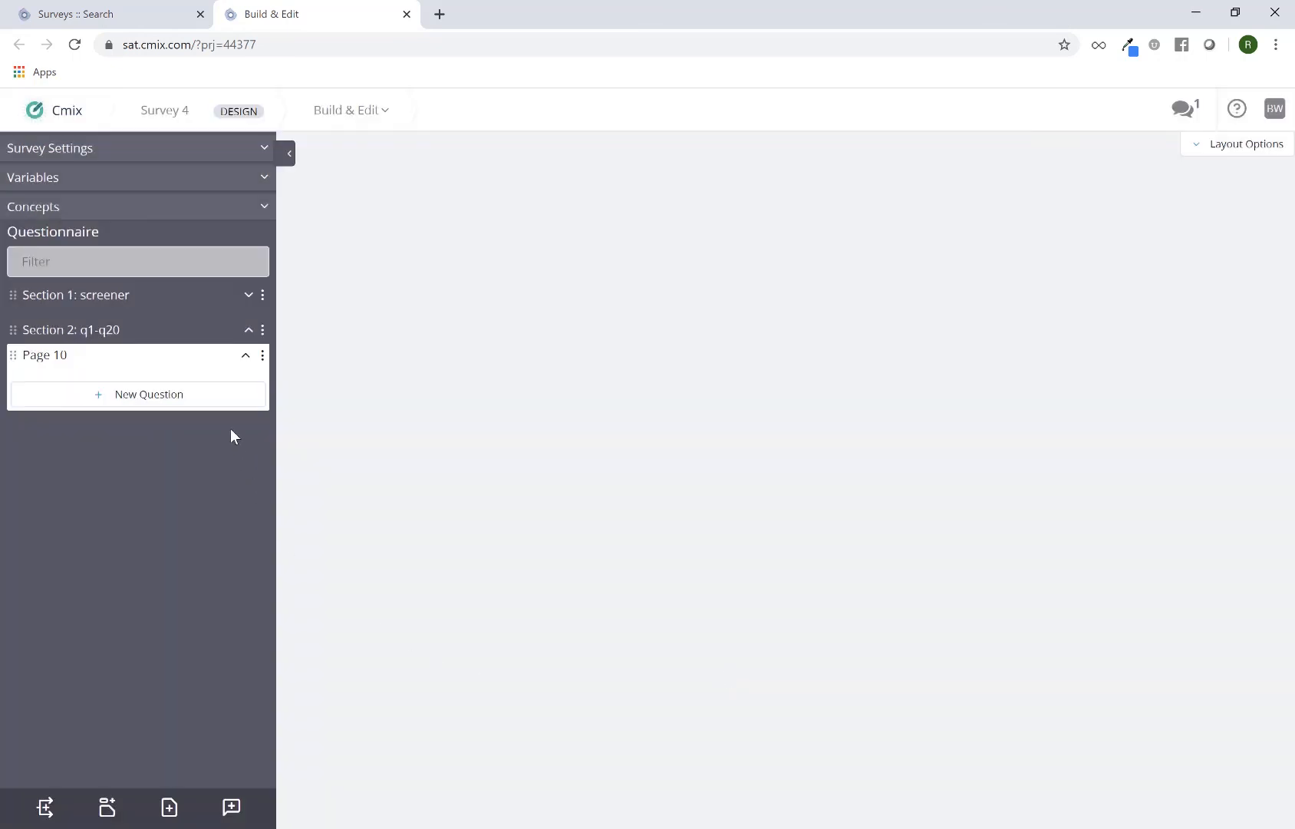
# Expand Section 1 and examine the gender question Q1 and the settings of Page 1, returning to Q1
pyautogui.click(245, 298)
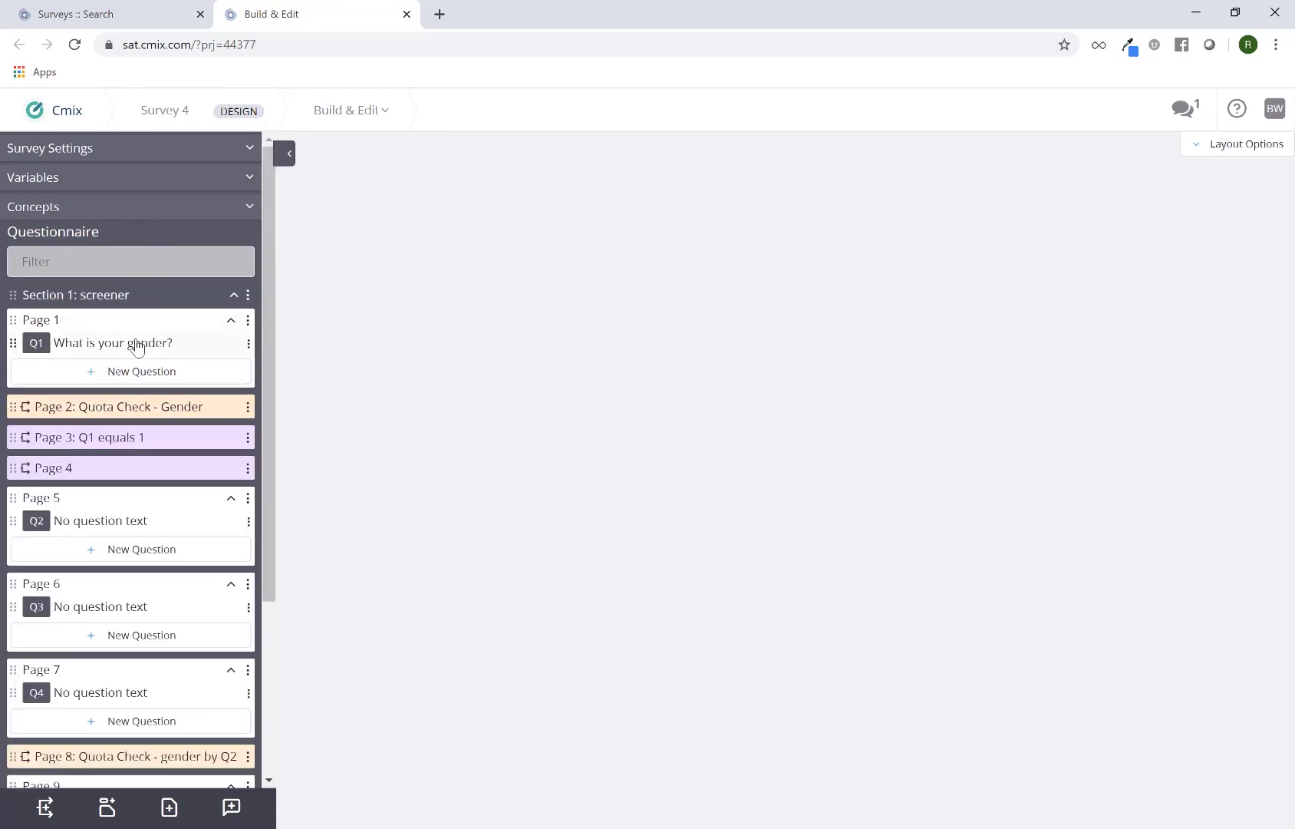
pyautogui.click(137, 347)
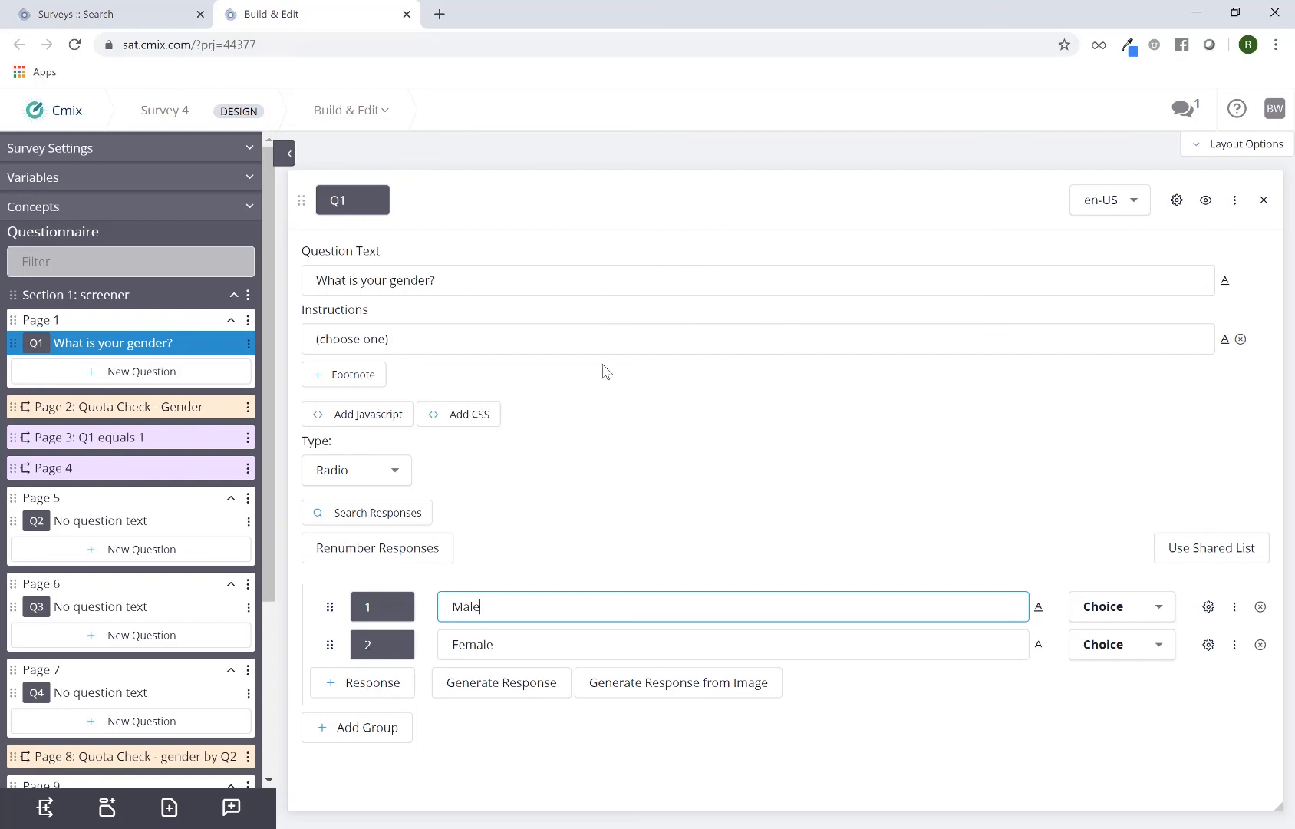
pyautogui.click(148, 330)
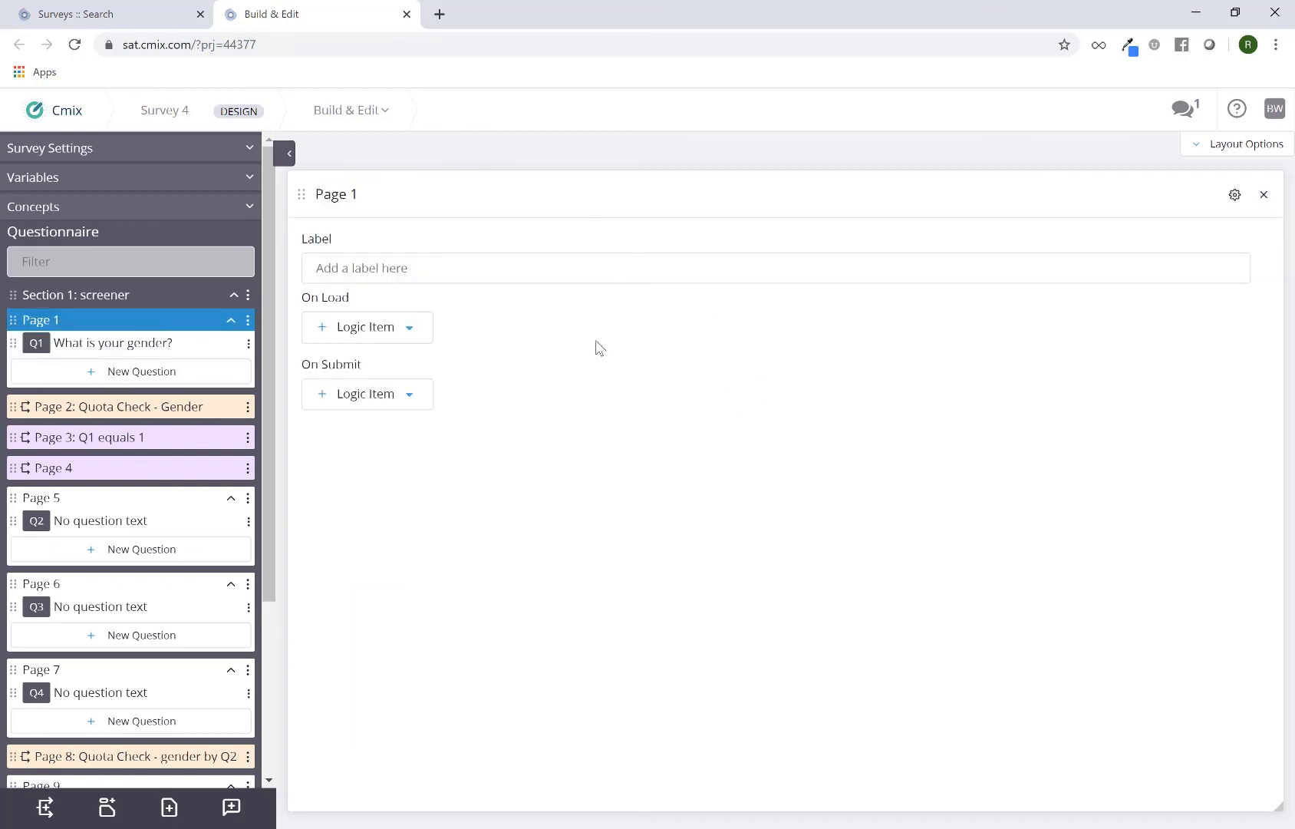
pyautogui.click(101, 351)
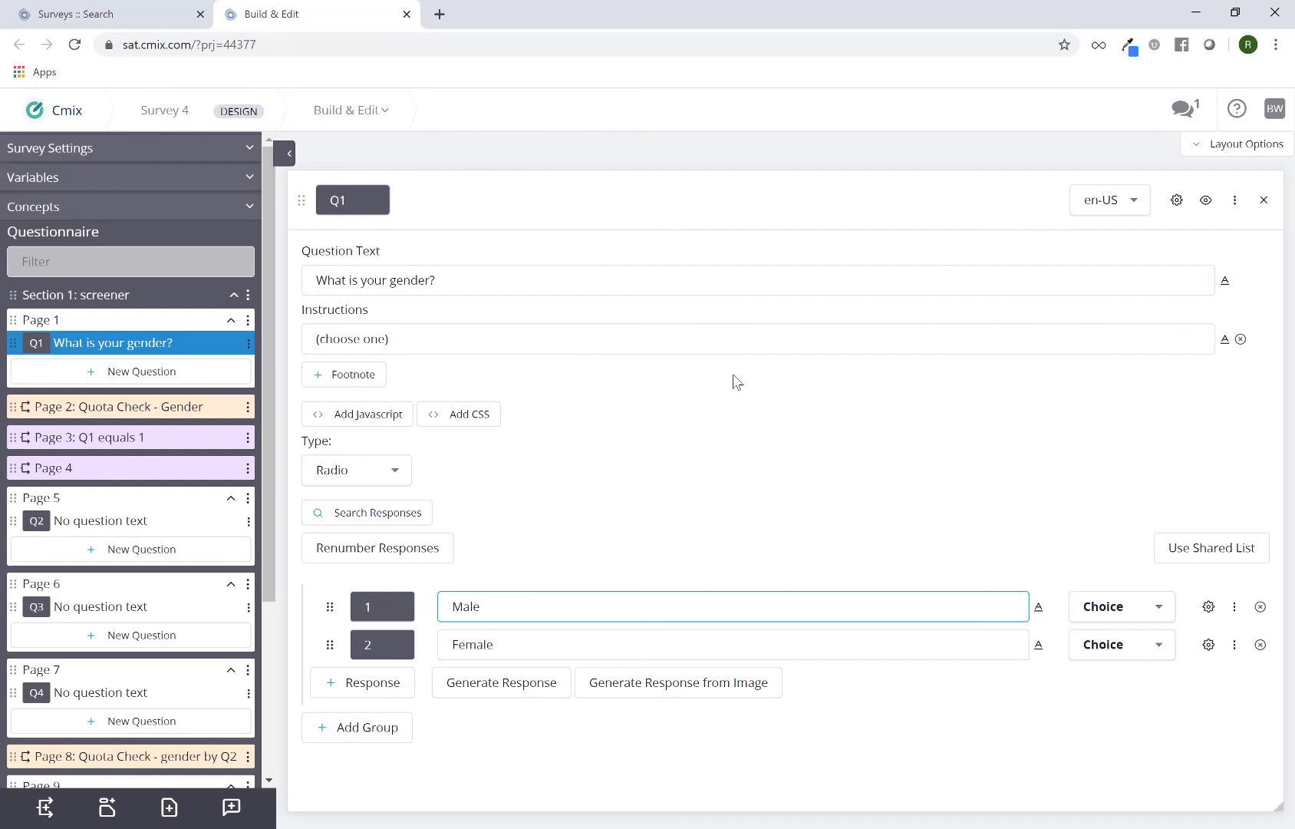
# Display the layout options, close the Q1 card and choose the Single Card view
pyautogui.click(1222, 157)
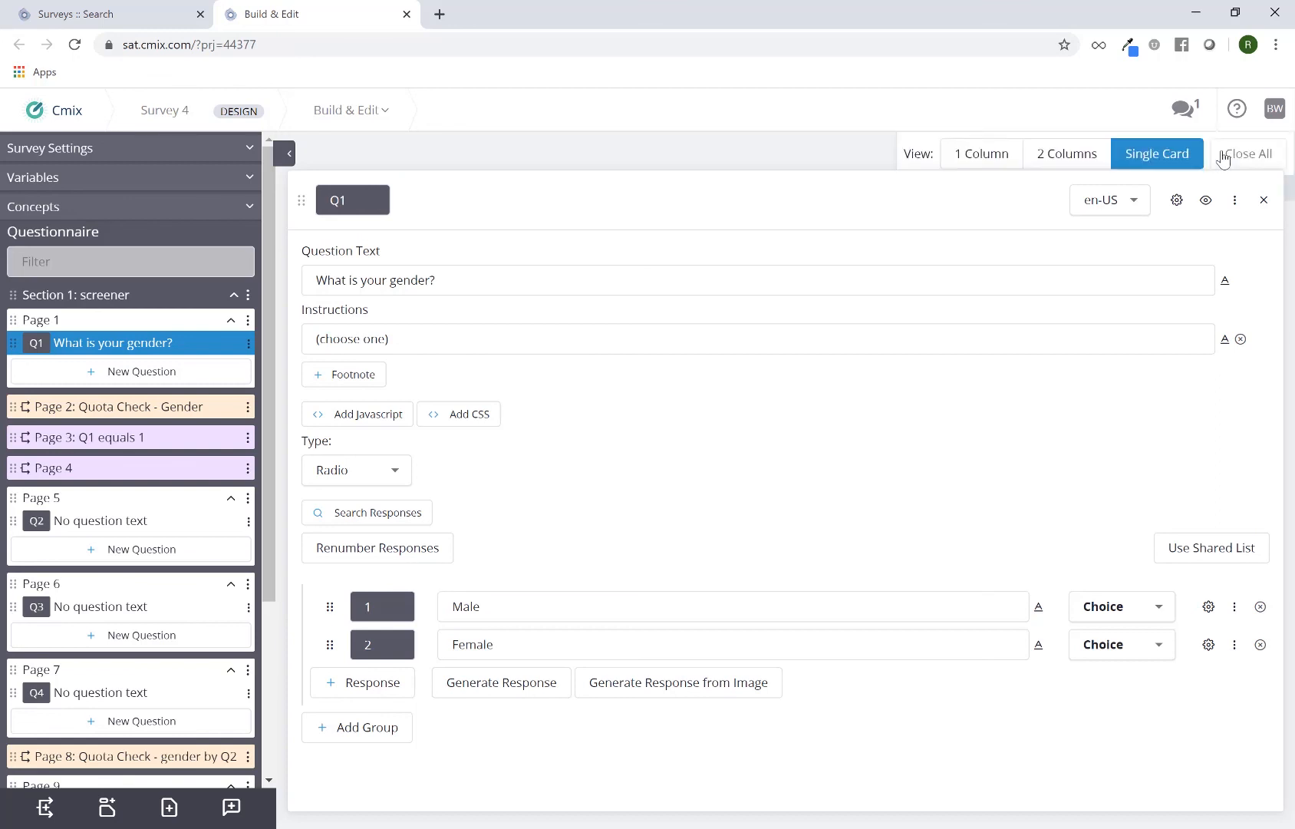
pyautogui.click(1265, 201)
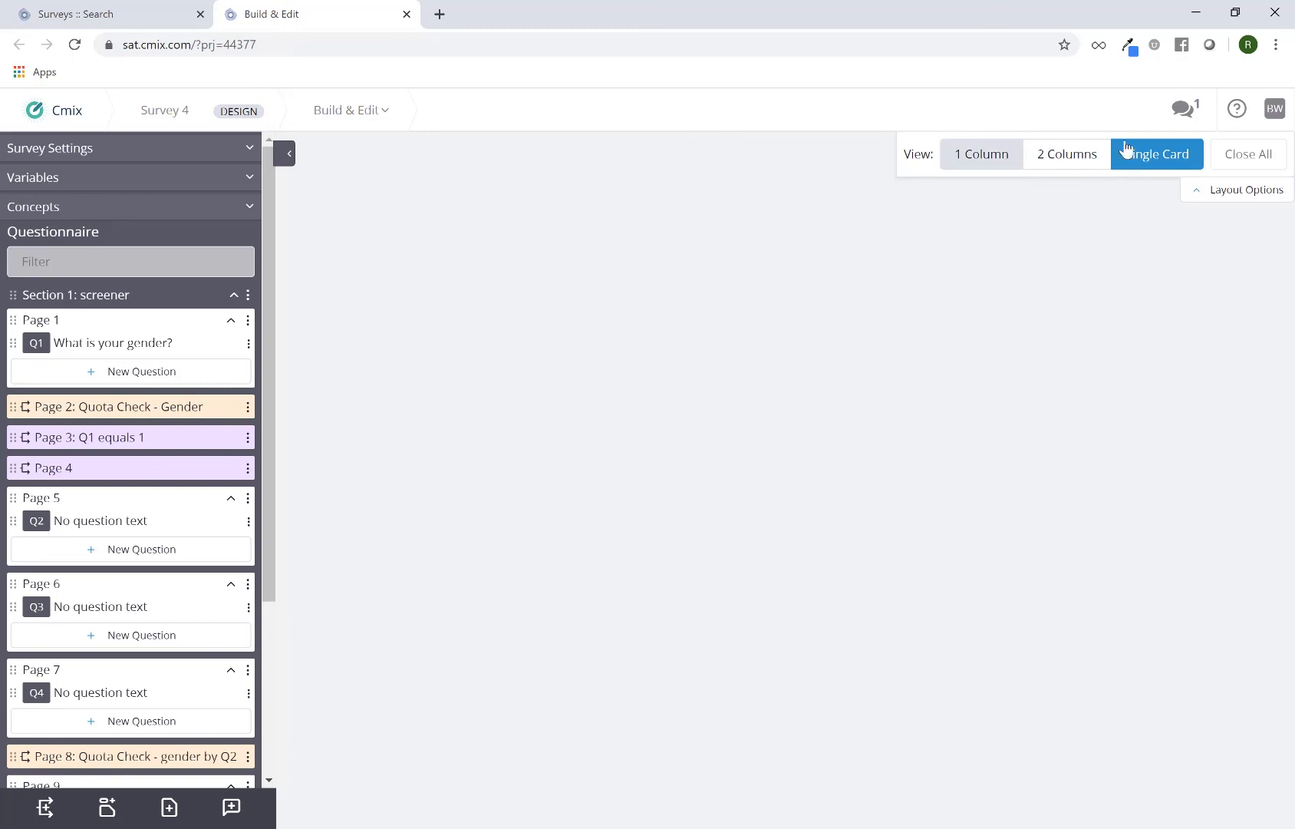
pyautogui.click(1155, 157)
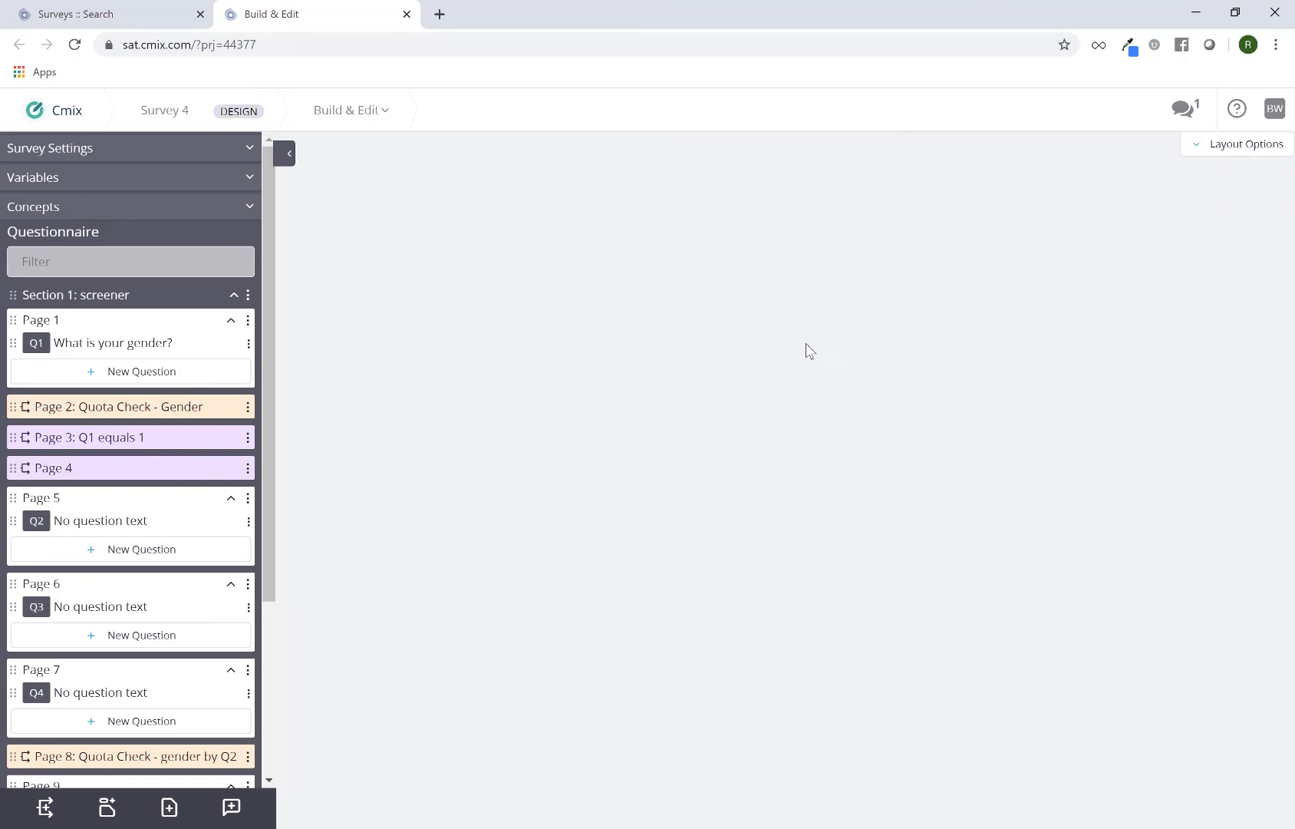
# View Q1, Q2, the gender quota check on Page 2 and the Page 3 logic one at a time, ending on Q1
pyautogui.click(150, 349)
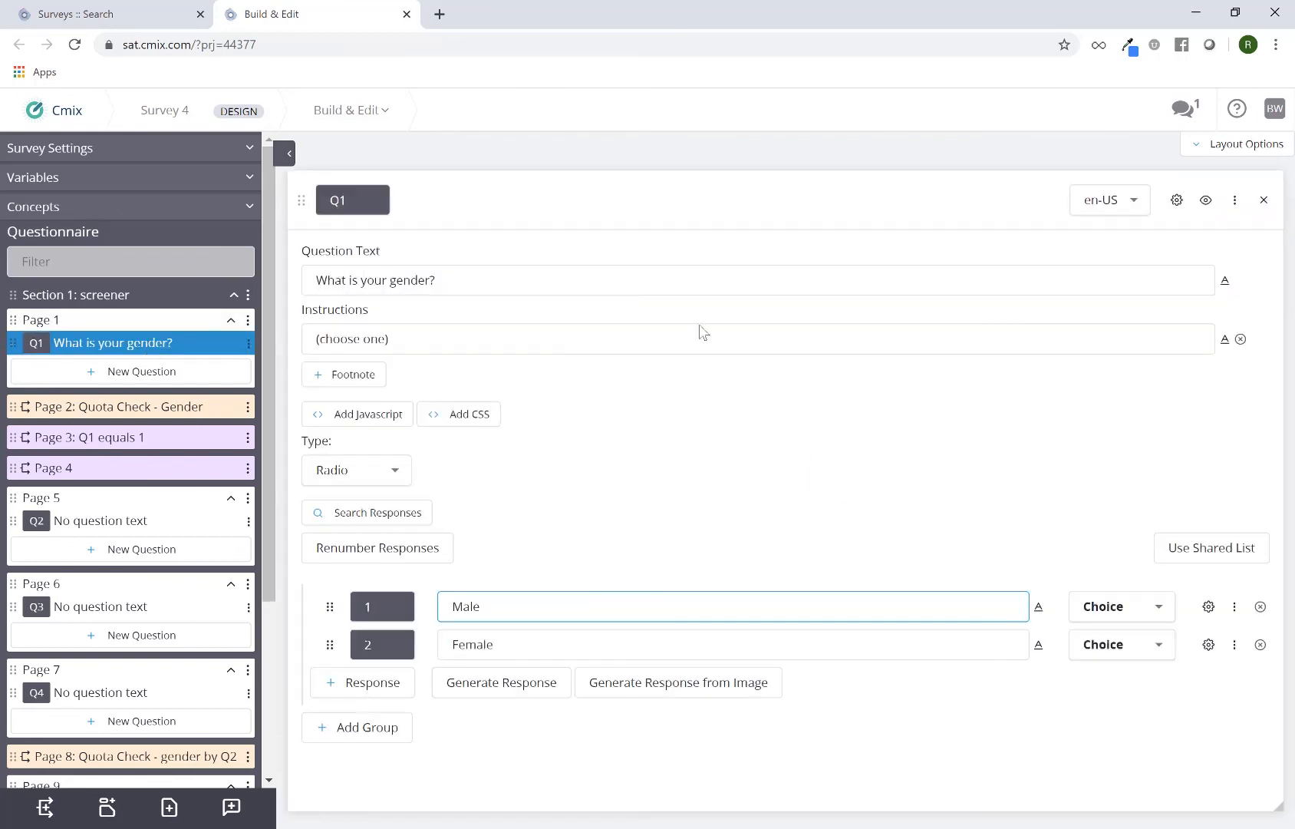
pyautogui.click(133, 523)
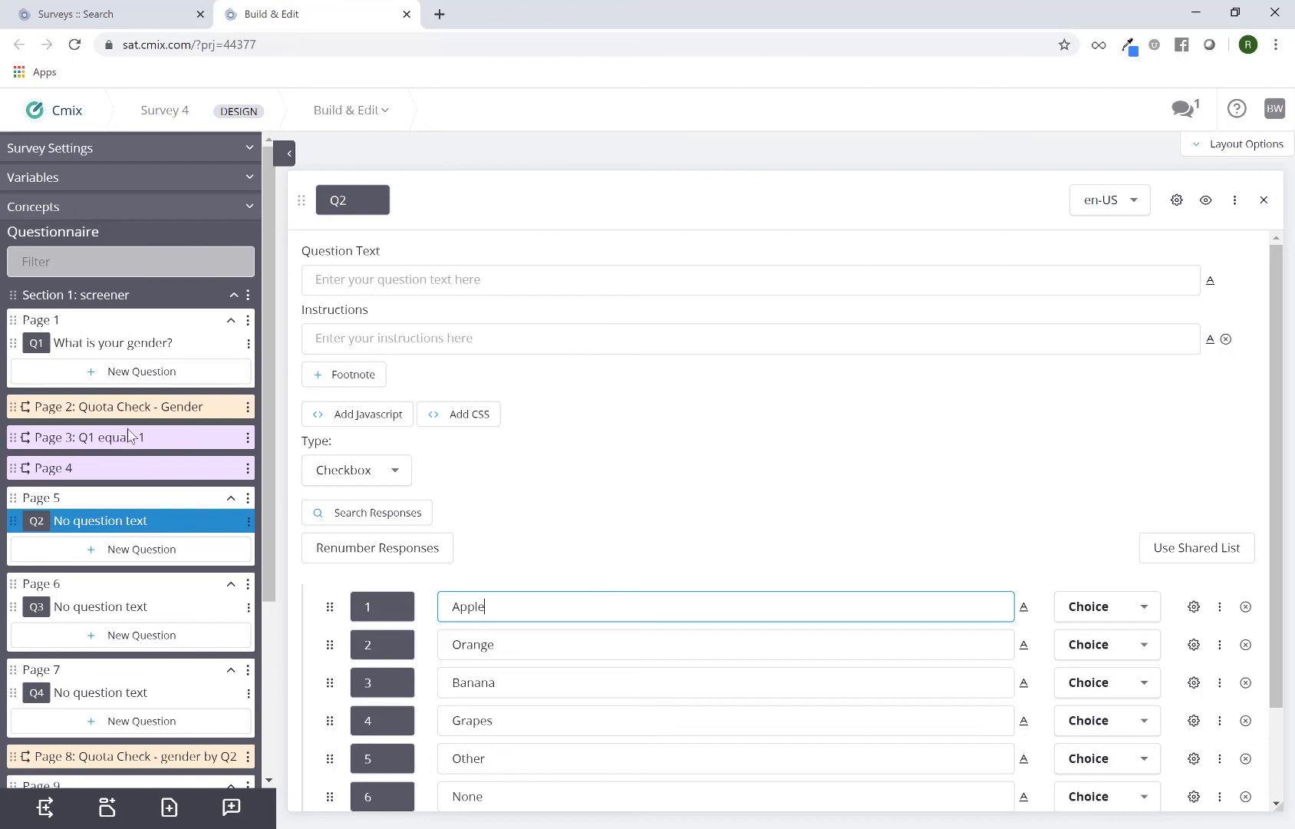
pyautogui.click(107, 352)
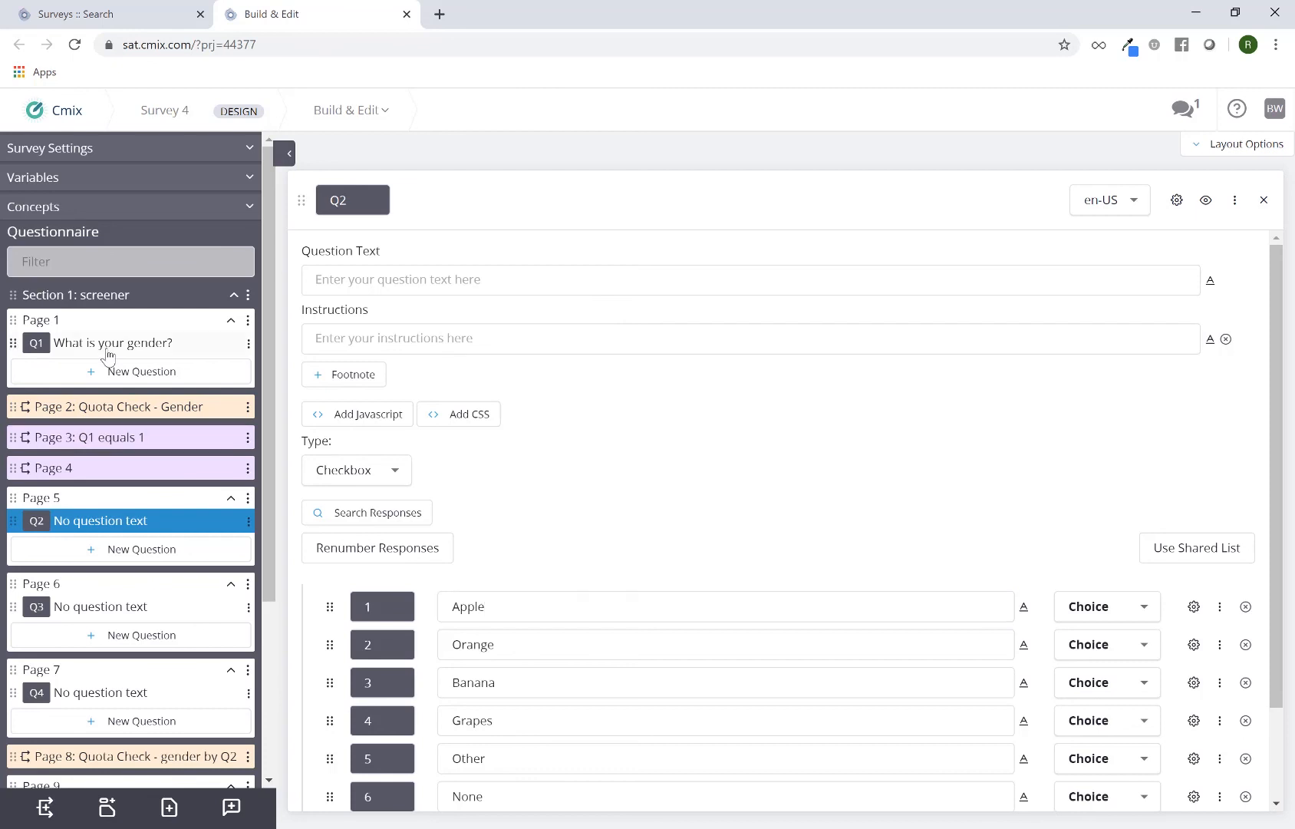
pyautogui.click(114, 420)
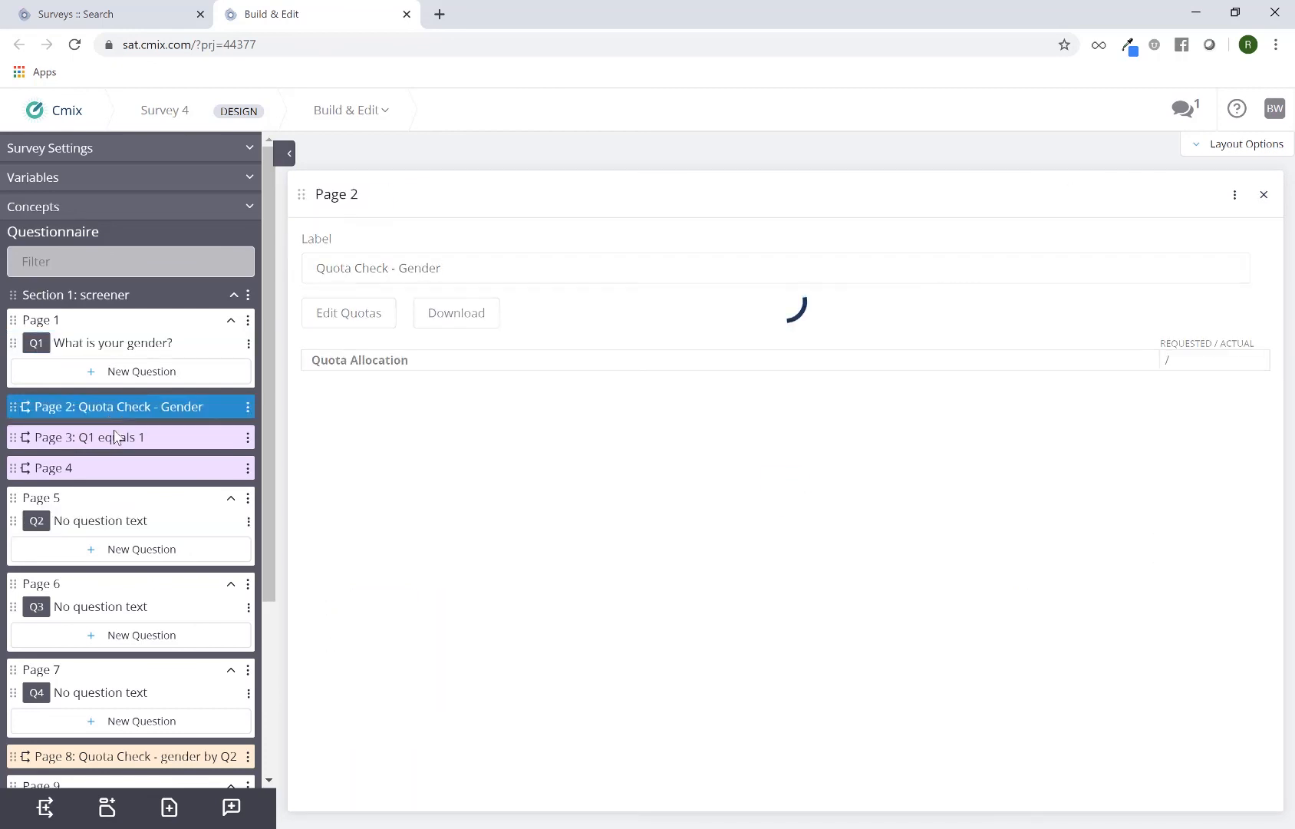
pyautogui.click(113, 438)
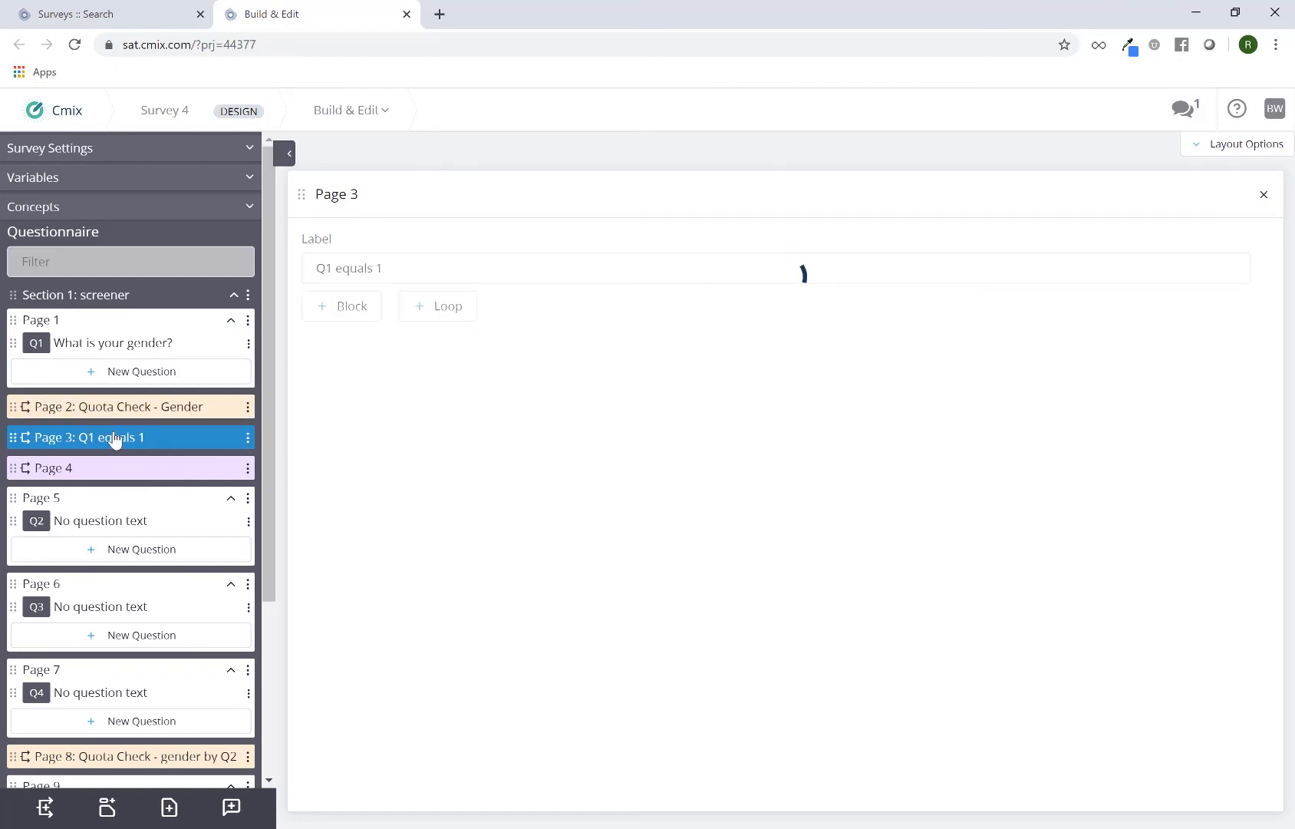
pyautogui.click(135, 349)
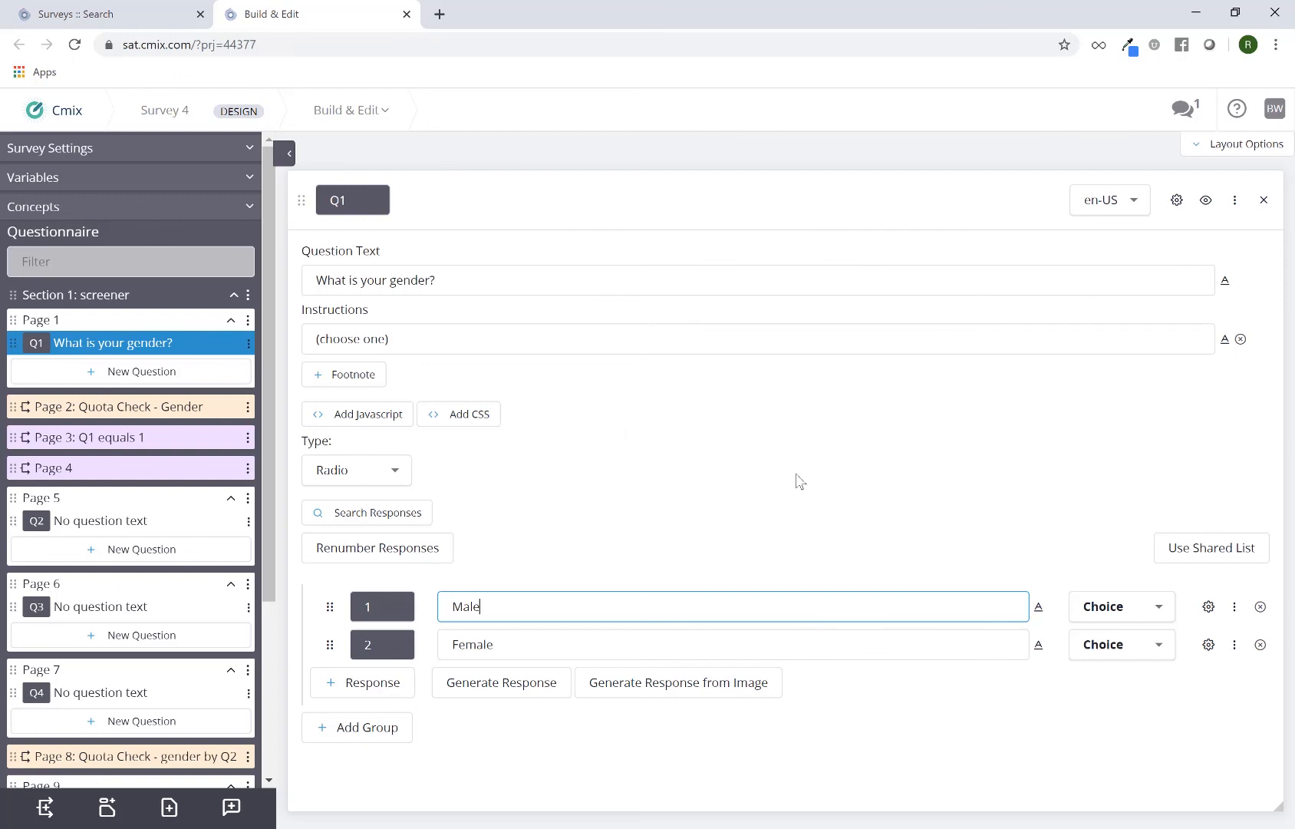
# Switch the layout to 1 Column, open Q2 and Q3 alongside Q1, and look through the stacked question cards
pyautogui.click(1240, 145)
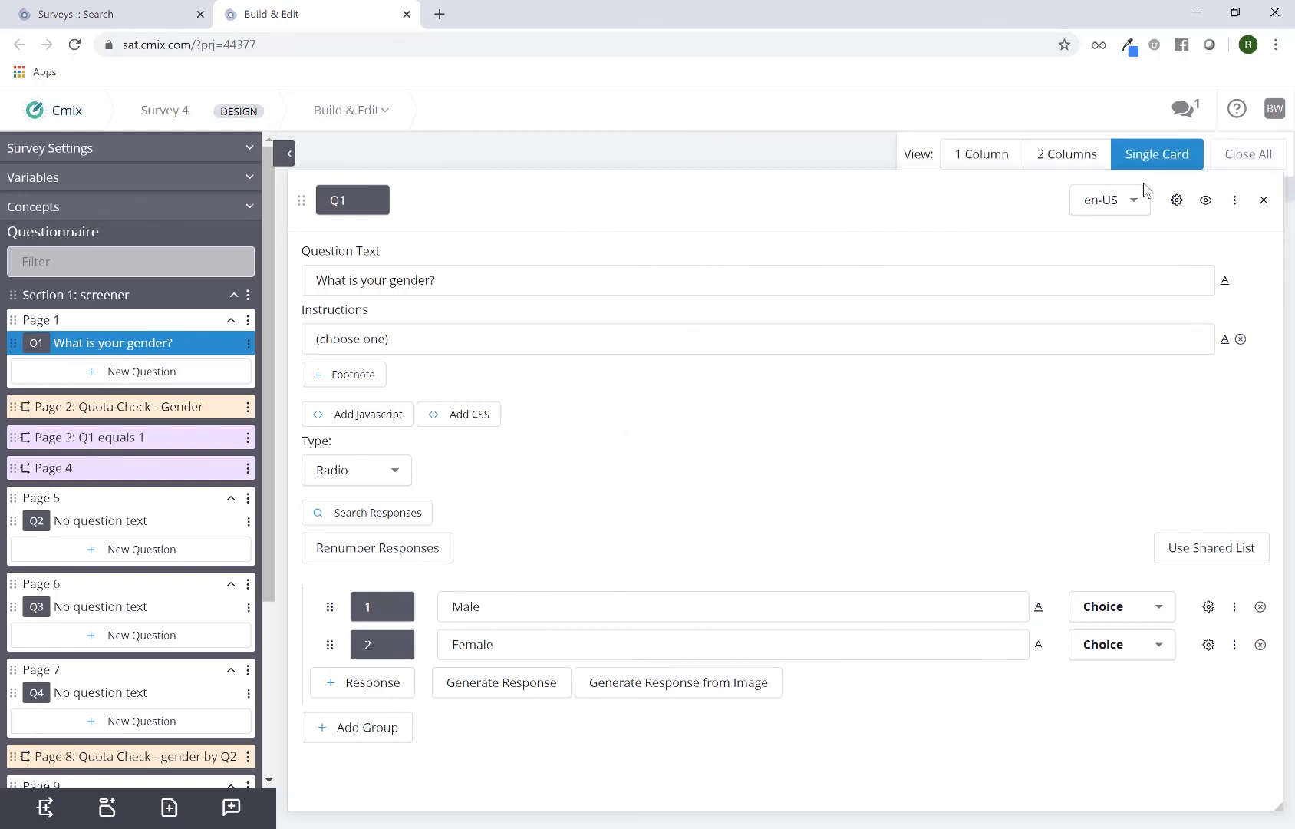
pyautogui.click(978, 164)
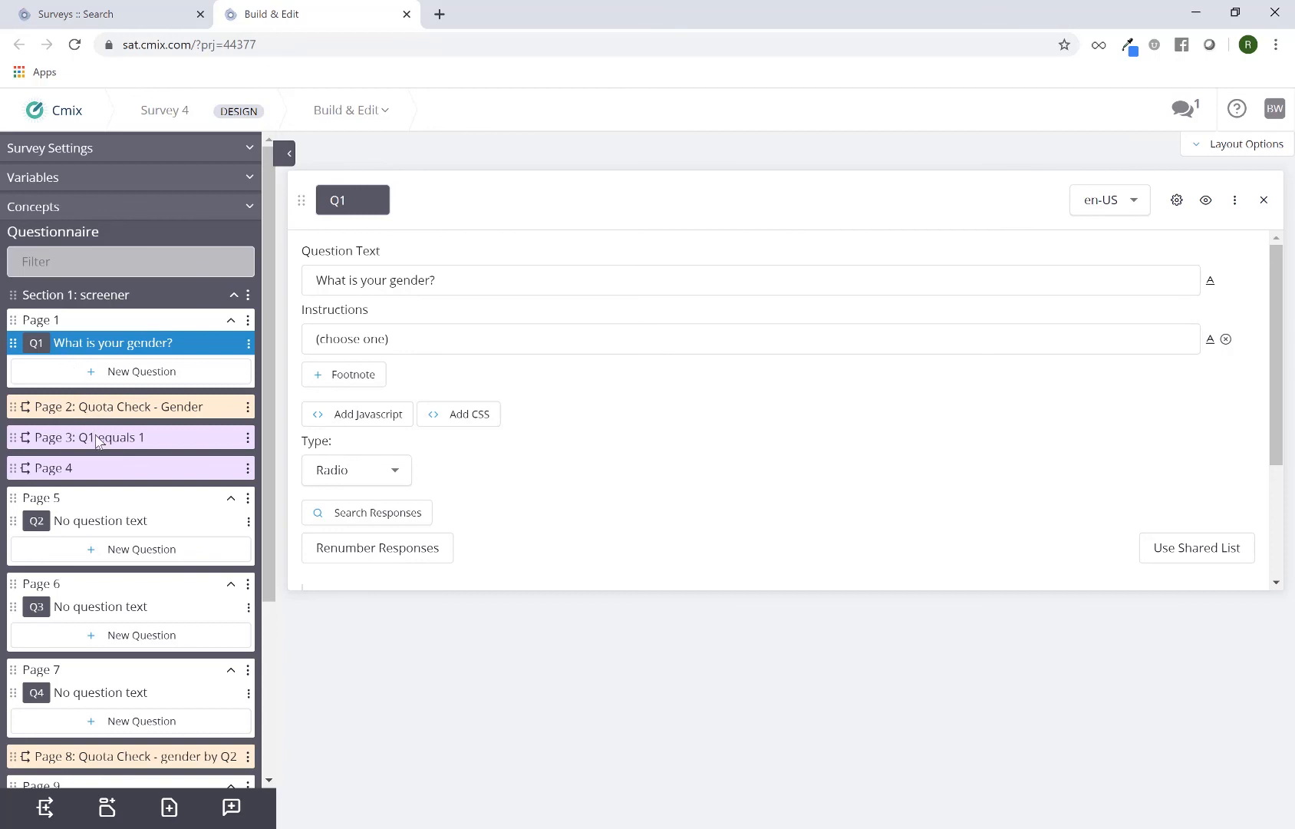
pyautogui.click(104, 522)
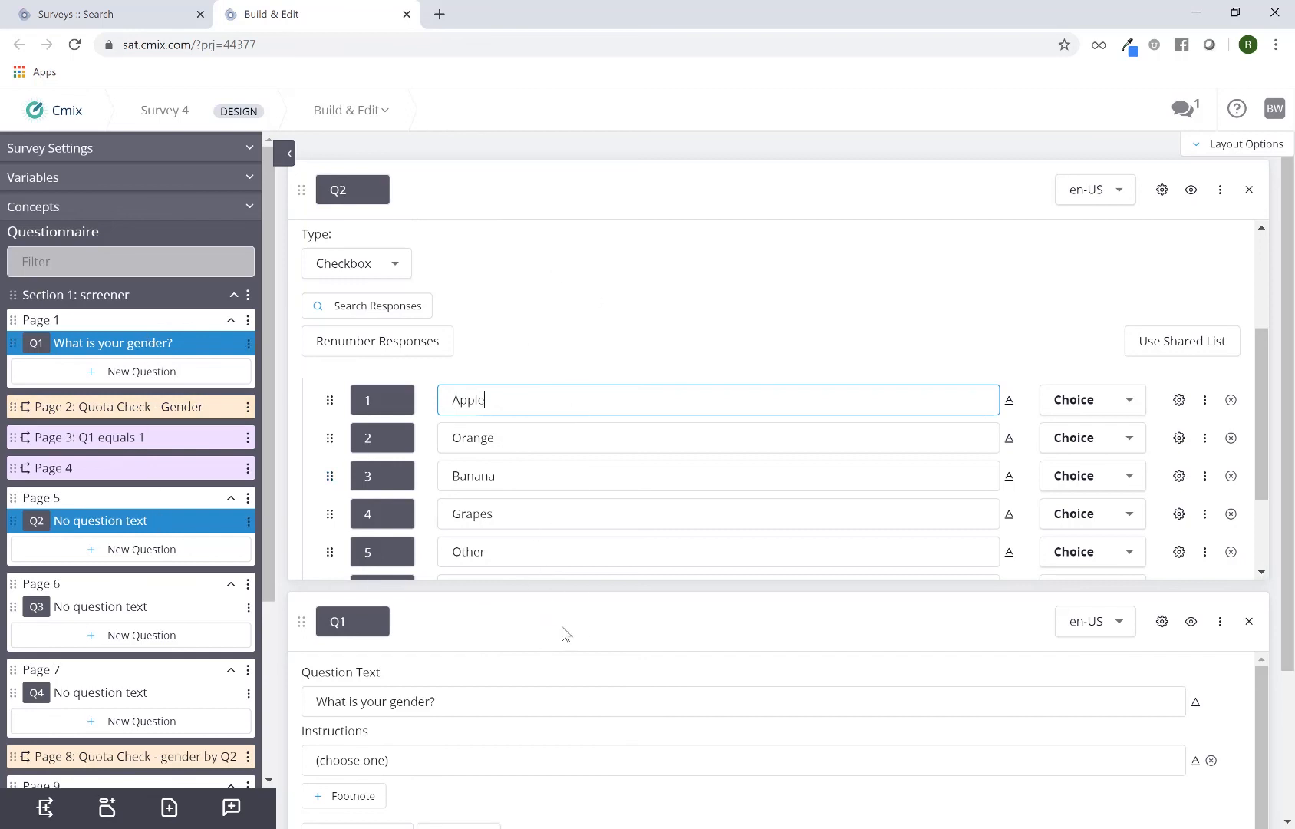
pyautogui.click(178, 614)
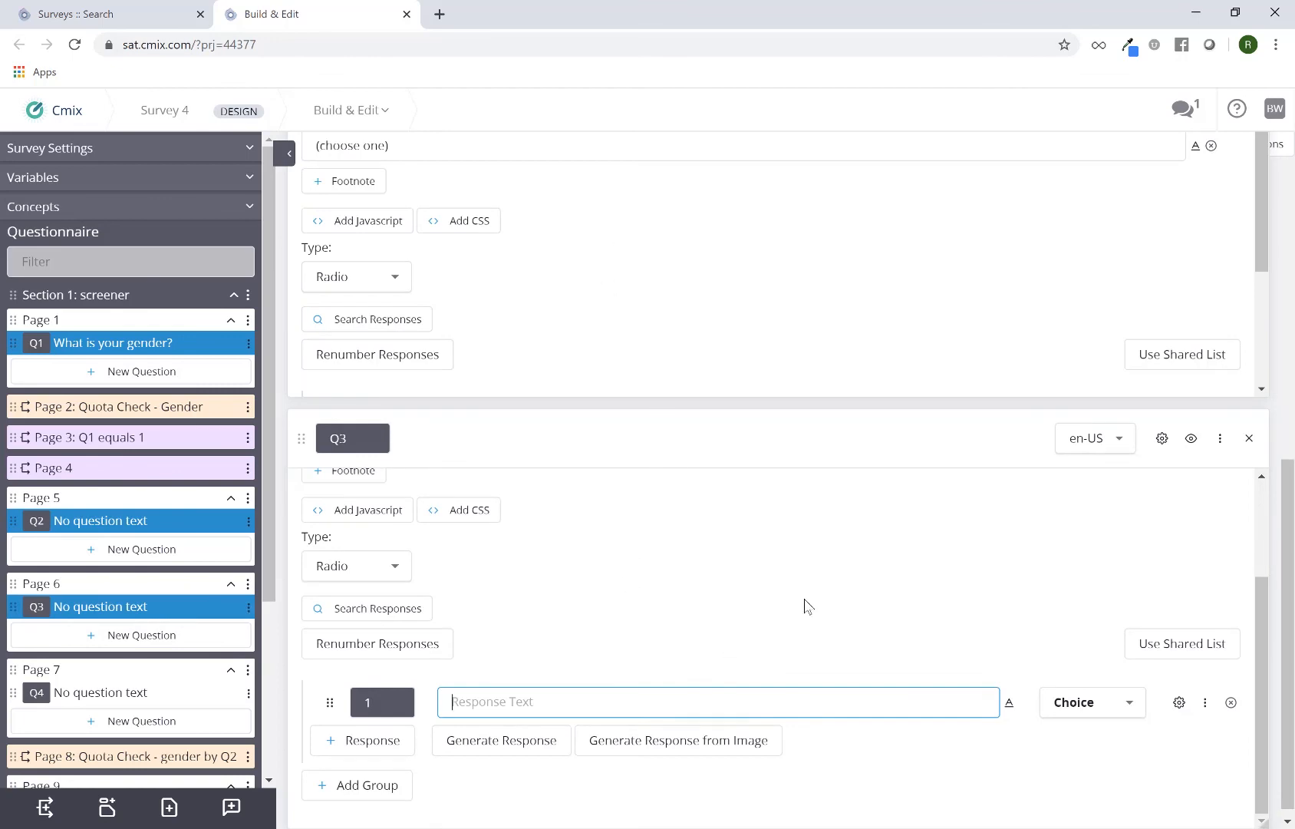
pyautogui.scroll(3, 815, 595)
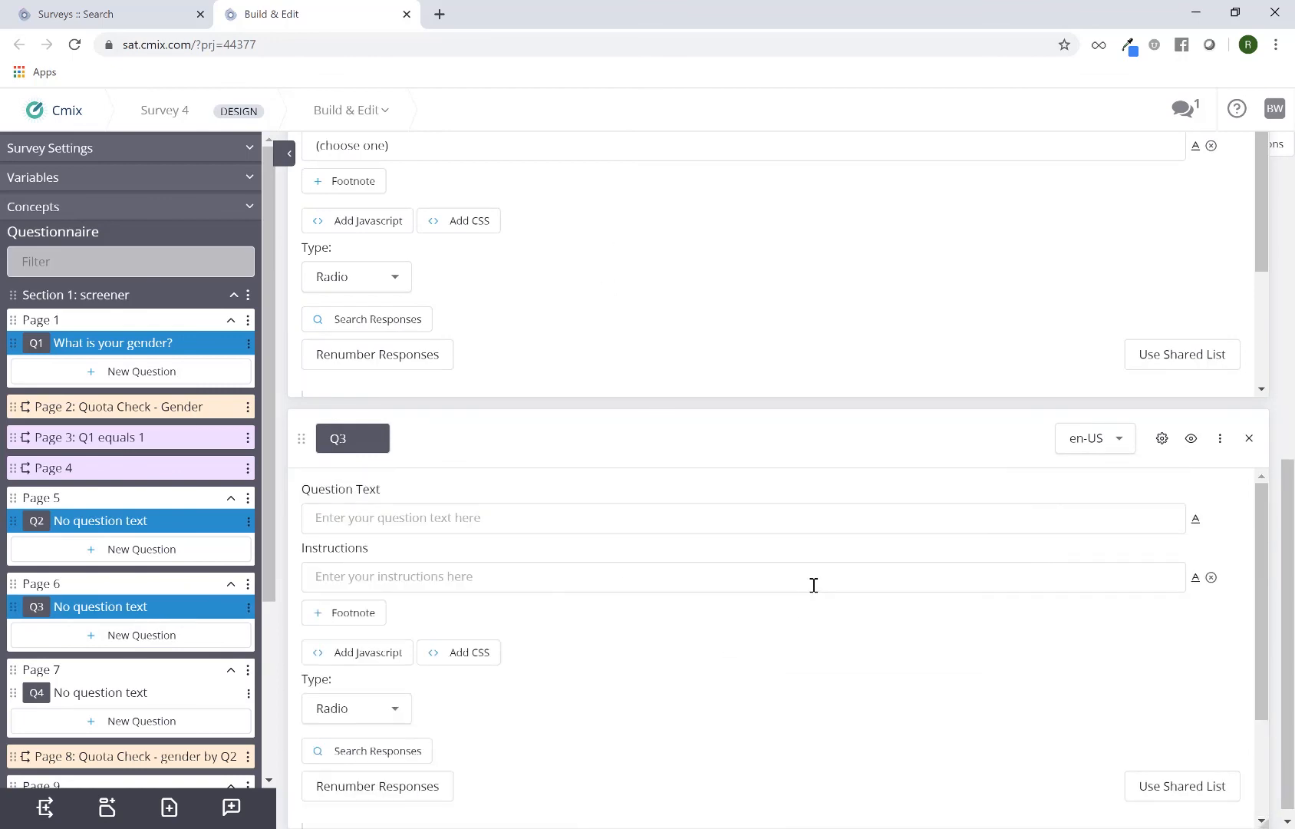
pyautogui.scroll(6, 838, 357)
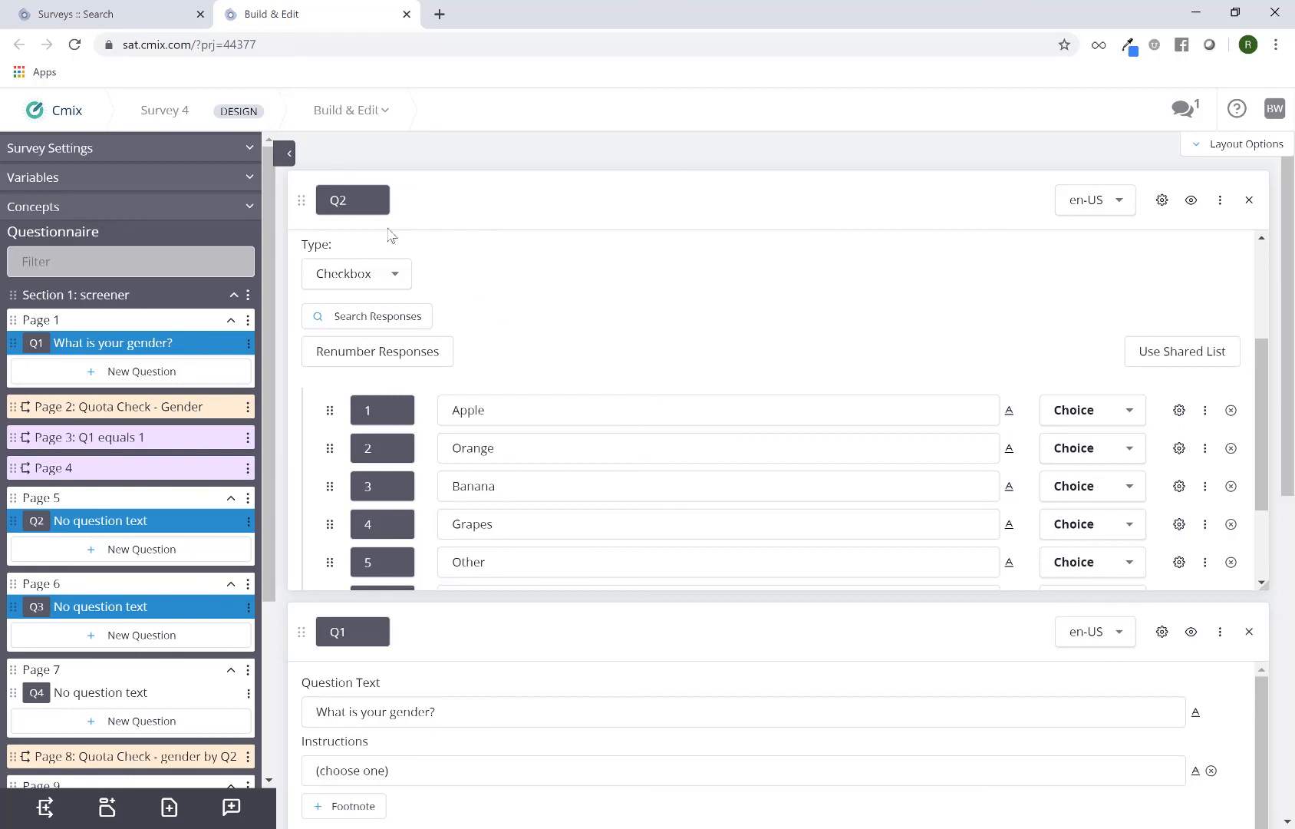
pyautogui.scroll(-1, 552, 502)
pyautogui.scroll(-3, 552, 502)
pyautogui.scroll(-4, 492, 694)
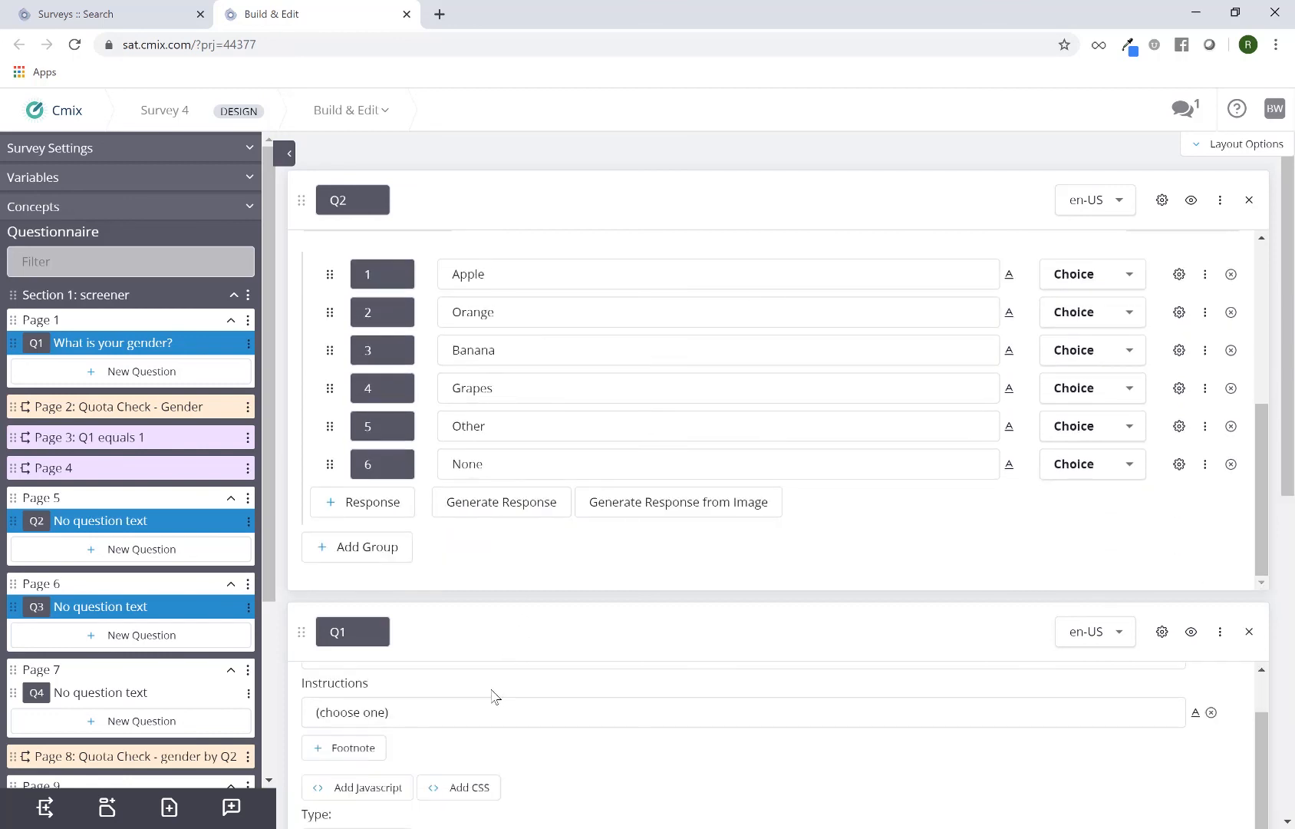
pyautogui.scroll(5, 492, 693)
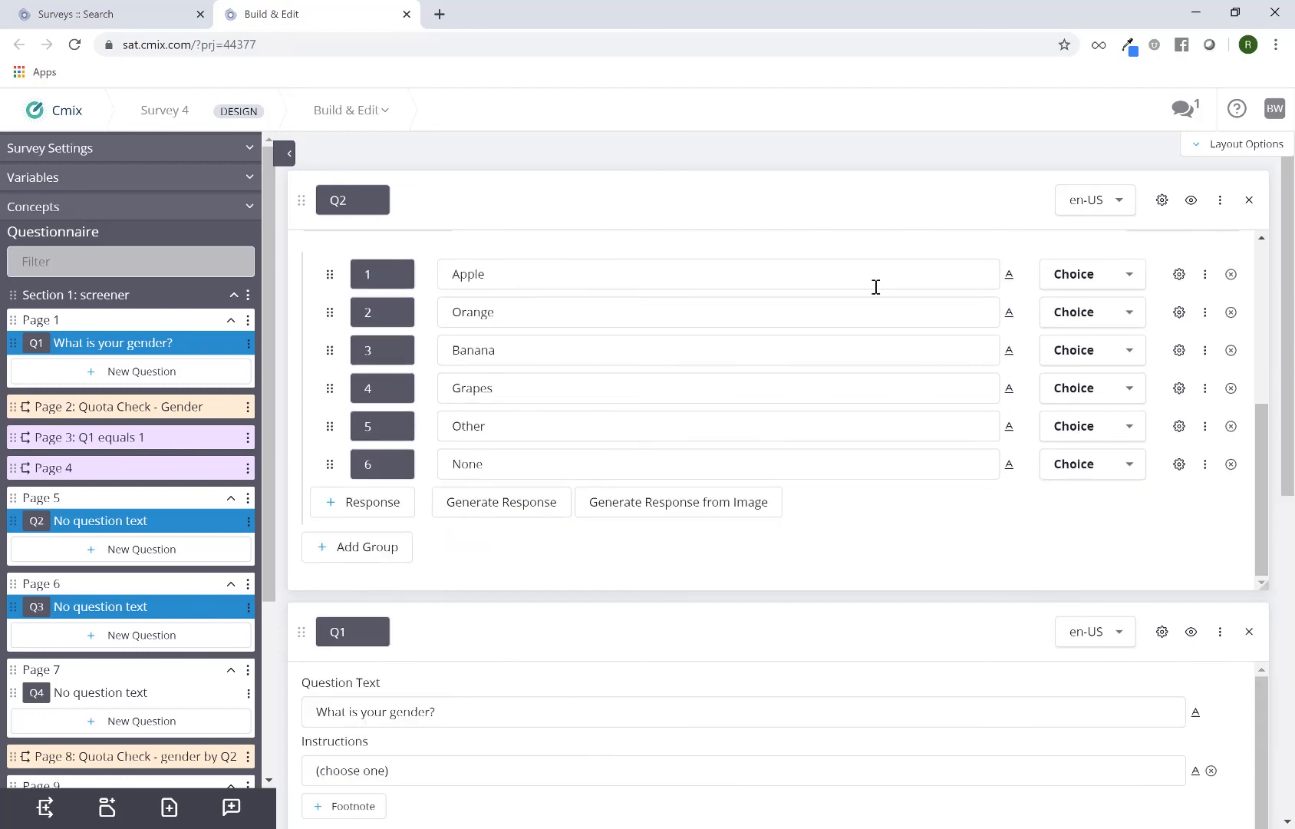
# Switch the layout to 2 Columns and move the Q2 card above Q1 in the second column
pyautogui.click(1220, 154)
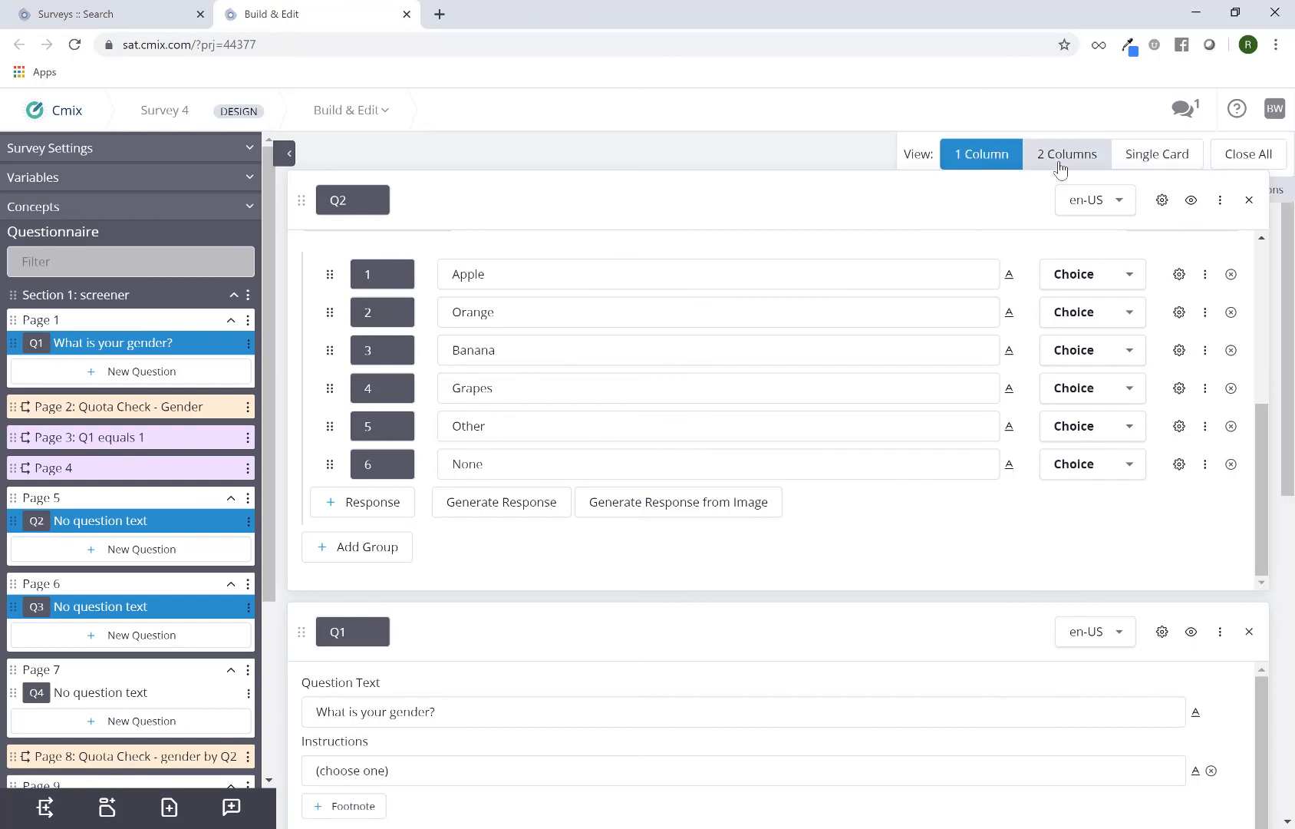
pyautogui.click(1060, 165)
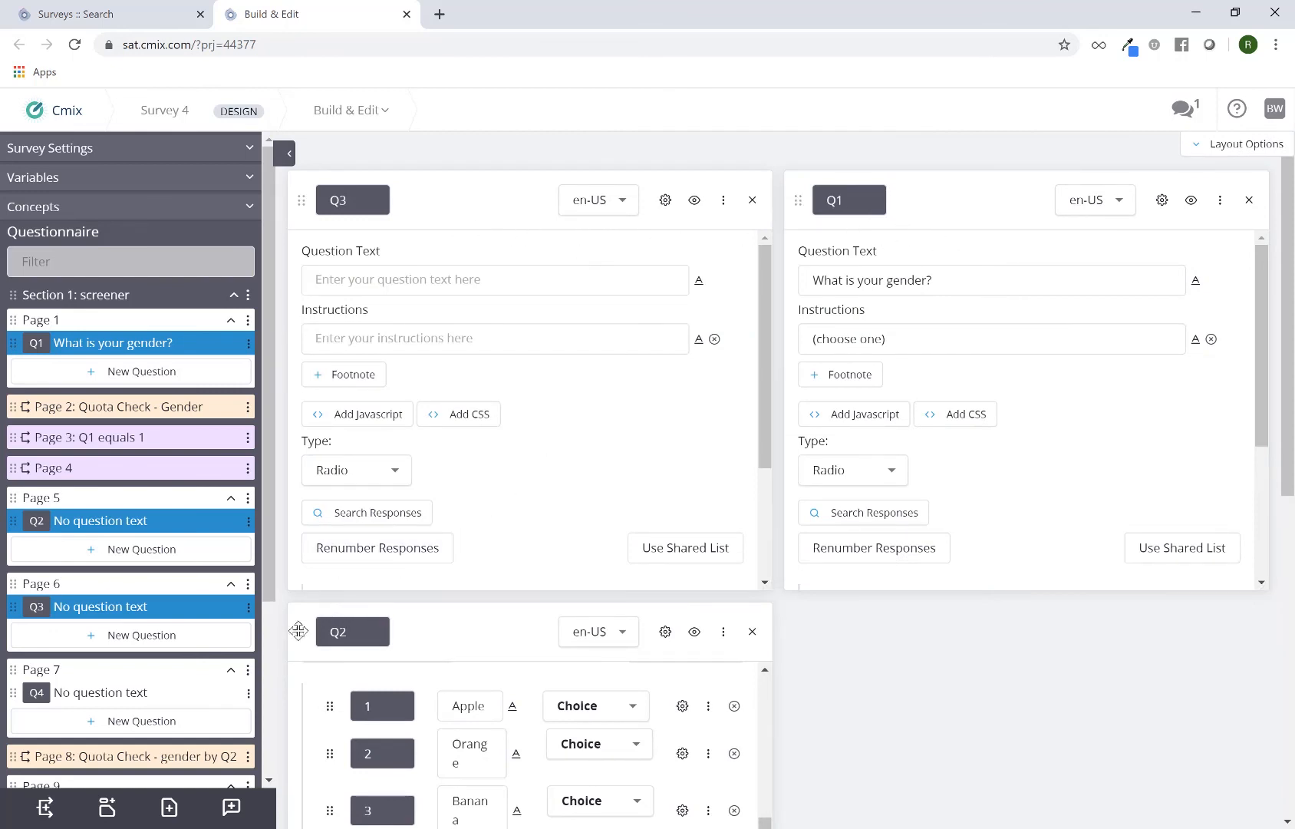
pyautogui.moveTo(311, 634); pyautogui.dragTo(874, 185)
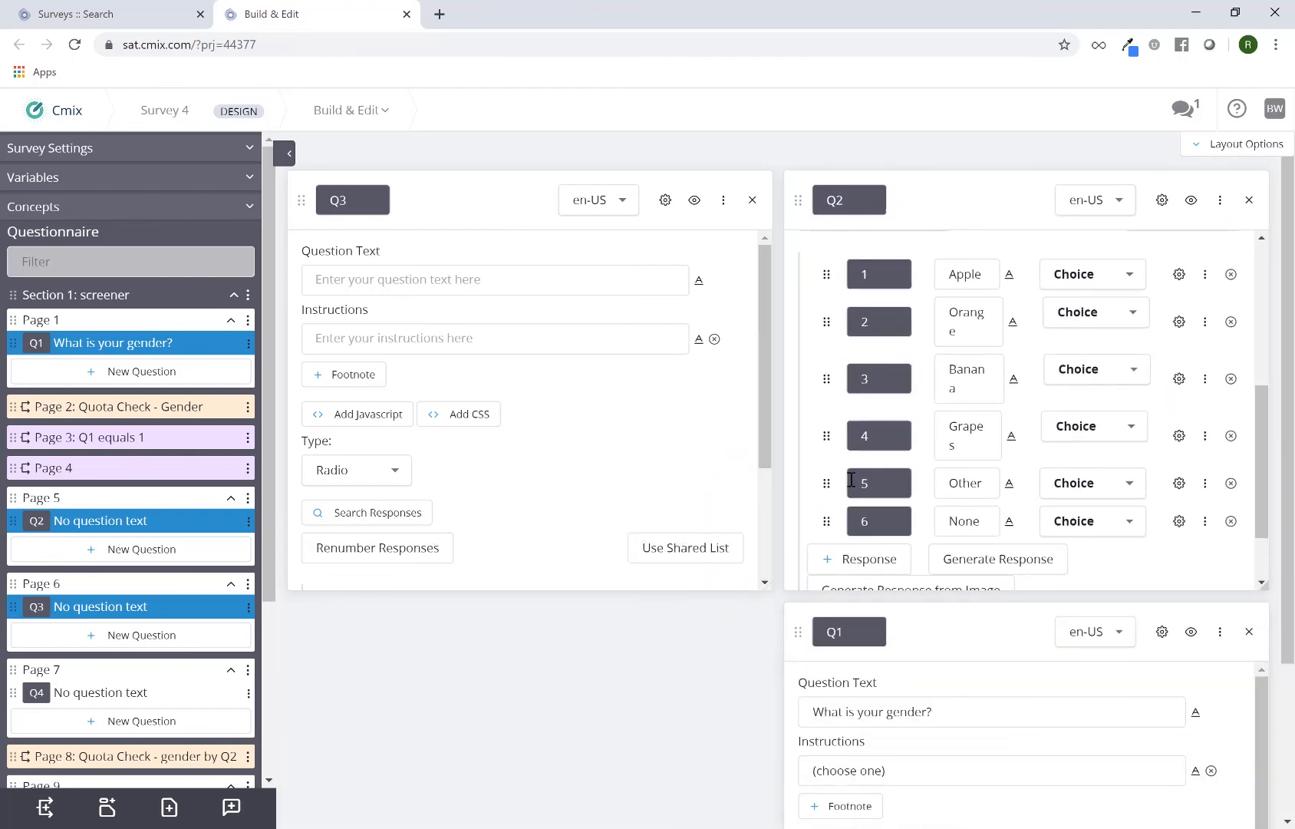
# Look through the Q3 card, close it, and move the Q2 card into the first column beside Q1
pyautogui.scroll(-3, 593, 344)
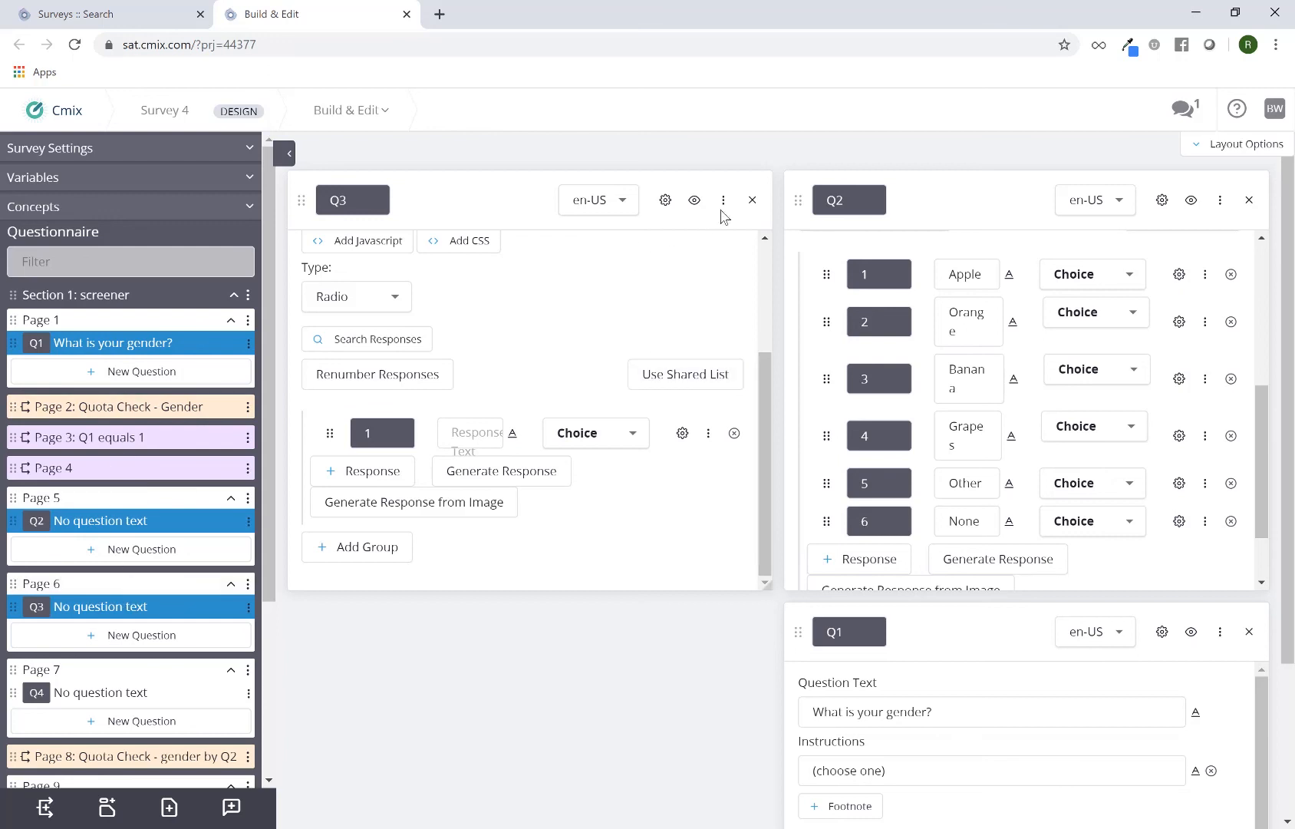
pyautogui.click(752, 200)
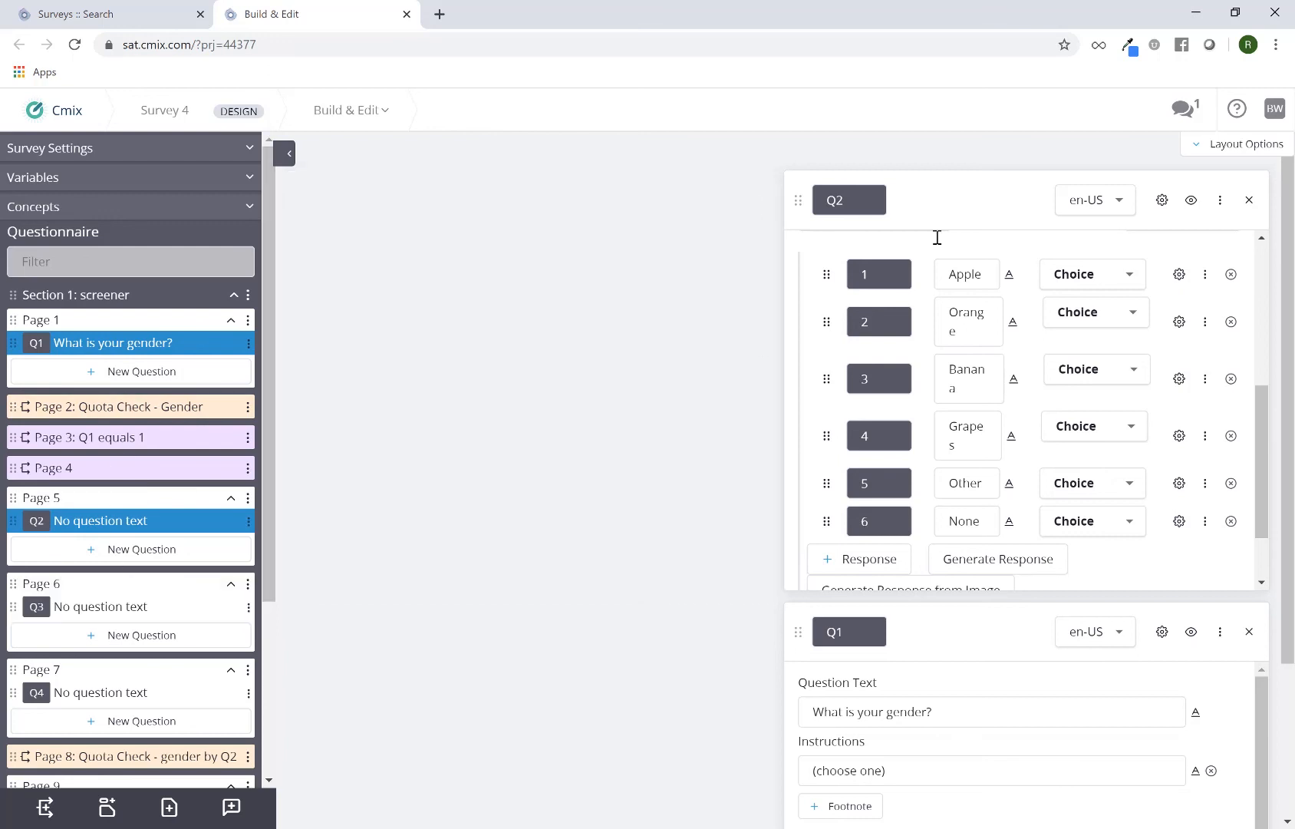
pyautogui.moveTo(796, 201); pyautogui.dragTo(388, 206)
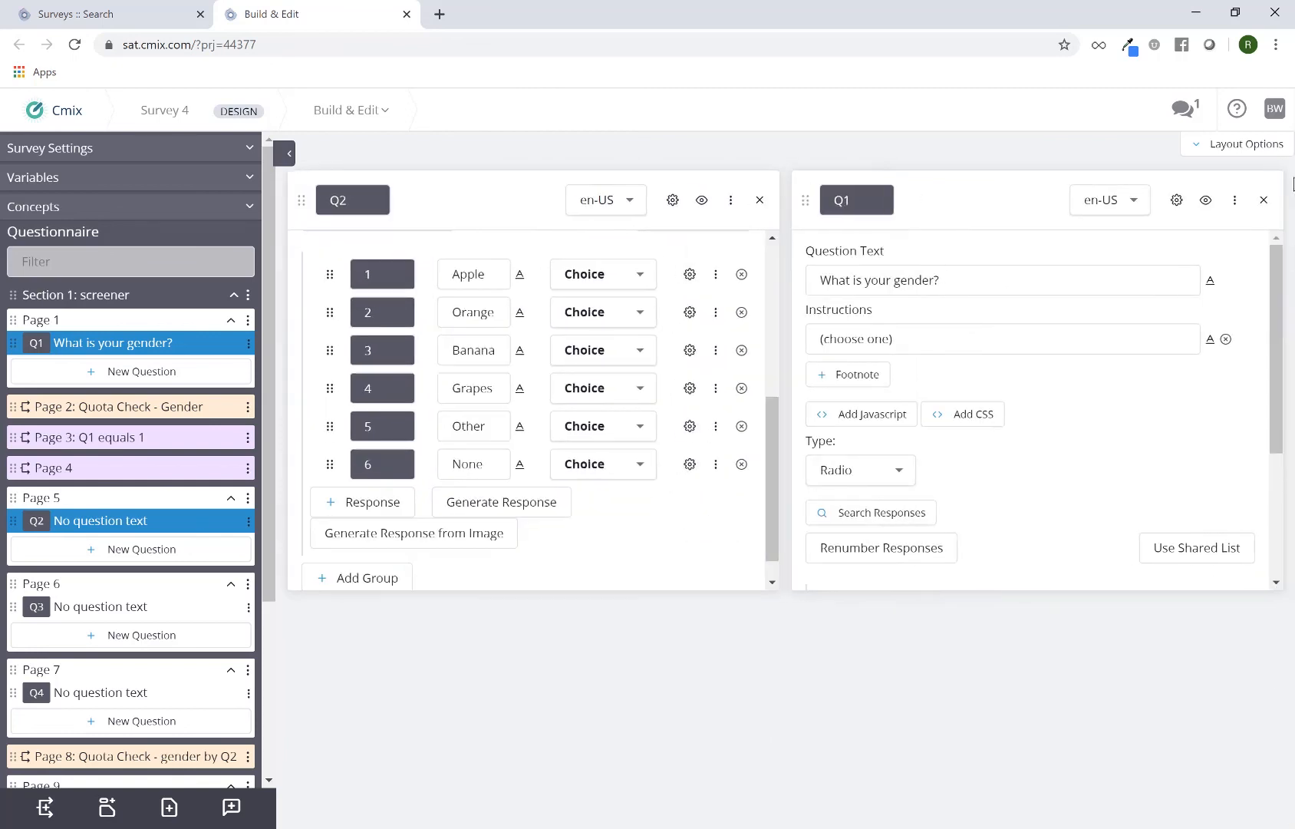
# Close all open question cards at once and set the layout to Single Card after trying 1 Column
pyautogui.click(1216, 150)
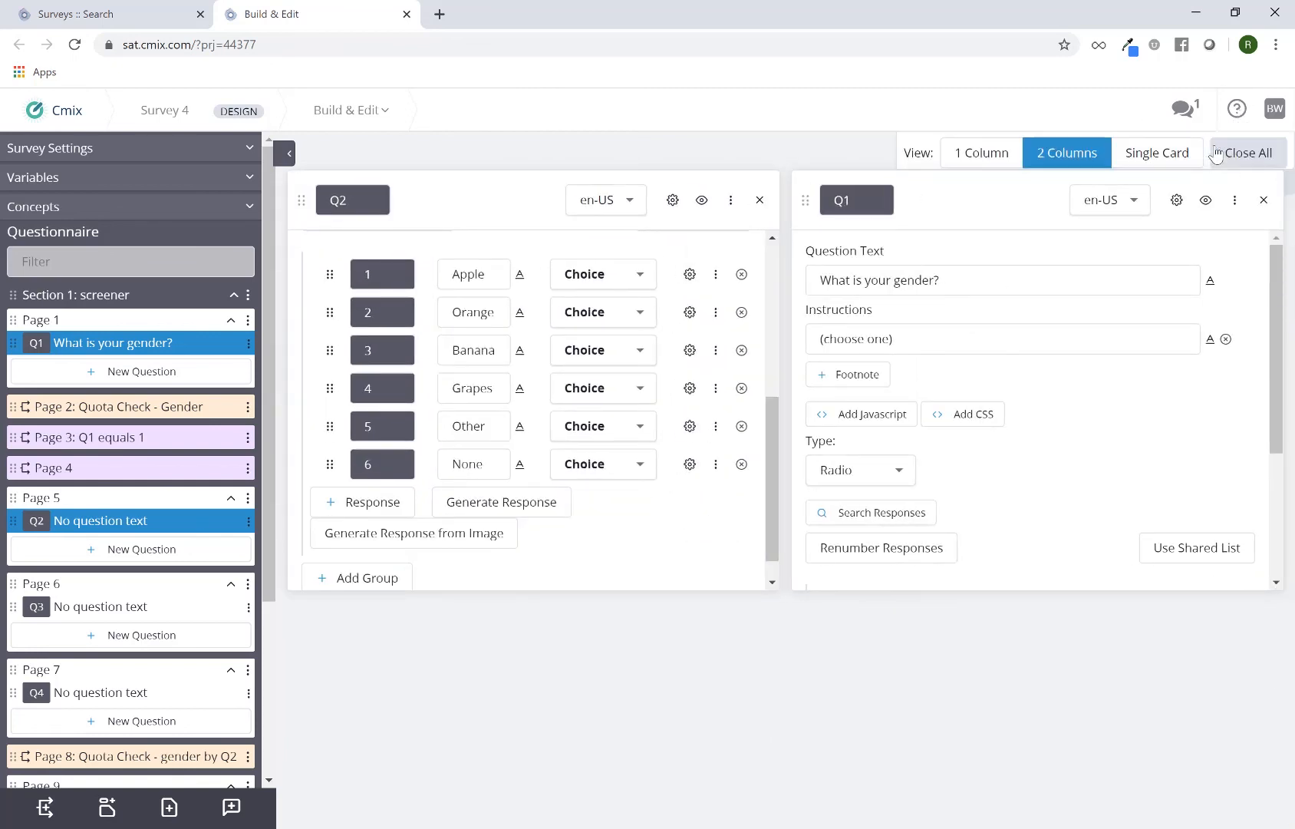
pyautogui.click(1237, 153)
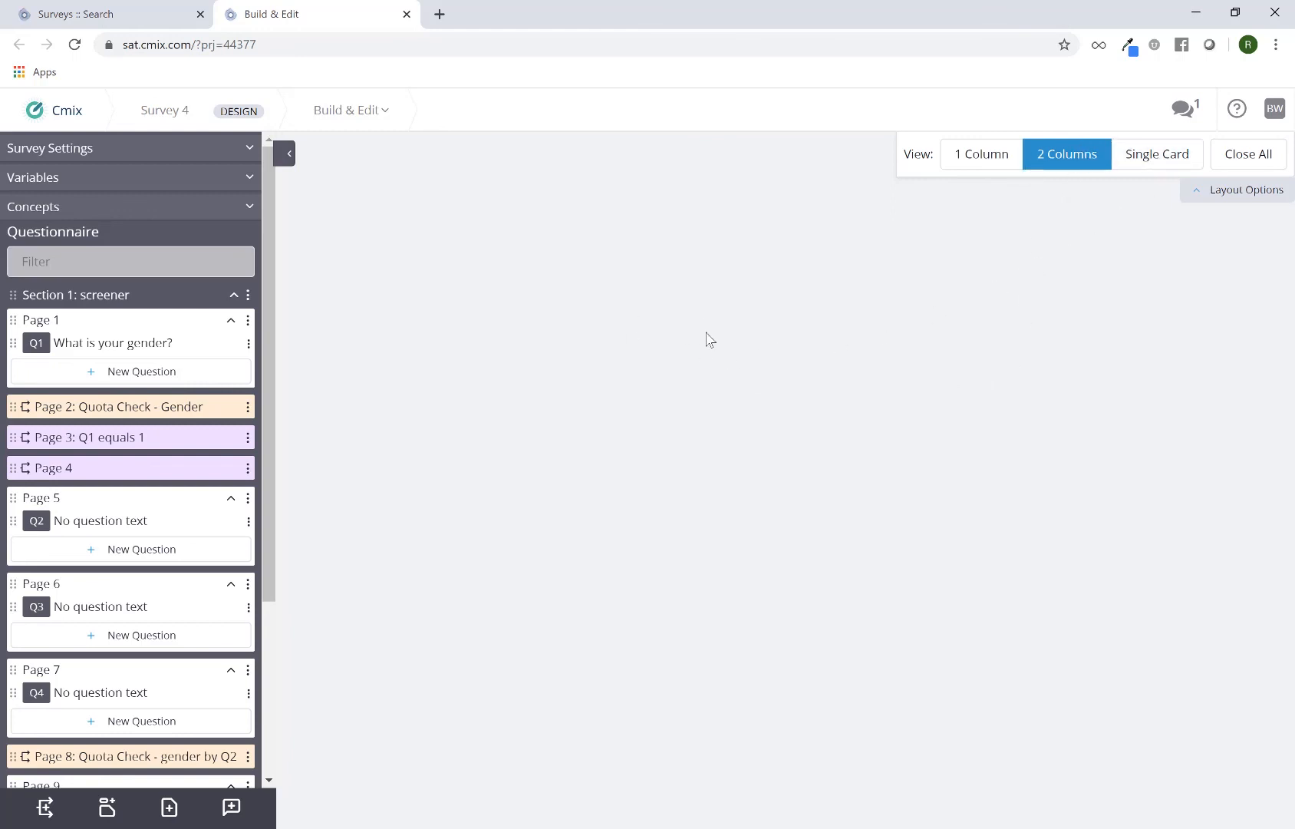
pyautogui.click(967, 165)
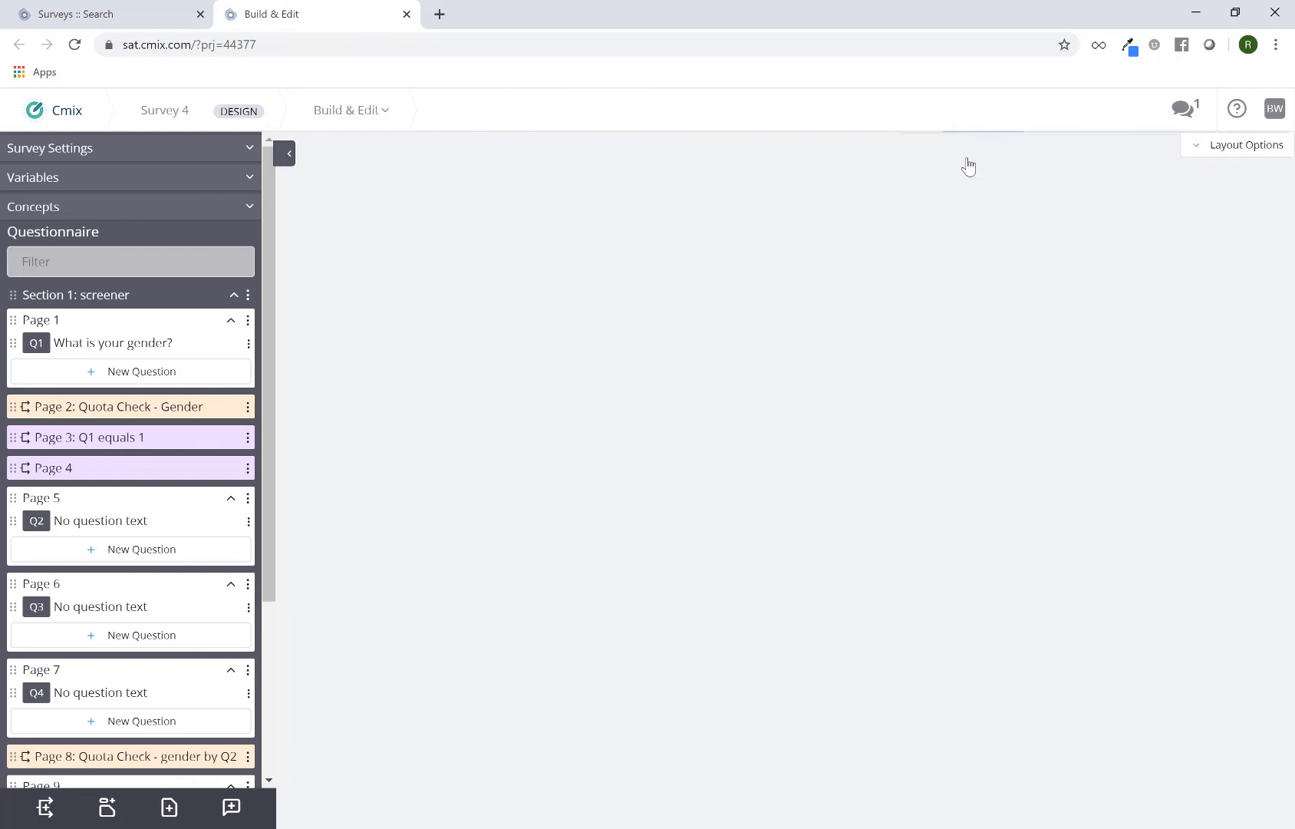
pyautogui.click(1193, 154)
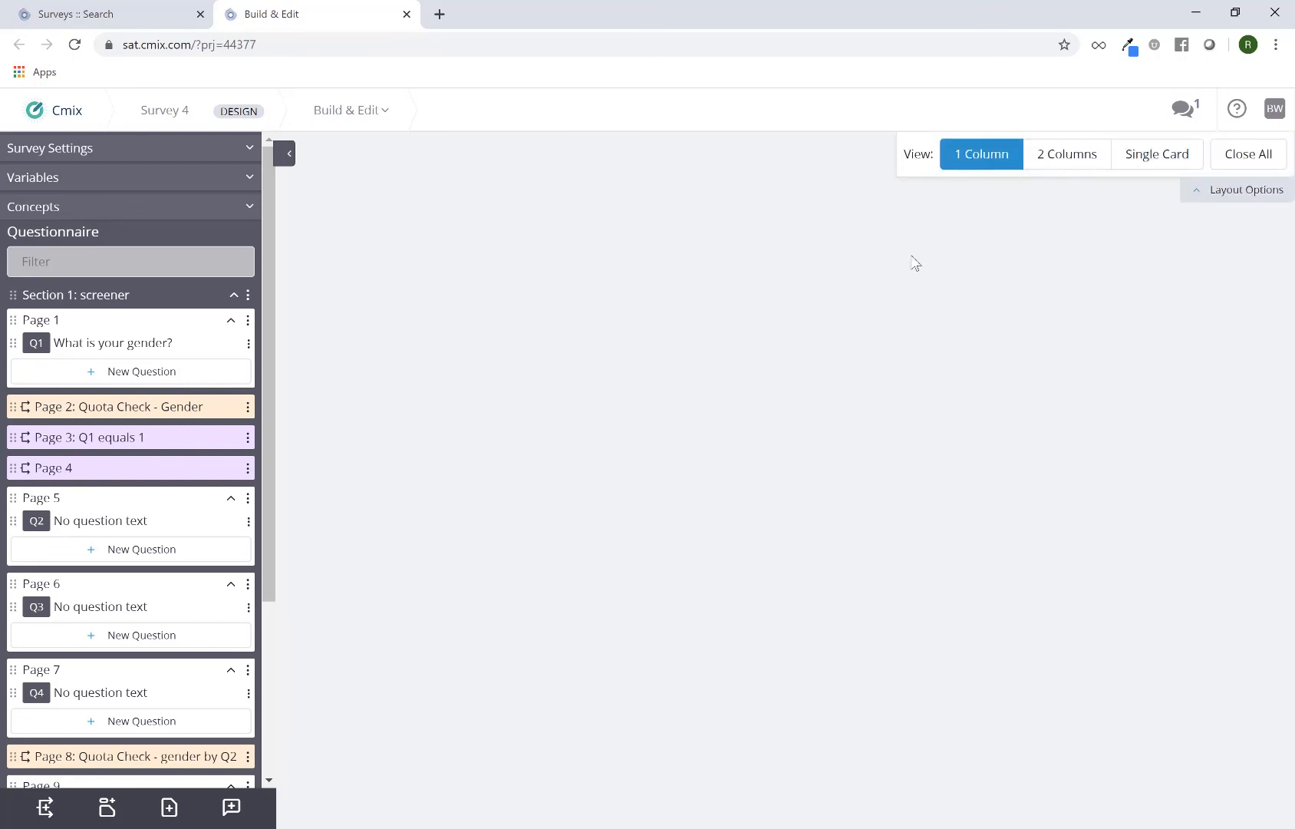
pyautogui.click(1151, 162)
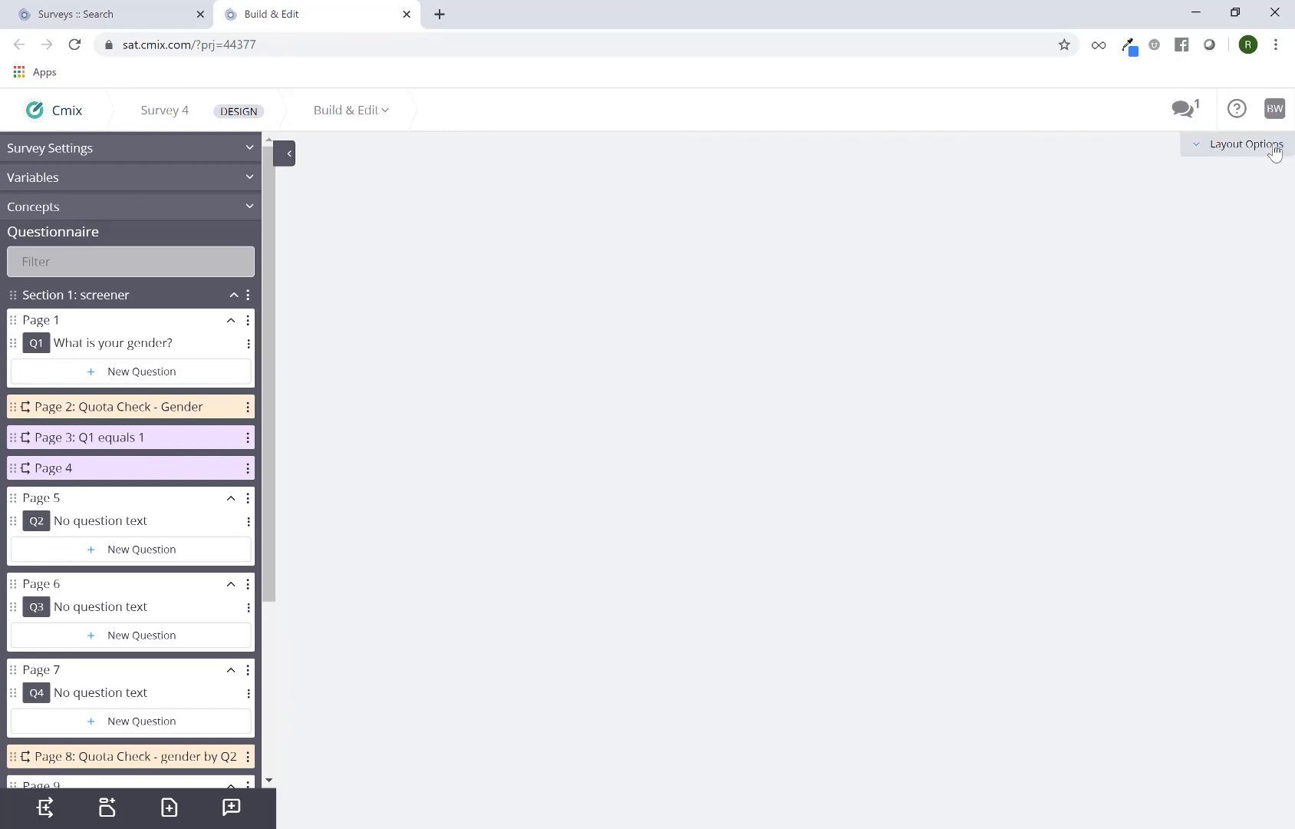
pyautogui.click(1251, 145)
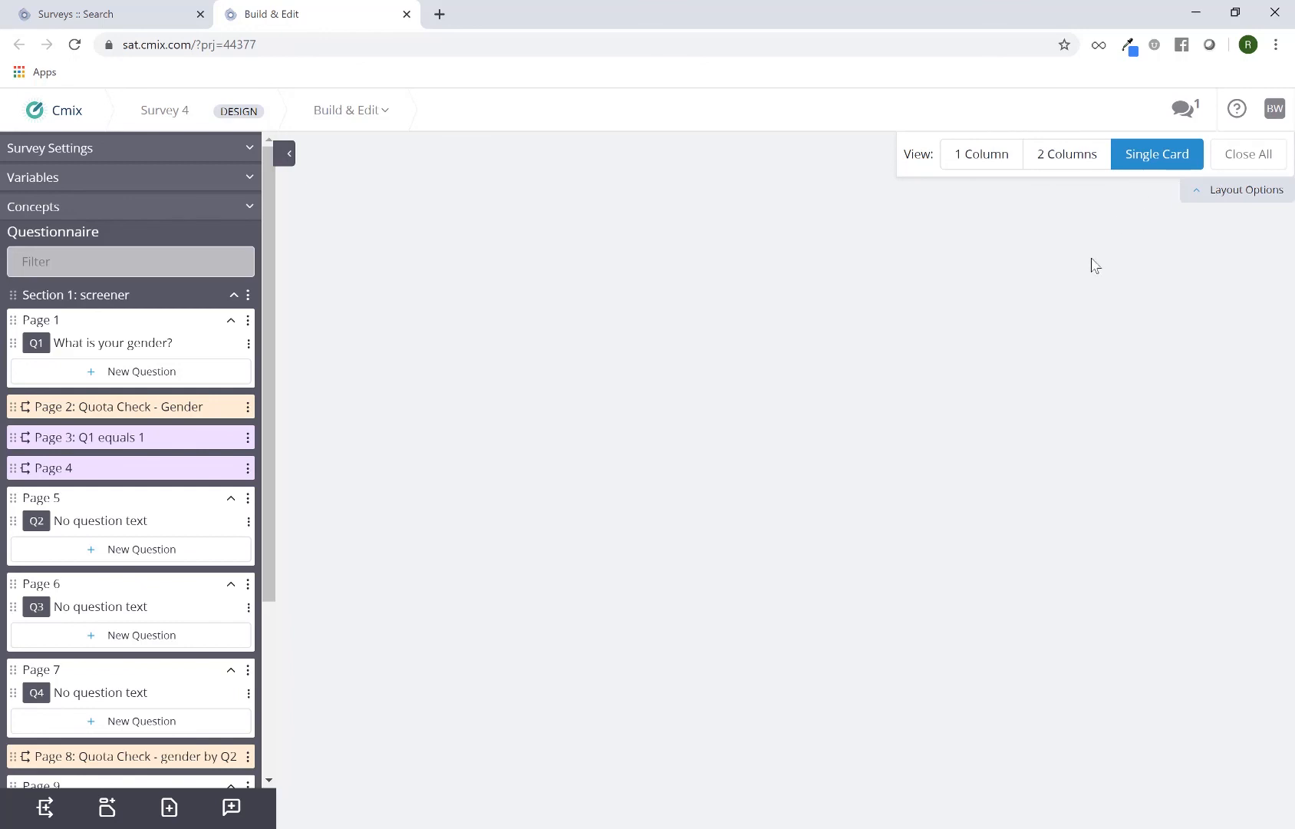
pyautogui.click(1258, 192)
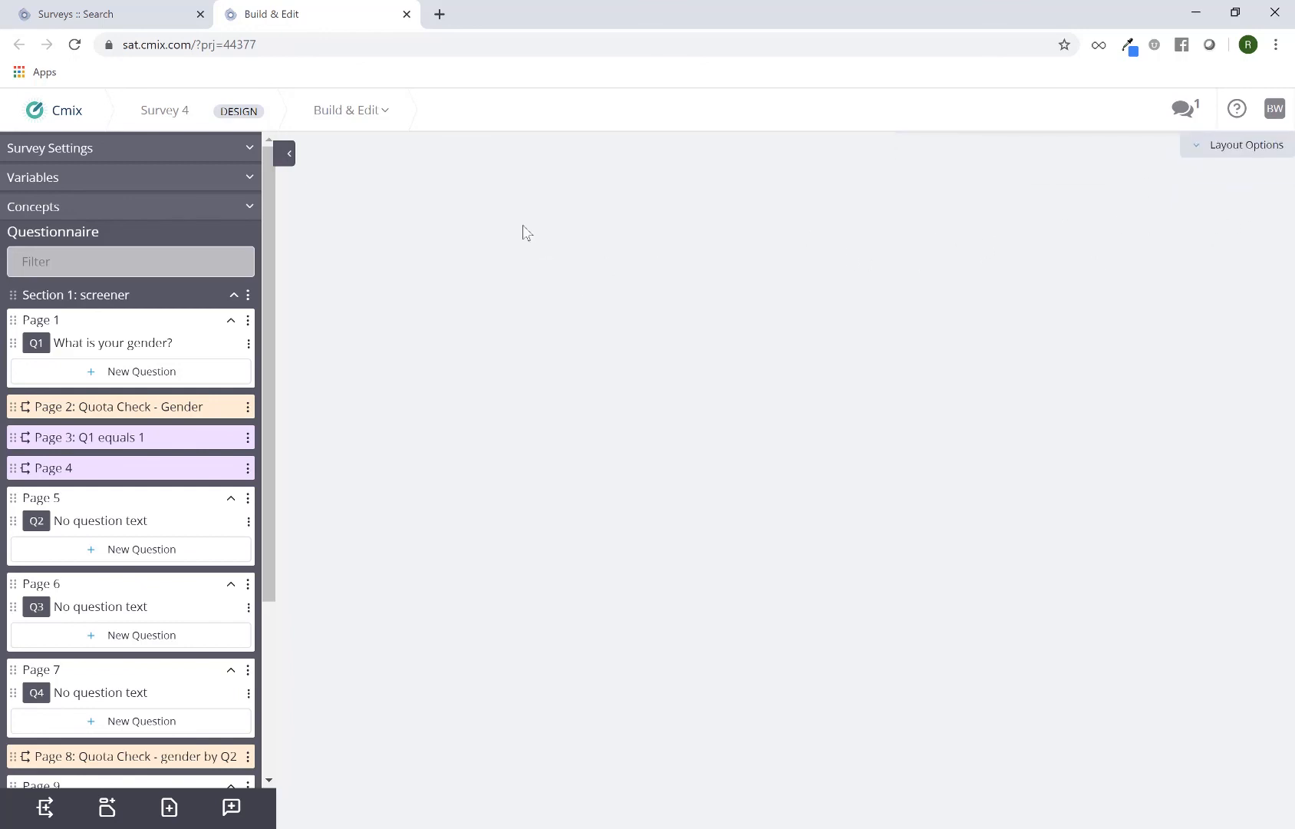
# Collapse the questionnaire panel to widen the workspace and expand it again, repeating this once
pyautogui.click(290, 158)
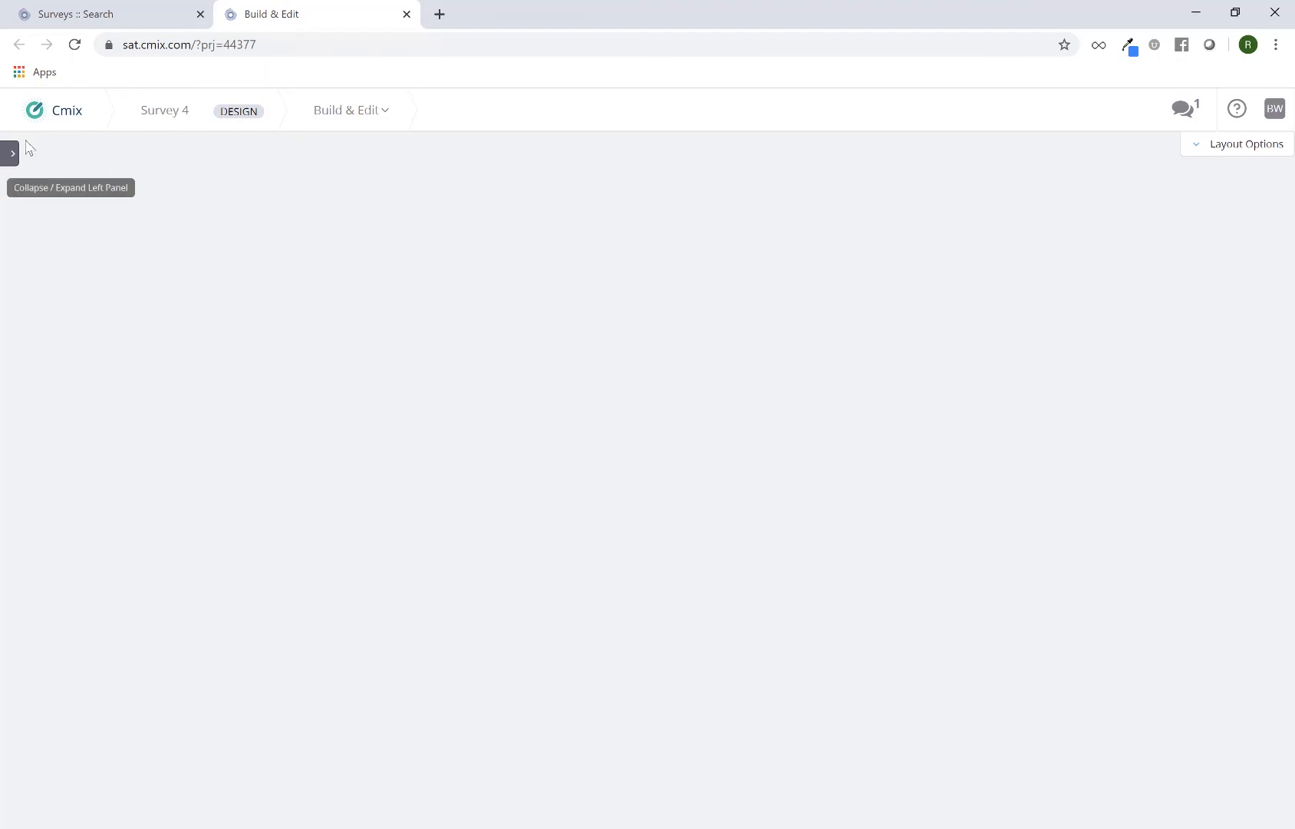
pyautogui.click(9, 157)
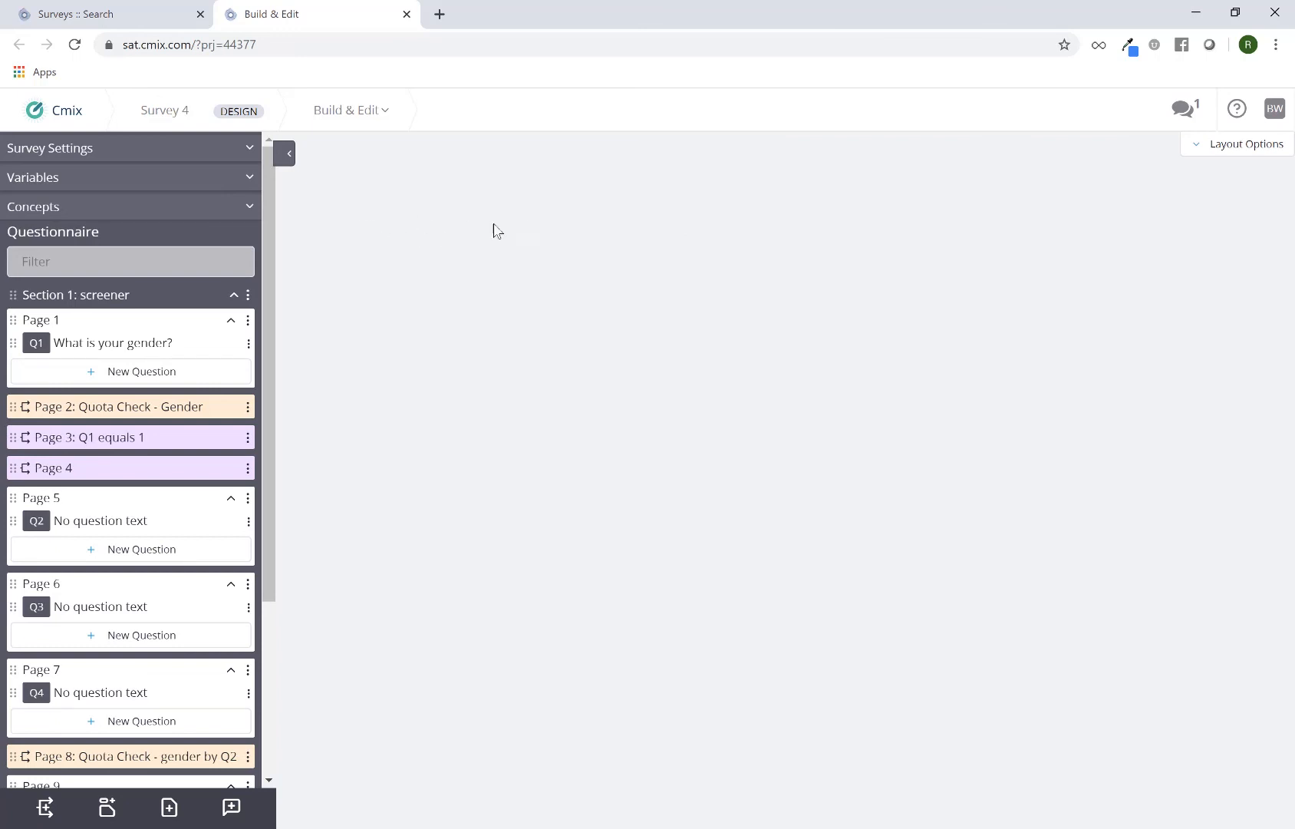
pyautogui.click(290, 156)
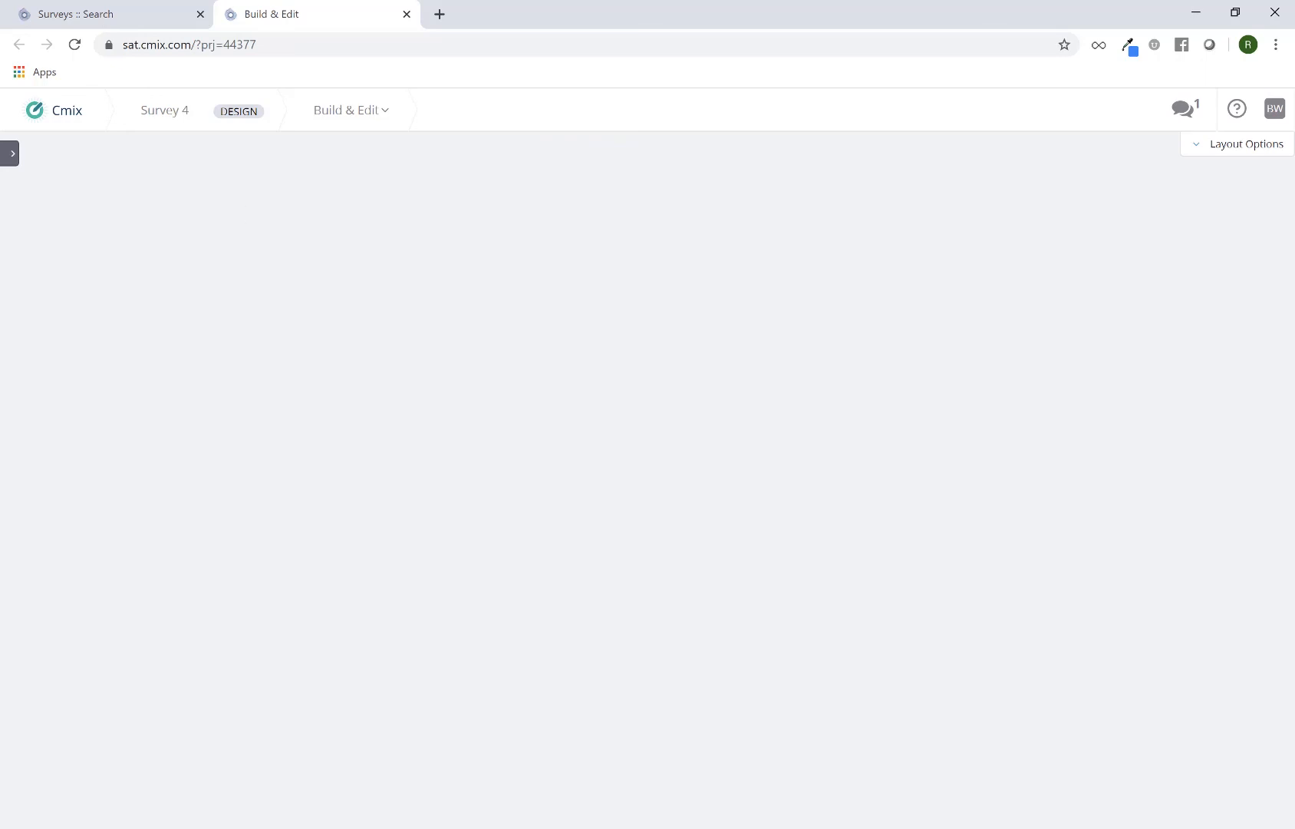
pyautogui.click(12, 156)
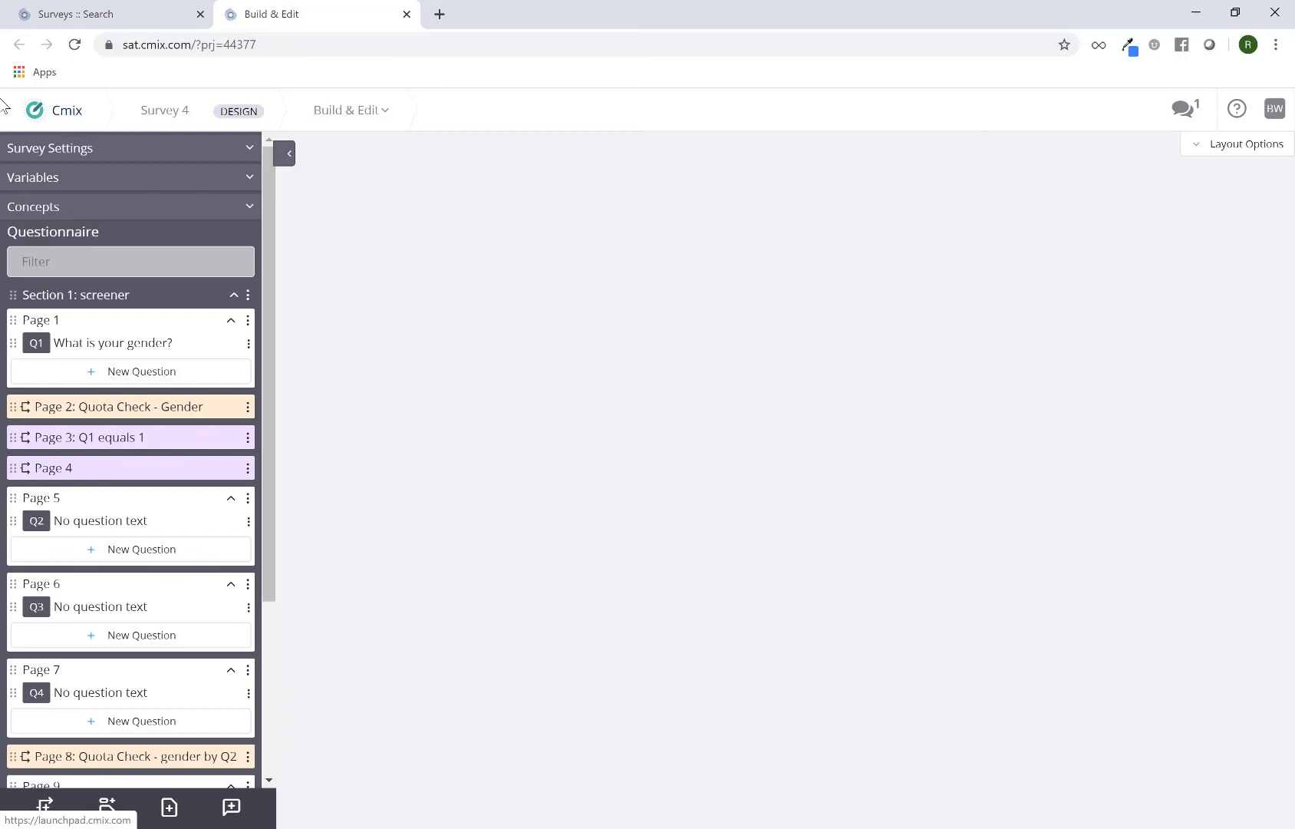
# Review the header's survey name, DESIGN status and list of survey pages, and view the tasks for Survey 4
pyautogui.click(151, 111)
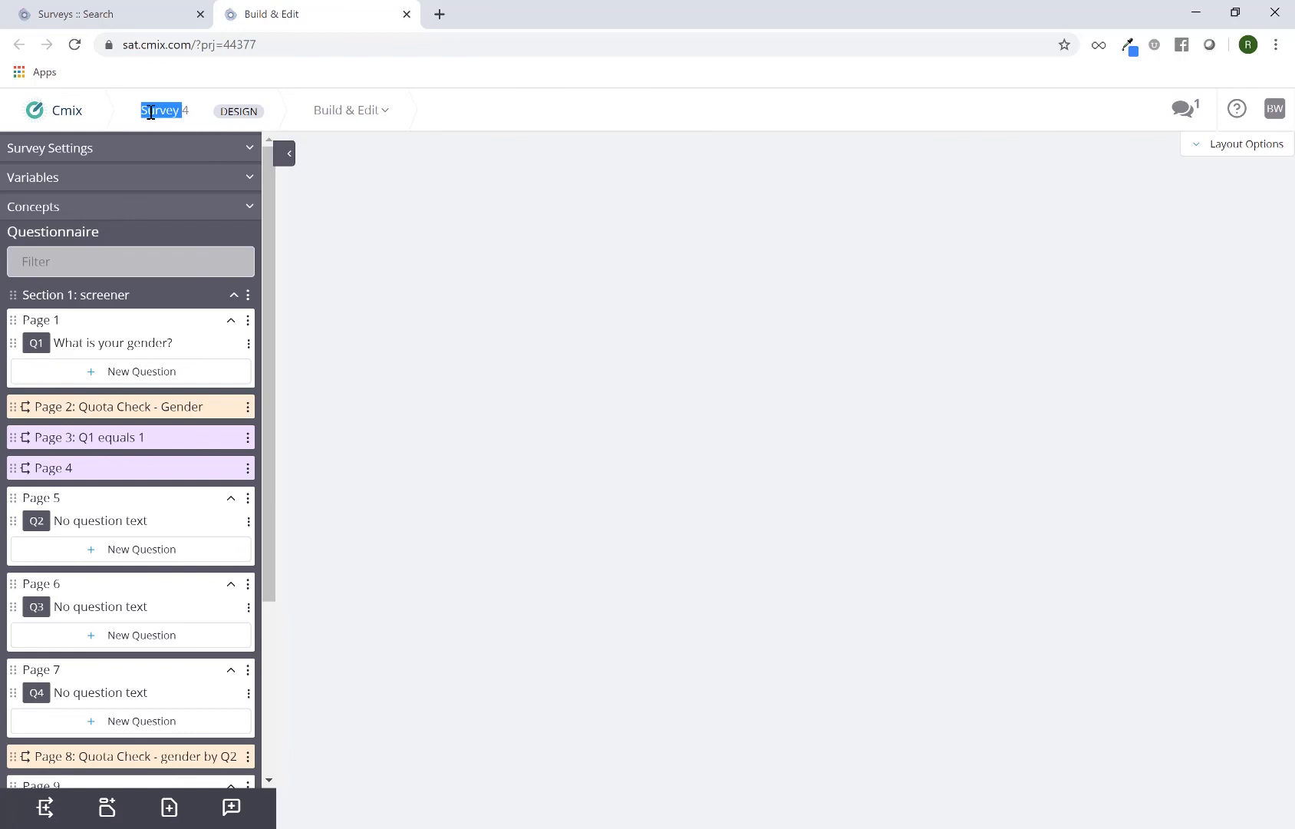
pyautogui.doubleClick(230, 112)
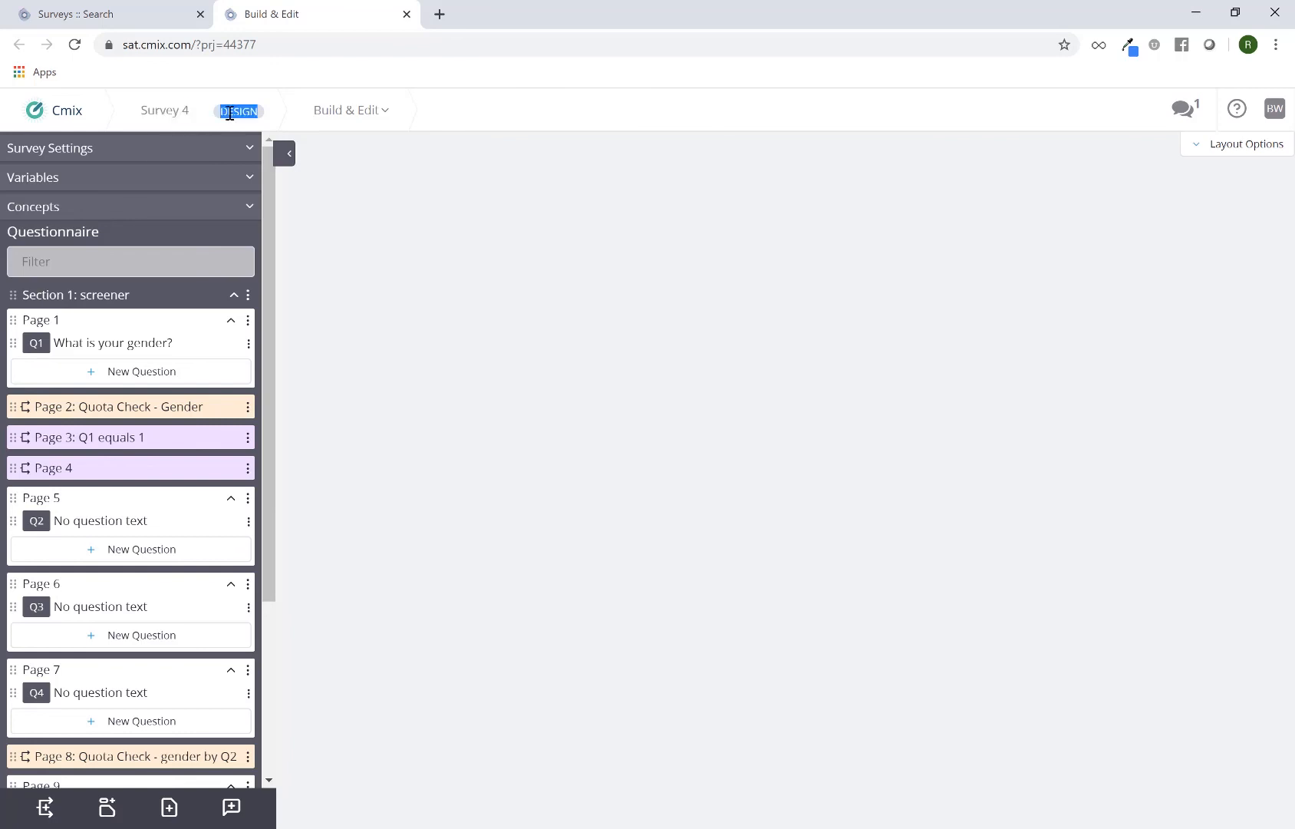
pyautogui.click(374, 112)
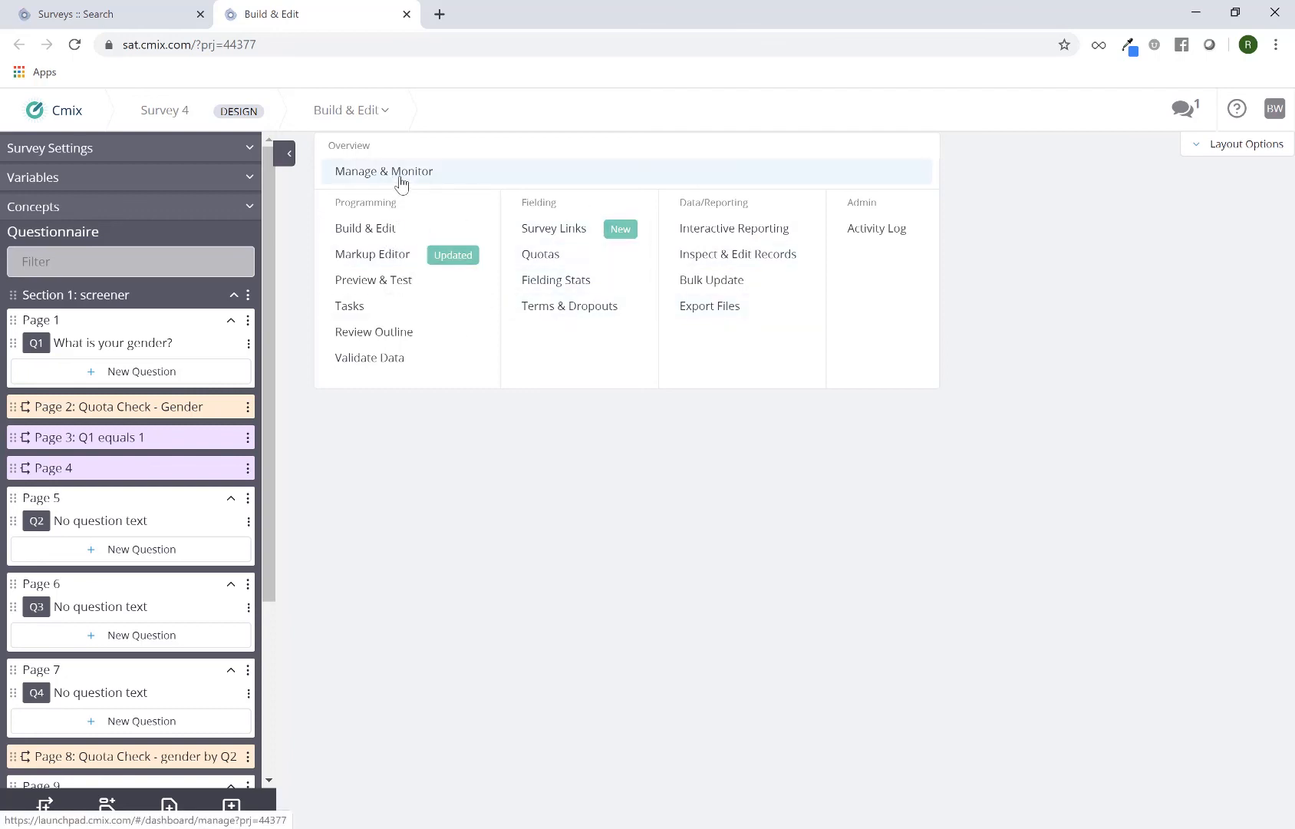
pyautogui.click(1102, 299)
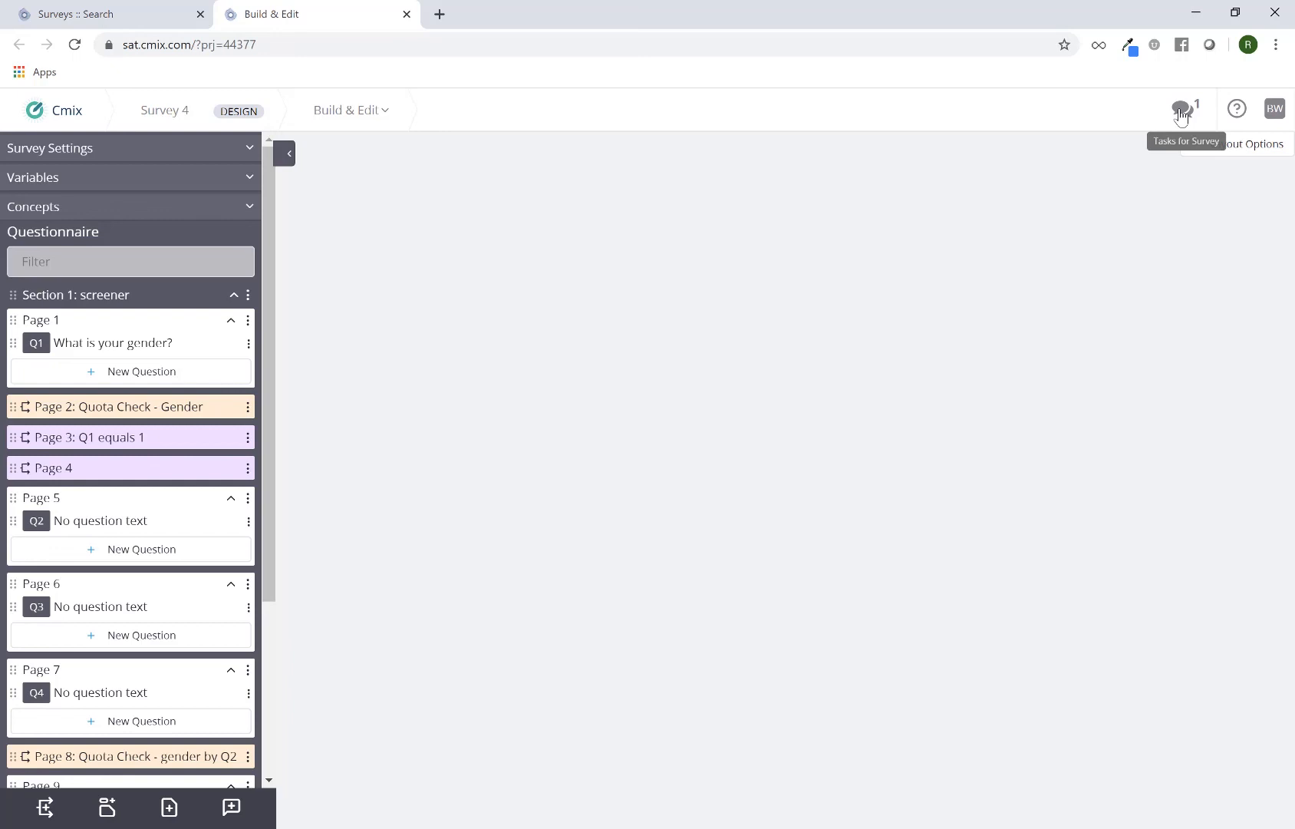
pyautogui.click(1182, 114)
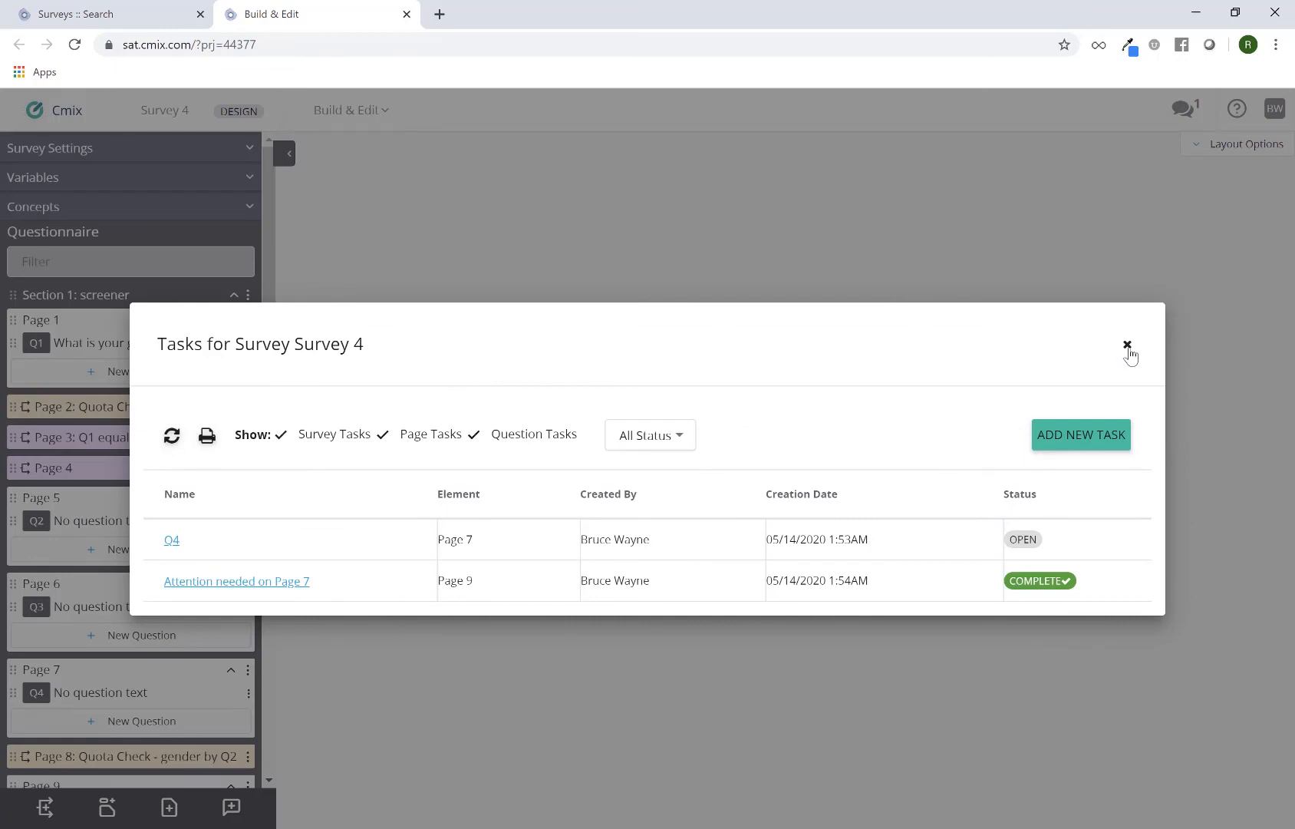
pyautogui.click(1127, 346)
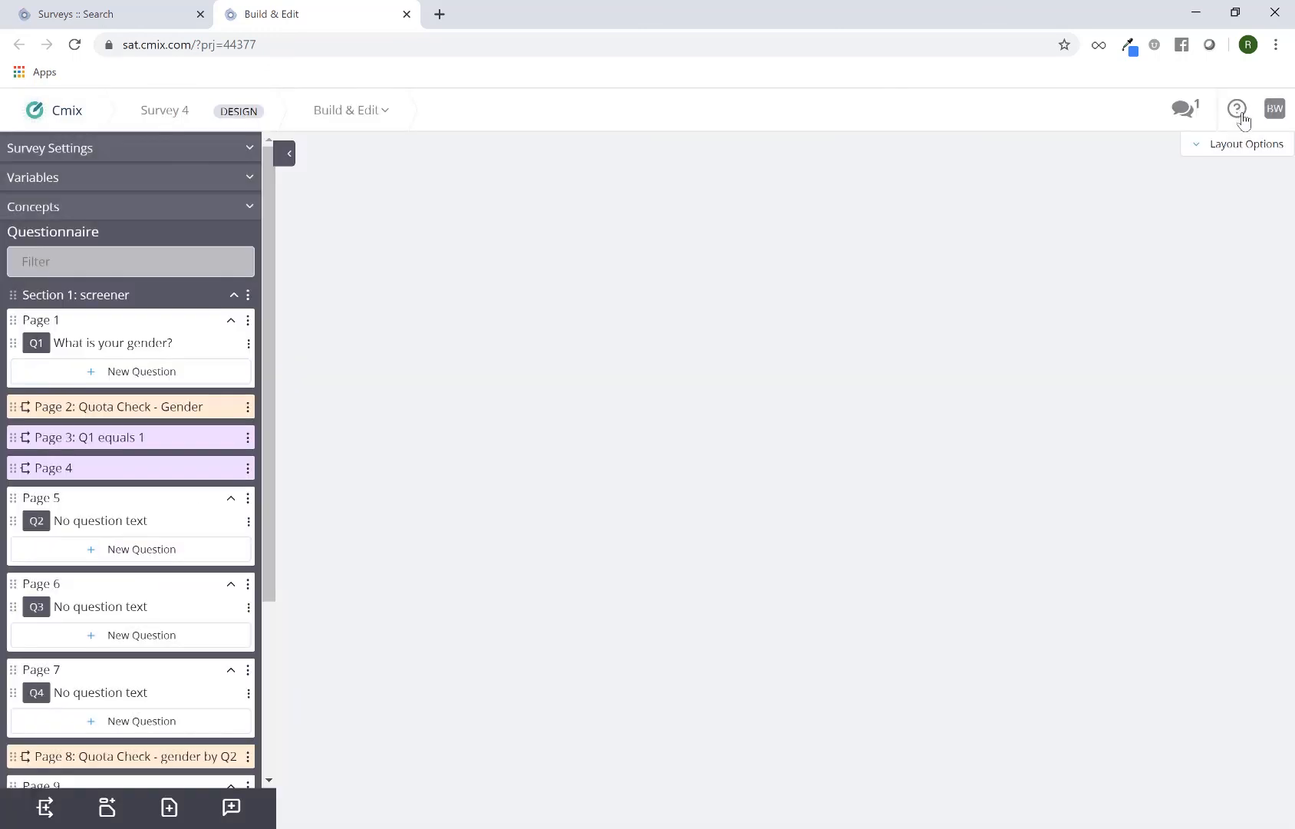
# Open the help answers, view the Logic Syntax article and close it to return to the article list
pyautogui.click(1242, 115)
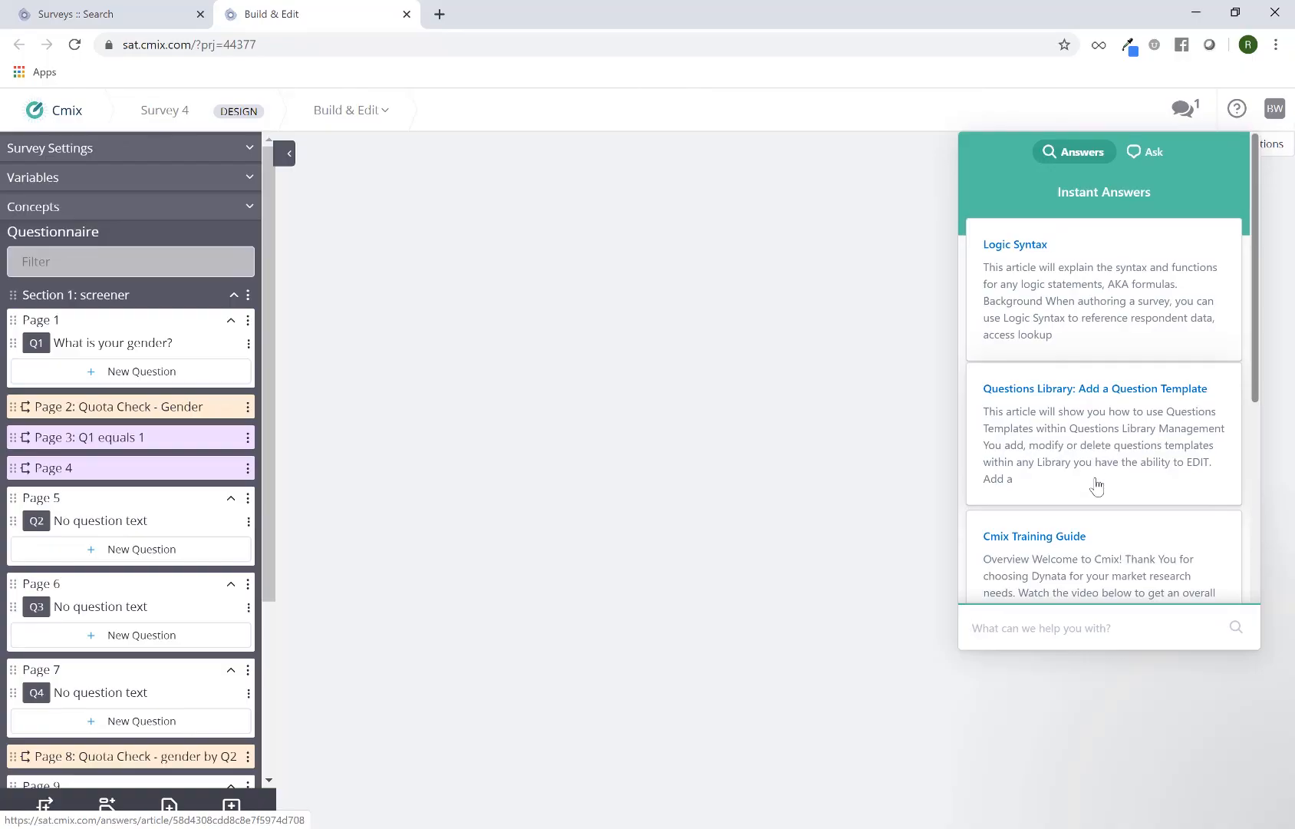
pyautogui.click(1050, 627)
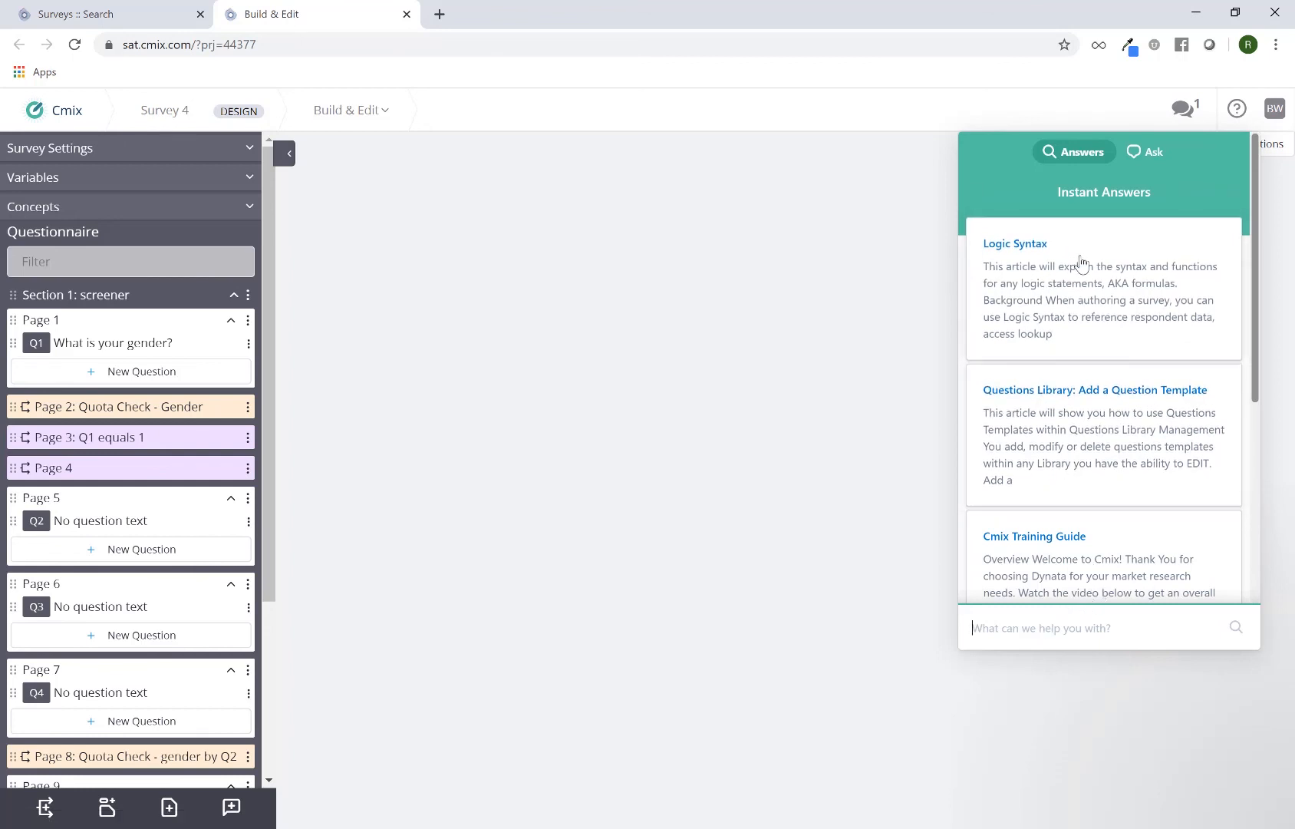
pyautogui.click(1030, 244)
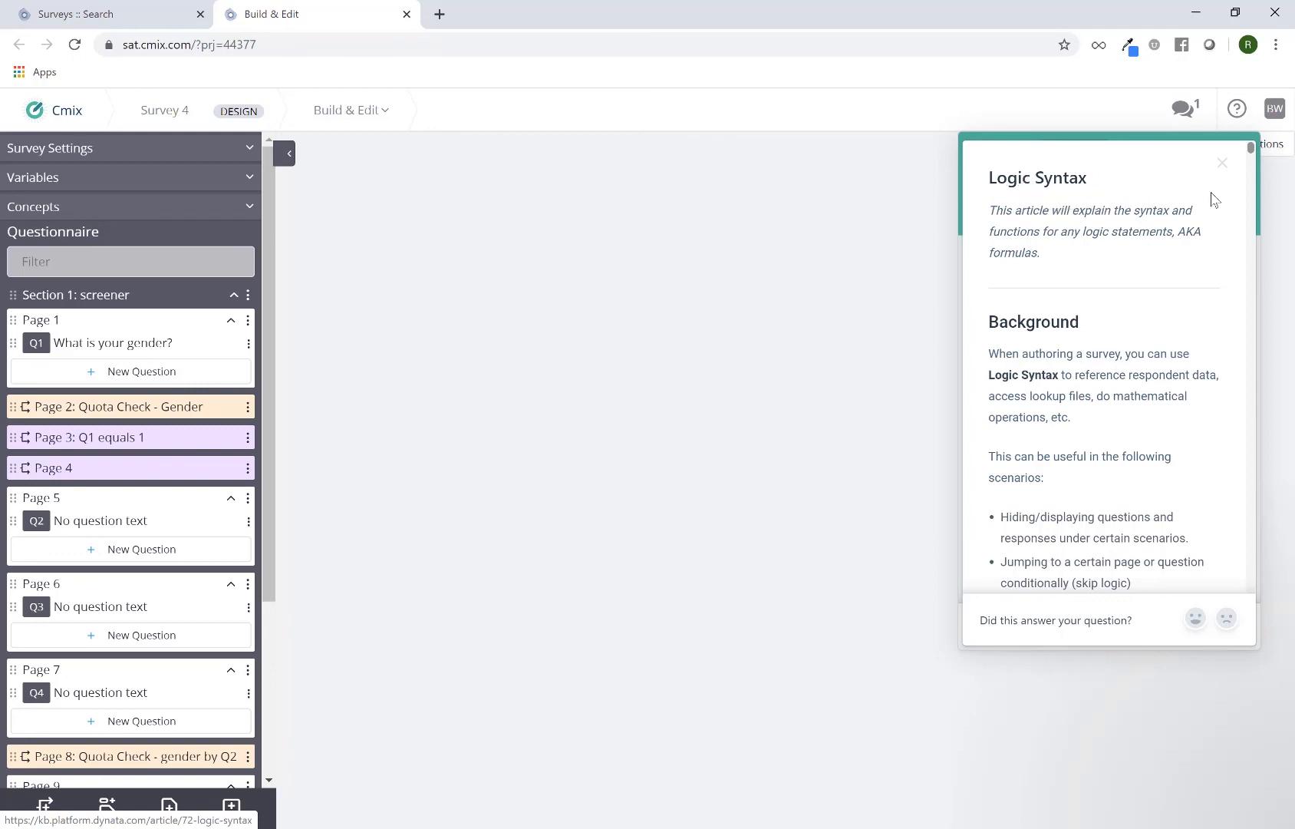
pyautogui.click(1222, 163)
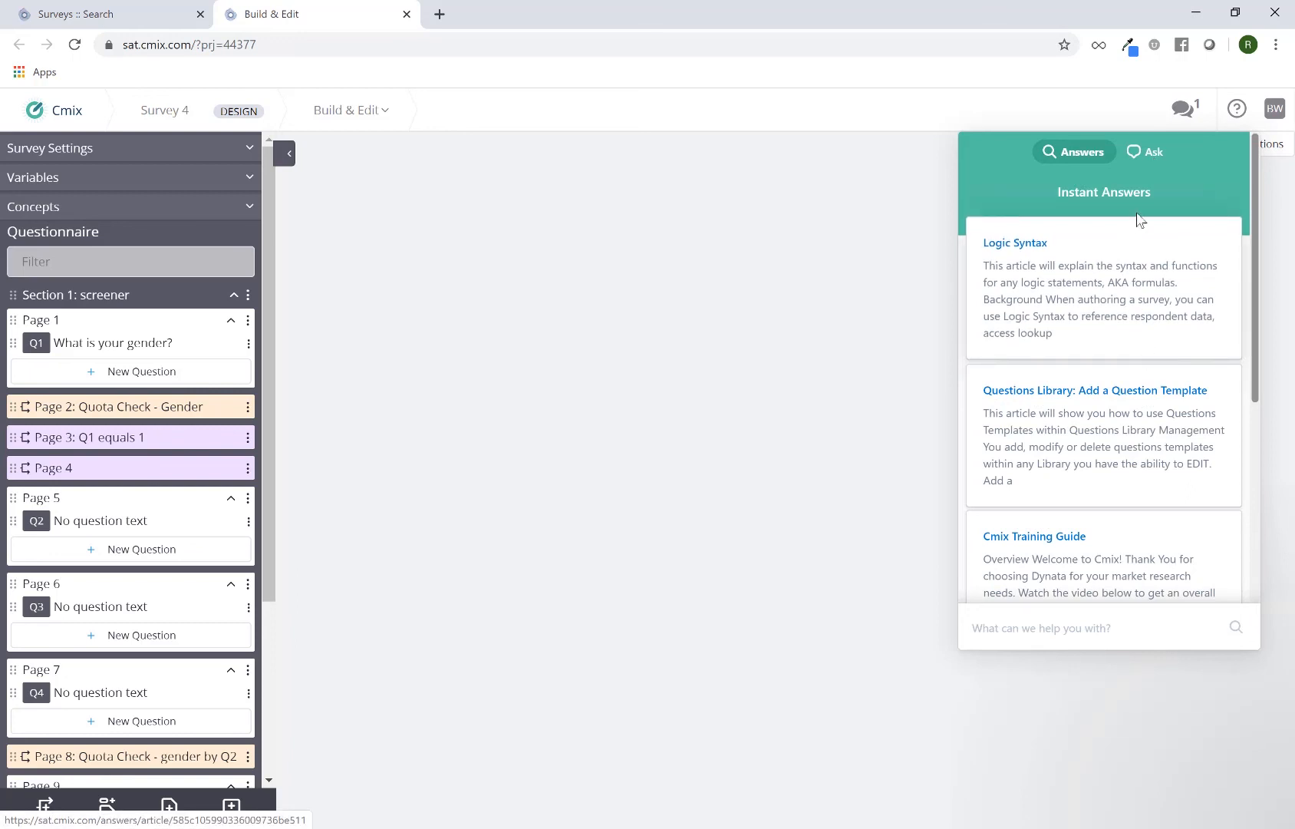
# Start a support question for the Cmix product, view its subject and message fields, and close the help without sending
pyautogui.click(1152, 155)
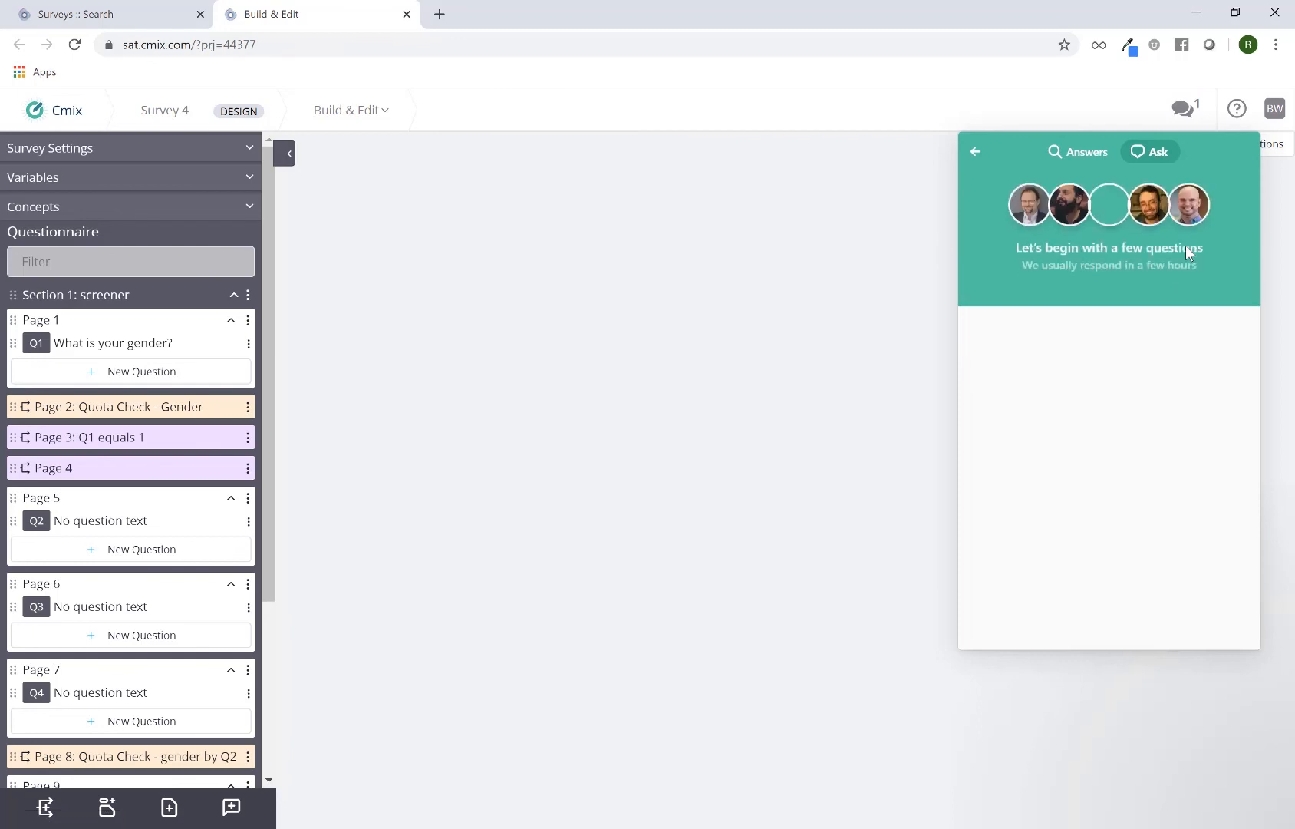
pyautogui.click(1055, 347)
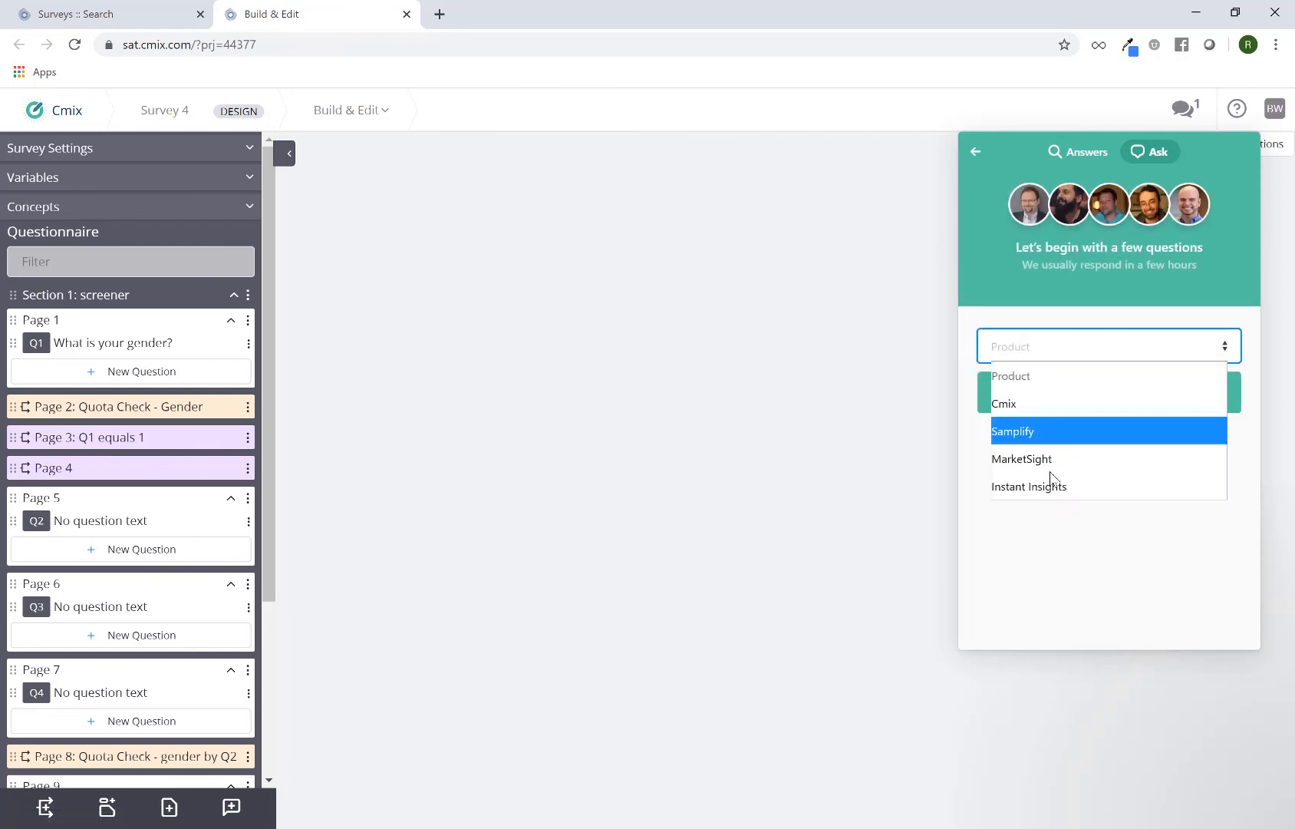
pyautogui.click(1032, 402)
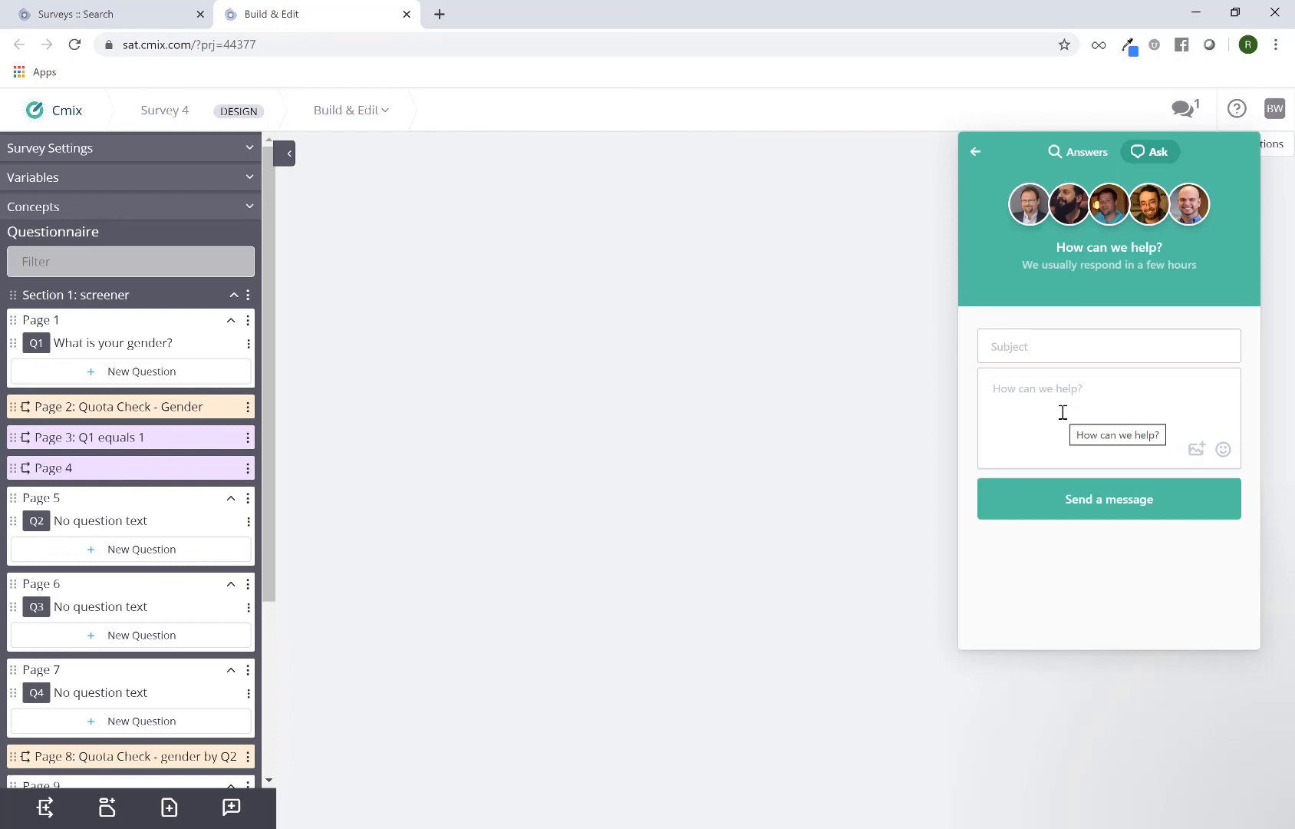
pyautogui.click(1036, 349)
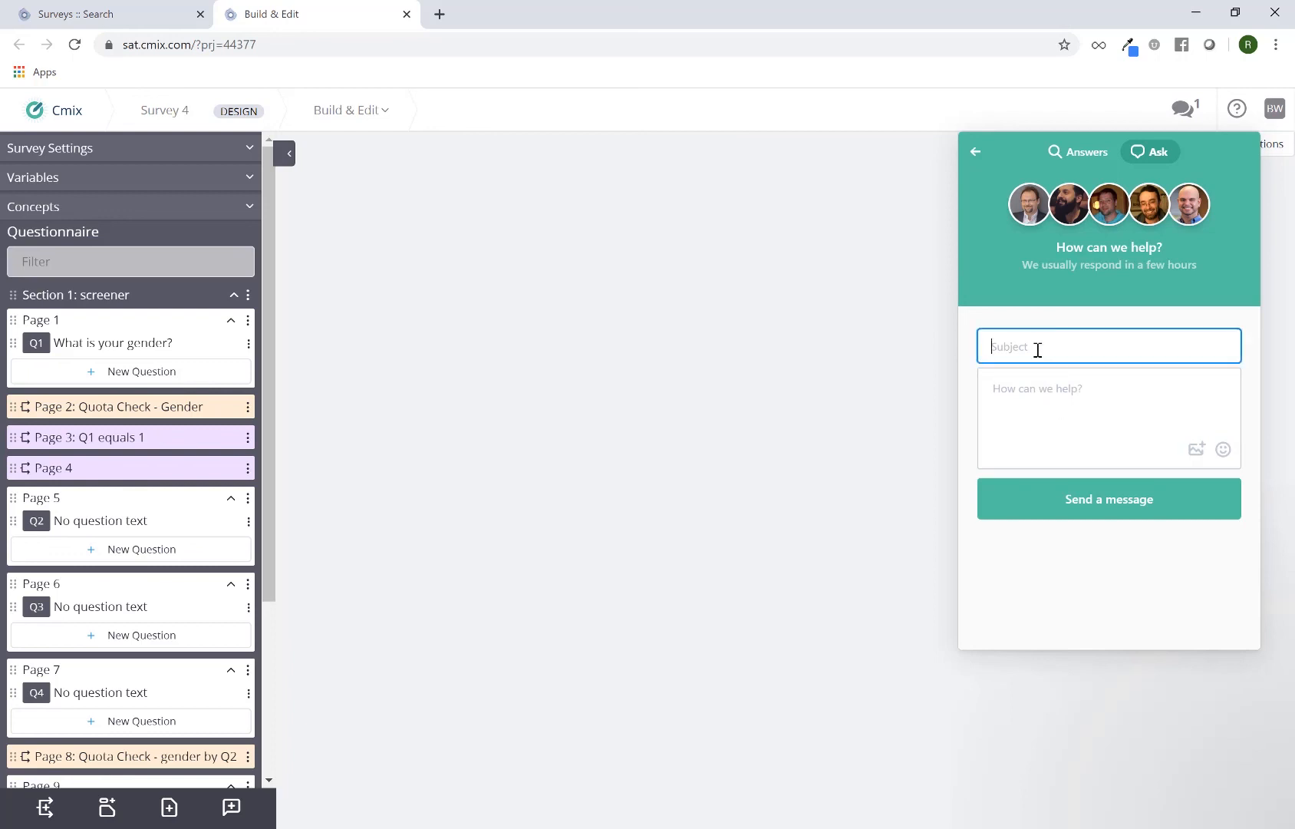
pyautogui.click(1073, 436)
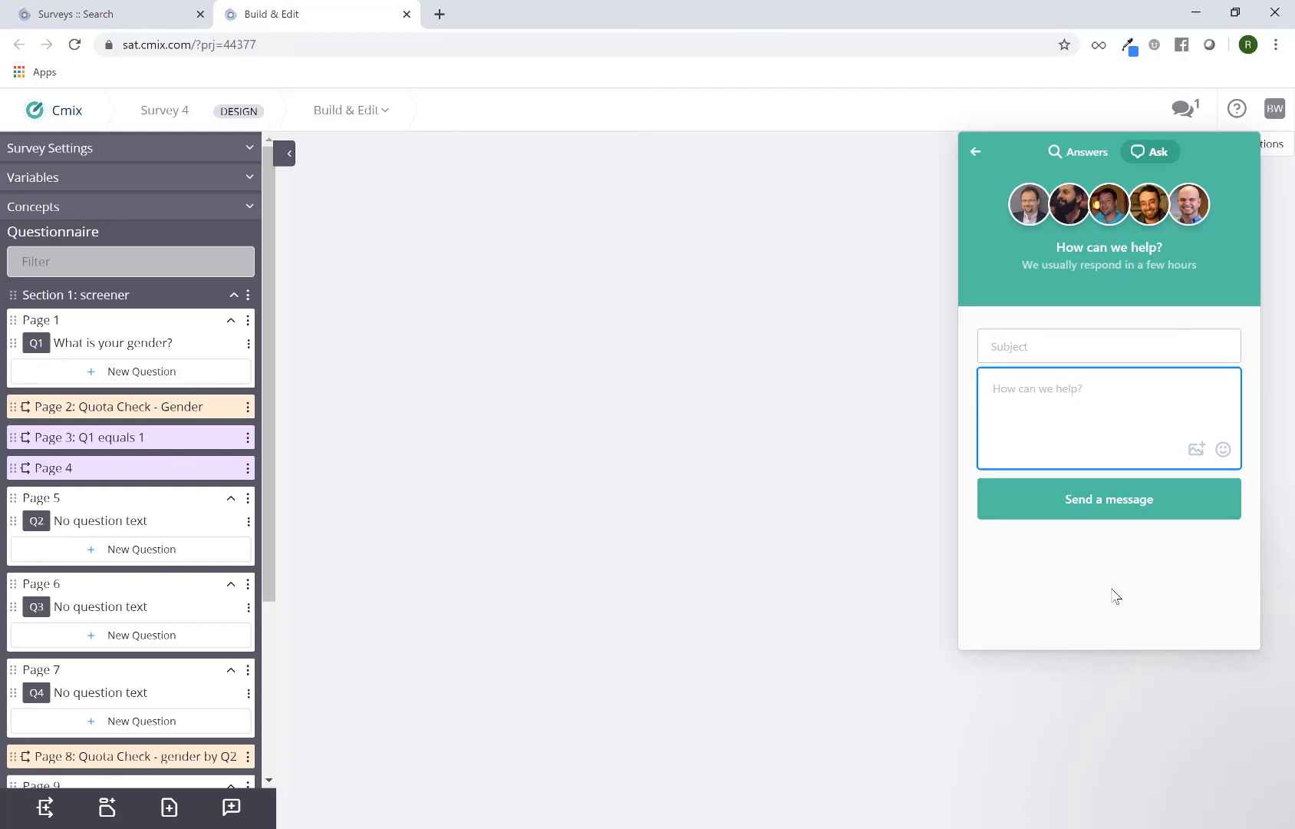
pyautogui.click(1155, 156)
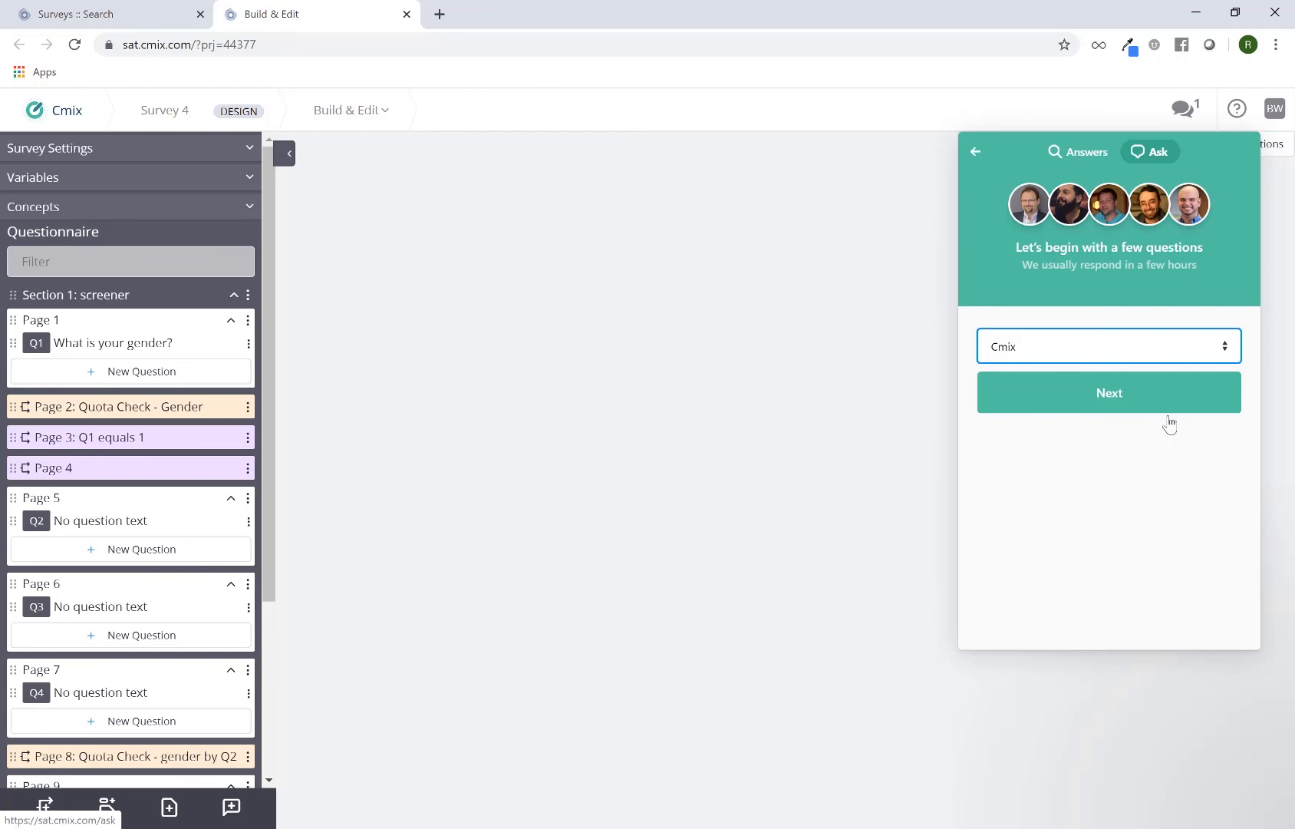
pyautogui.click(873, 302)
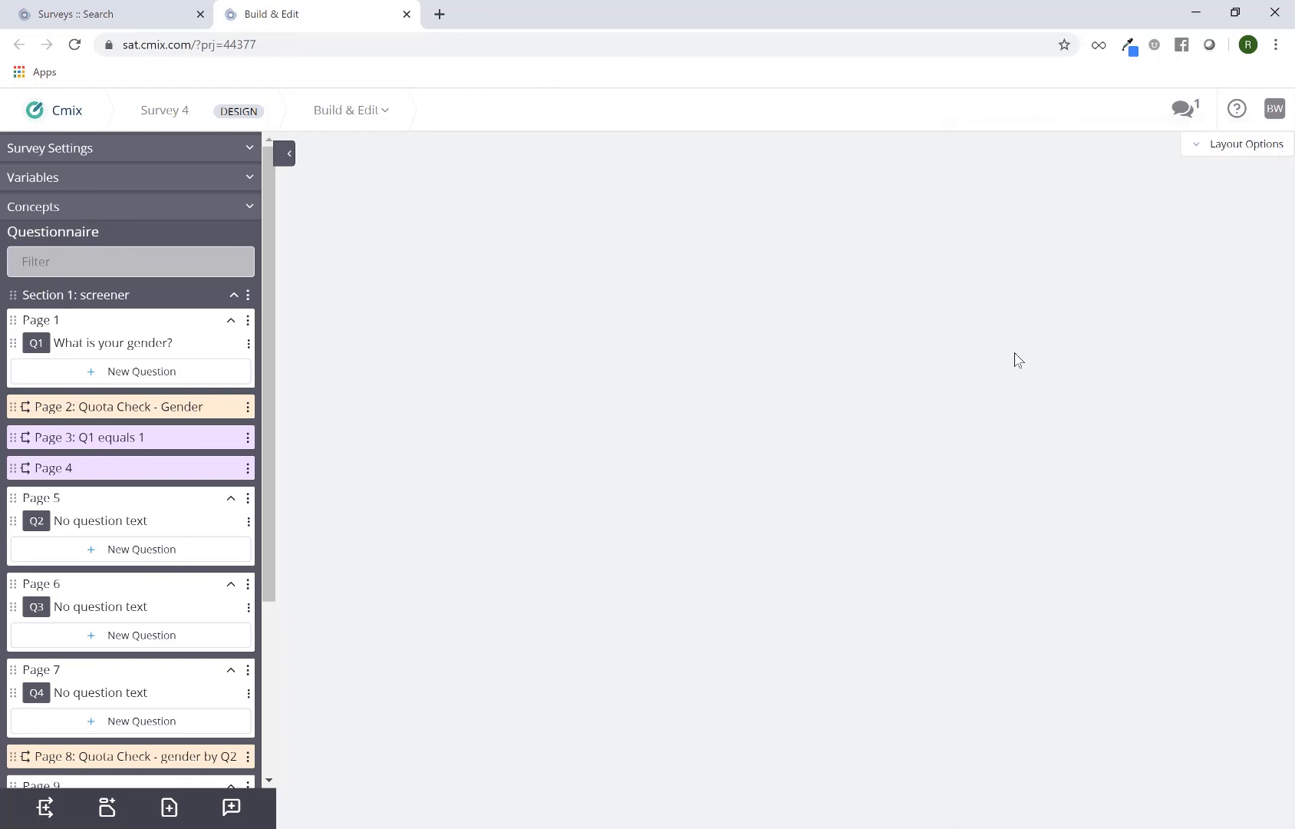
pyautogui.click(1238, 108)
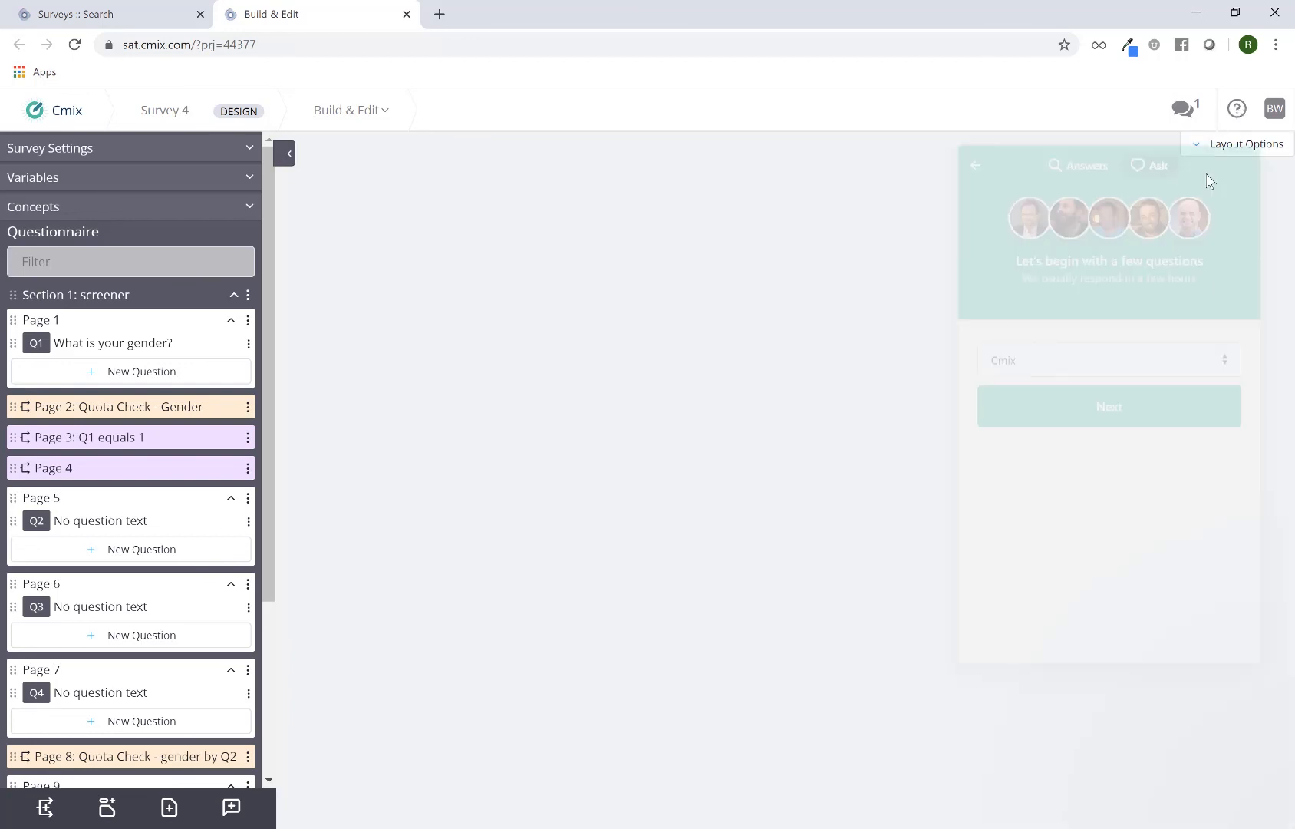
pyautogui.click(1240, 112)
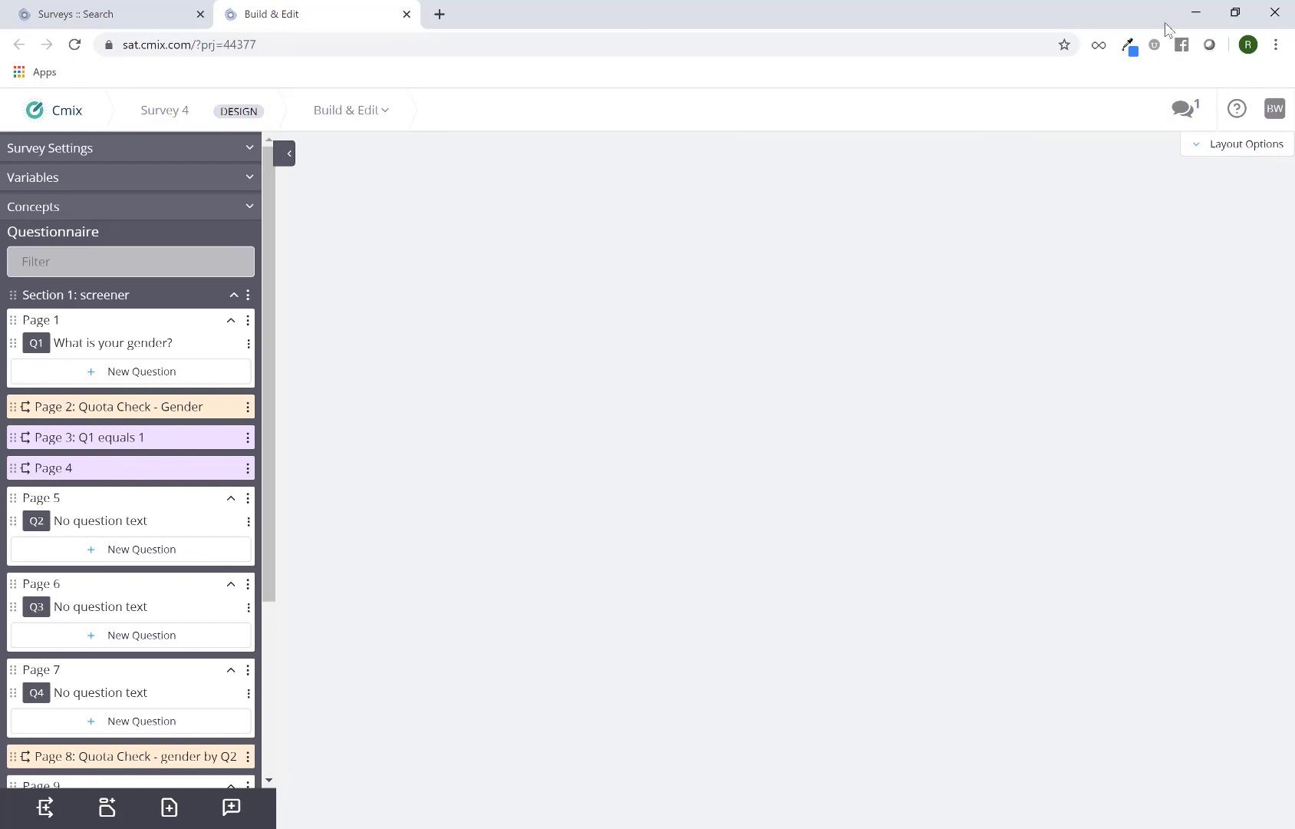
# Open Survey 3 from the survey list in Build & Edit
pyautogui.click(1275, 119)
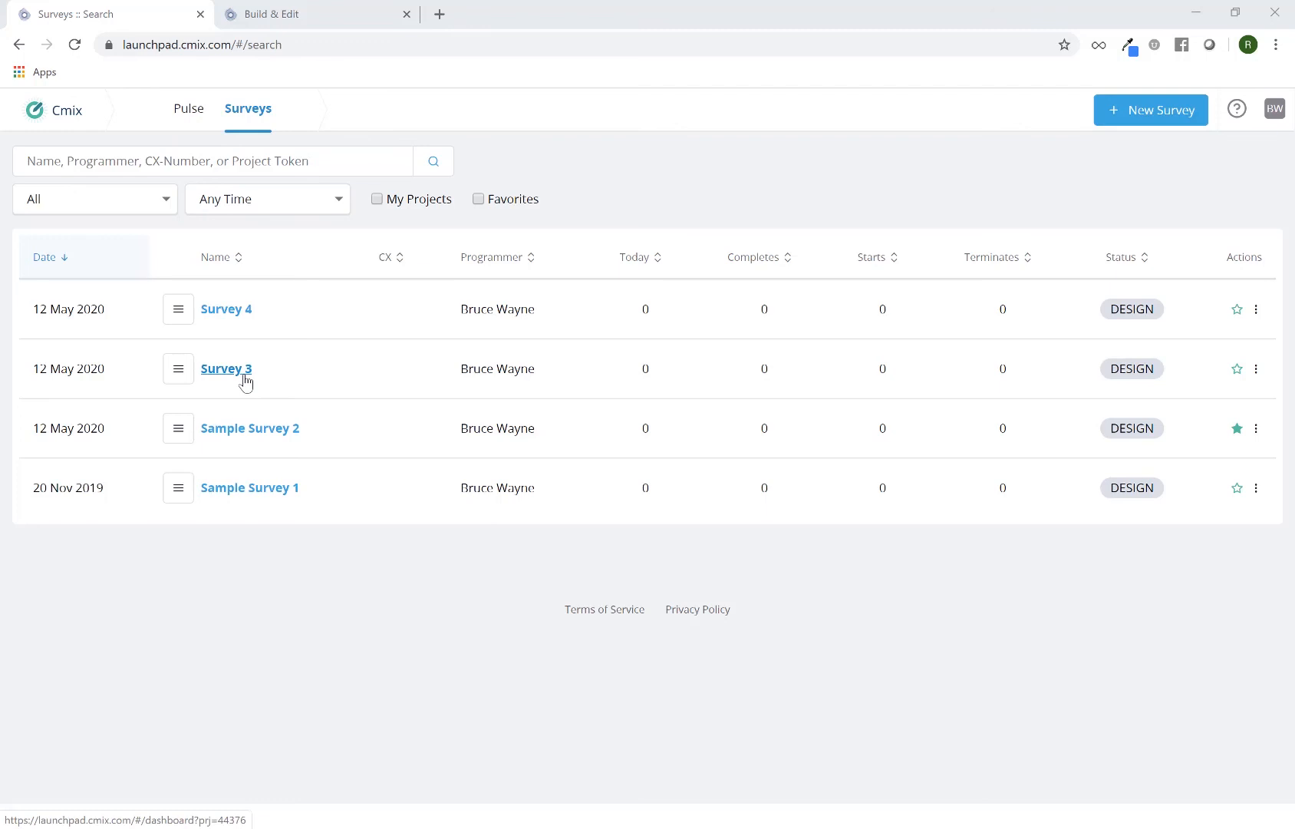
pyautogui.click(180, 376)
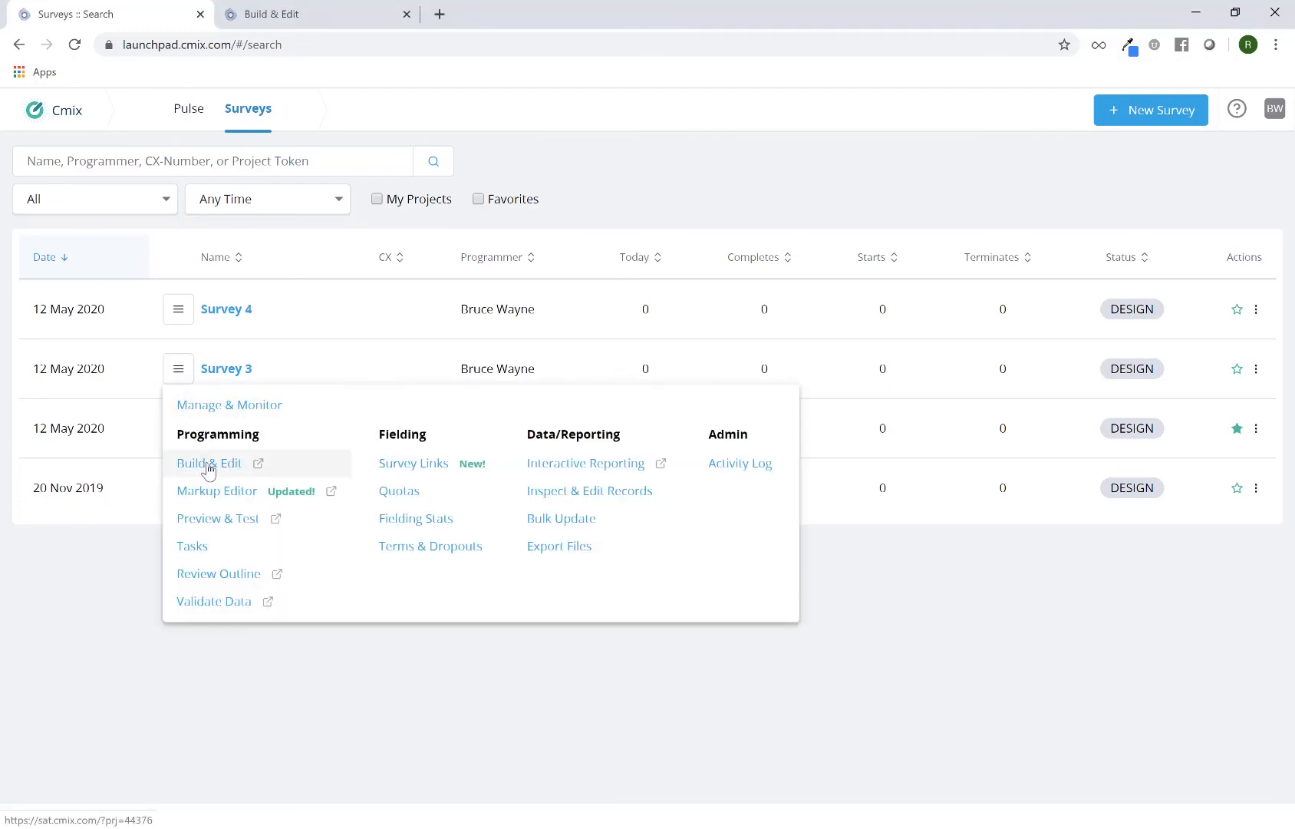
pyautogui.click(209, 466)
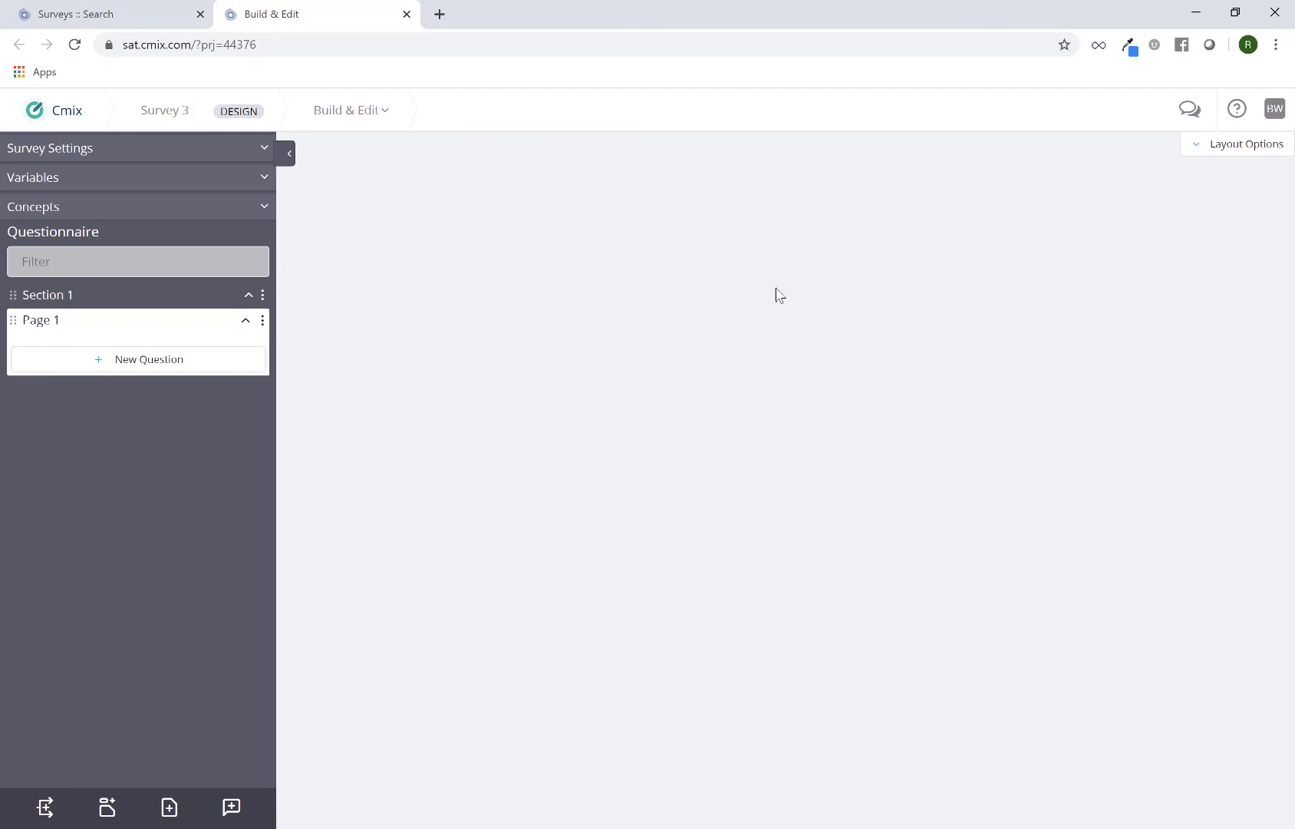
# Create a new radio items question named Q1 on Page 1
pyautogui.click(139, 371)
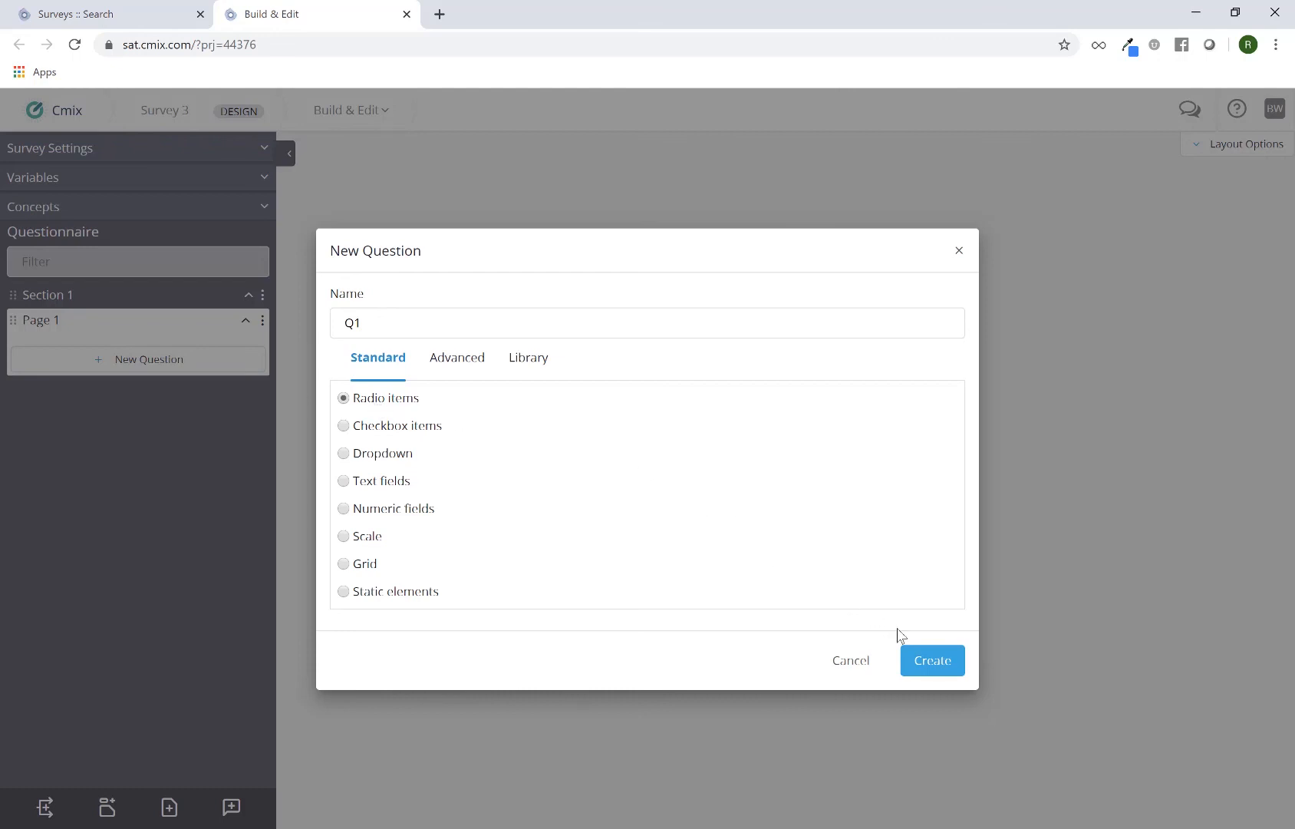
pyautogui.doubleClick(370, 323)
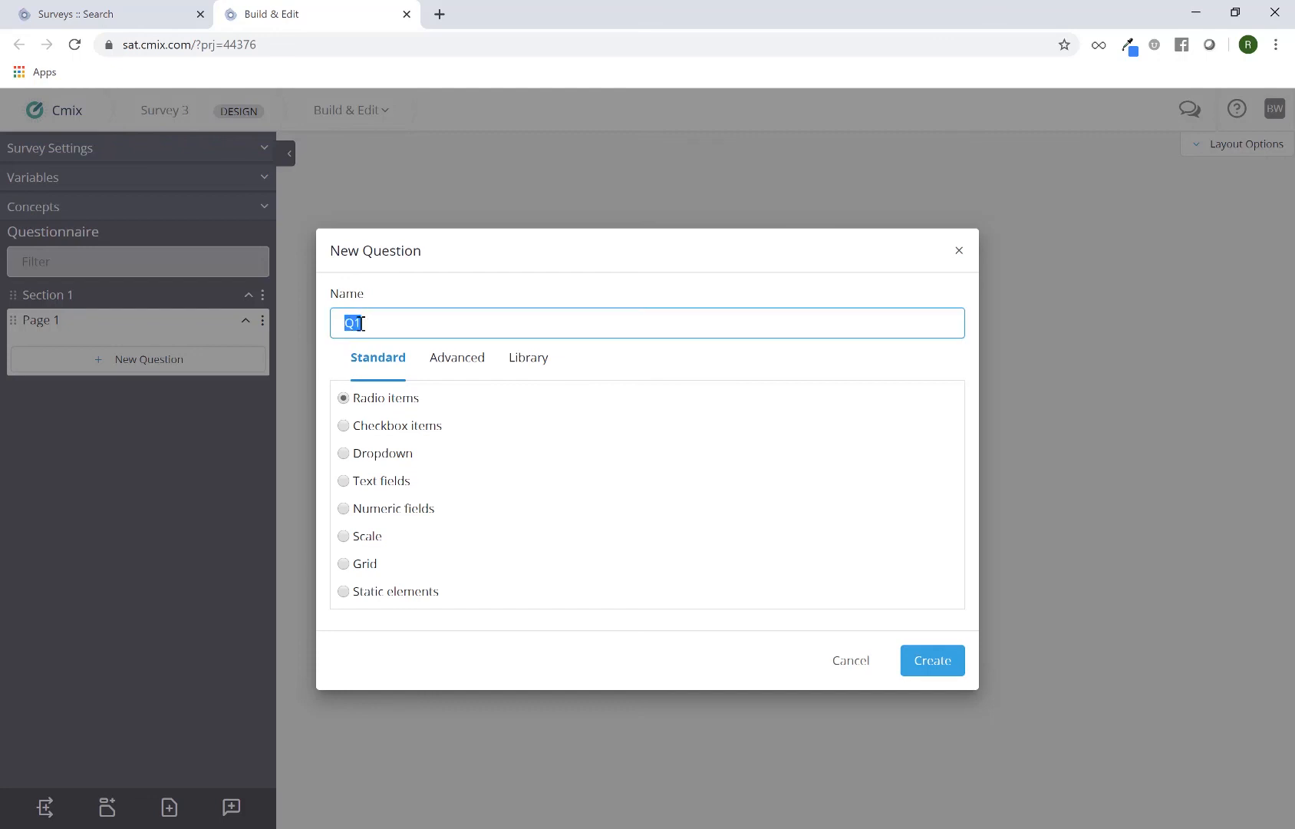
pyautogui.click(441, 328)
pyautogui.click(929, 659)
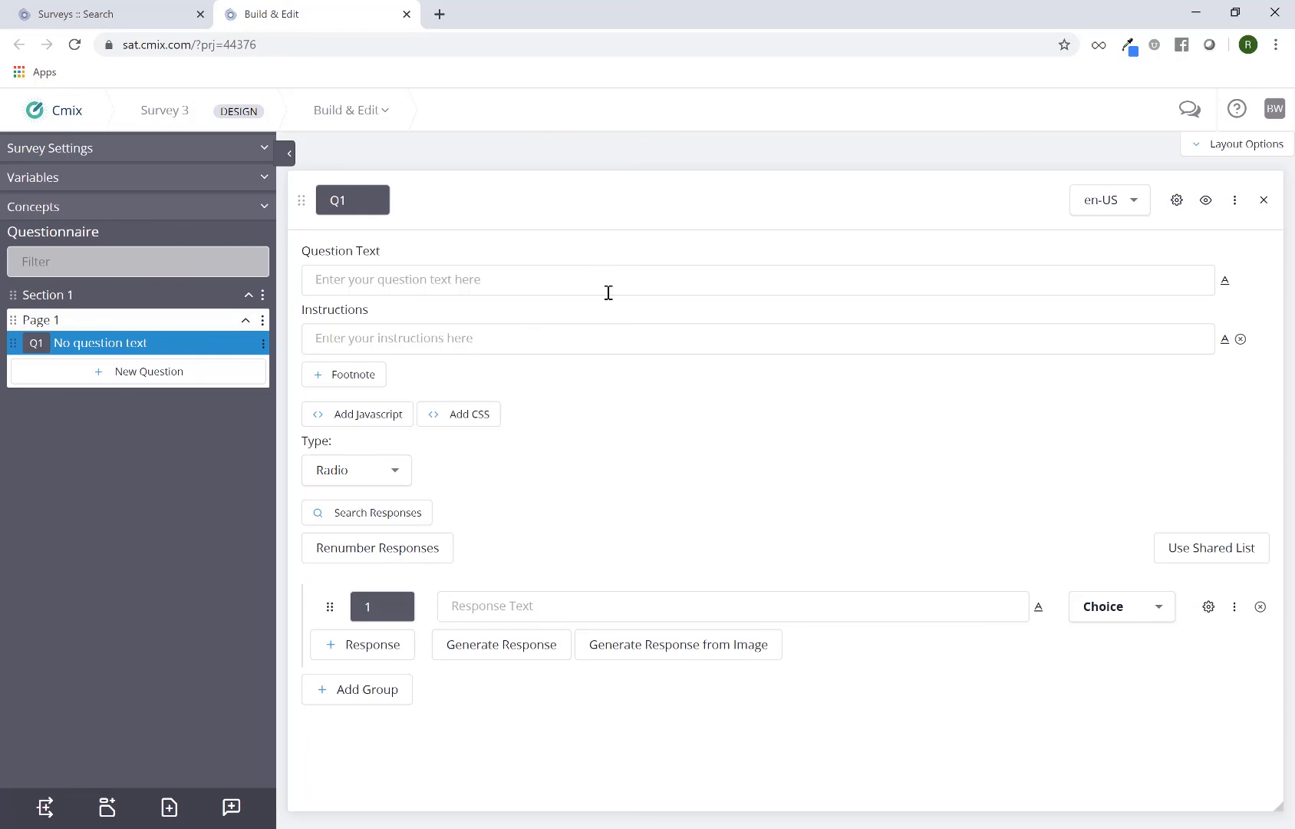
# Enter "What is your gender?" as Q1's question text and "(select one)" as its instructions
pyautogui.tripleClick(355, 249)
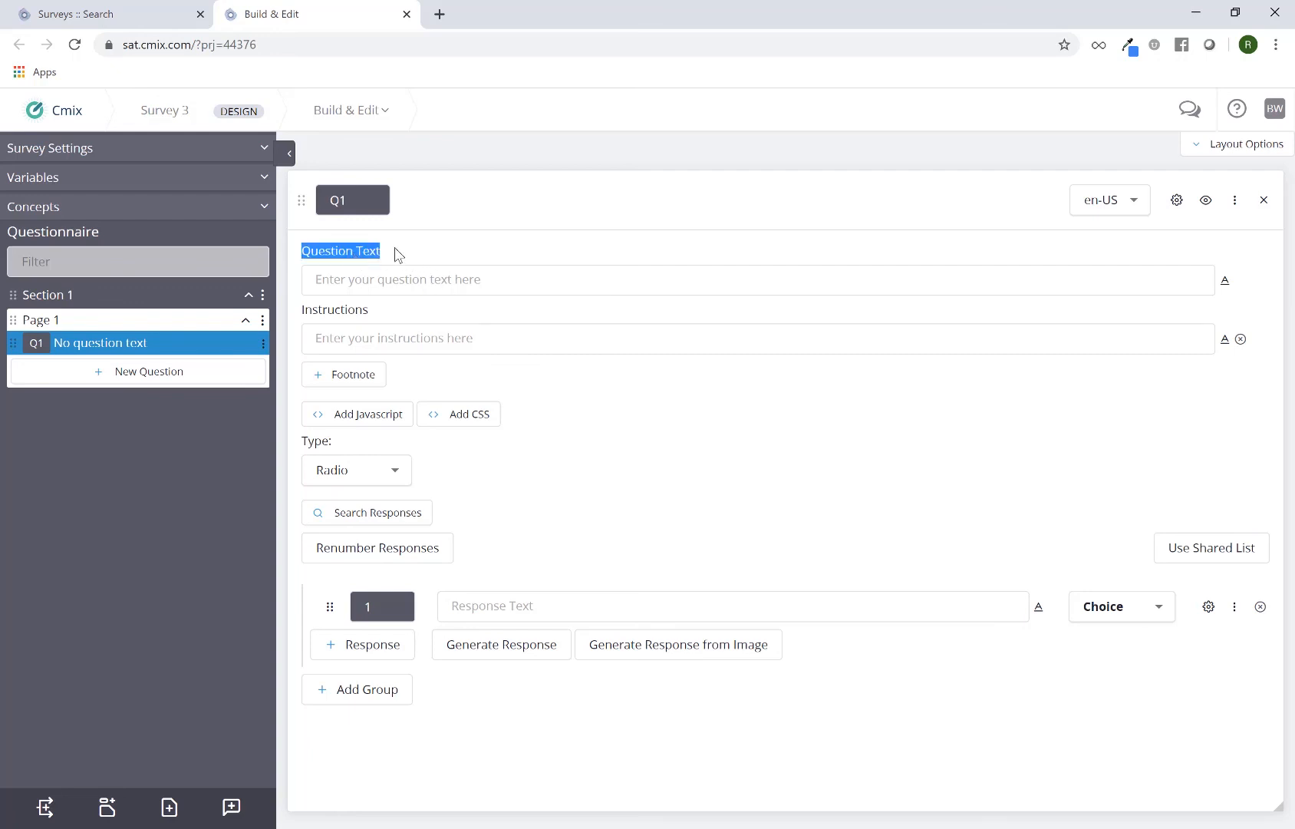
pyautogui.click(432, 285)
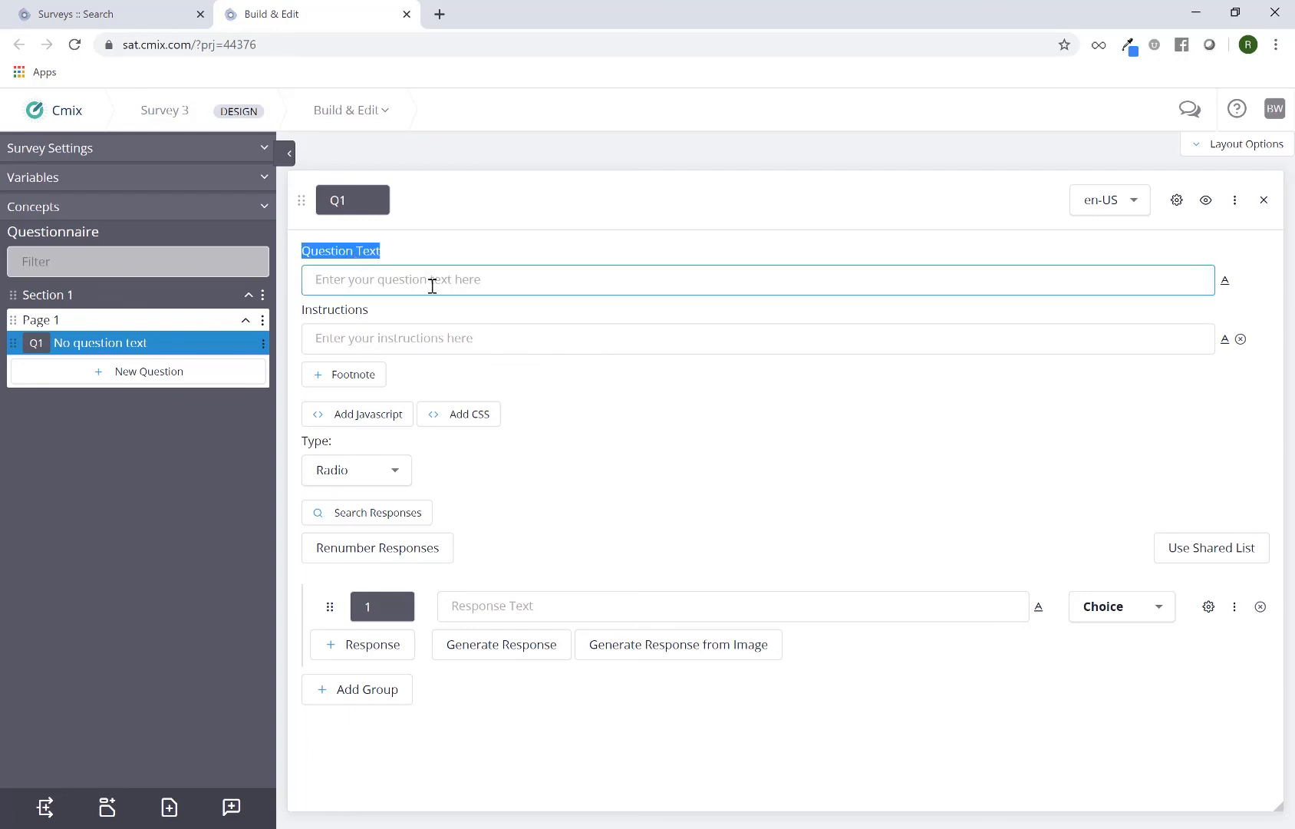
pyautogui.write('W')
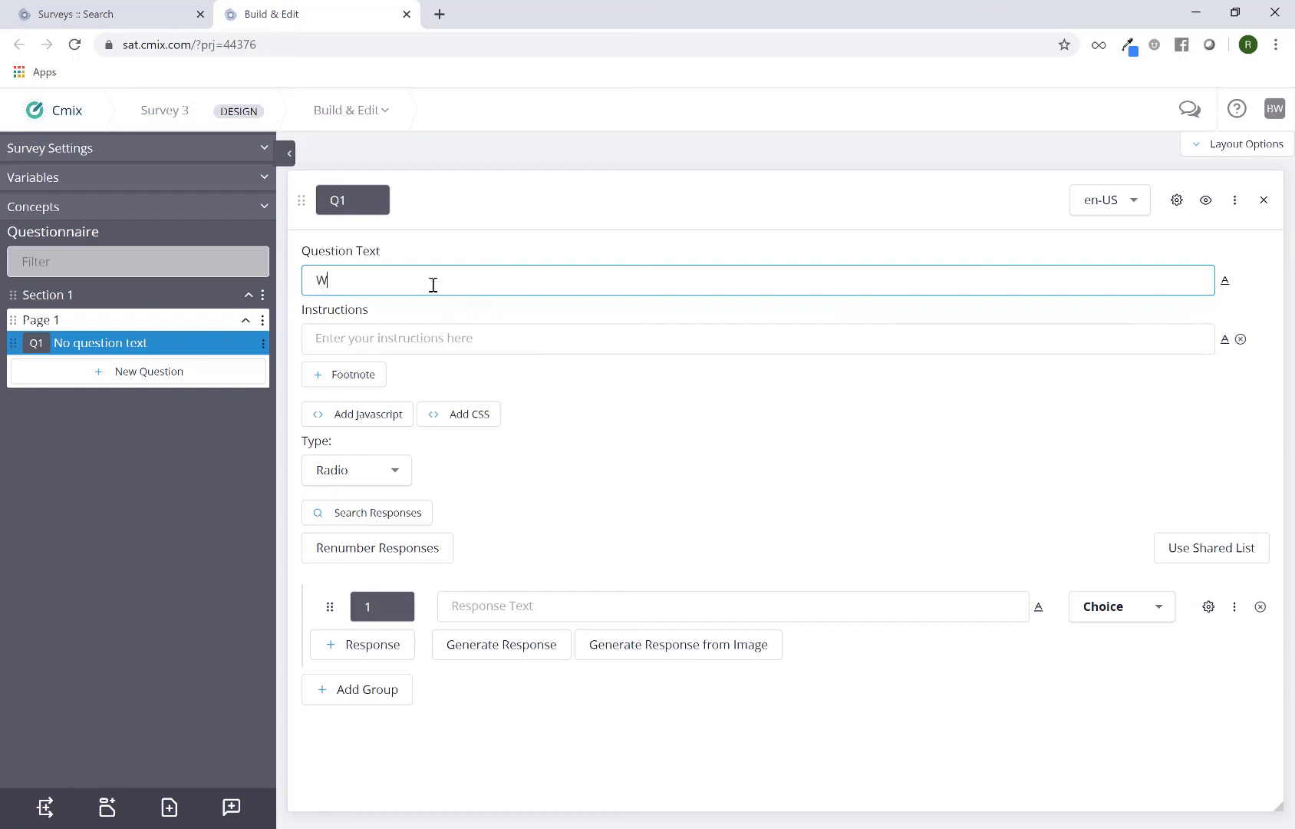
pyautogui.write('hat is your gender?')
pyautogui.doubleClick(356, 313)
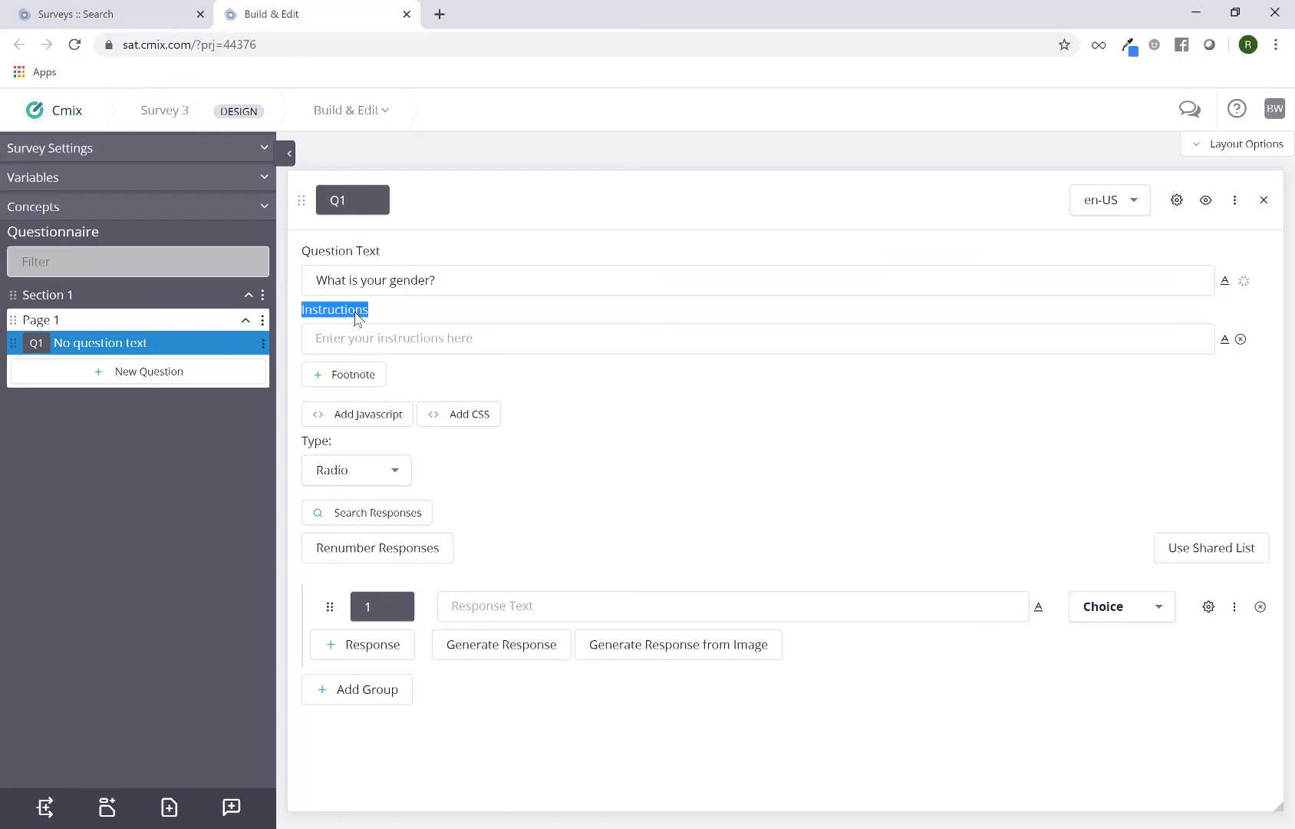
pyautogui.click(444, 339)
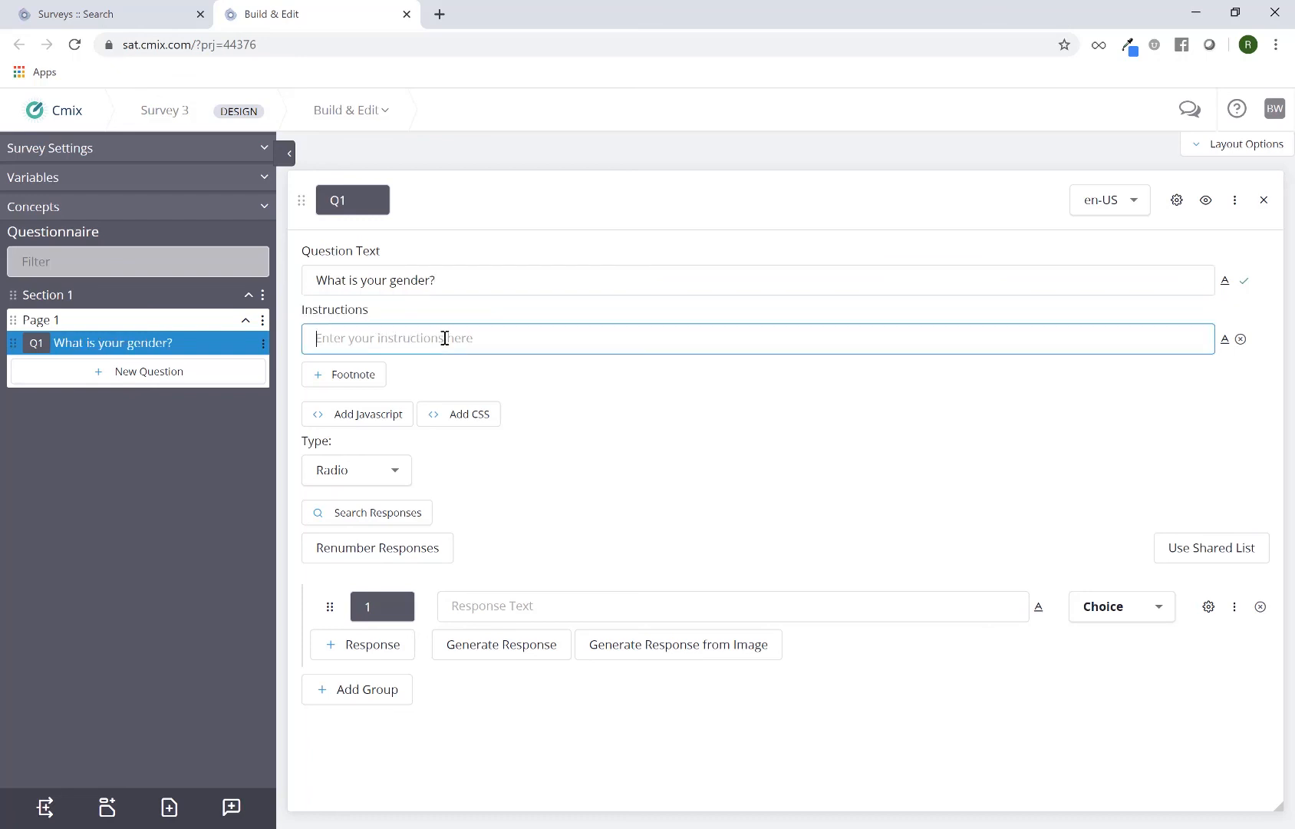
pyautogui.write('(select one)')
pyautogui.click(617, 414)
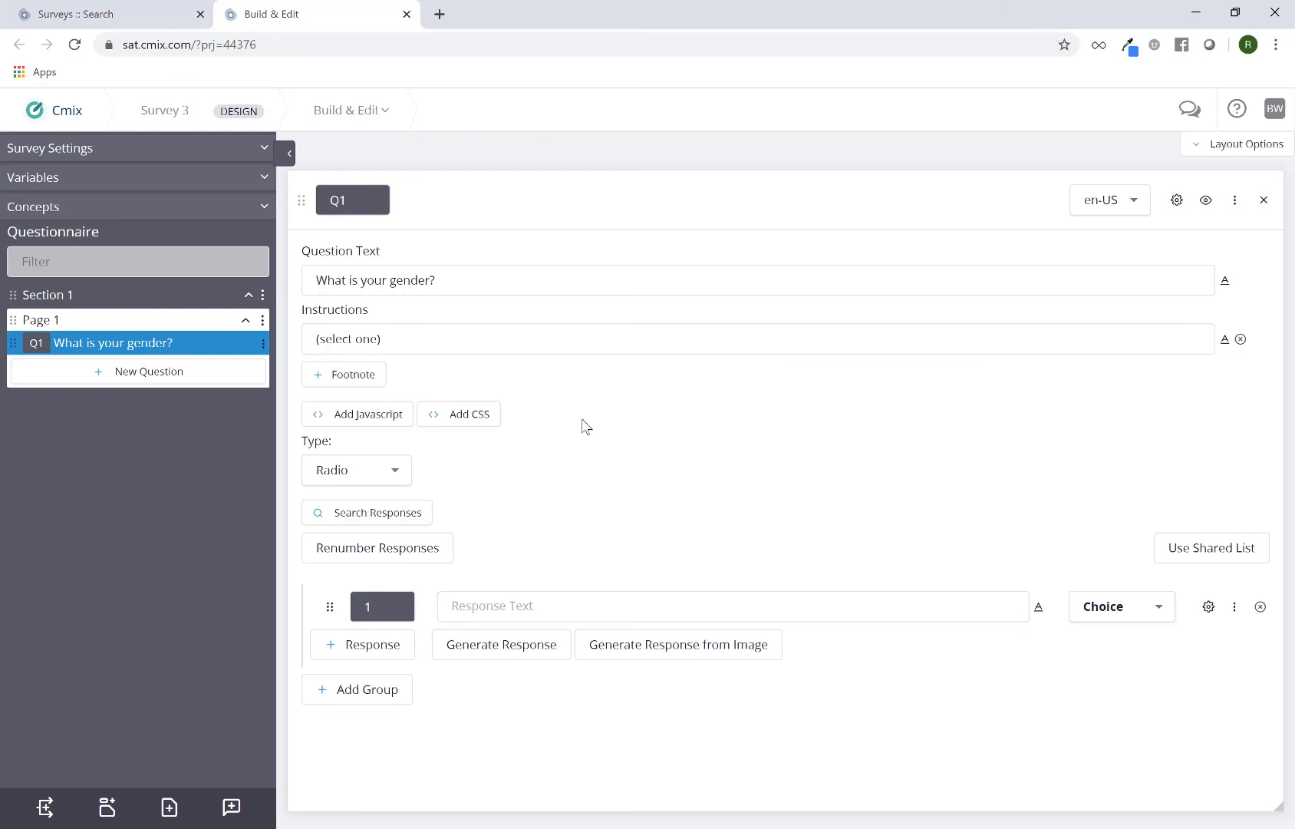
# Add the responses Male and Female to Q1, and view the text formatting options for the Male response
pyautogui.click(507, 606)
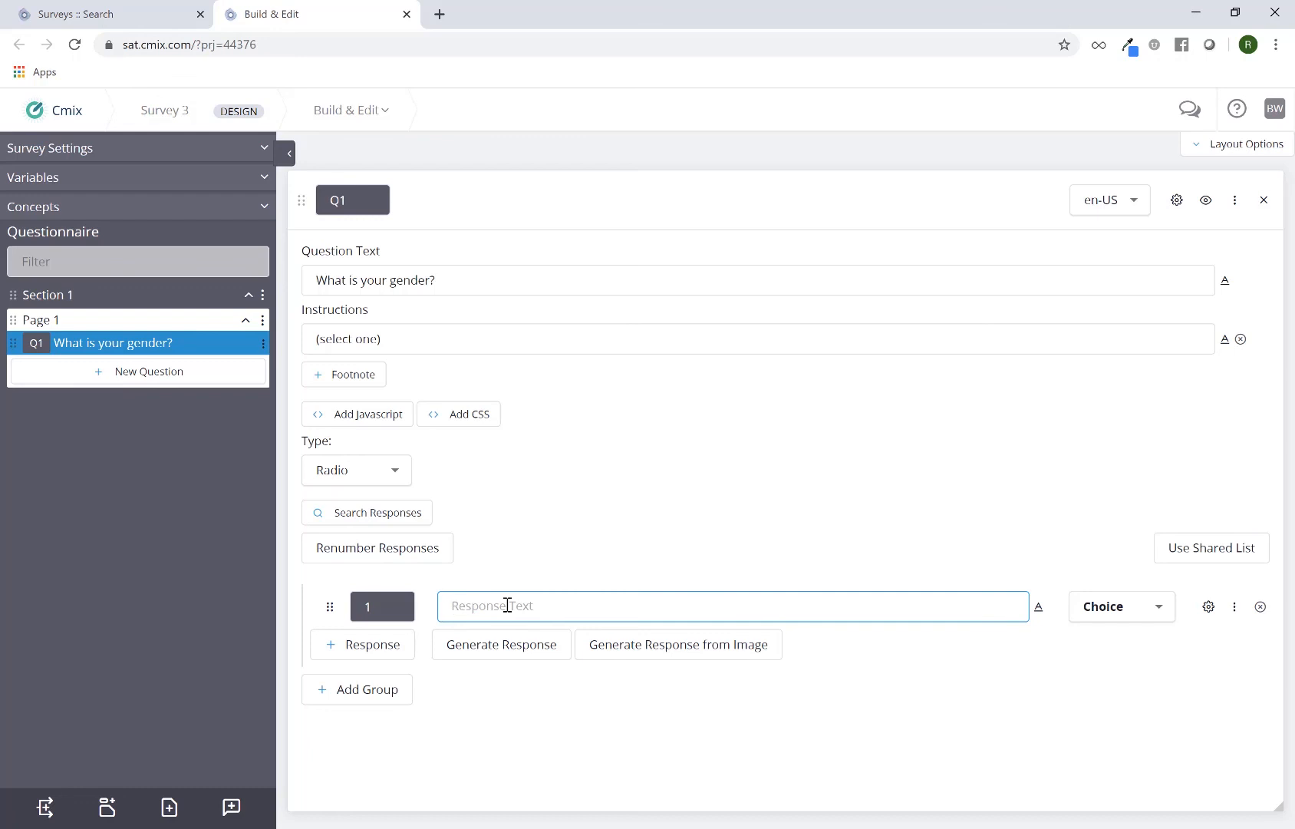
pyautogui.write('Male')
pyautogui.press('Return')
pyautogui.write('Female')
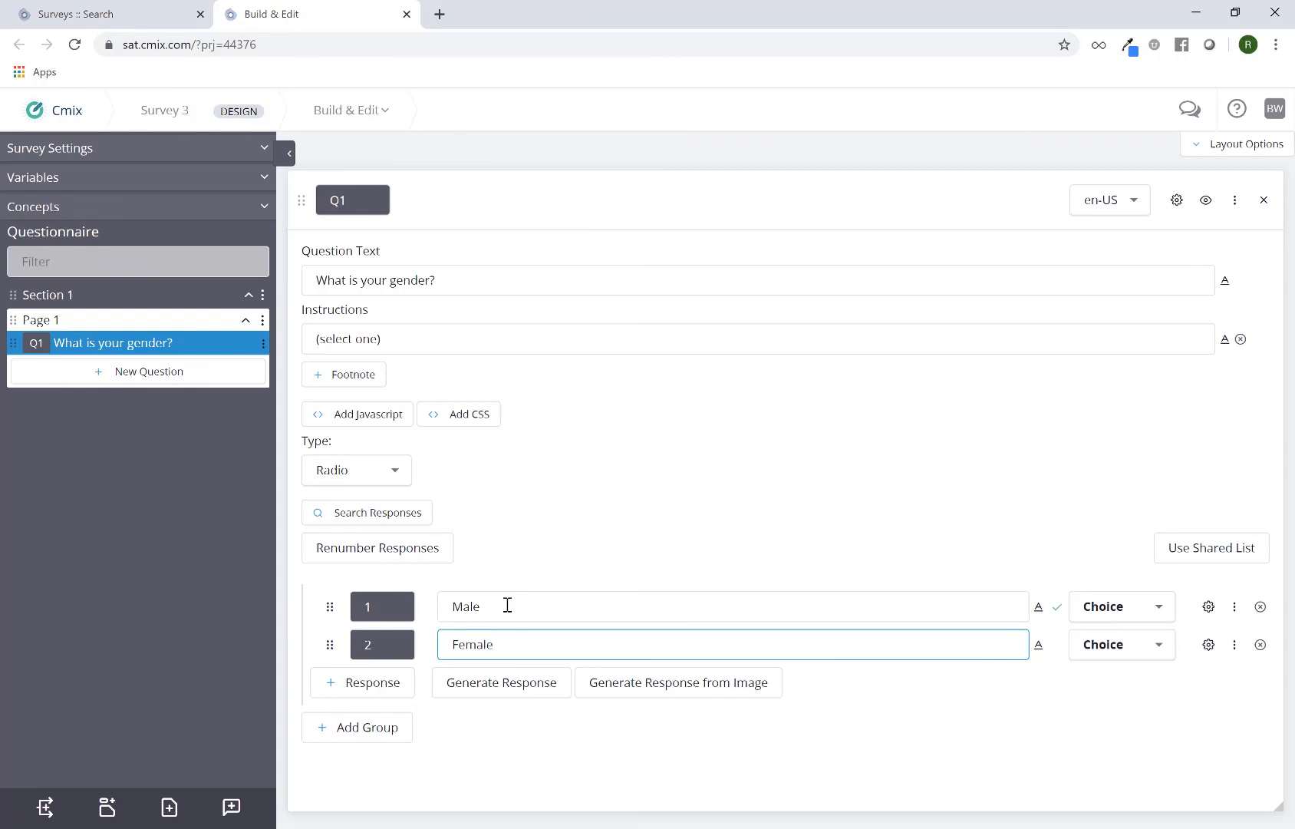
pyautogui.click(571, 544)
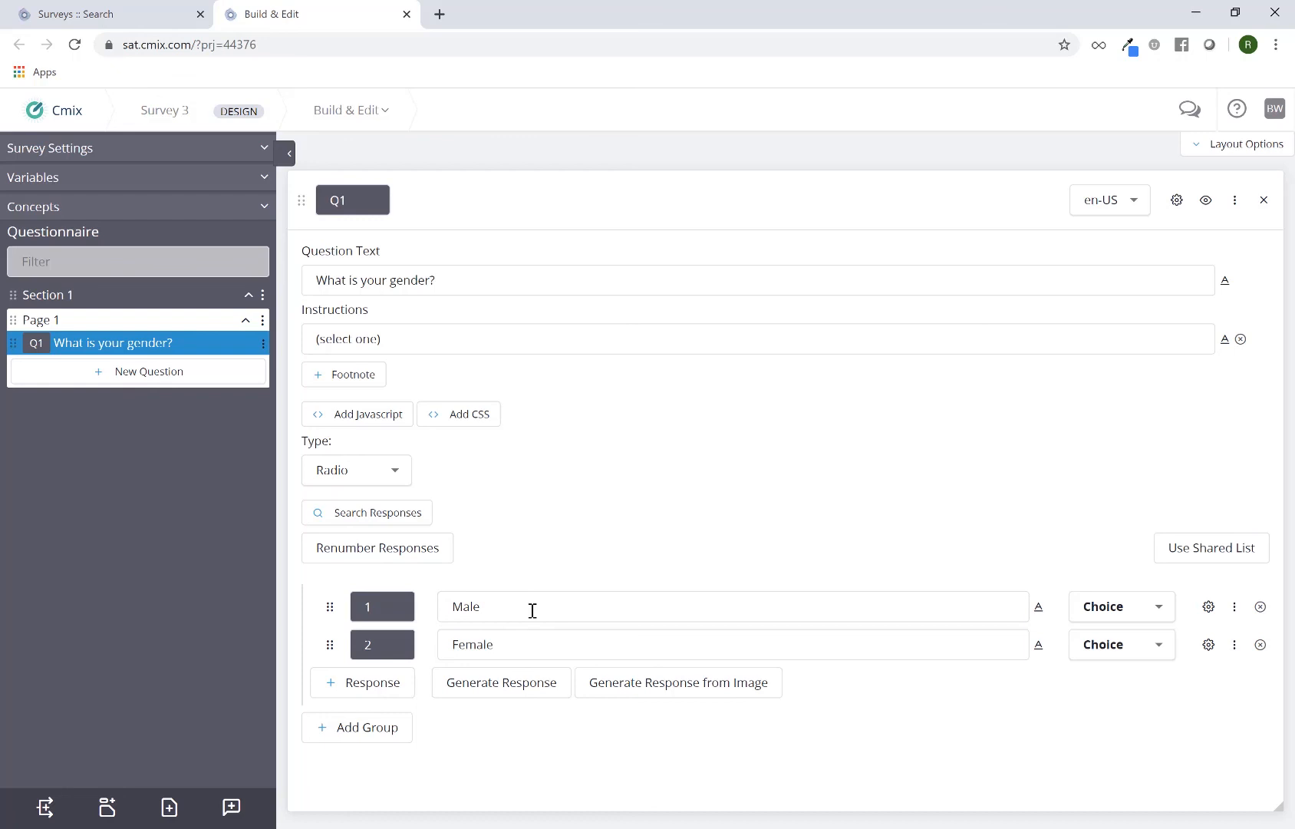
pyautogui.moveTo(506, 608); pyautogui.dragTo(451, 605)
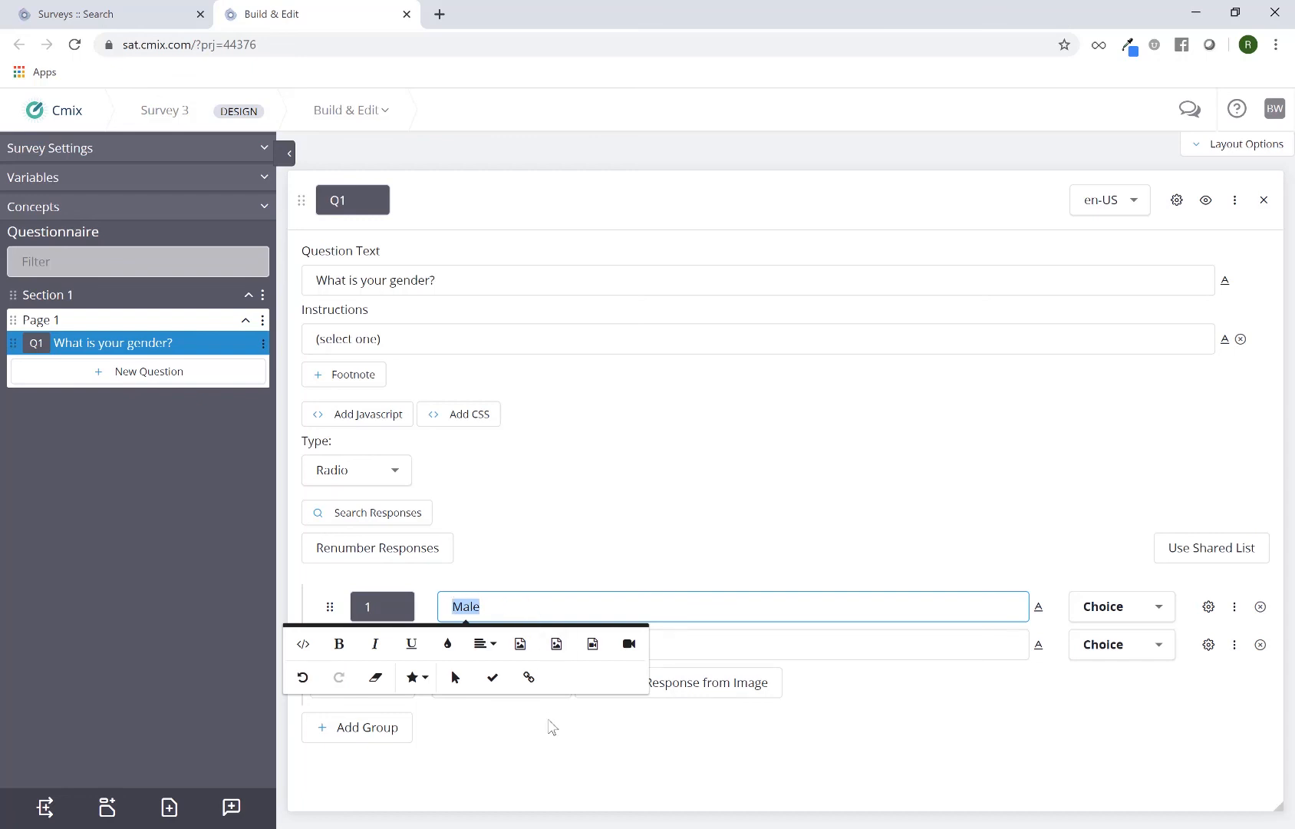
pyautogui.click(566, 562)
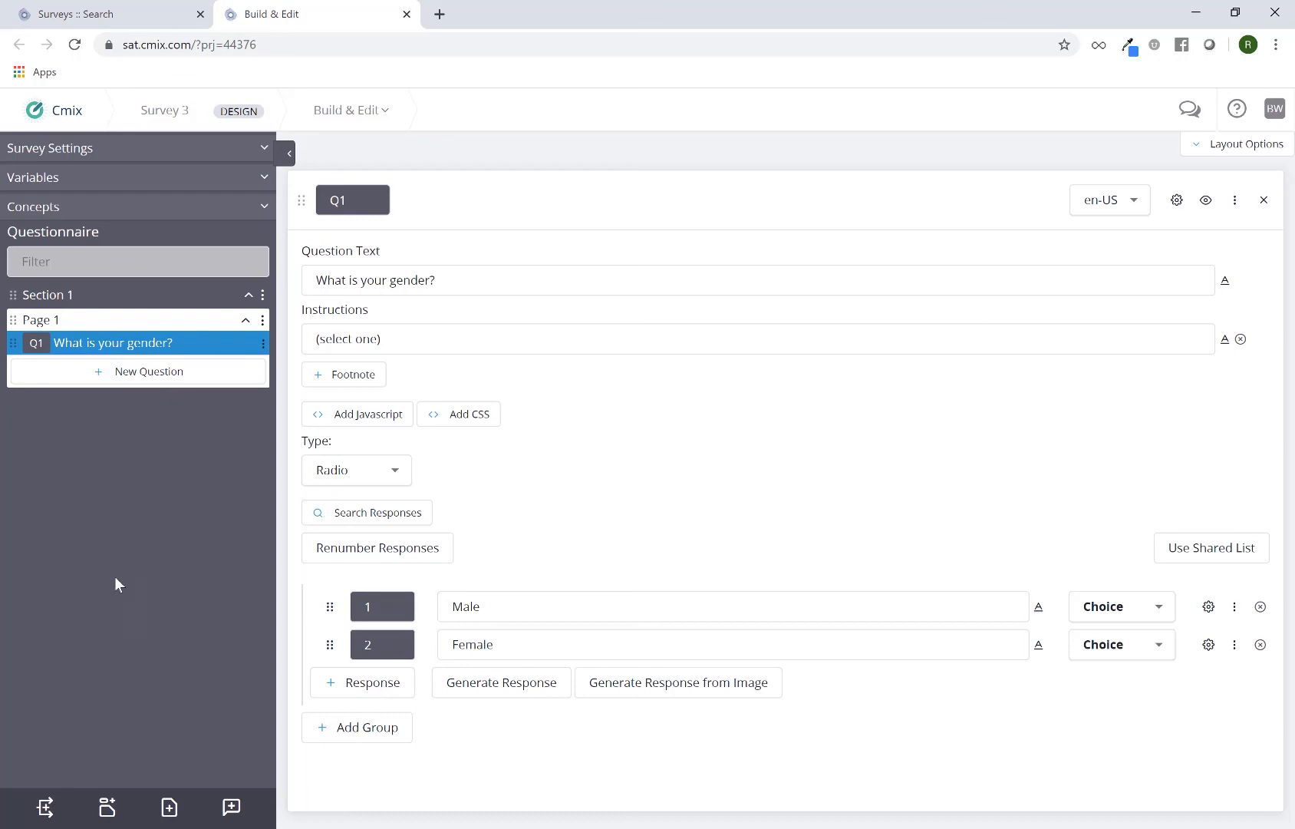
# Add an empty page at the end of the section, and create radio items question Q2 on a further new page at the section's end
pyautogui.click(169, 809)
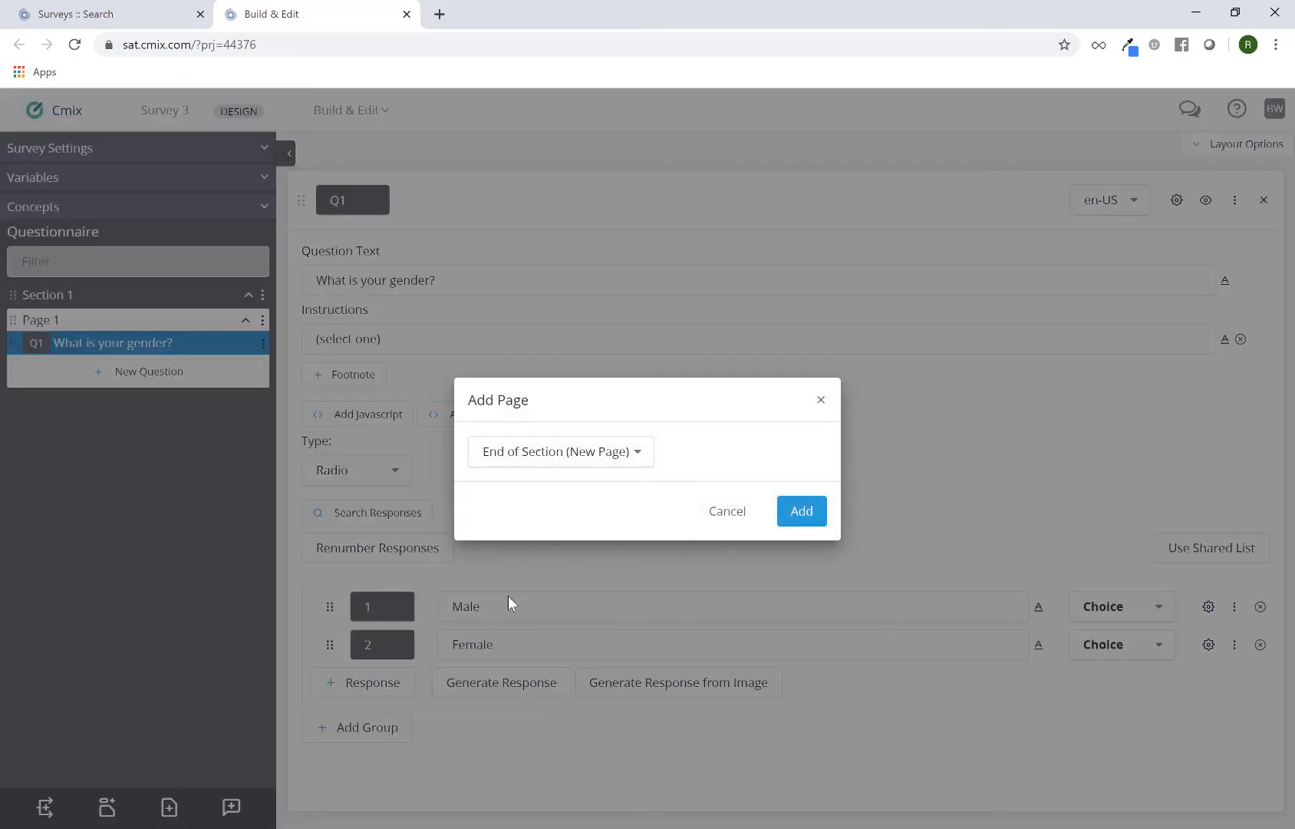
pyautogui.click(794, 521)
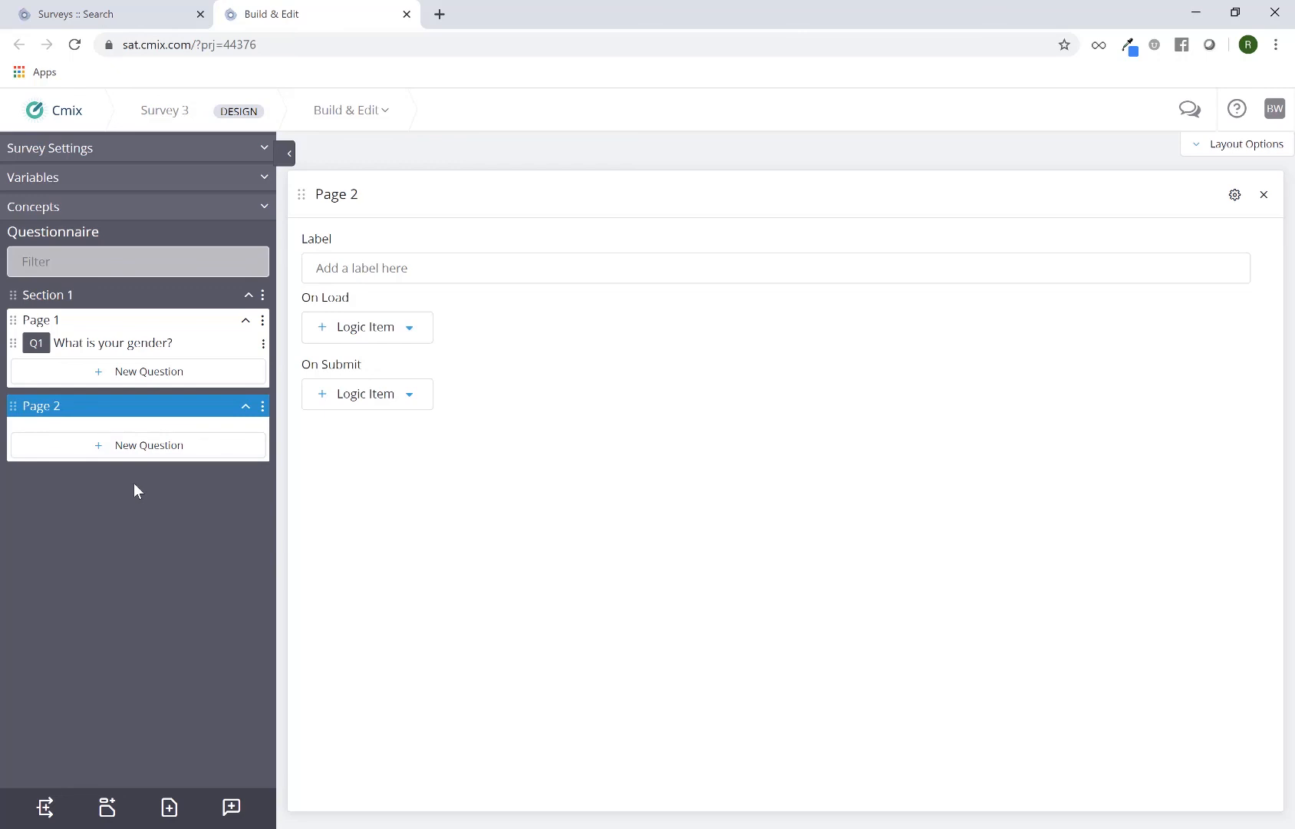
pyautogui.click(233, 807)
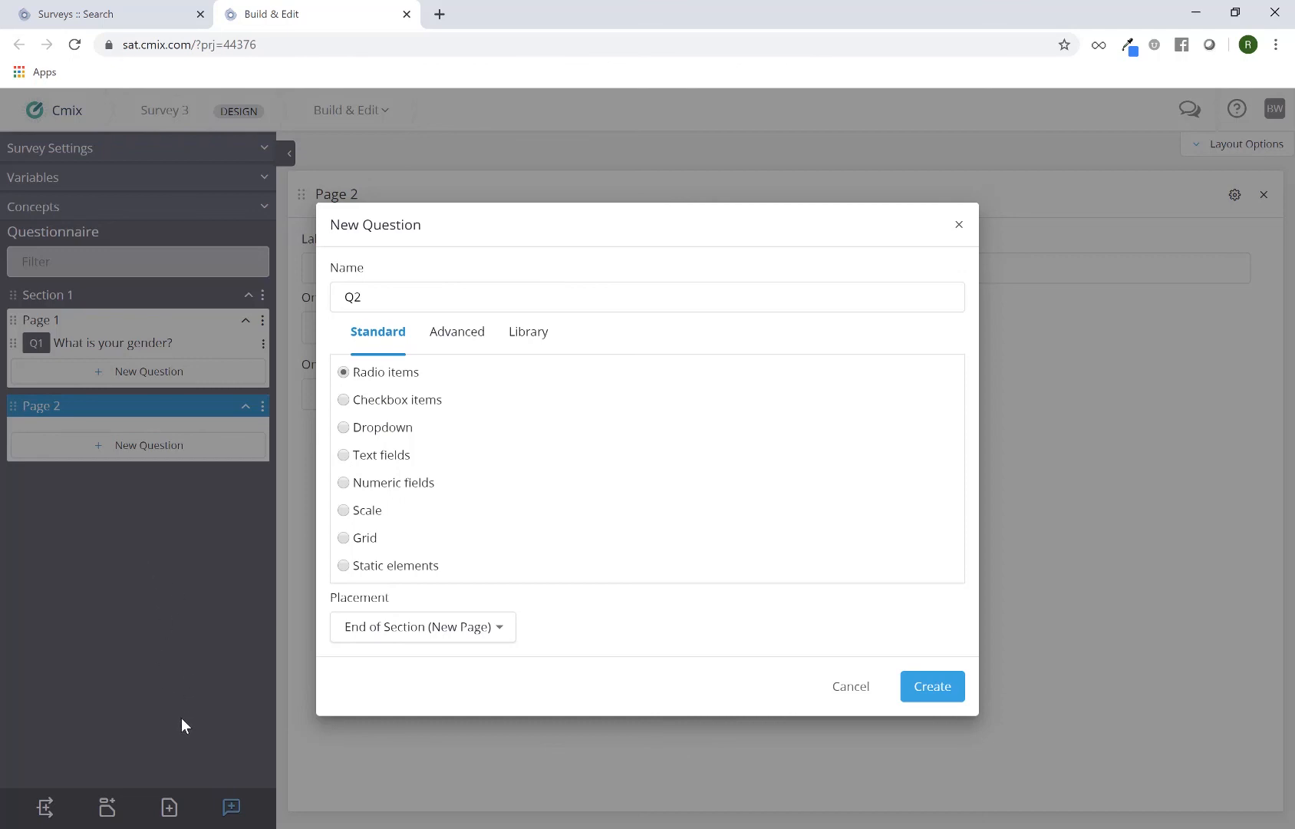
pyautogui.click(405, 641)
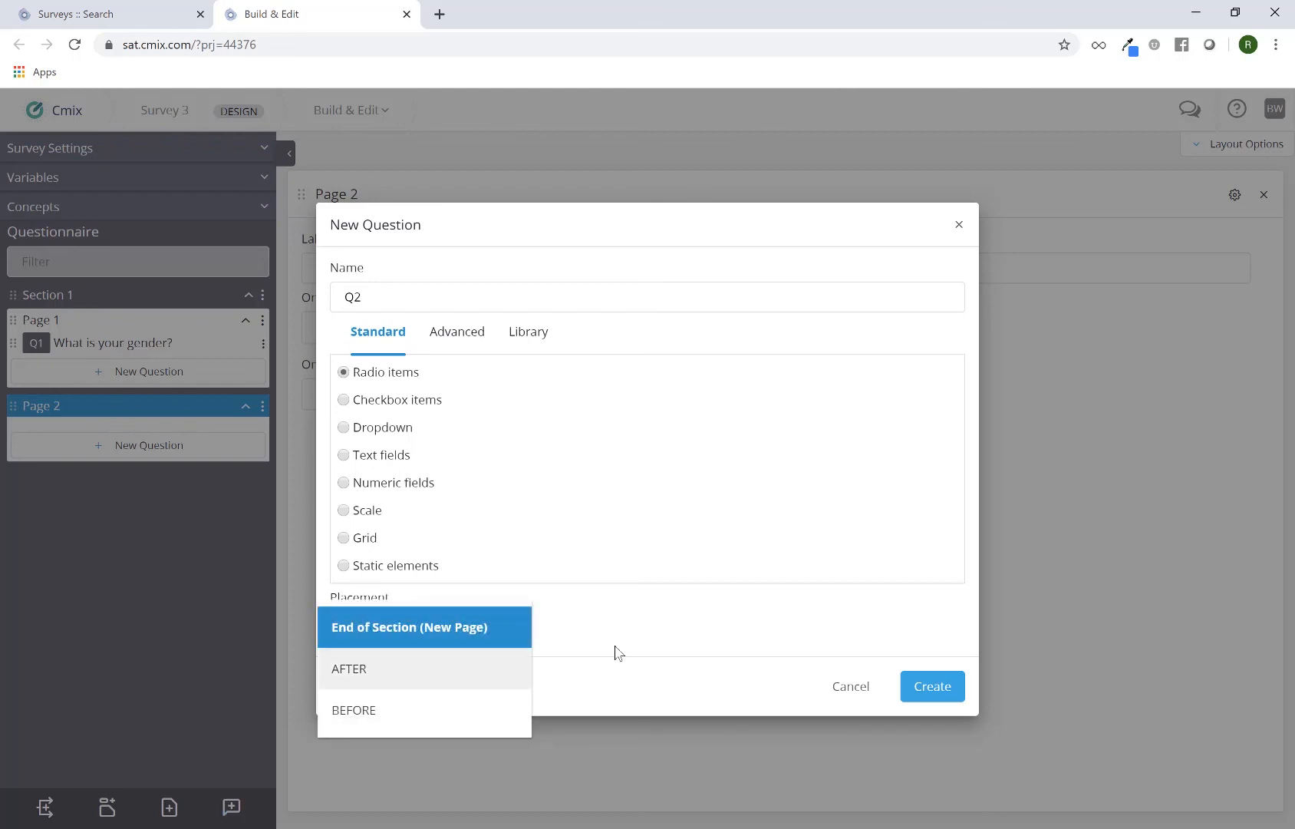
pyautogui.click(637, 624)
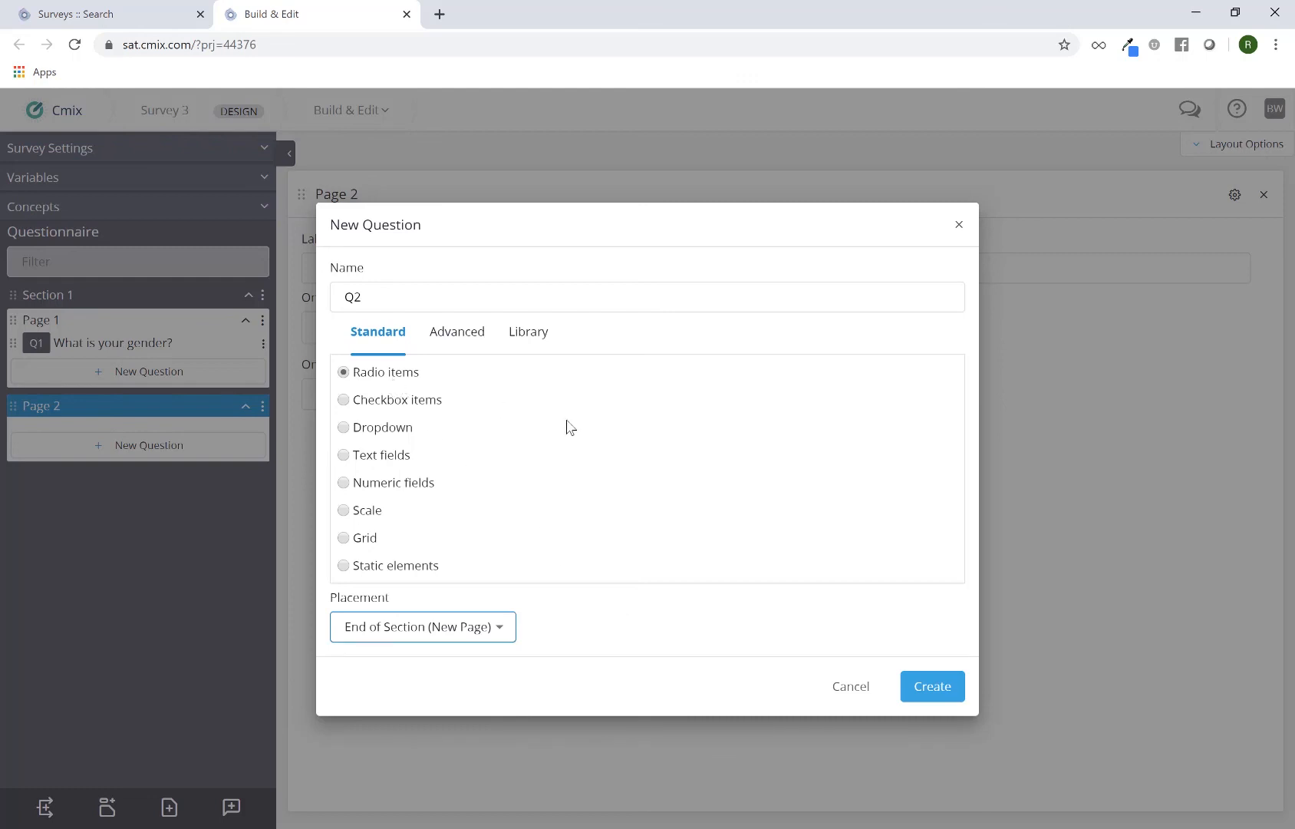
pyautogui.click(937, 694)
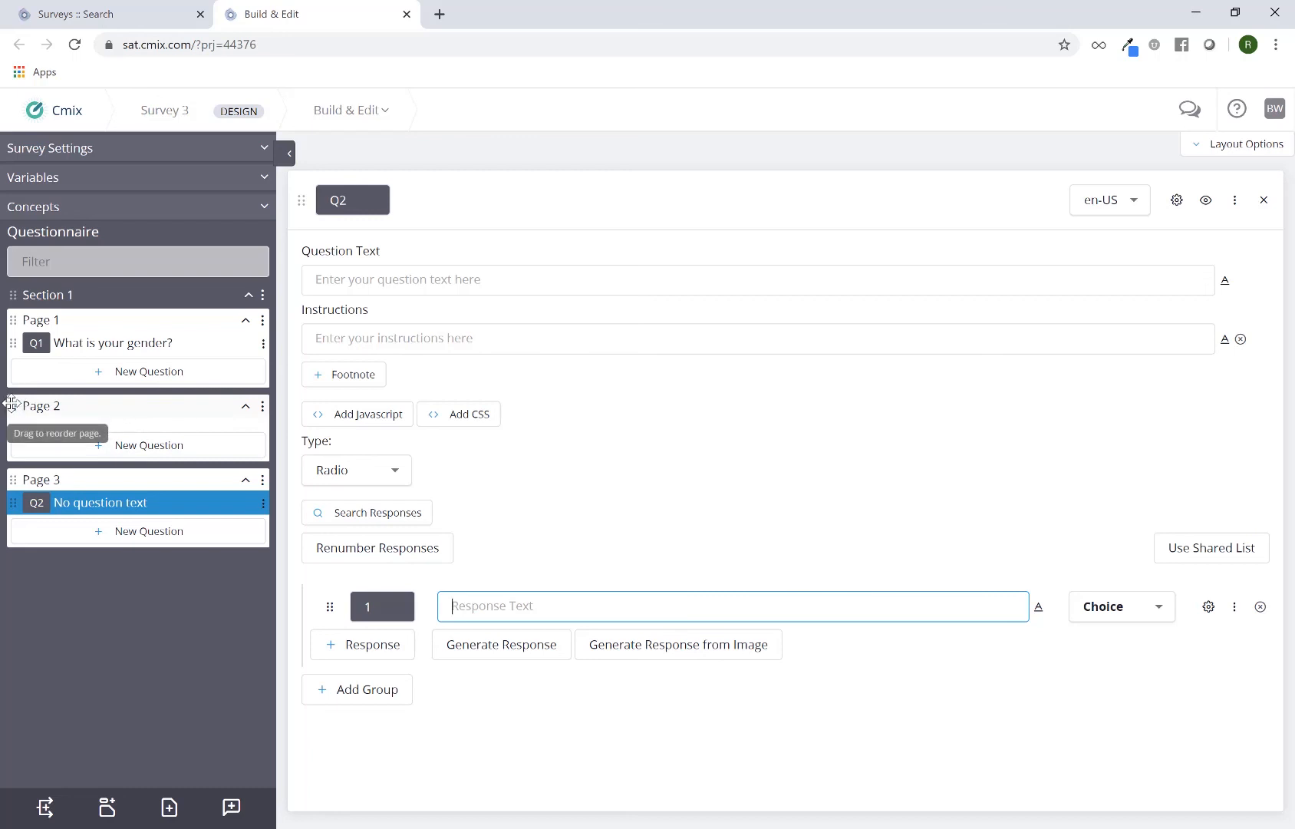
# Move the empty page below the page holding Q2, and move Q2 to Page 1 and back to Page 2
pyautogui.moveTo(14, 407); pyautogui.dragTo(36, 546)
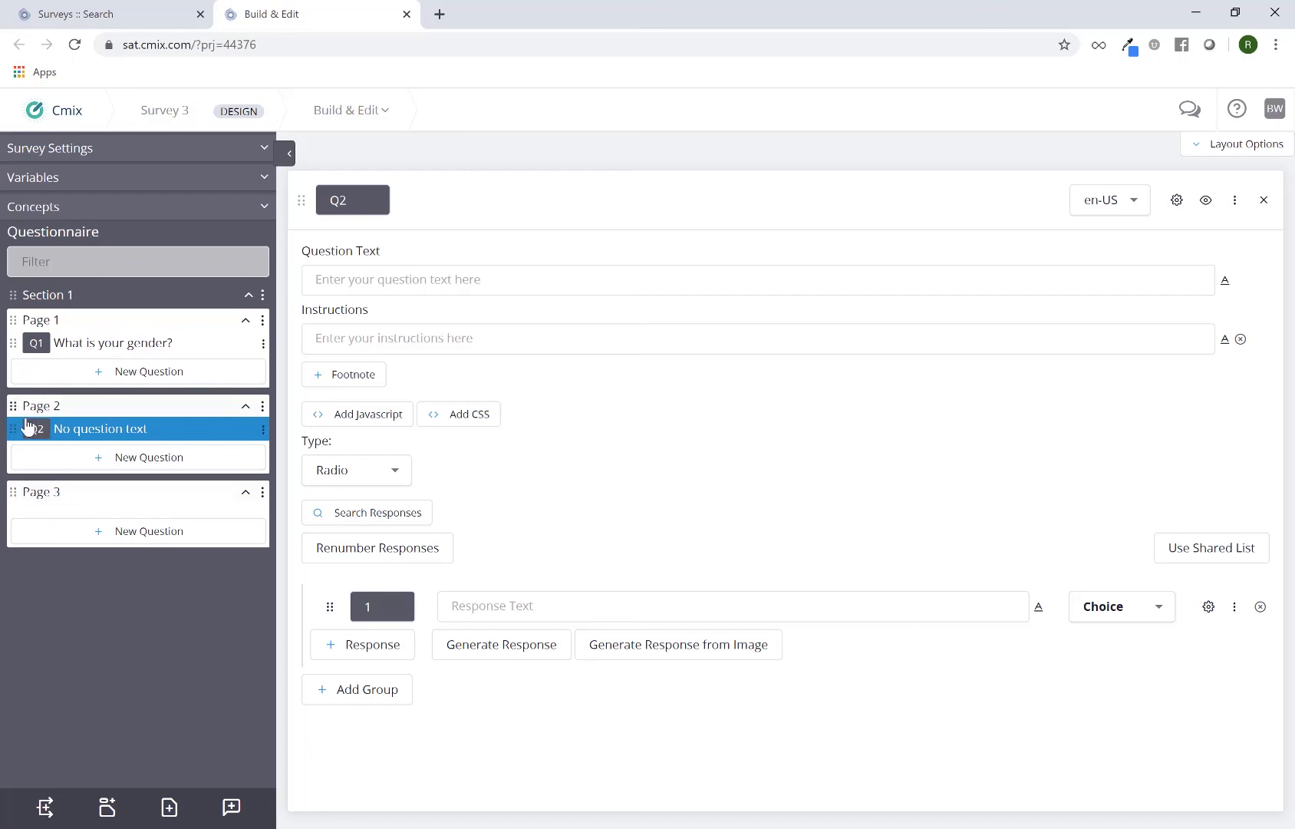
pyautogui.moveTo(16, 424); pyautogui.dragTo(21, 362)
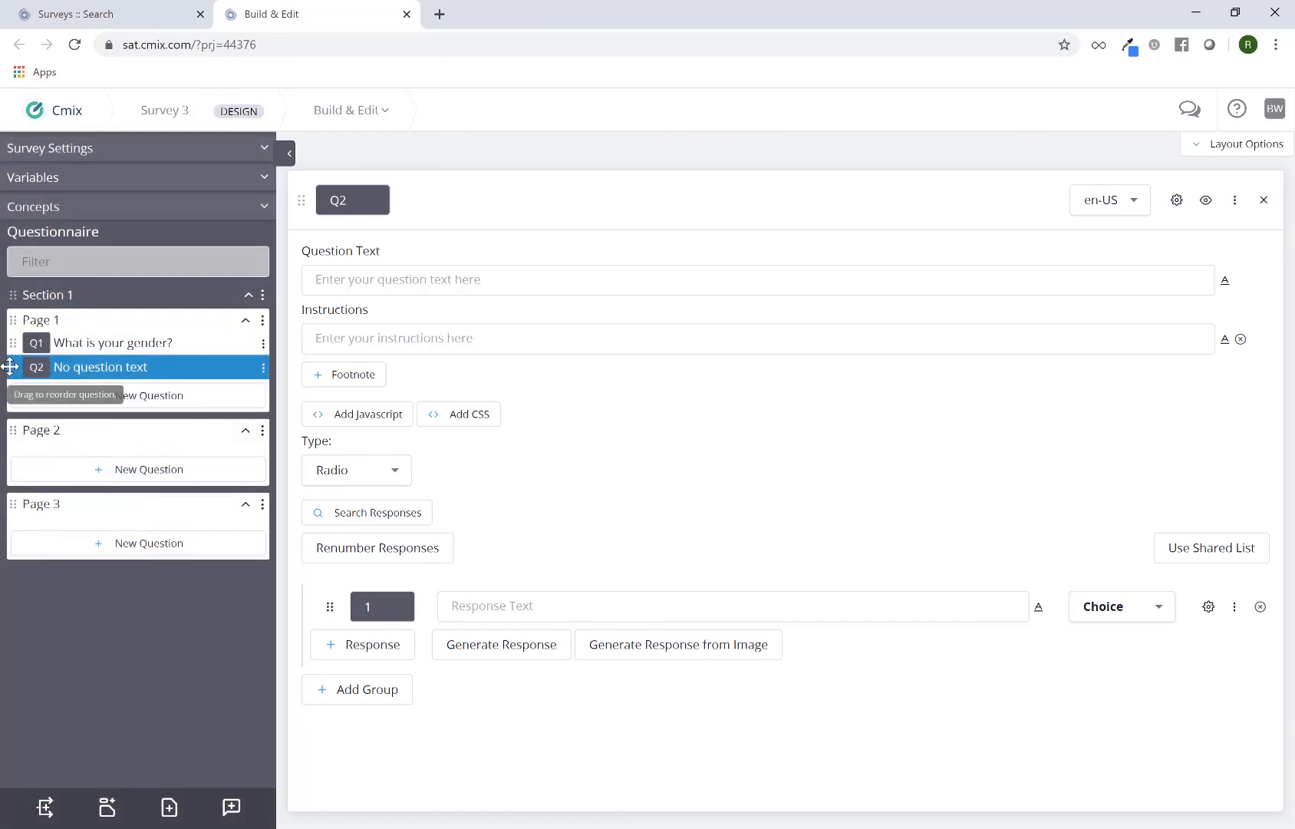
pyautogui.moveTo(12, 374); pyautogui.dragTo(27, 443)
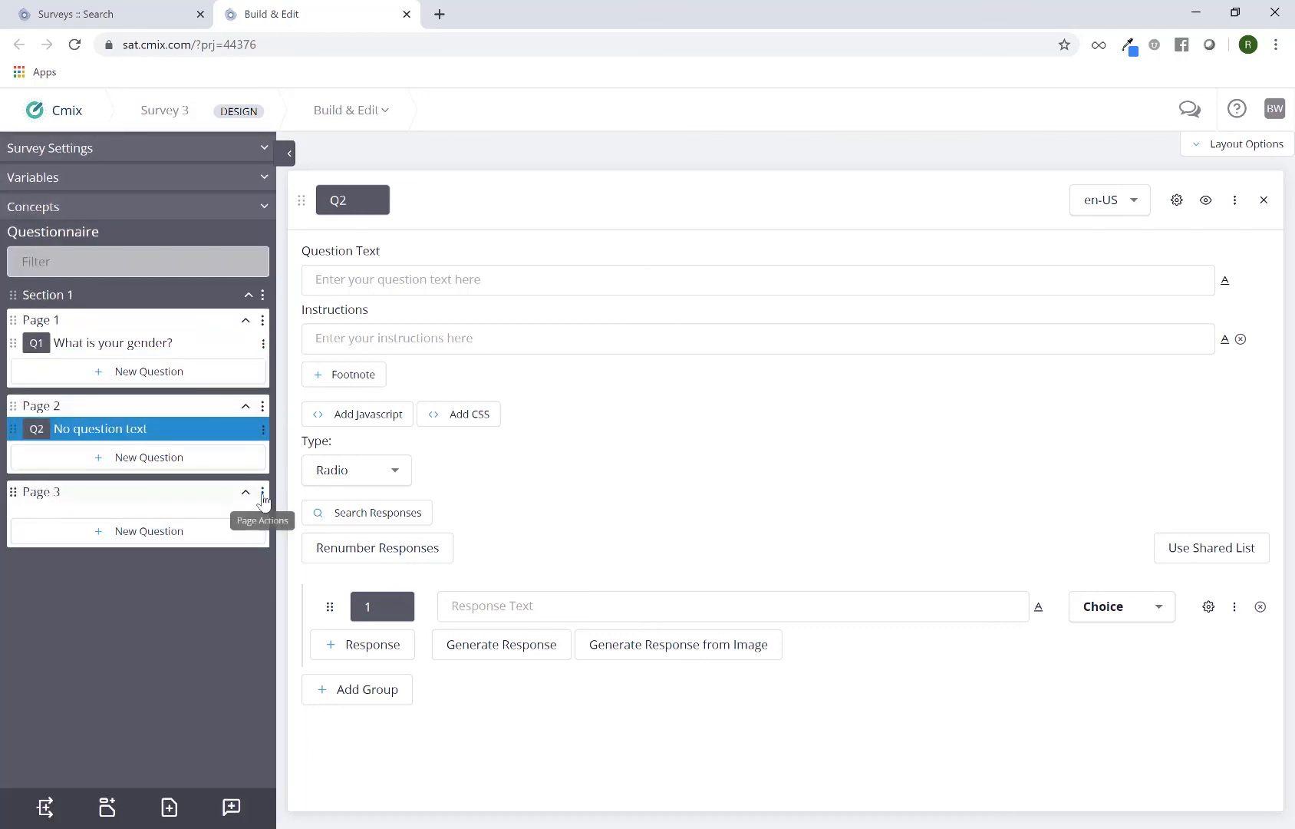
# Delete the empty Page 3
pyautogui.click(264, 495)
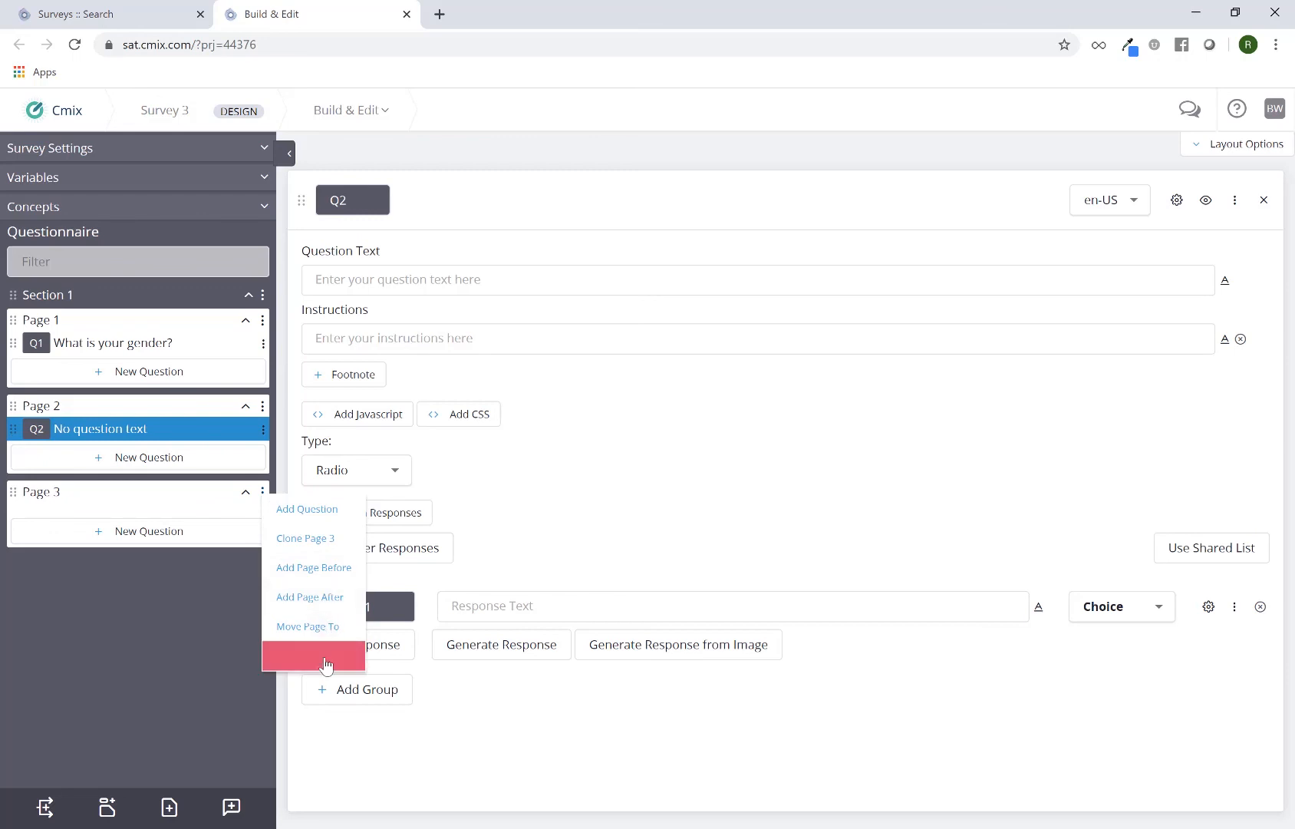
pyautogui.click(293, 656)
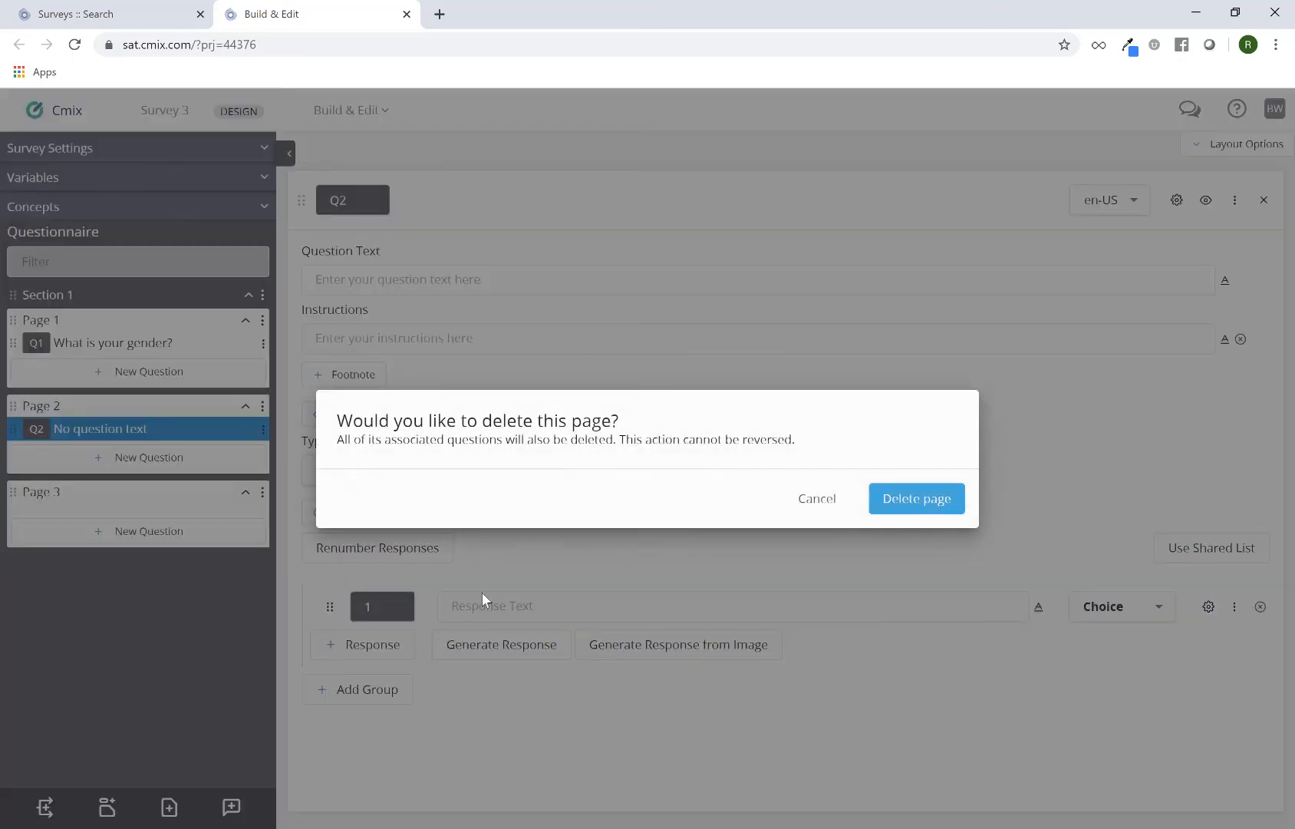
pyautogui.click(901, 500)
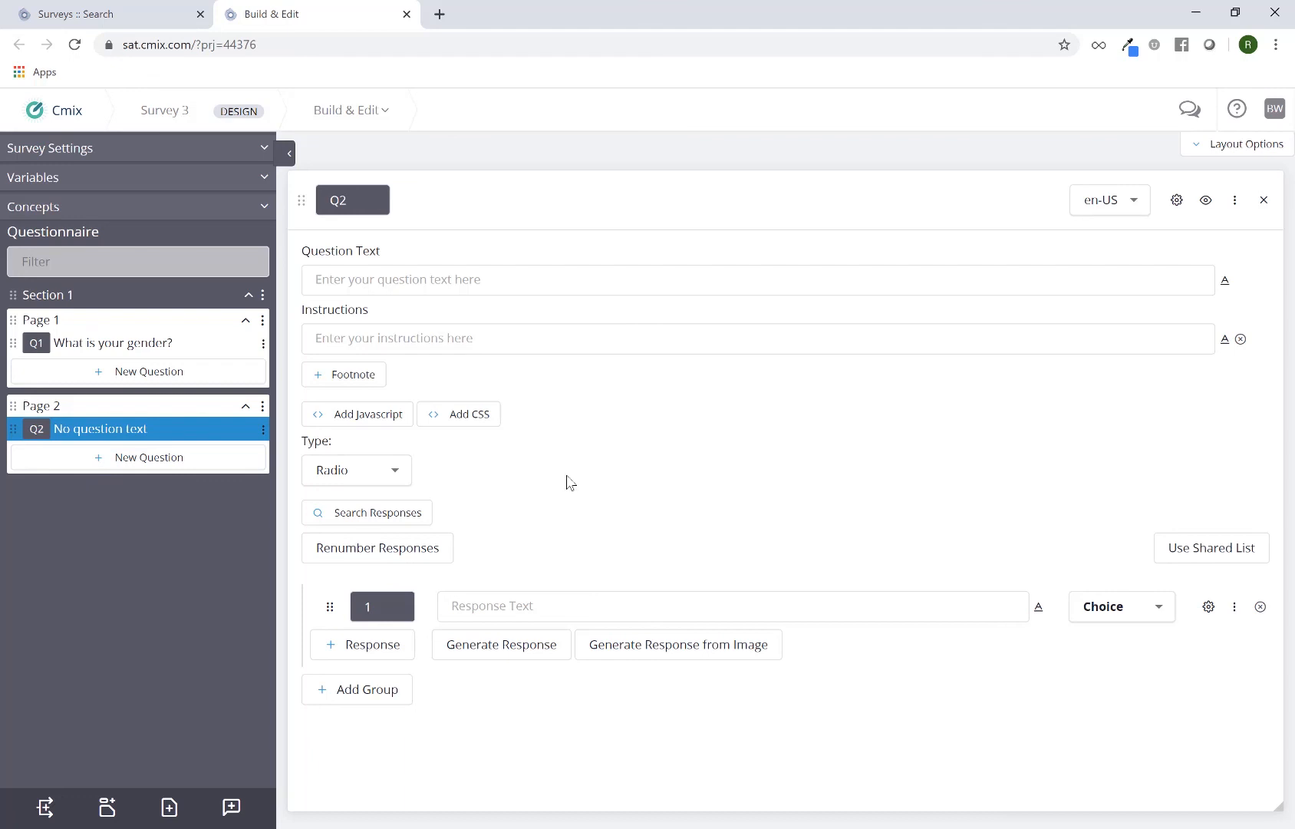
# Rename question Q2 as Q2a
pyautogui.click(355, 201)
pyautogui.write('a')
pyautogui.click(604, 430)
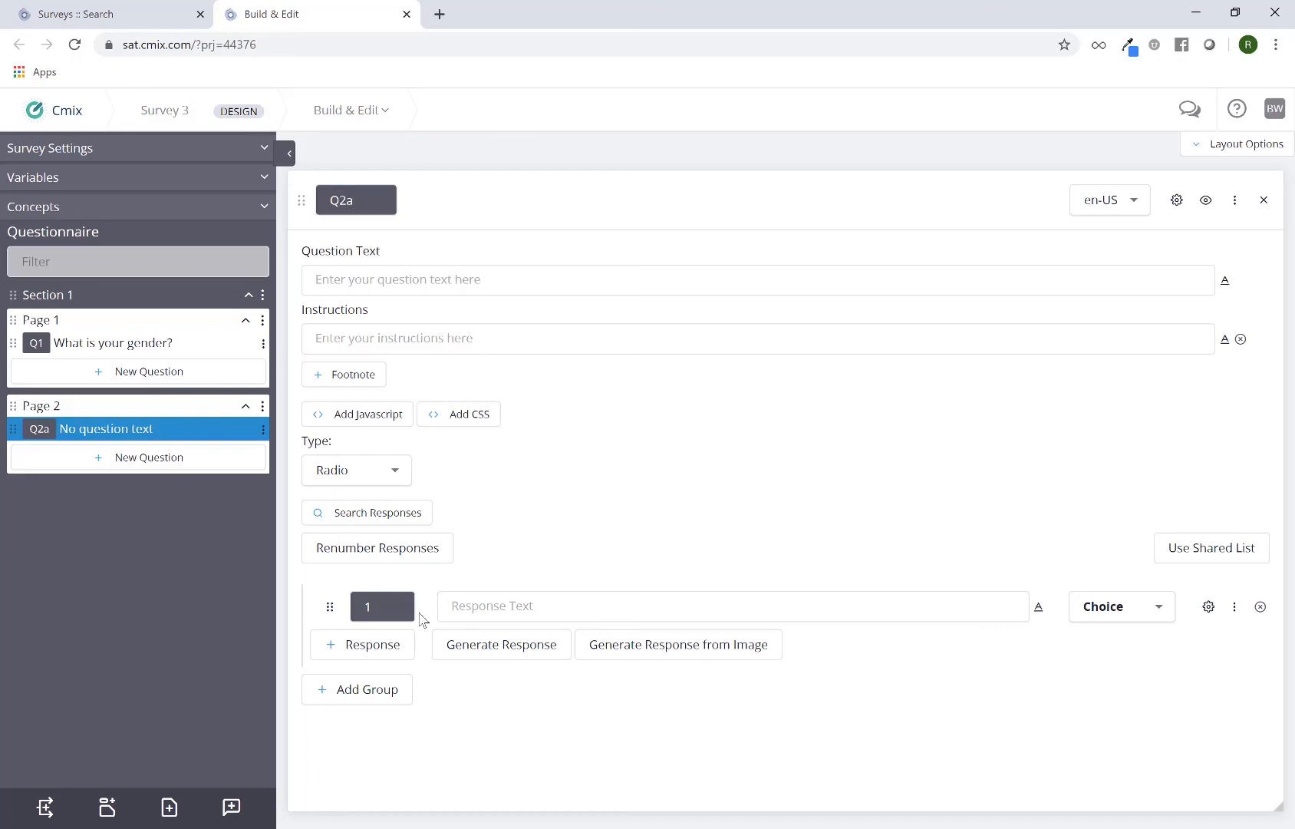
pyautogui.click(238, 812)
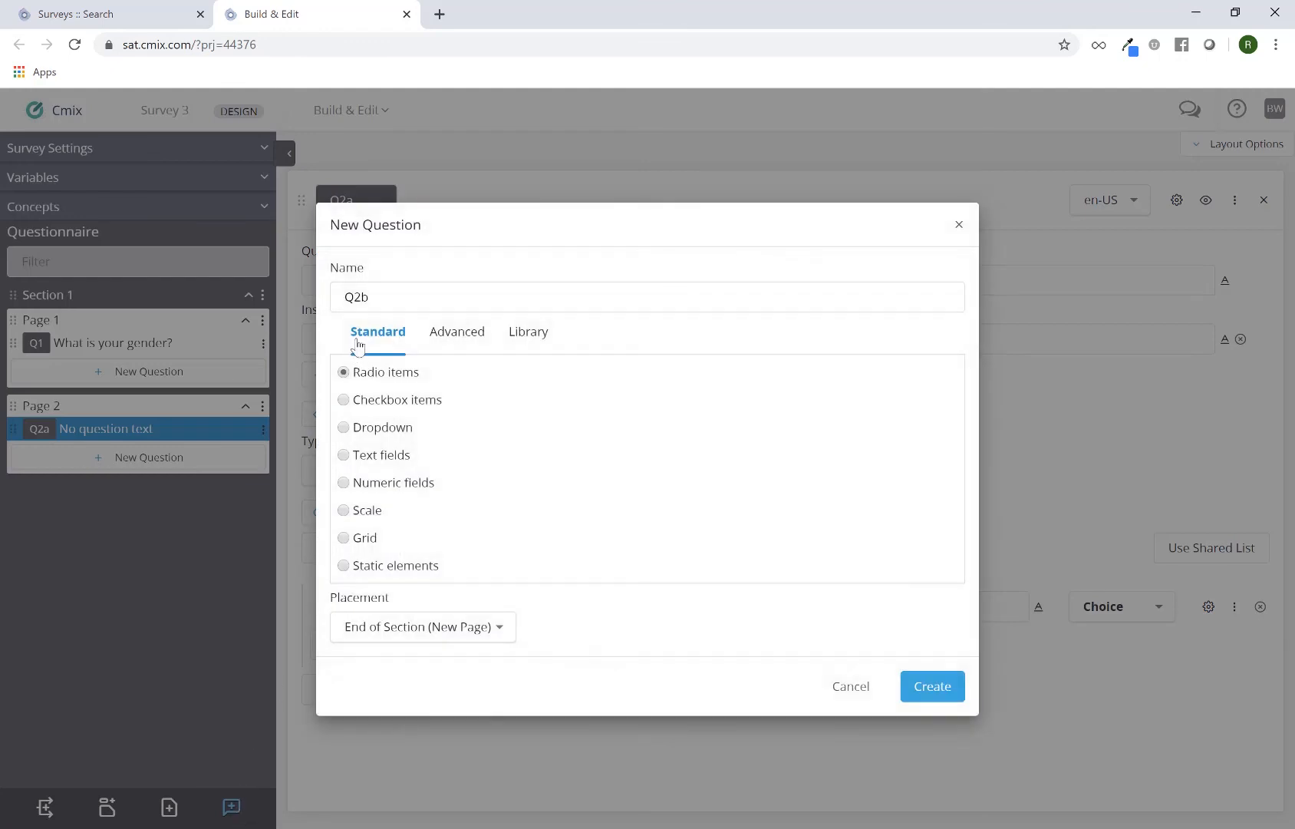
pyautogui.doubleClick(388, 297)
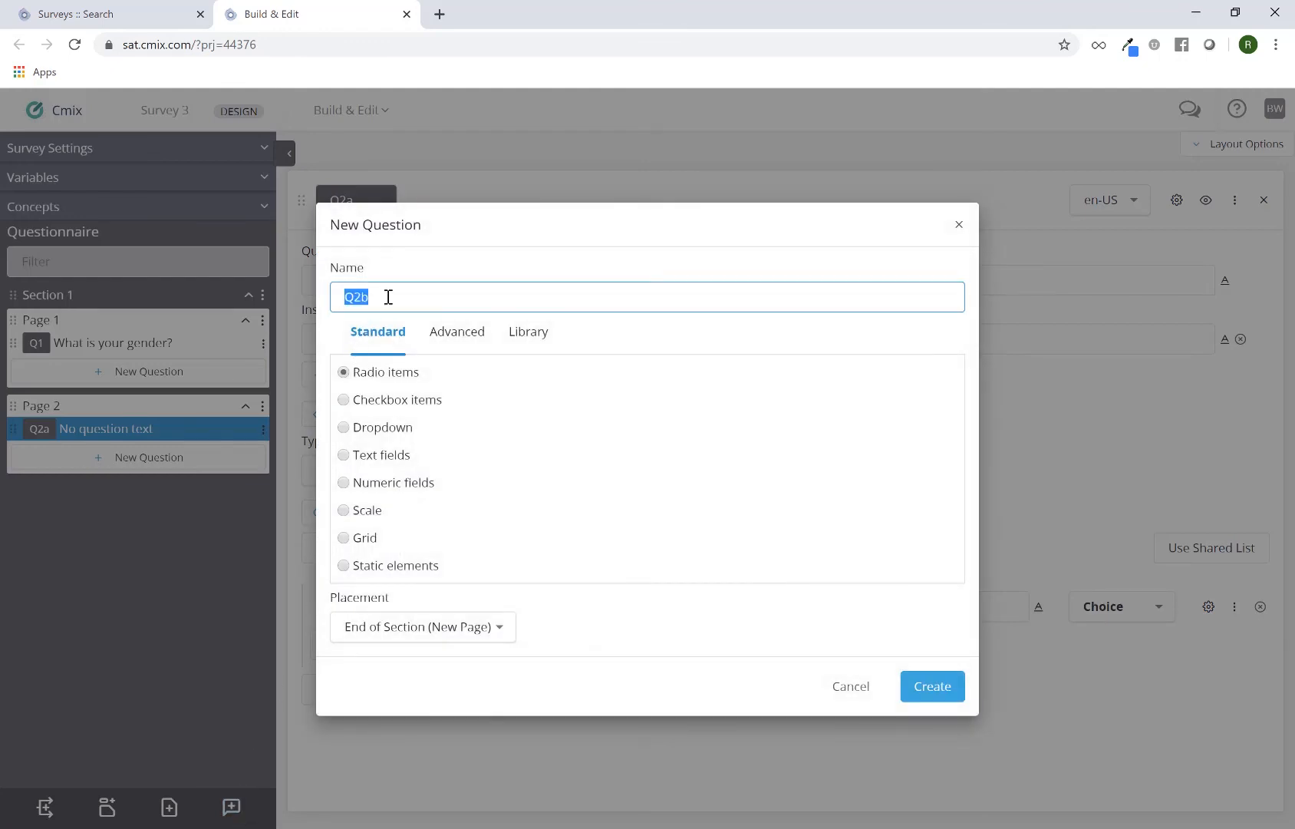
pyautogui.click(388, 297)
pyautogui.moveTo(357, 297); pyautogui.dragTo(382, 297)
pyautogui.press('BackSpace')
pyautogui.write('3')
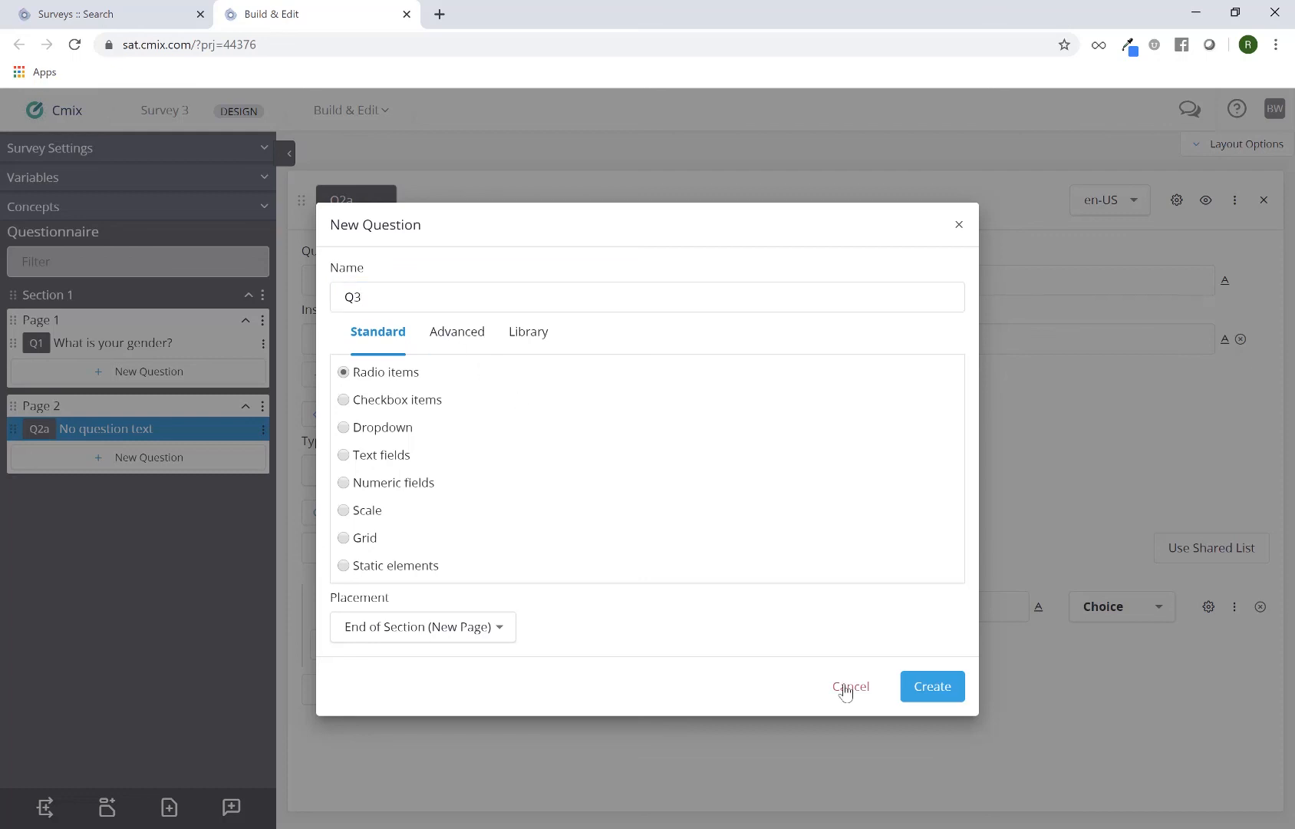
pyautogui.click(845, 689)
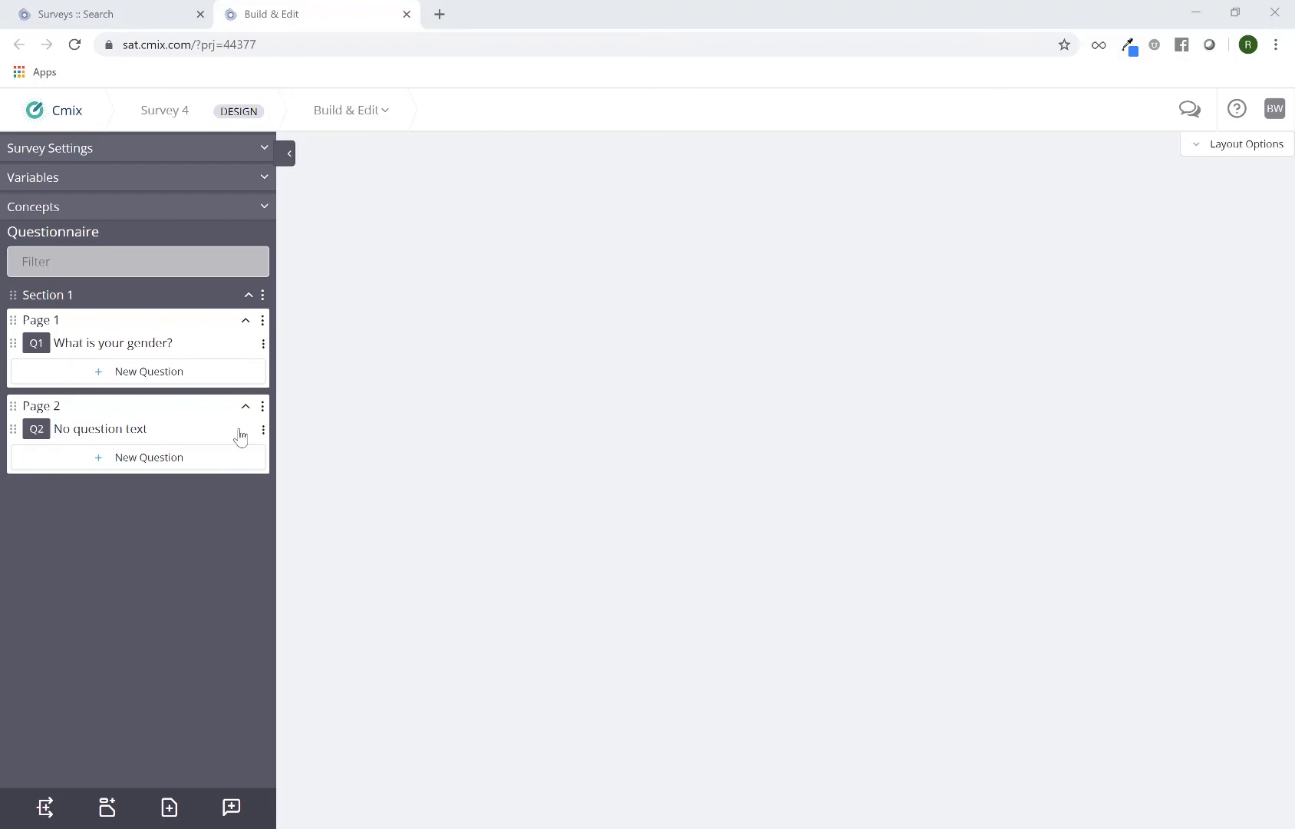
# Open question Q2 on Page 2 and enter Apple and Orange as its first two responses
pyautogui.click(127, 436)
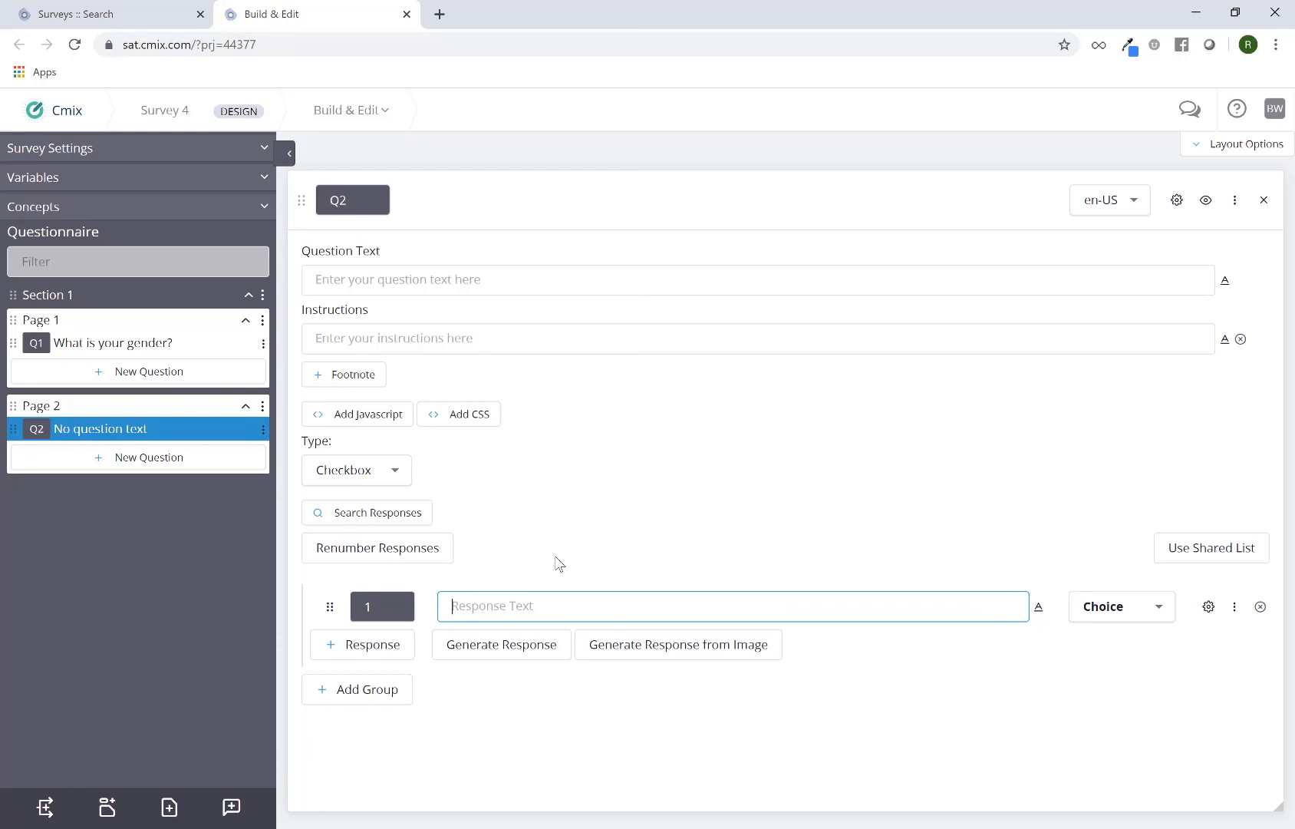
pyautogui.write('Apple')
pyautogui.press('Return')
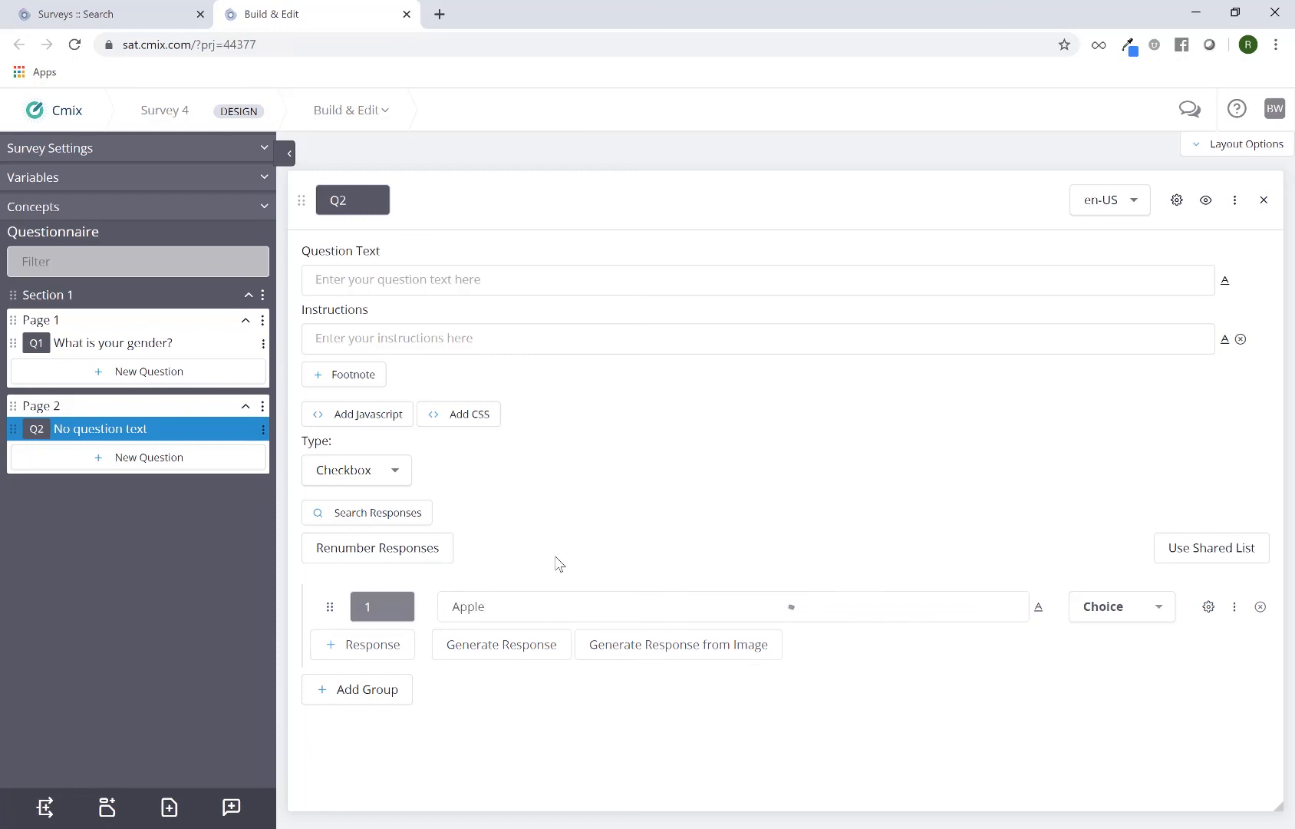
pyautogui.write('Or')
pyautogui.press('BackSpace')
pyautogui.write('ge')
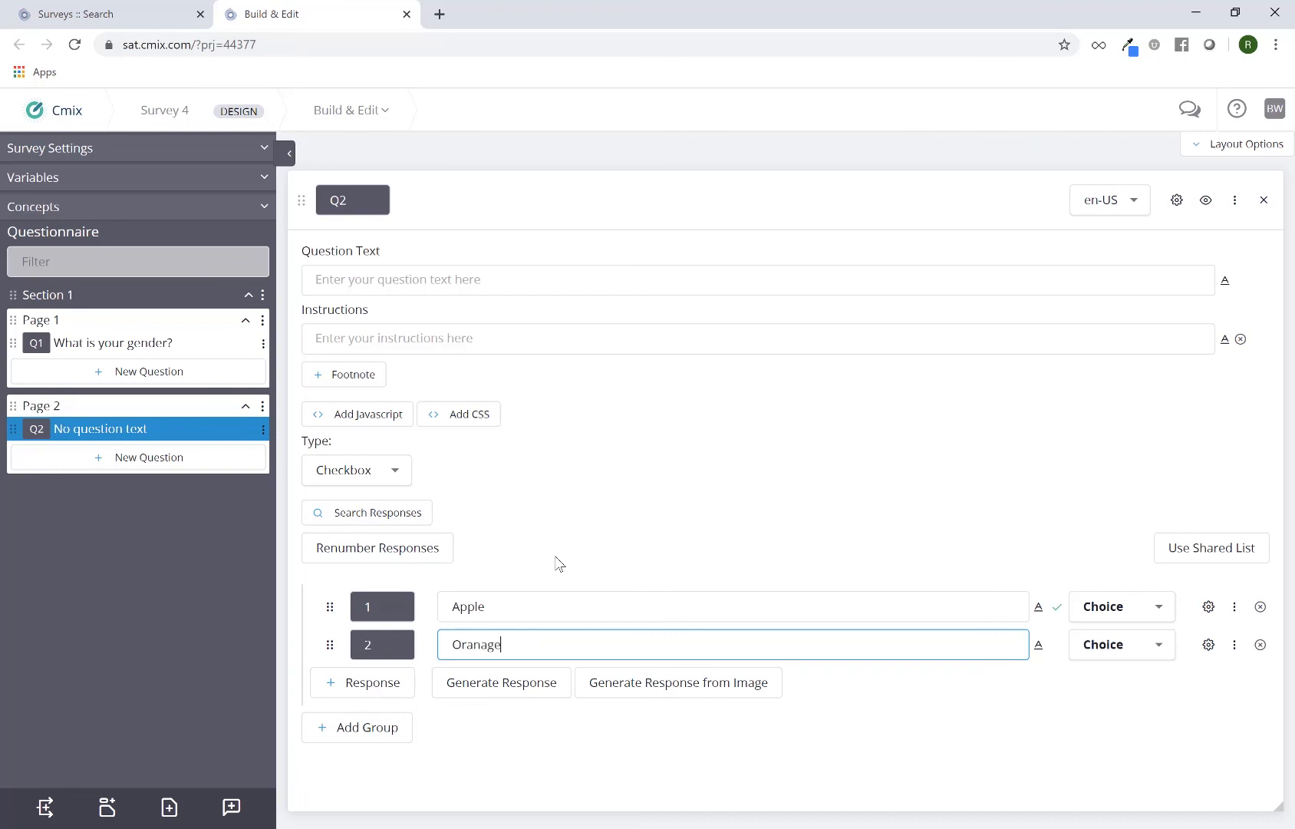
pyautogui.press('BackSpace')
pyautogui.press('BackSpace')
pyautogui.press('BackSpace')
pyautogui.write('nge')
pyautogui.press('Return')
# Enter Banana and Grapes as the third and fourth responses of Q2
pyautogui.write('ba')
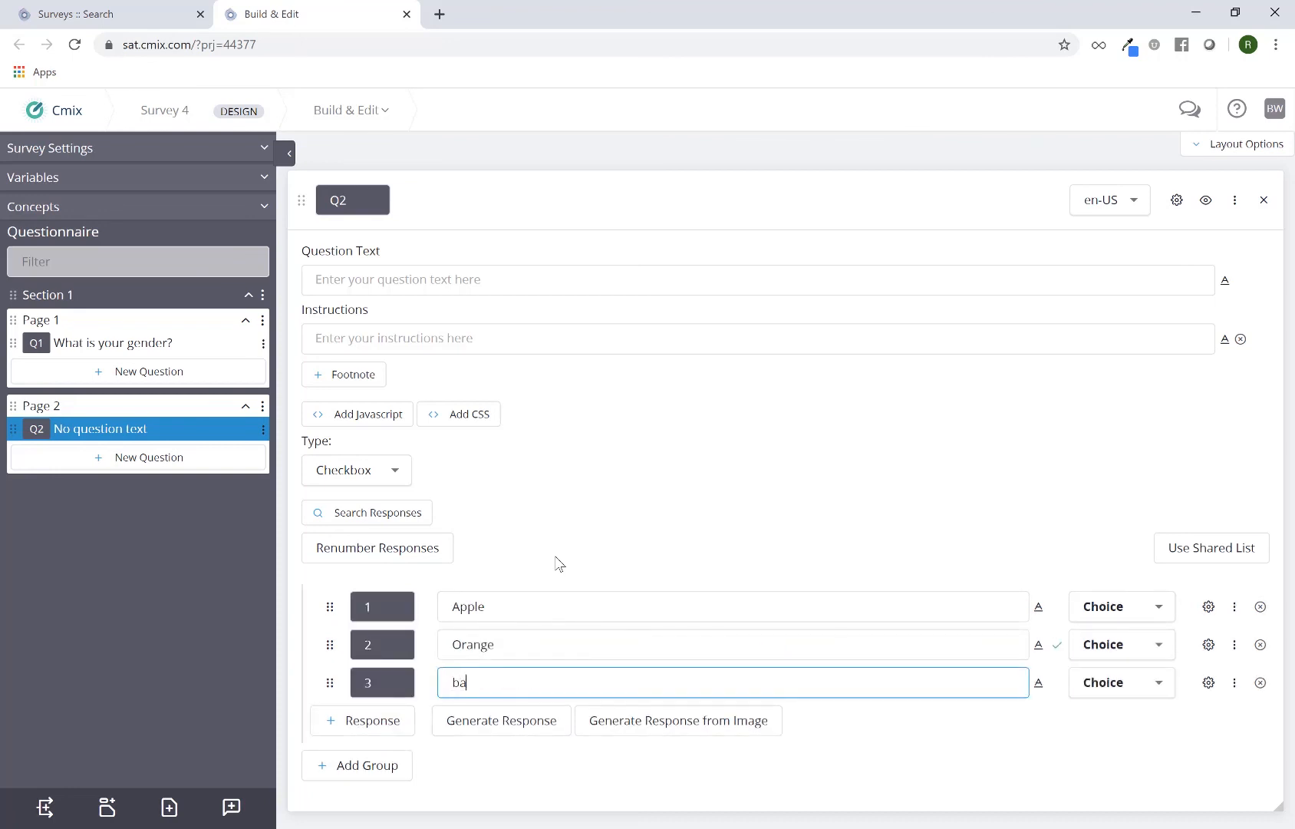
pyautogui.write('nana')
pyautogui.press('BackSpace')
pyautogui.press('BackSpace')
pyautogui.press('BackSpace')
pyautogui.press('BackSpace')
pyautogui.press('BackSpace')
pyautogui.press('BackSpace')
pyautogui.write('Banana')
pyautogui.press('Return')
pyautogui.write('Gra[p')
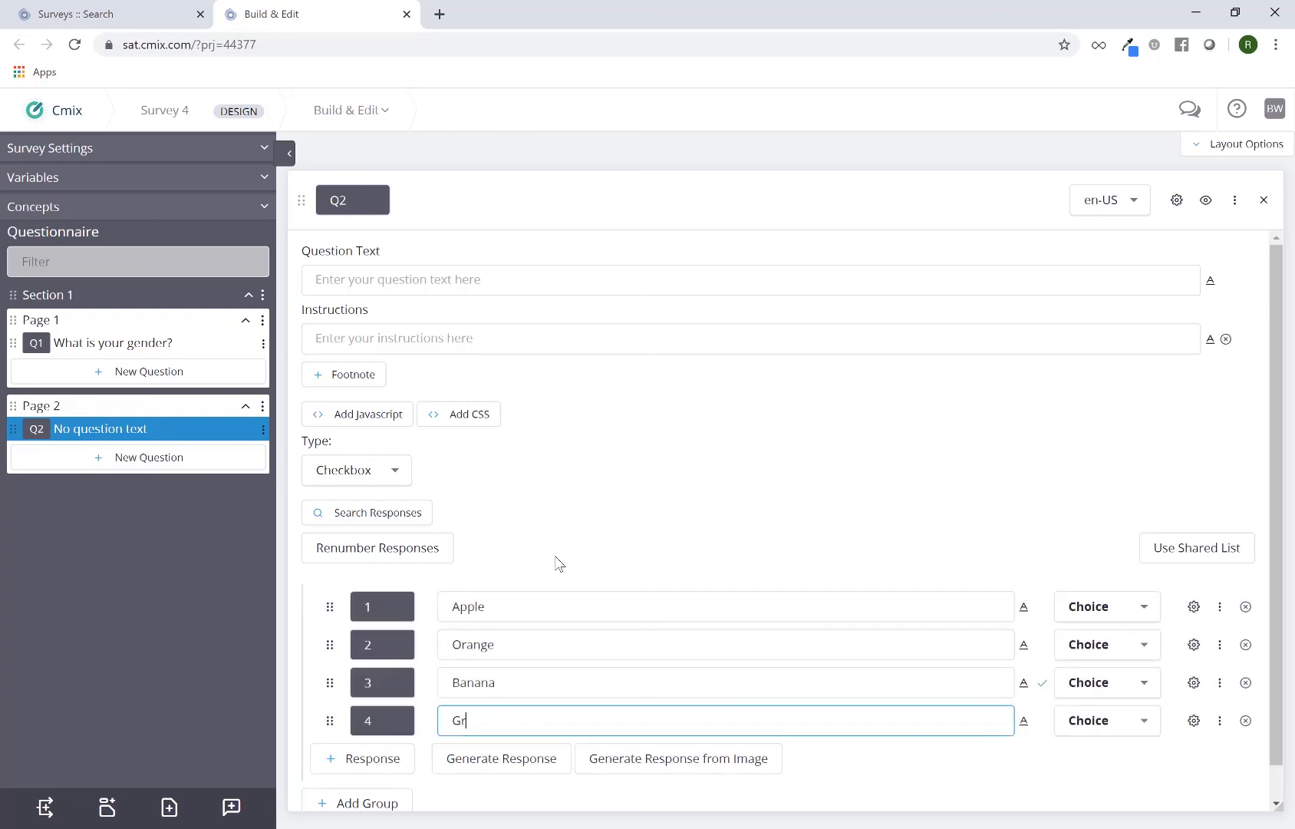
pyautogui.press('BackSpace')
pyautogui.press('BackSpace')
pyautogui.write('pes')
pyautogui.press('Return')
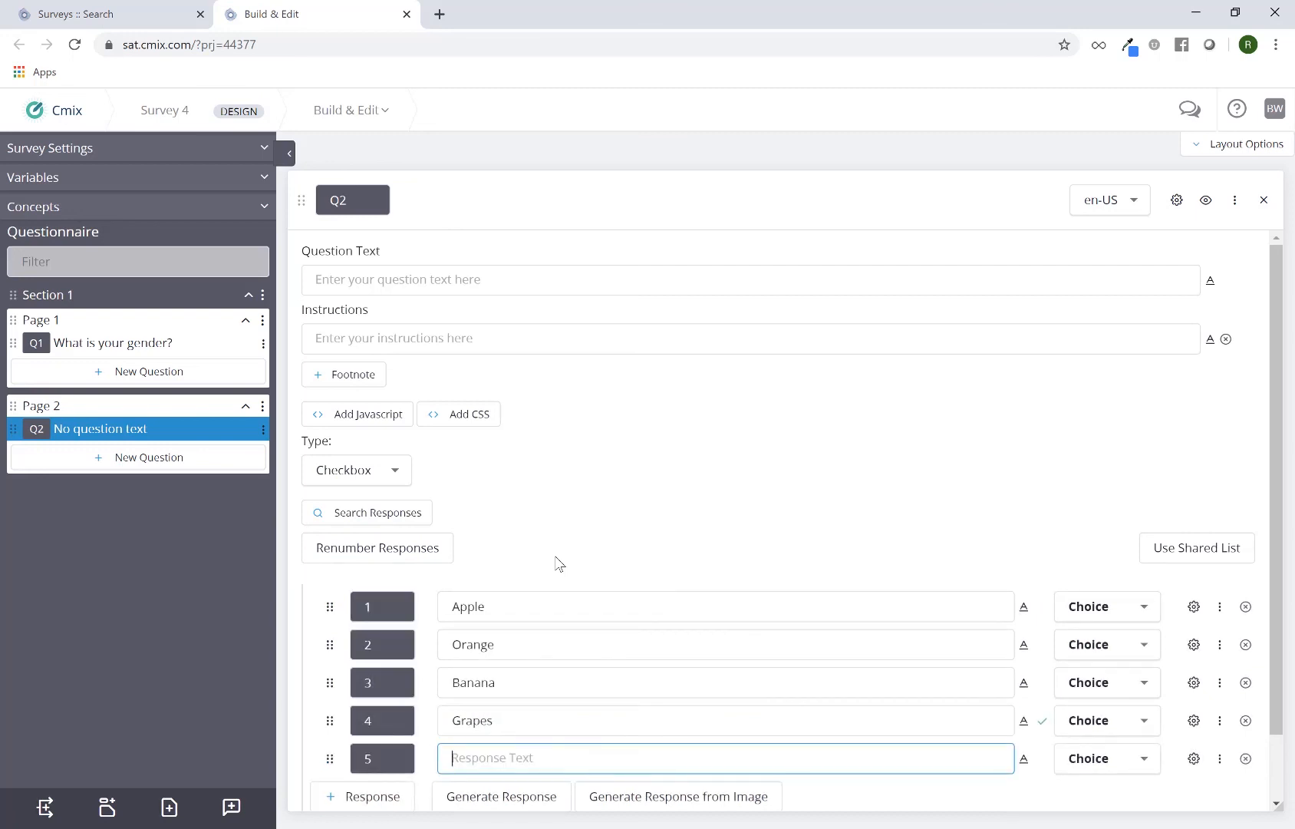
# Enter Other and None as the fifth and sixth responses of Q2
pyautogui.write('Other')
pyautogui.press('Return')
pyautogui.write('No')
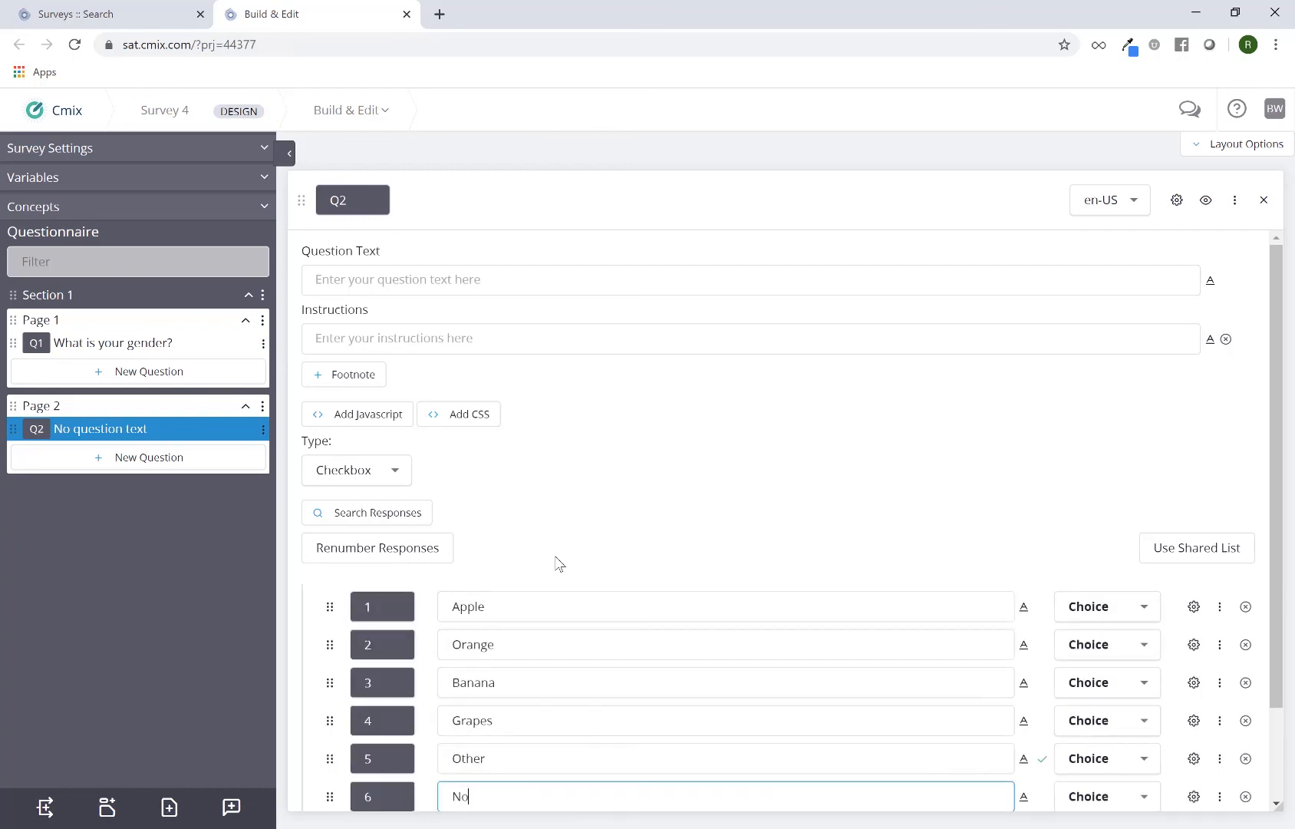
pyautogui.write('ne')
pyautogui.click(559, 564)
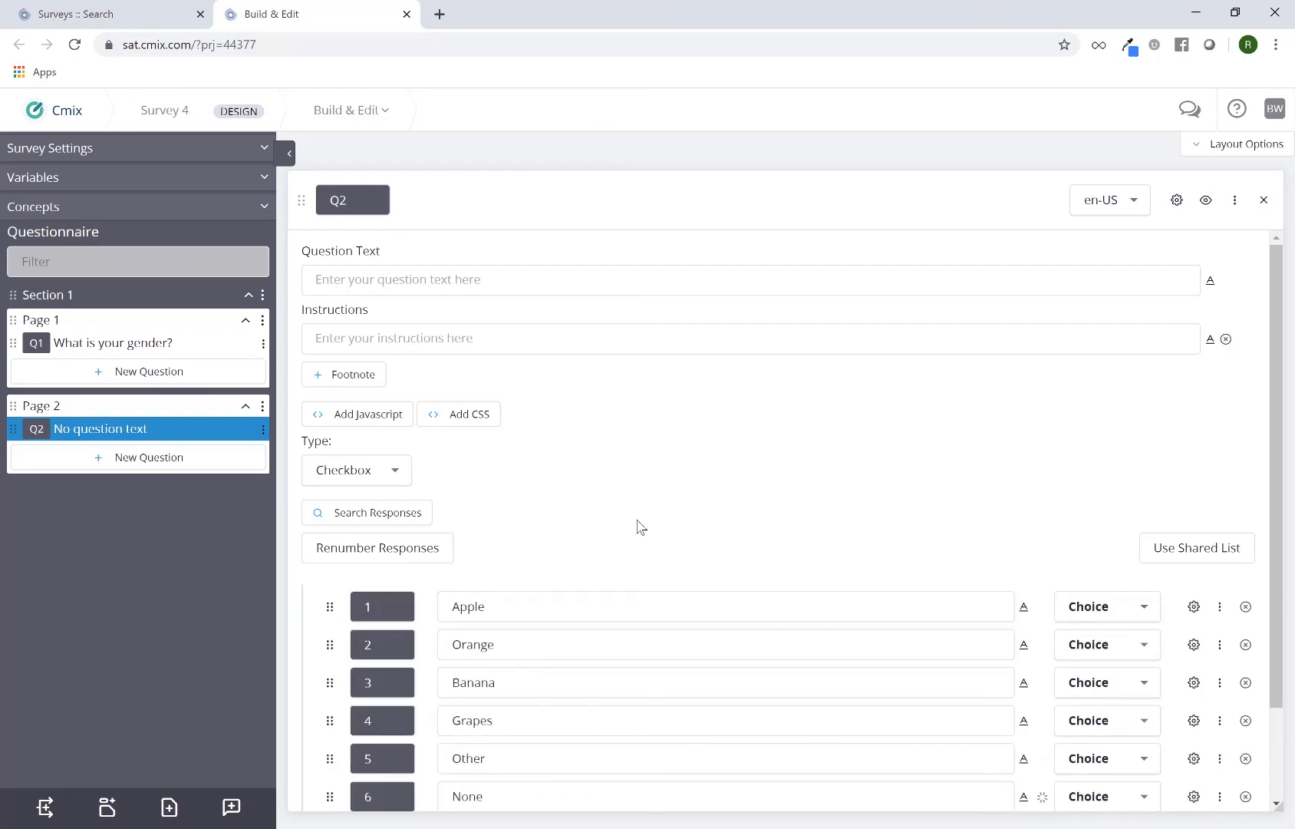
# Turn on Custom Response Order in the settings of question Q2
pyautogui.scroll(-2, 693, 493)
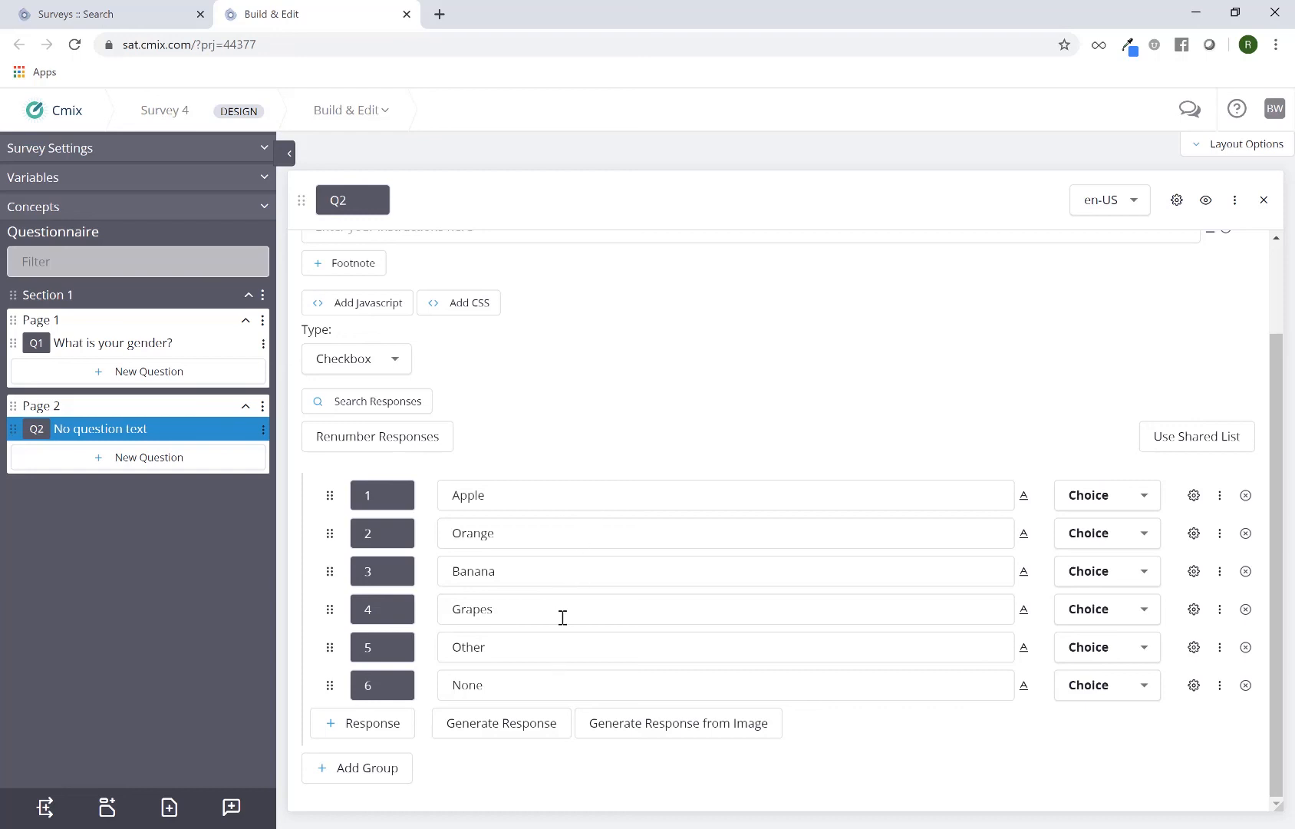
pyautogui.click(1177, 201)
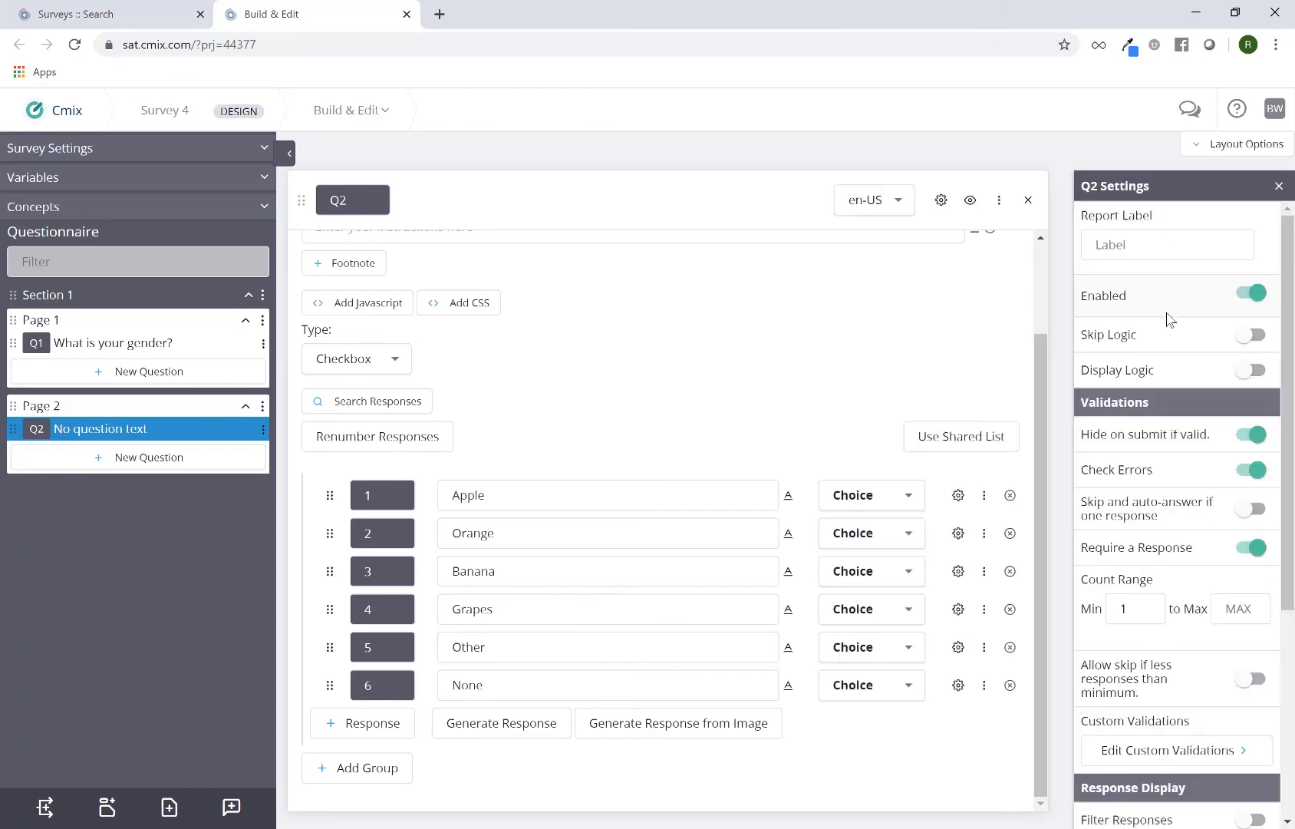
pyautogui.scroll(-4, 1168, 323)
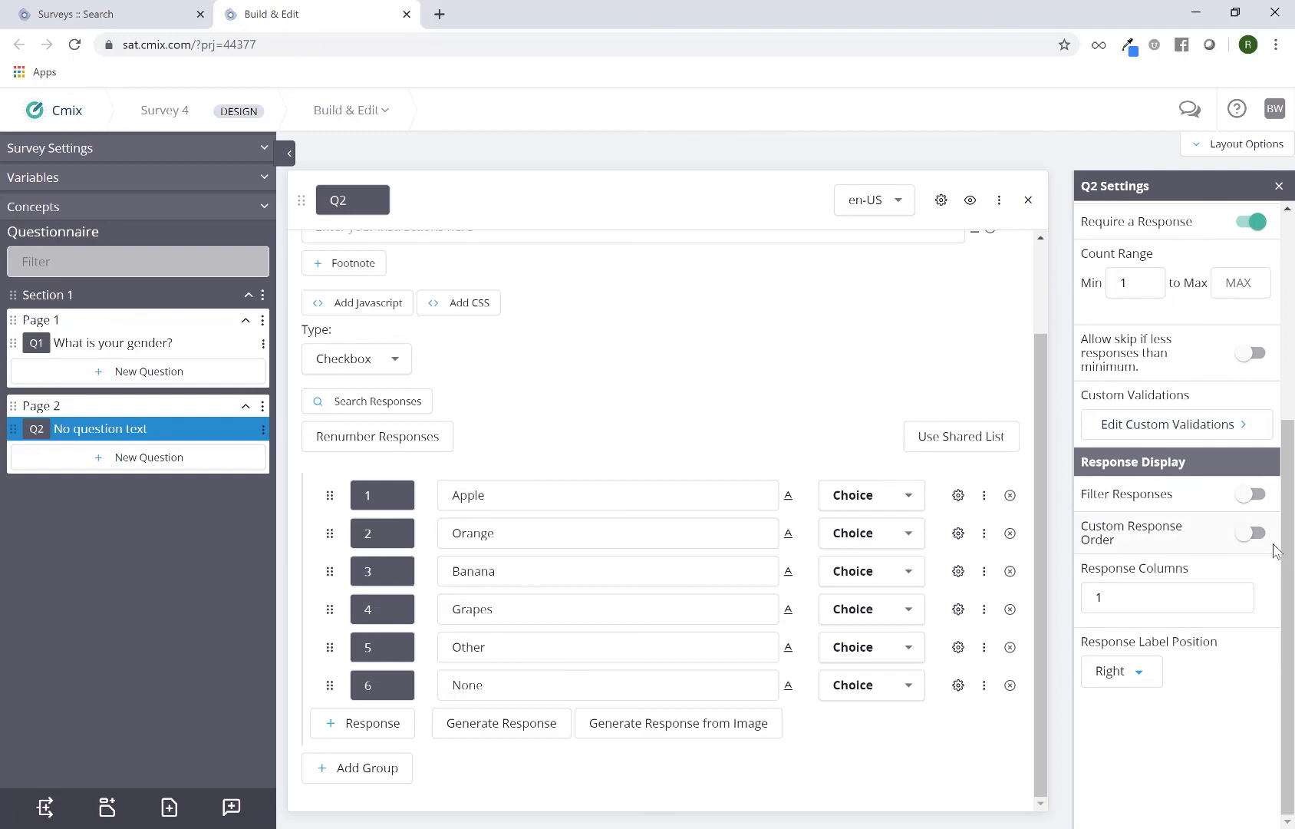
pyautogui.click(1248, 533)
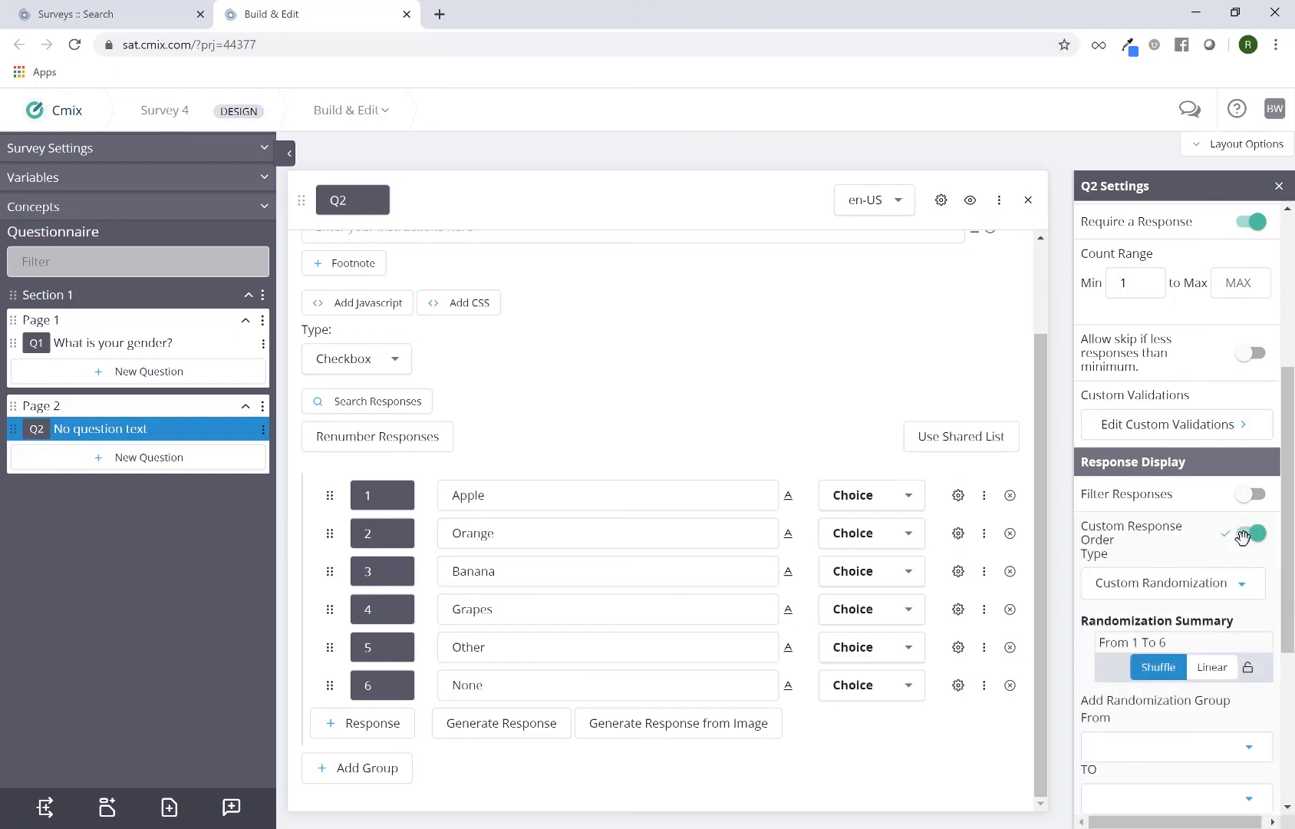
pyautogui.scroll(-3, 1193, 524)
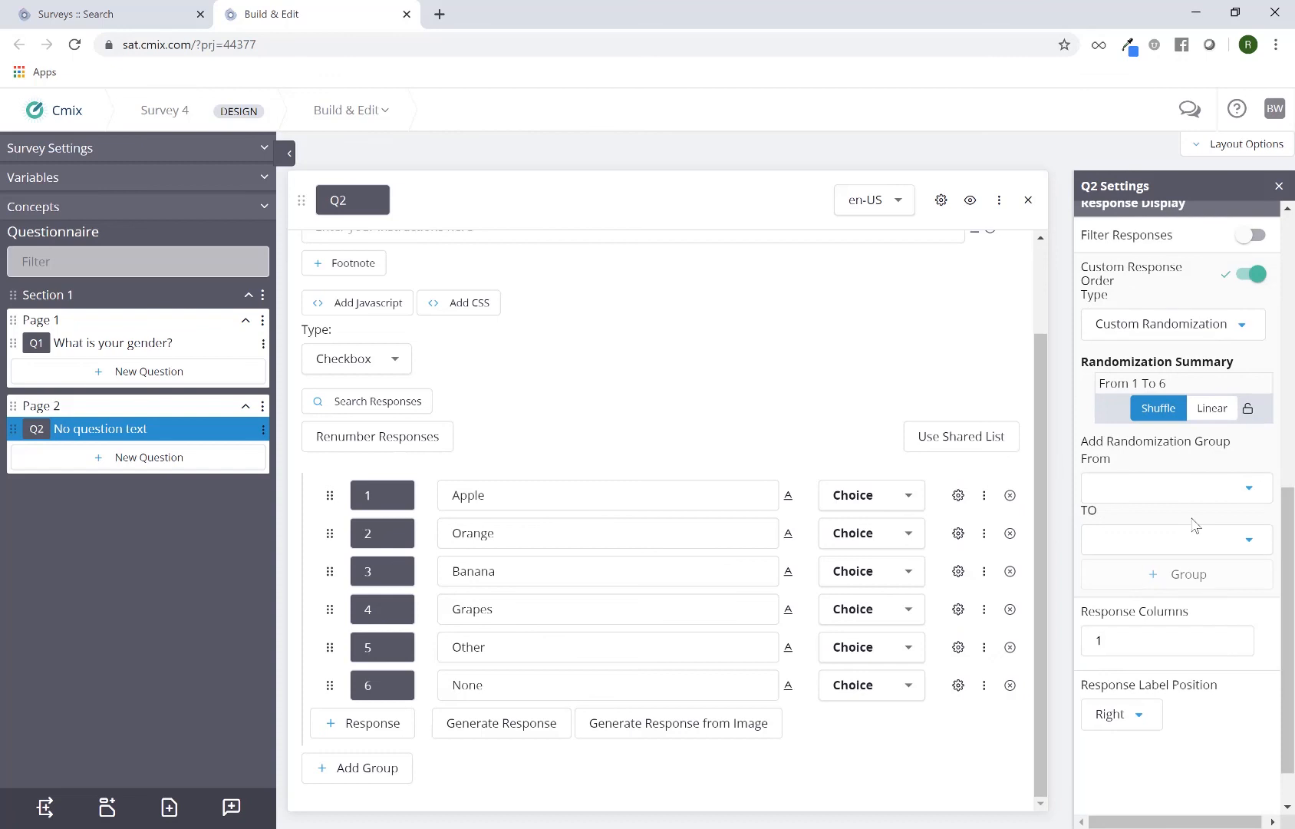
pyautogui.scroll(1, 1194, 524)
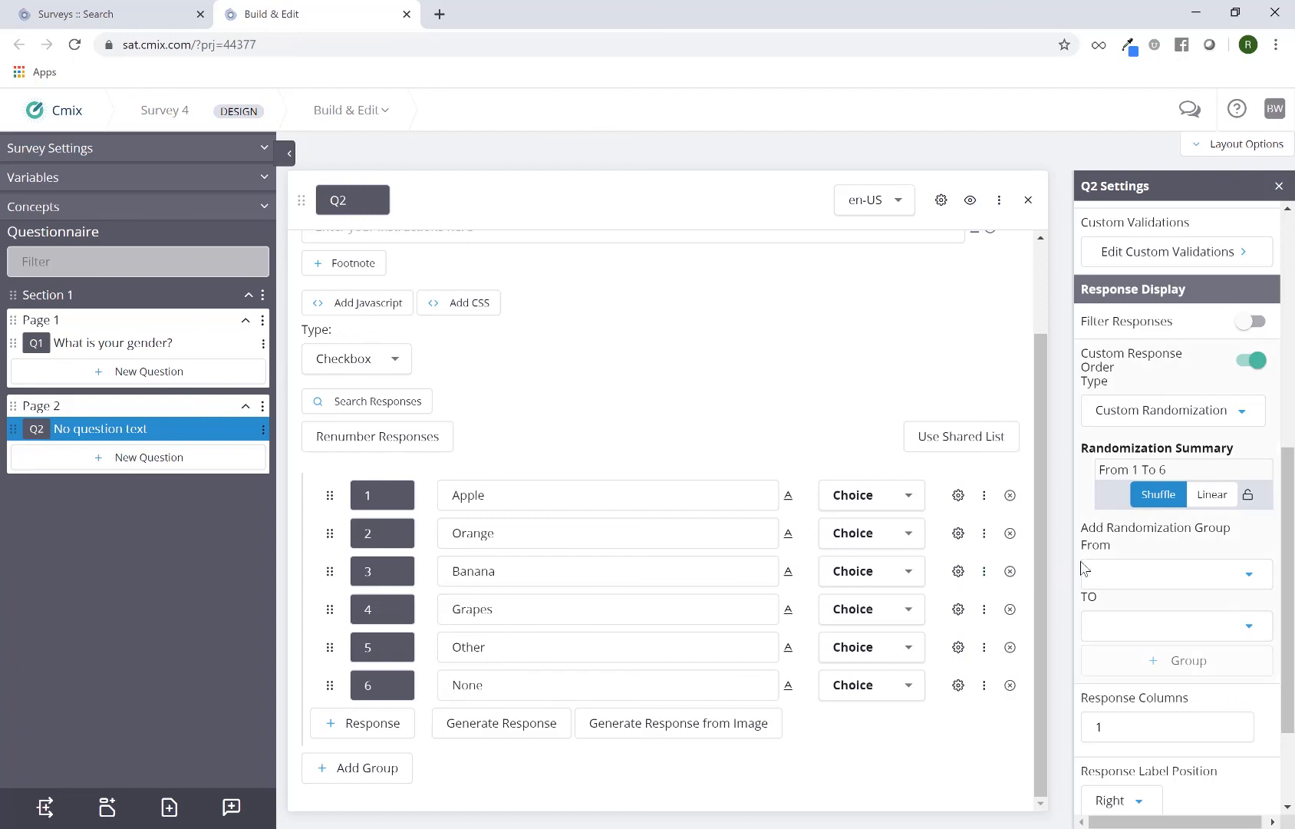
# Add a randomization group from response 5 to 6, set it to Linear and lock its position
pyautogui.doubleClick(1089, 527)
pyautogui.moveTo(1129, 527); pyautogui.dragTo(1247, 535)
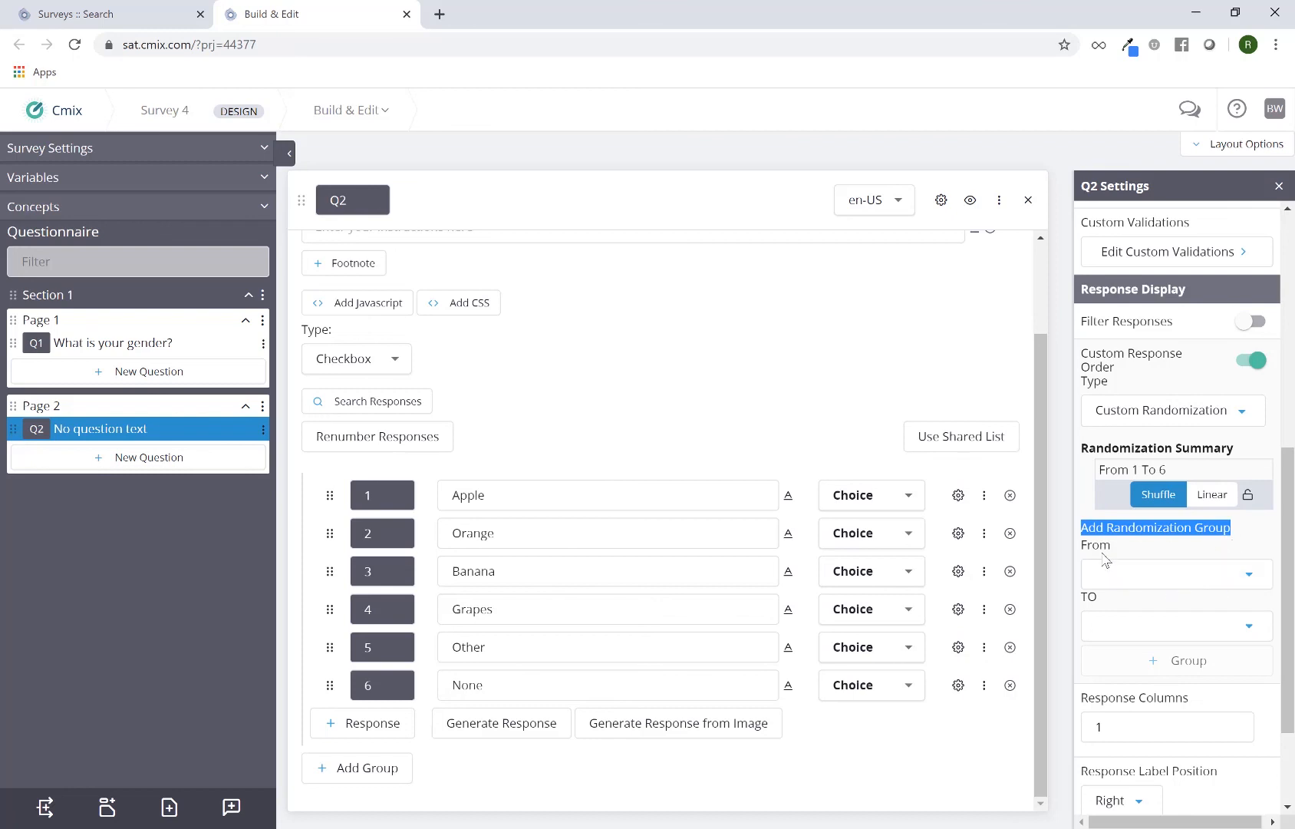
pyautogui.click(1111, 575)
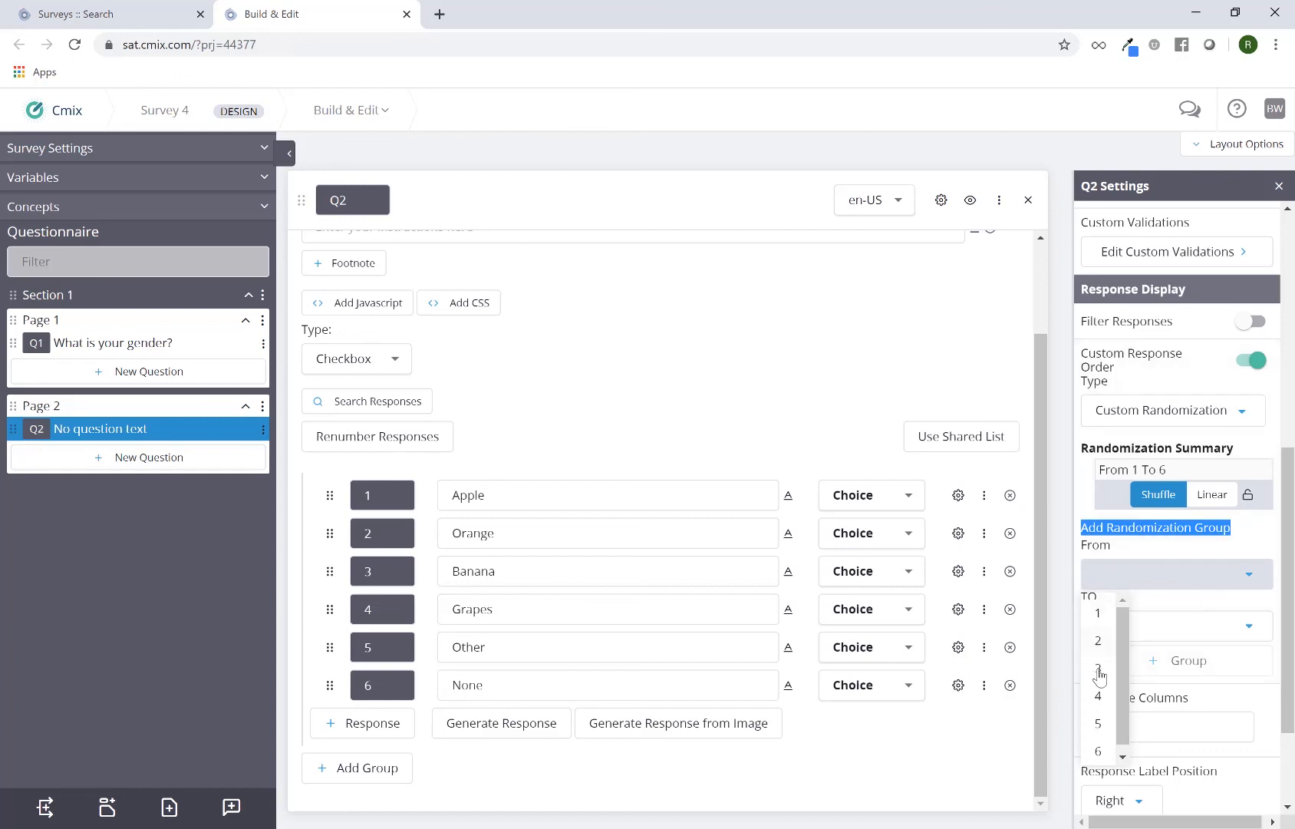
pyautogui.click(1109, 727)
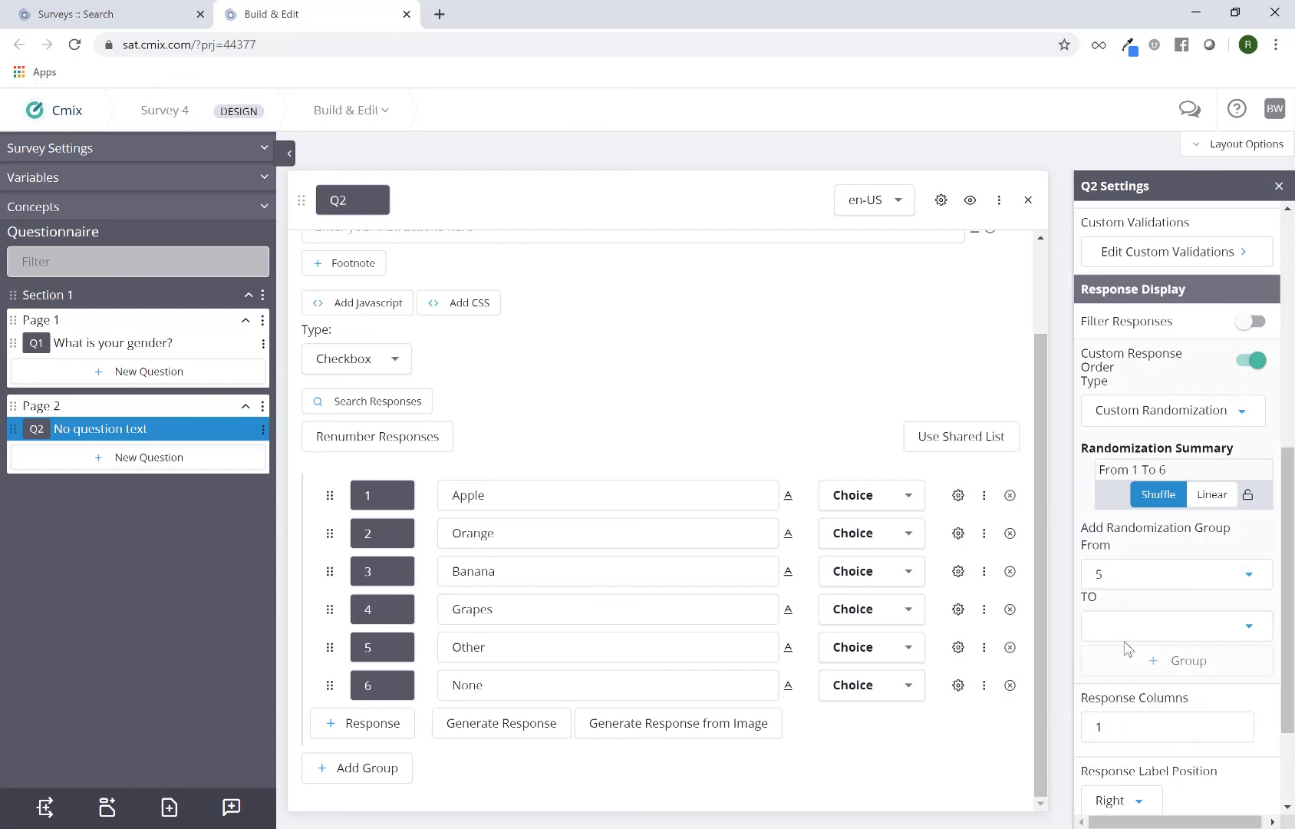
pyautogui.click(1126, 637)
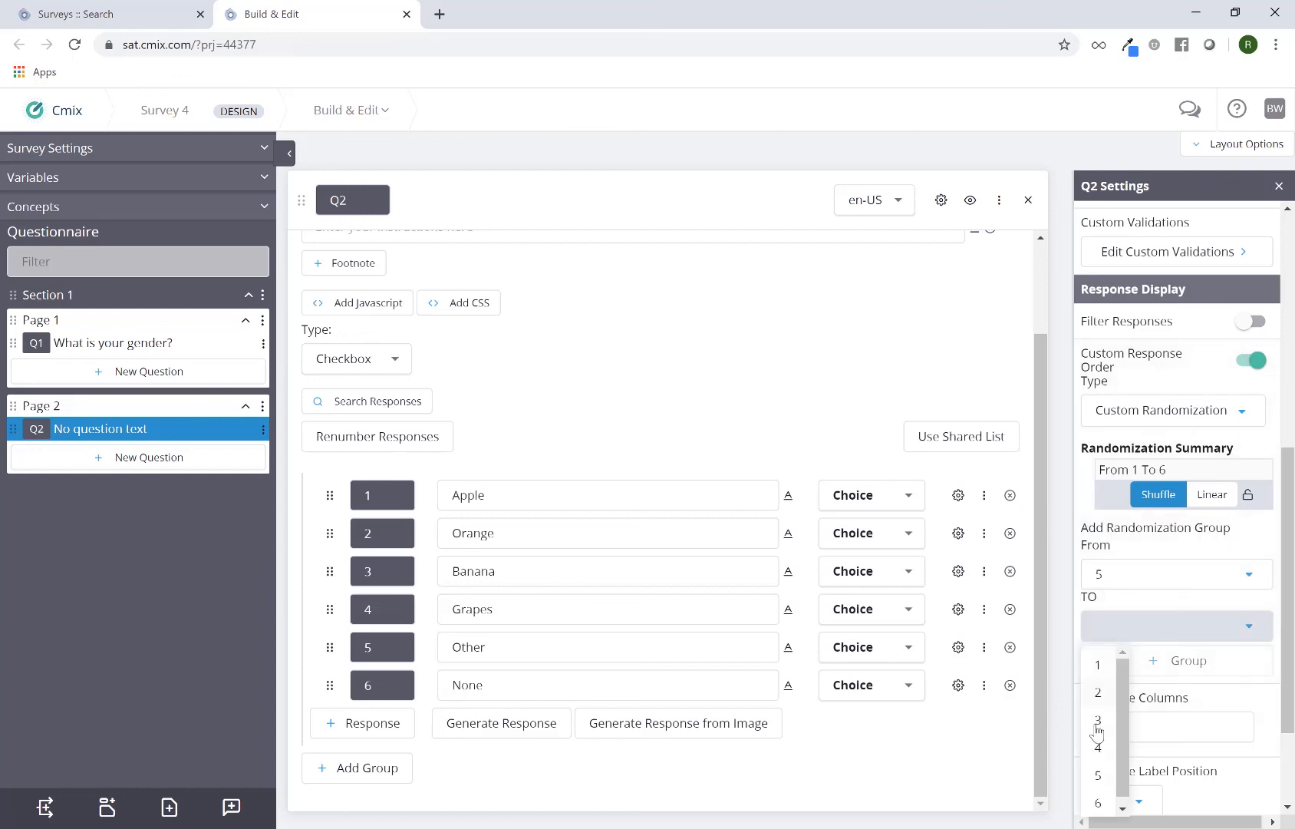
pyautogui.click(1105, 798)
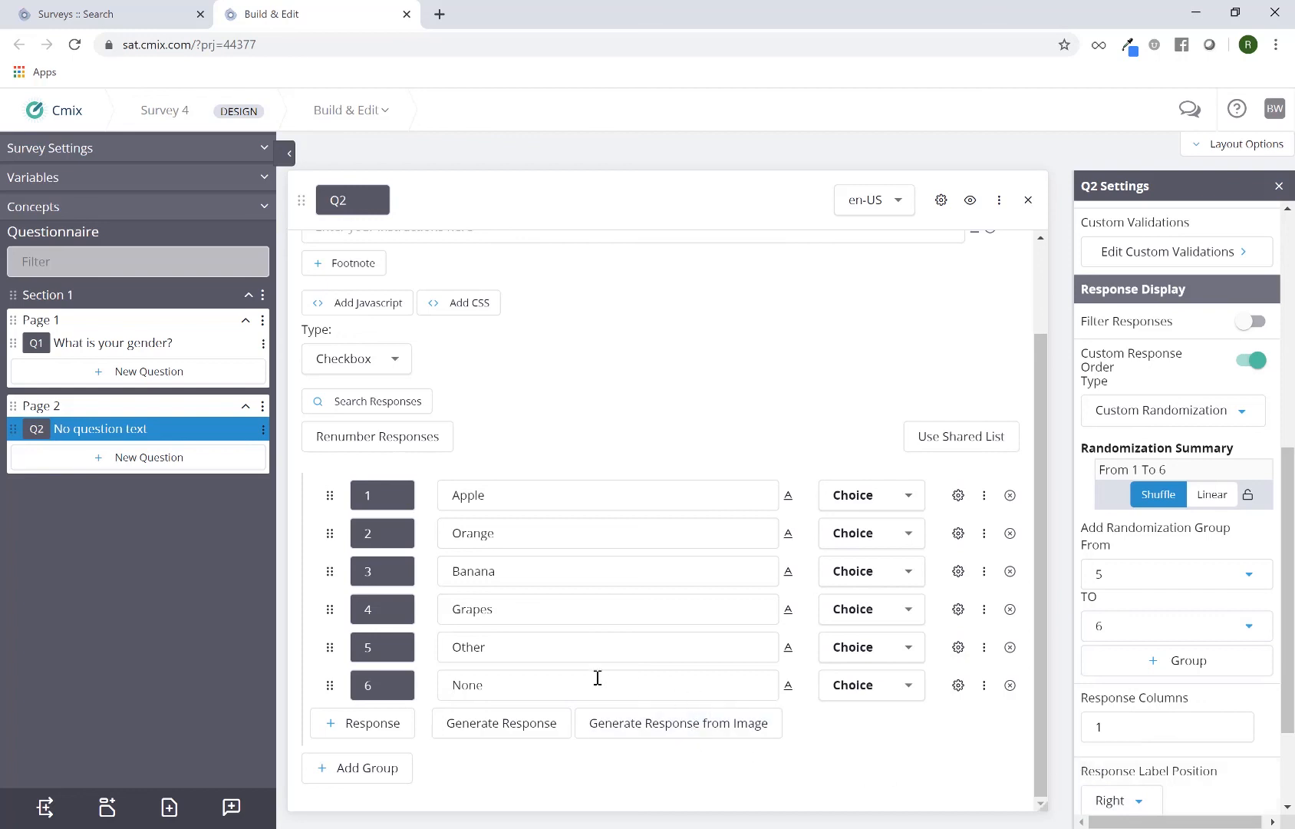
pyautogui.click(1211, 663)
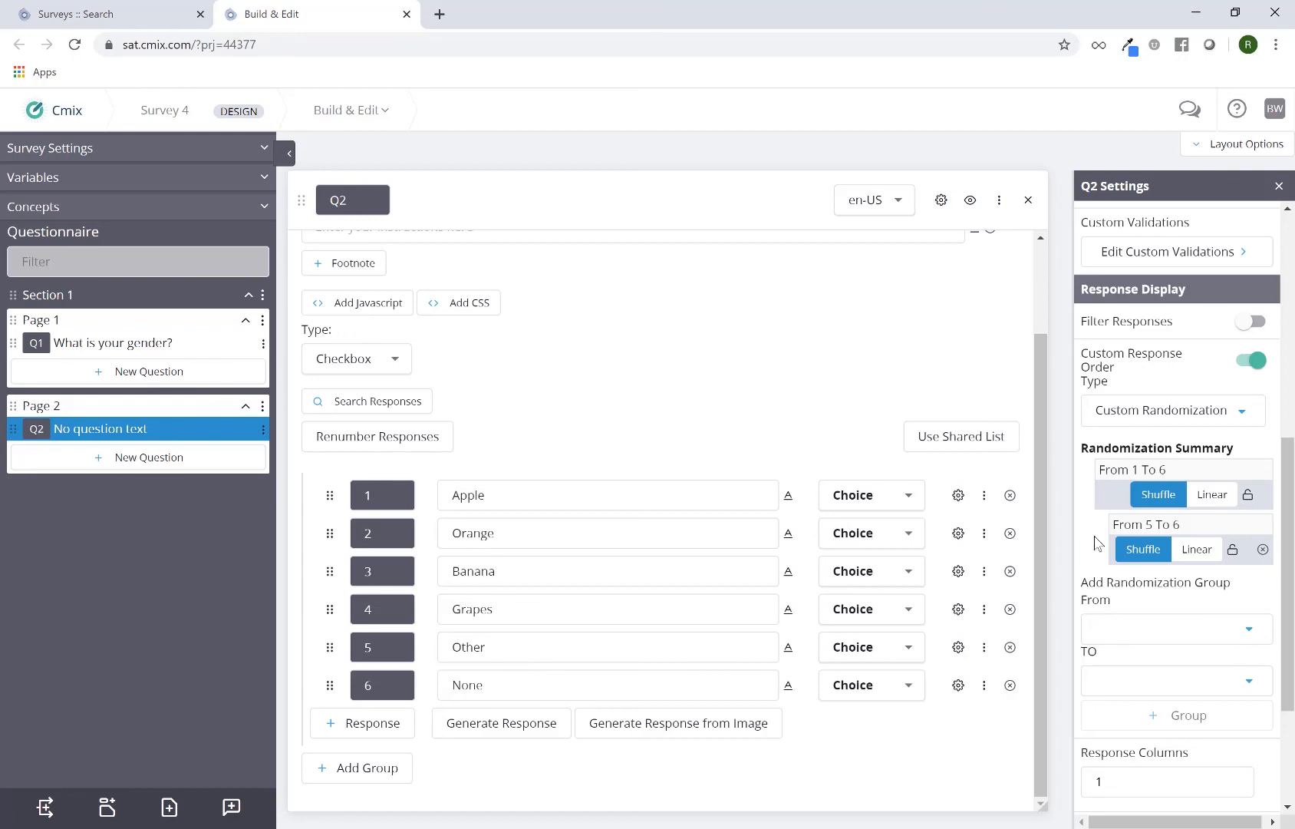
pyautogui.click(1187, 557)
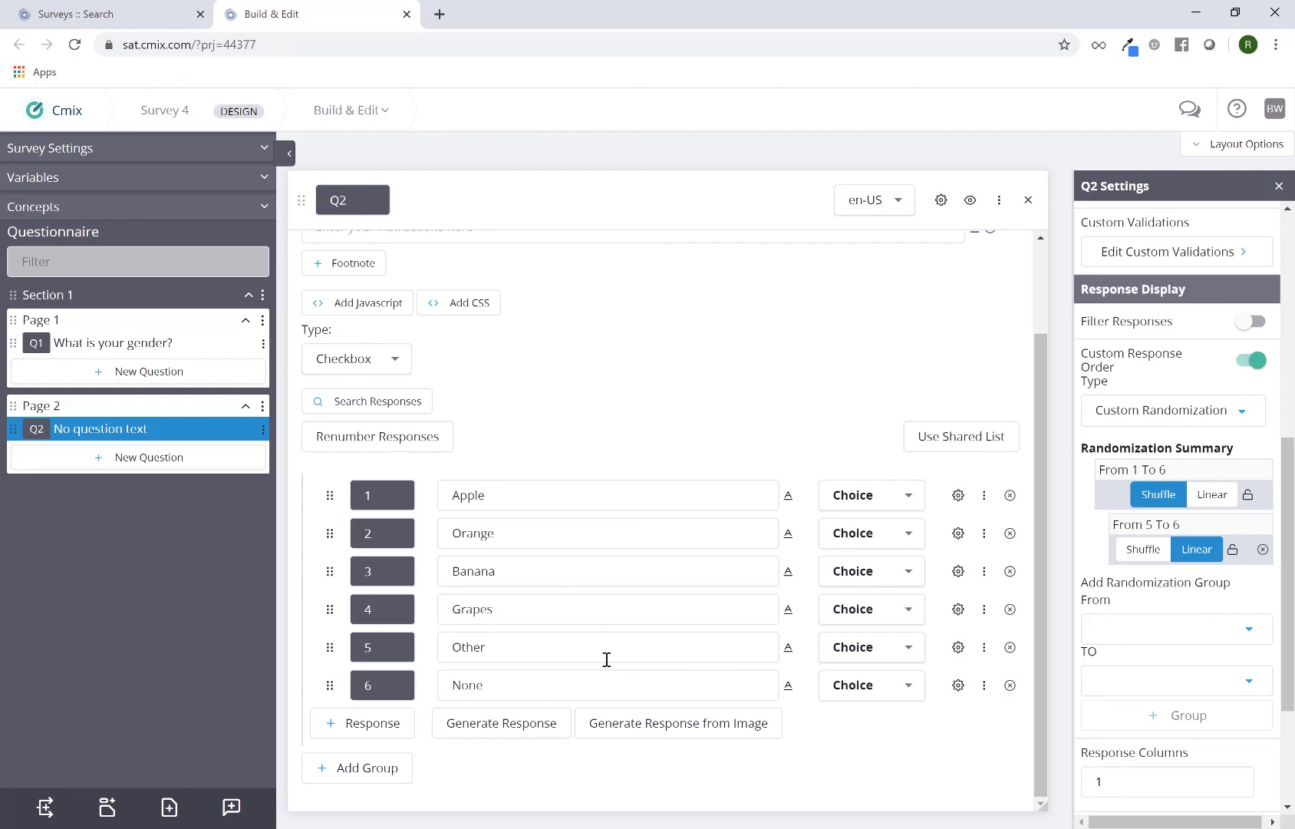
pyautogui.click(1232, 552)
# Add a randomization group from response 1 to 3
pyautogui.click(1129, 634)
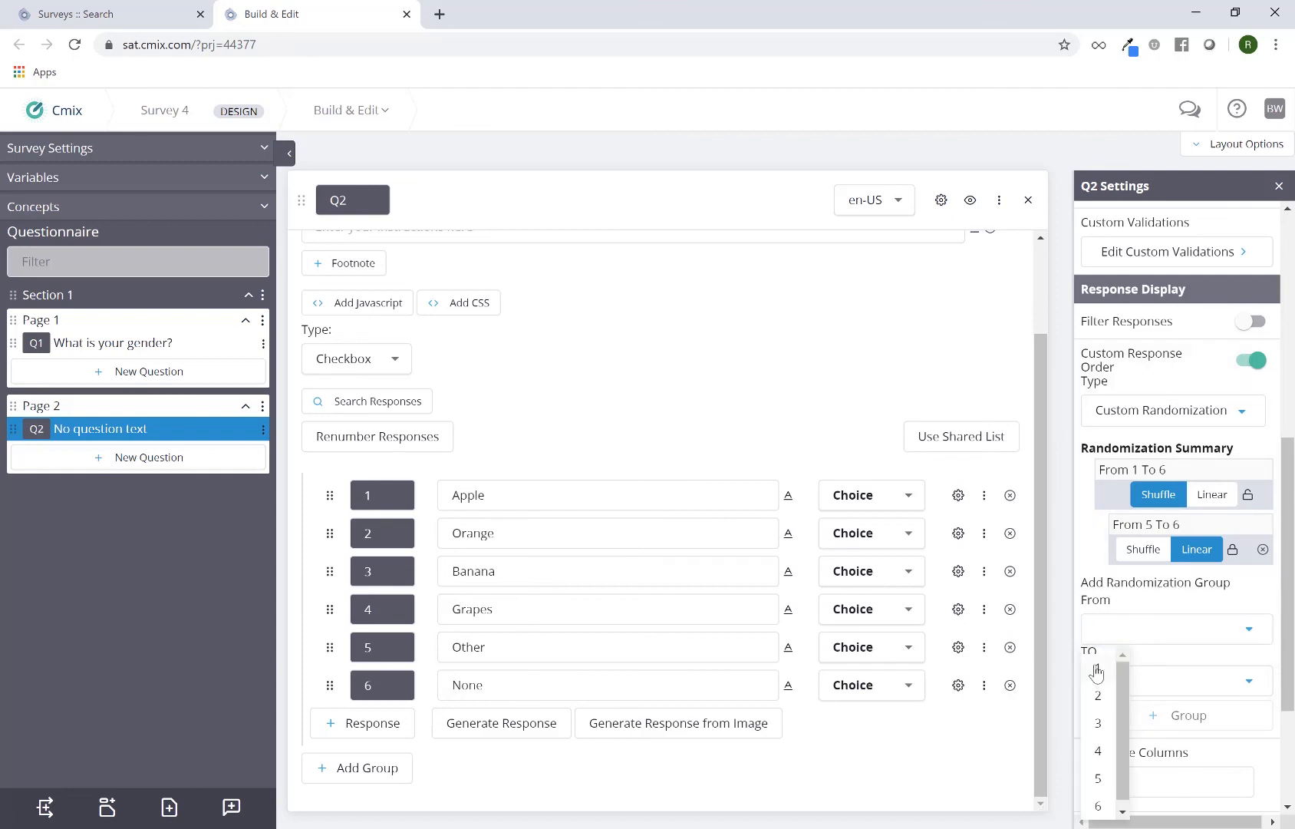
pyautogui.click(1102, 677)
pyautogui.click(1114, 686)
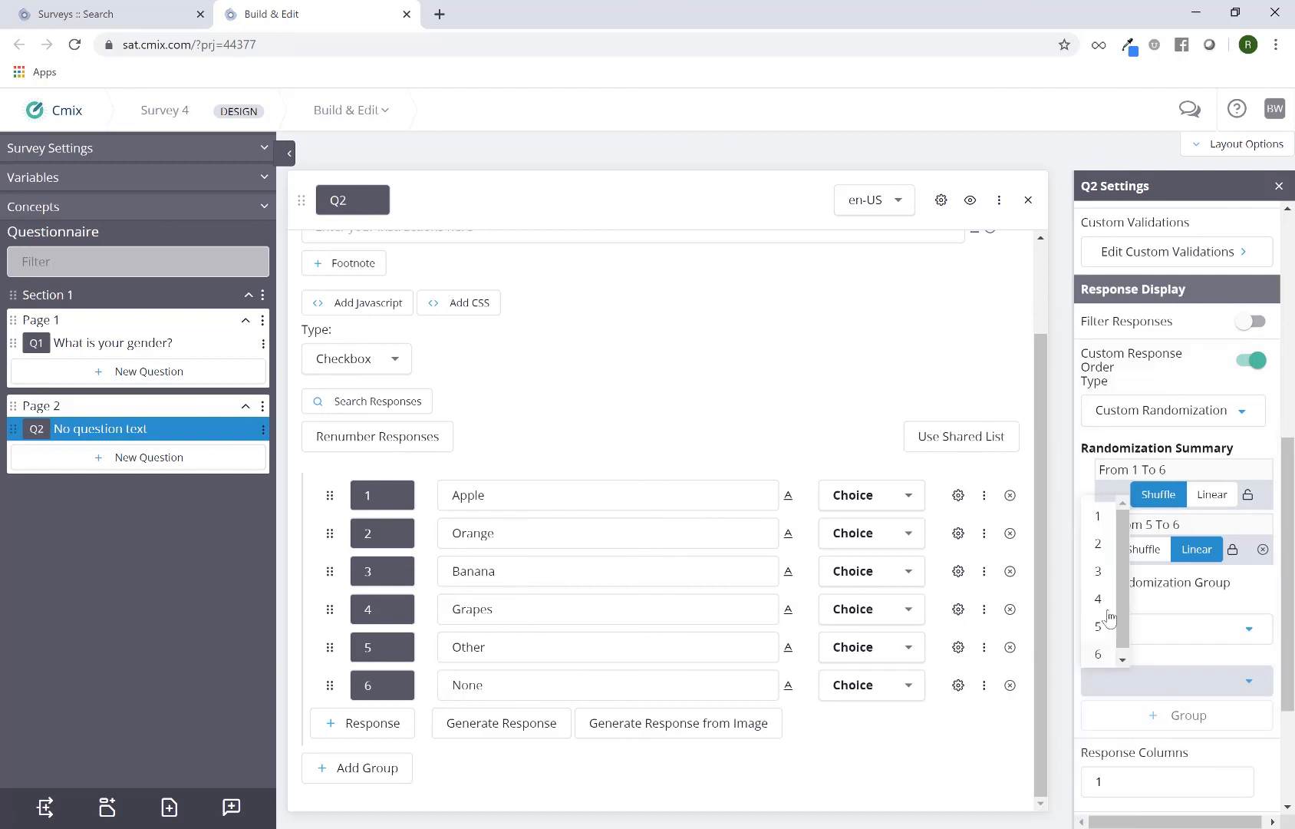
pyautogui.click(1104, 572)
pyautogui.click(1159, 712)
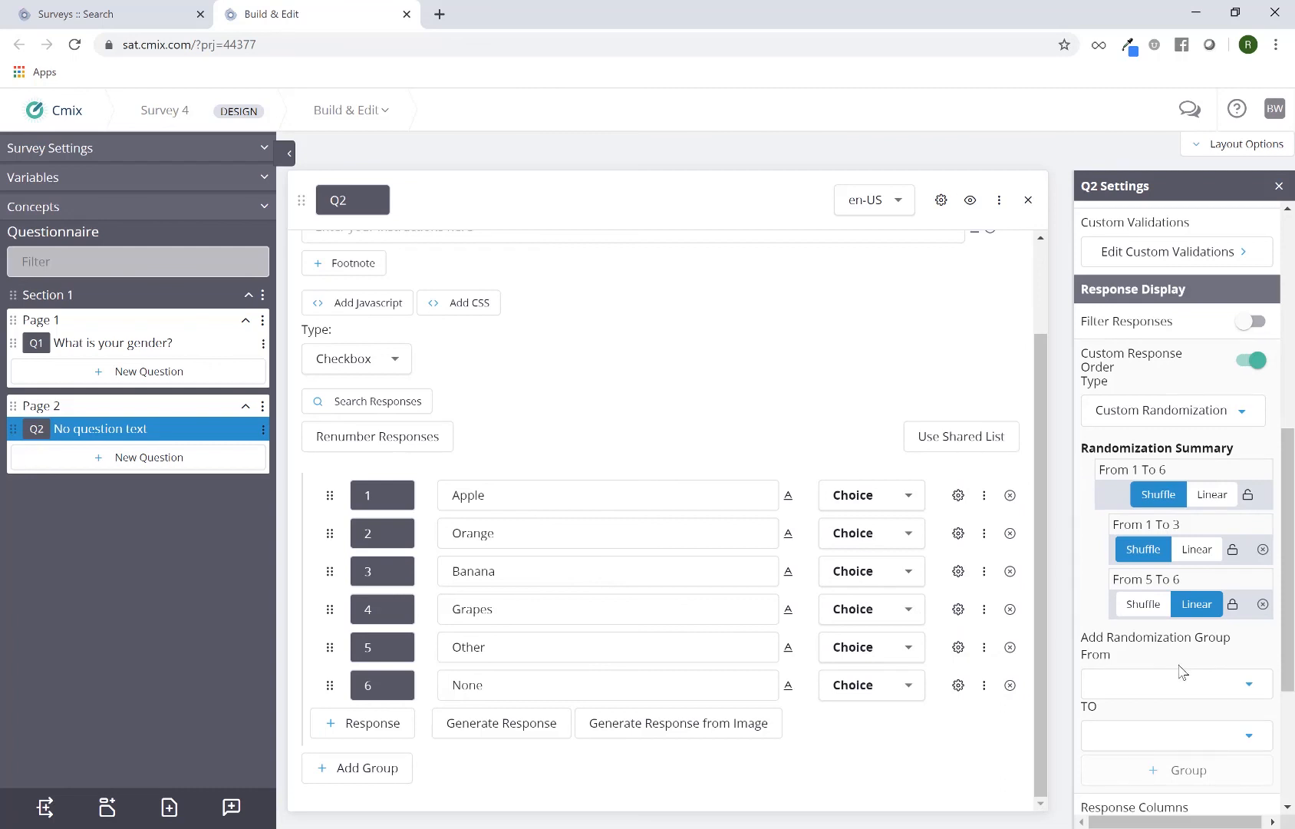
# Add a nested randomization group from response 2 to 3 and set its order to Linear
pyautogui.click(1146, 693)
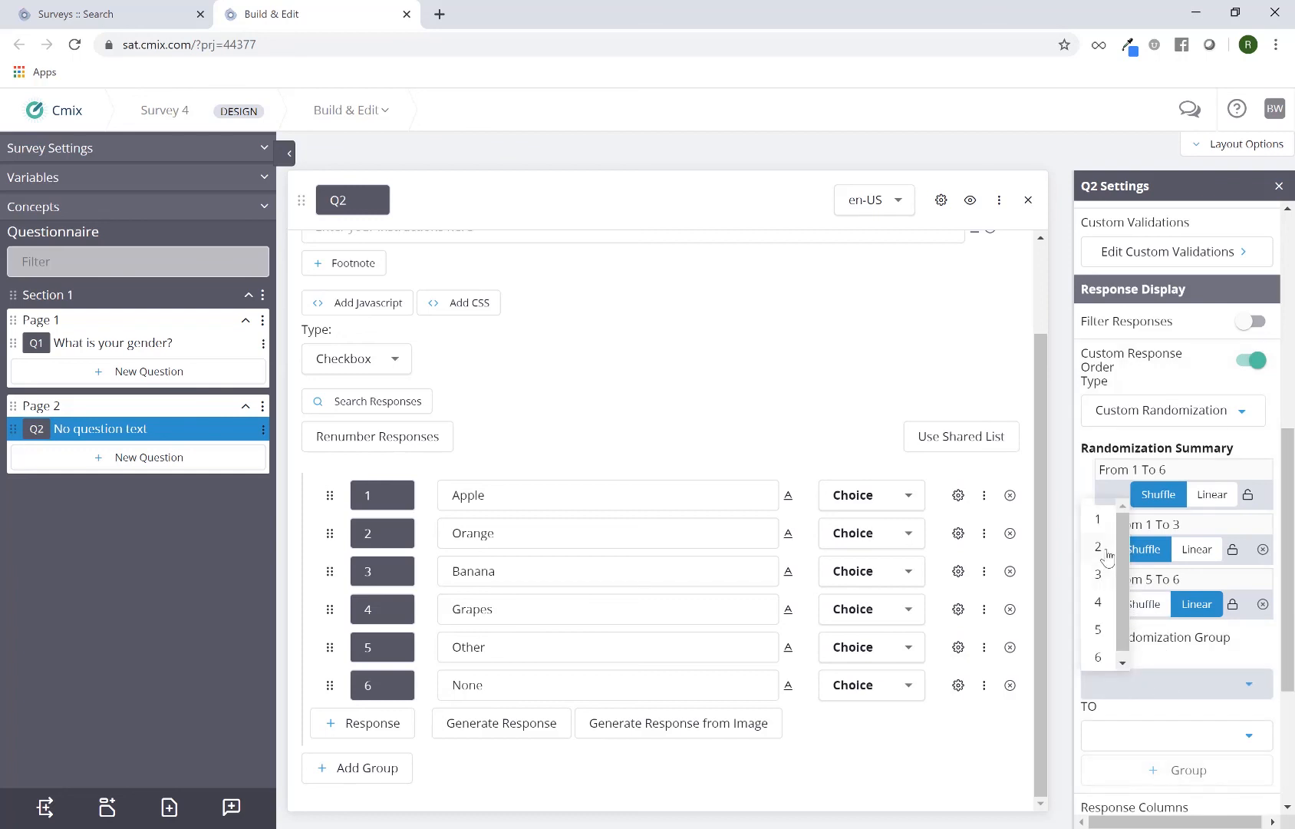
pyautogui.click(1108, 554)
pyautogui.click(1148, 735)
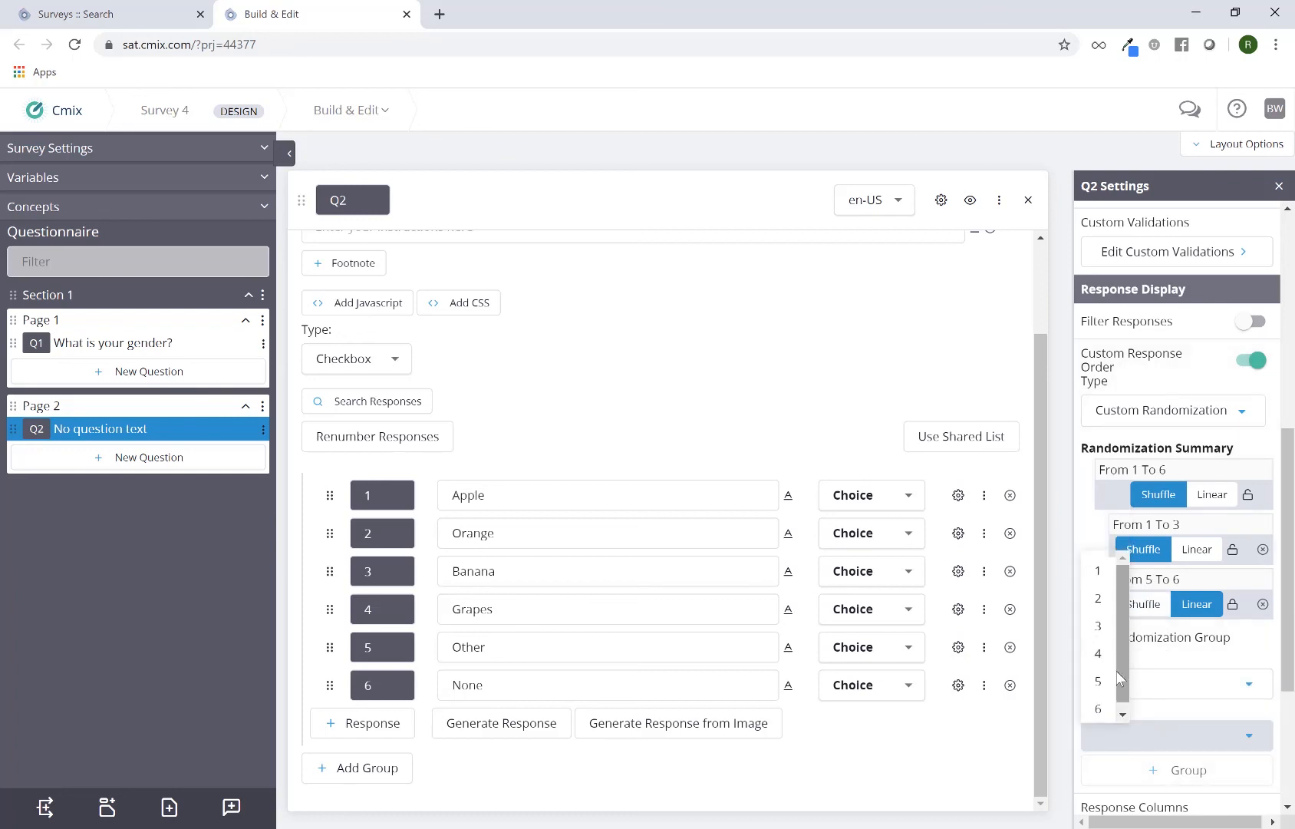
pyautogui.click(1105, 624)
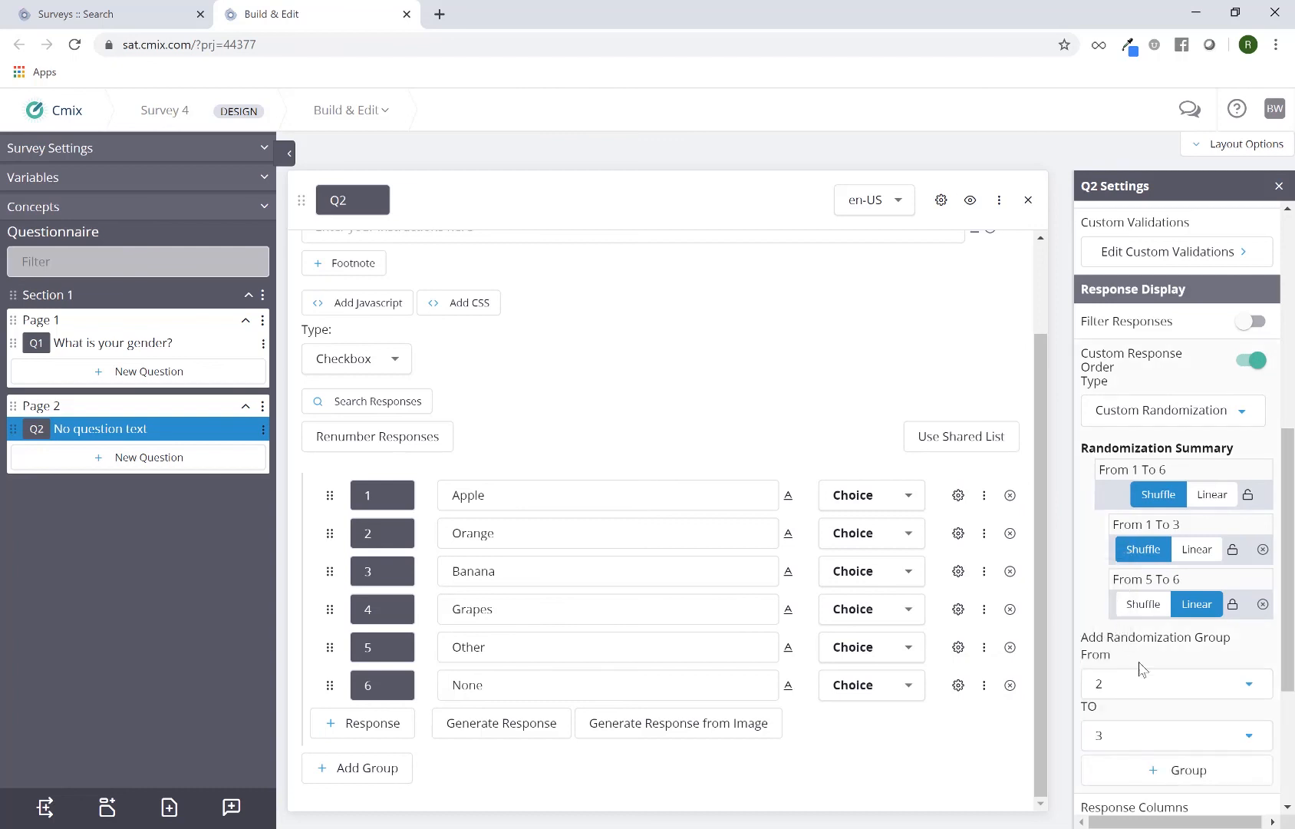
pyautogui.click(1178, 771)
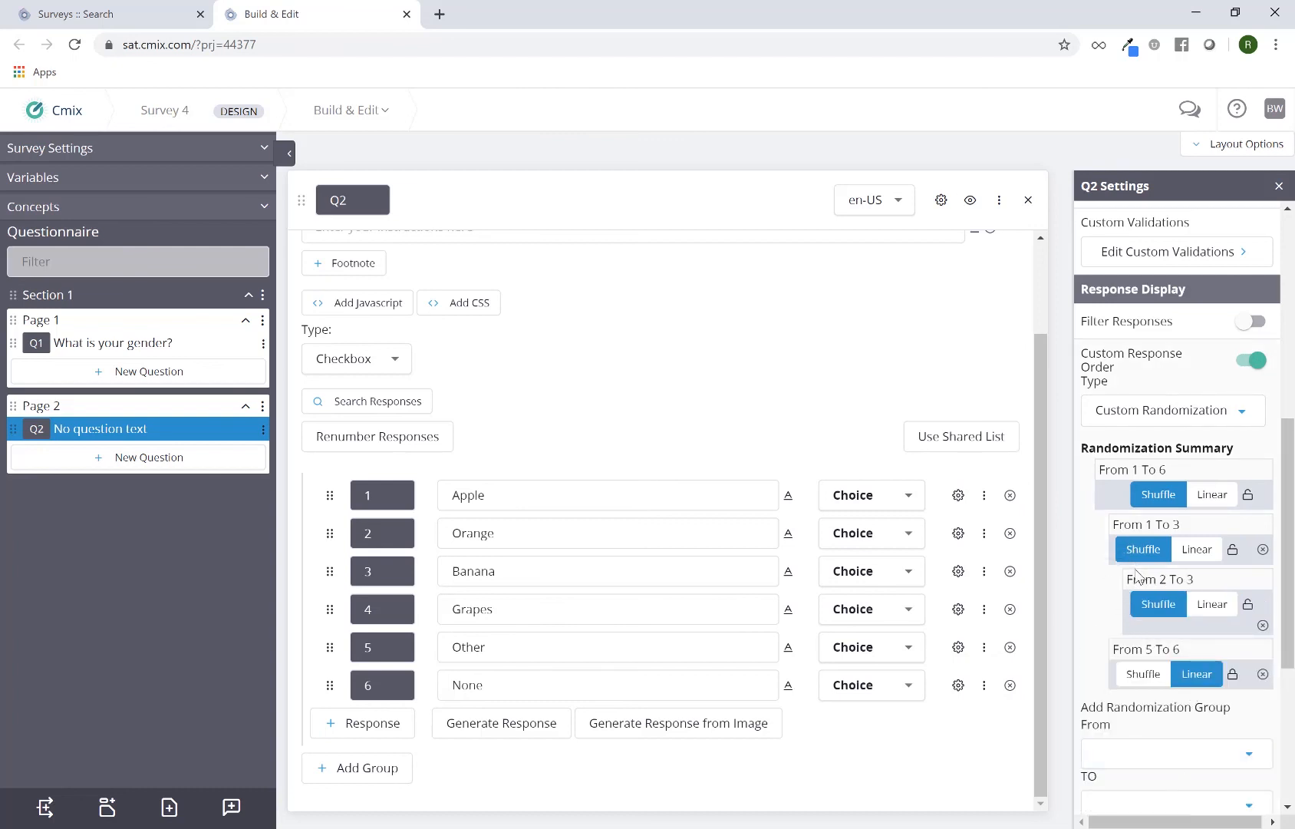
pyautogui.moveTo(1119, 524); pyautogui.dragTo(1215, 522)
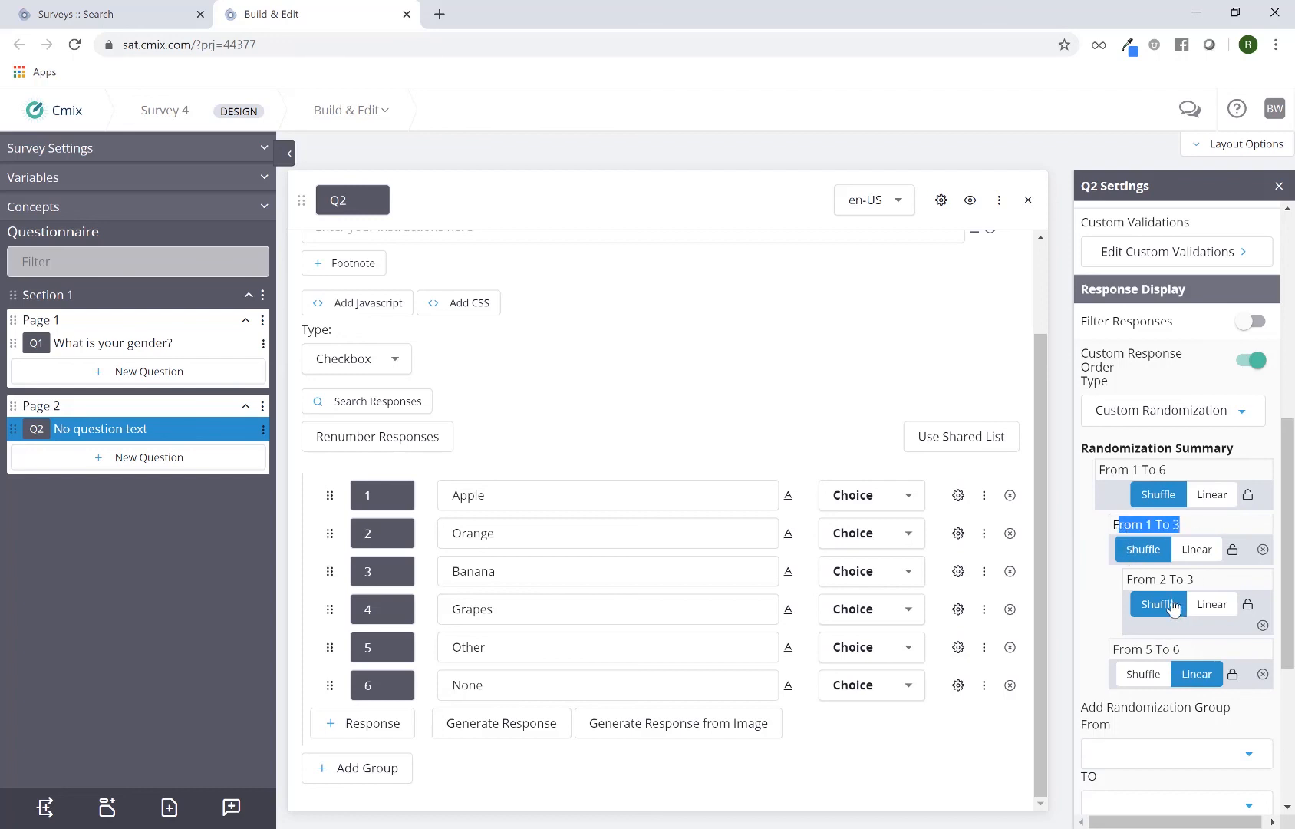
pyautogui.click(1158, 578)
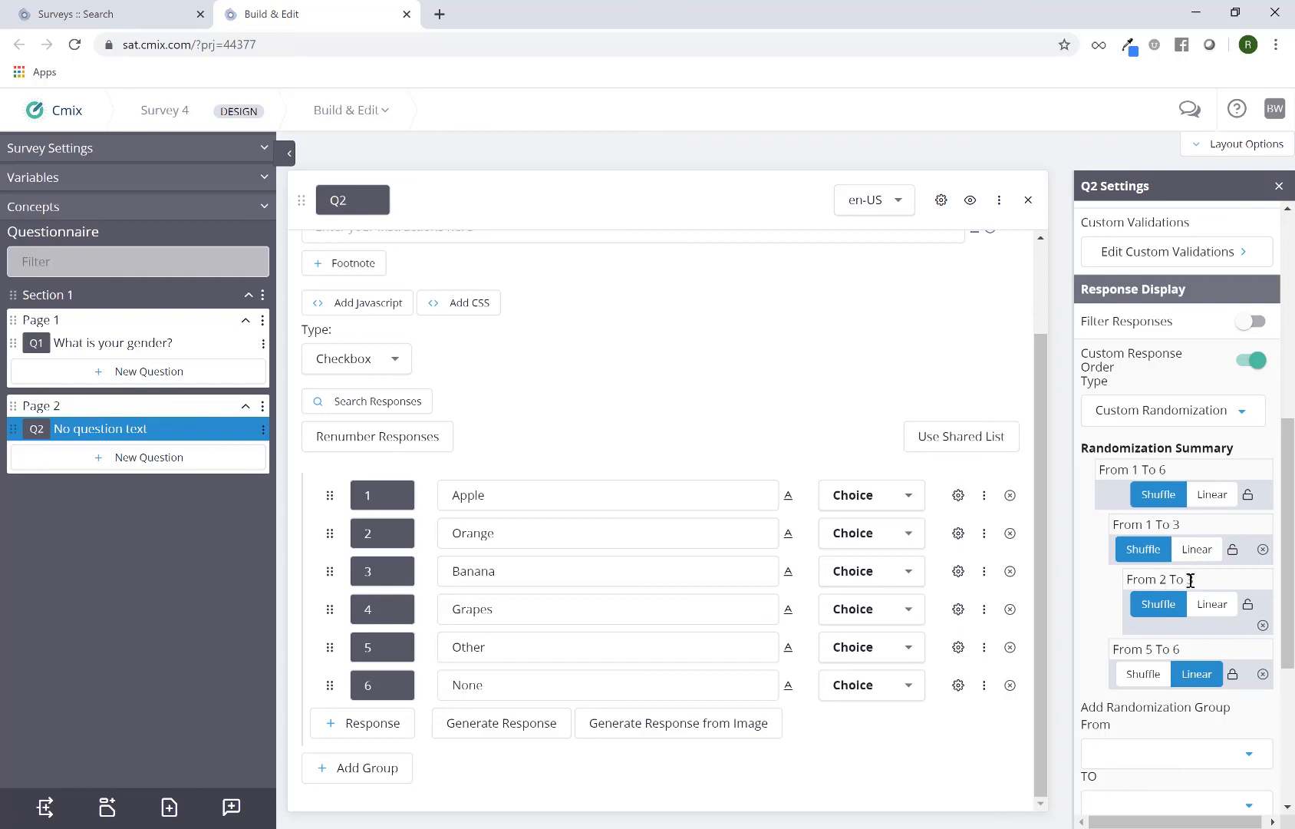
pyautogui.click(1203, 606)
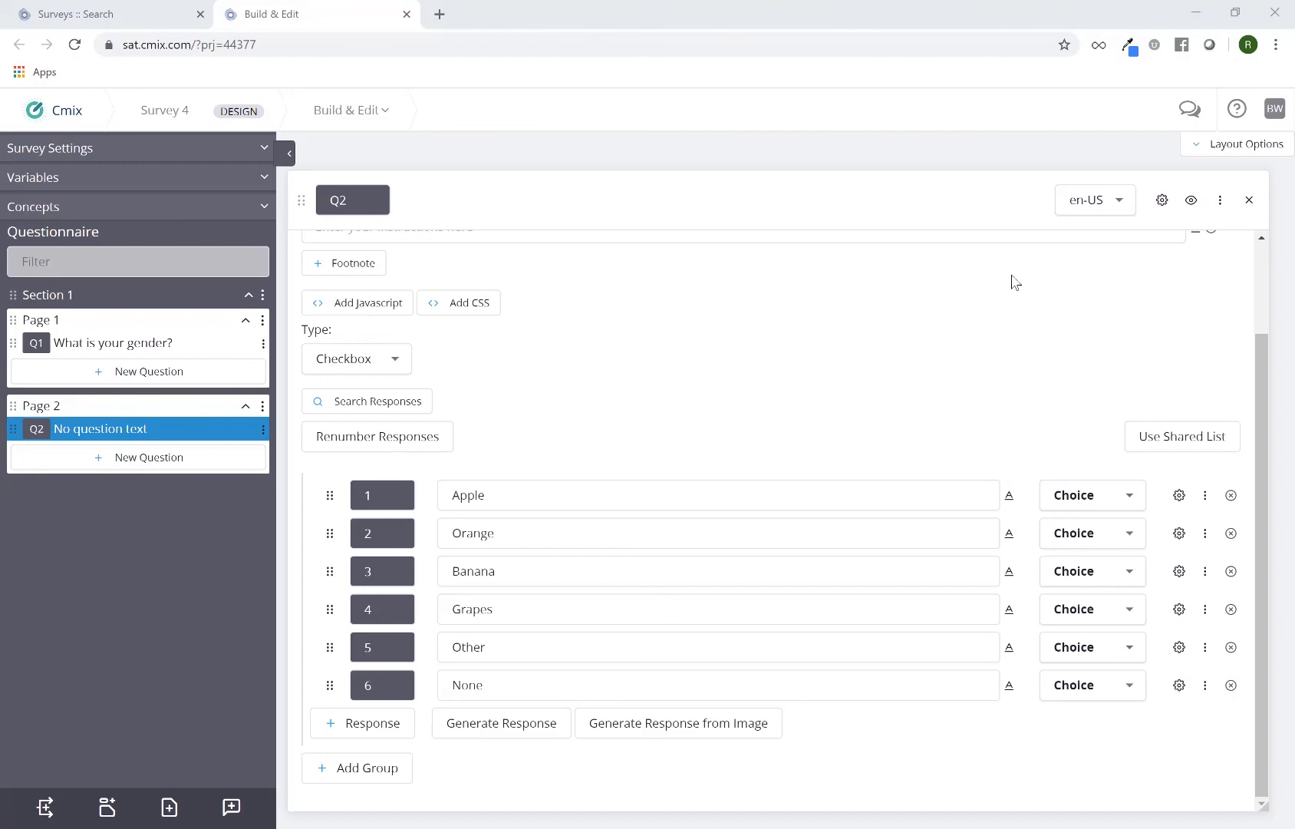
# Turn on Skip Logic for question Q2 with the condition Q1 Equals 1. Male
pyautogui.click(1162, 201)
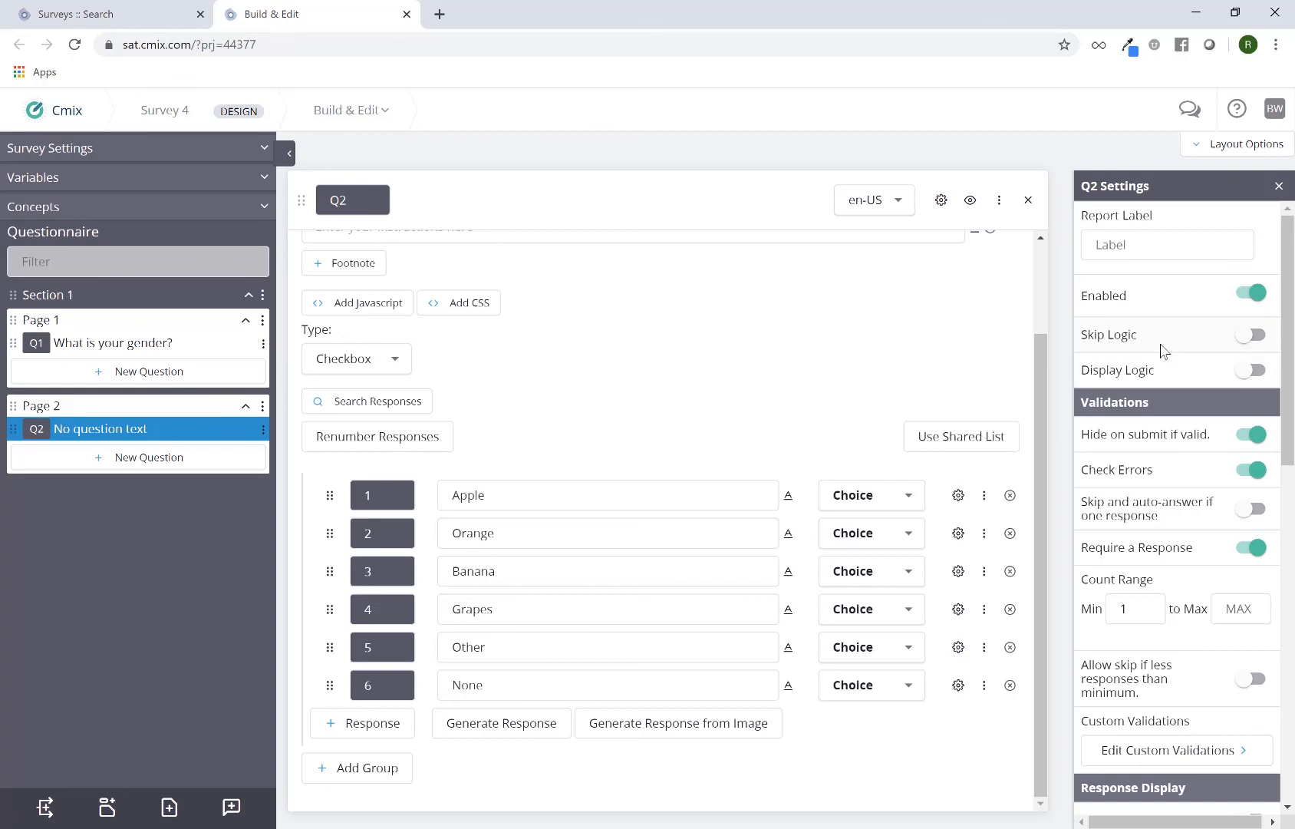
pyautogui.click(1247, 334)
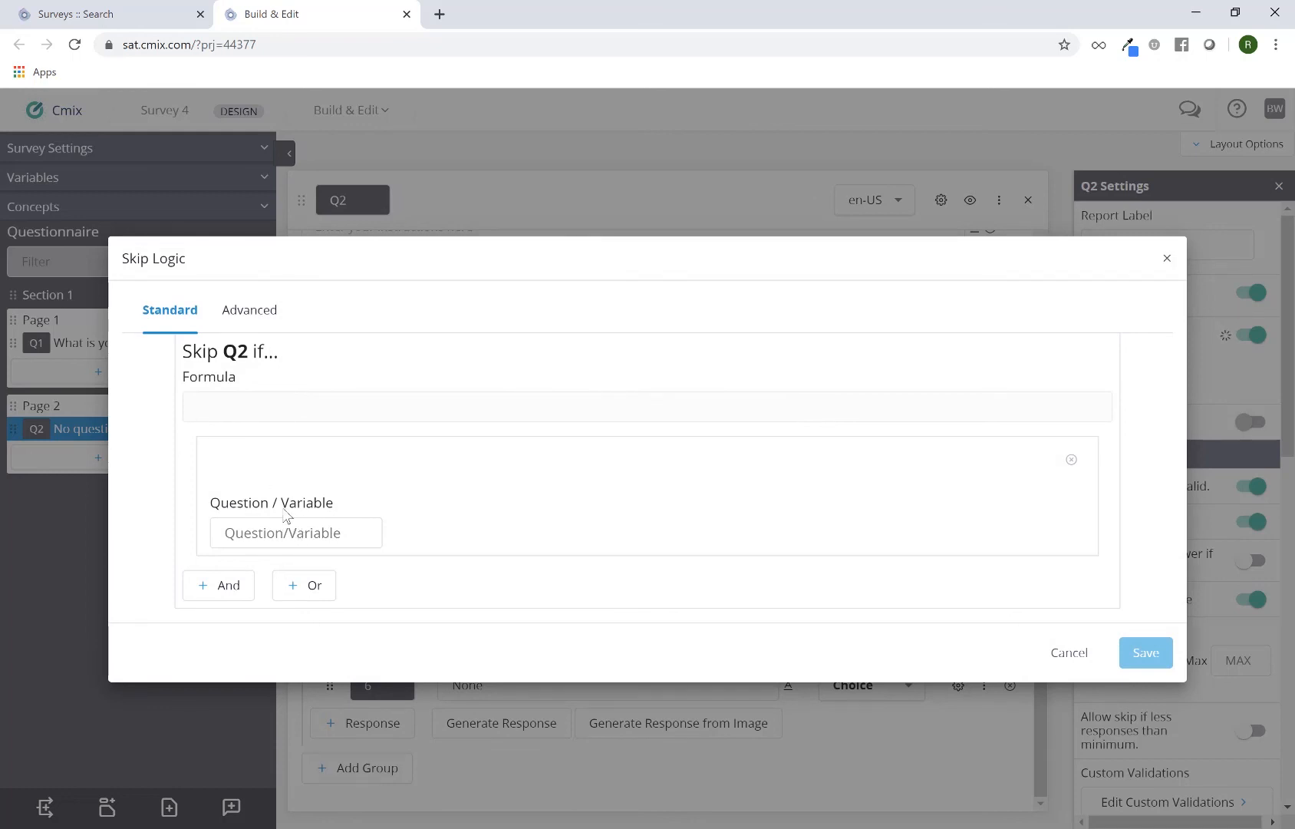
pyautogui.click(322, 536)
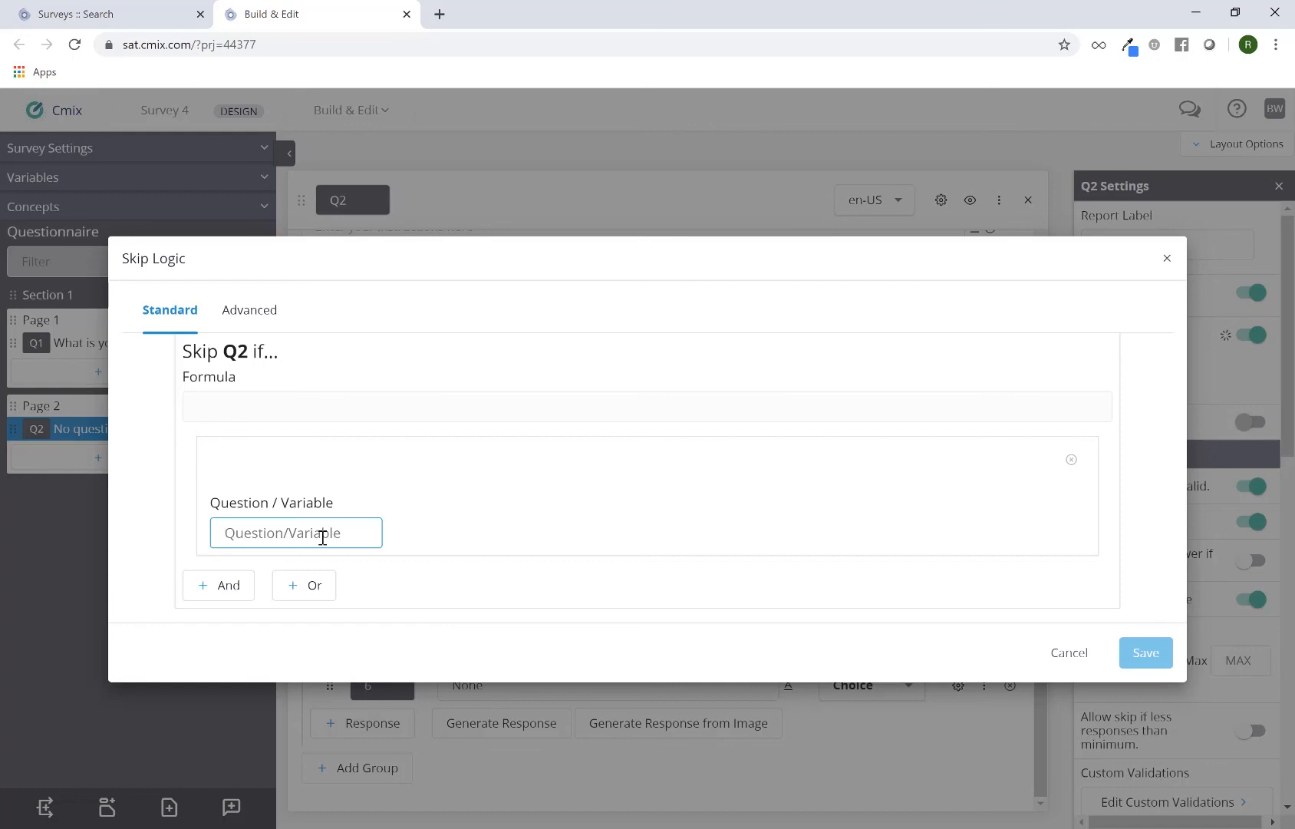
pyautogui.write('q1')
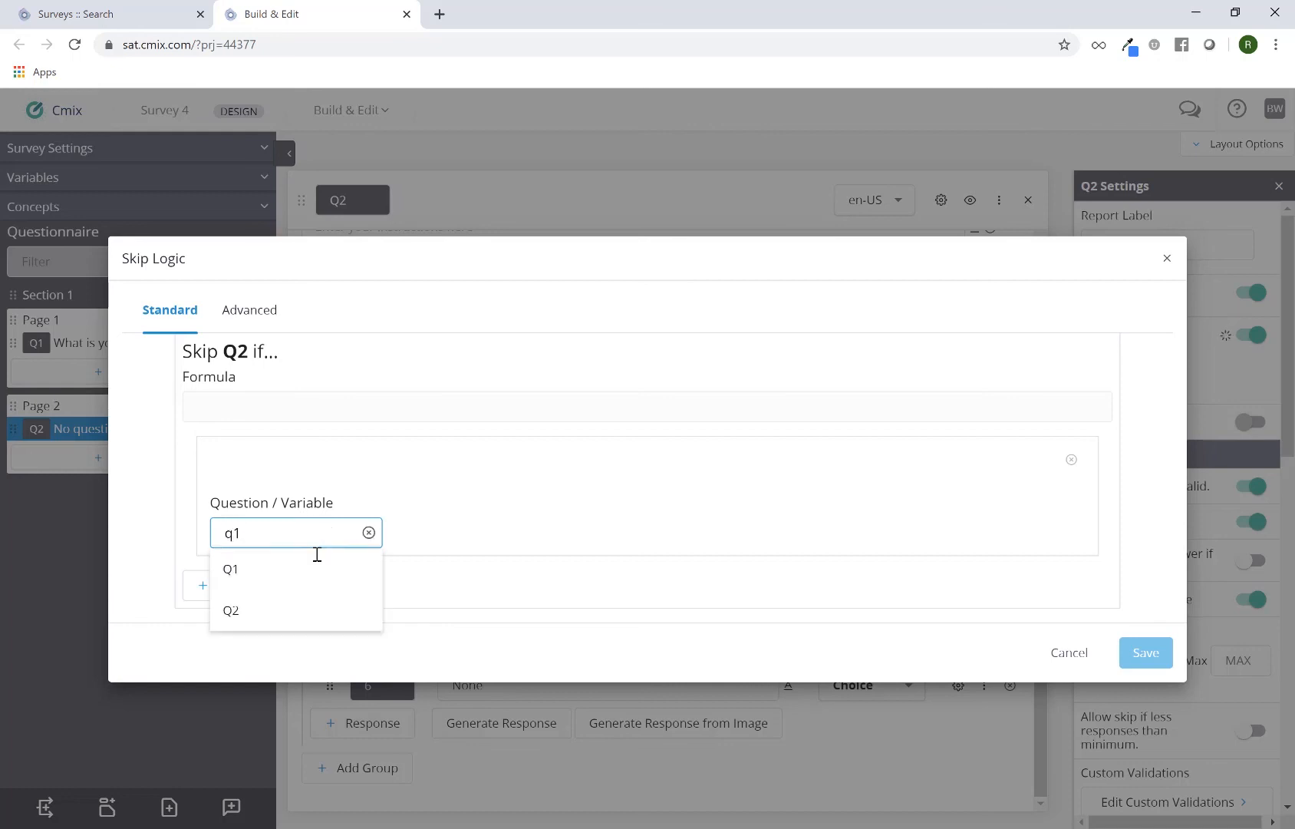
pyautogui.click(307, 575)
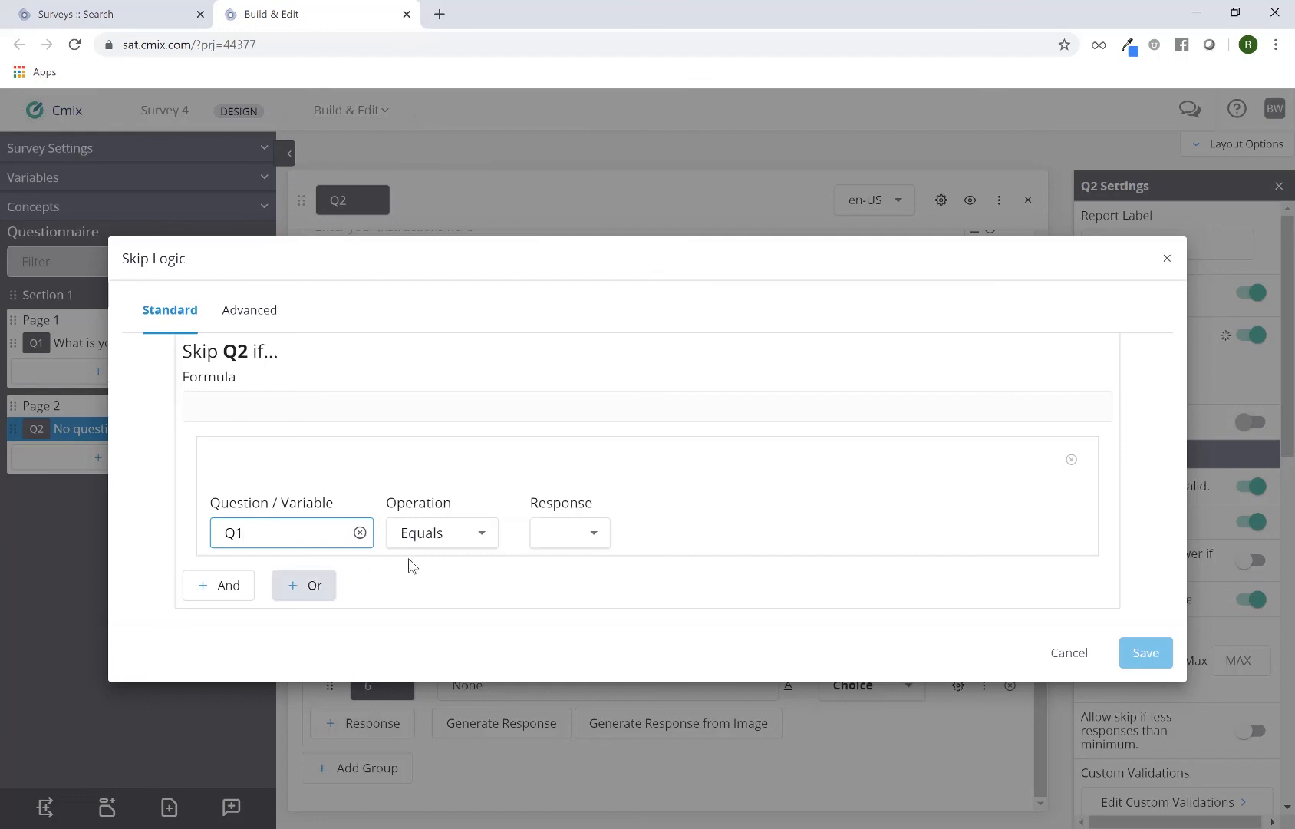
pyautogui.click(564, 535)
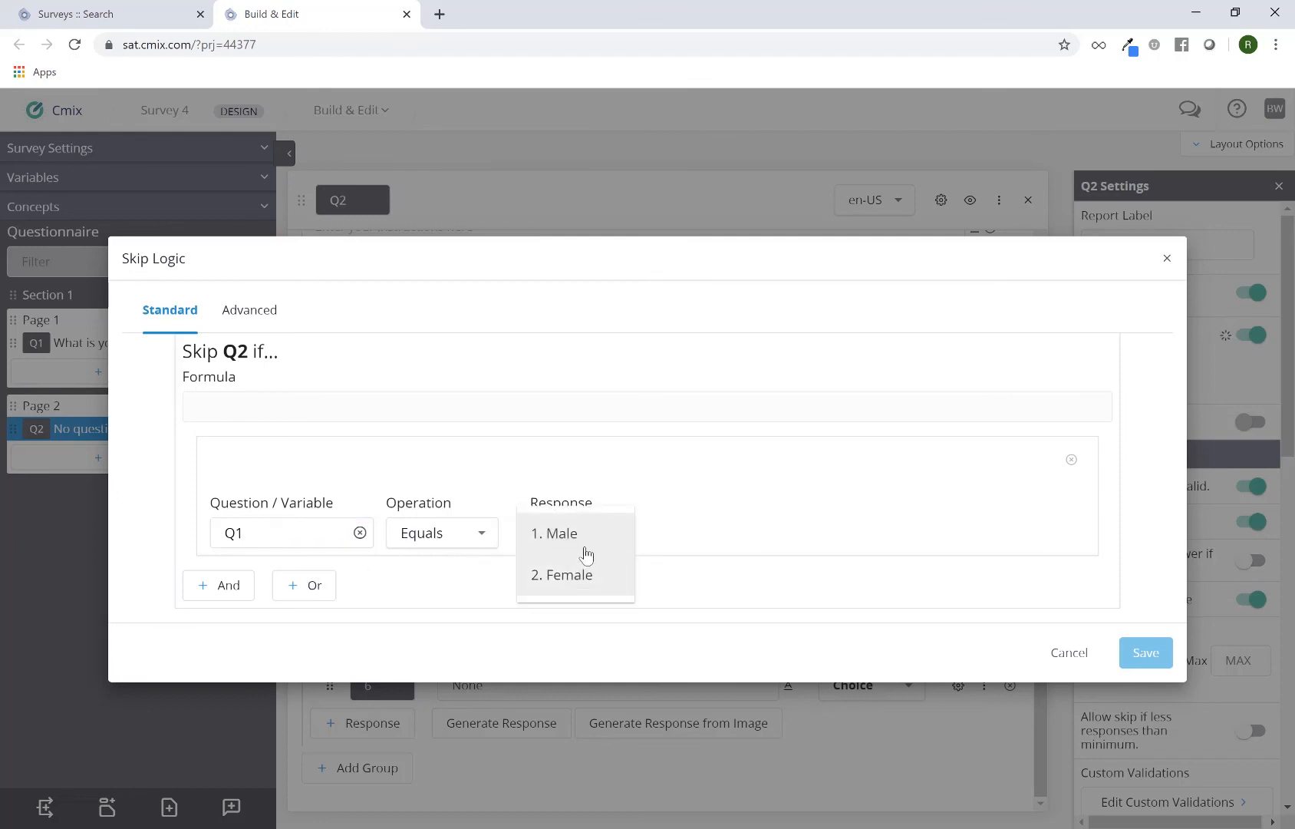
pyautogui.click(585, 551)
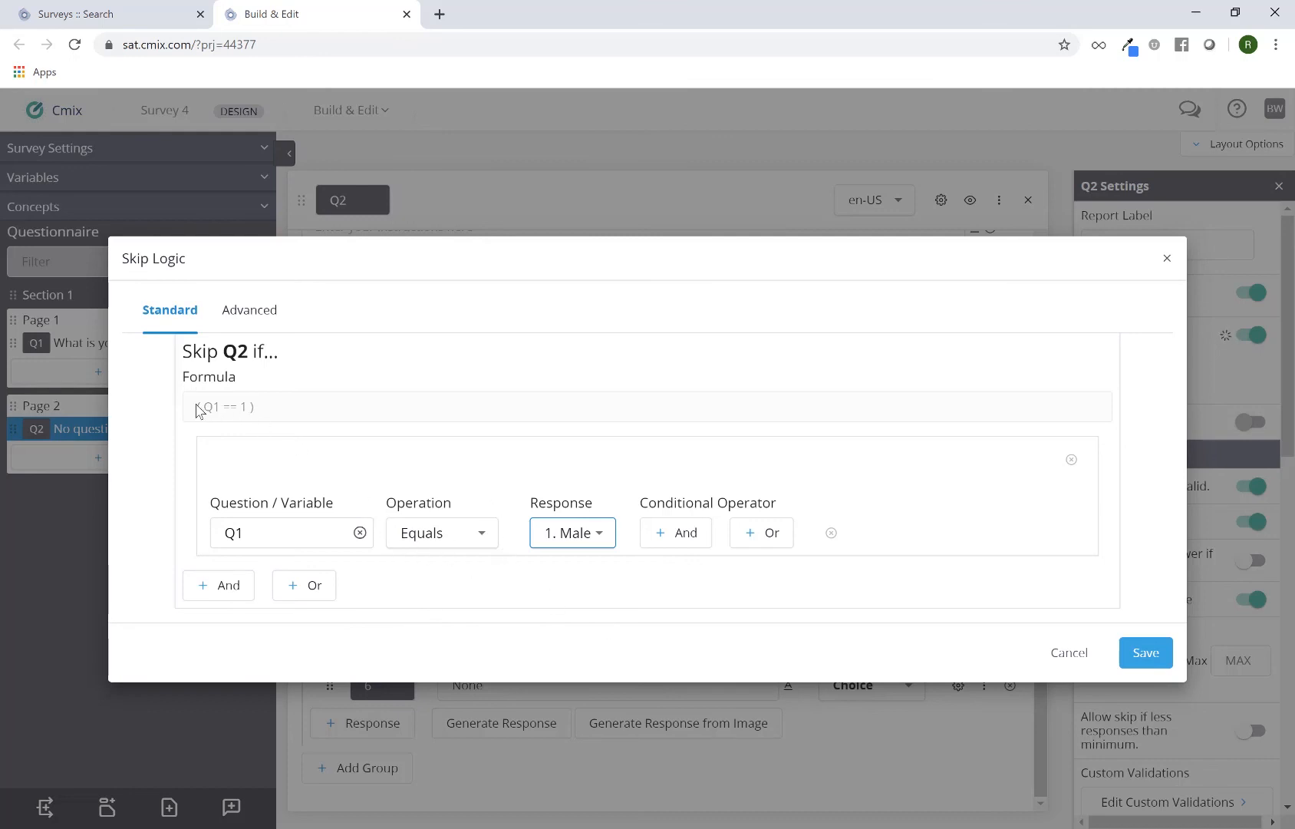
# Check the skip condition's raw formula in the advanced view and save the skip logic
pyautogui.moveTo(197, 409); pyautogui.dragTo(275, 418)
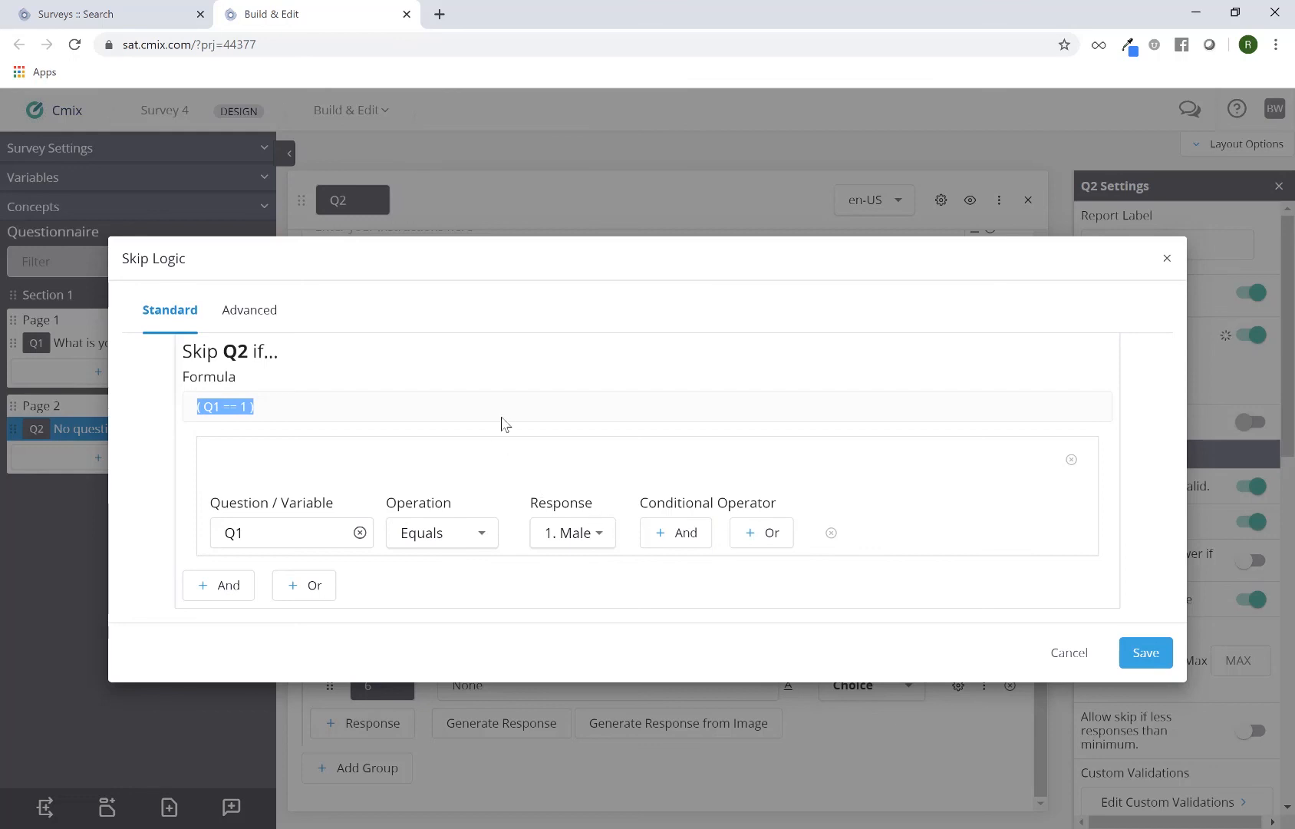
pyautogui.click(255, 322)
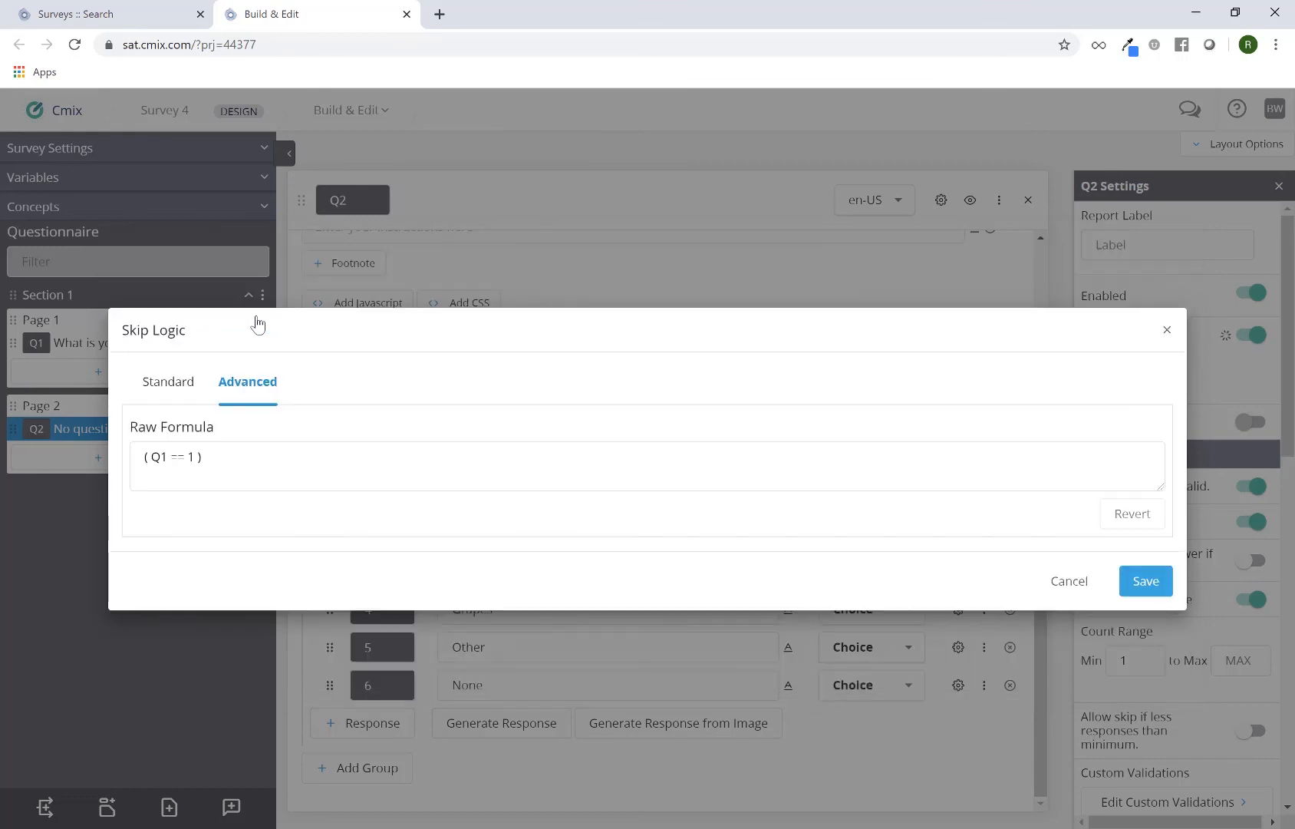
pyautogui.tripleClick(361, 463)
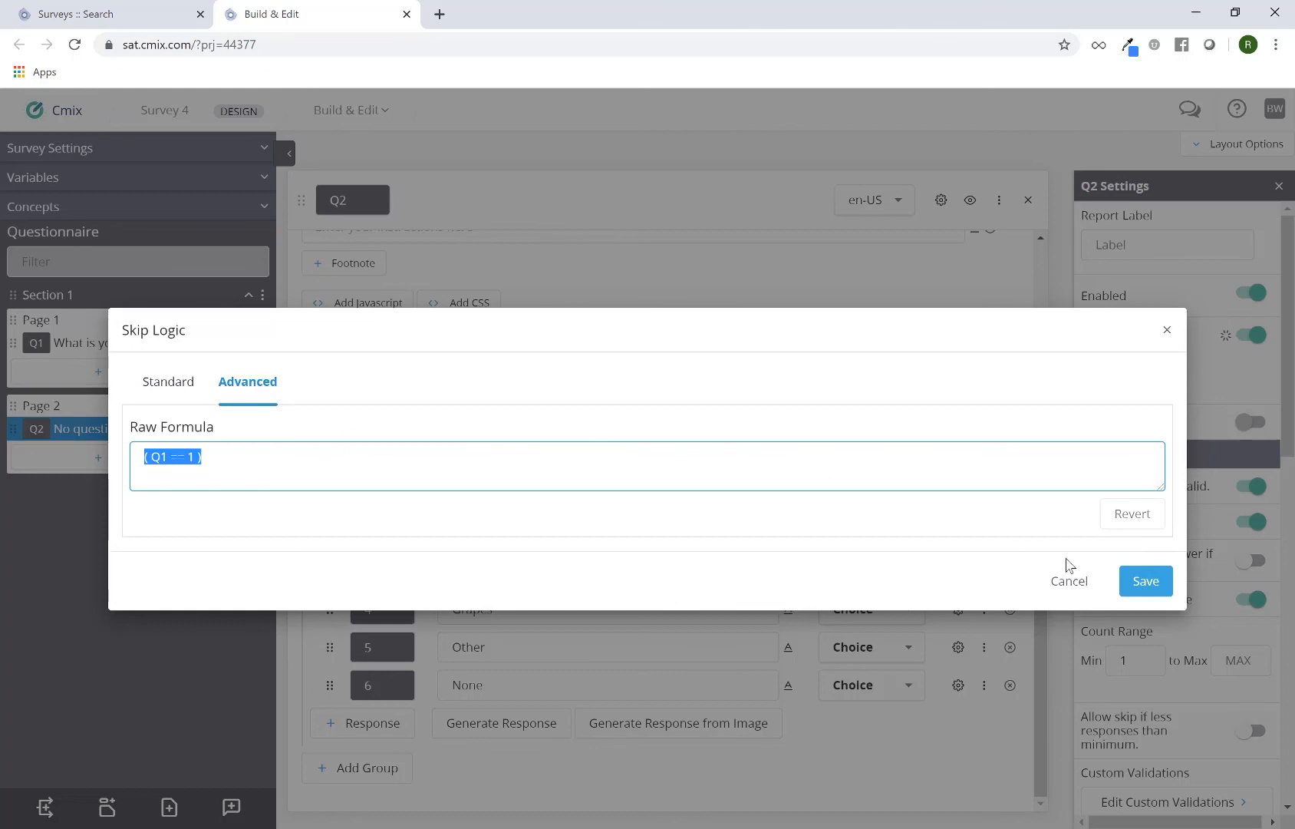
pyautogui.click(1137, 587)
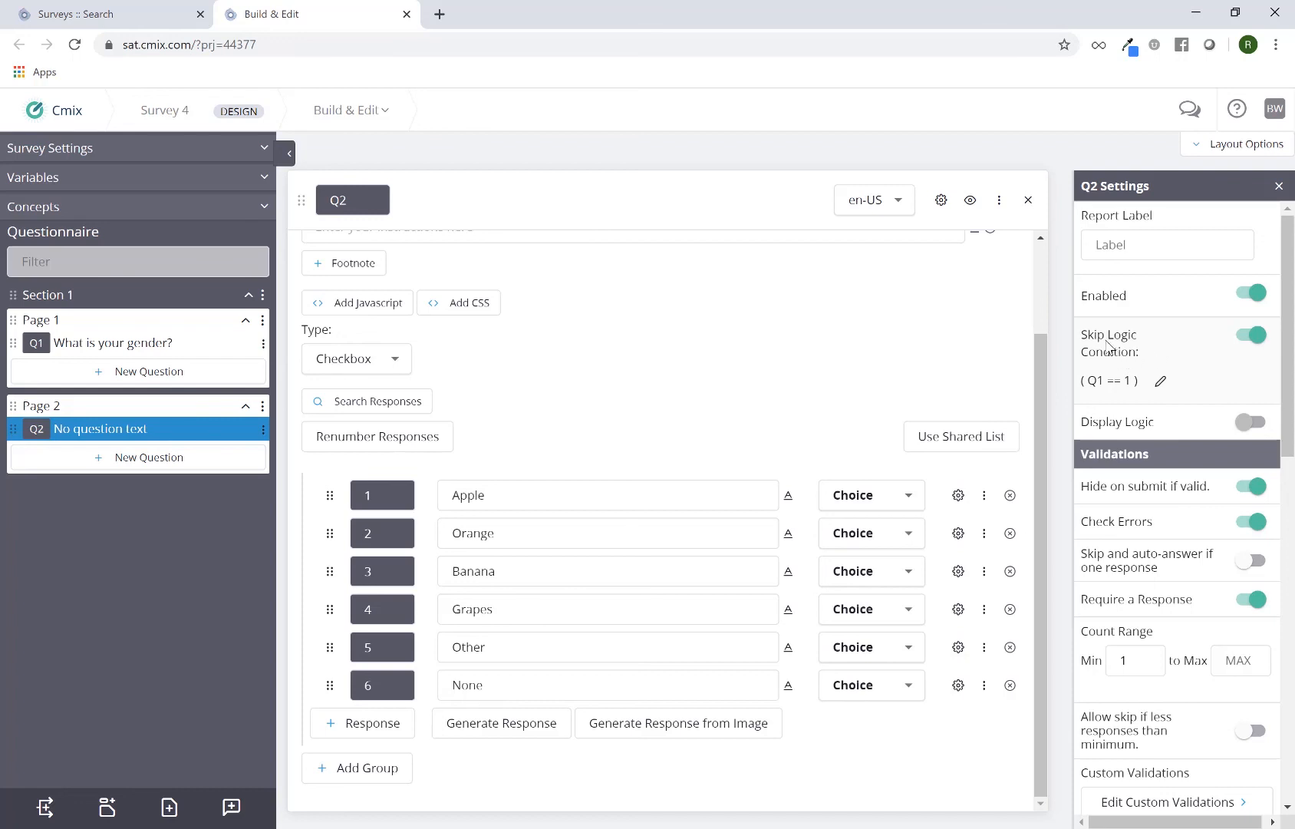
# Review the saved skip logic condition of Q2 and the responses of question Q1
pyautogui.click(1161, 381)
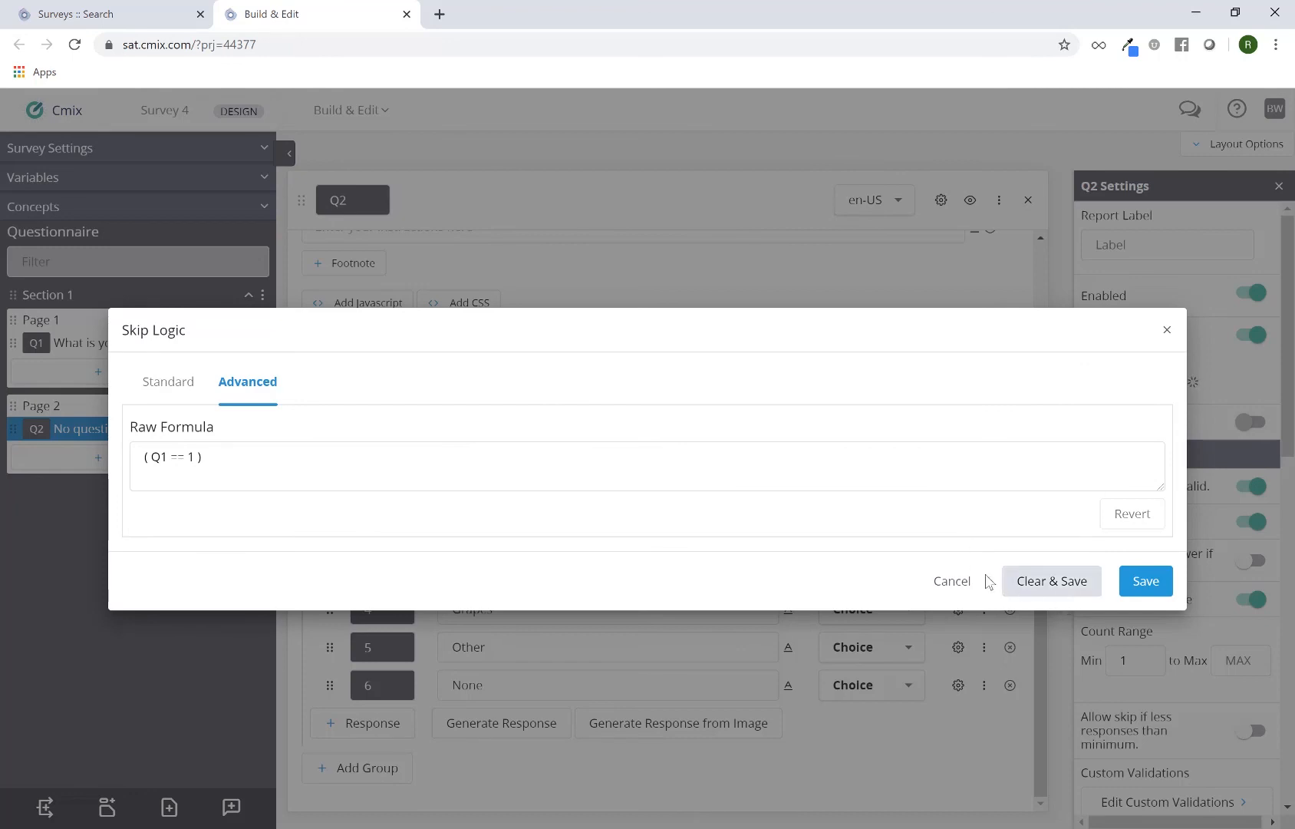
pyautogui.click(960, 587)
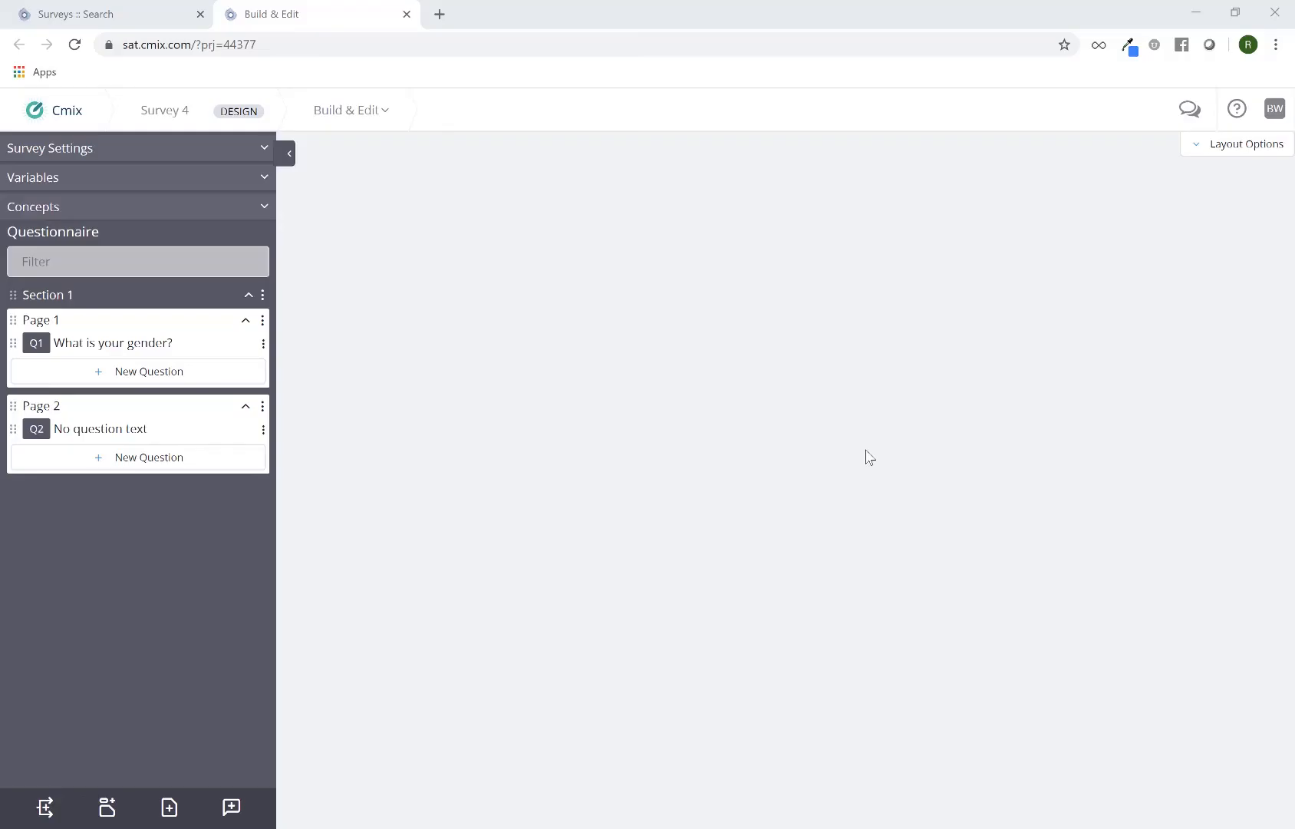
pyautogui.click(134, 351)
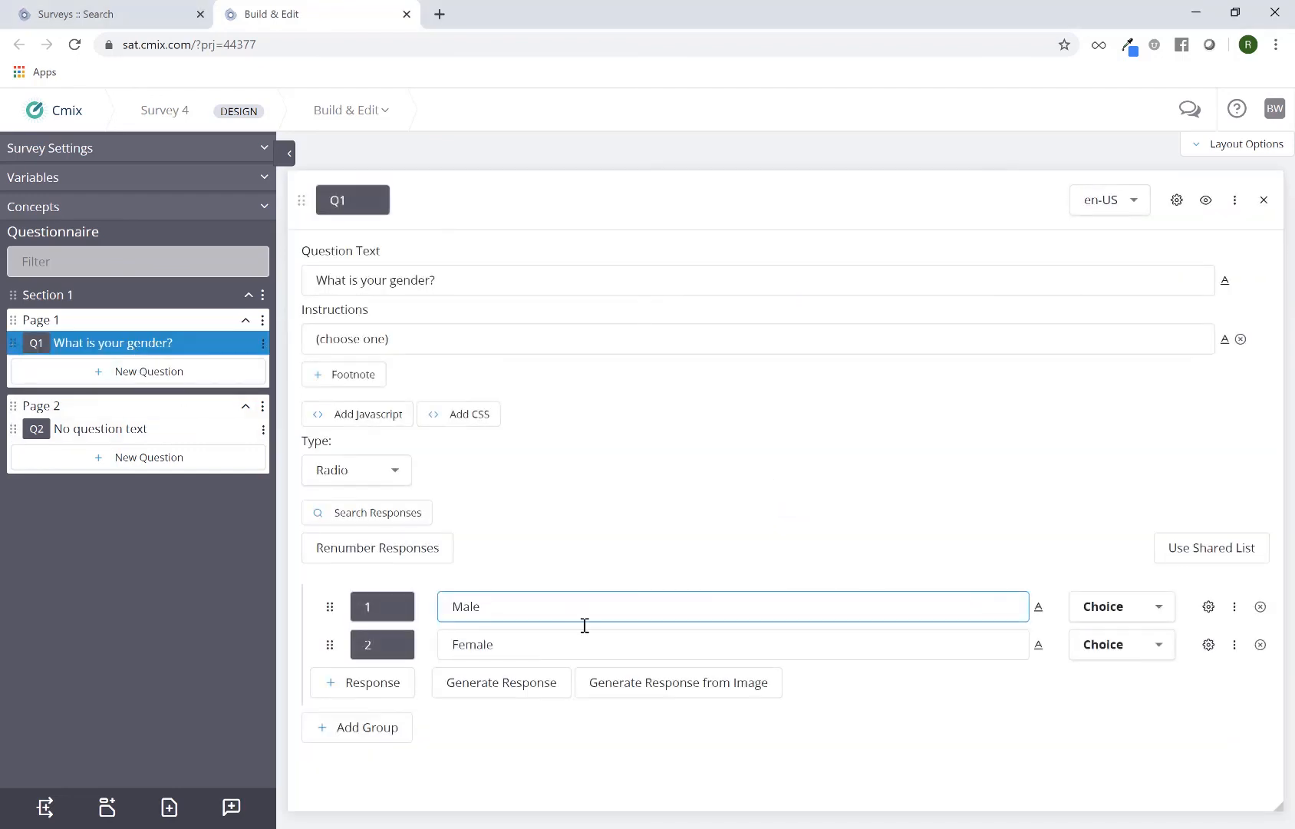
pyautogui.click(1265, 198)
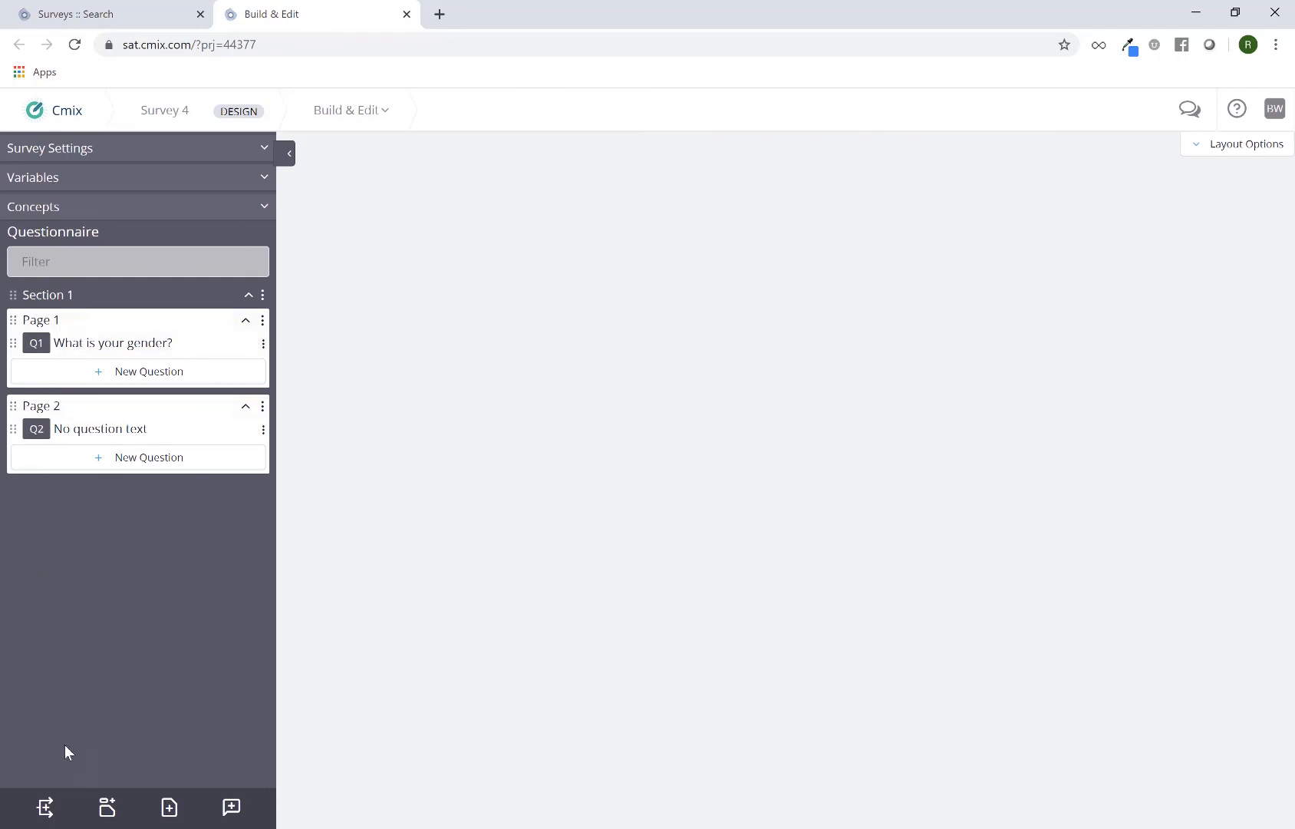
# Create a Quick Terminate logic block that ends the survey if Q1 has response 1
pyautogui.click(46, 808)
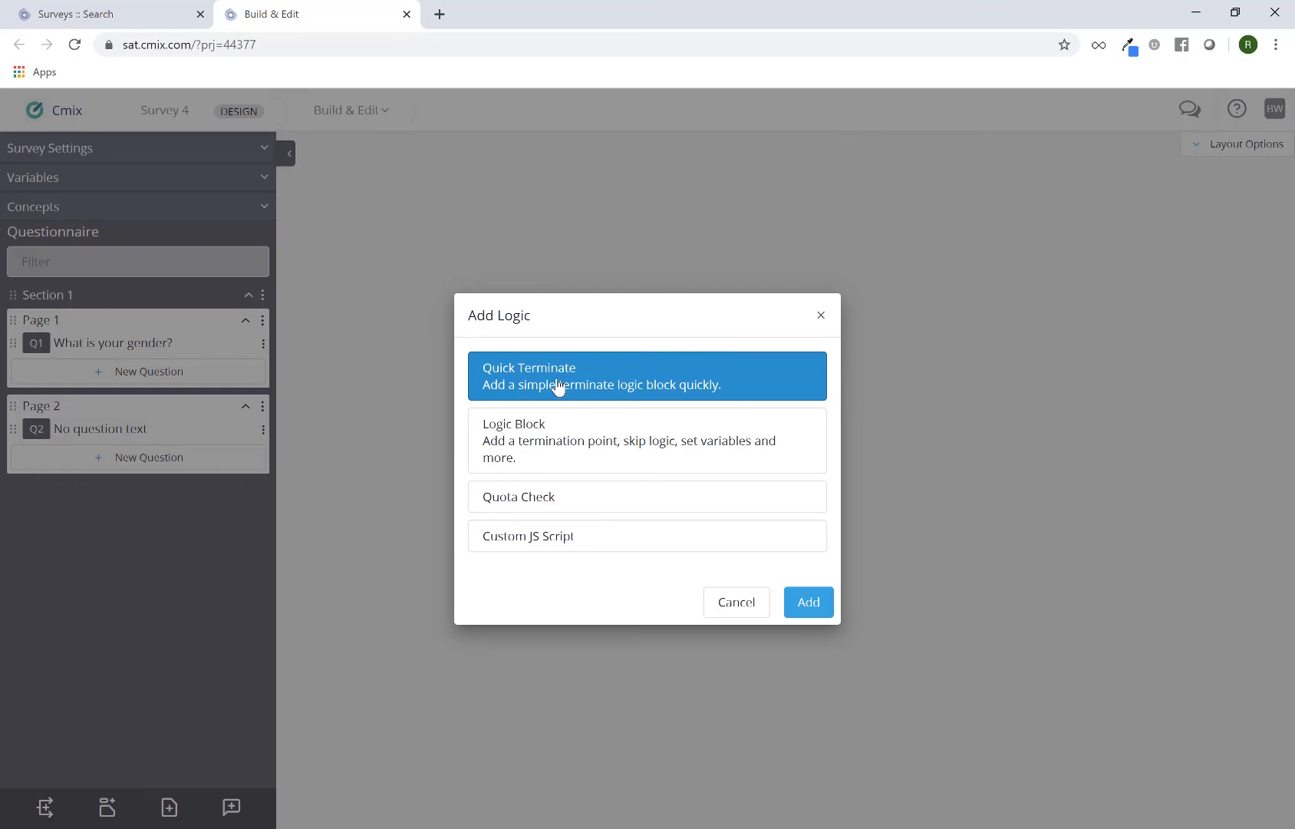
pyautogui.click(802, 605)
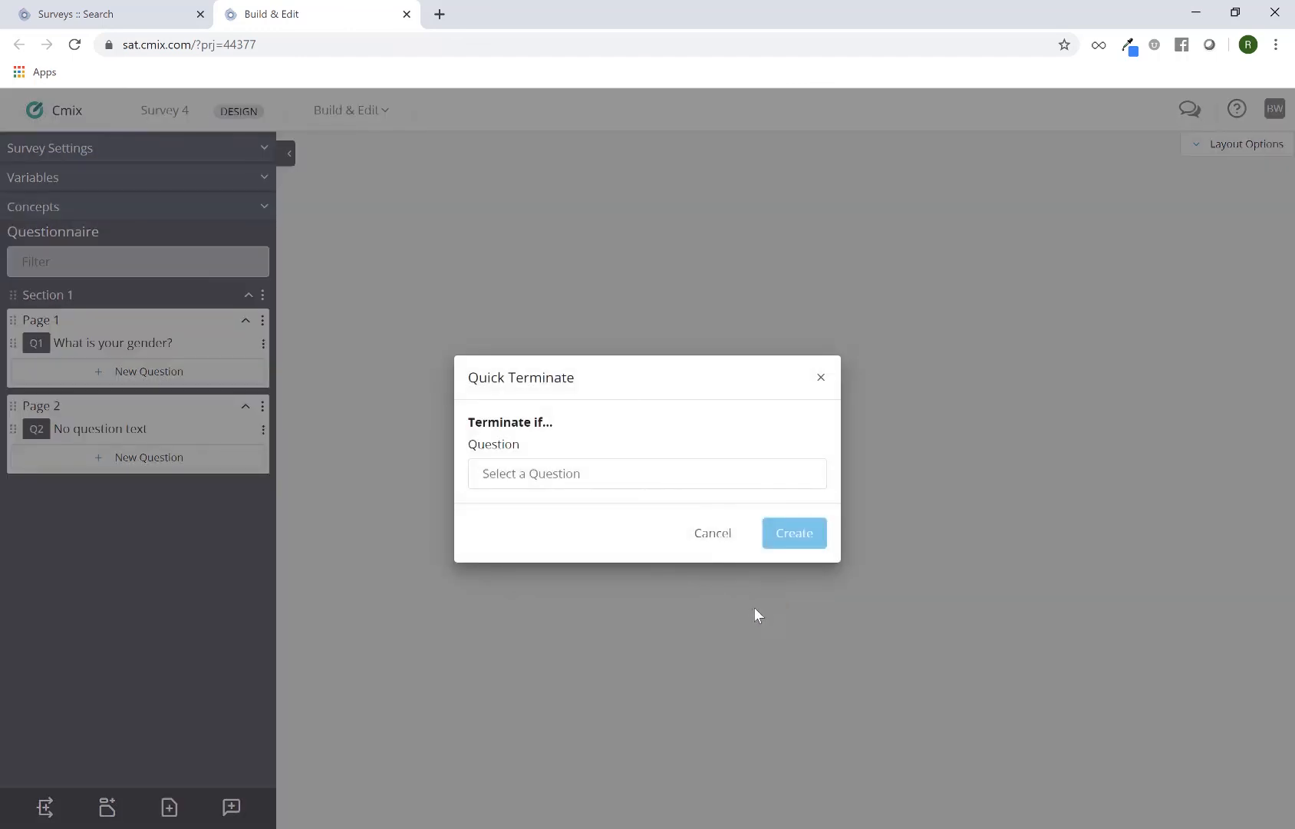
pyautogui.click(573, 482)
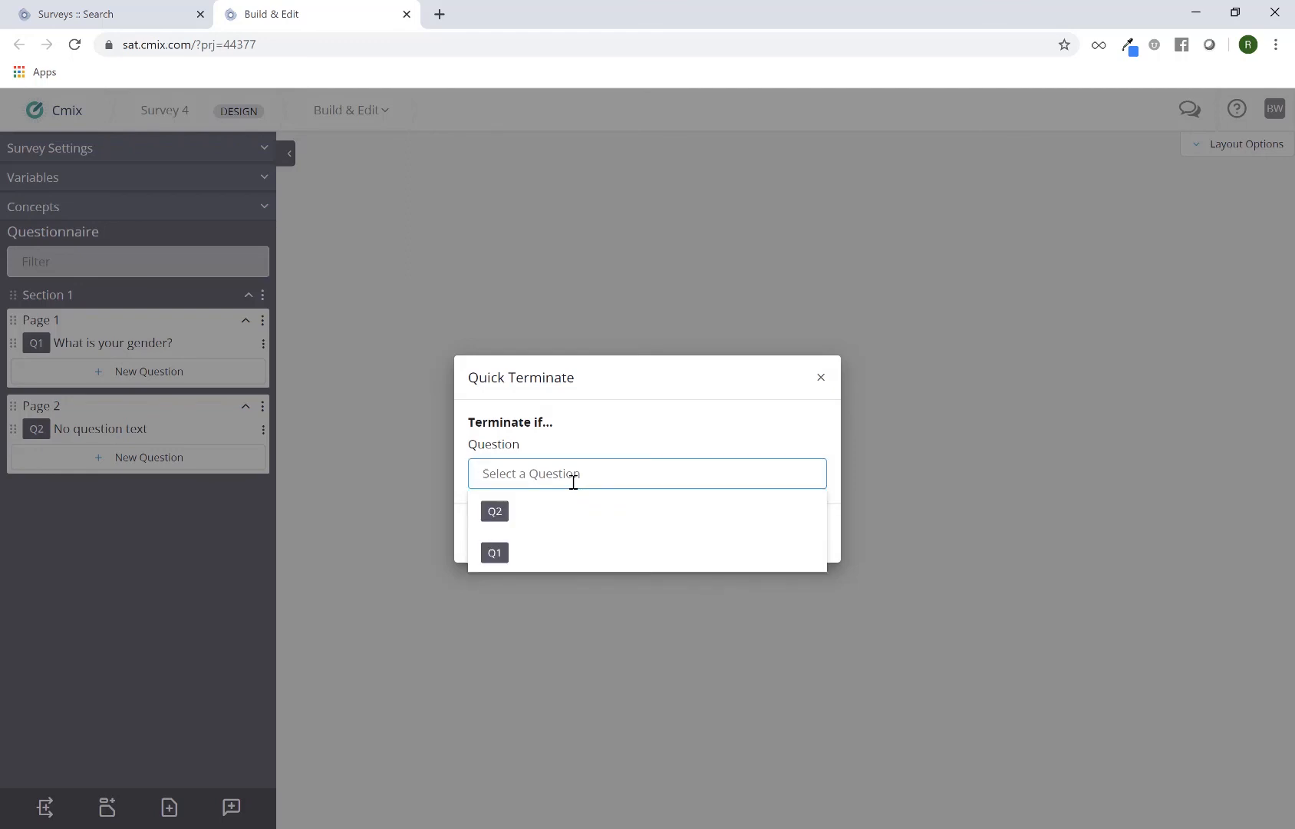
pyautogui.write('q1')
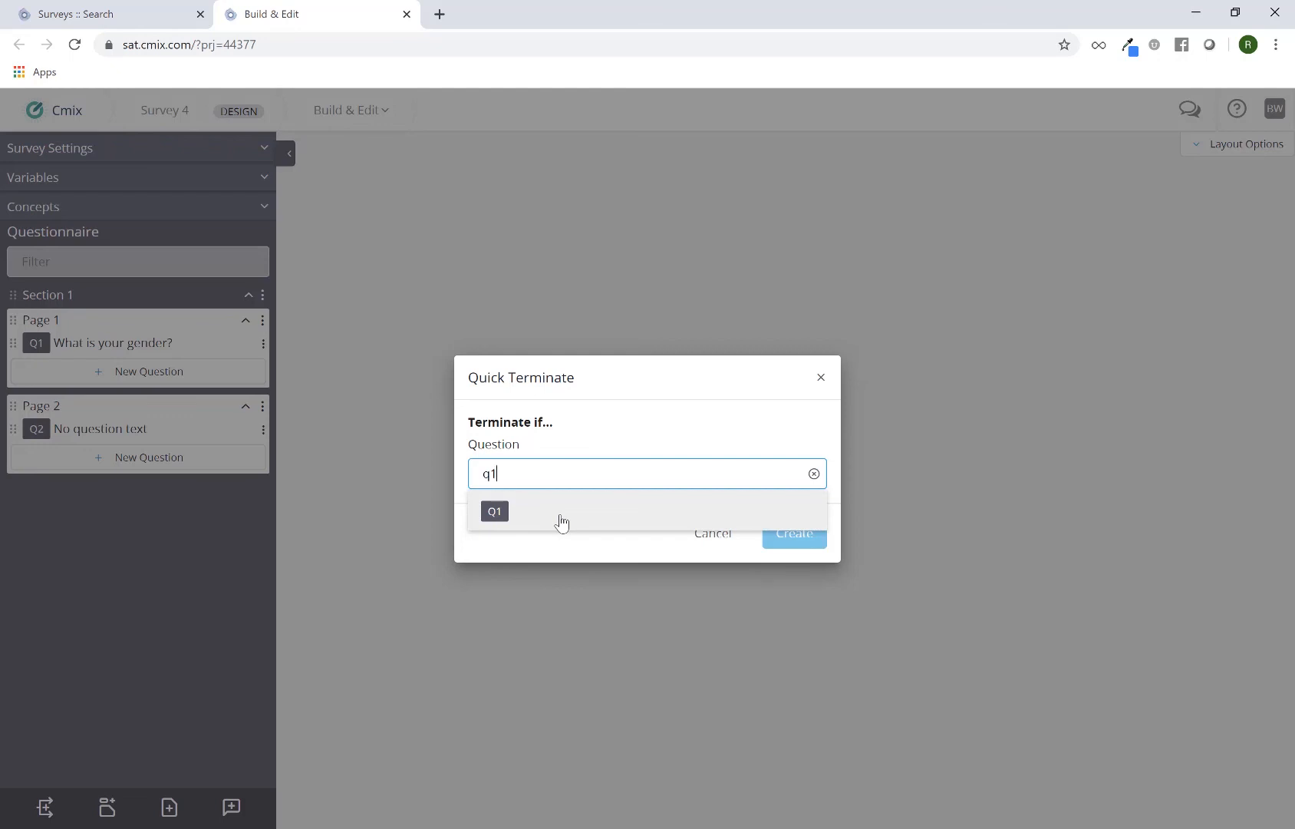
pyautogui.click(561, 522)
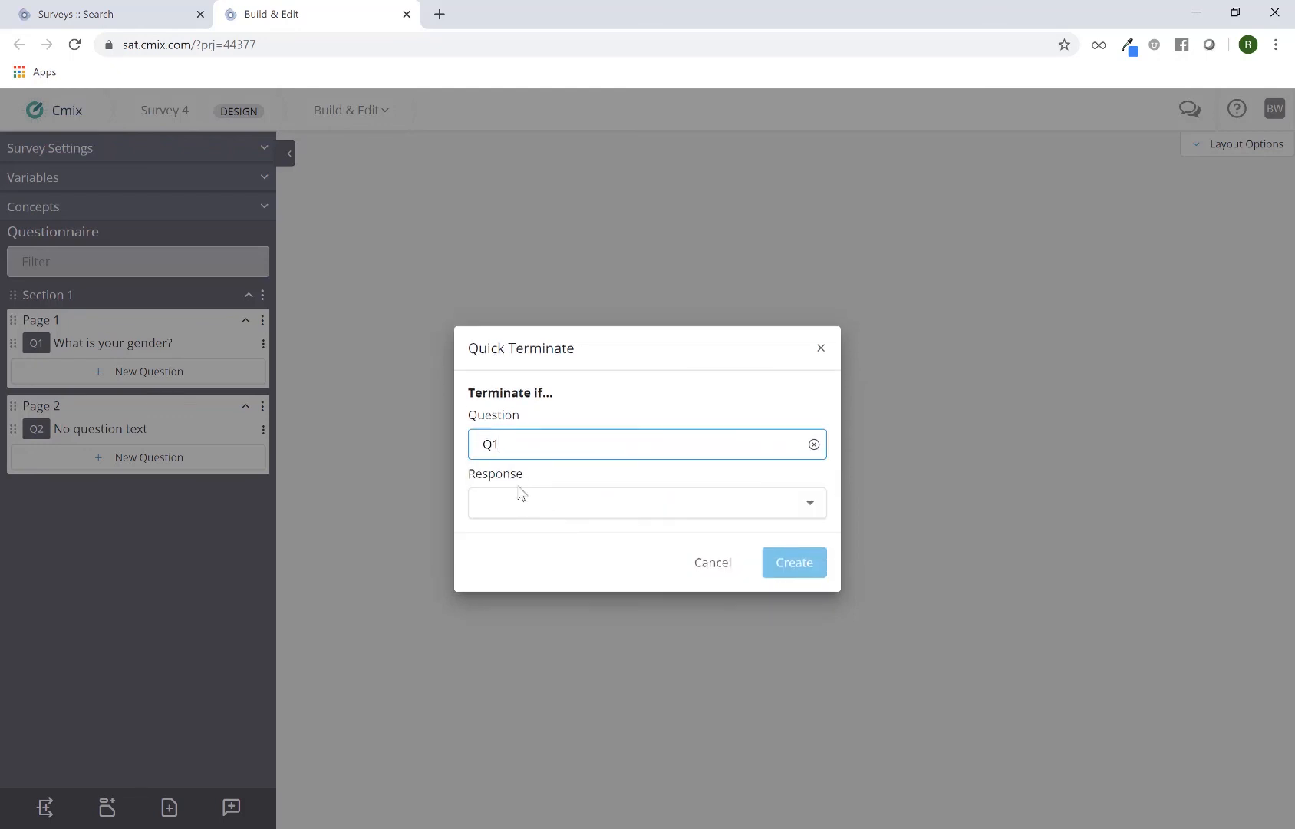
pyautogui.click(528, 508)
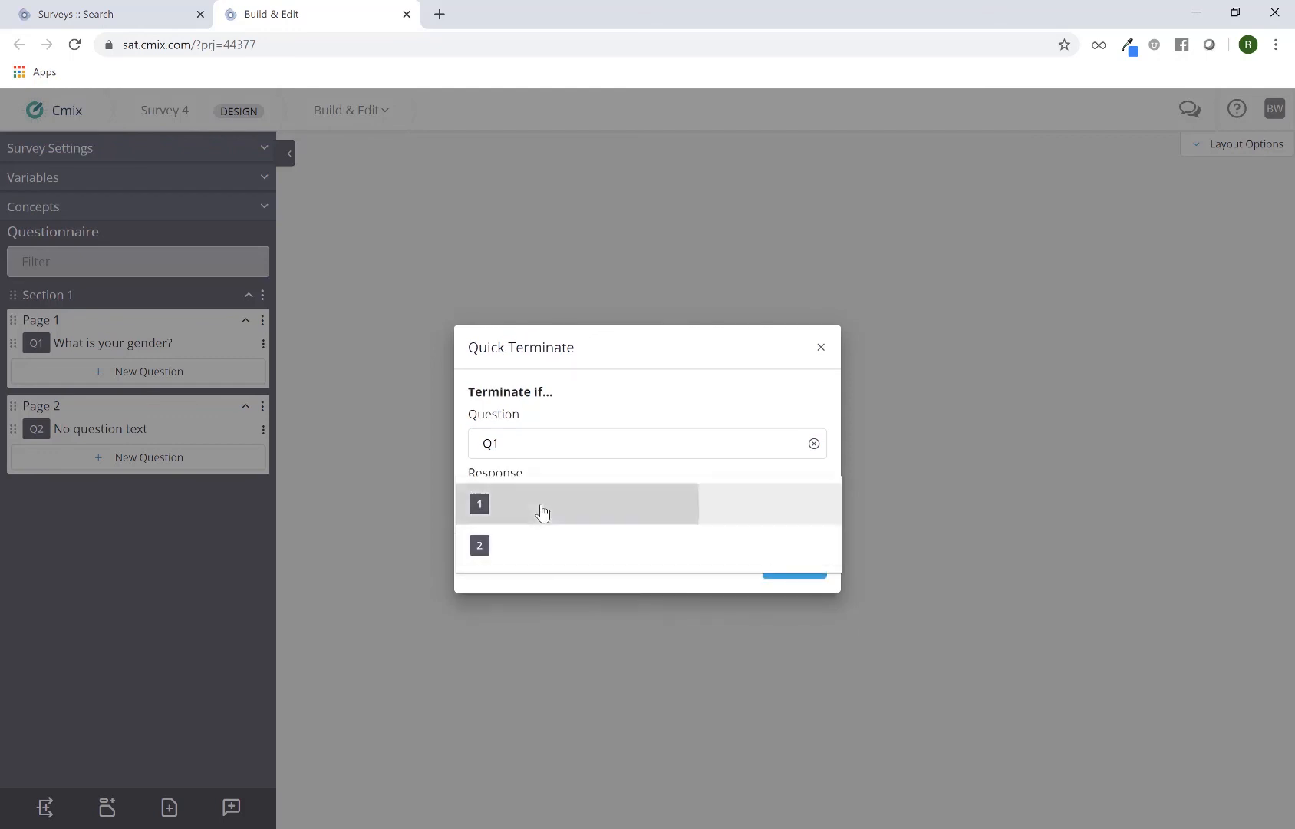
pyautogui.click(541, 510)
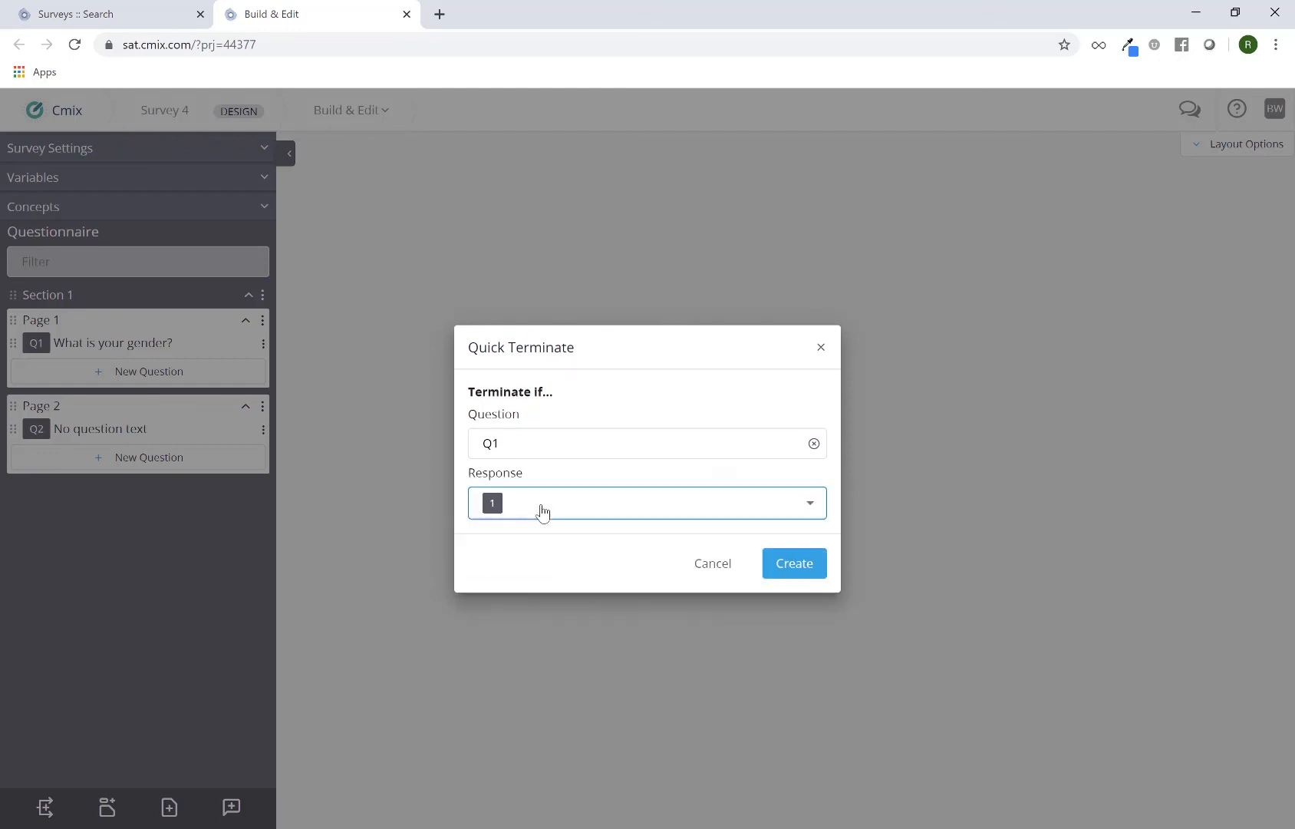
pyautogui.click(784, 568)
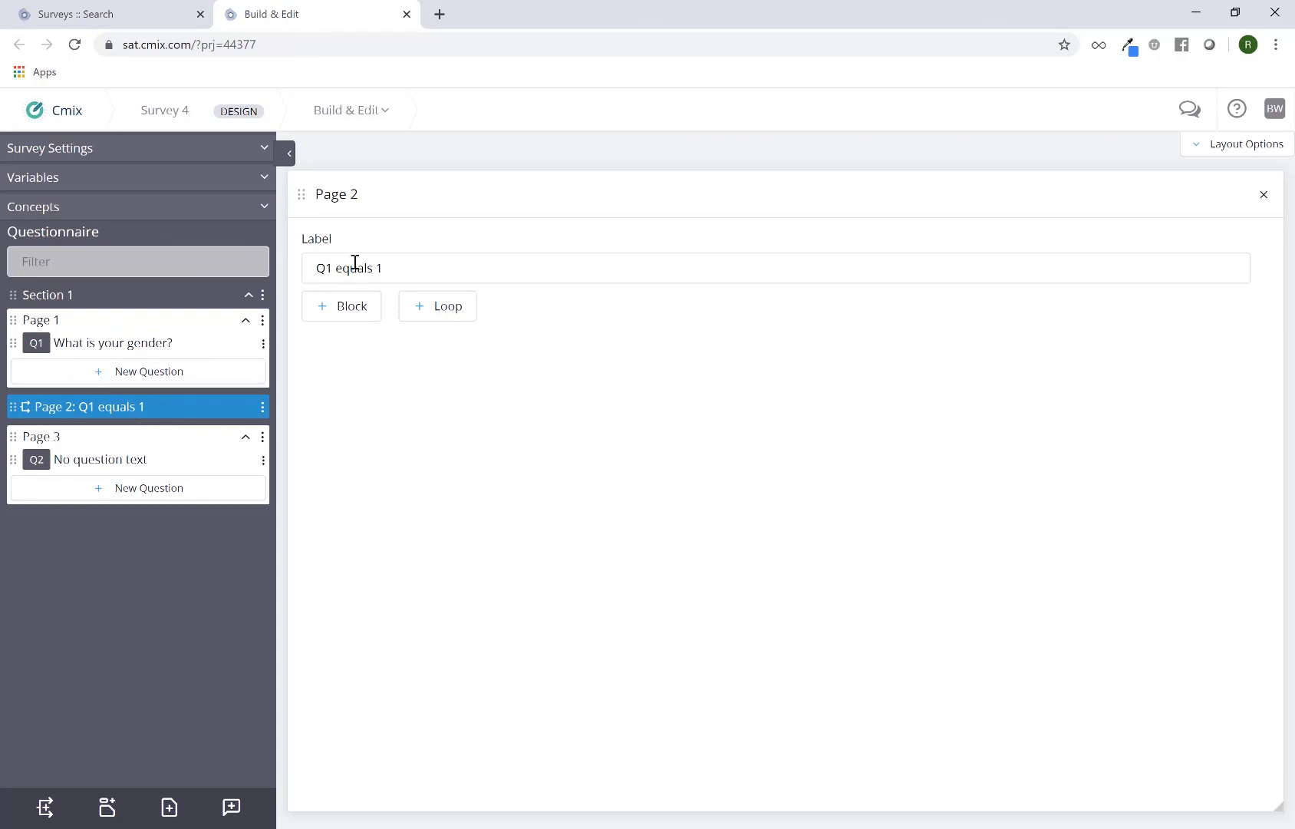
# Reload the survey and review the condition and terminate action of the Q1 equals 1 logic page
pyautogui.click(74, 45)
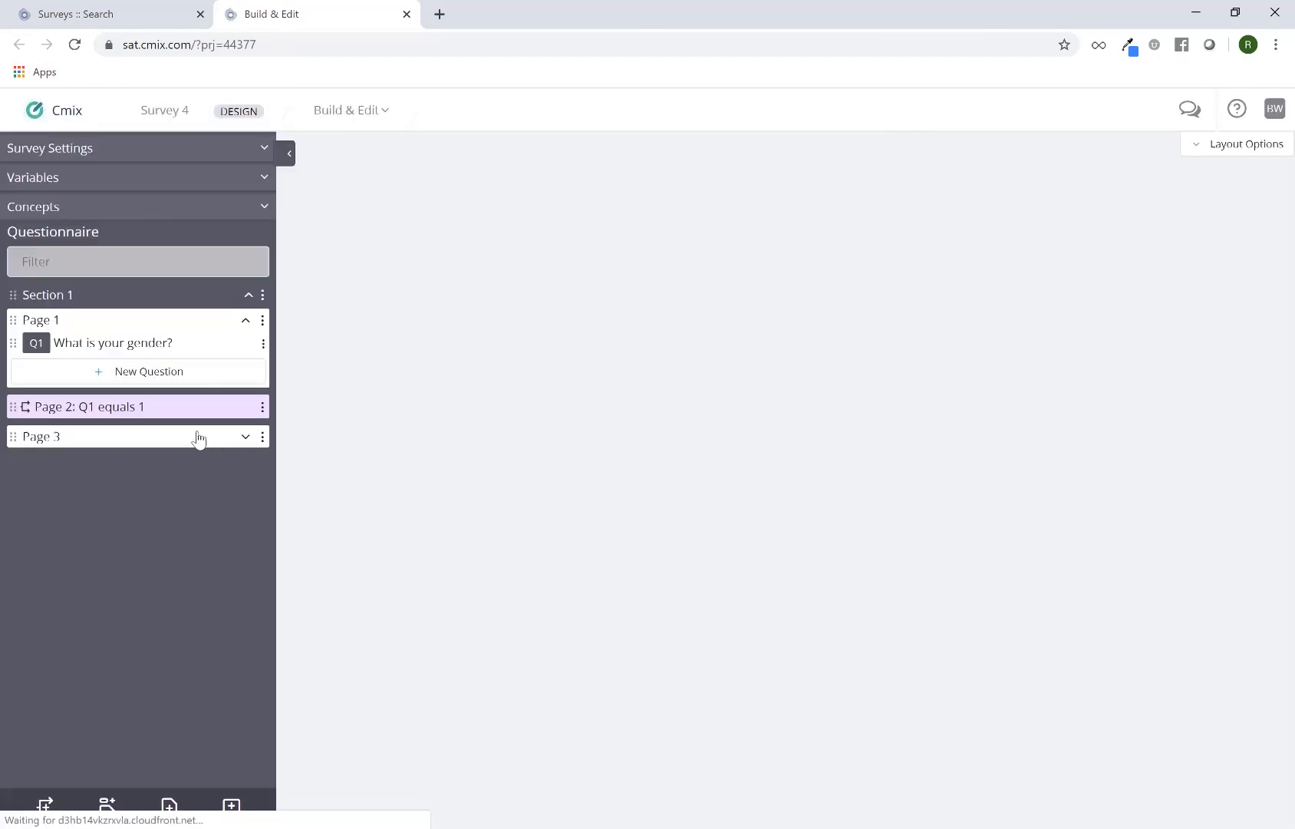
pyautogui.click(142, 412)
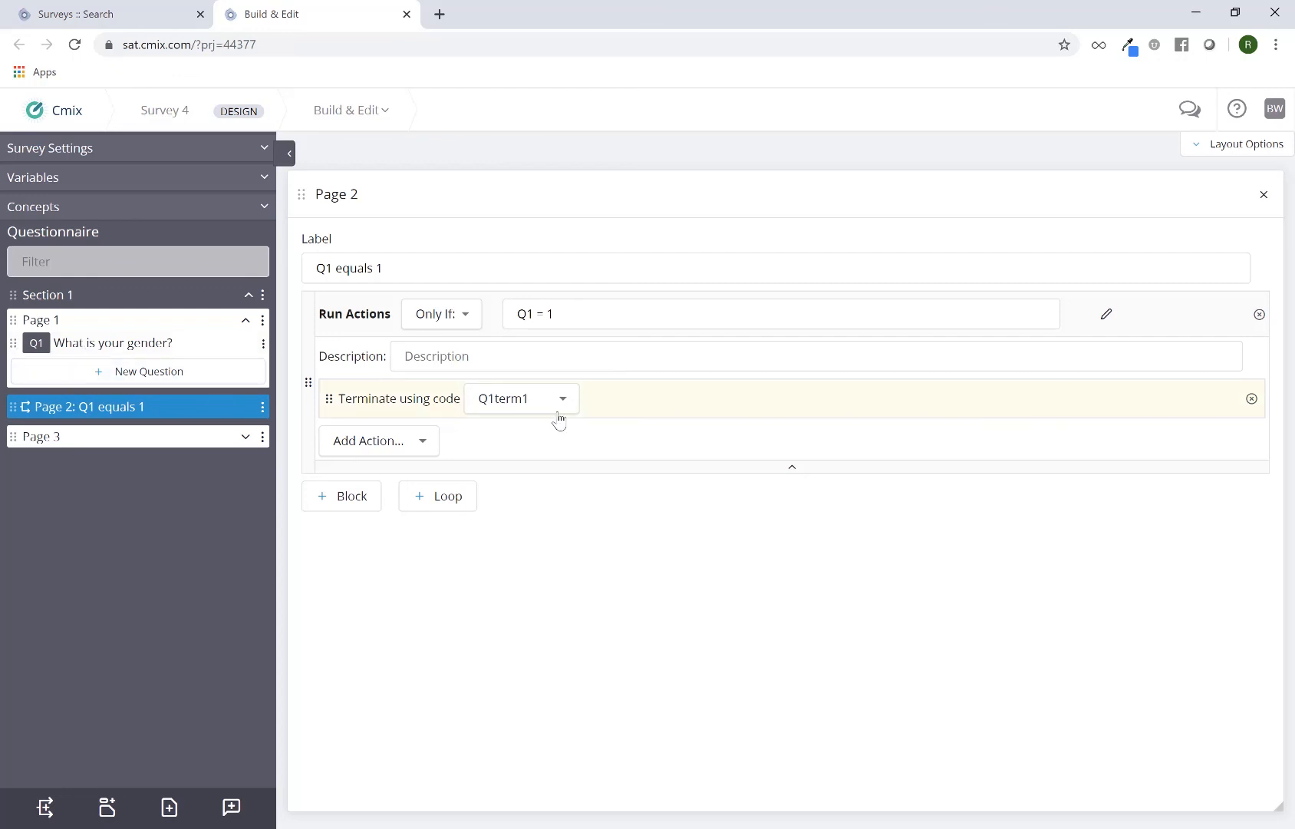
pyautogui.click(1263, 199)
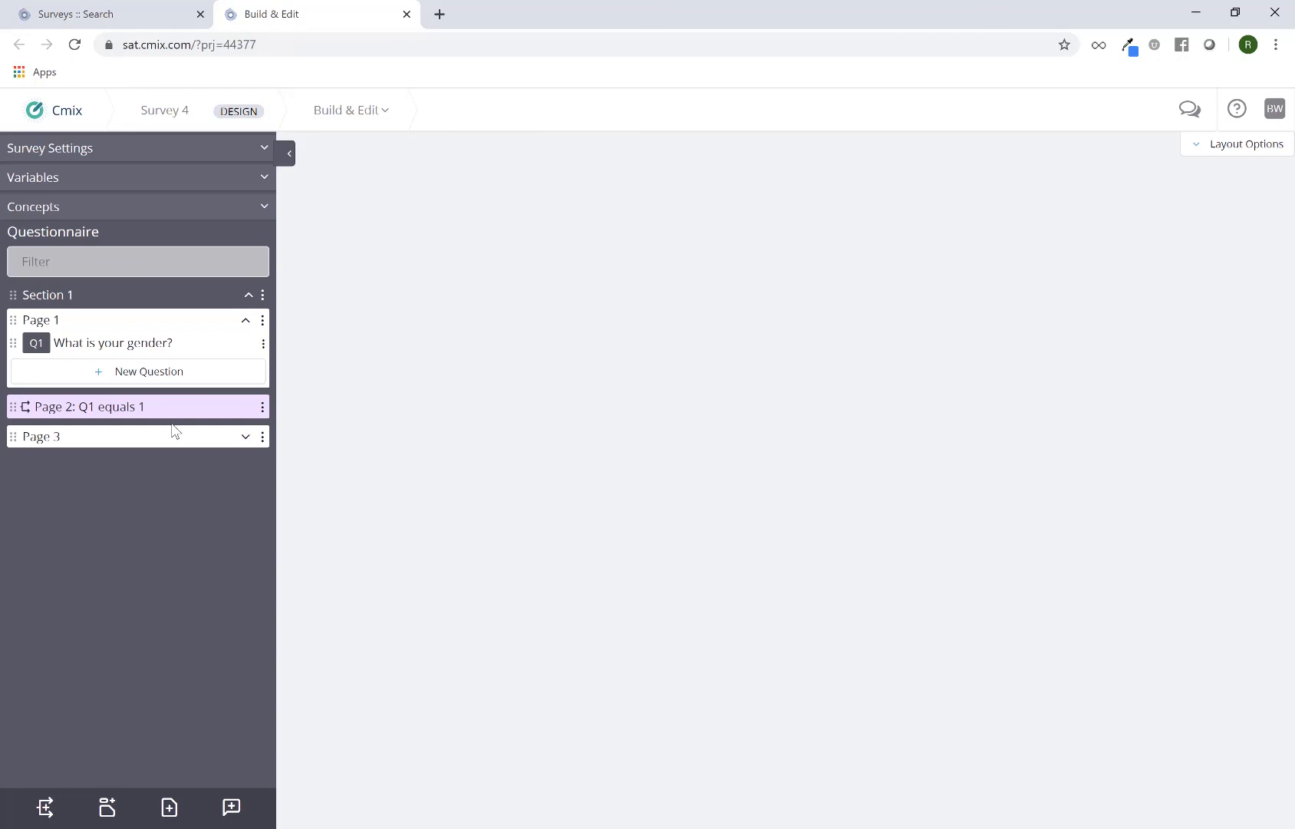
# Try moving the Q1 equals 1 logic page below the page with Q2, and return it to just after Page 1
pyautogui.click(246, 436)
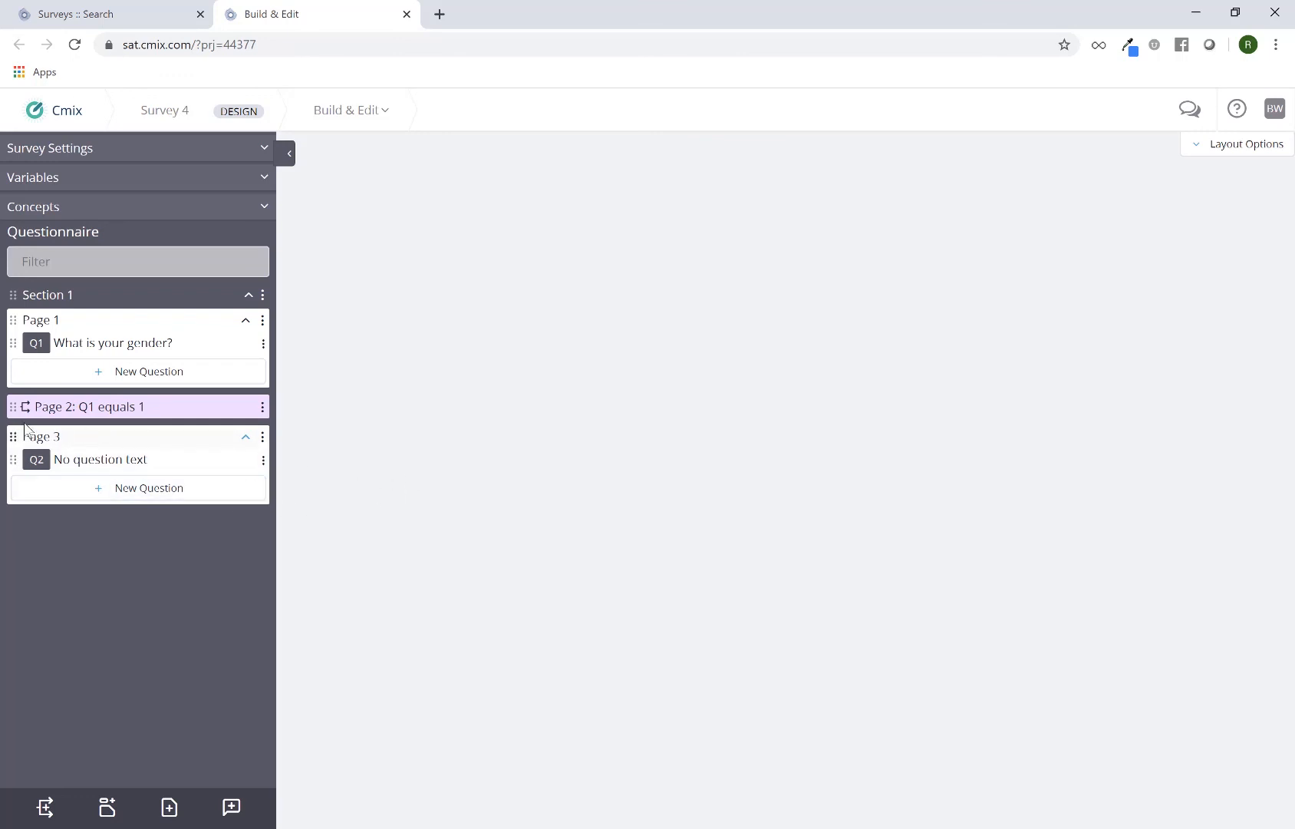
pyautogui.moveTo(13, 407); pyautogui.dragTo(34, 505)
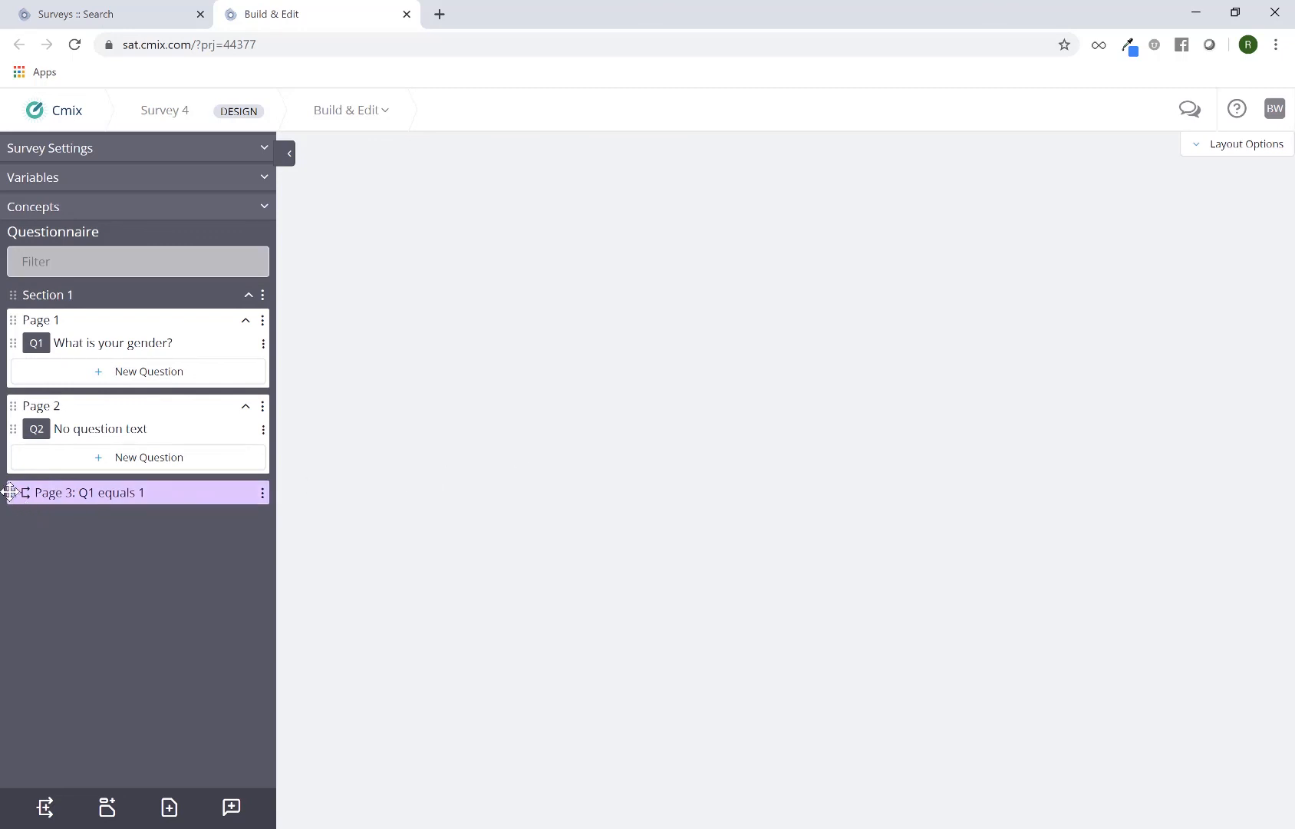
pyautogui.moveTo(10, 492); pyautogui.dragTo(10, 396)
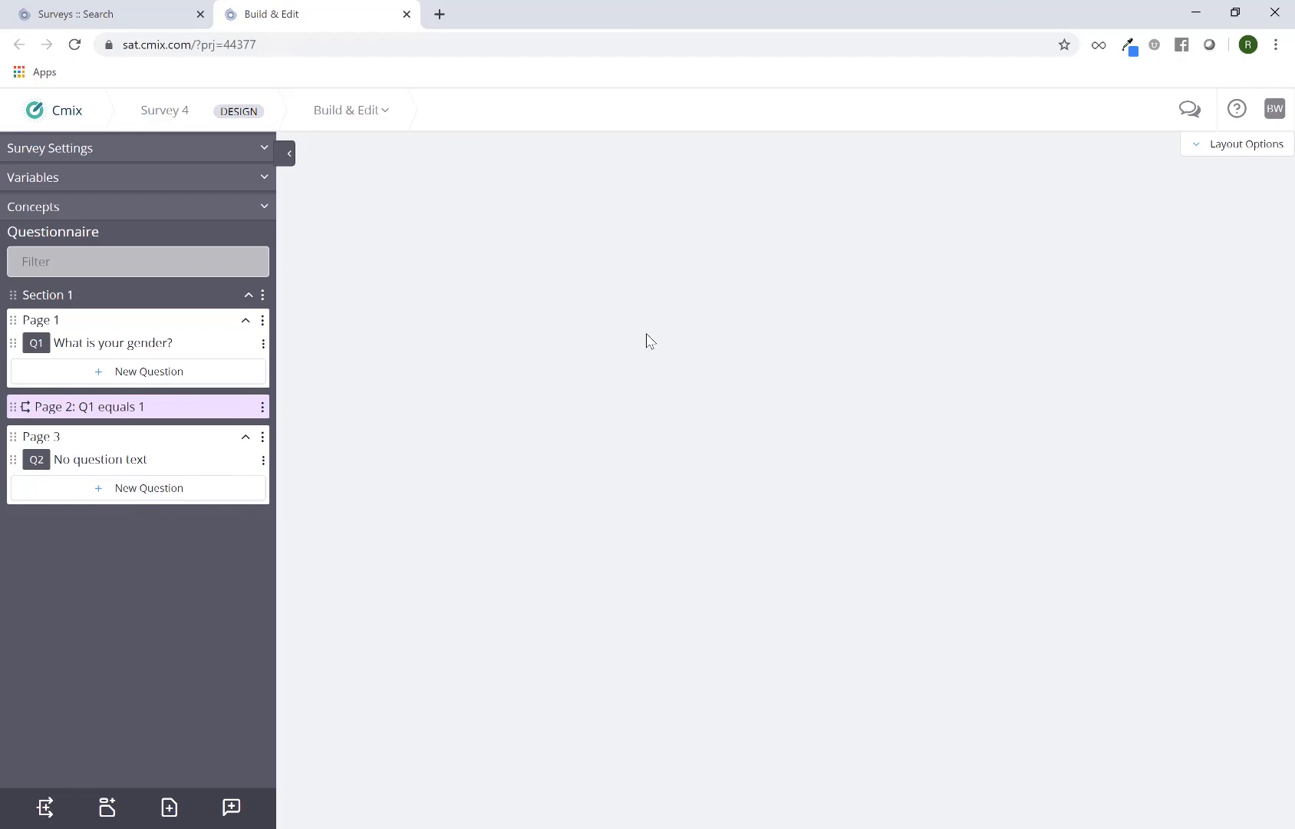
# Add a Logic Block page to the questionnaire, placed after Page 1 of Section 1
pyautogui.click(44, 807)
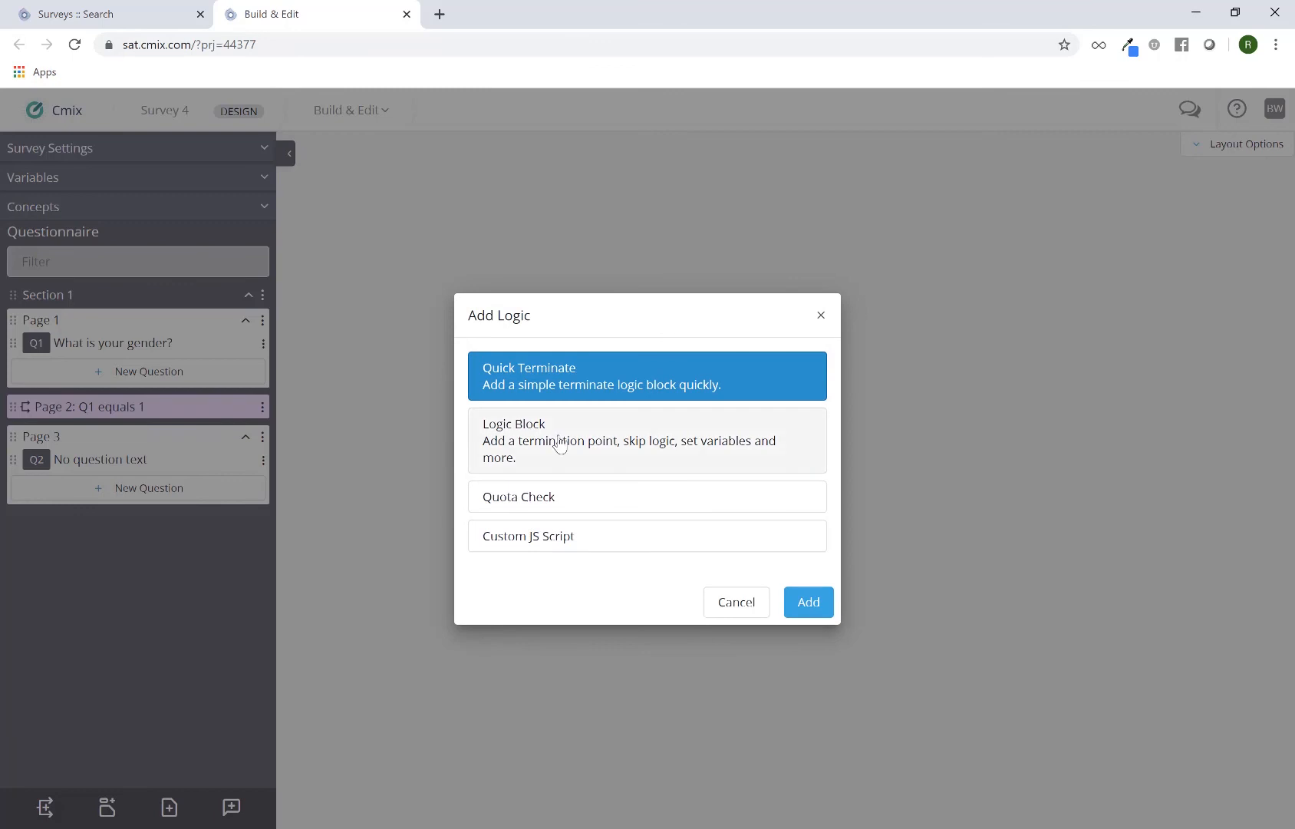
pyautogui.click(559, 455)
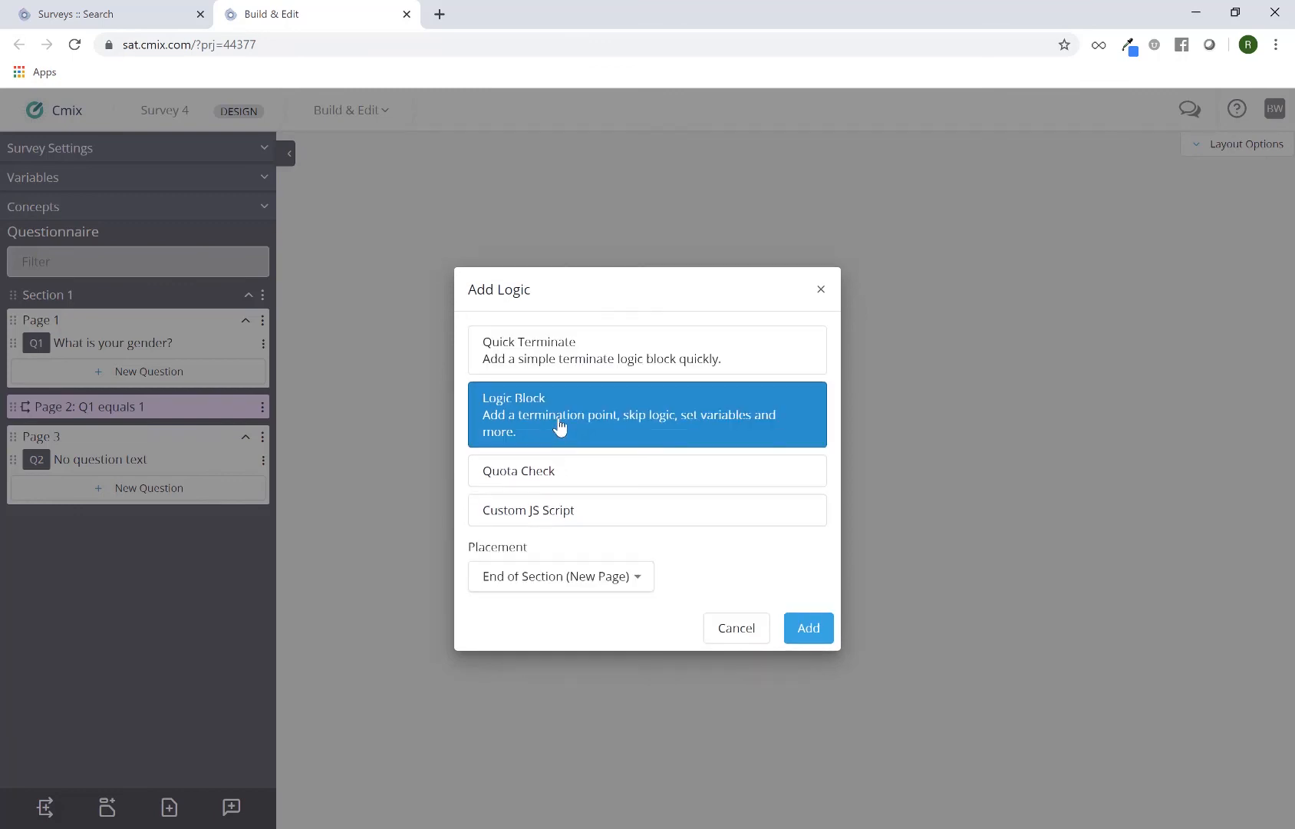
pyautogui.click(511, 577)
pyautogui.click(517, 623)
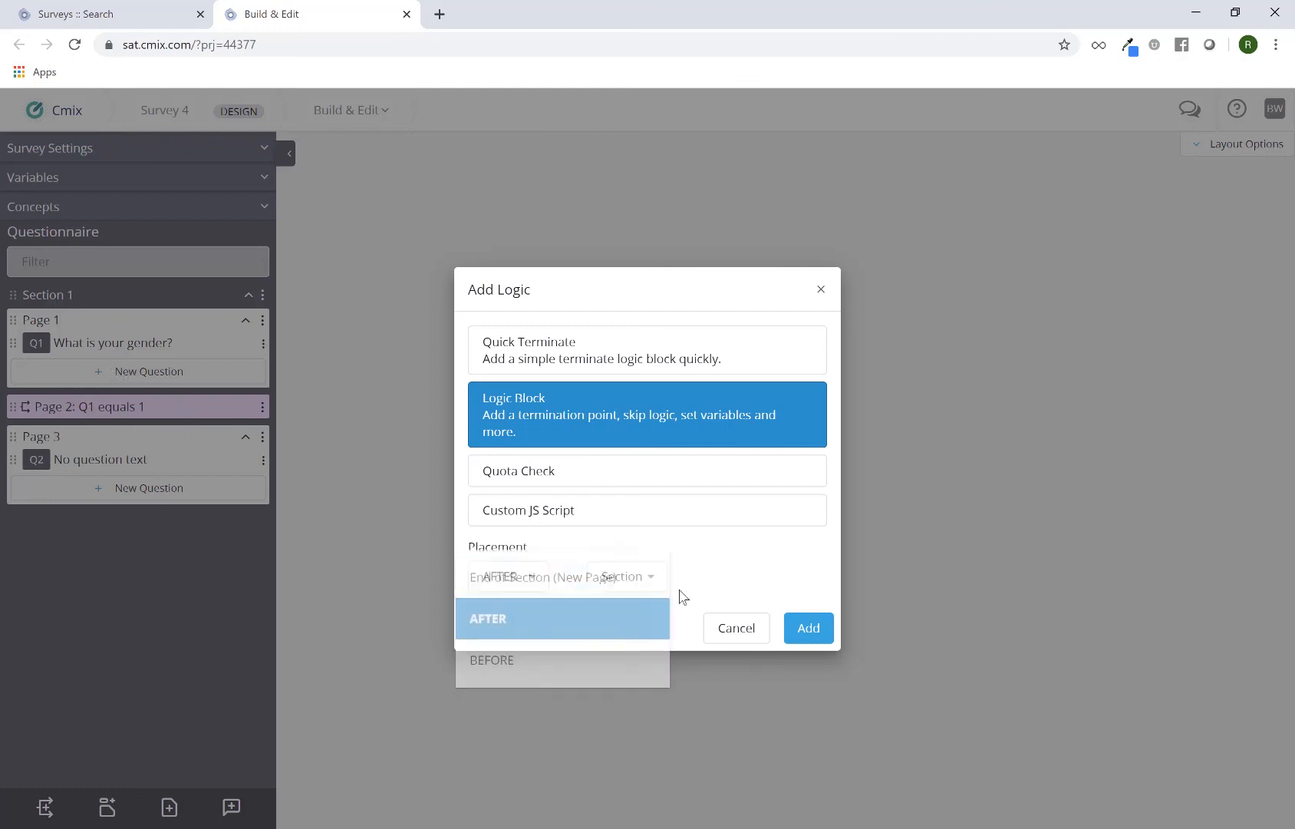
pyautogui.click(651, 590)
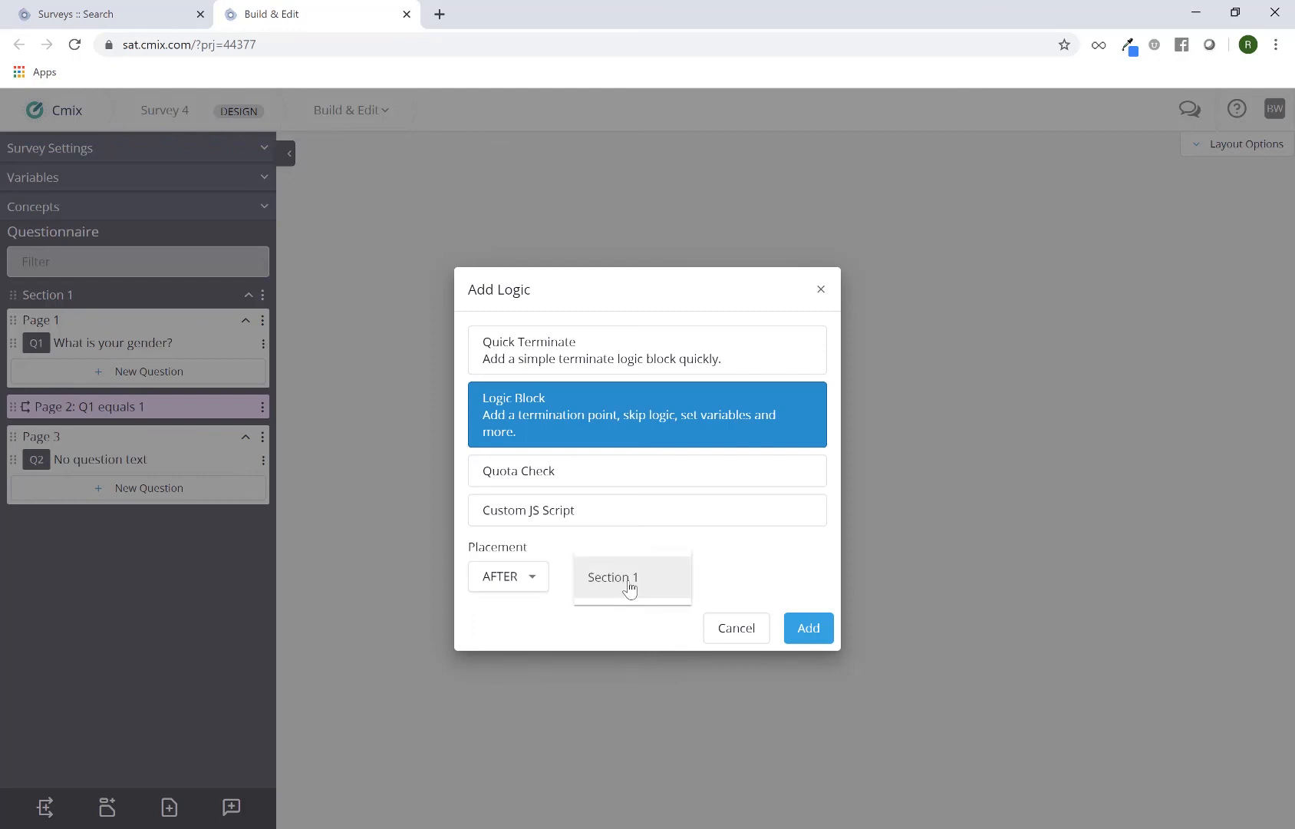
pyautogui.click(634, 587)
pyautogui.click(662, 599)
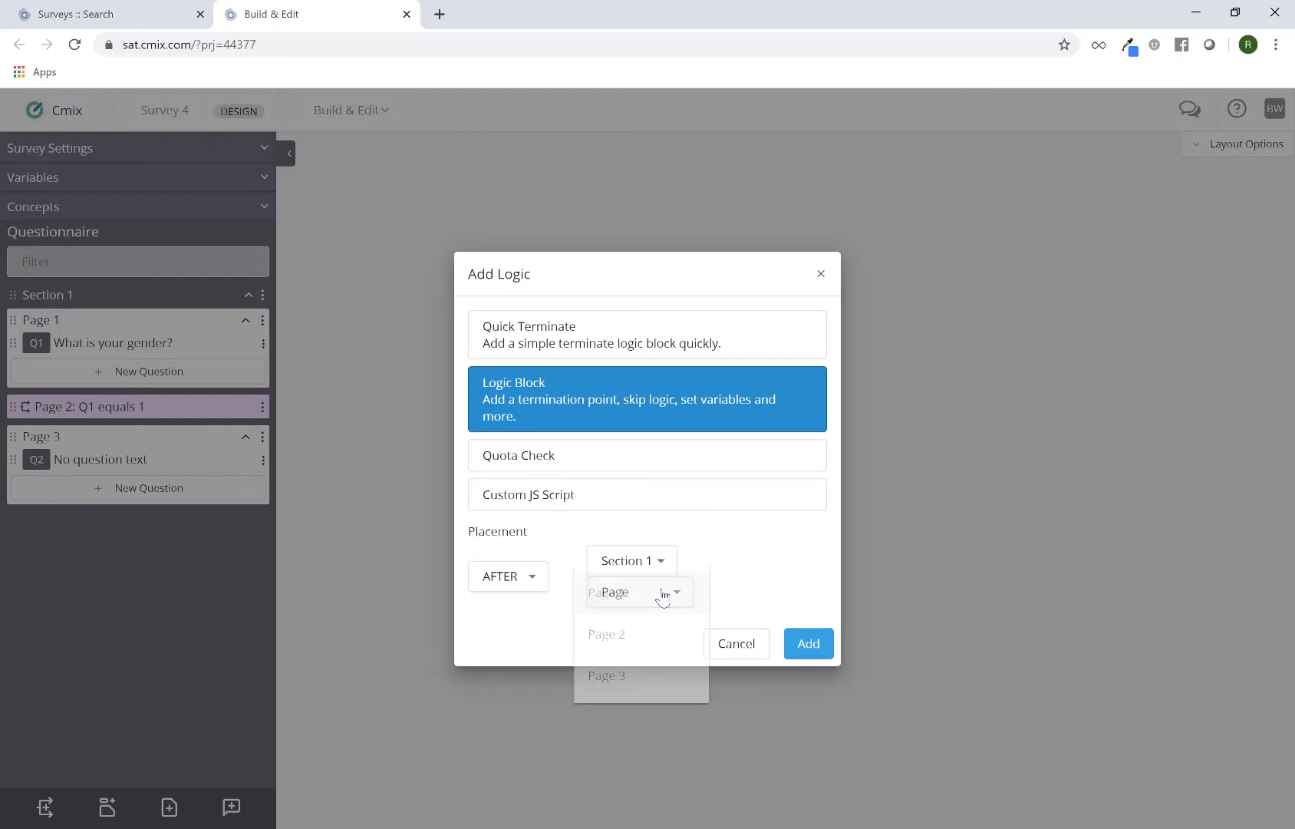
pyautogui.click(619, 602)
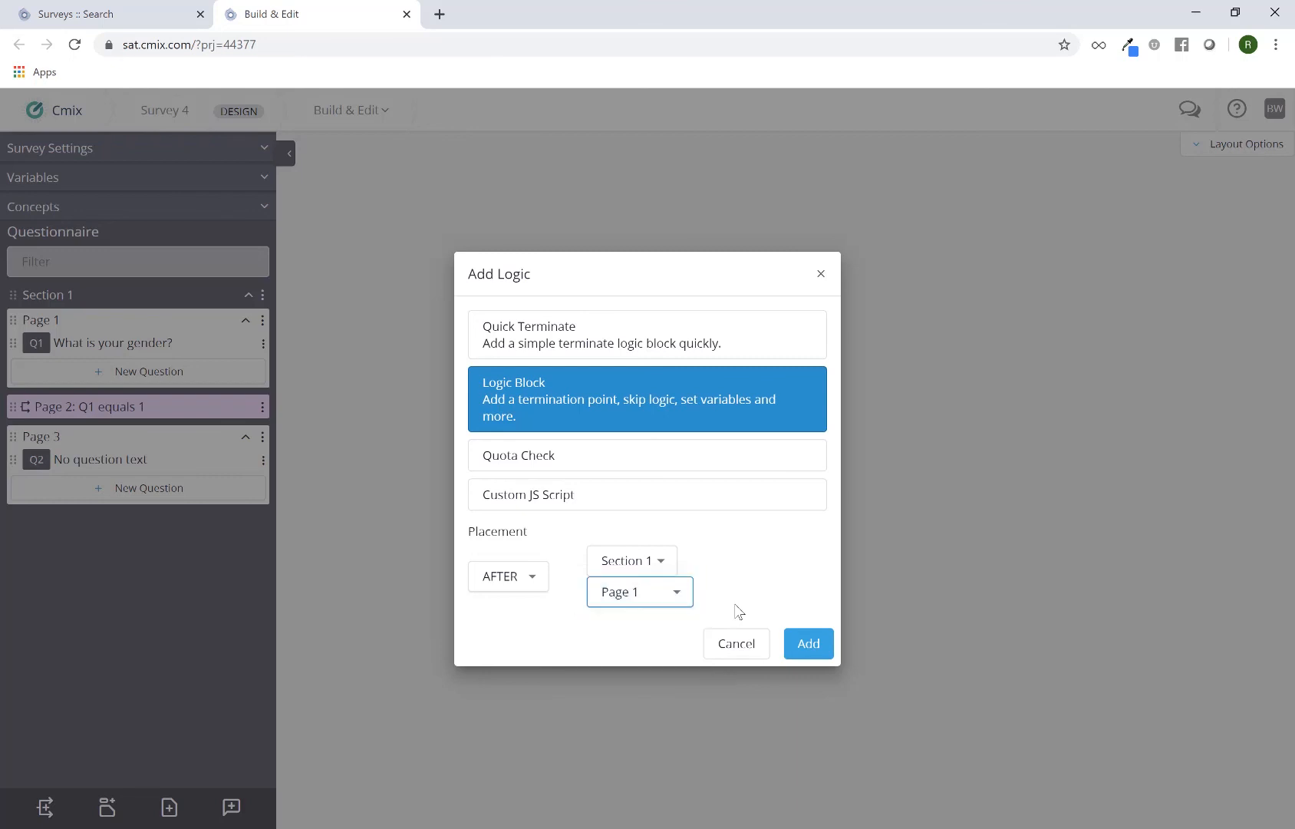
pyautogui.click(802, 644)
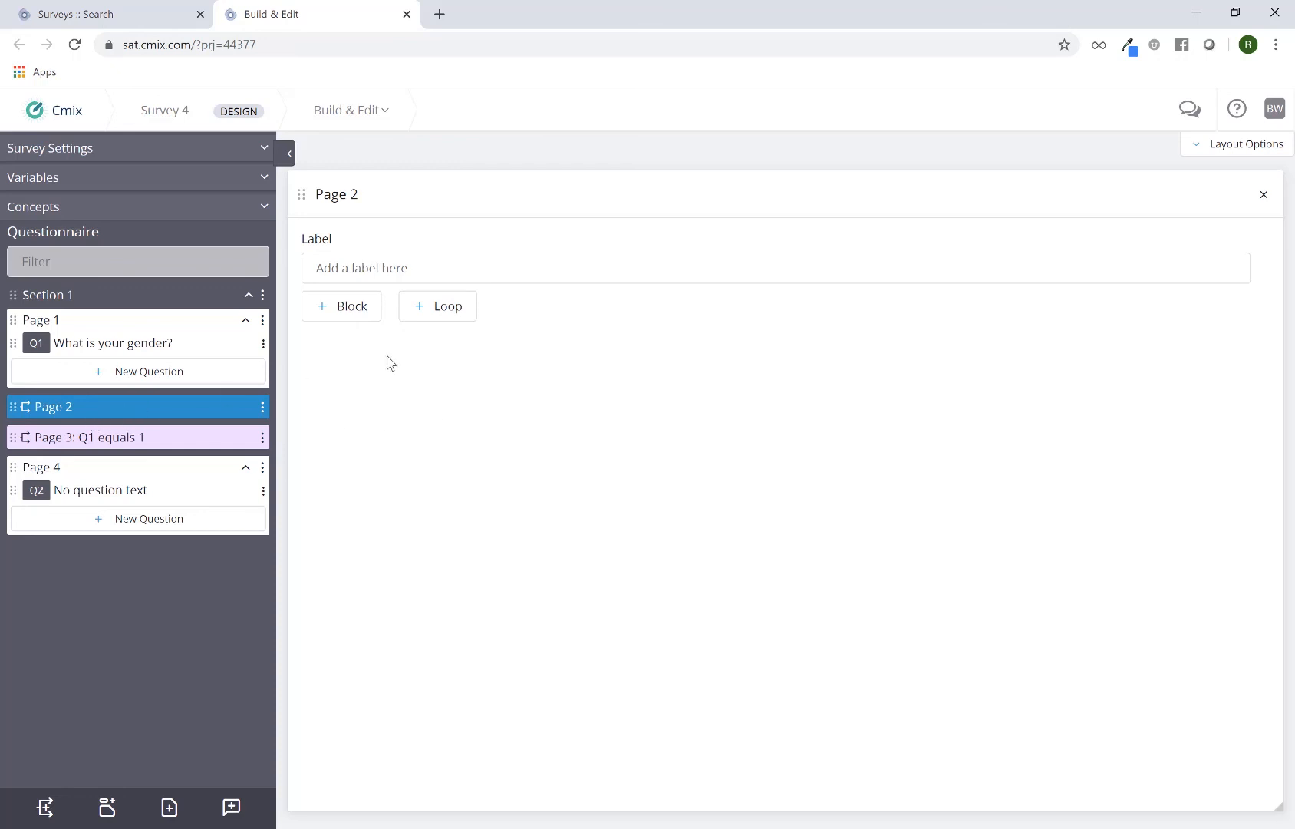
# Add a block to the new logic page that runs its actions only if Q1 equals response 1, Male
pyautogui.click(352, 318)
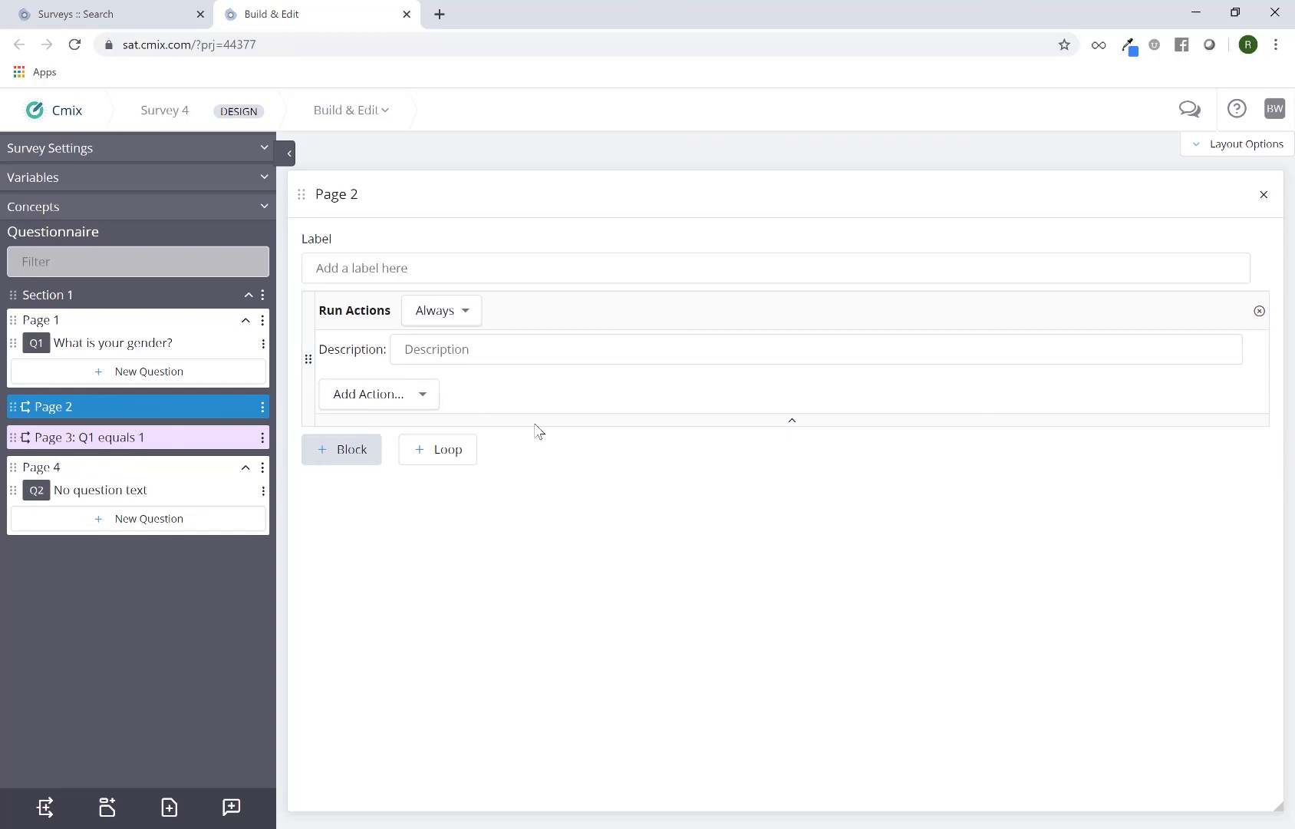
pyautogui.click(468, 317)
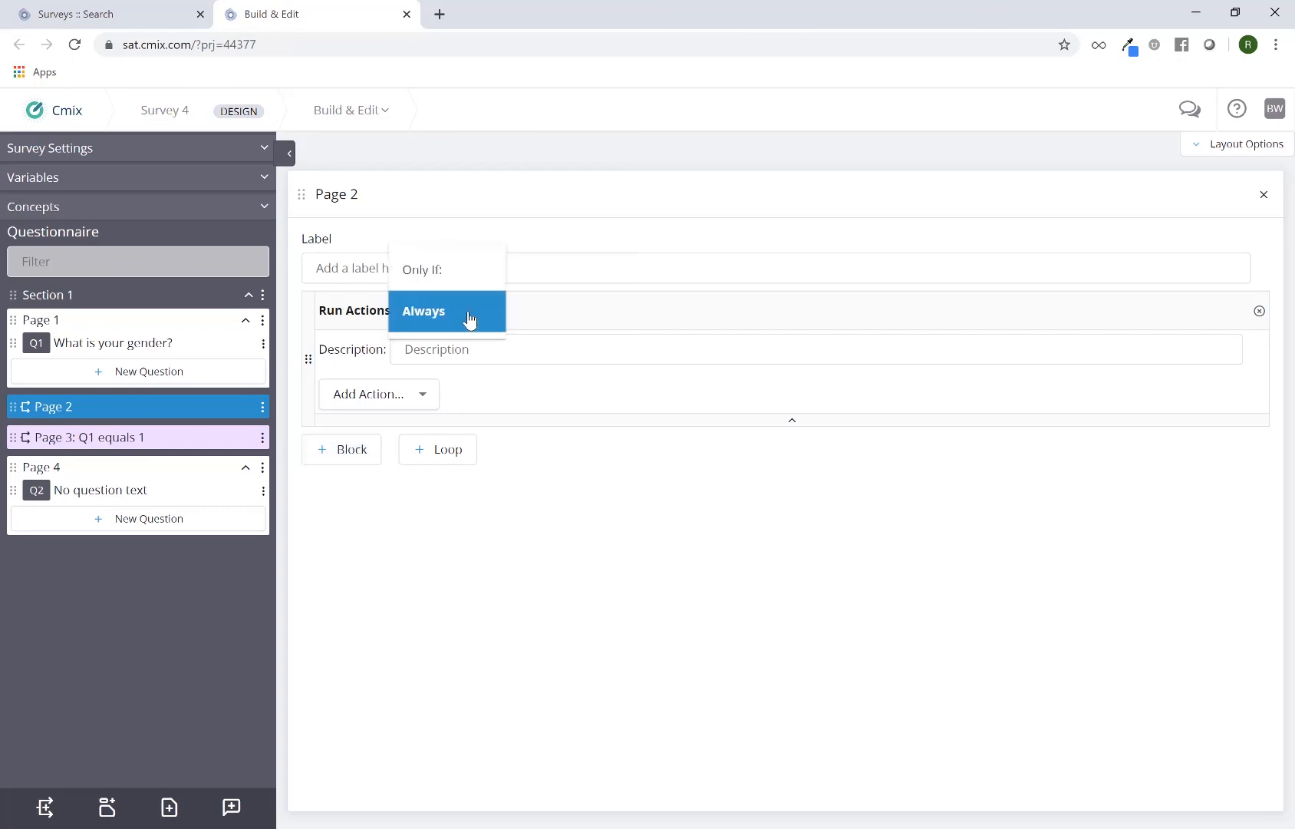
pyautogui.click(458, 274)
pyautogui.click(541, 313)
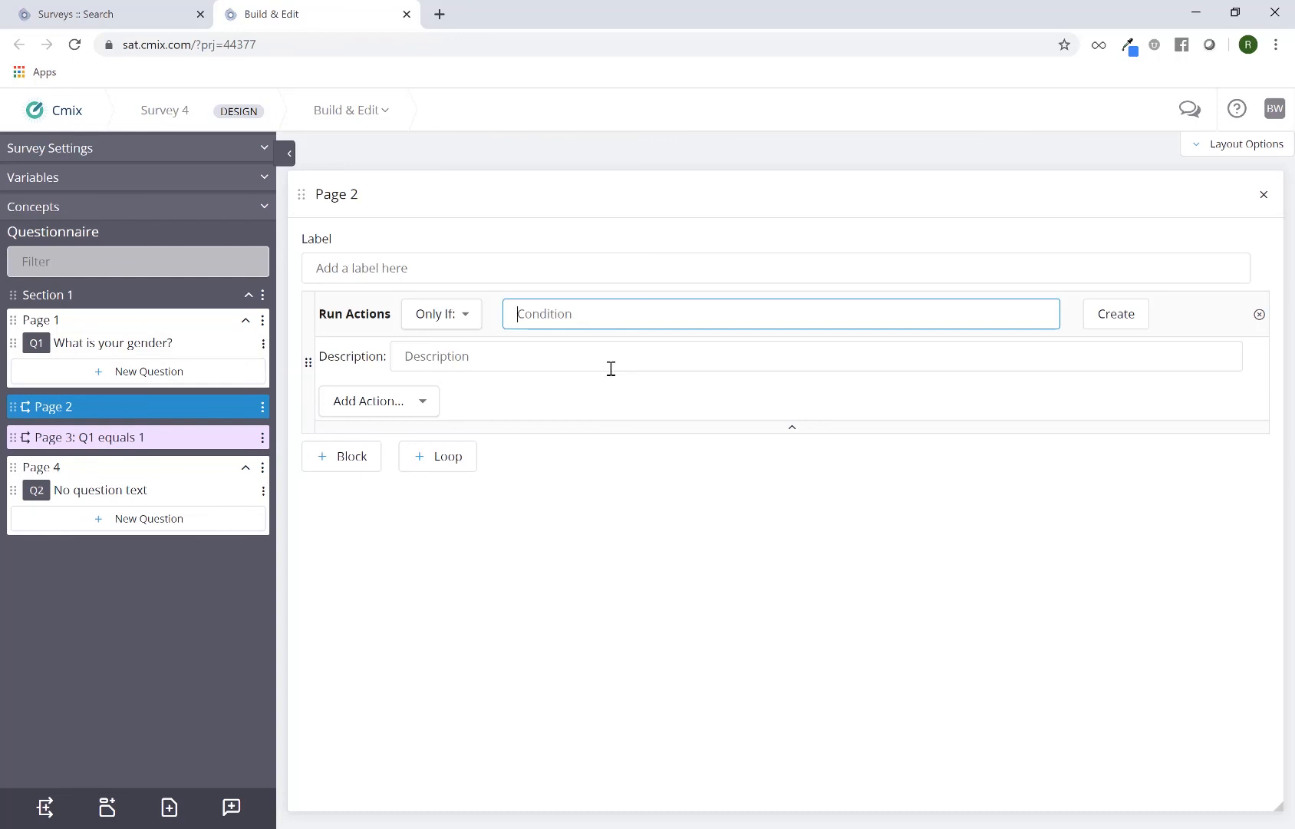
pyautogui.click(1129, 327)
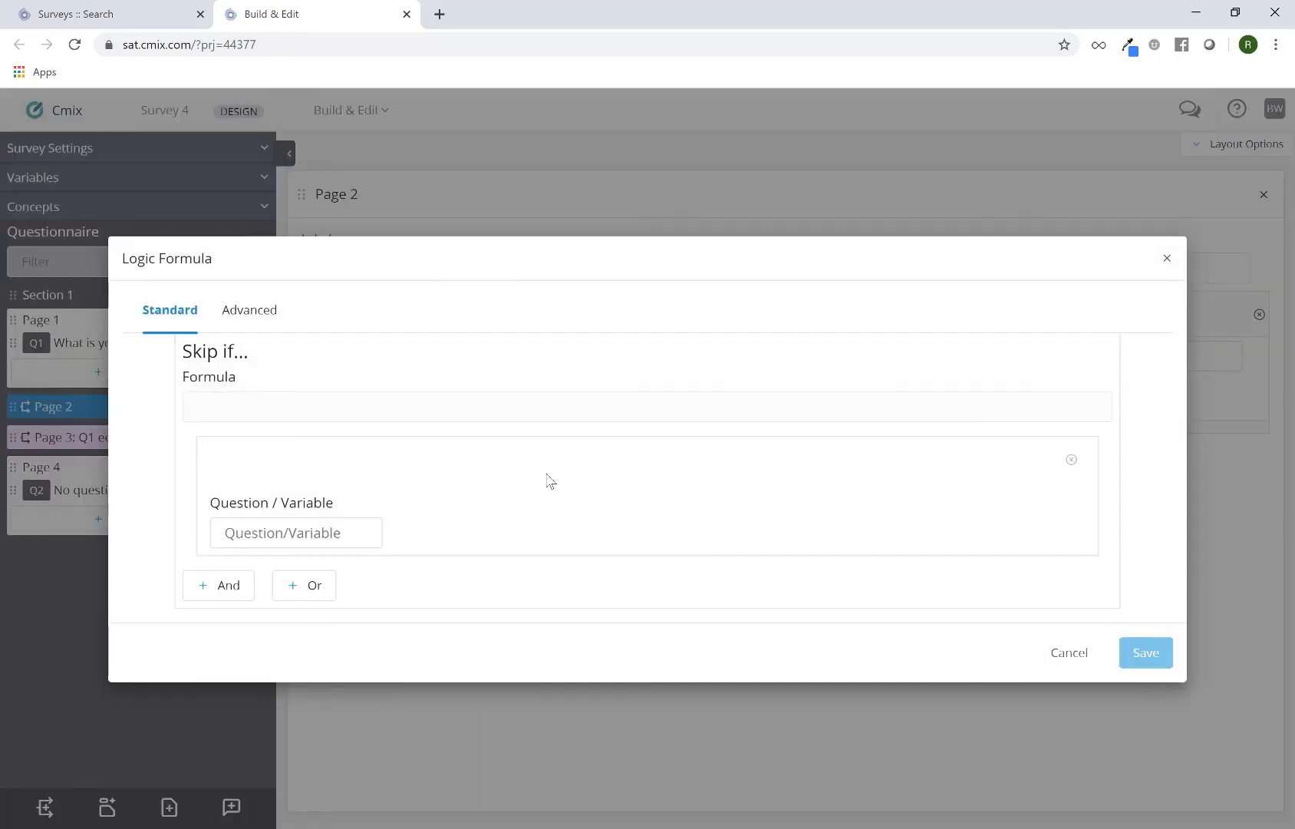
pyautogui.click(309, 535)
pyautogui.write('q1')
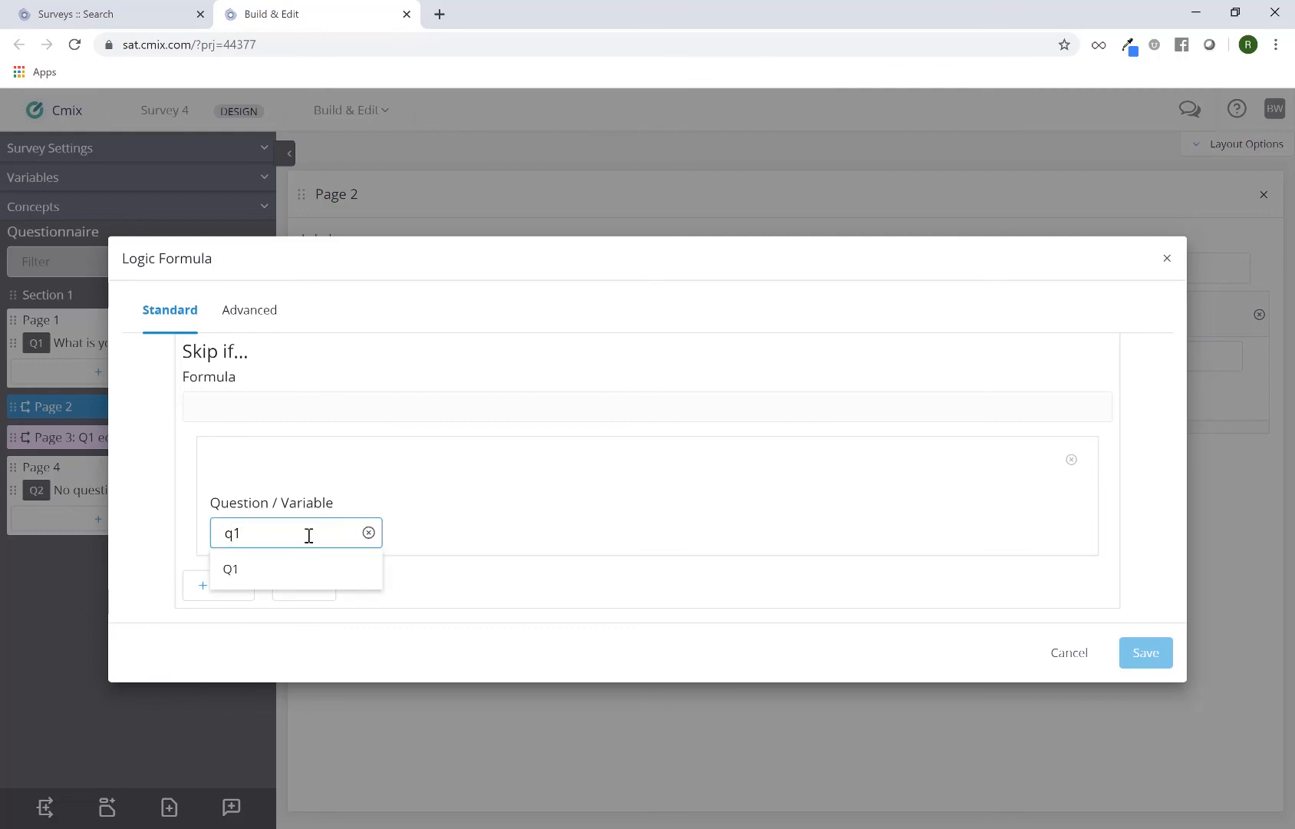
pyautogui.click(296, 572)
pyautogui.click(481, 533)
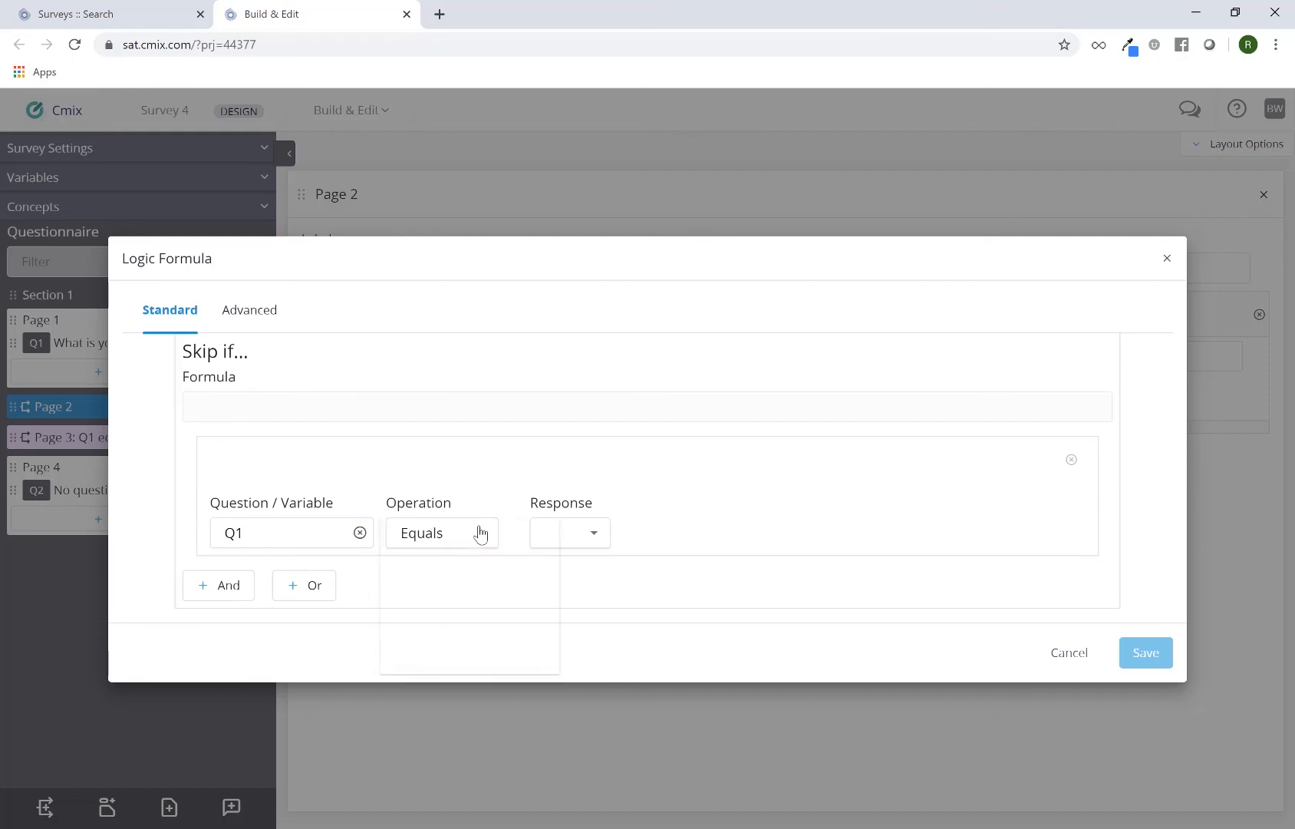
pyautogui.click(478, 535)
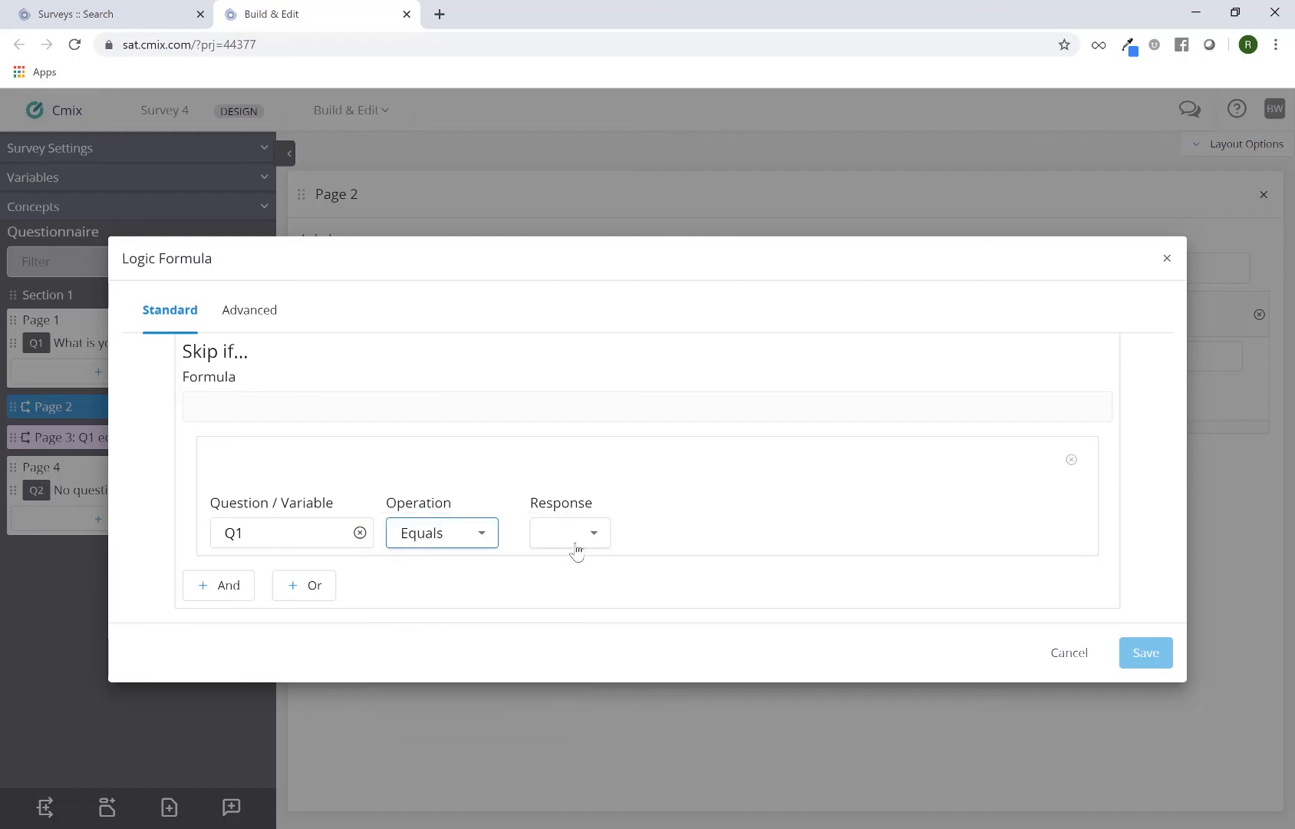
pyautogui.click(589, 541)
pyautogui.click(589, 535)
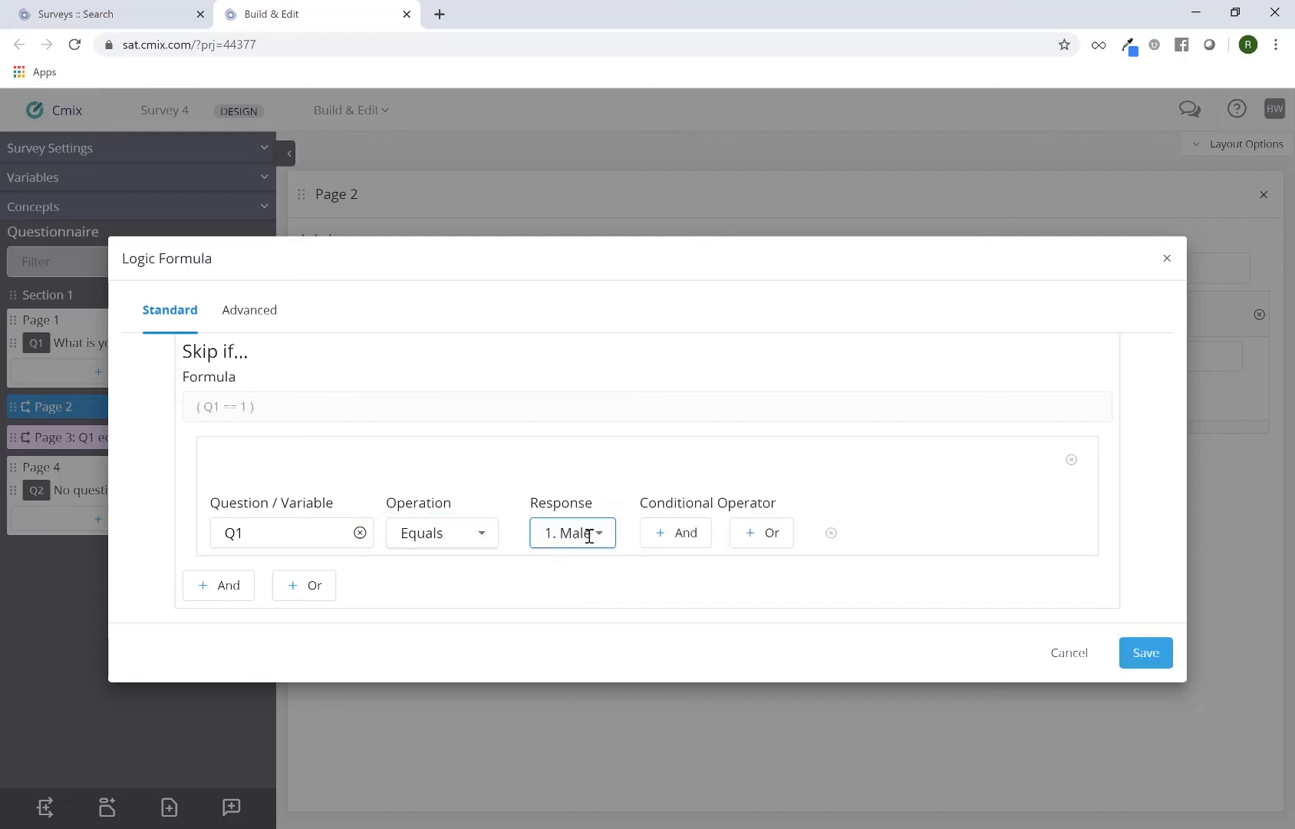
pyautogui.click(1145, 654)
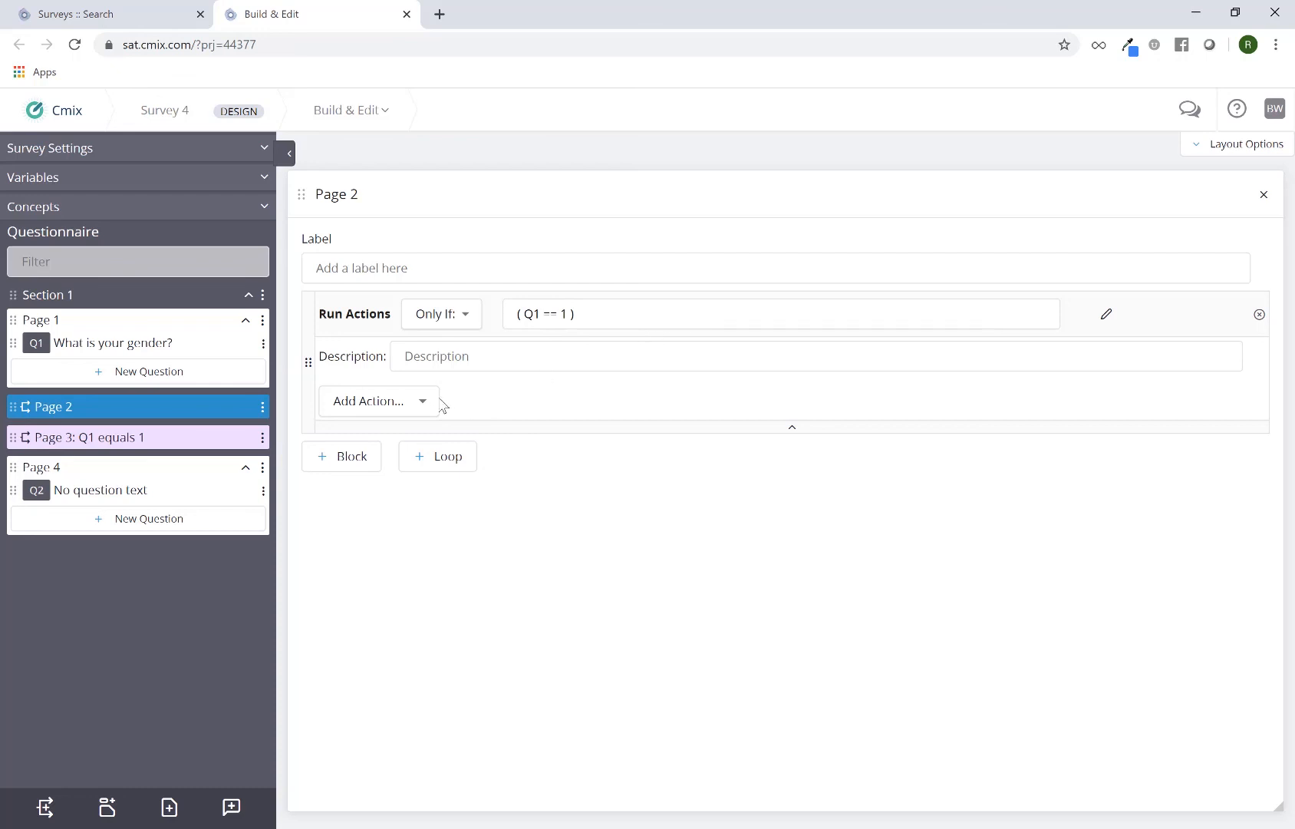
# Add a Terminate action to the block, using a new termination code named Q1-MALE
pyautogui.click(412, 407)
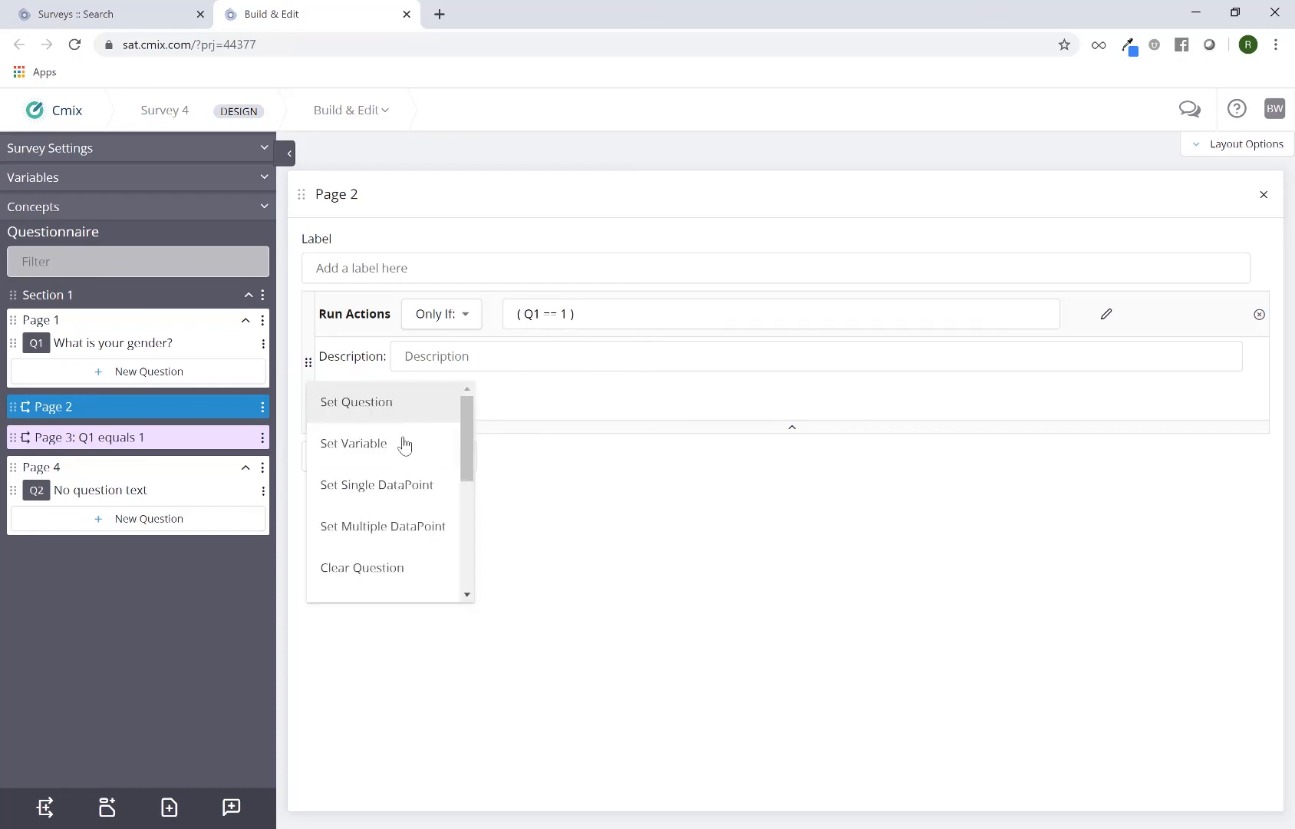
pyautogui.scroll(-1, 398, 458)
pyautogui.scroll(-3, 397, 460)
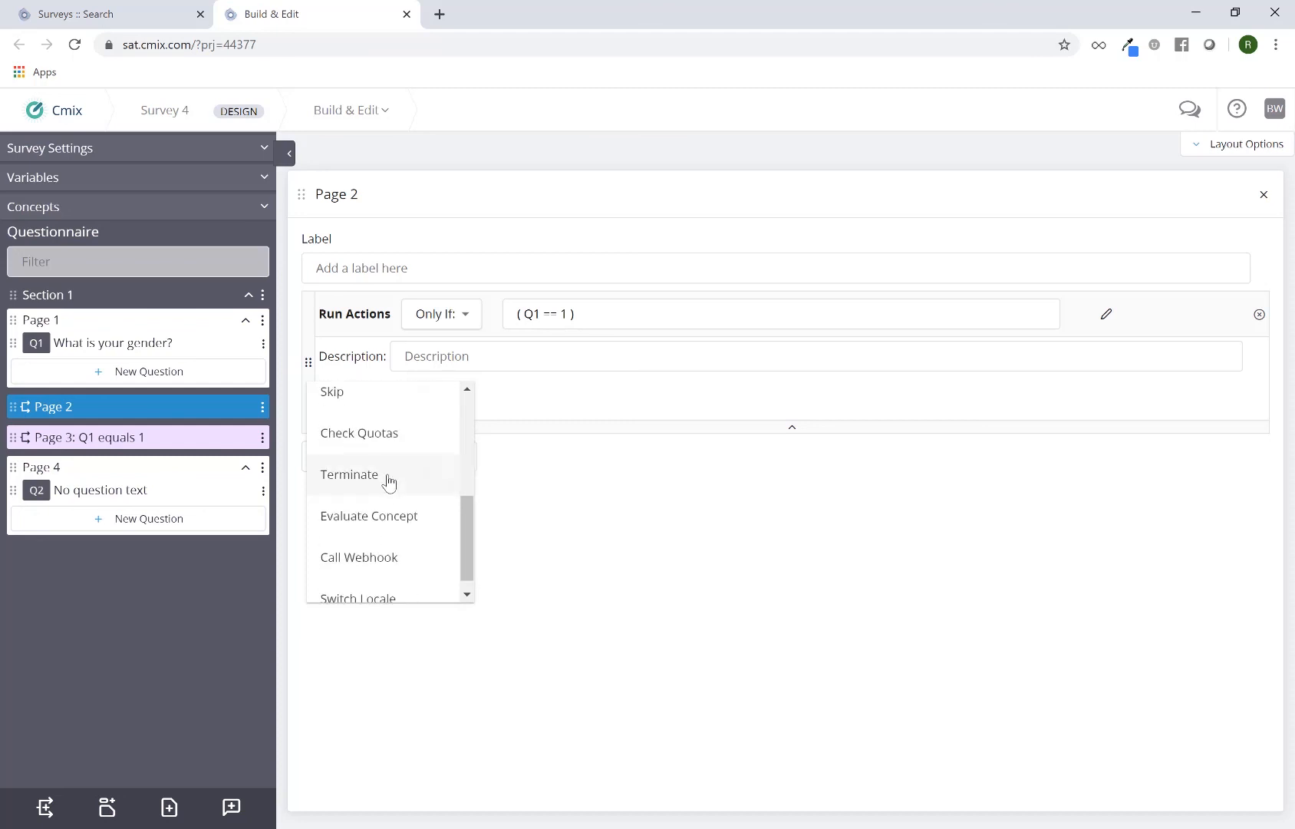
pyautogui.click(390, 477)
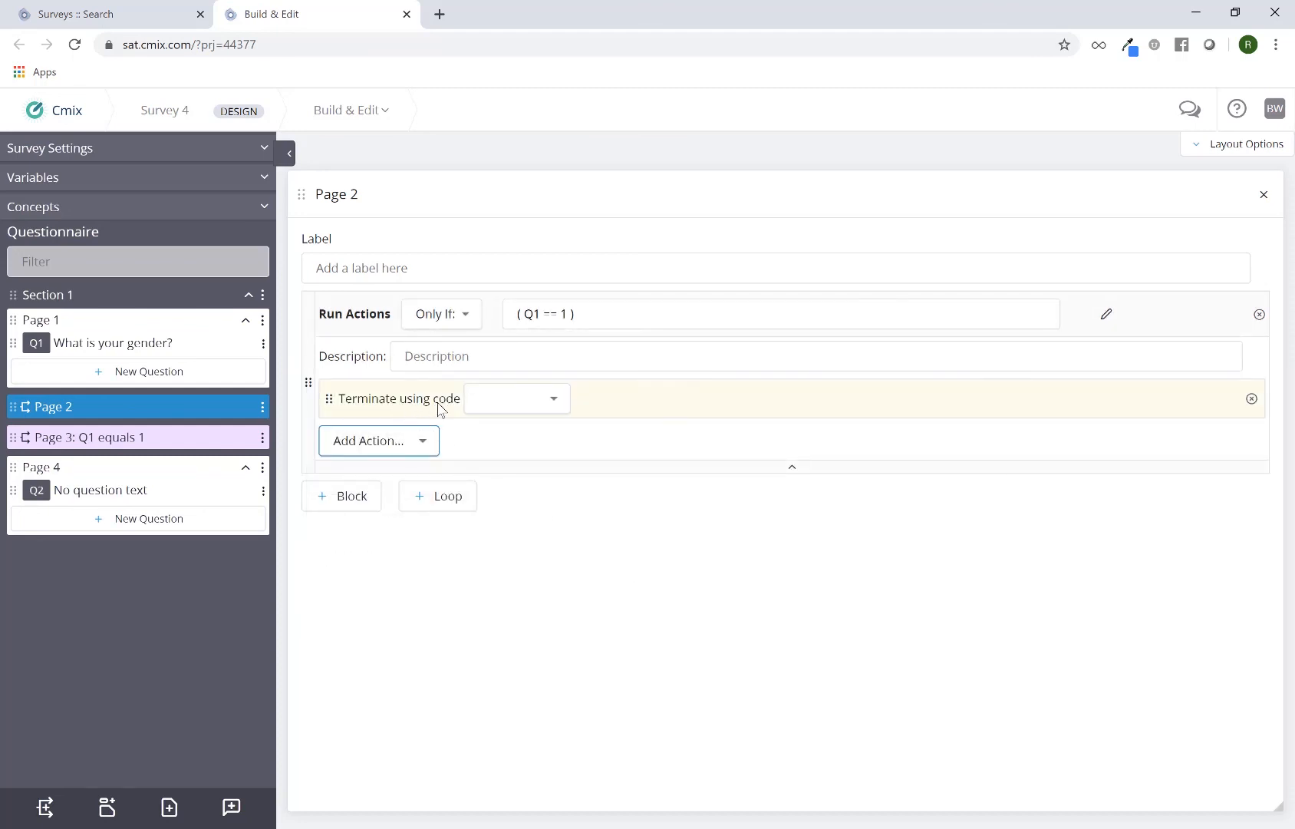
pyautogui.click(522, 399)
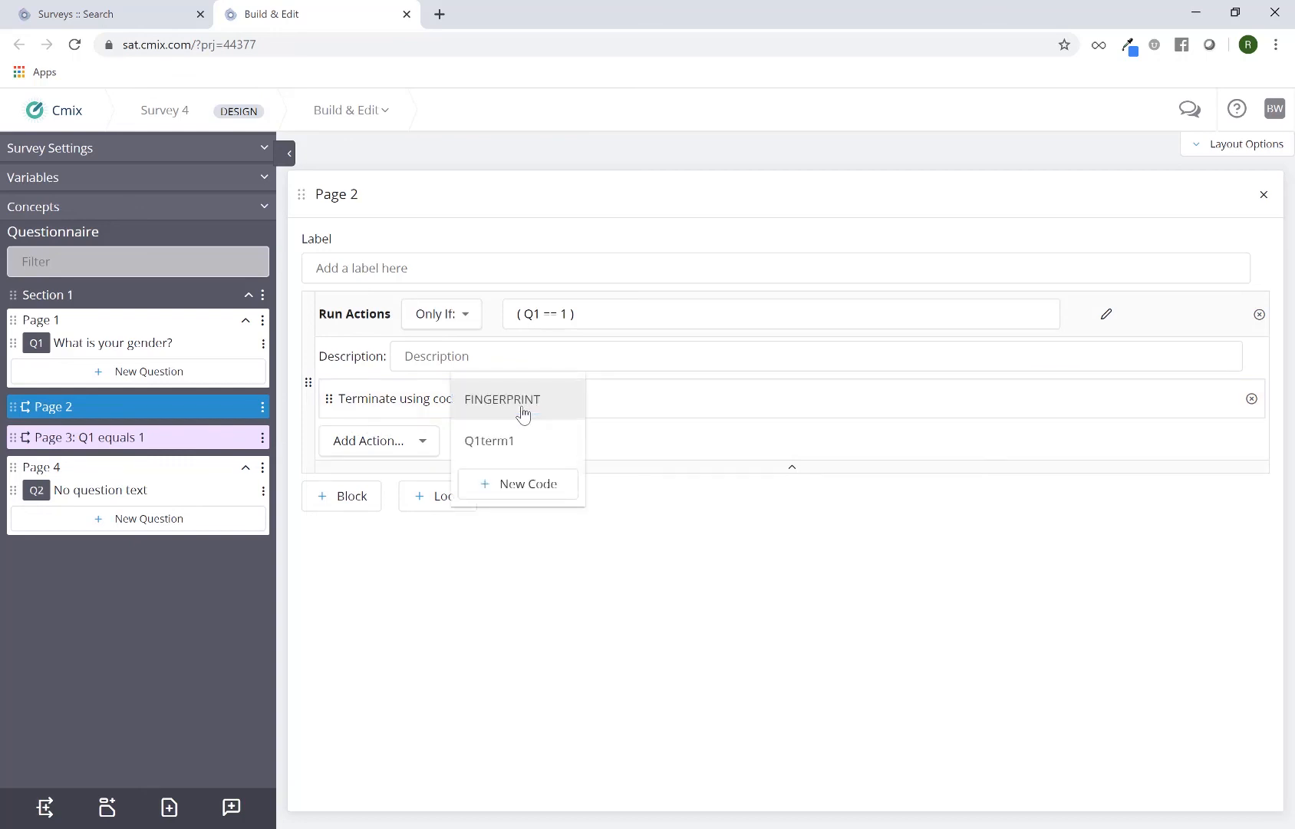
pyautogui.click(533, 491)
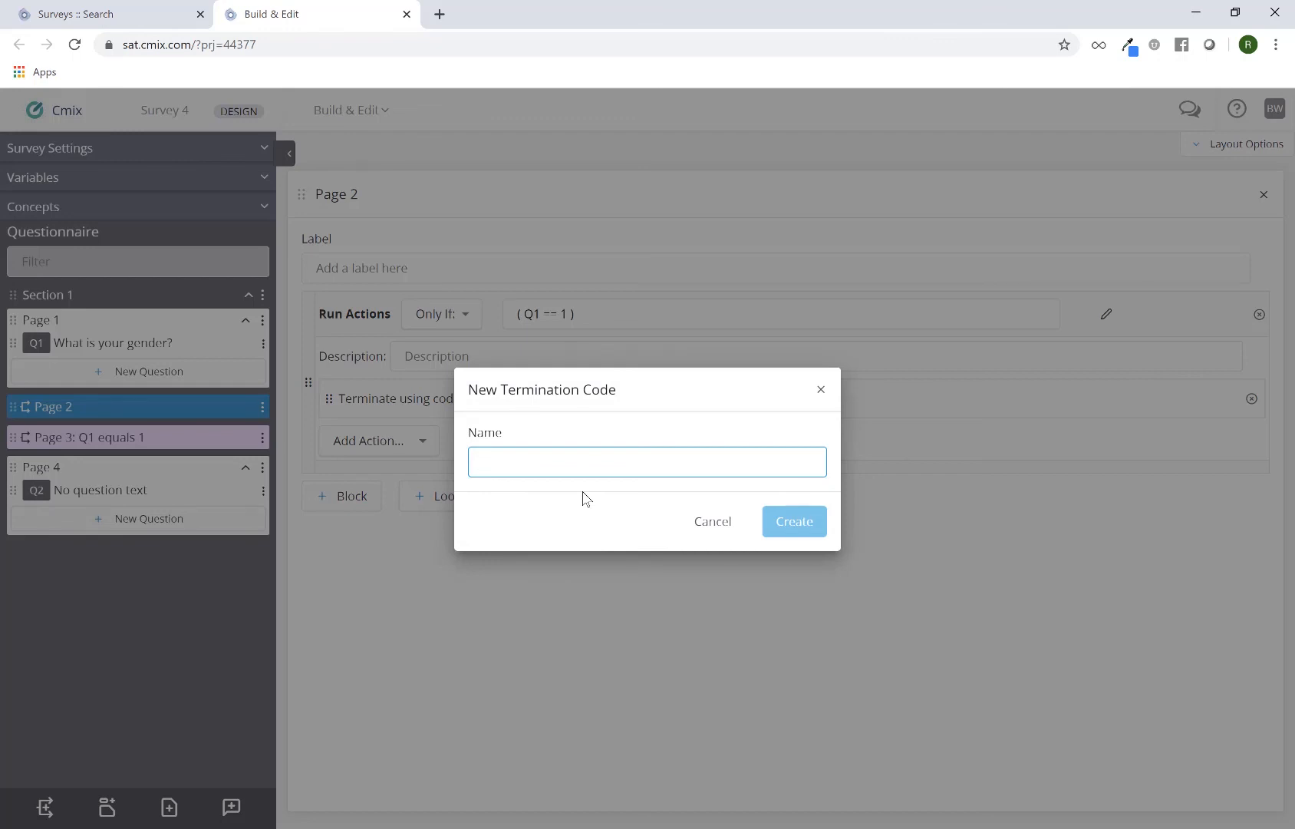
pyautogui.write('Q1')
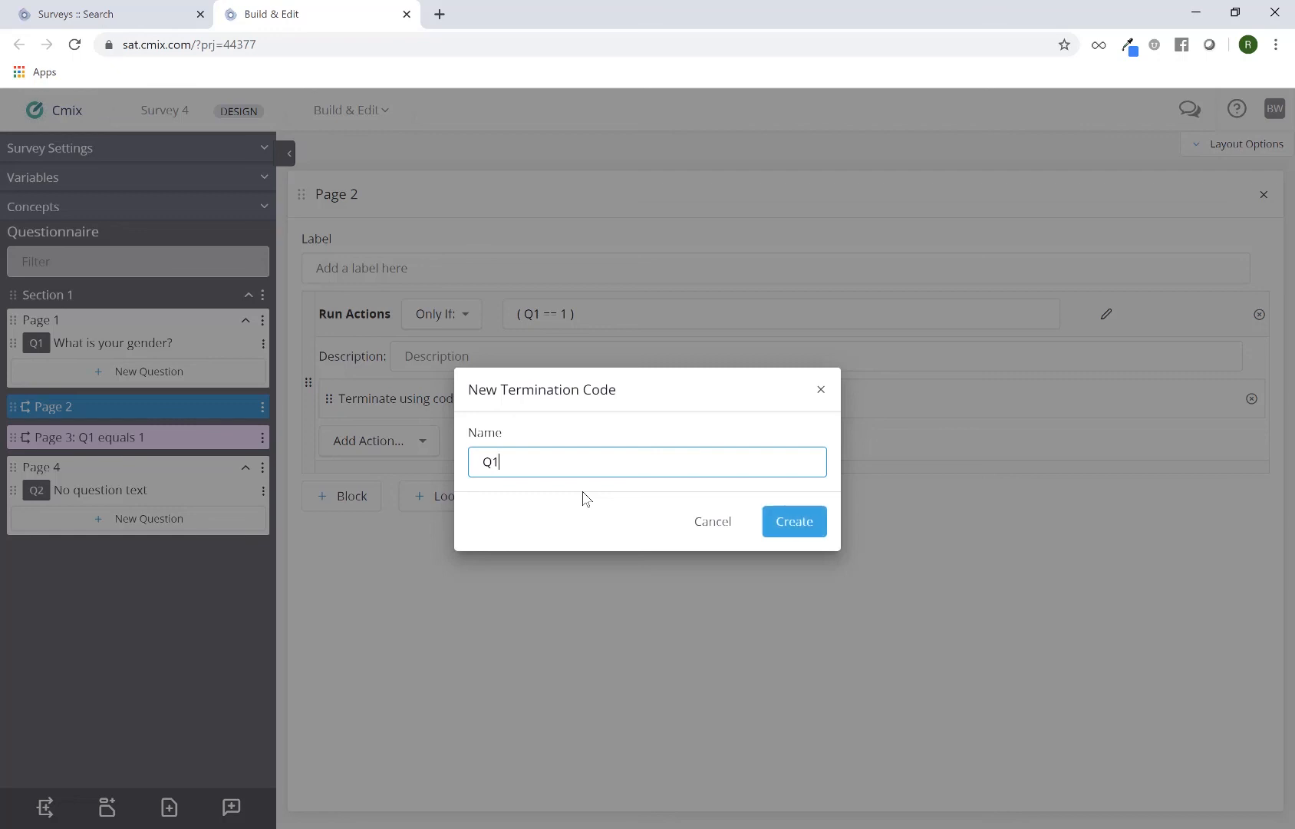
pyautogui.write('-MALE')
pyautogui.tripleClick(516, 466)
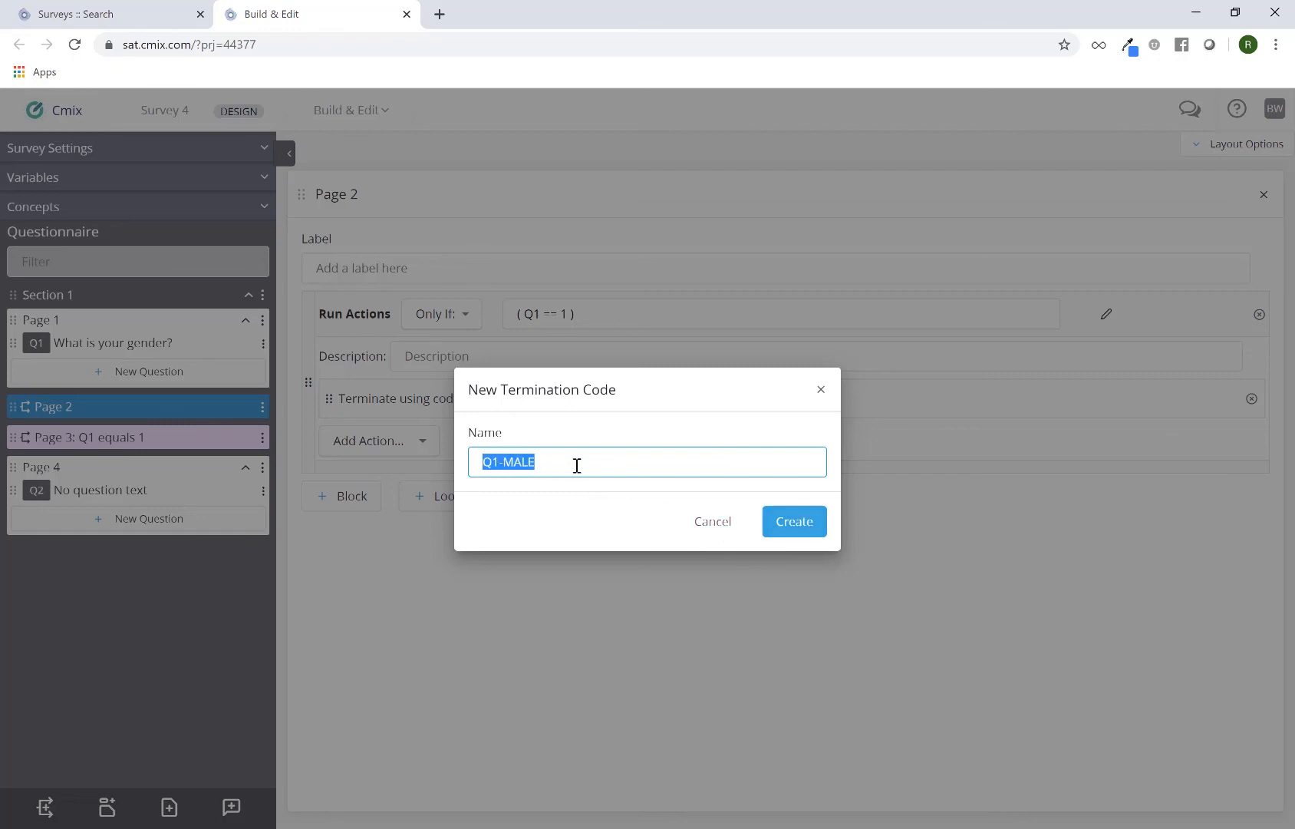
pyautogui.click(794, 525)
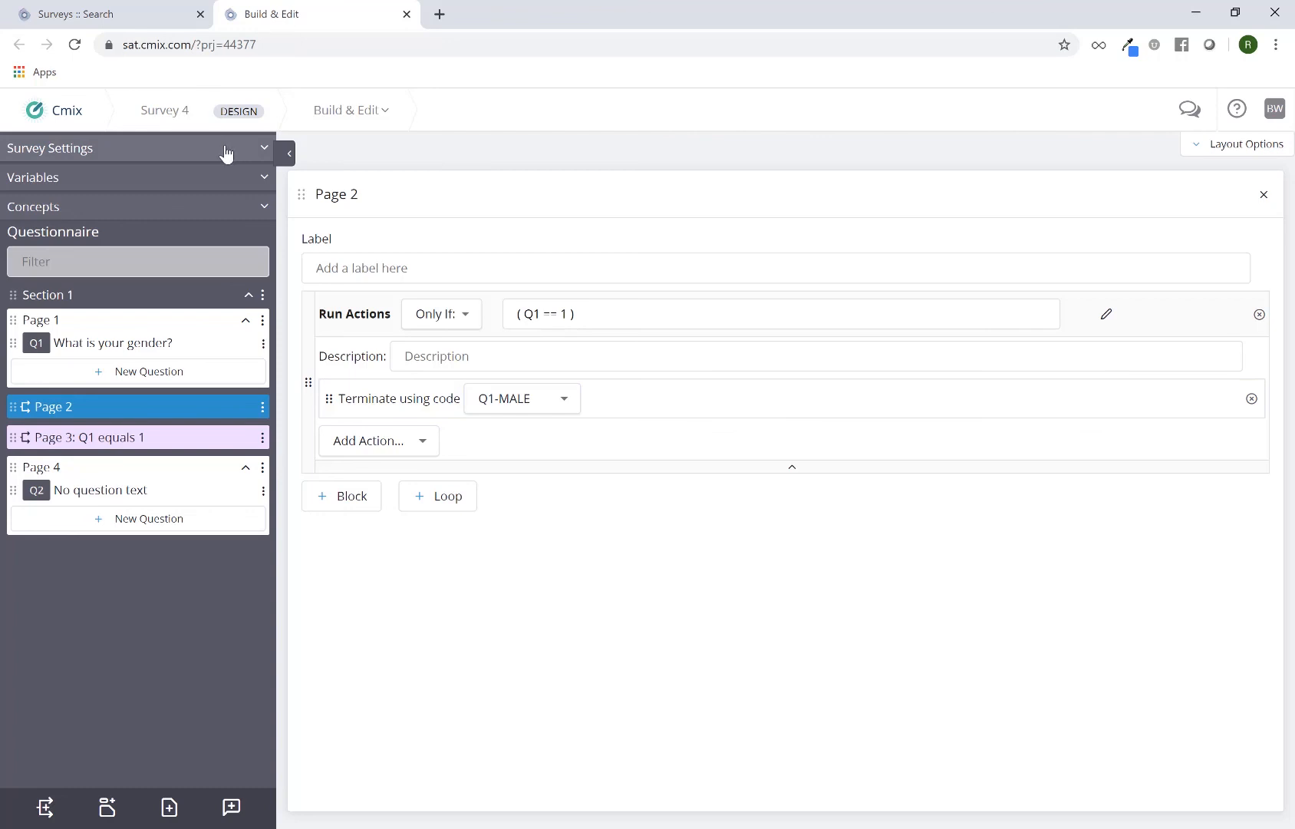
# Open the survey's Terms & Dropouts page and examine the termination report for the Q1term1 and Q1-MALE codes
pyautogui.click(387, 115)
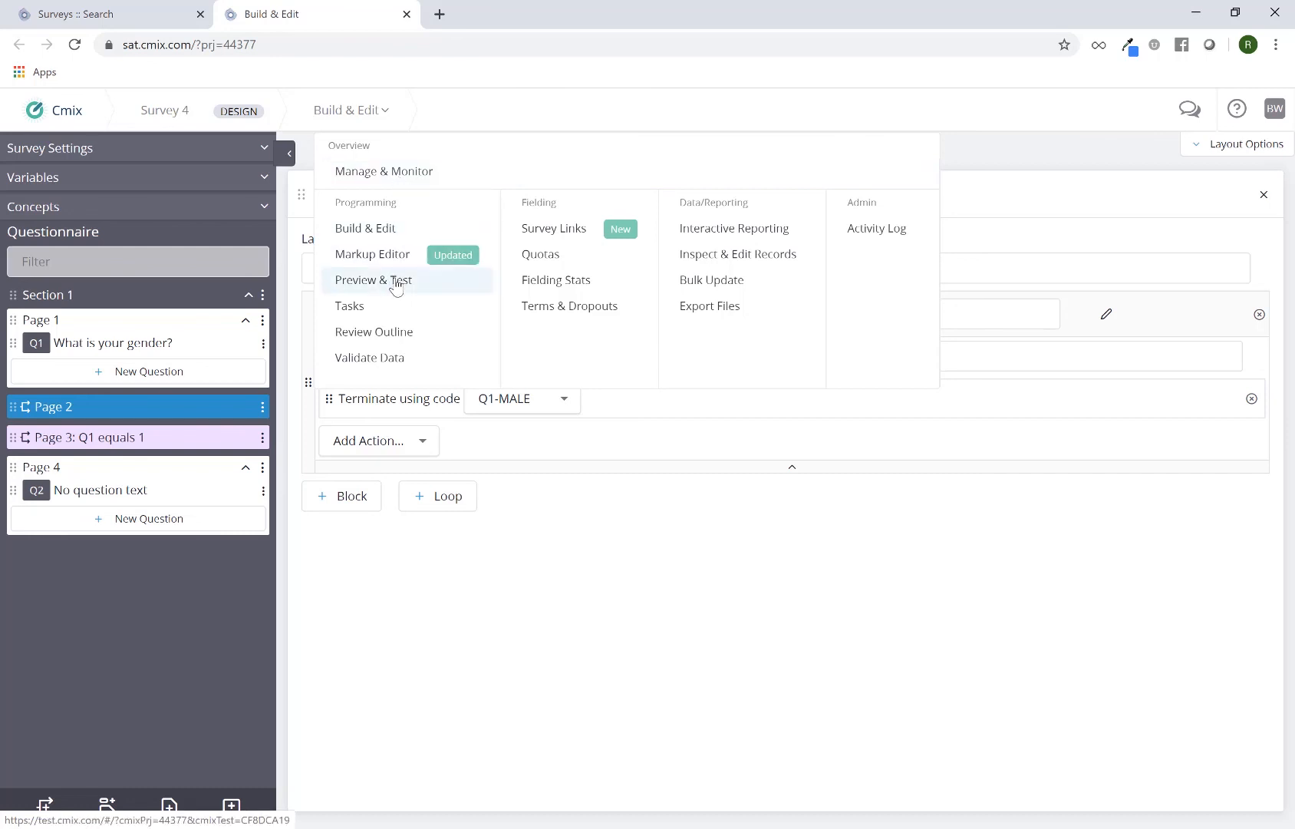
pyautogui.click(400, 178)
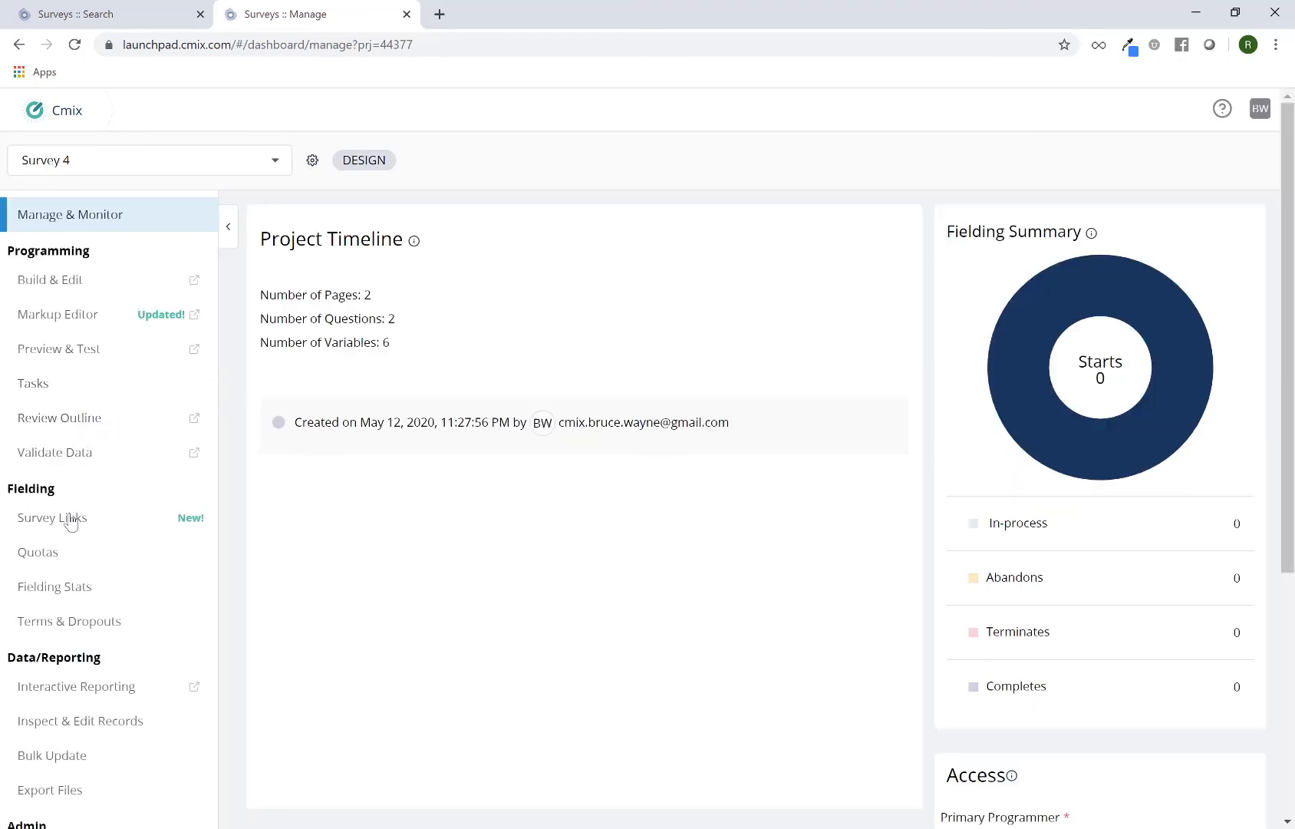
pyautogui.click(78, 628)
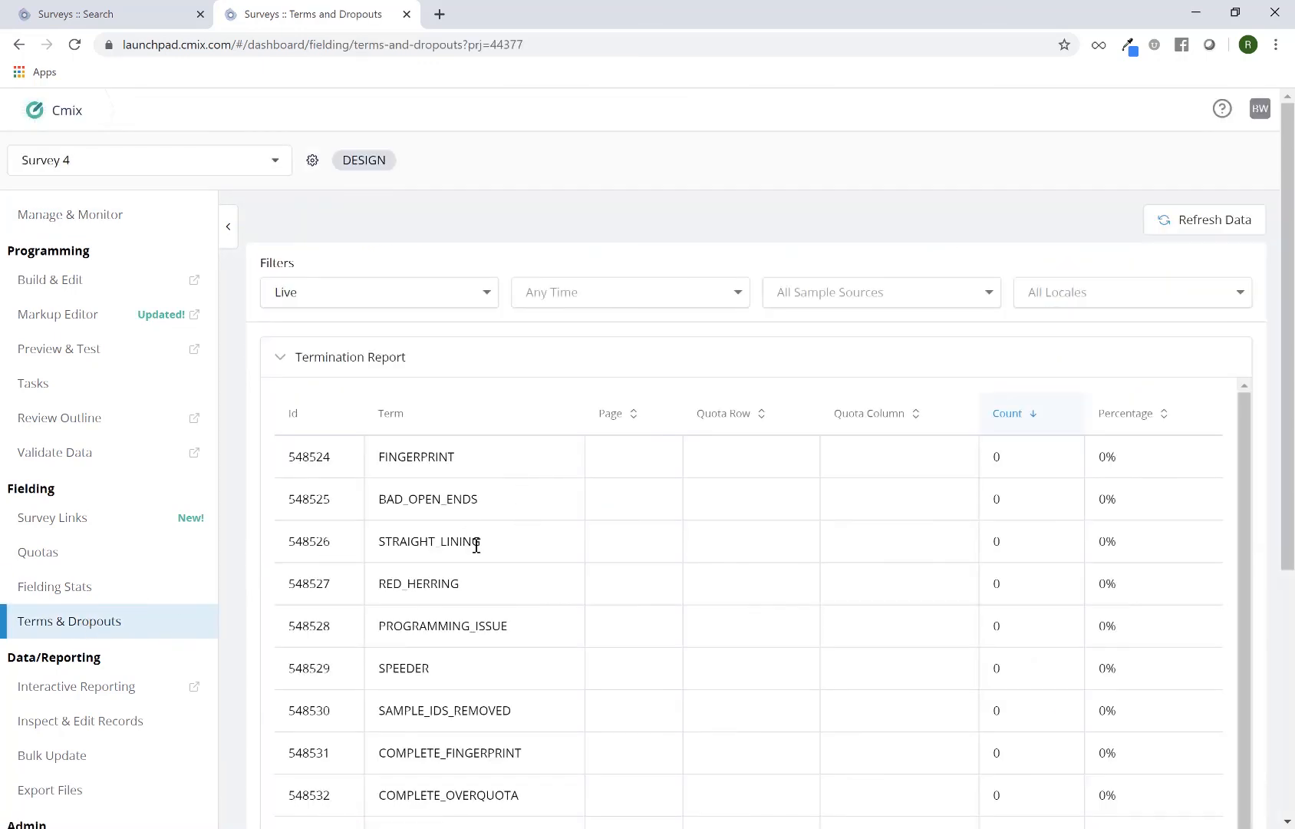
pyautogui.scroll(-1, 483, 548)
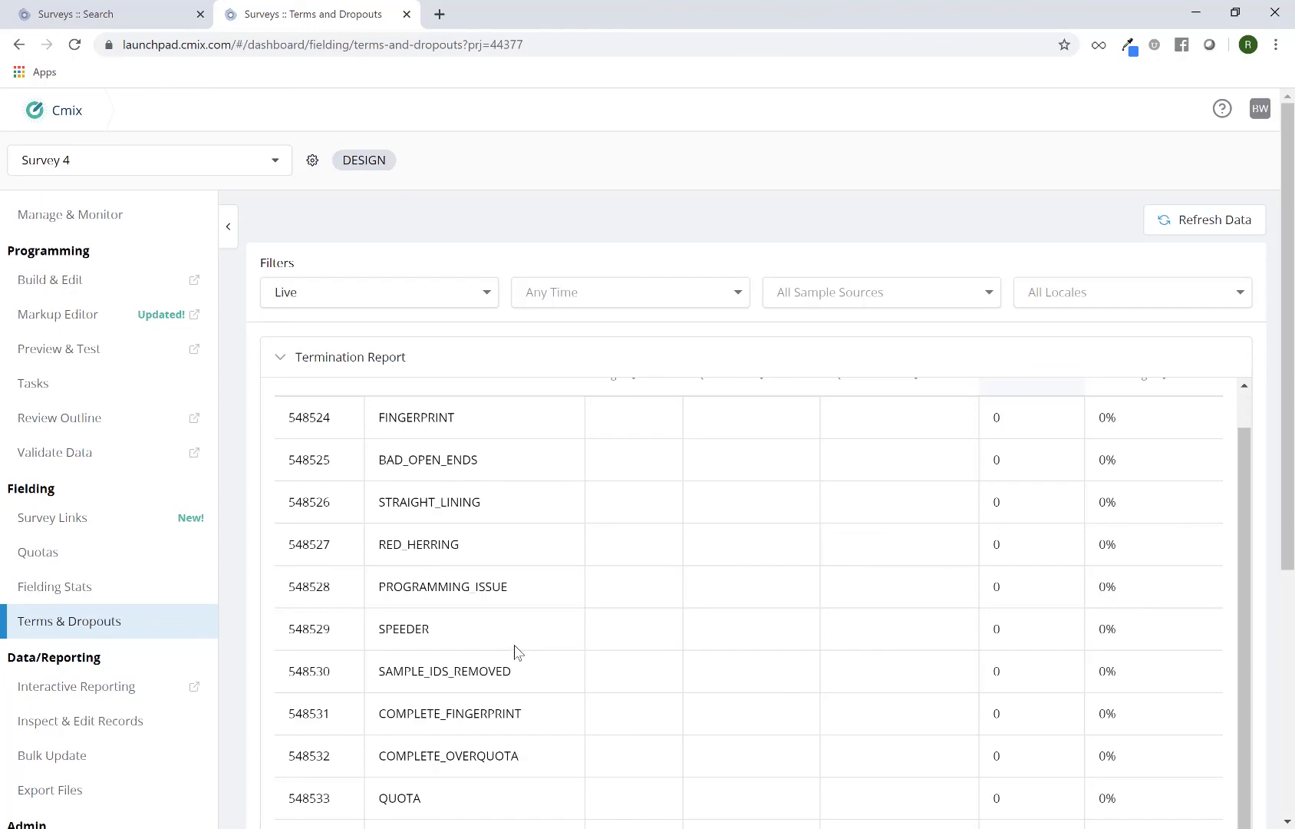
pyautogui.scroll(-3, 515, 650)
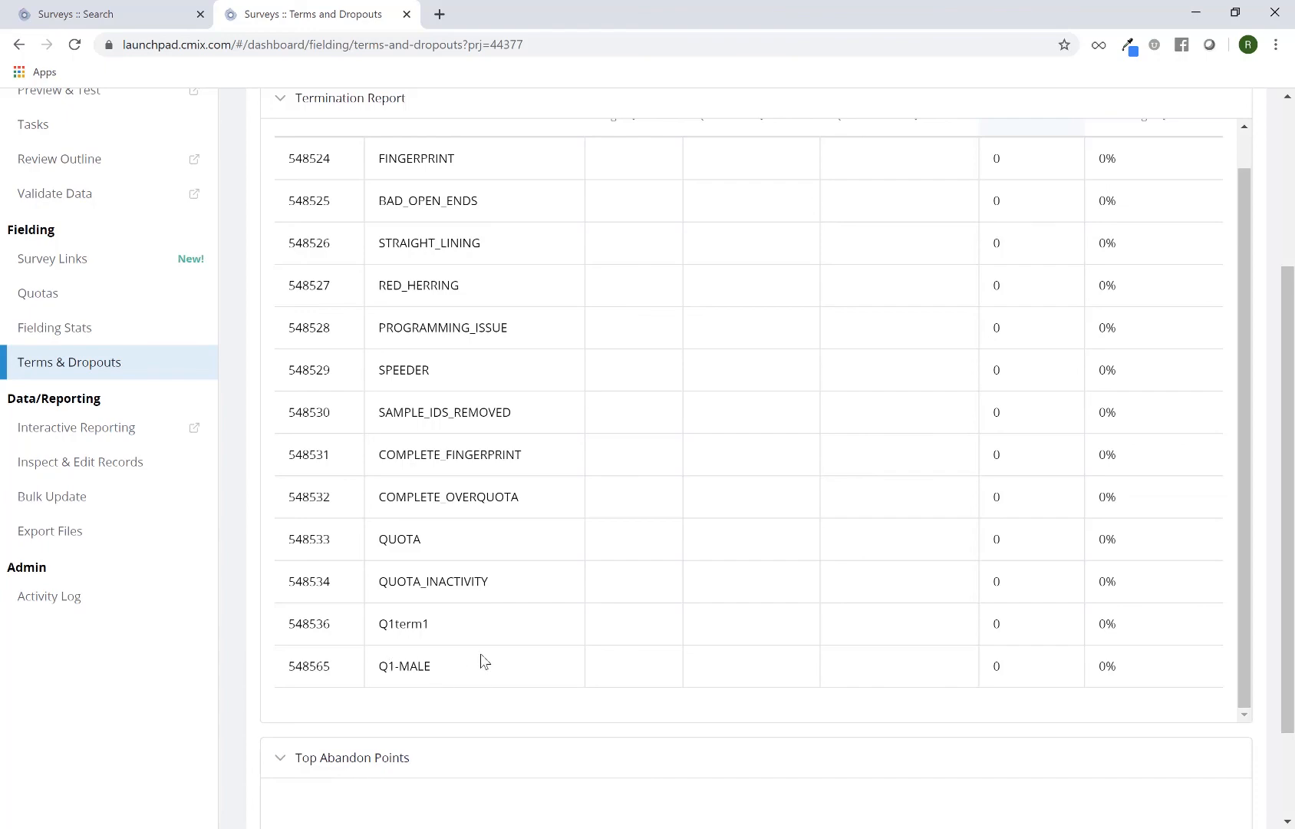
pyautogui.scroll(4, 520, 614)
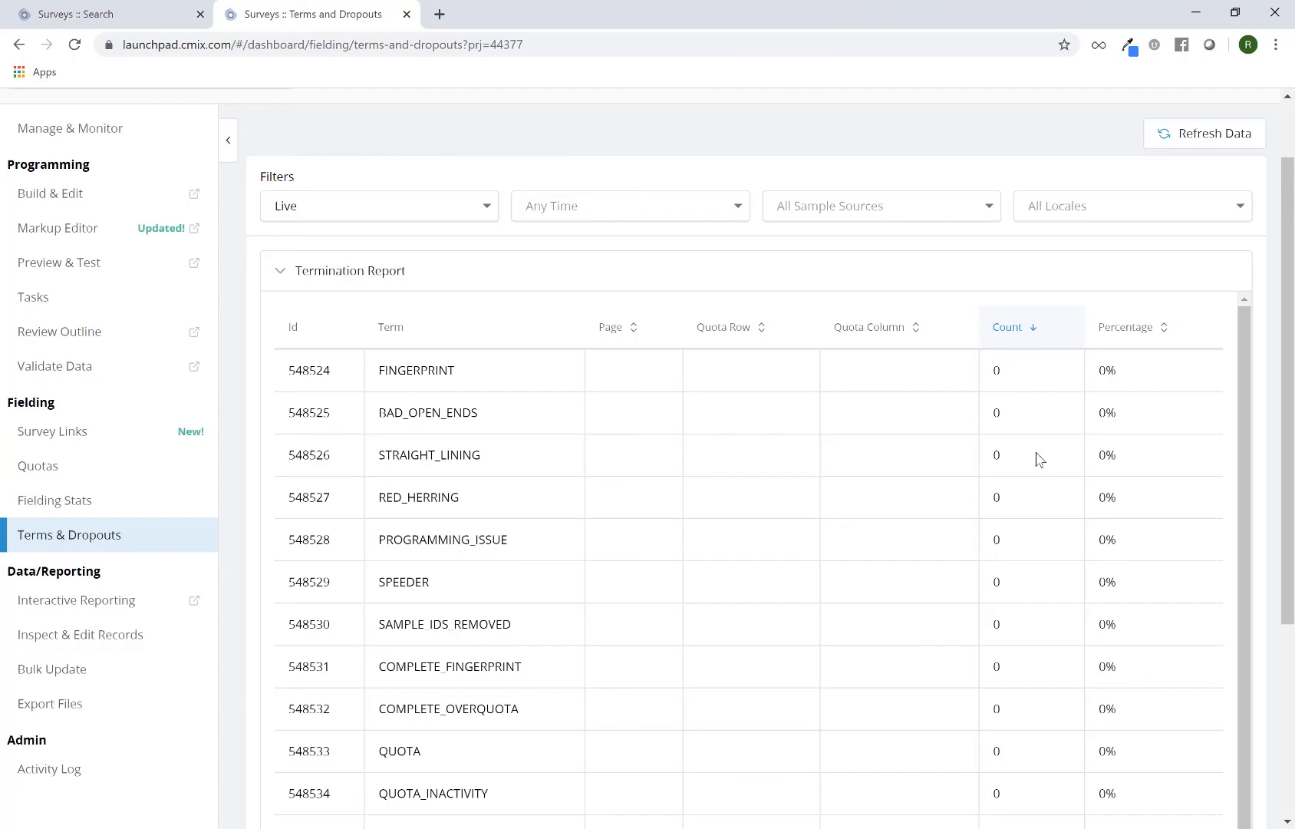
pyautogui.scroll(-5, 734, 530)
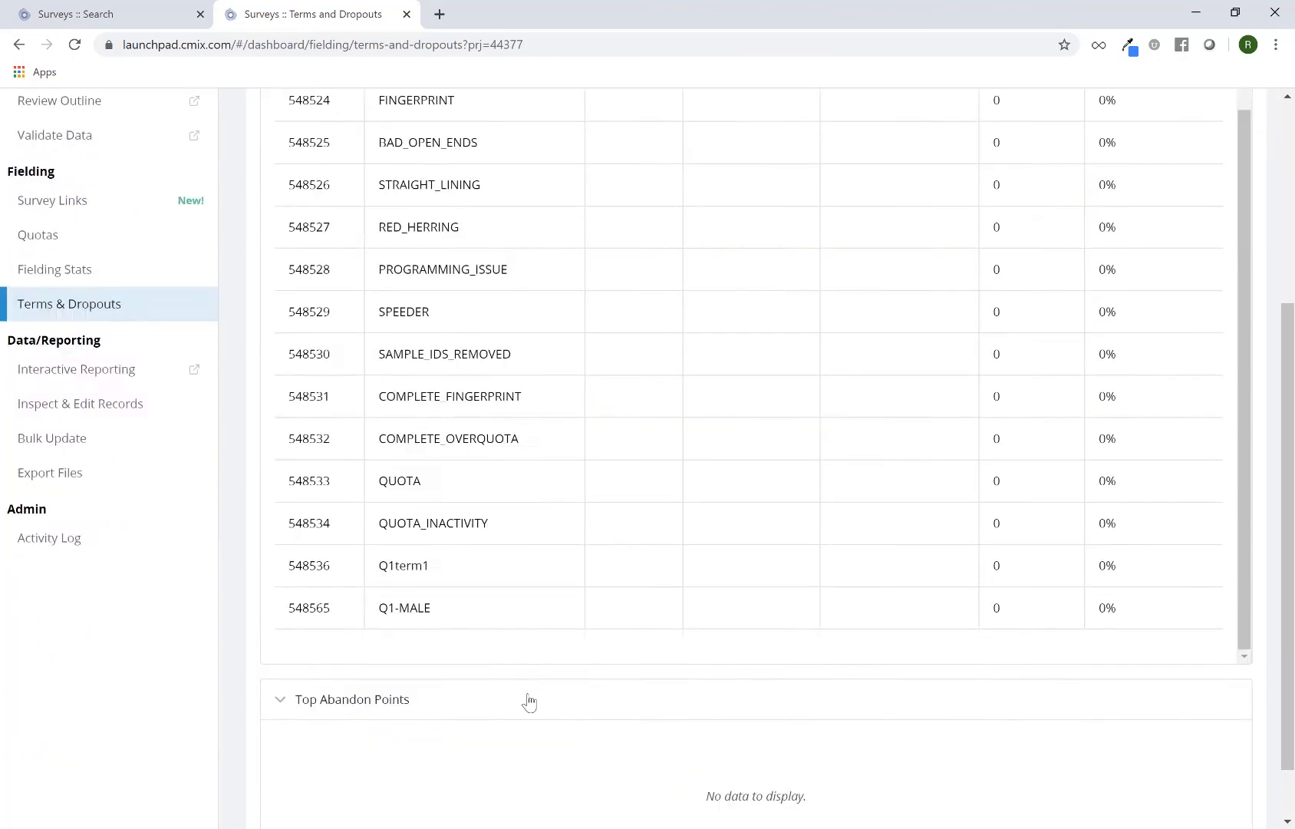
pyautogui.doubleClick(409, 539)
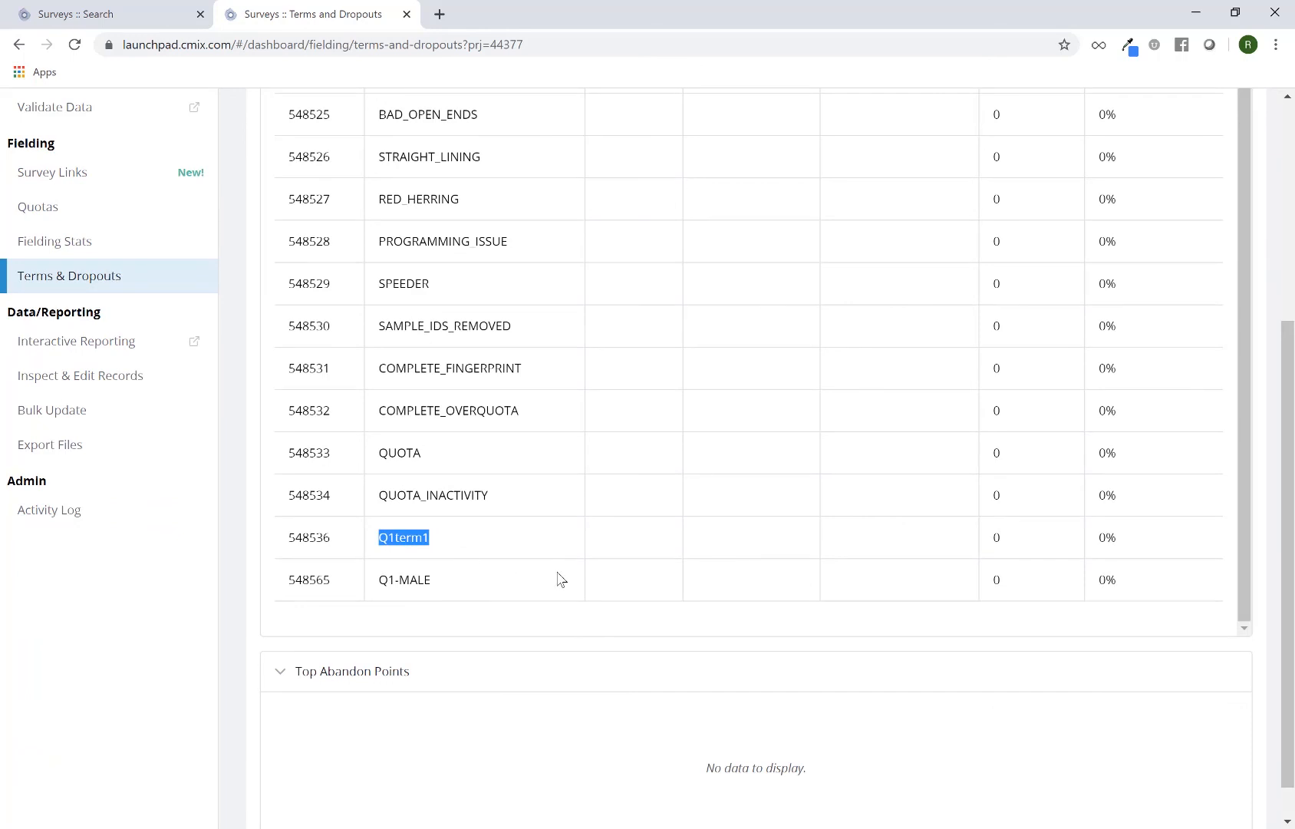
pyautogui.scroll(6, 559, 579)
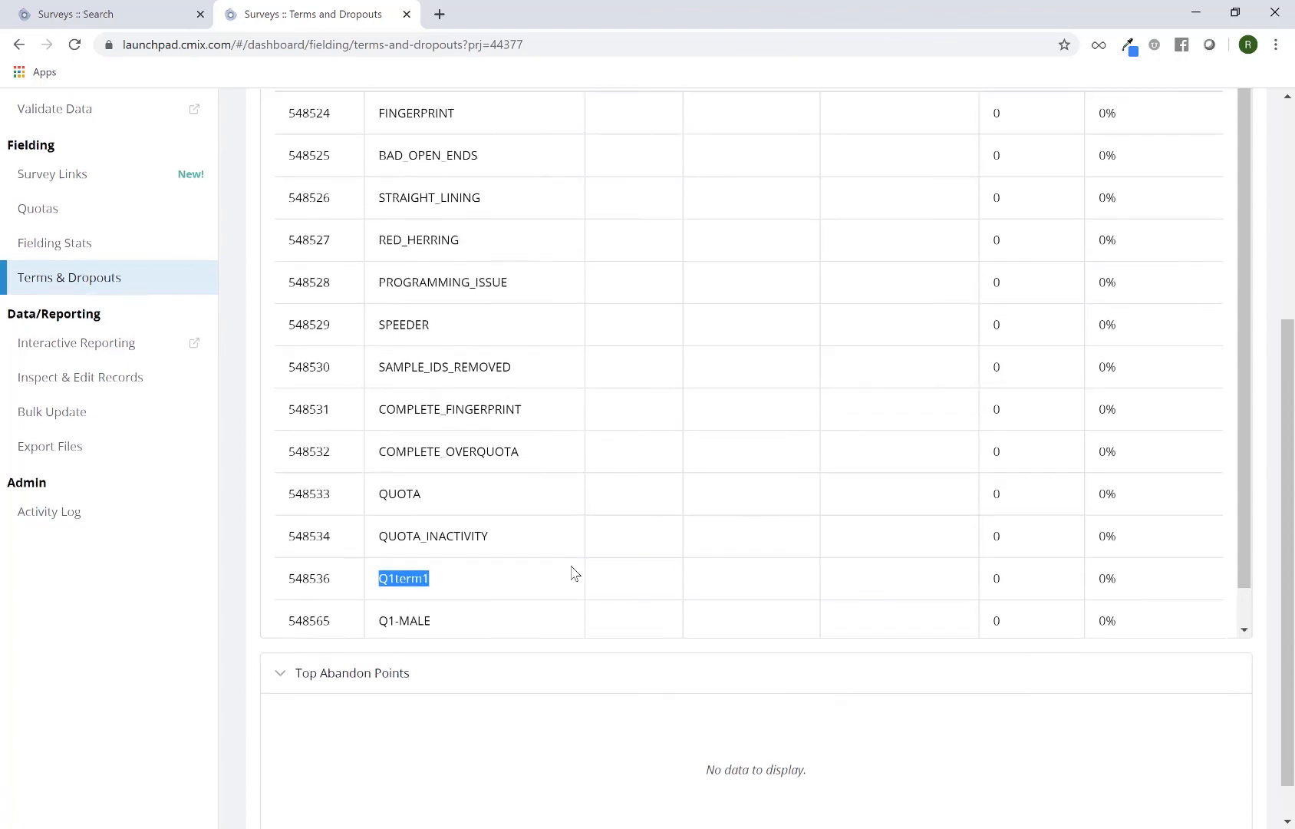
pyautogui.scroll(-5, 644, 565)
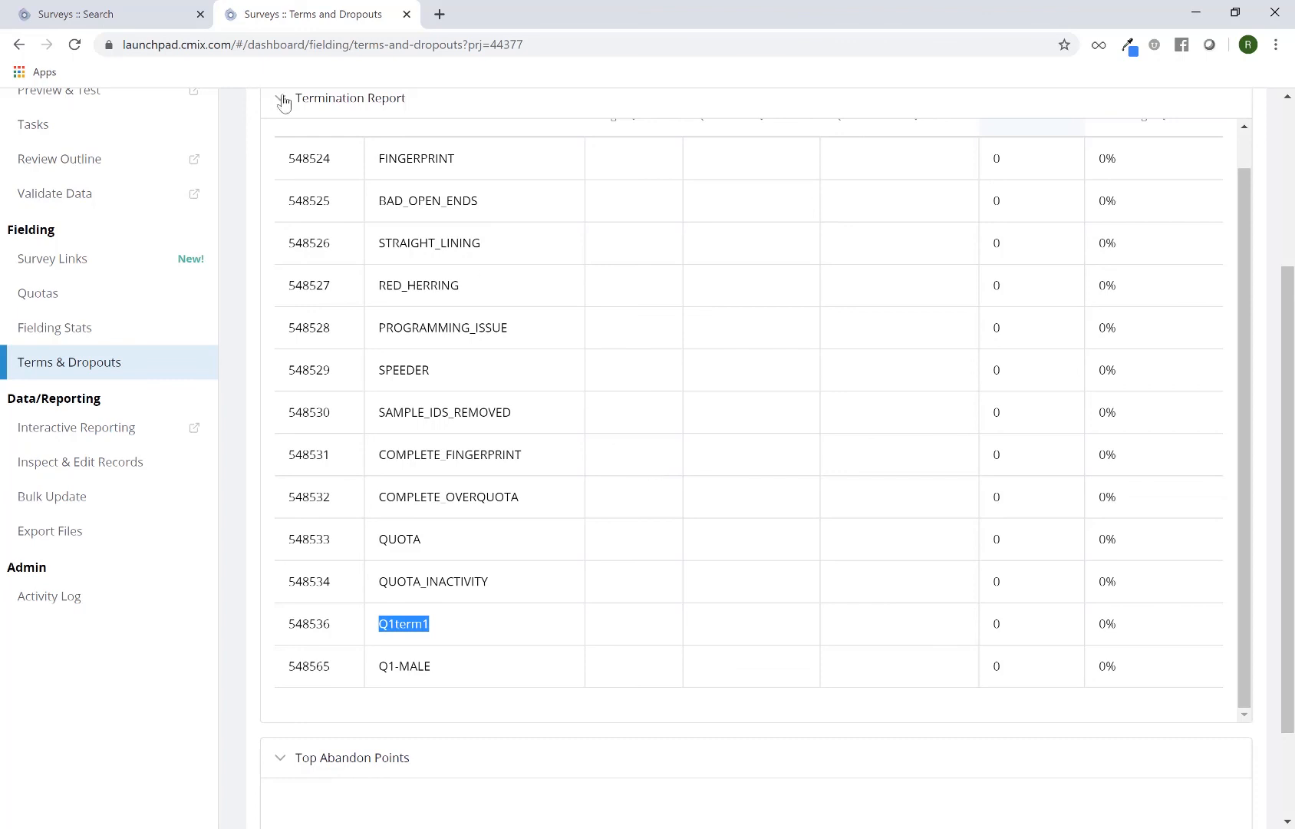
pyautogui.scroll(1, 331, 167)
pyautogui.scroll(4, 191, 196)
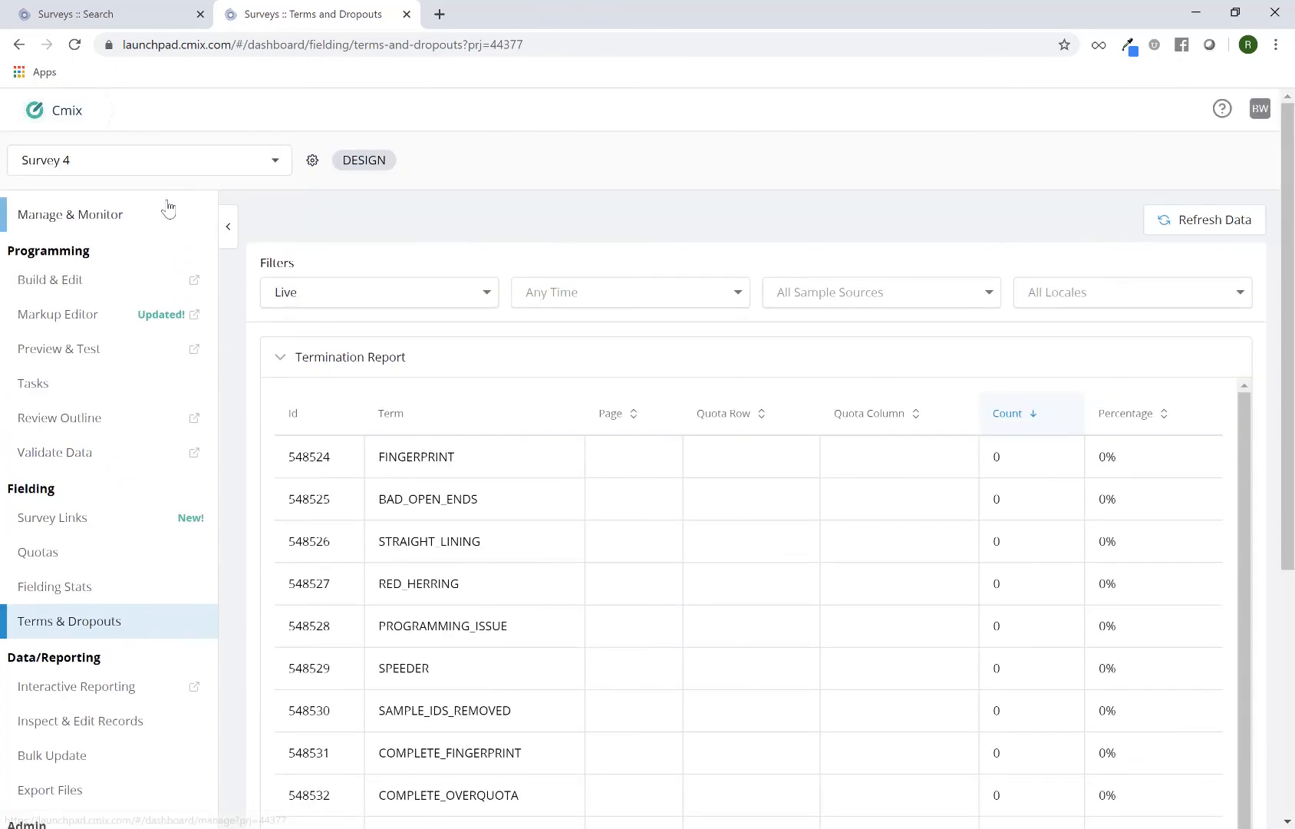
# Open the survey's Build & Edit page and extend Page 3's run condition to Q1 = 1 AND Q2_1 != 1
pyautogui.click(63, 289)
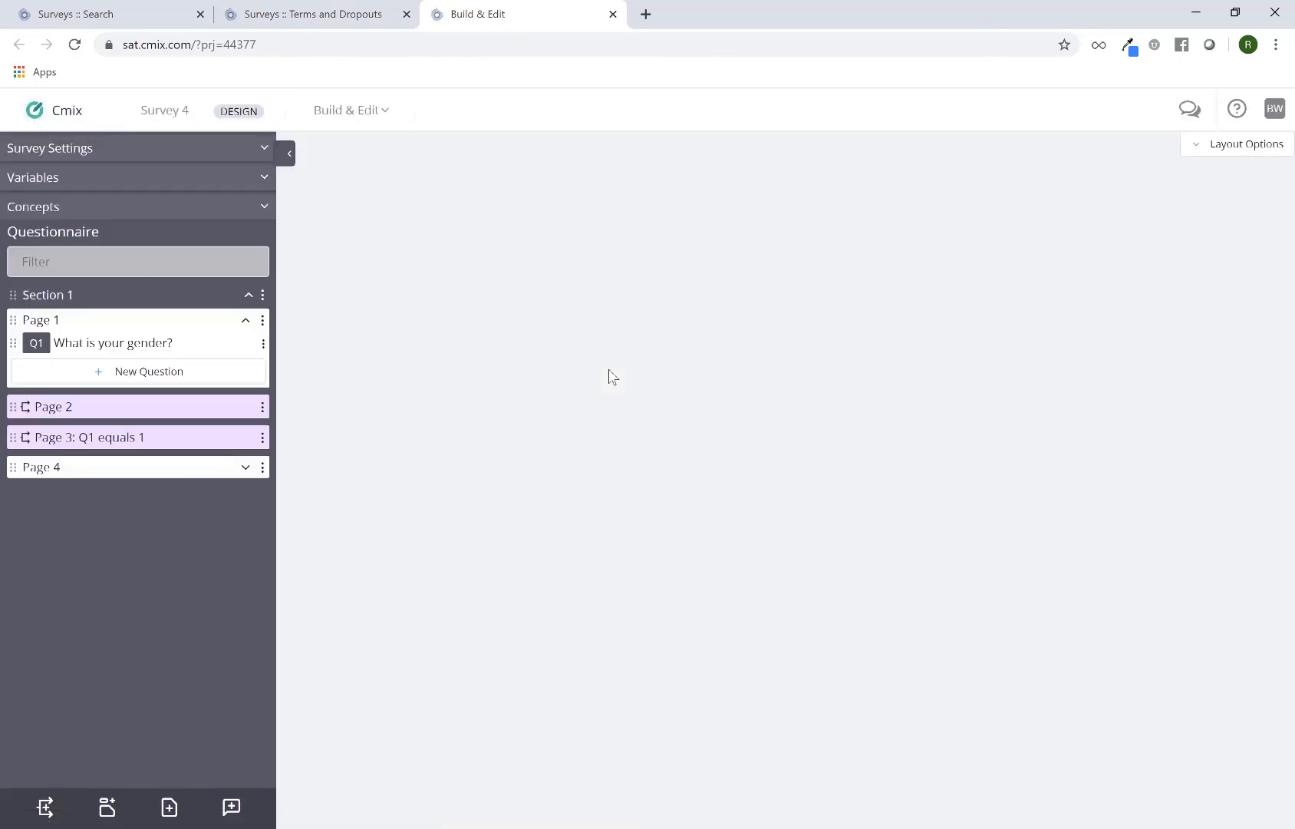
pyautogui.click(160, 416)
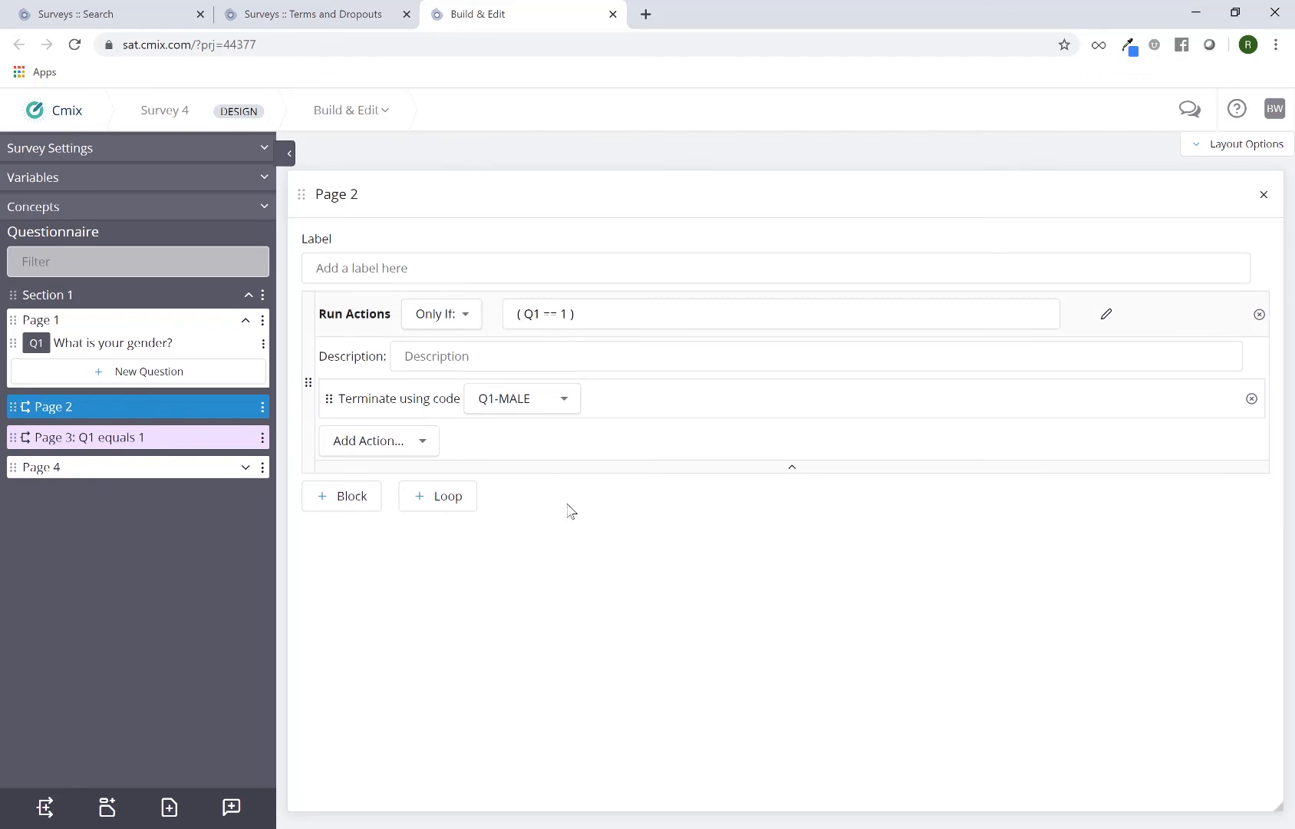
pyautogui.click(180, 438)
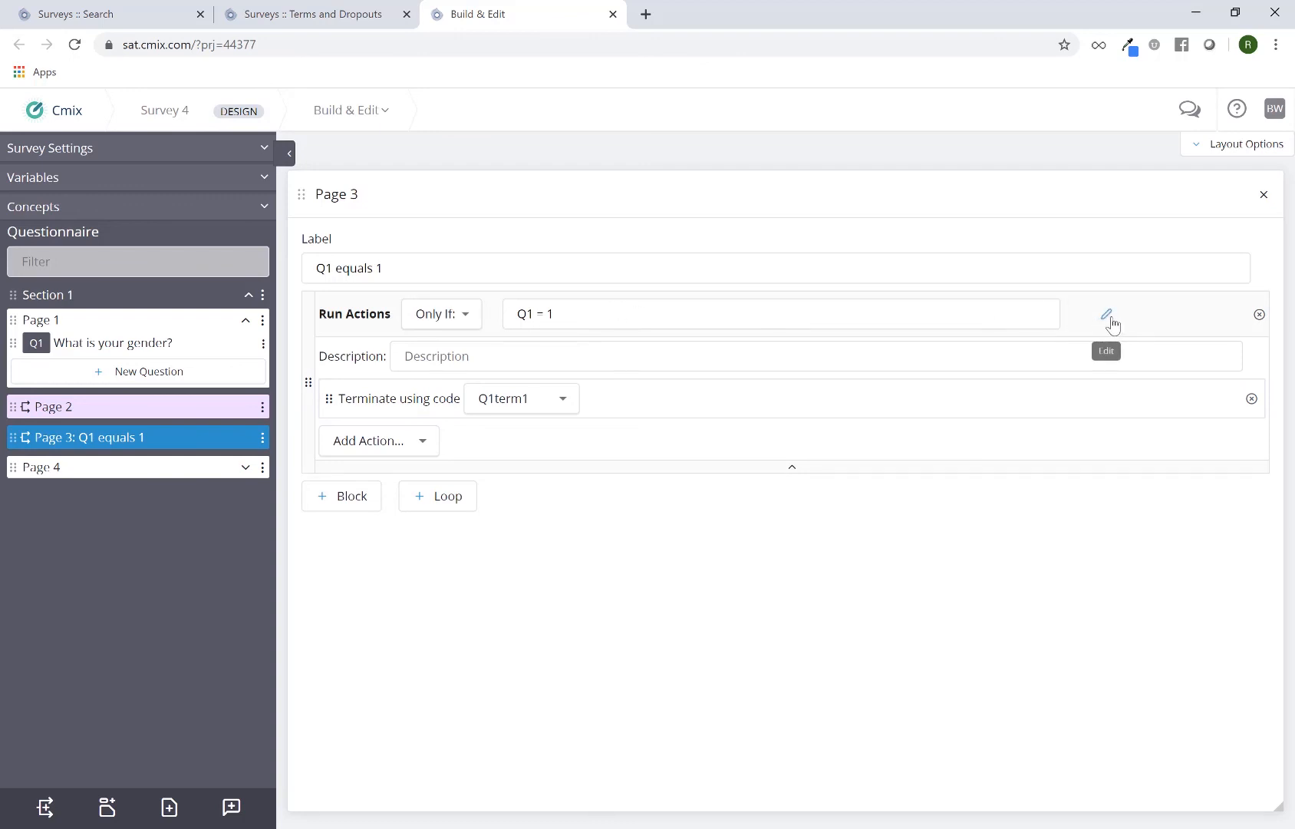
pyautogui.click(722, 316)
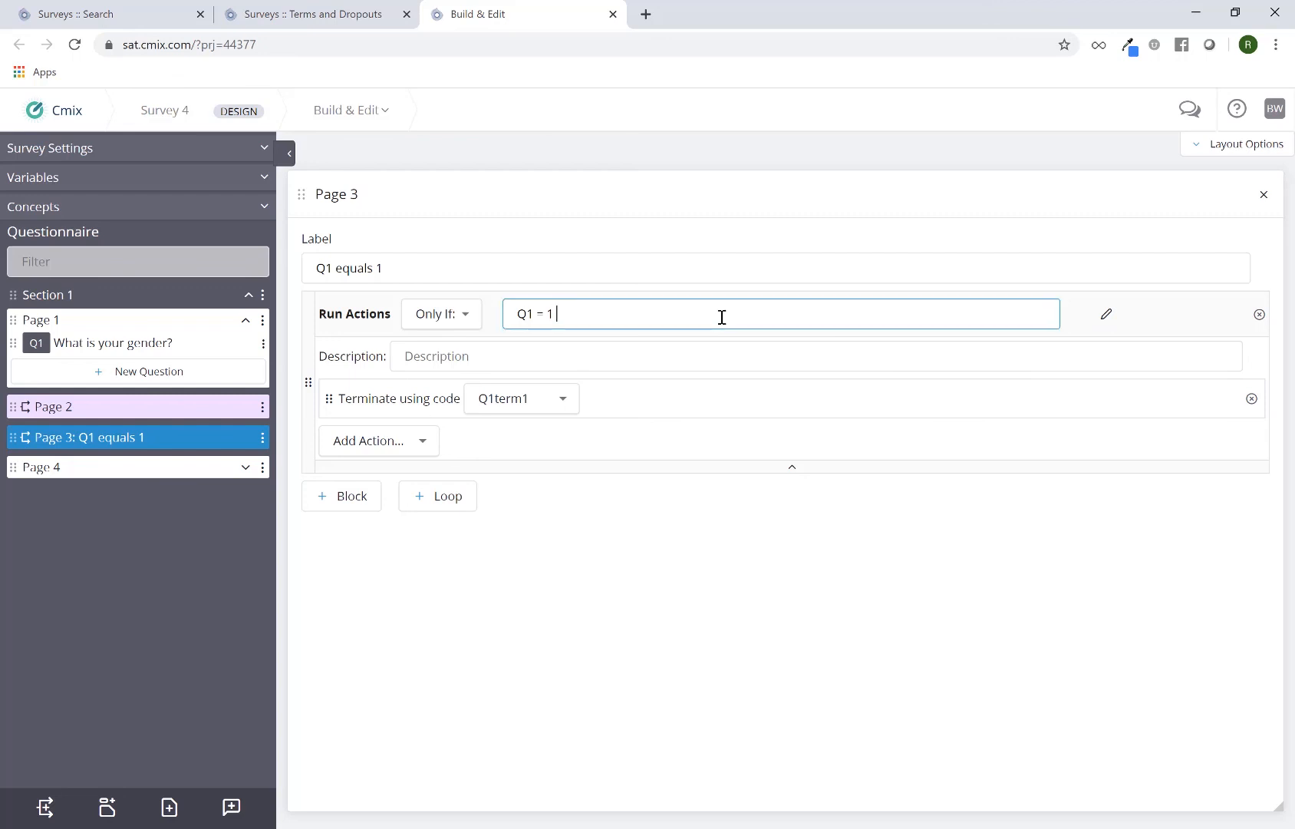
pyautogui.write('AND')
pyautogui.write('Q2')
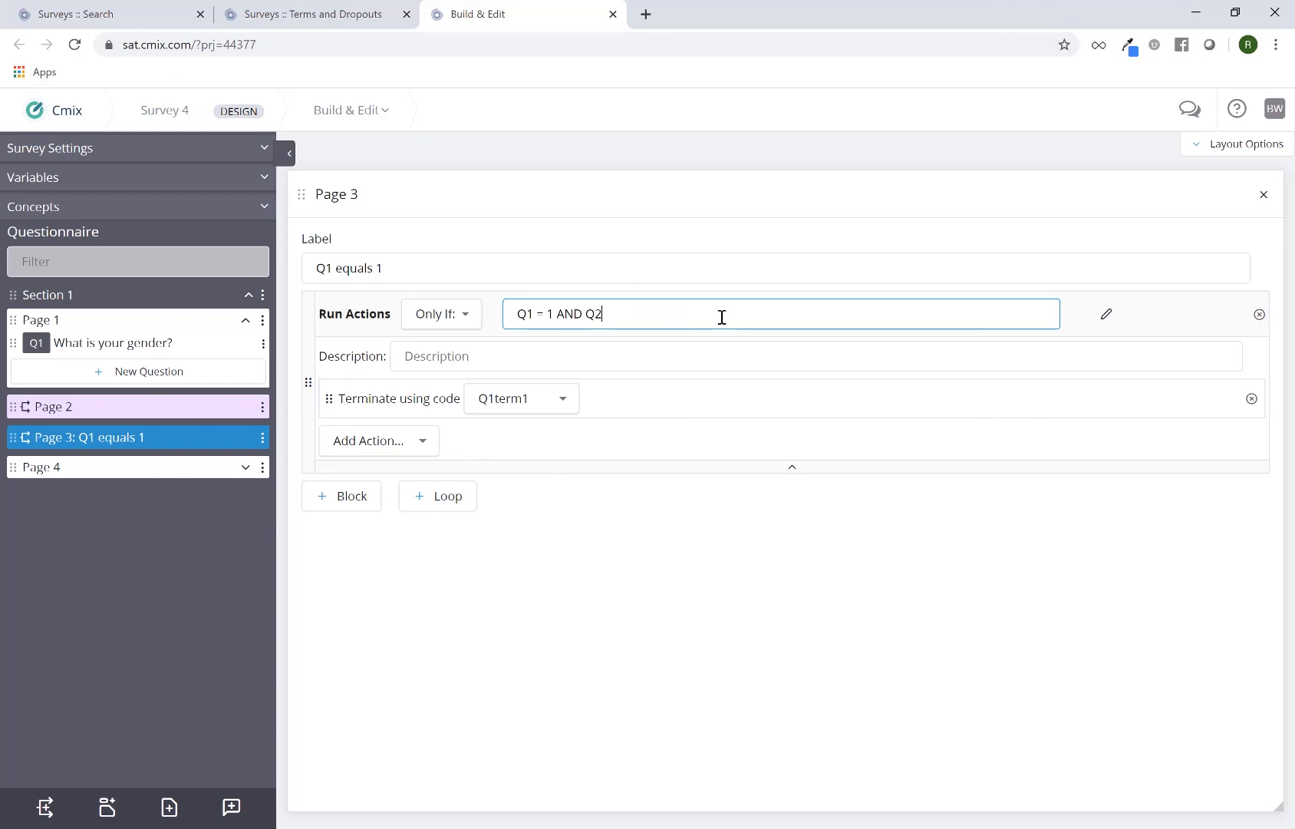
pyautogui.write('_1!=1')
pyautogui.click(803, 549)
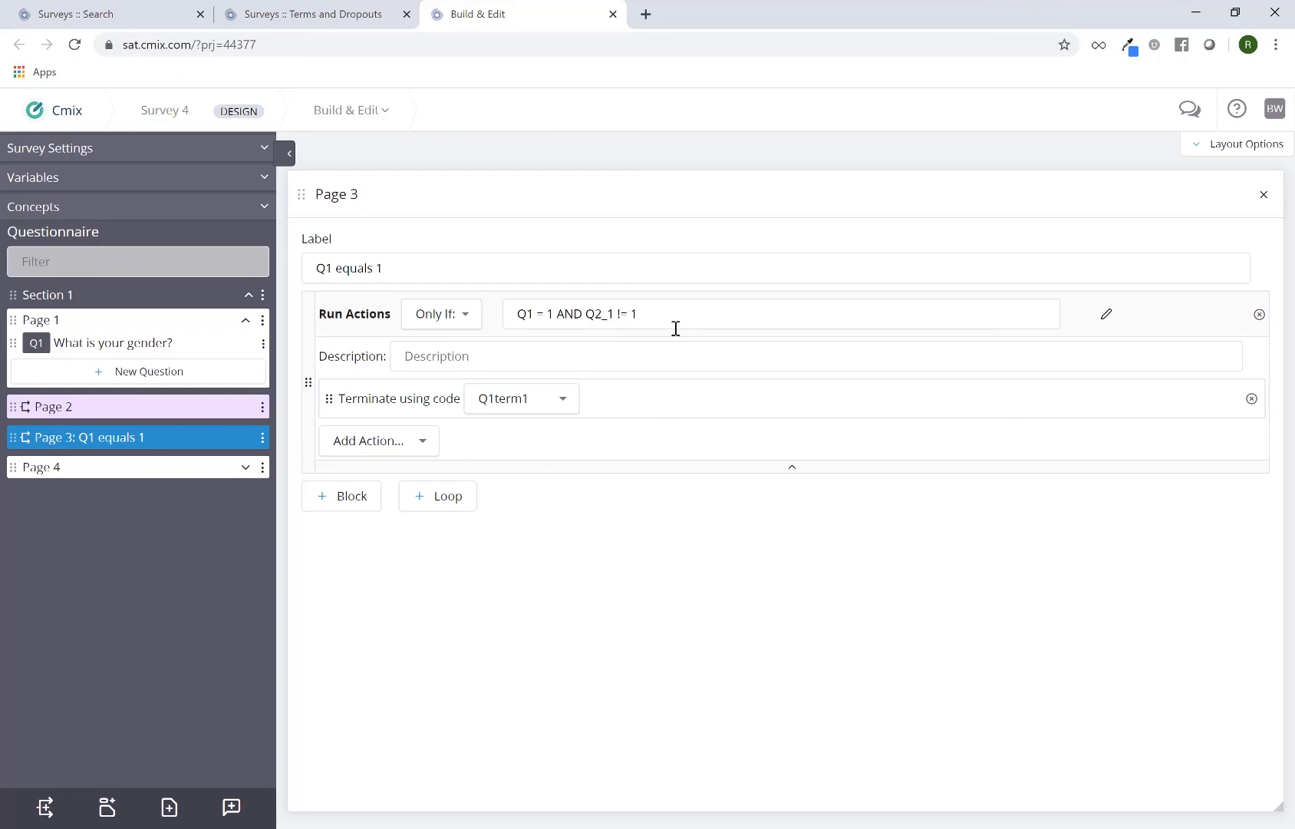
pyautogui.click(677, 317)
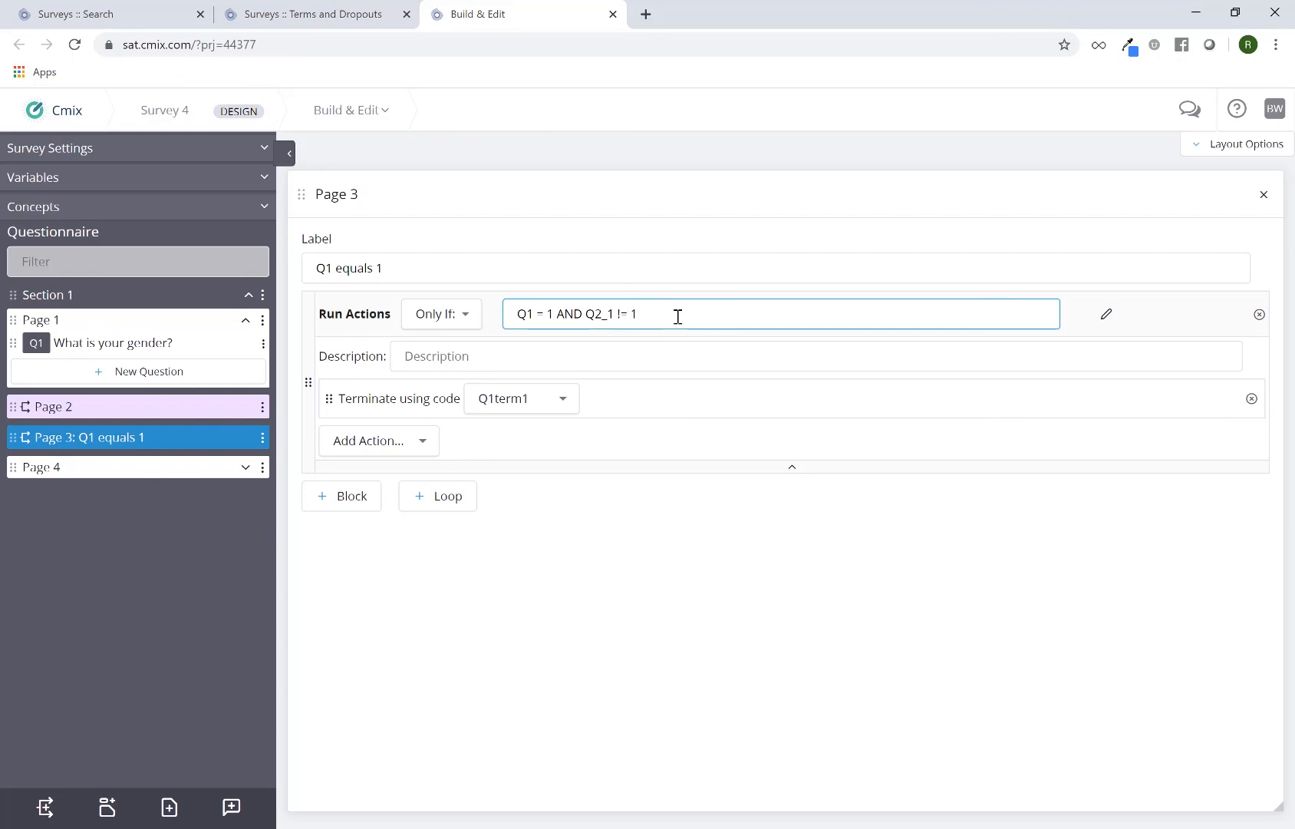
# Extend the run condition of the Page 2 logic block with OR Q2_3=1
pyautogui.click(190, 407)
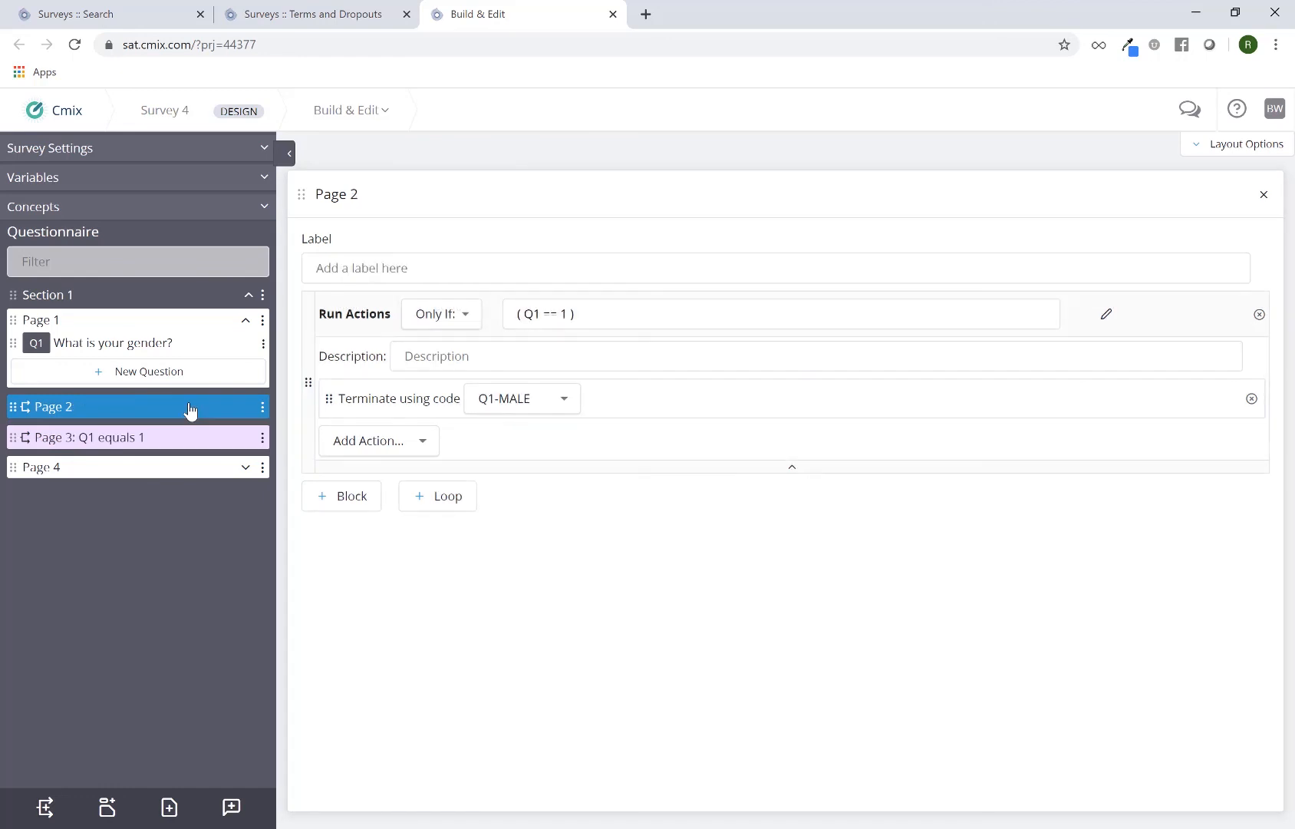
pyautogui.click(656, 320)
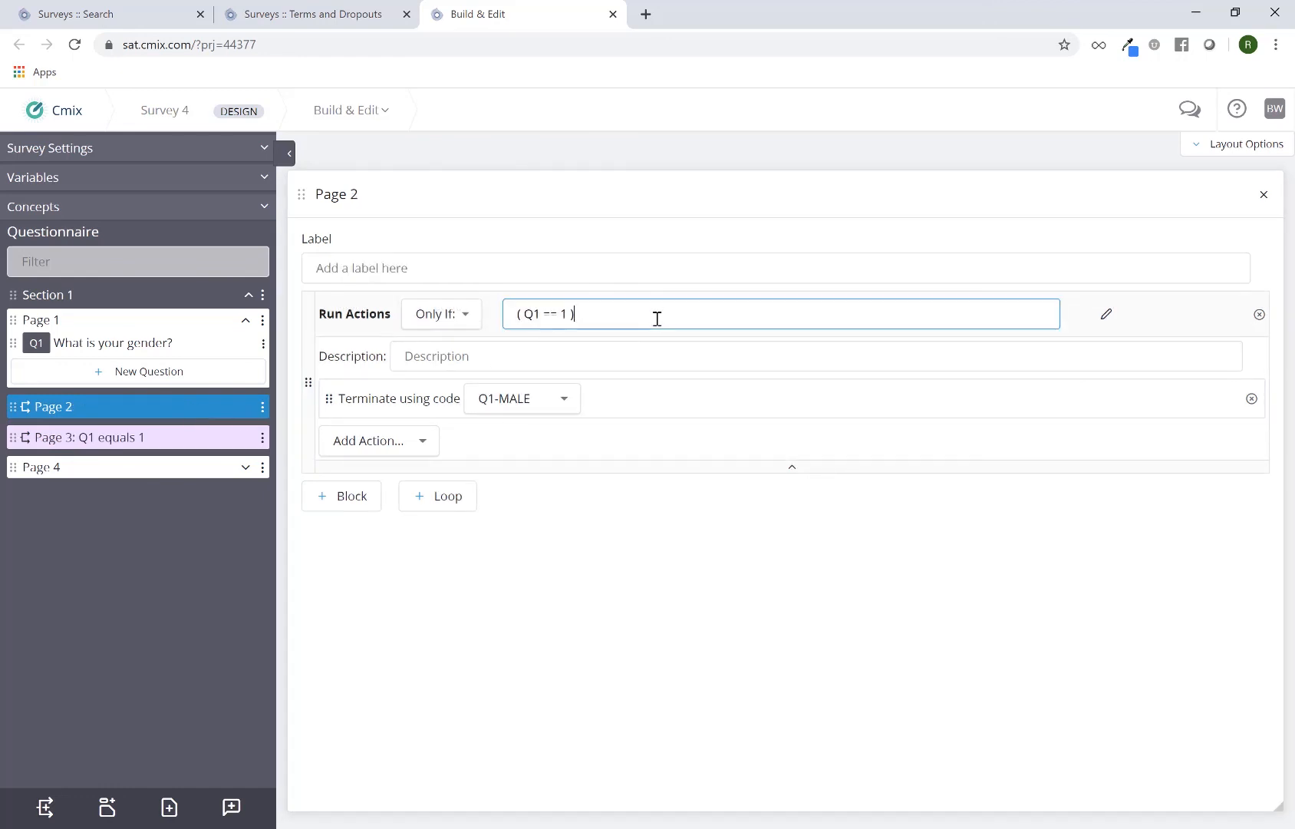
pyautogui.write('or')
pyautogui.press('BackSpace')
pyautogui.press('BackSpace')
pyautogui.press('BackSpace')
pyautogui.write('OR Q2')
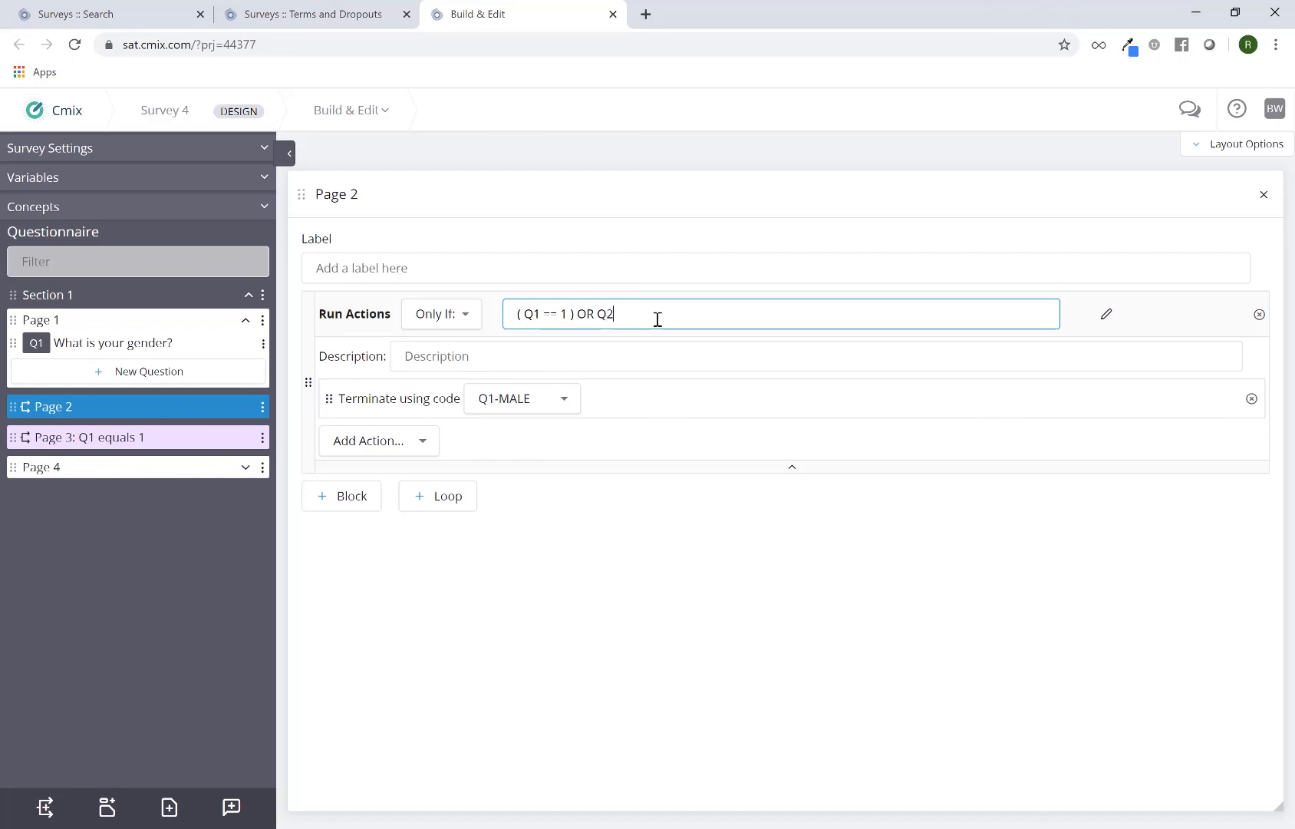
pyautogui.write('_3=1')
pyautogui.click(706, 581)
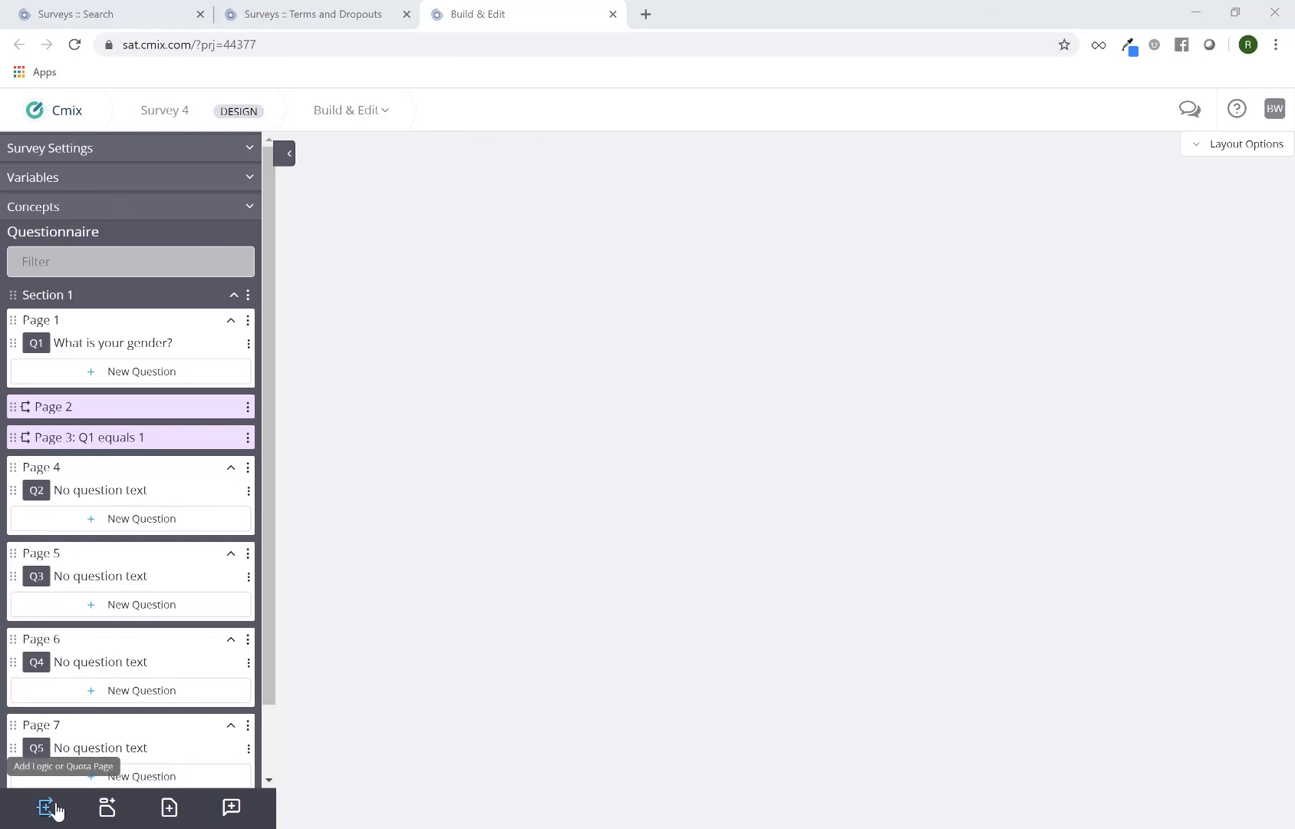
# Add another Logic Block page to the questionnaire, placed after Page 1 of Section 1
pyautogui.scroll(-2, 148, 474)
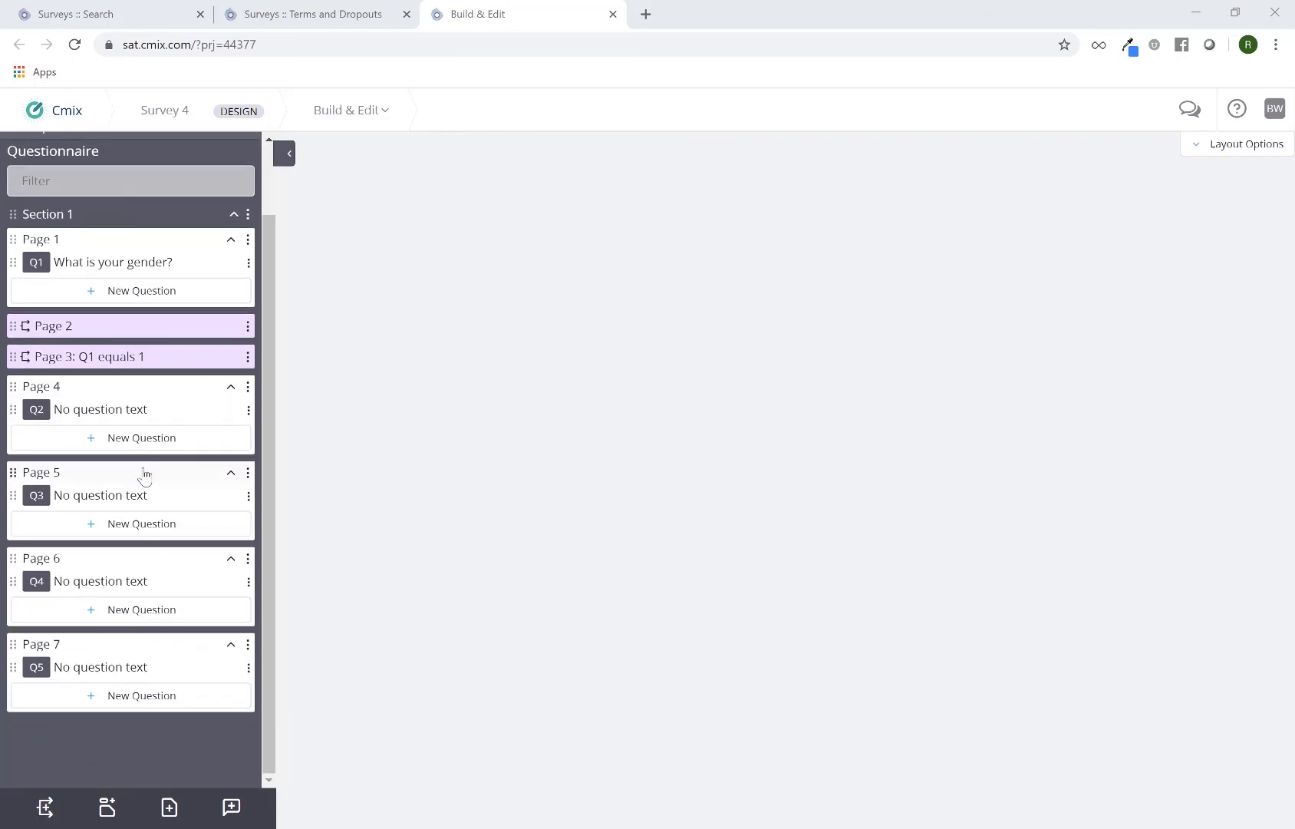
pyautogui.scroll(2, 144, 474)
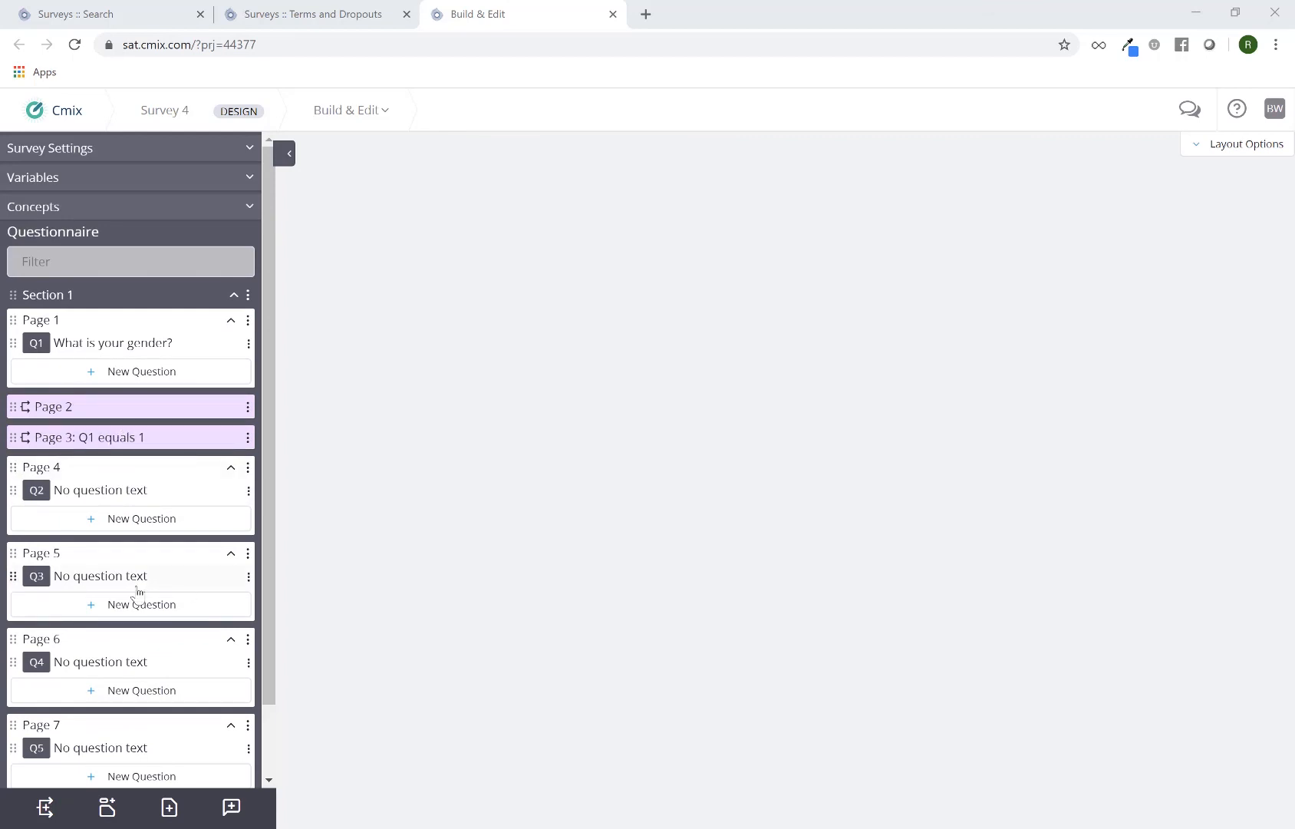
pyautogui.scroll(-1, 137, 592)
pyautogui.scroll(-1, 137, 595)
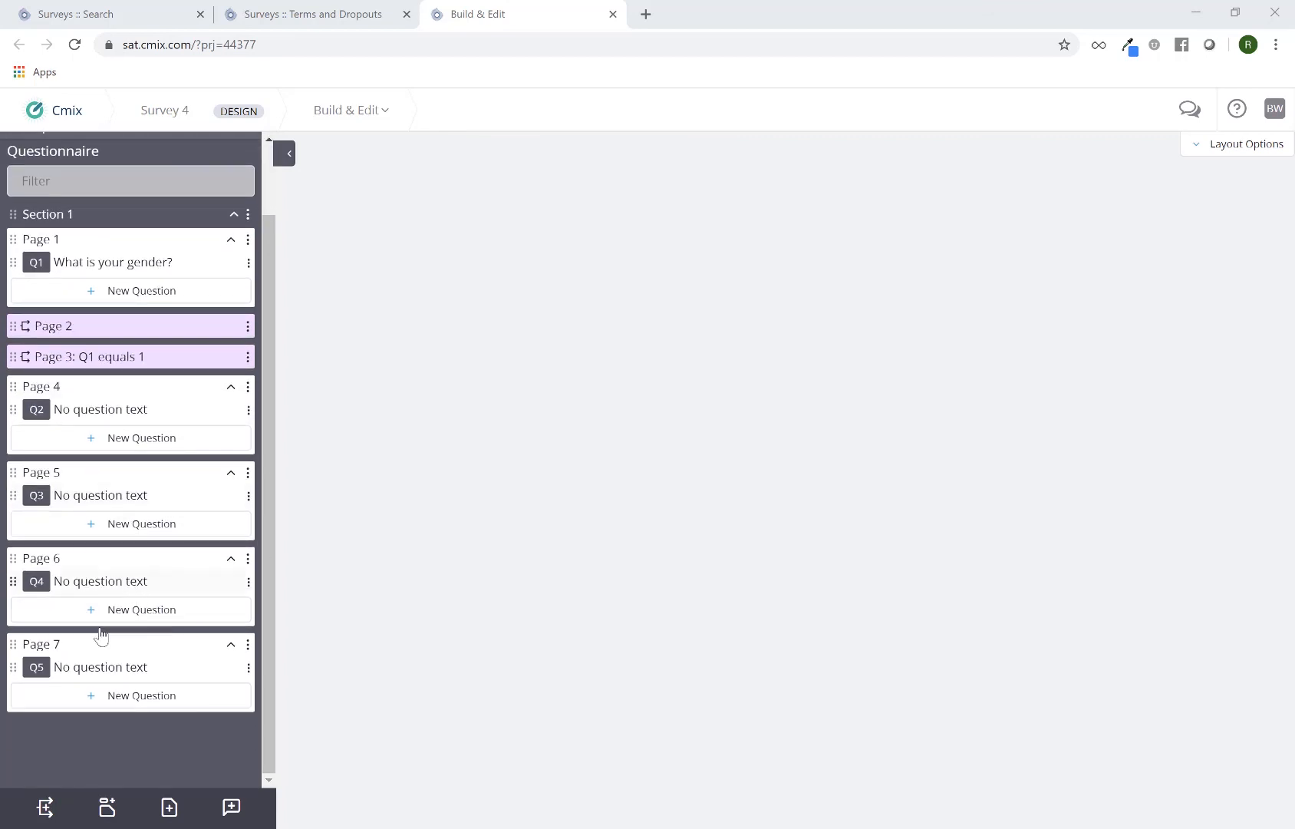
pyautogui.click(46, 810)
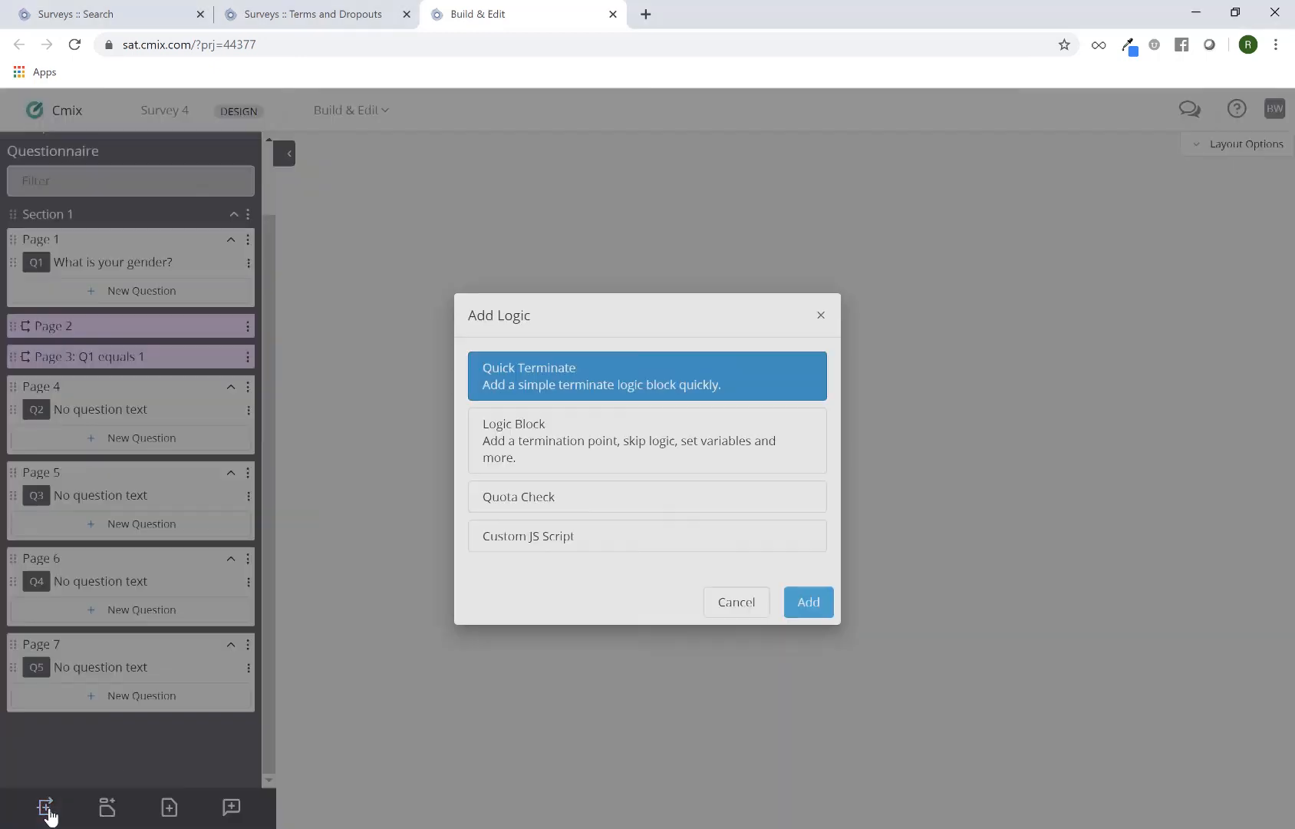
pyautogui.click(530, 453)
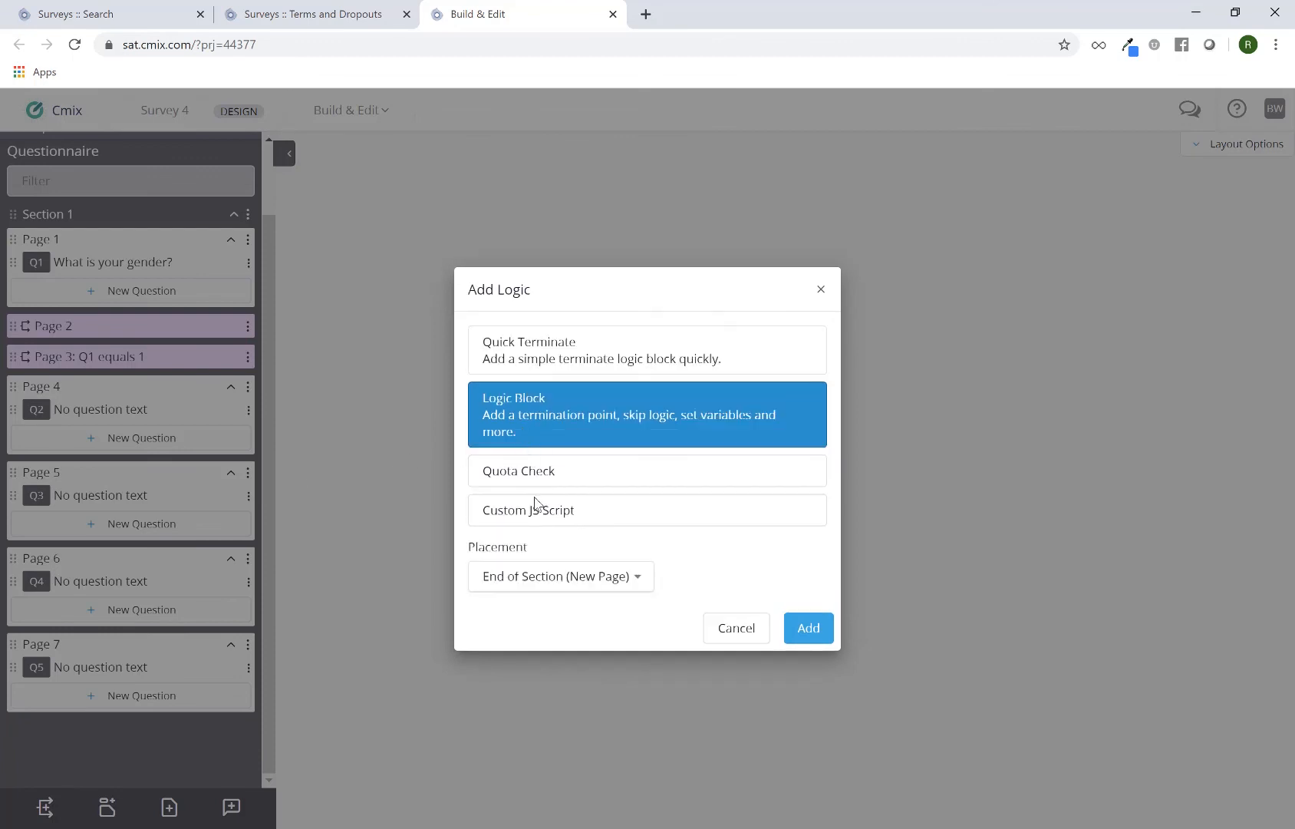
pyautogui.click(530, 577)
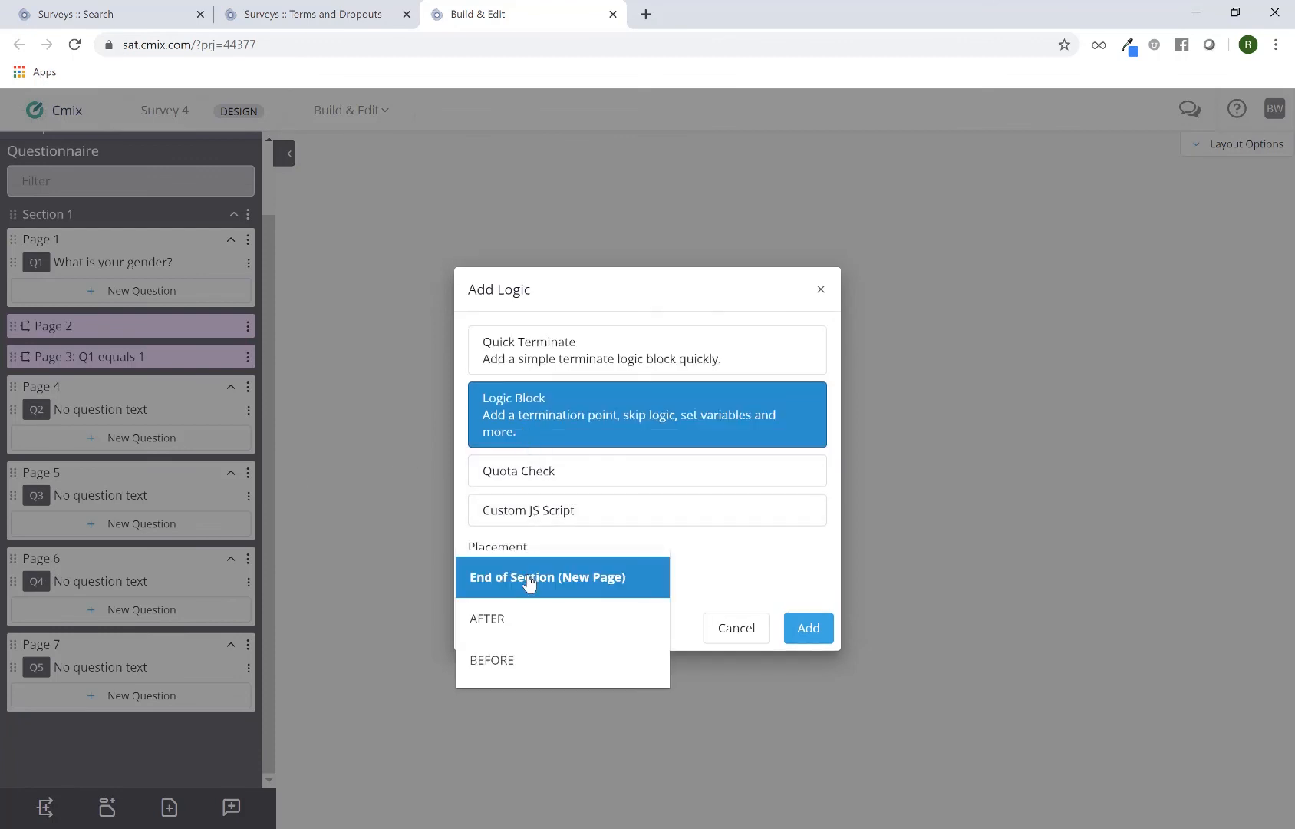
pyautogui.click(517, 618)
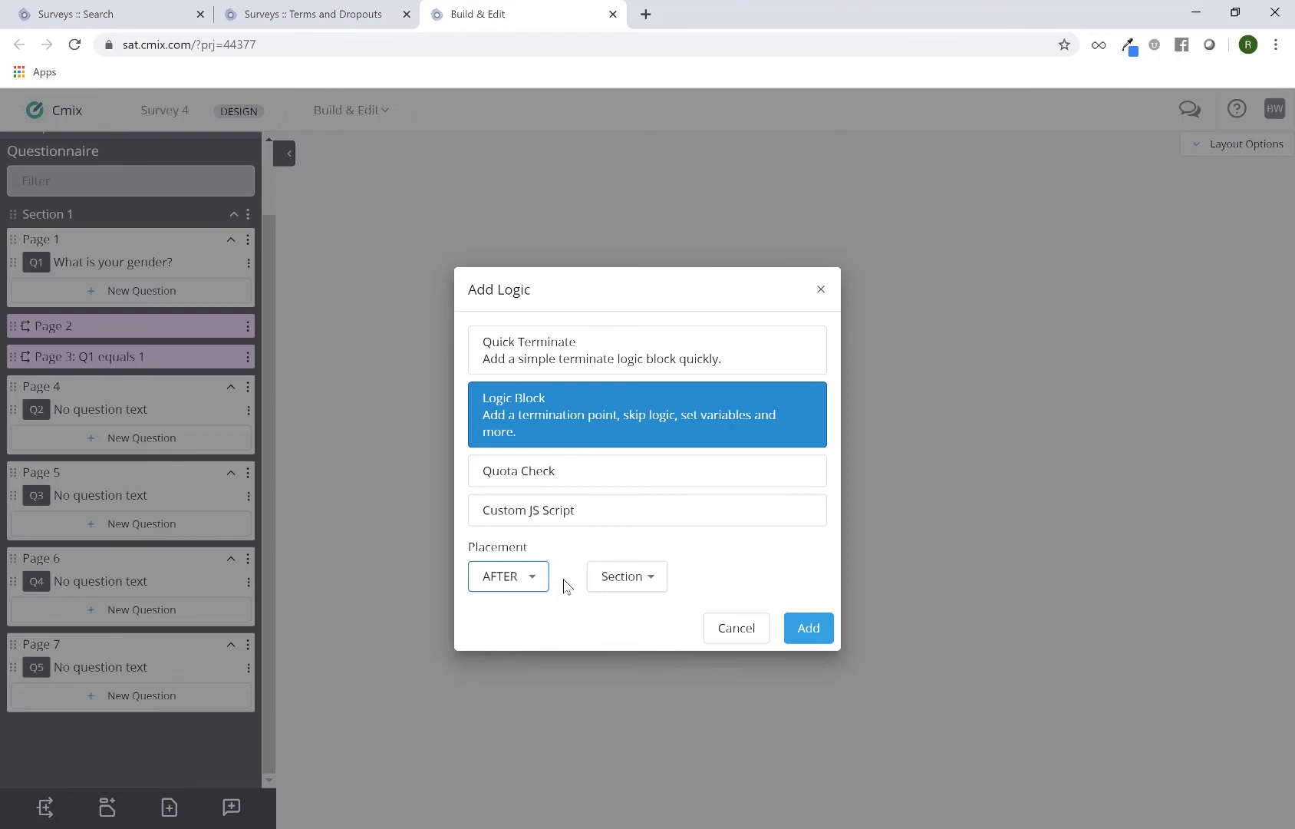
pyautogui.click(611, 585)
pyautogui.click(626, 583)
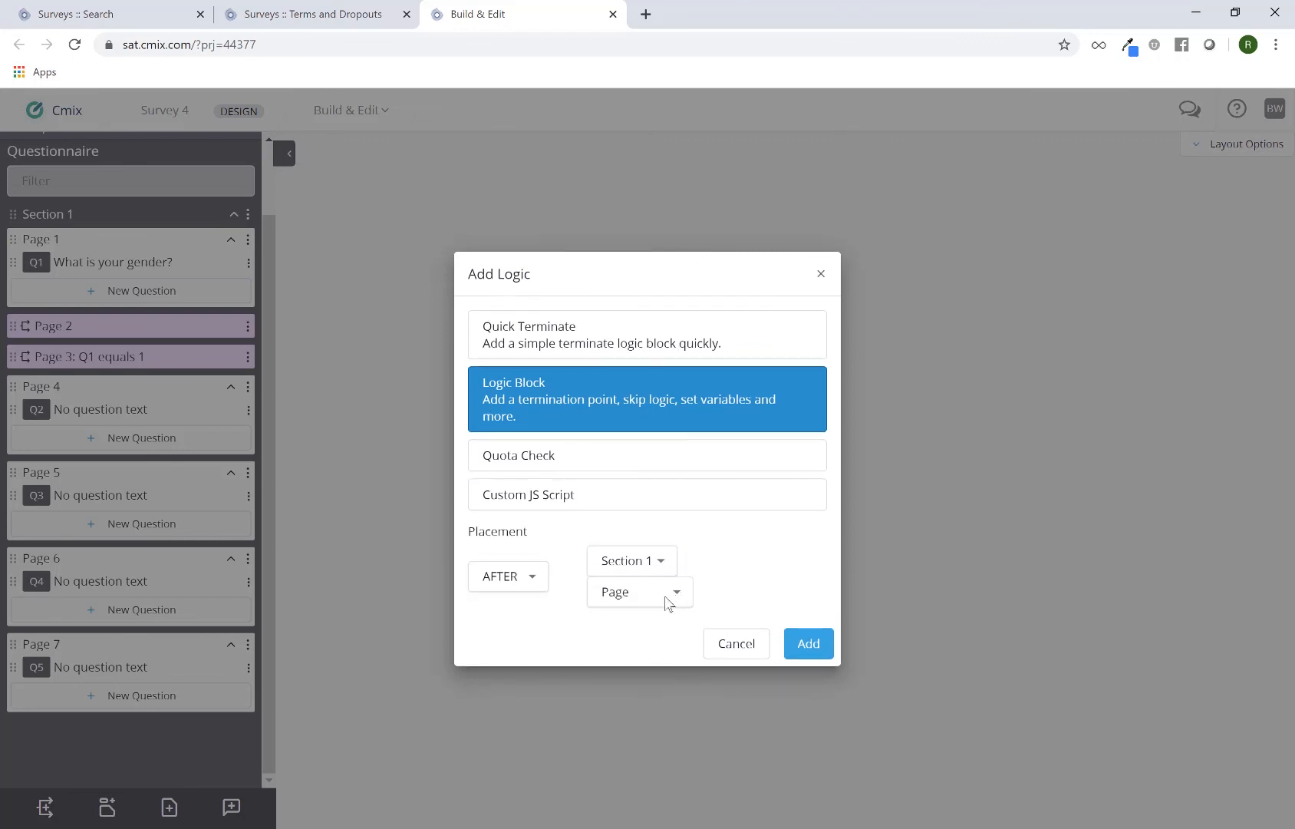
pyautogui.click(624, 599)
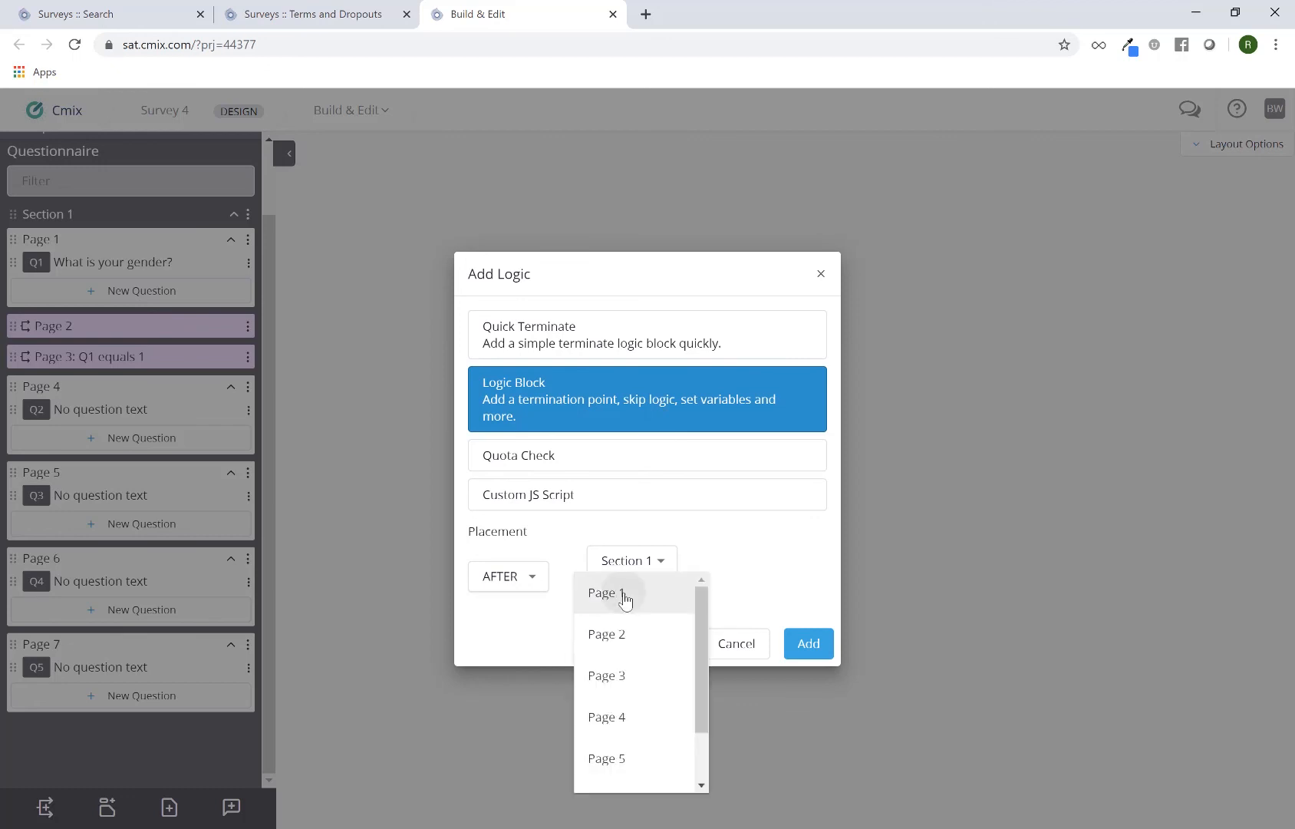
pyautogui.click(625, 599)
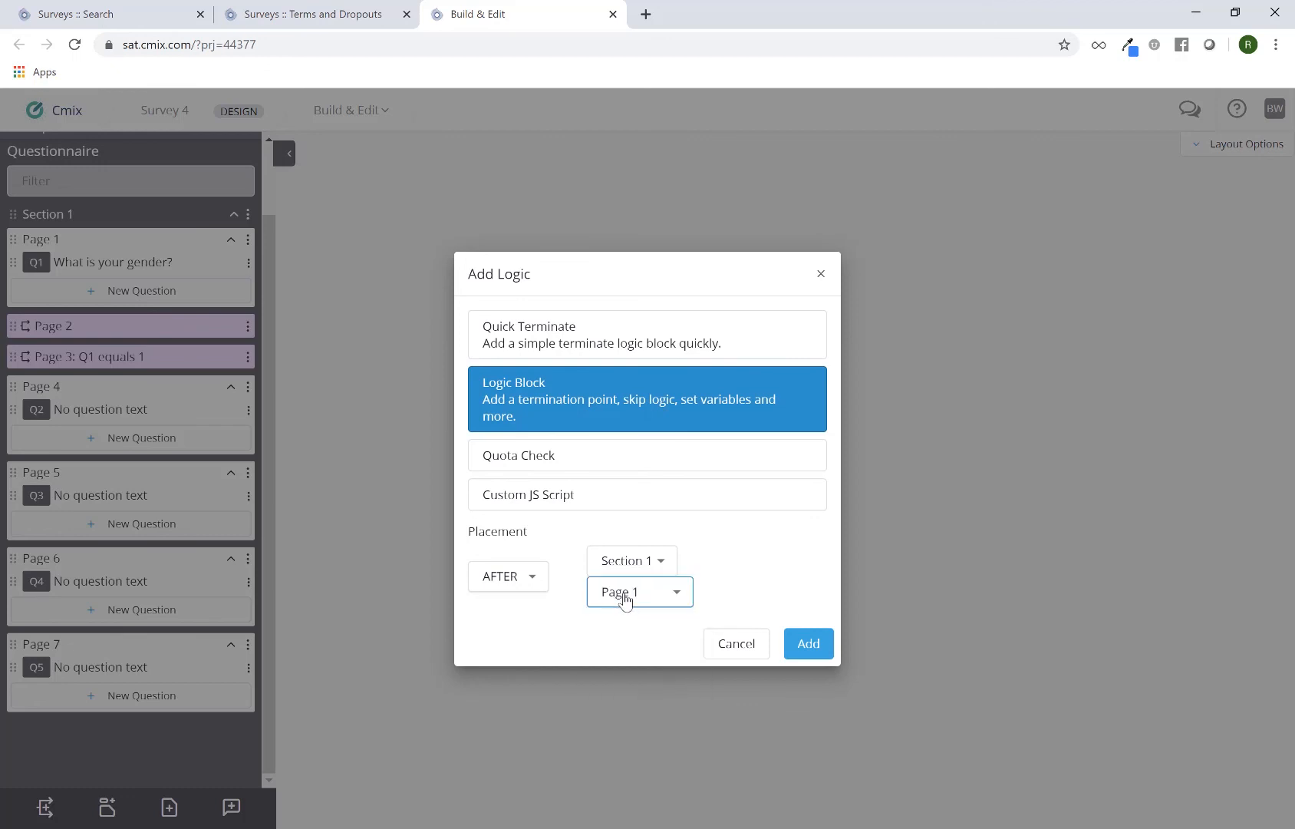
pyautogui.click(805, 644)
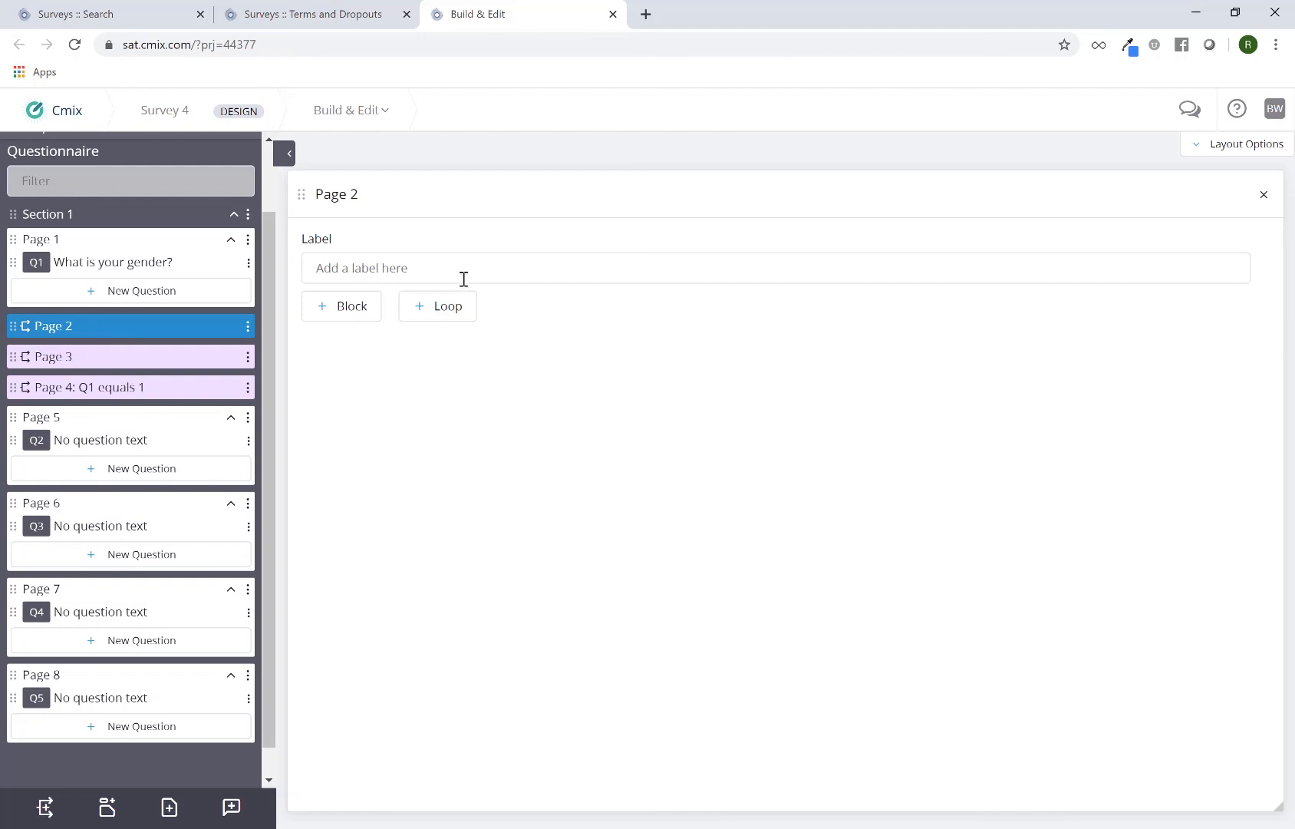
# Add a block to the new Page 2 that runs its actions only if Q1 equals response 1, Male
pyautogui.click(349, 306)
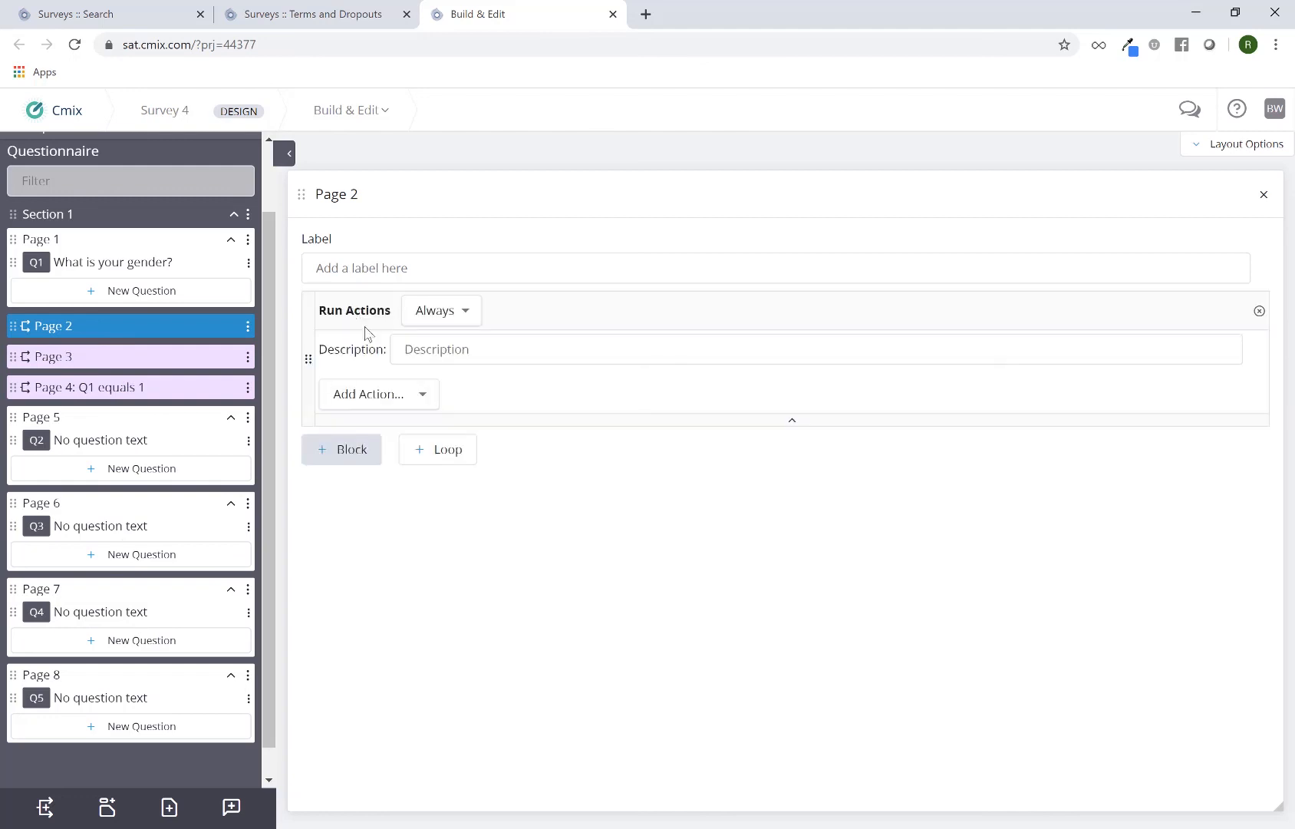
pyautogui.click(444, 315)
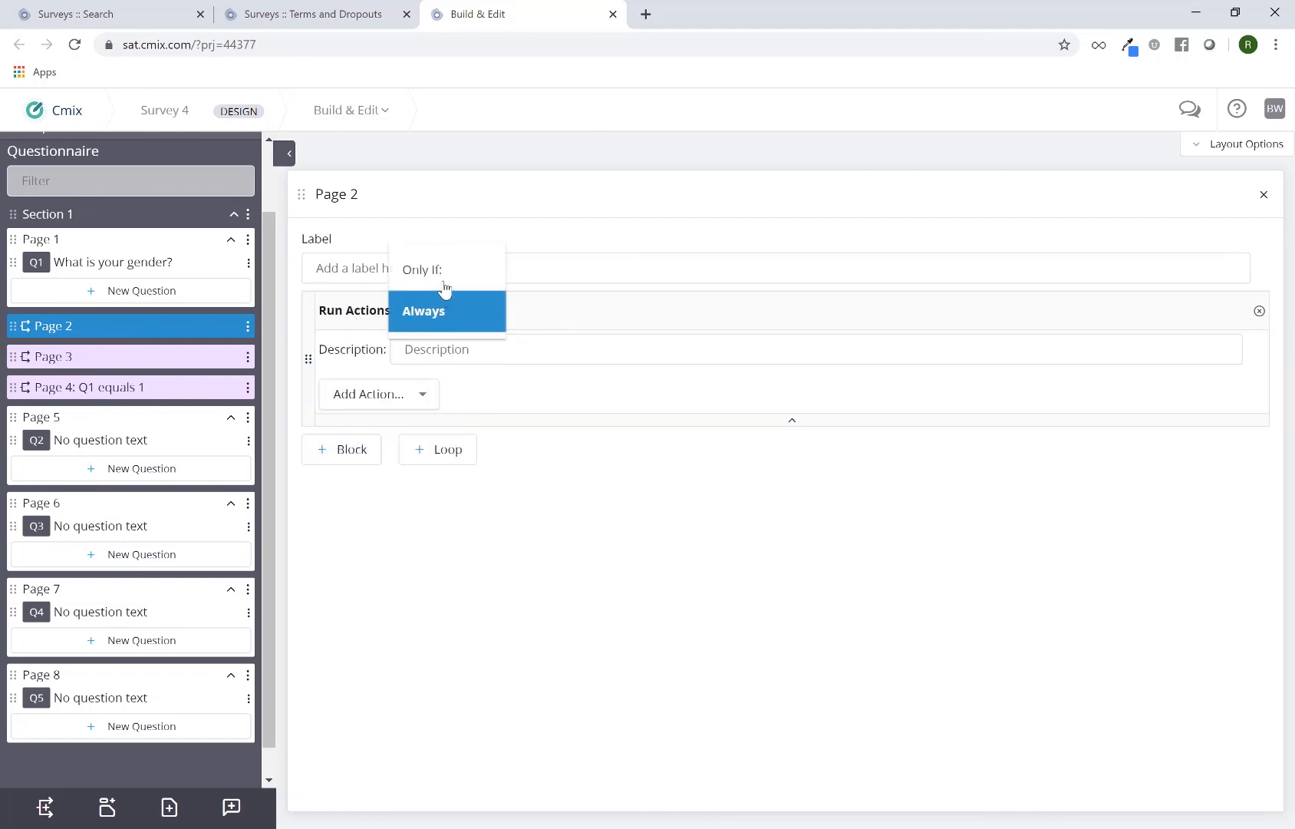
pyautogui.click(443, 269)
pyautogui.click(564, 315)
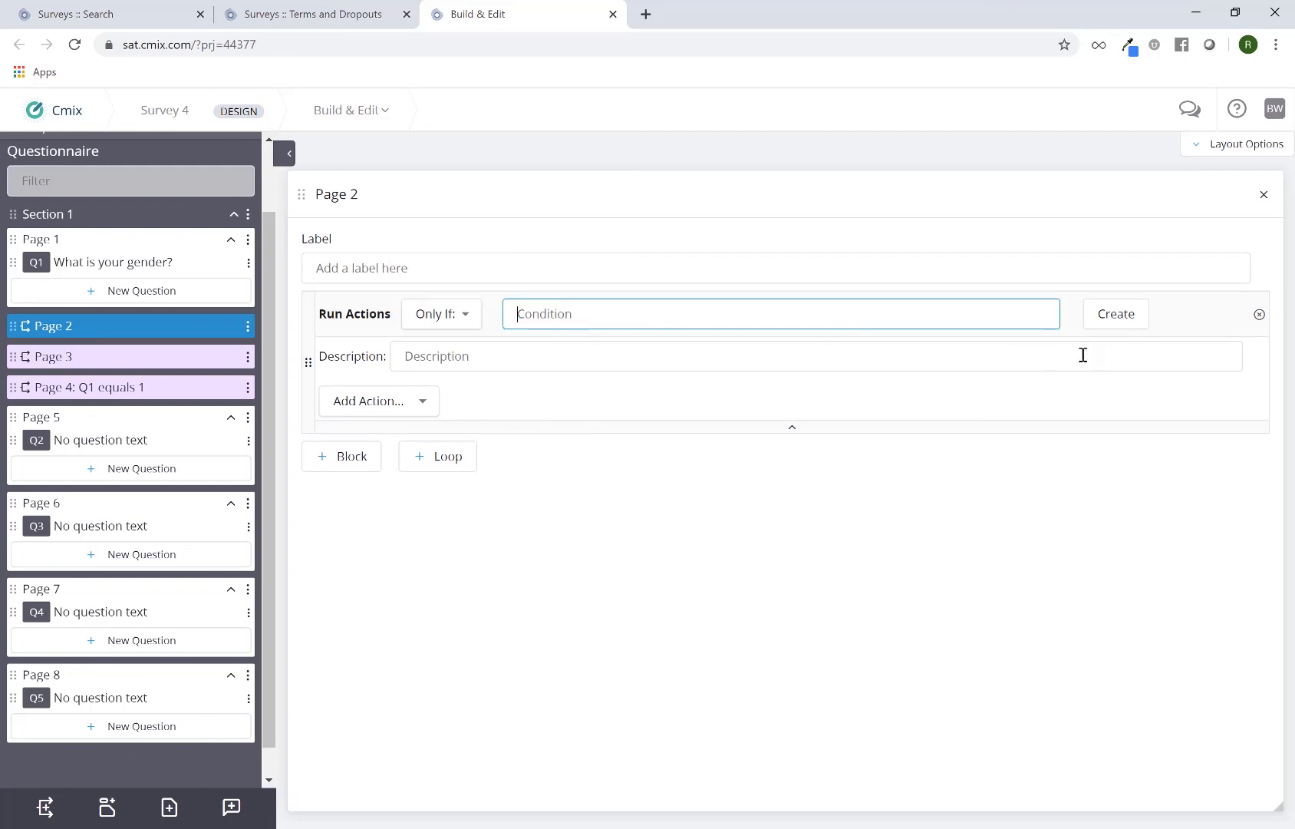
pyautogui.click(1112, 331)
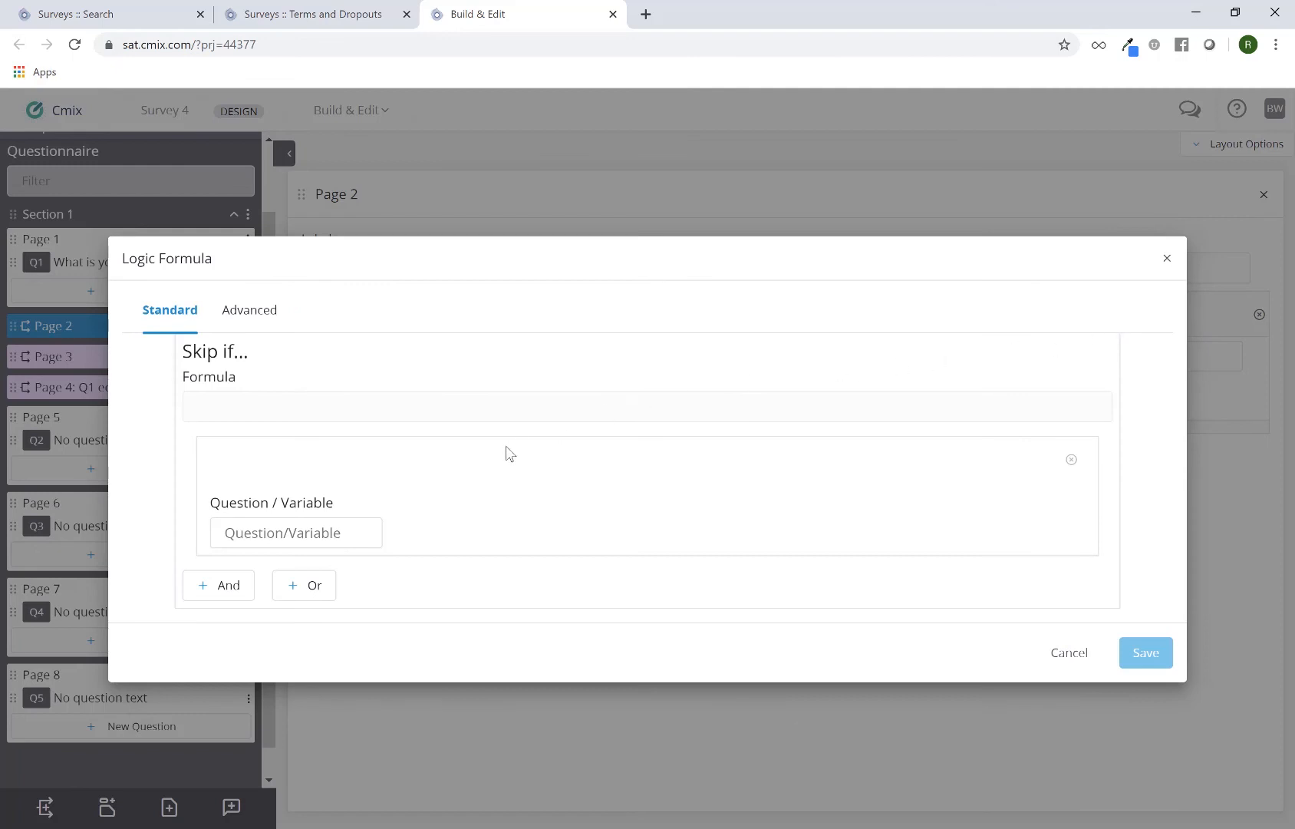
pyautogui.click(335, 528)
pyautogui.write('q1')
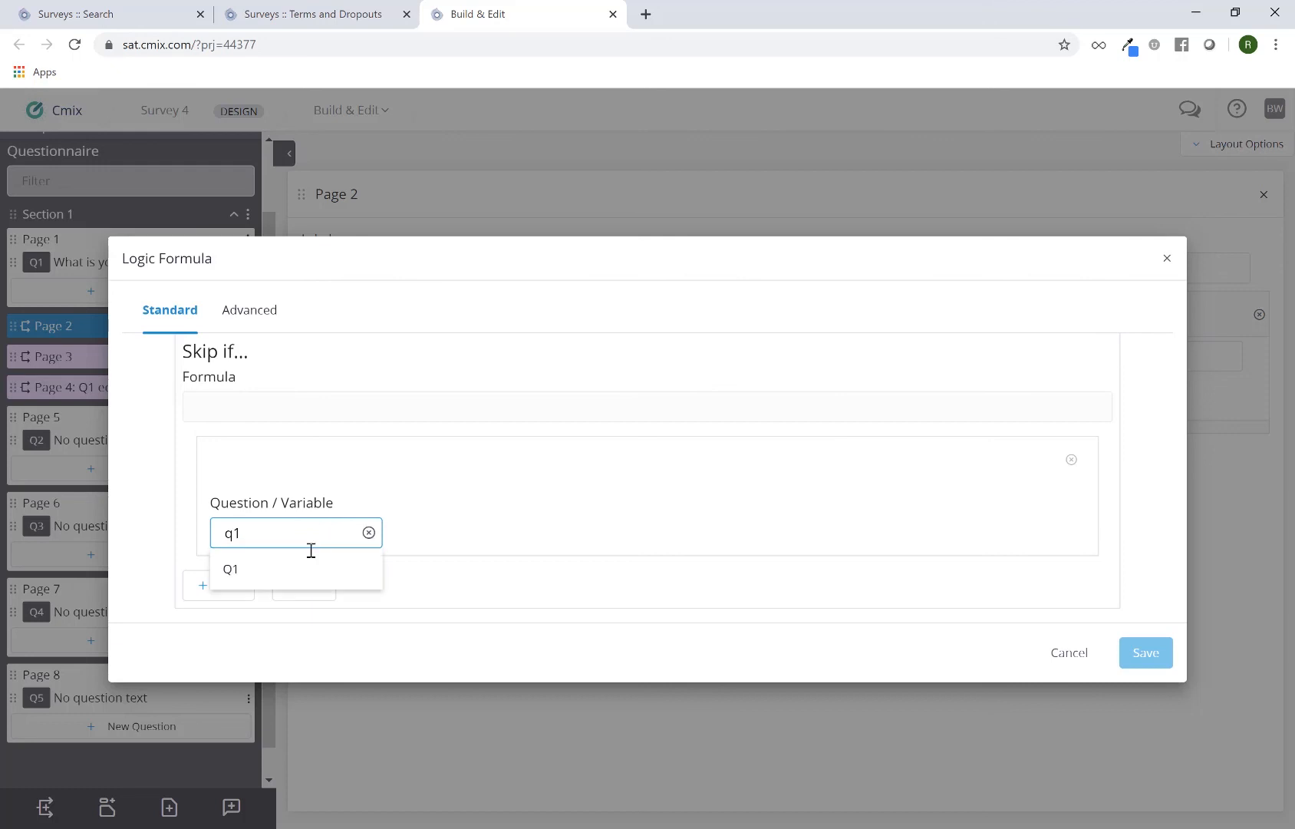
pyautogui.click(294, 578)
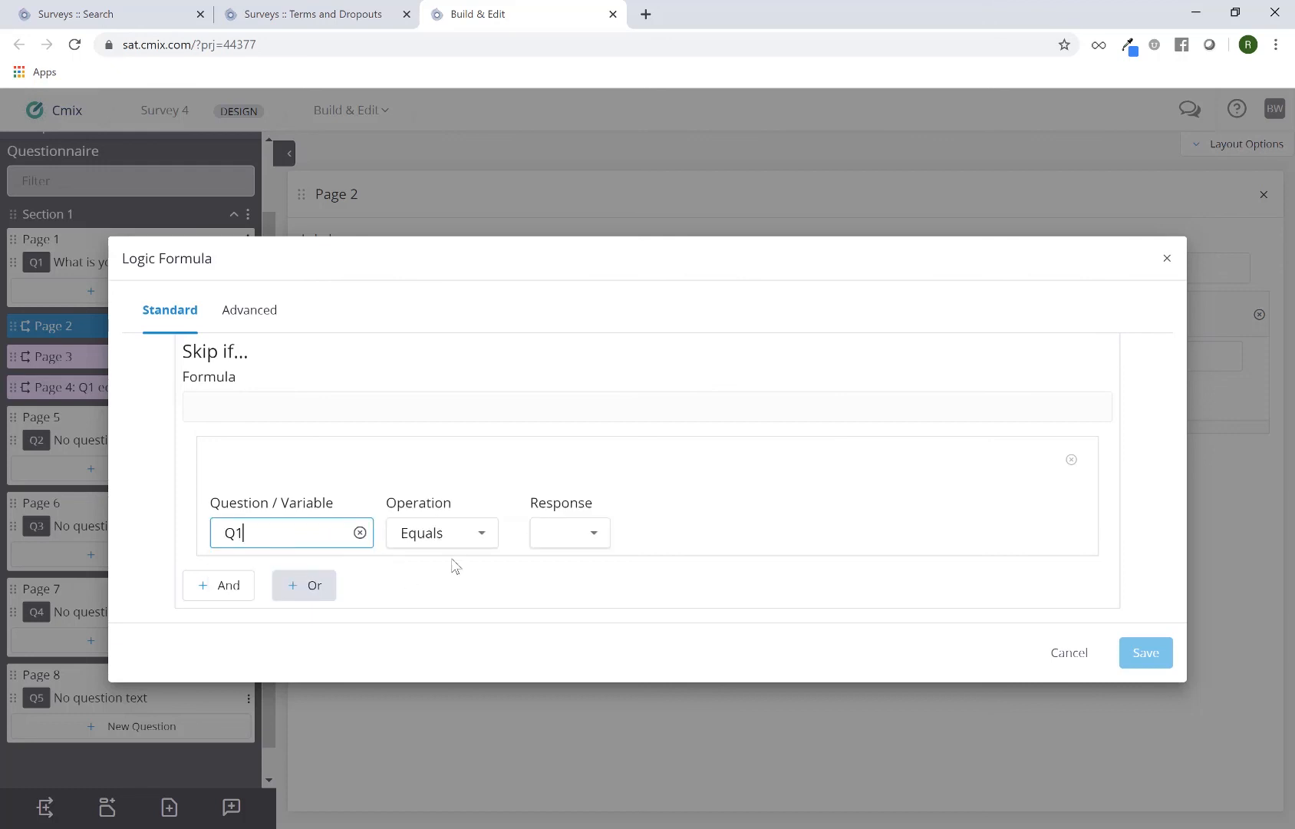
pyautogui.click(558, 537)
pyautogui.click(558, 536)
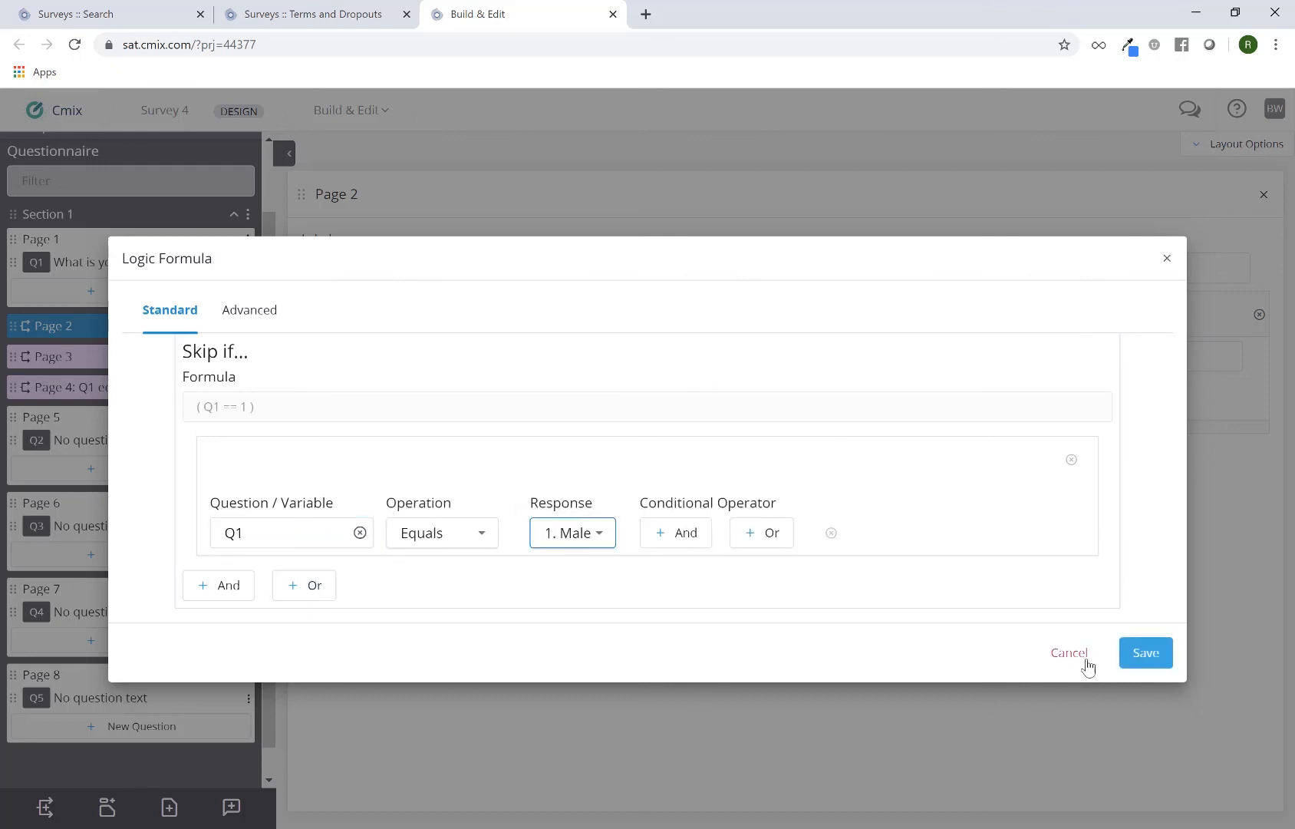
pyautogui.click(1144, 654)
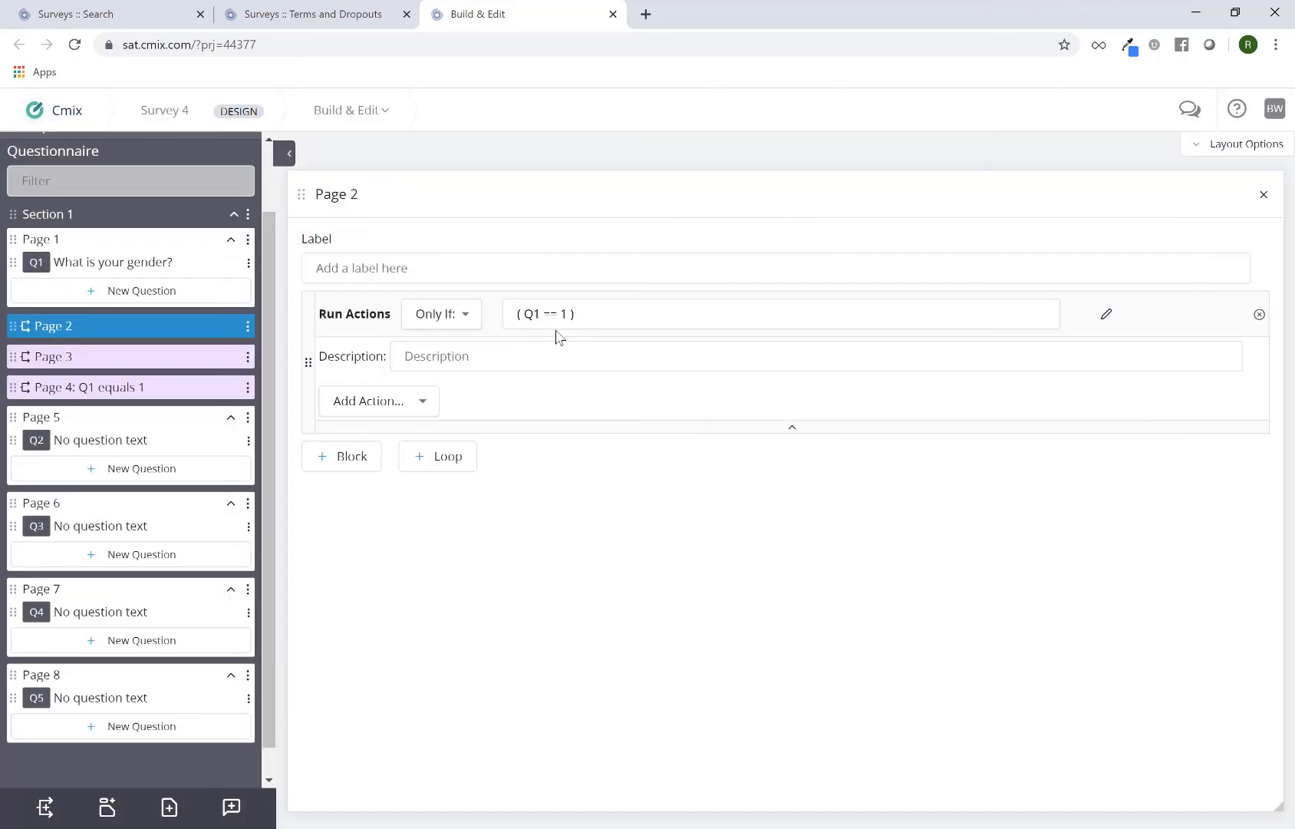
# Add a Skip action to the Page 2 block that sends respondents to question Q4
pyautogui.click(404, 409)
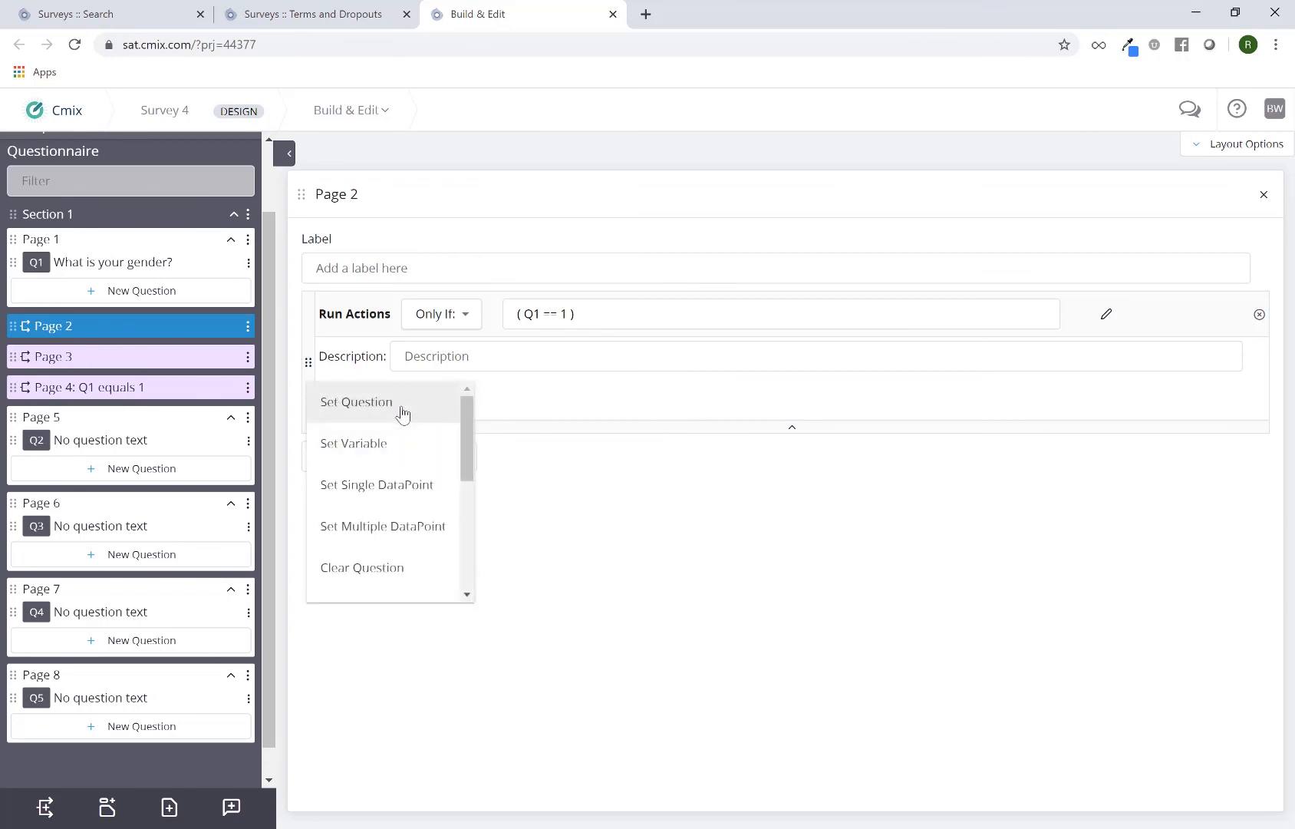
pyautogui.scroll(-1, 392, 473)
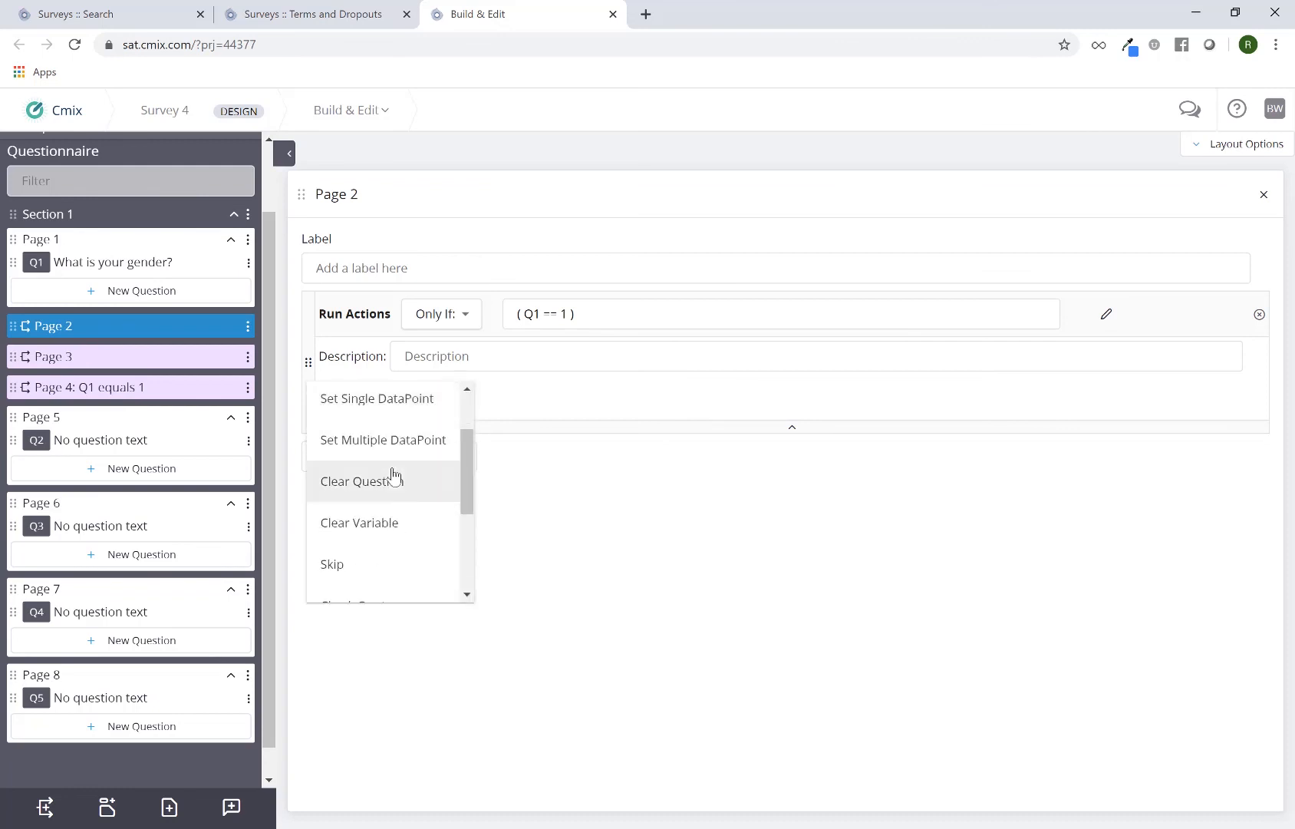
pyautogui.scroll(-1, 396, 477)
pyautogui.click(370, 479)
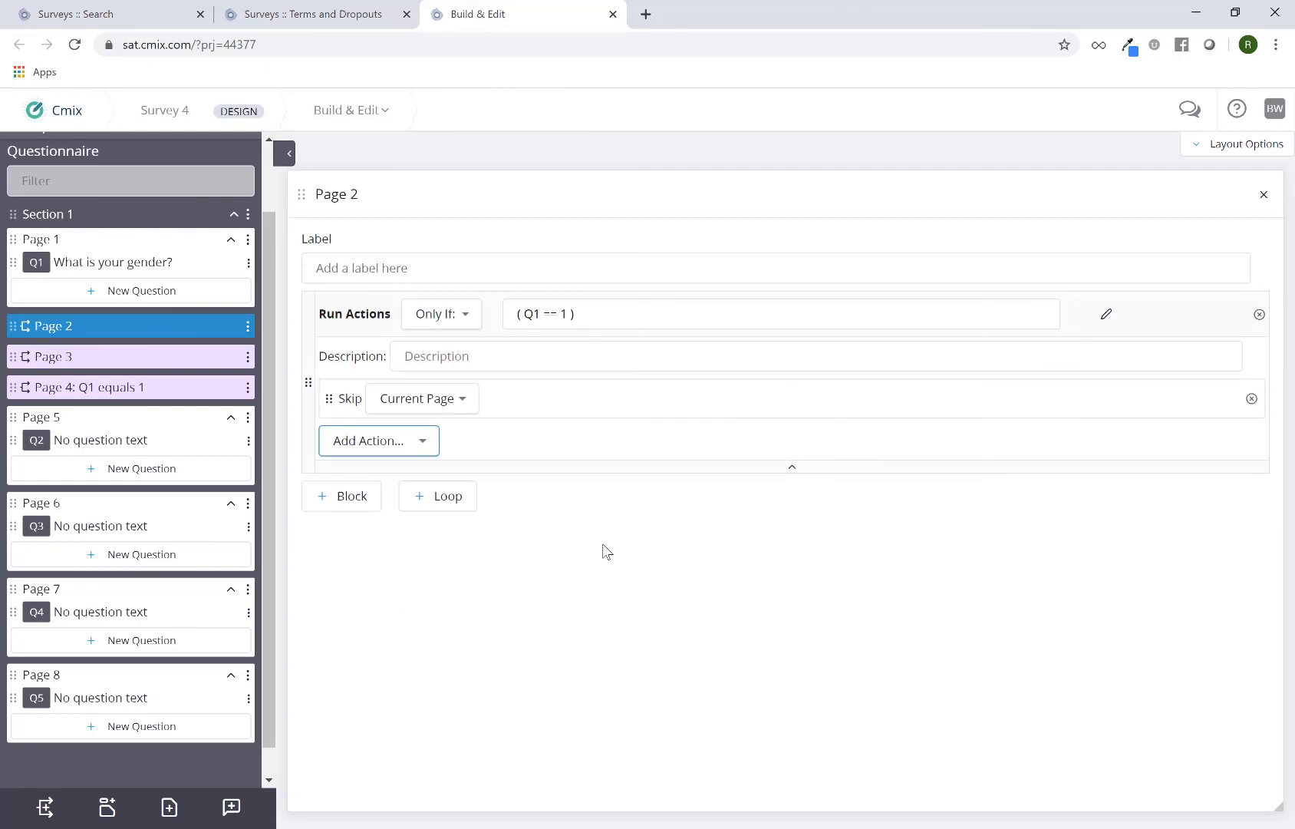
pyautogui.click(444, 409)
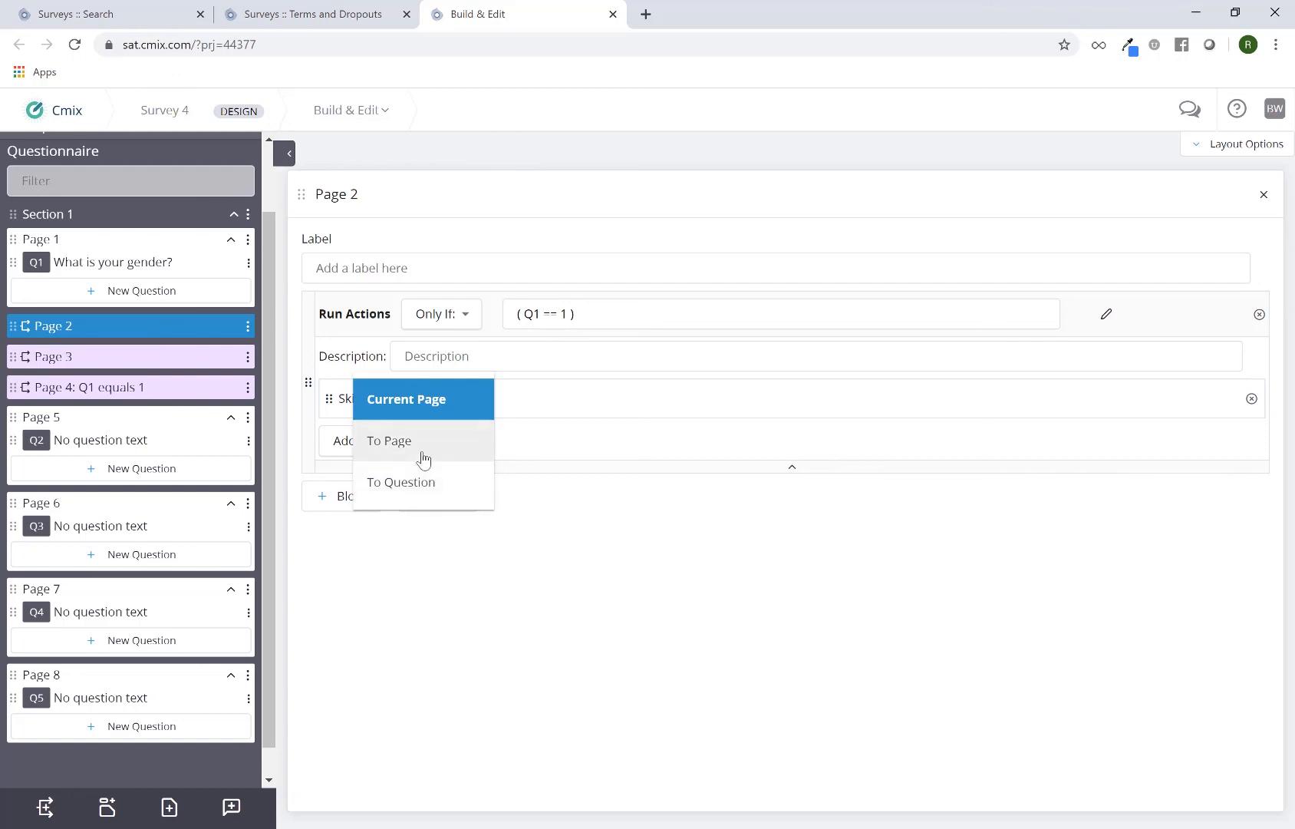
pyautogui.click(429, 488)
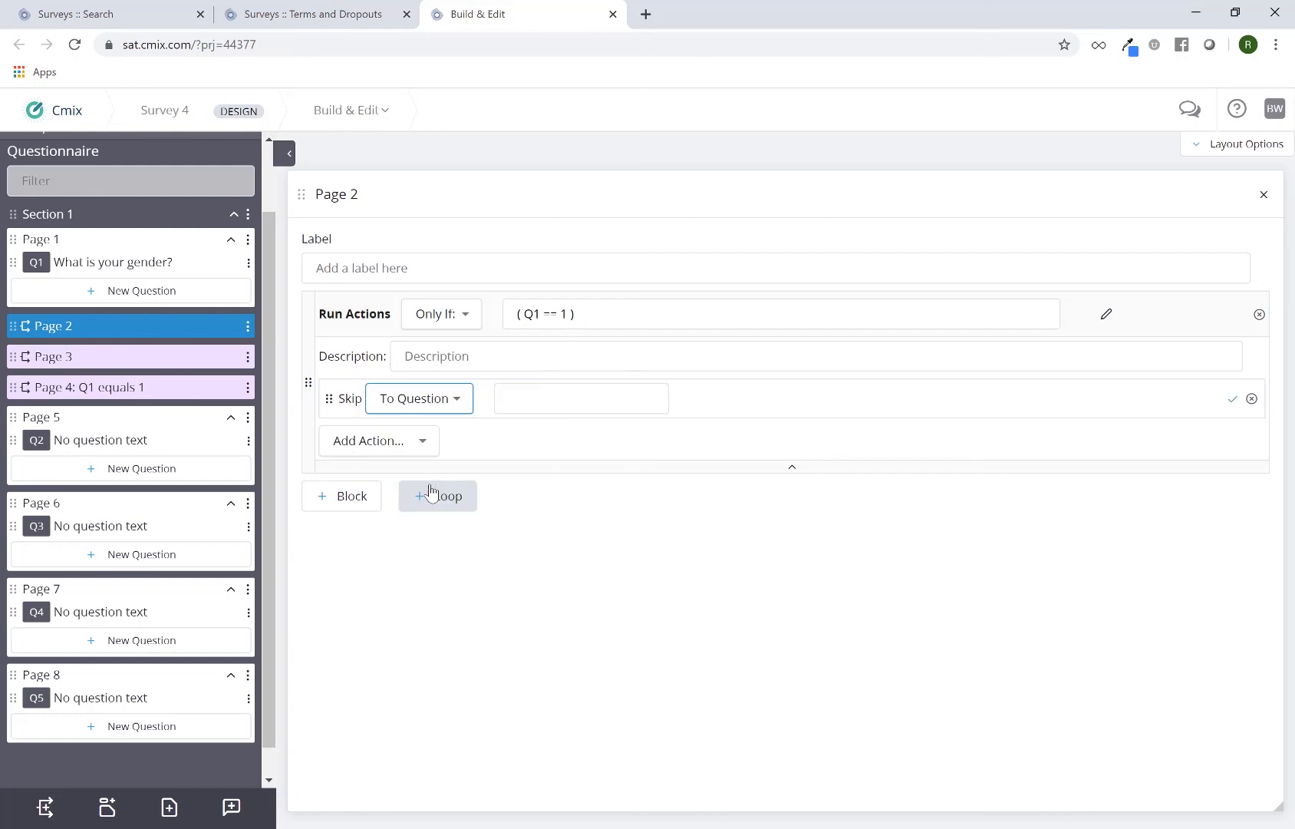
pyautogui.click(533, 405)
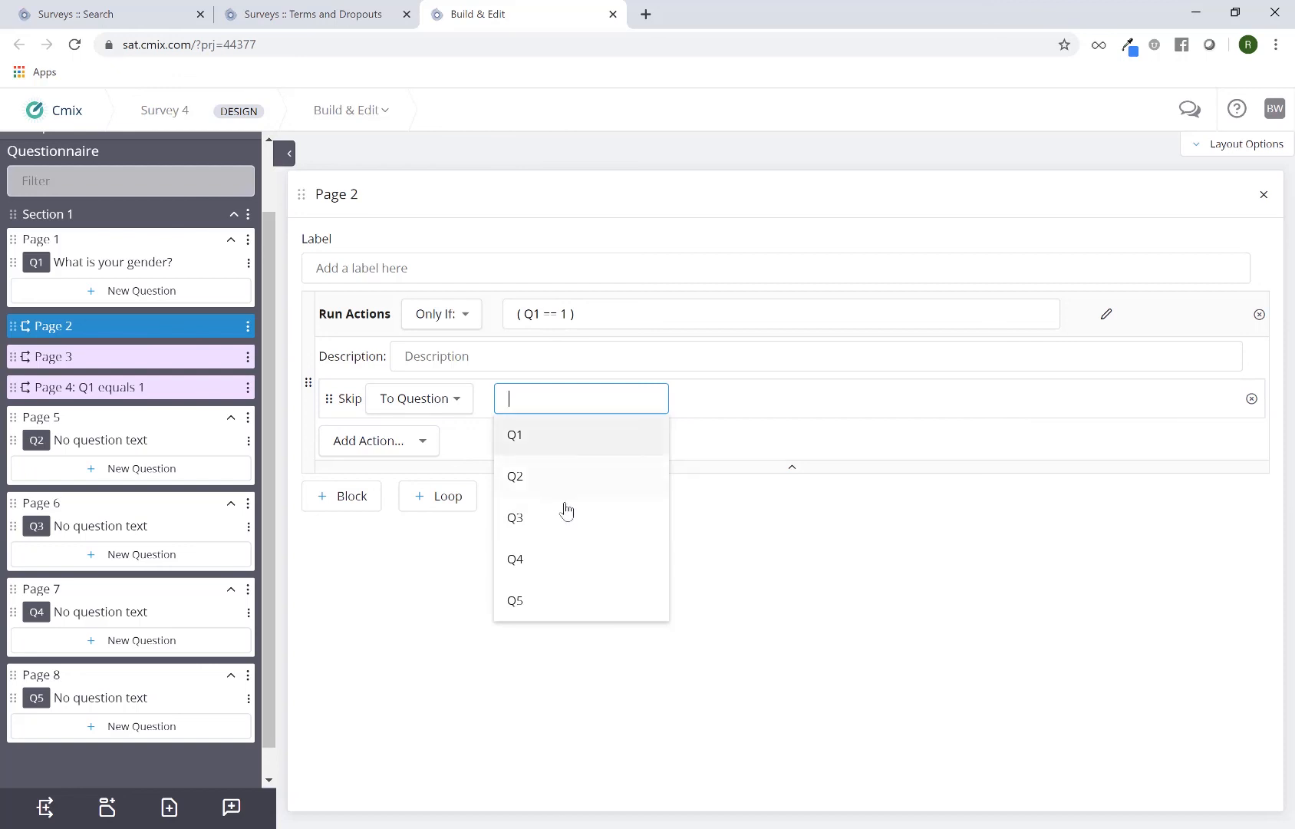
pyautogui.click(559, 567)
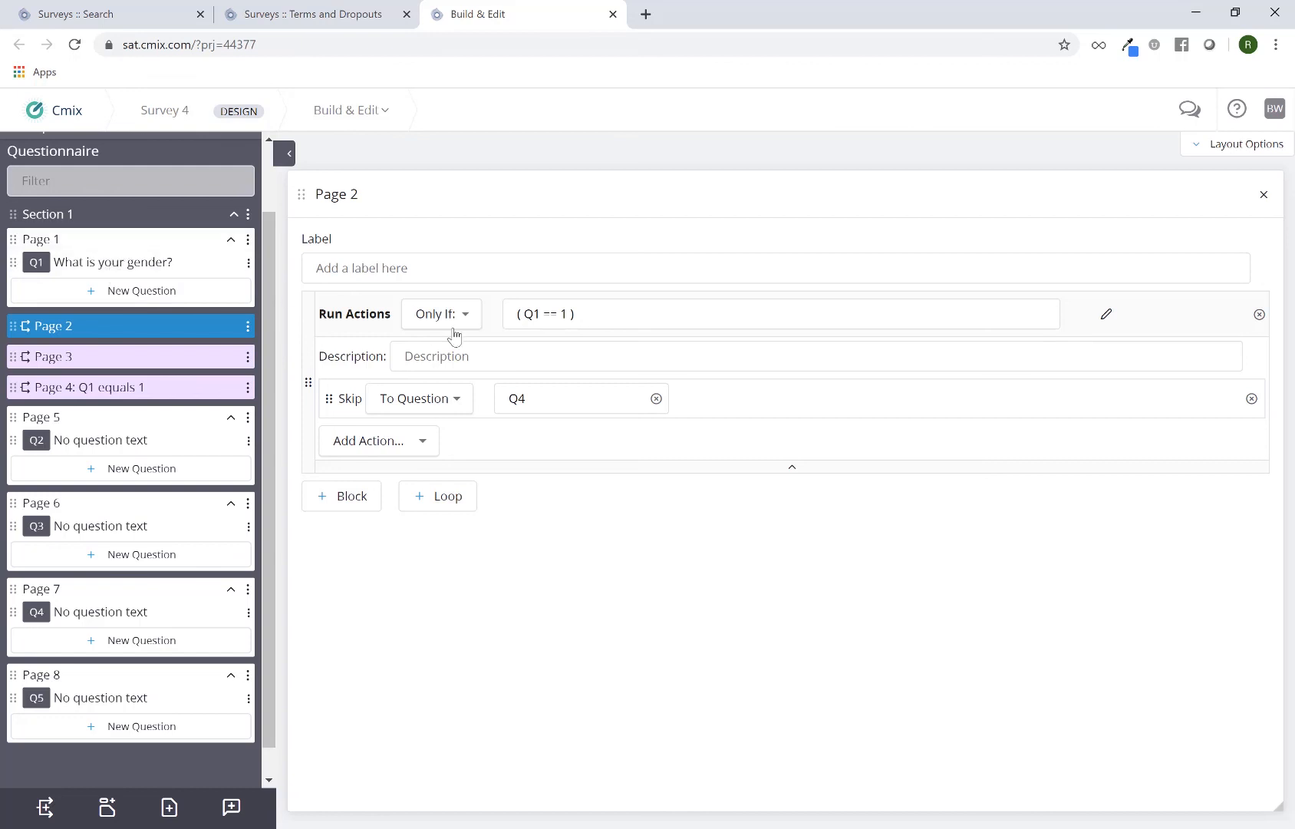
# Set the skip action's destination to page 4, and move the Page 2 logic page down to Page 4's position
pyautogui.click(535, 313)
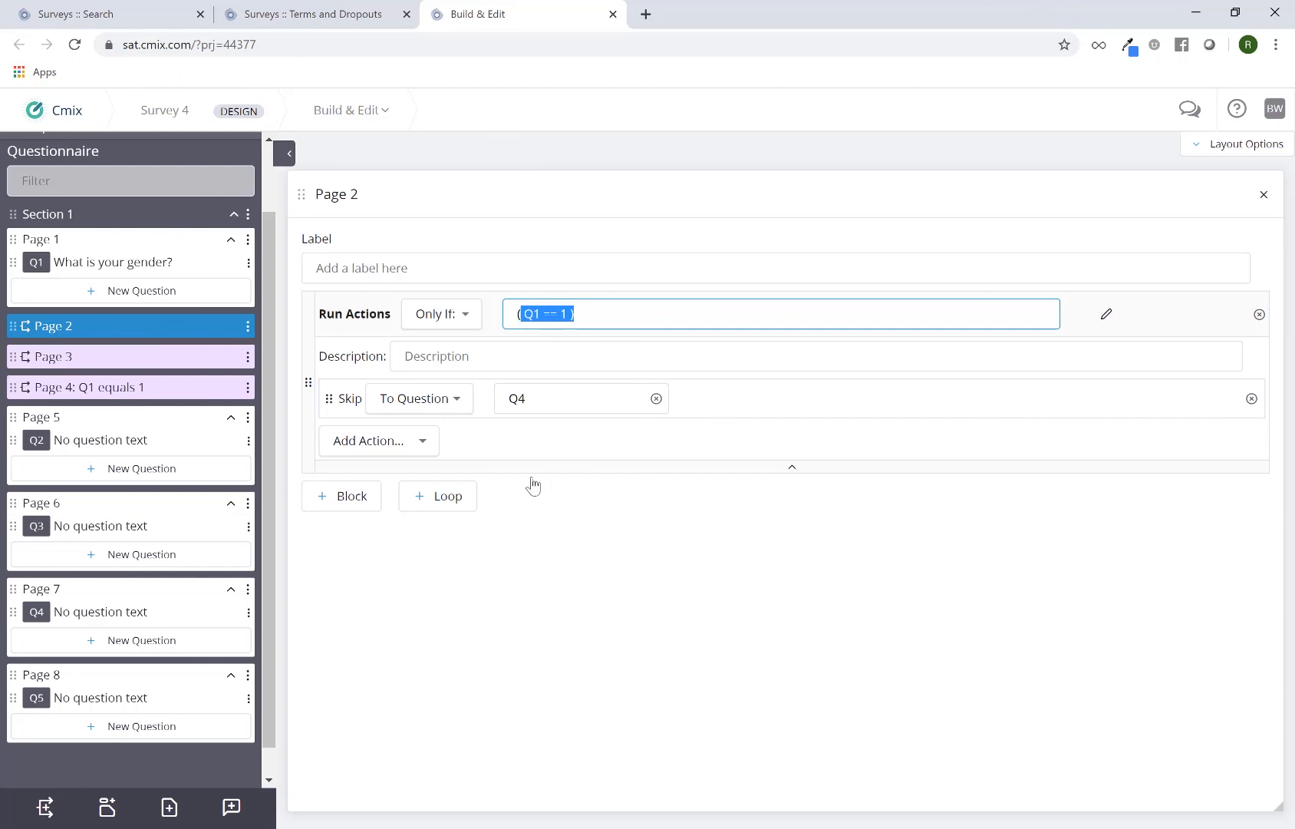
pyautogui.click(447, 412)
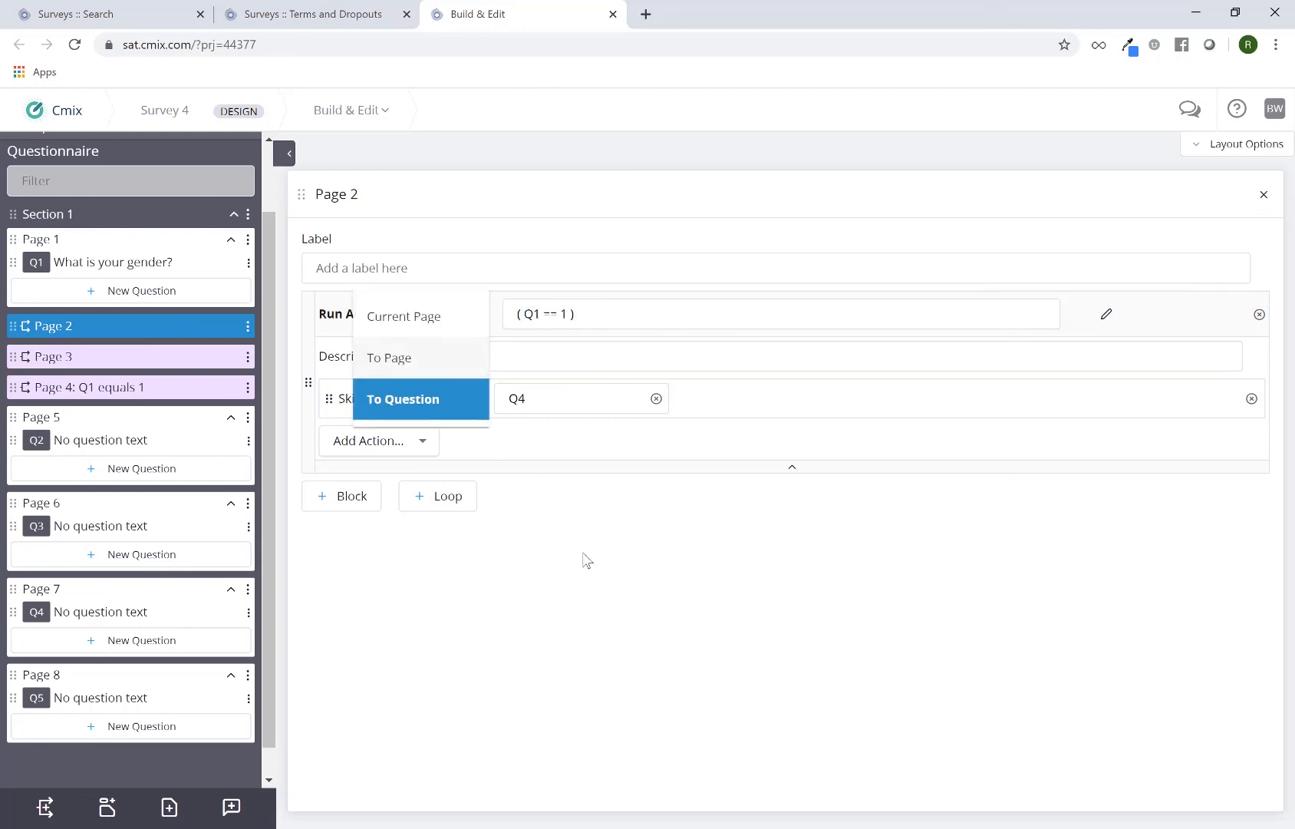
pyautogui.click(611, 587)
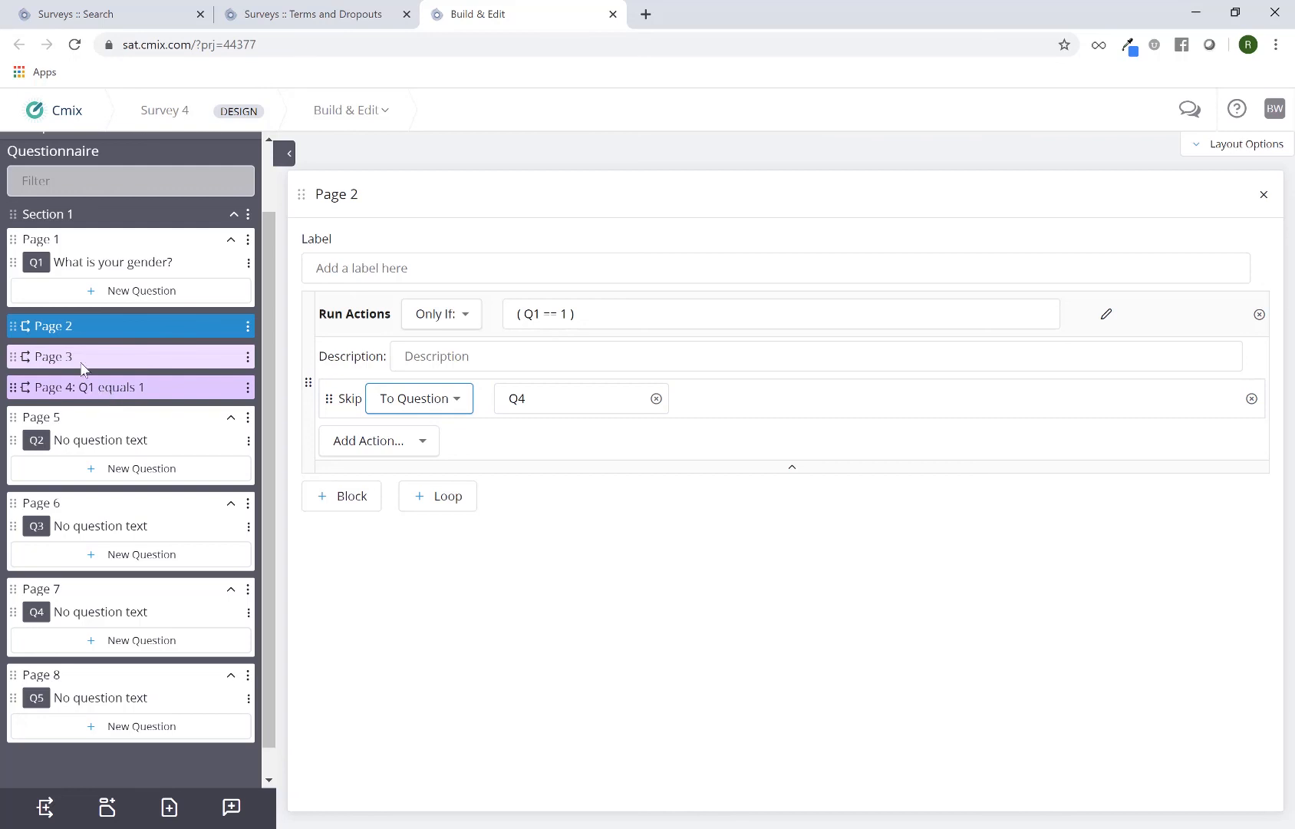
pyautogui.click(448, 401)
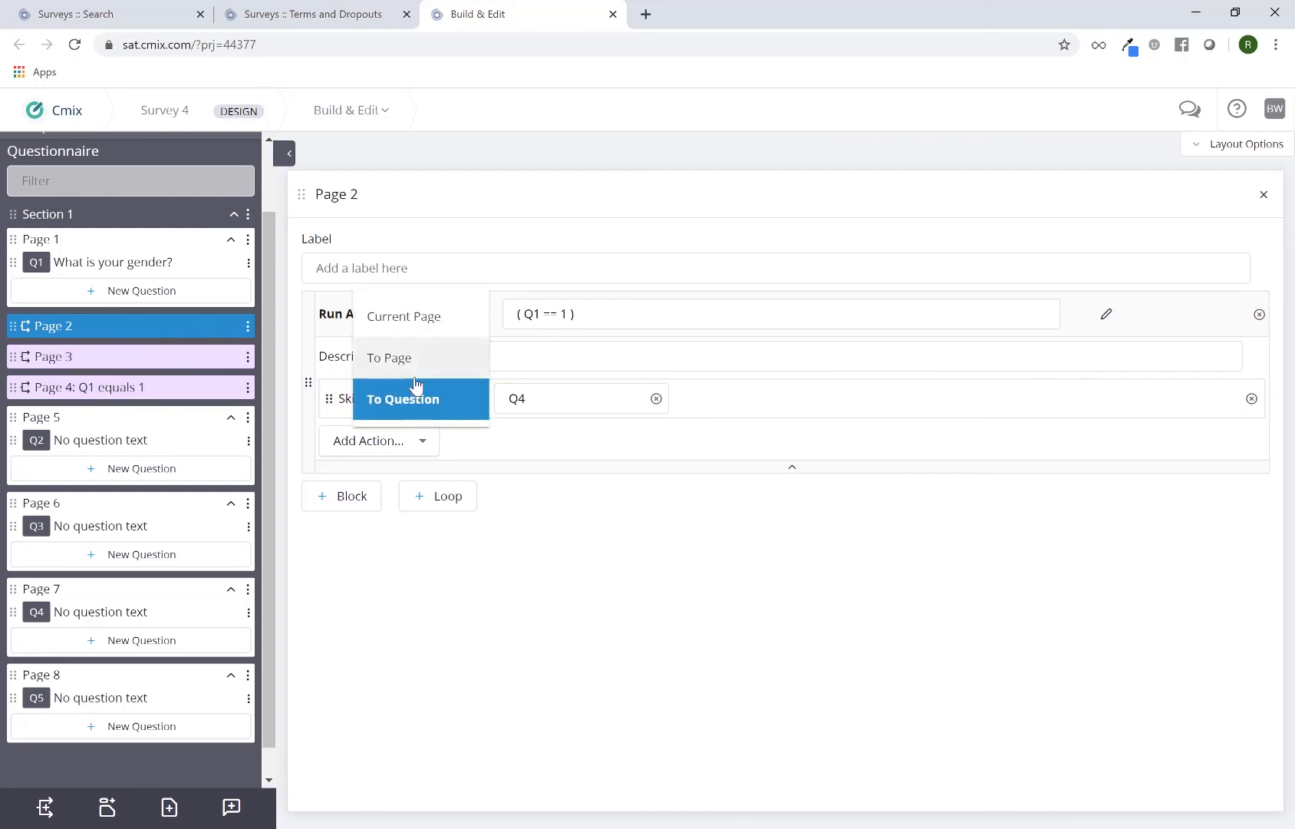
pyautogui.click(414, 358)
pyautogui.click(538, 405)
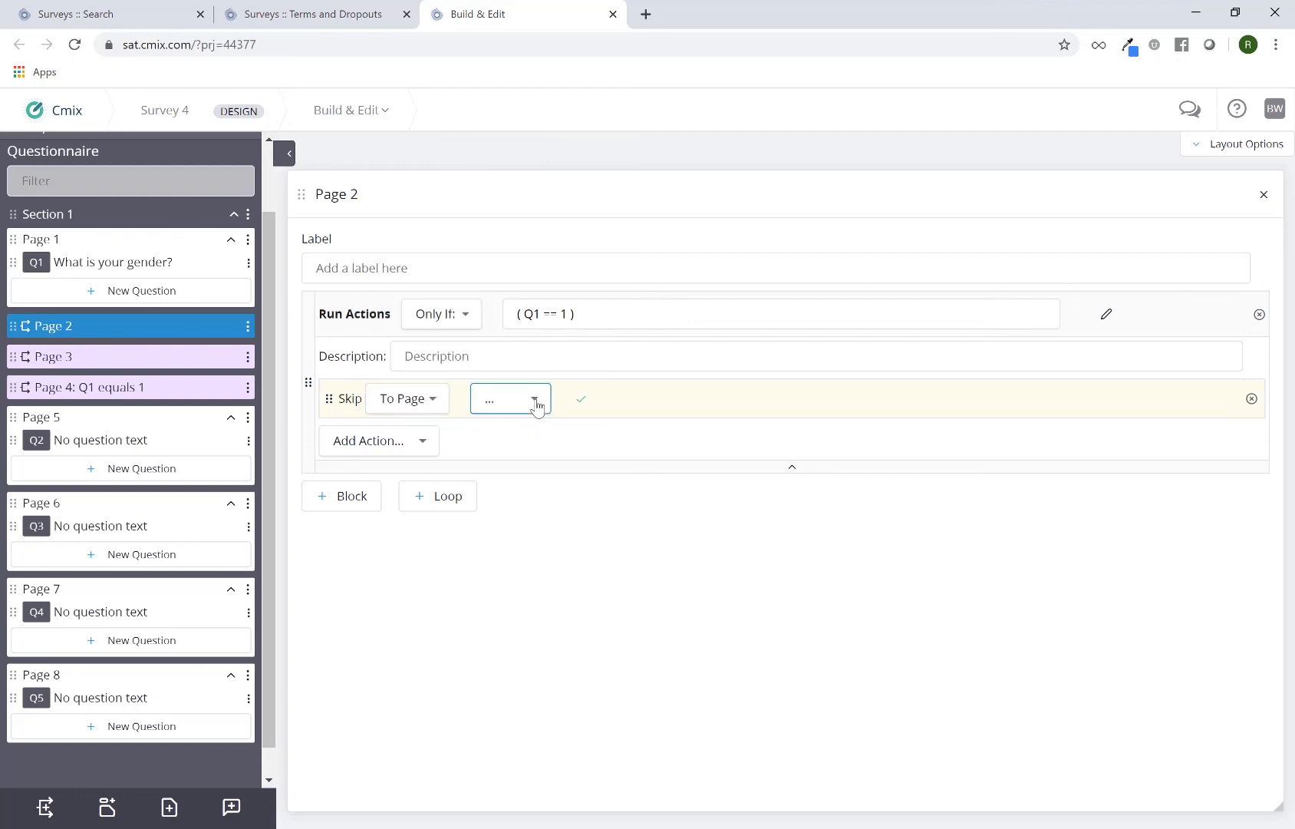
pyautogui.click(521, 481)
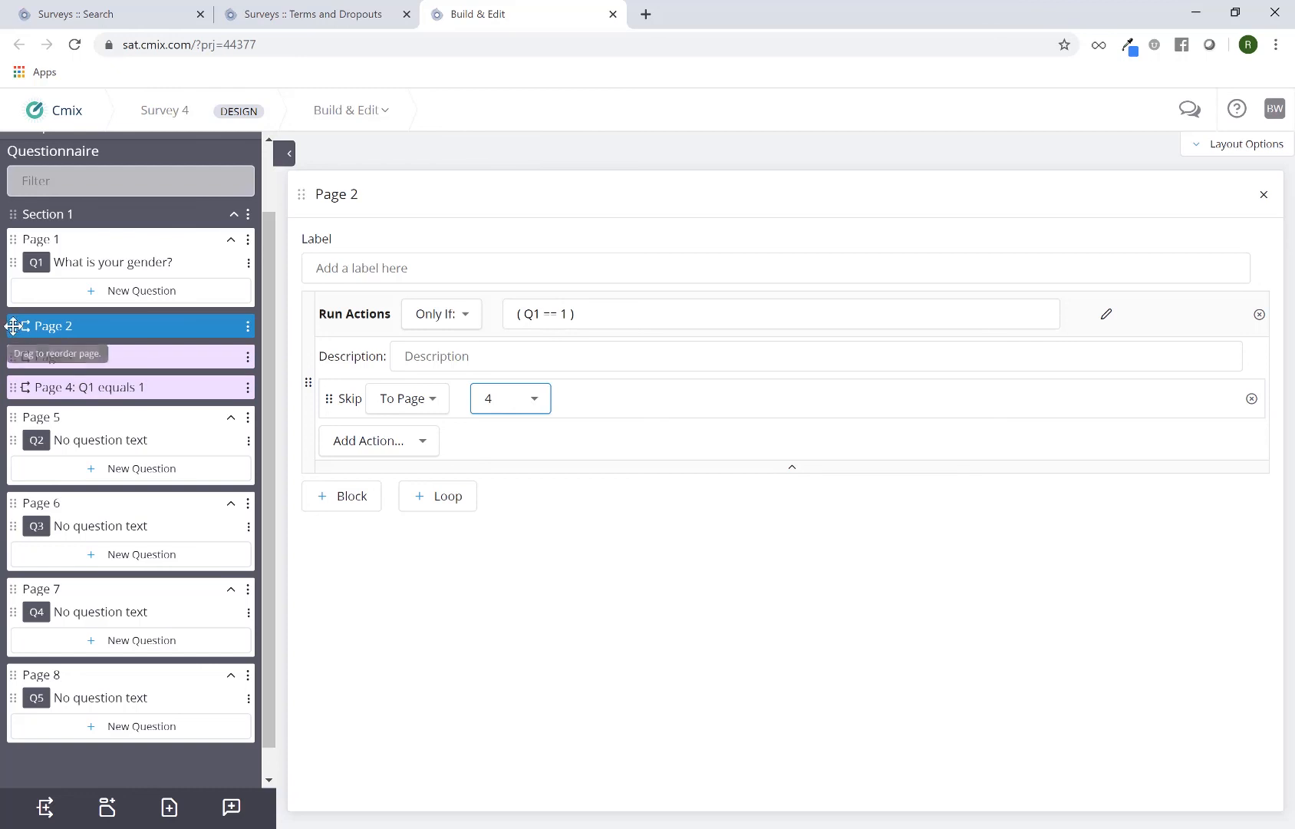
pyautogui.moveTo(13, 326); pyautogui.dragTo(21, 393)
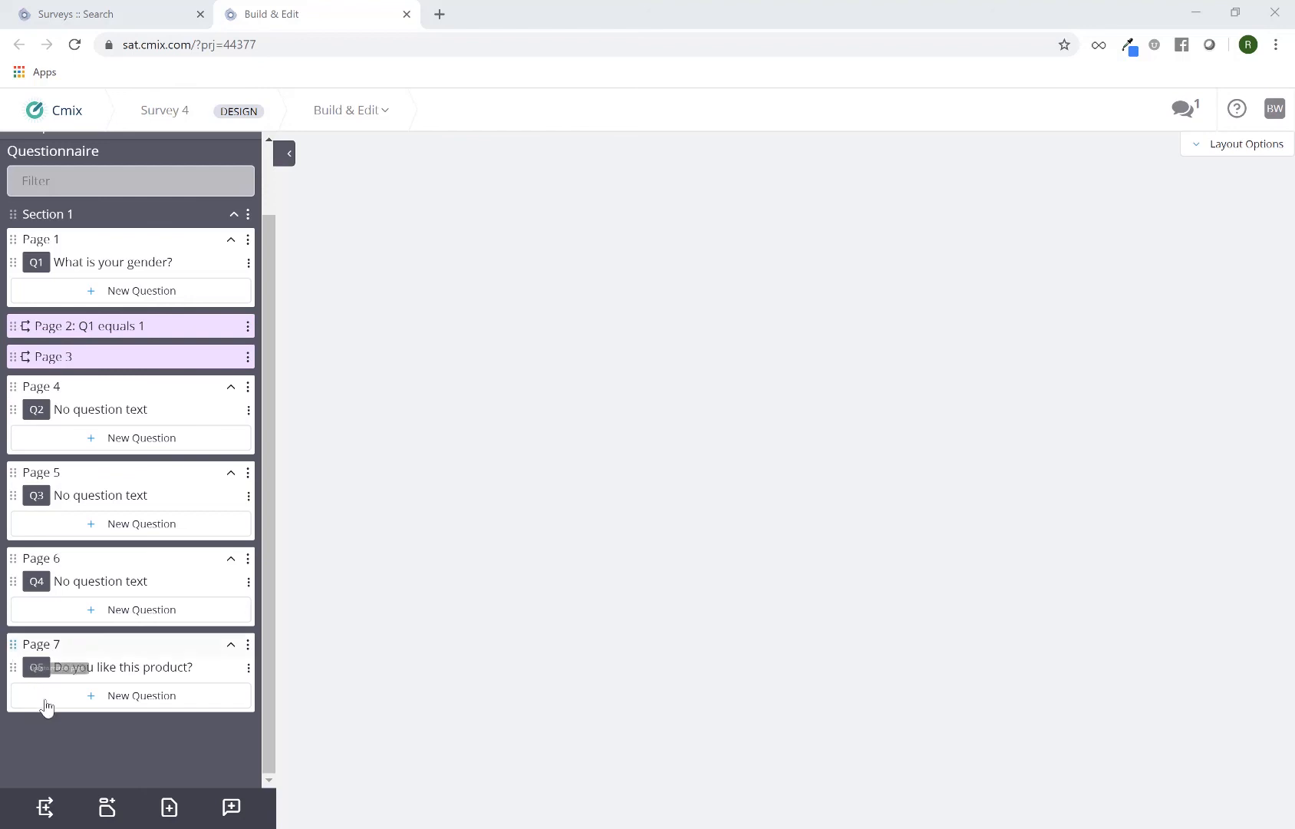
# Add a Quota Check logic page to the questionnaire, placed after Page 1 of Section 1
pyautogui.click(46, 808)
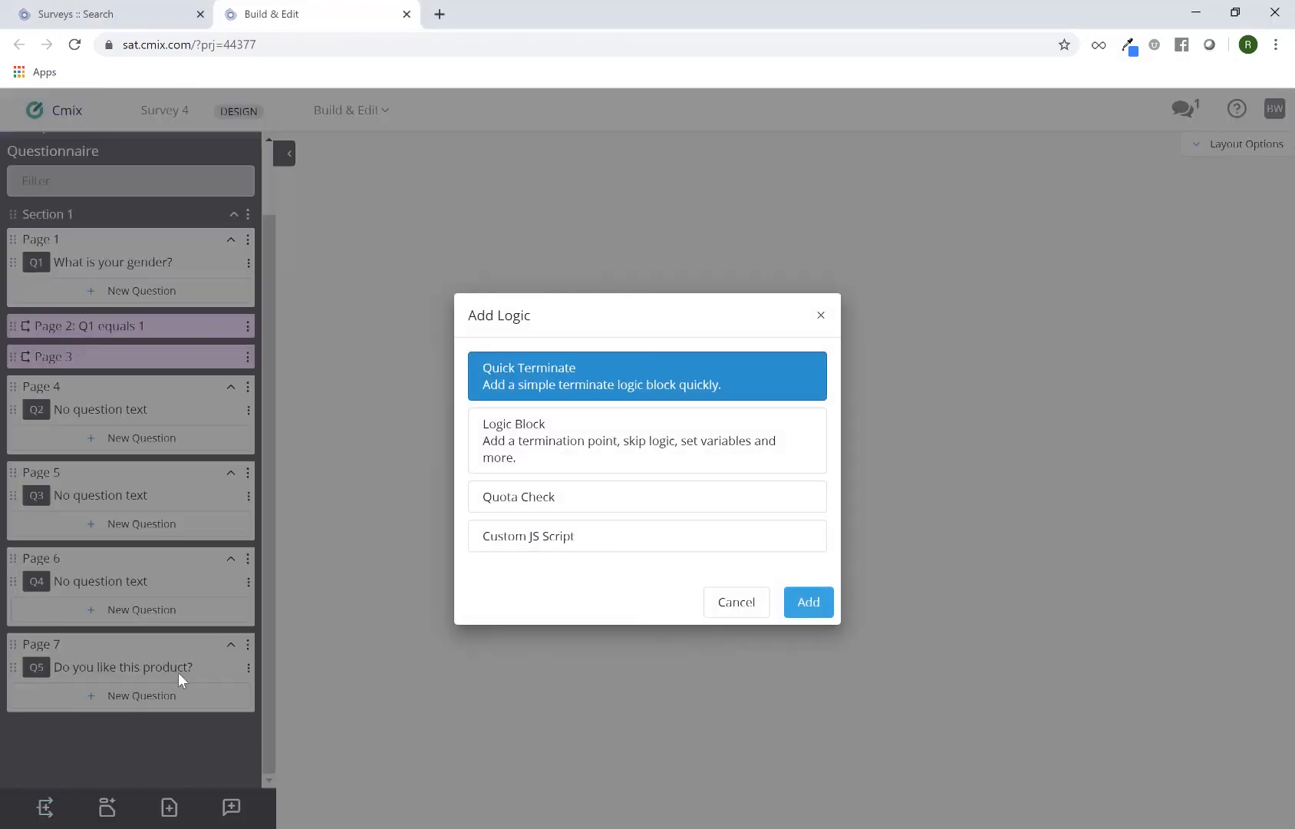
pyautogui.click(523, 510)
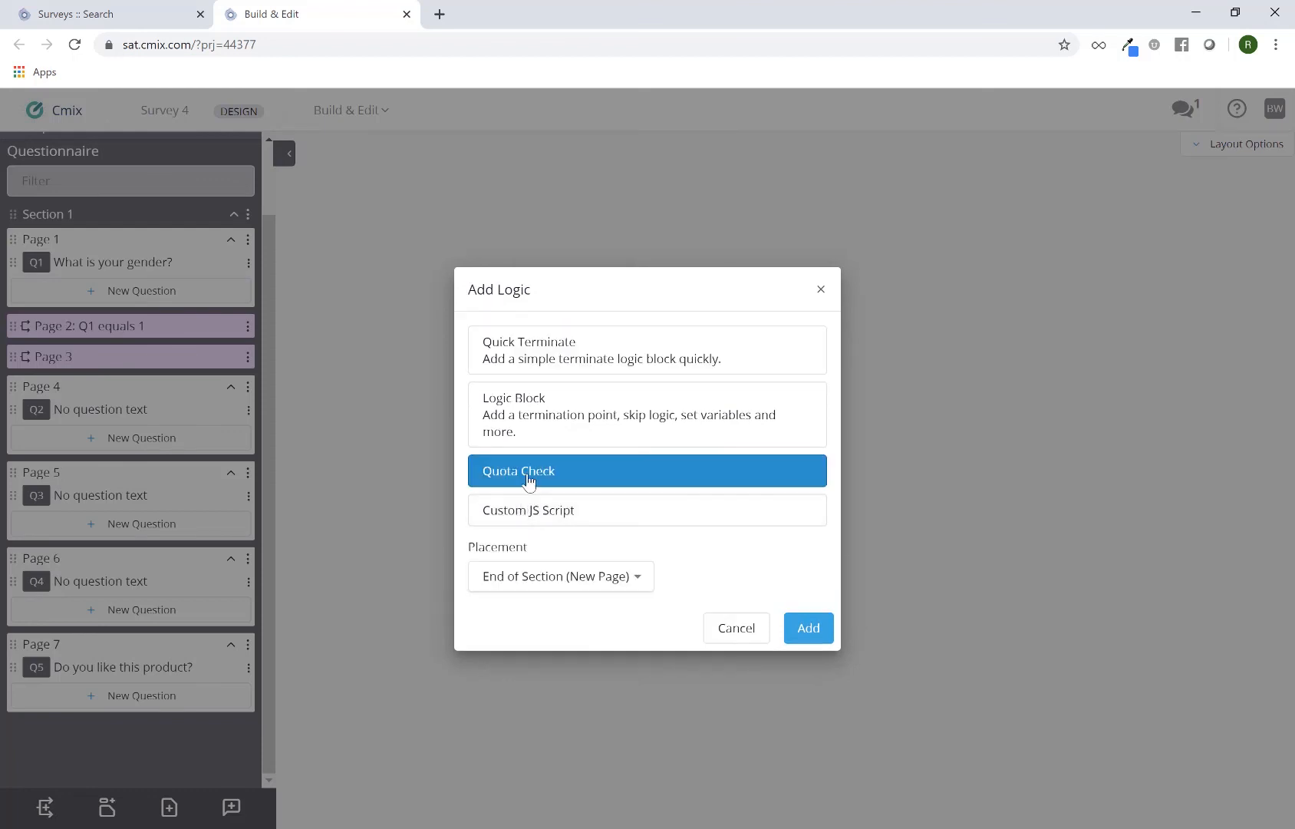
pyautogui.click(549, 577)
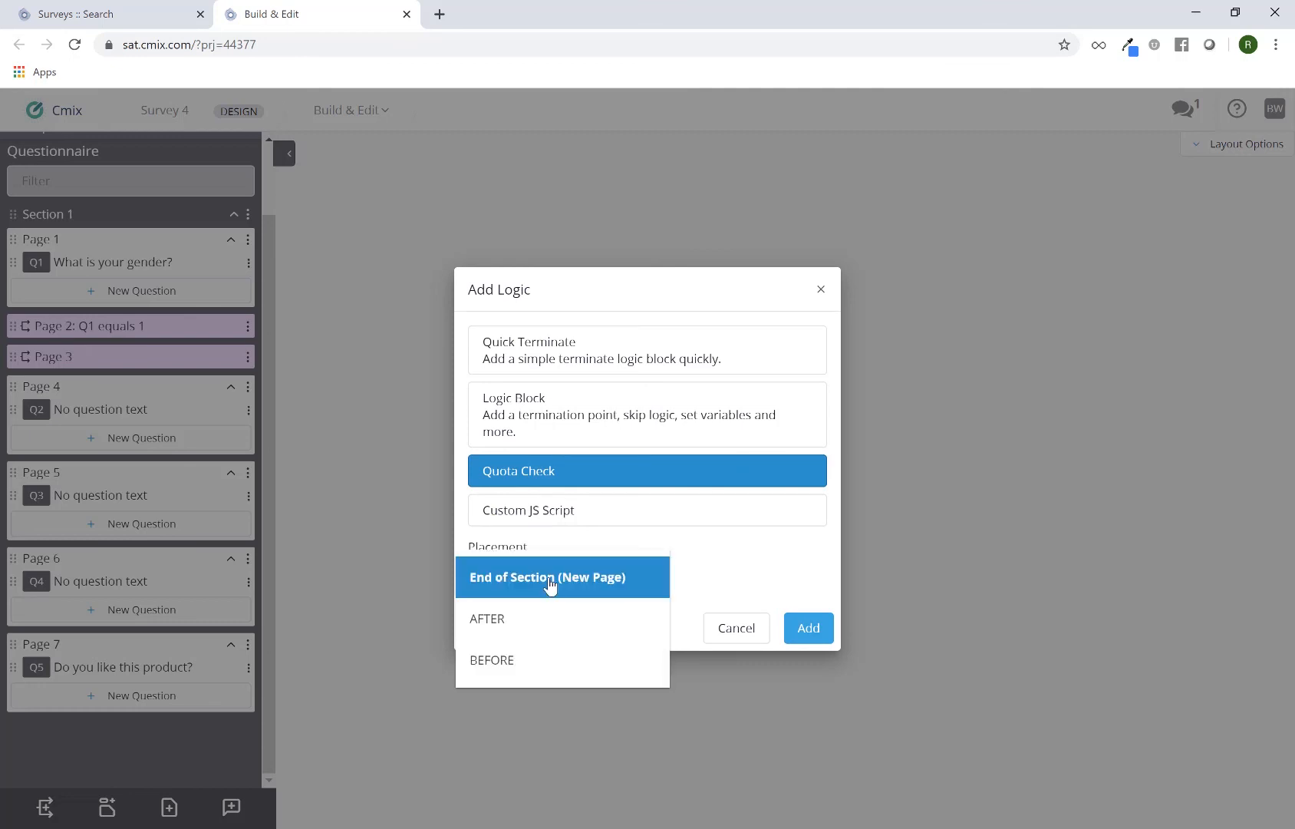
pyautogui.click(542, 618)
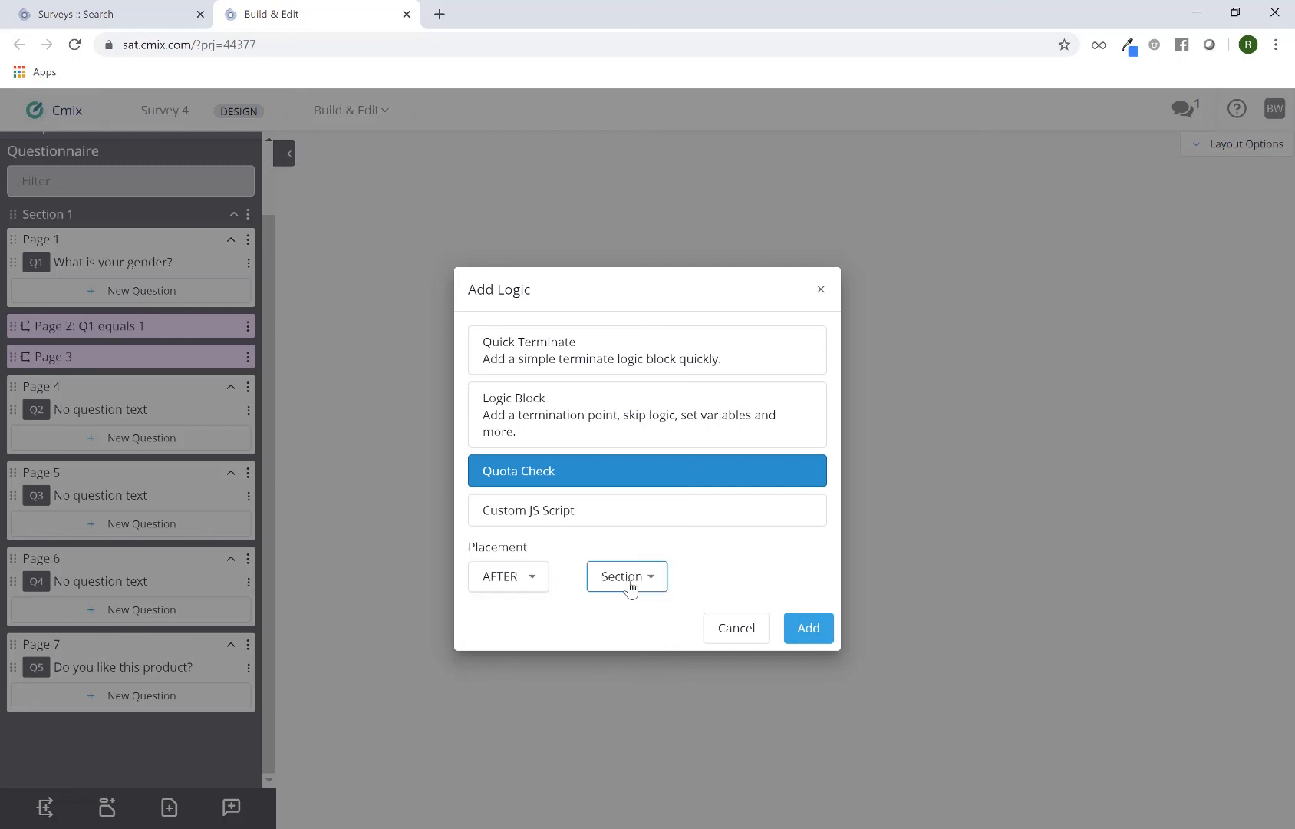
pyautogui.click(630, 588)
pyautogui.click(678, 600)
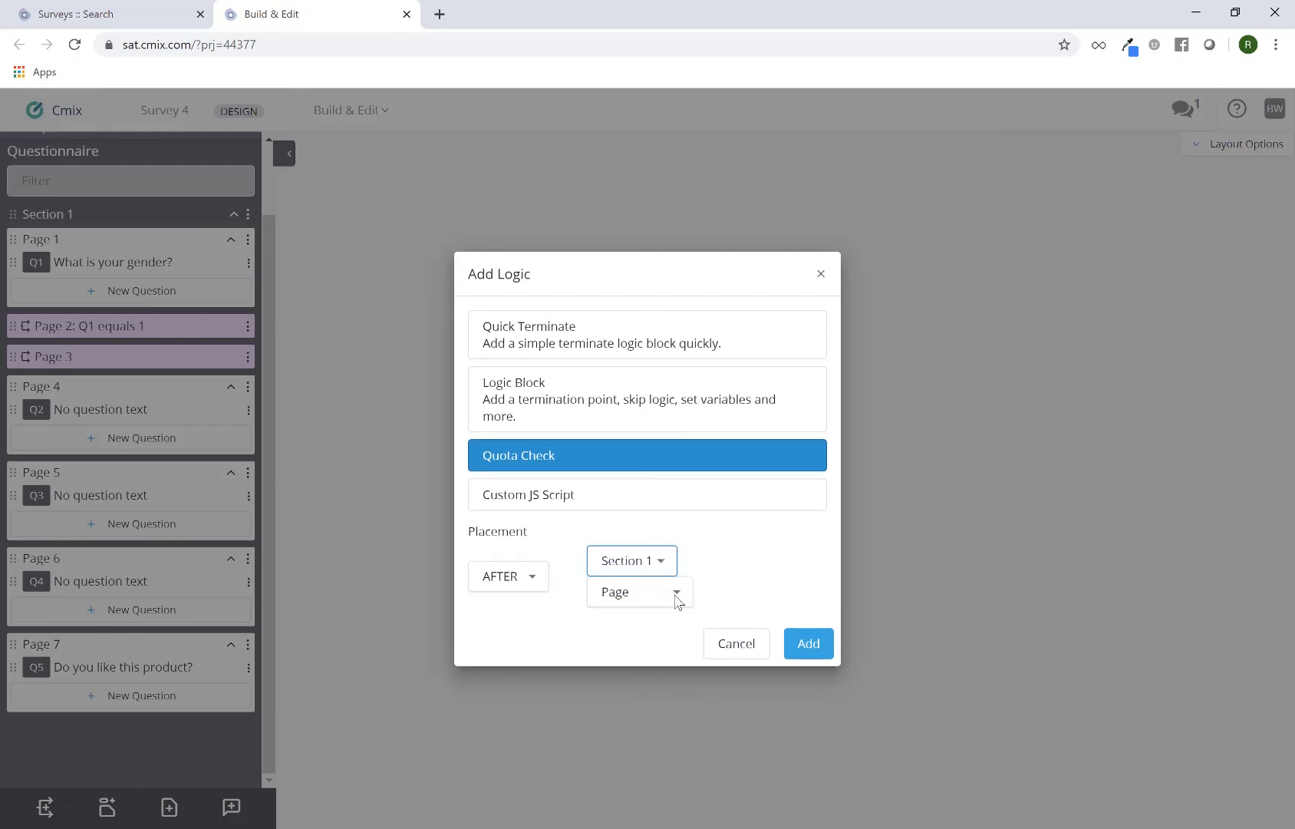
pyautogui.click(651, 602)
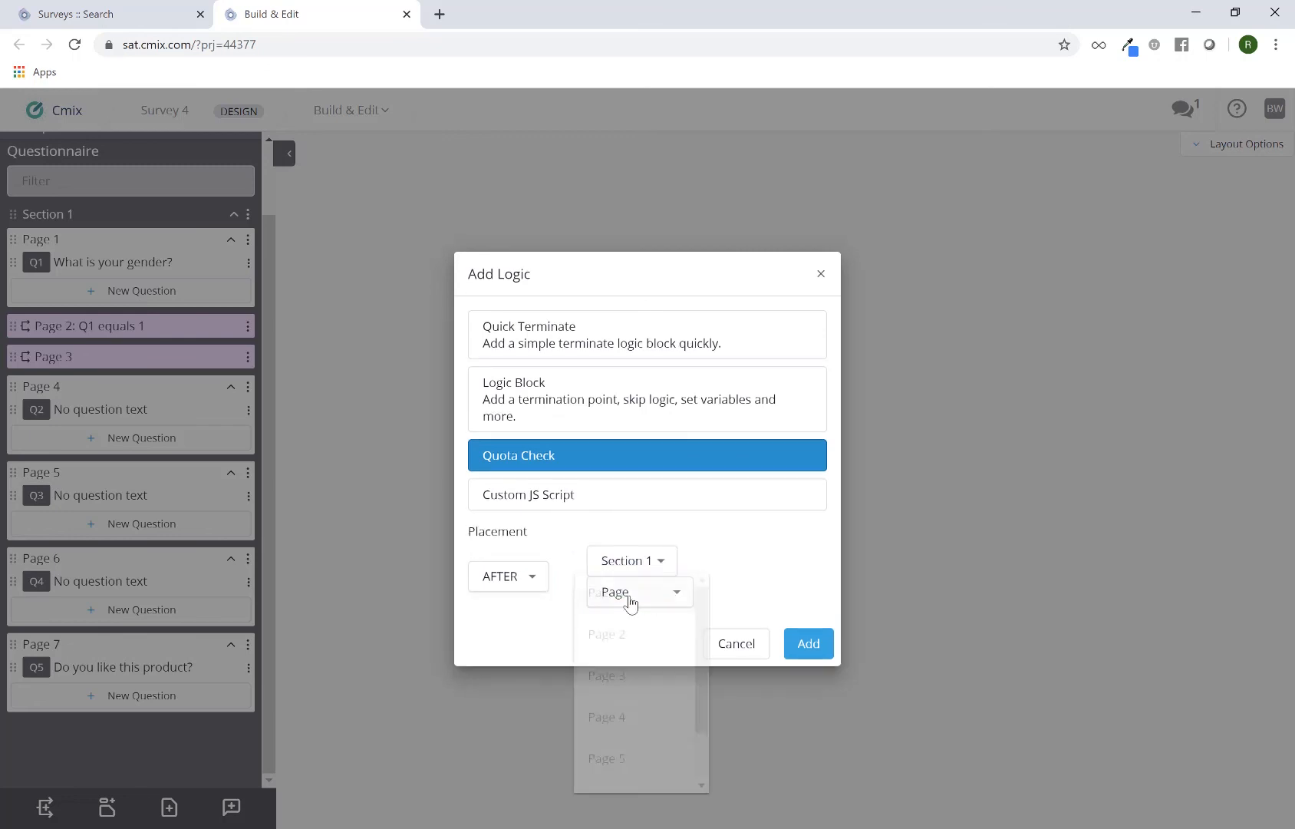
pyautogui.click(647, 603)
pyautogui.click(798, 662)
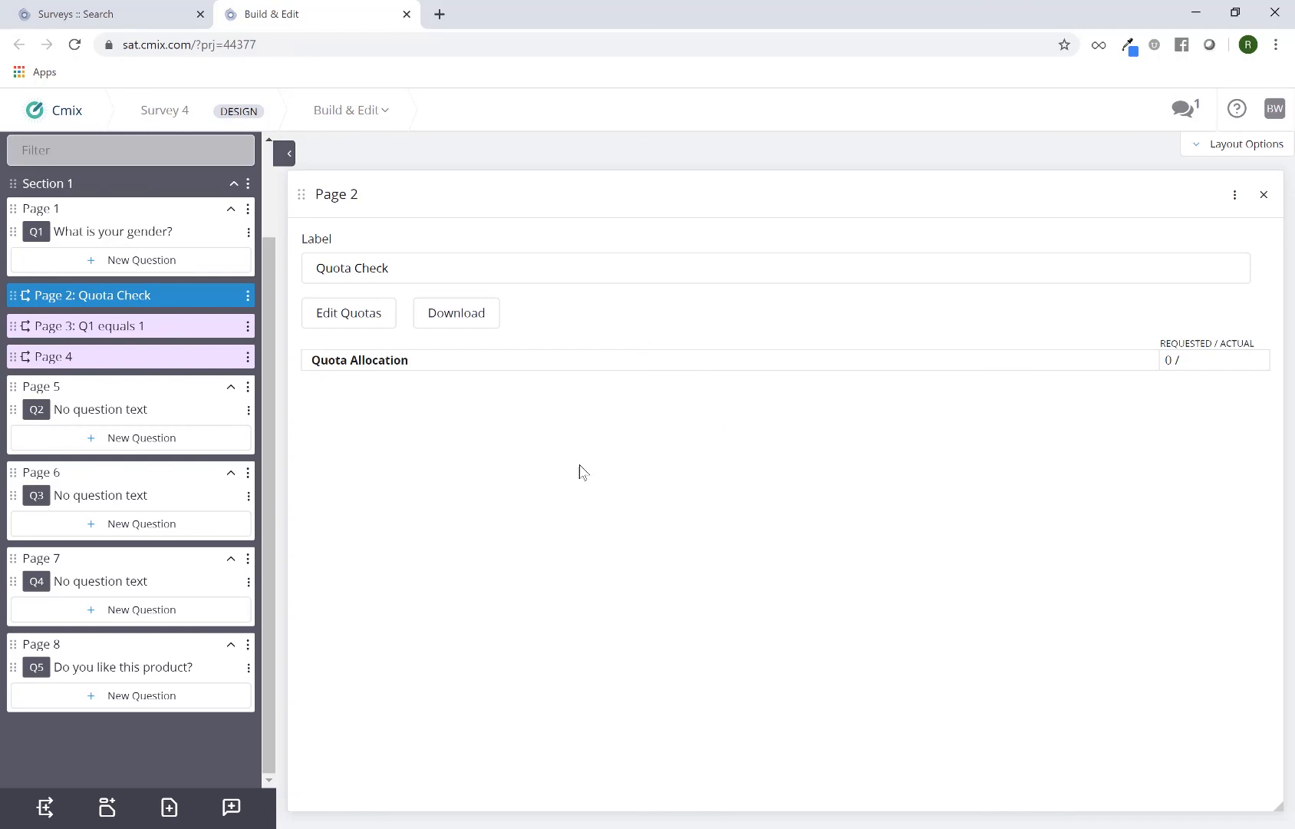
# Define the quota check on Q1, What is your gender?, as a row, and save the definition
pyautogui.click(363, 325)
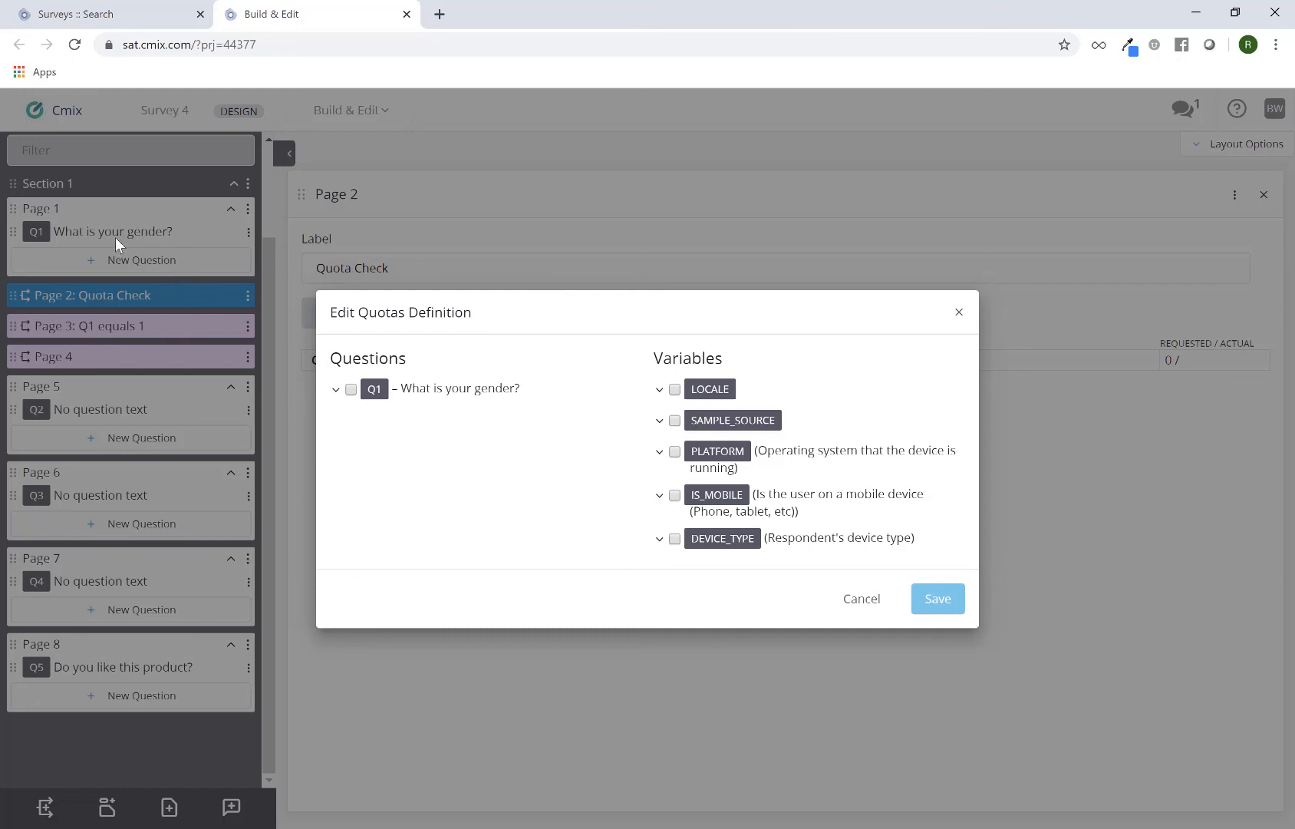
pyautogui.click(351, 391)
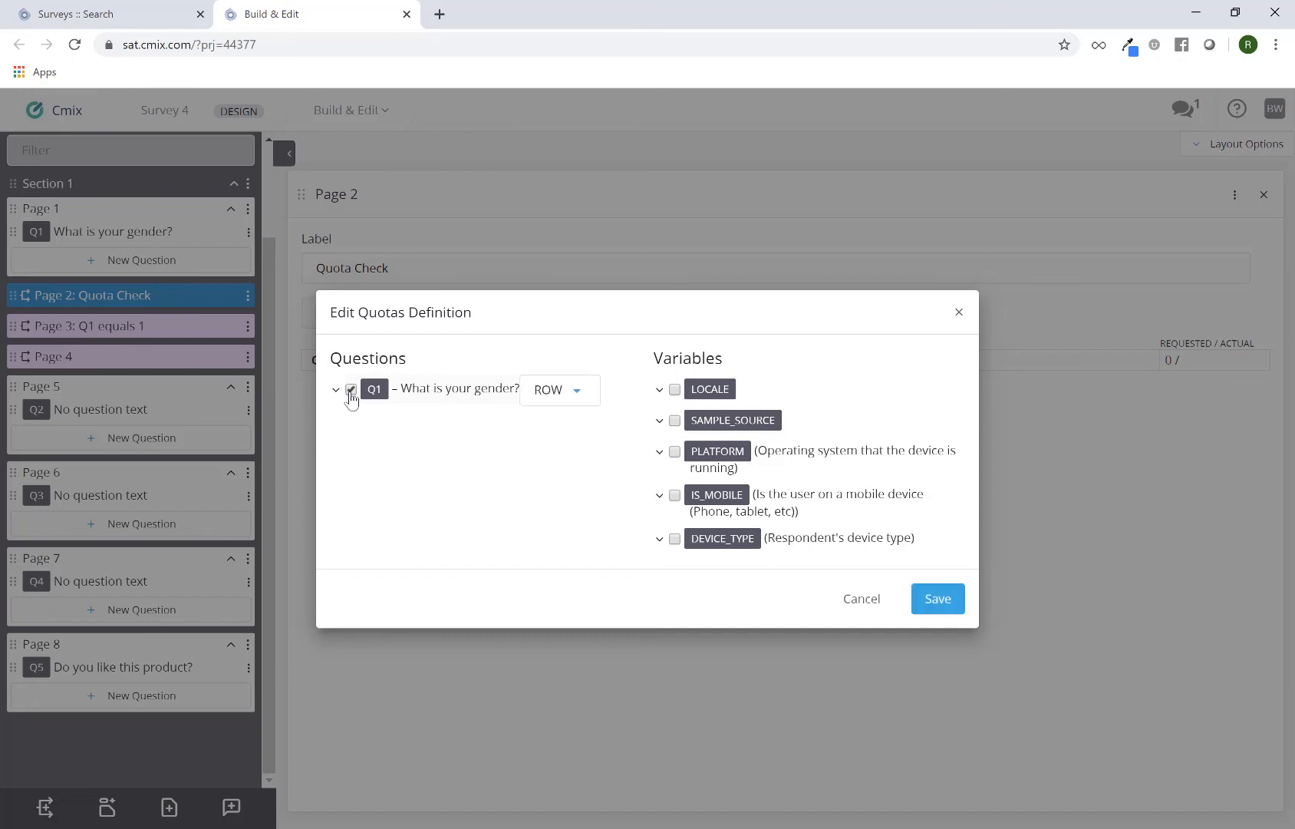
pyautogui.click(952, 600)
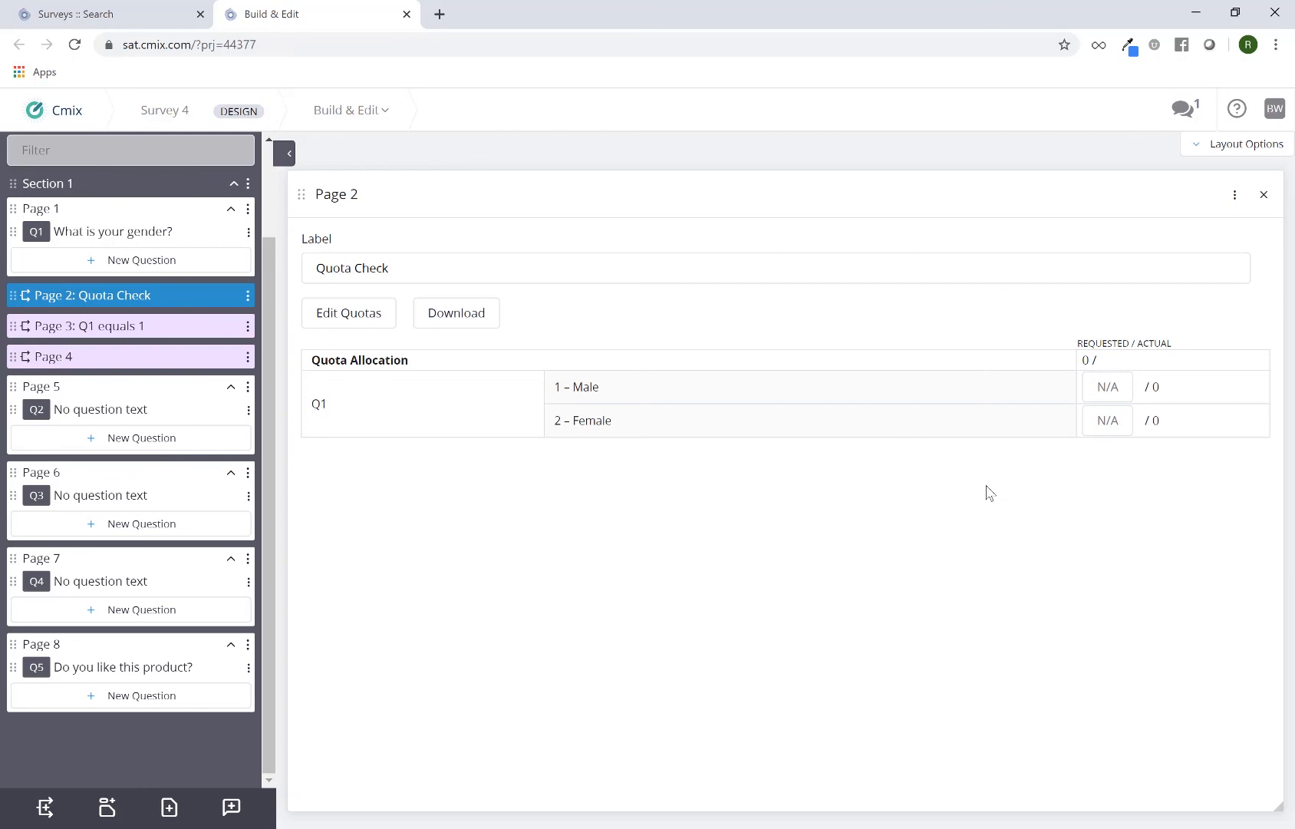
# Set the requested Q1 quotas to 200 for Male and 300 for Female
pyautogui.click(1098, 390)
pyautogui.write('200')
pyautogui.click(1115, 421)
pyautogui.write('300')
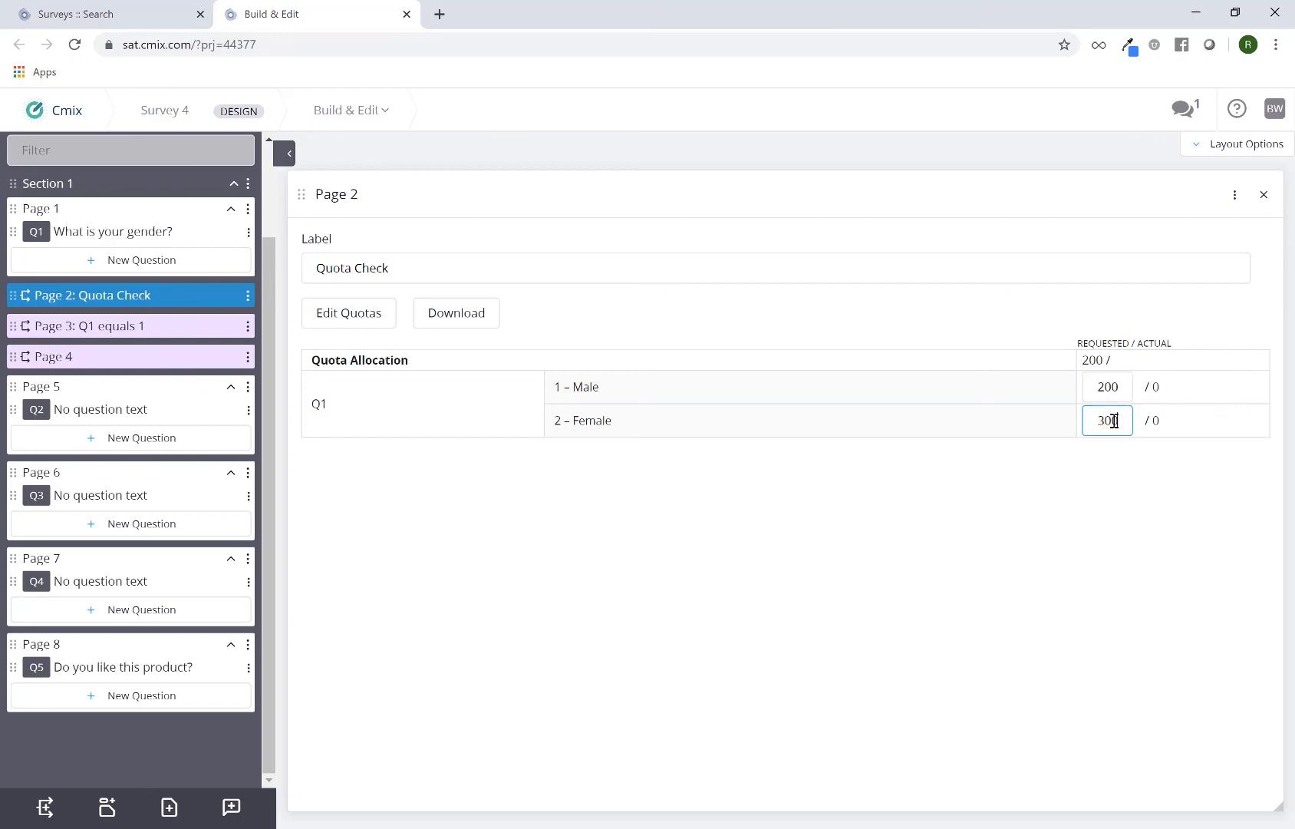
pyautogui.click(1099, 510)
# Change the quota page's label to Quota Check - Gender
pyautogui.click(463, 267)
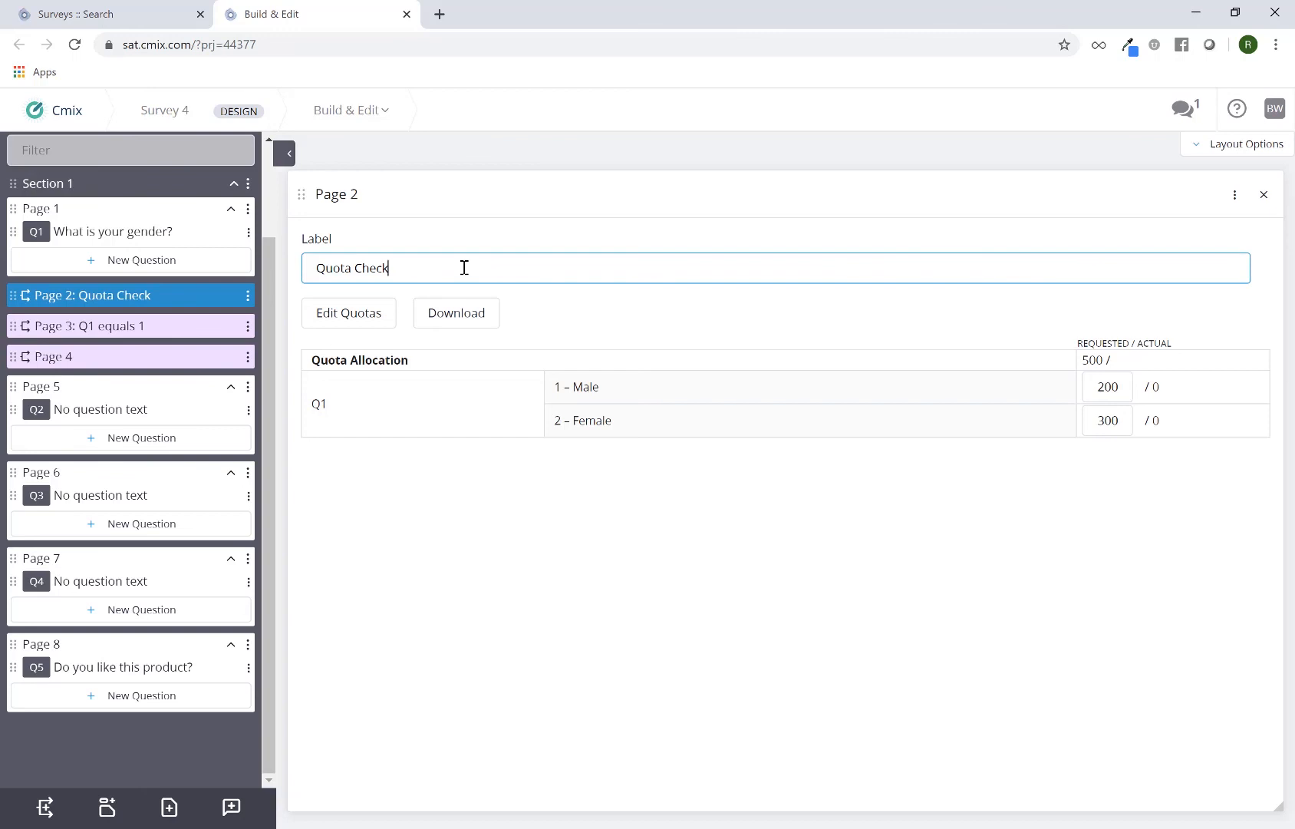
pyautogui.write('-')
pyautogui.write('Gne')
pyautogui.press('BackSpace')
pyautogui.press('BackSpace')
pyautogui.write('ender')
pyautogui.click(674, 520)
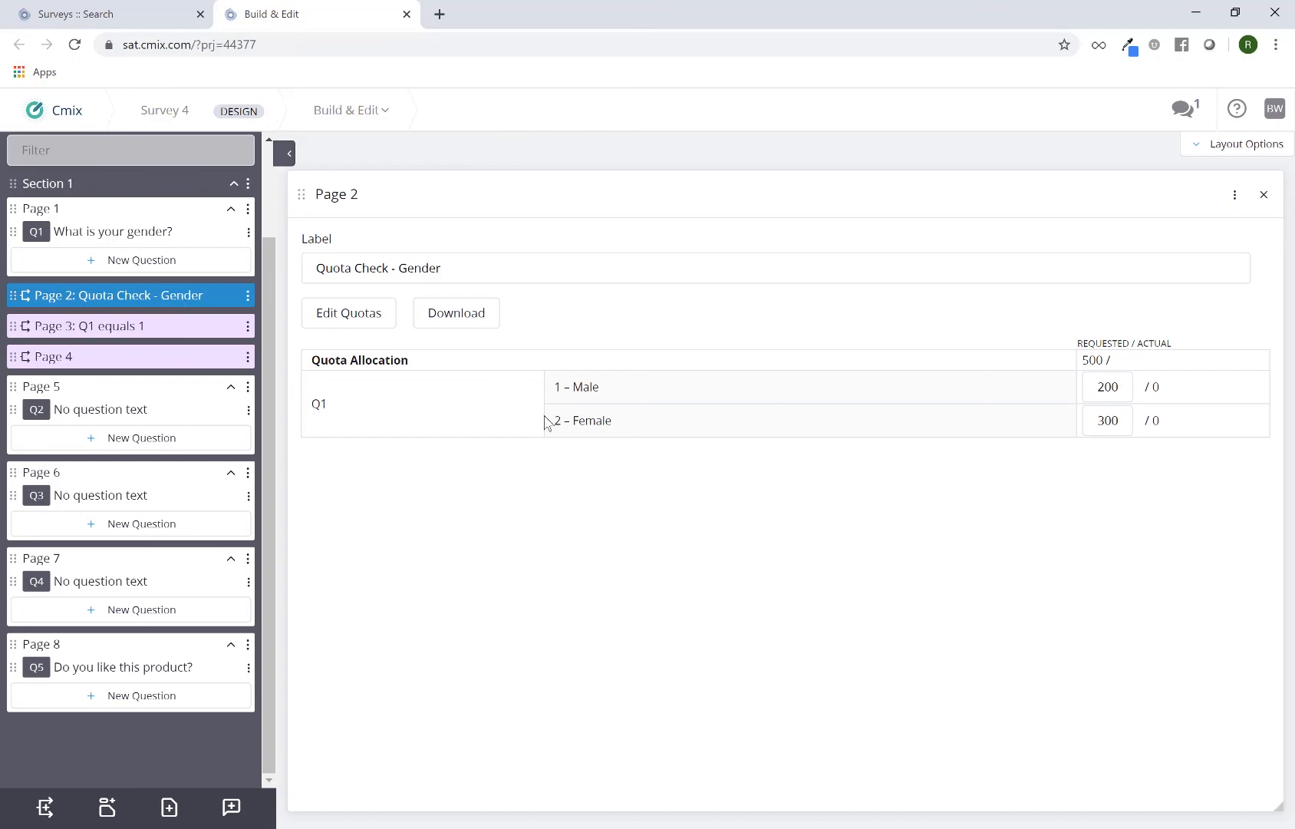
# Open the survey's fielding Quotas page and examine the allocation of Page 2: Quota Check - Gender
pyautogui.click(383, 121)
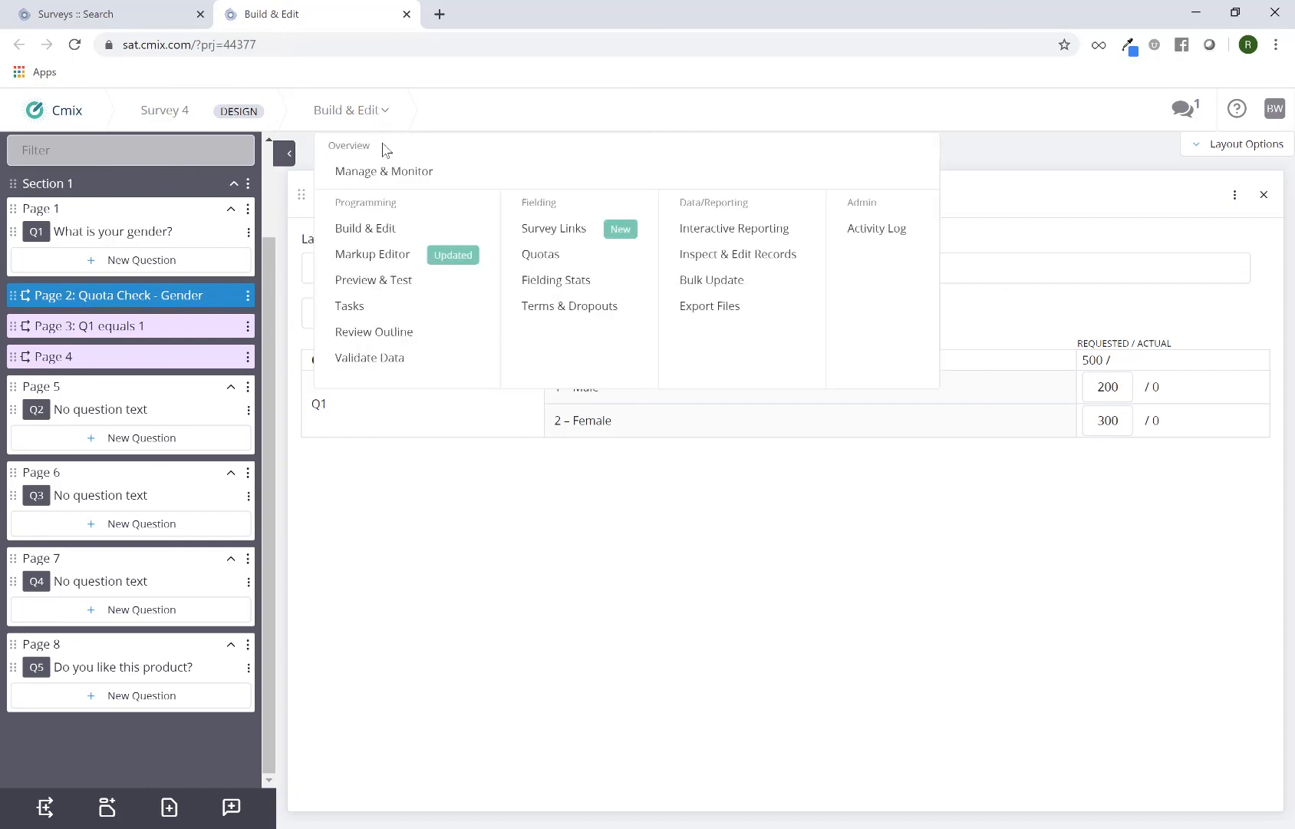
pyautogui.click(553, 262)
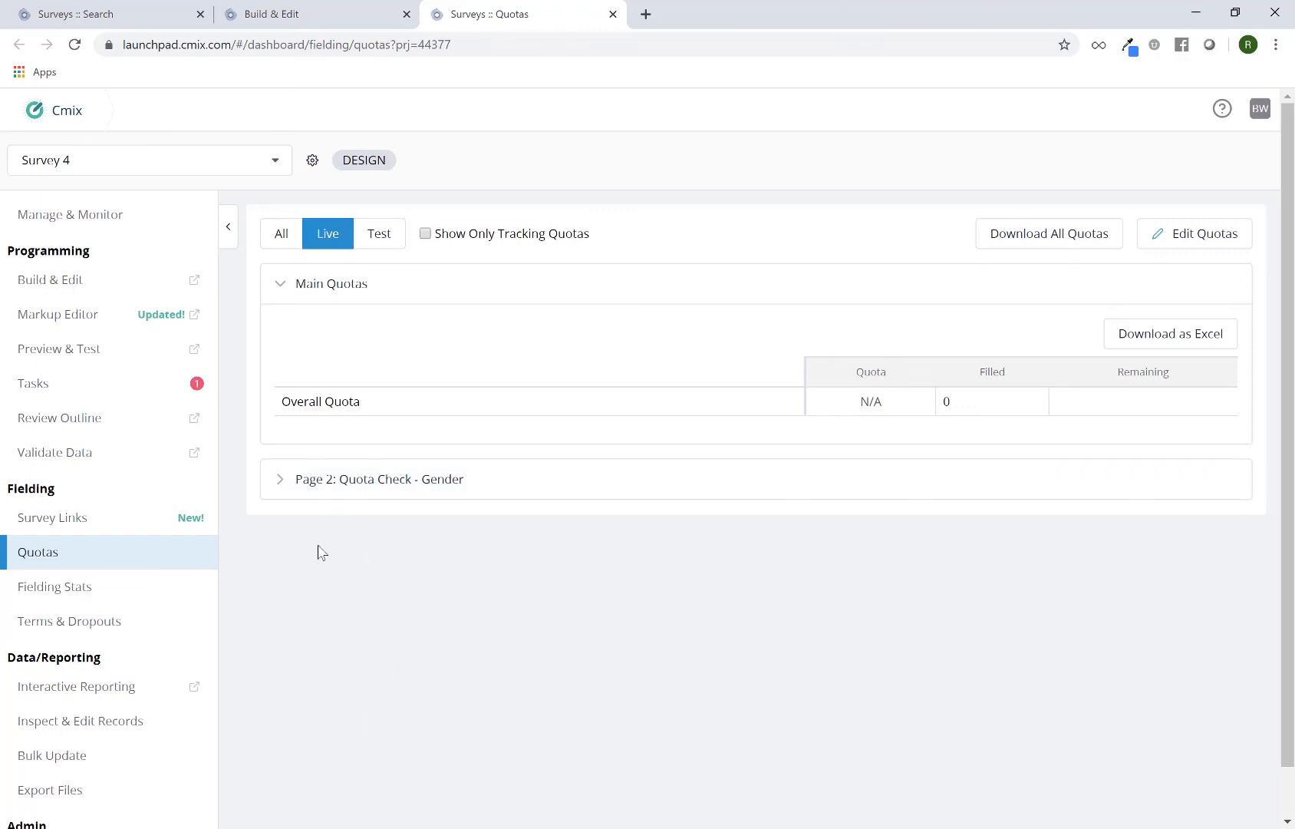
pyautogui.click(286, 484)
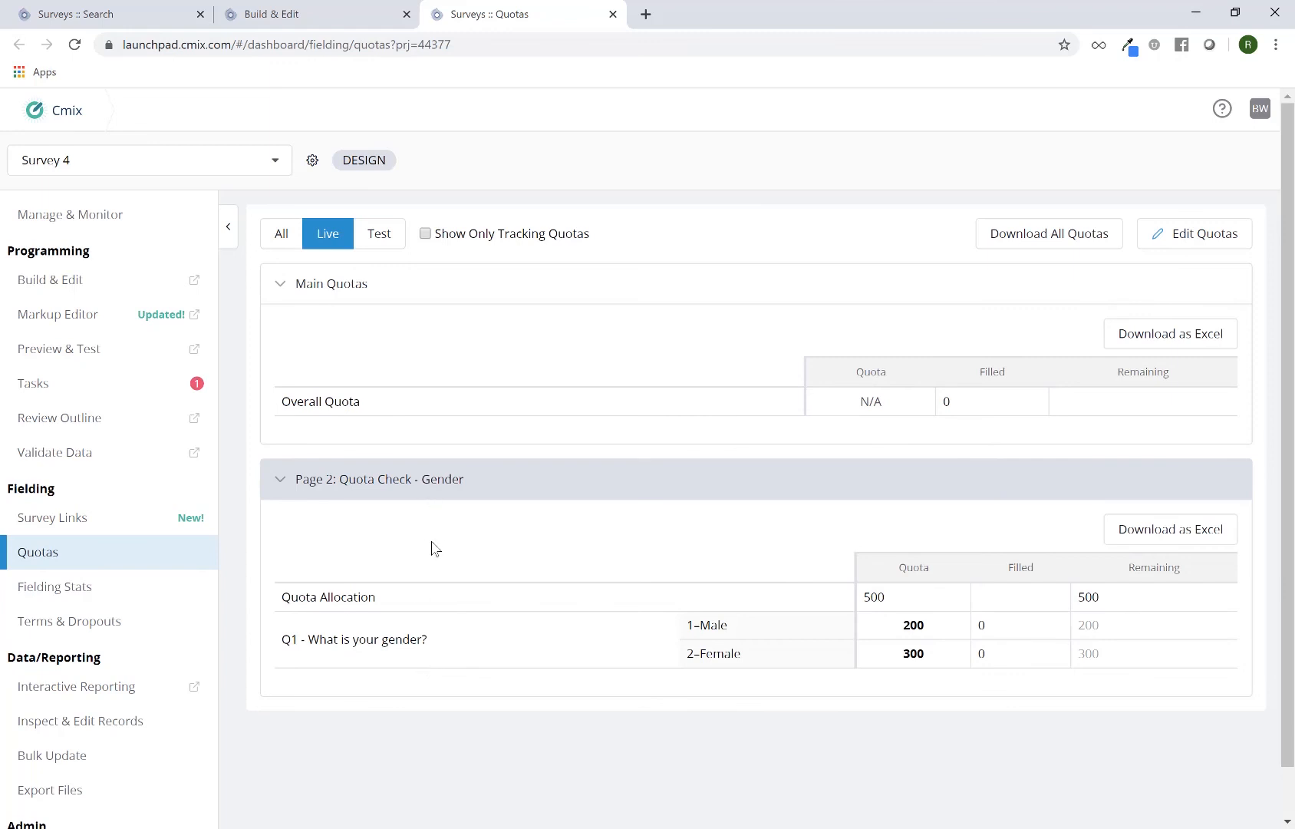
pyautogui.scroll(-1, 461, 607)
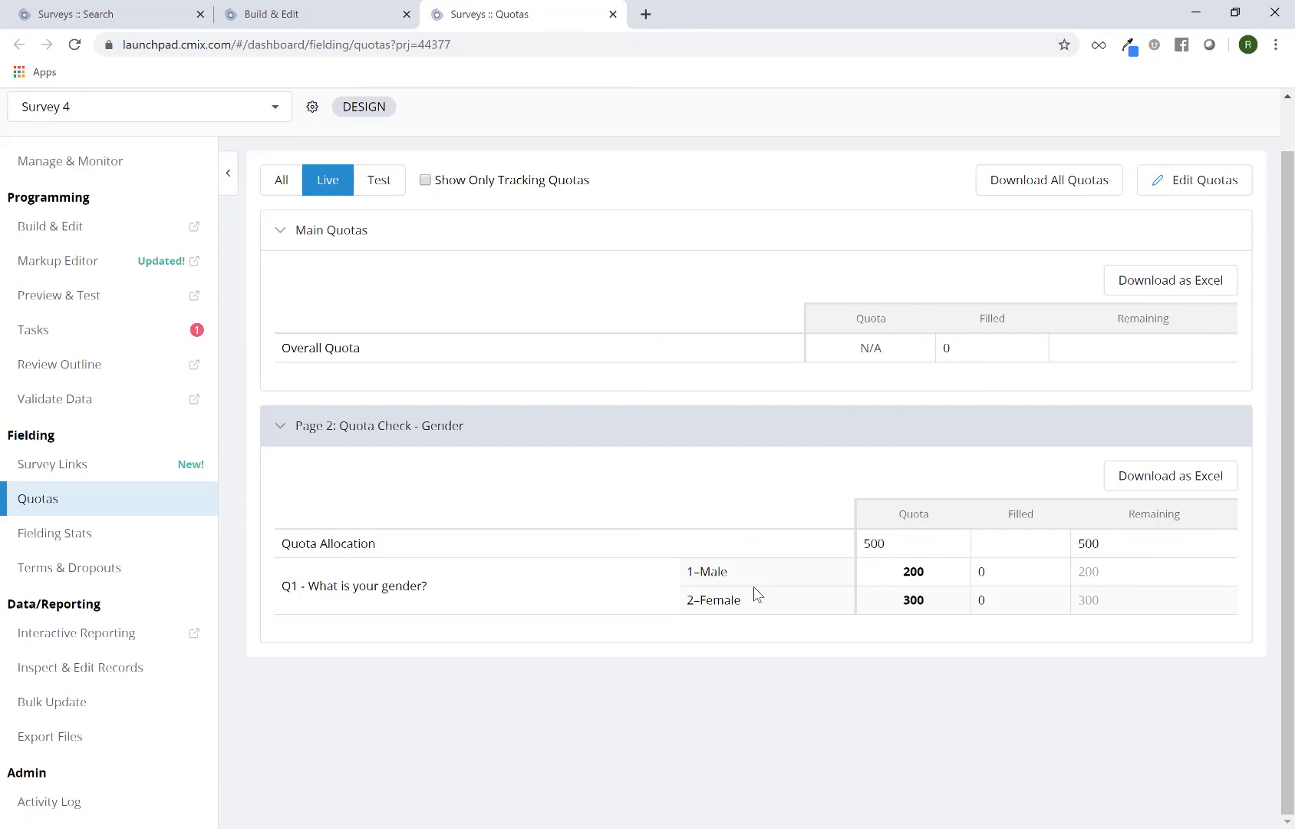
# Change the live Male quota of the gender quota check to 300, save the edit and expand that quota again
pyautogui.click(1169, 187)
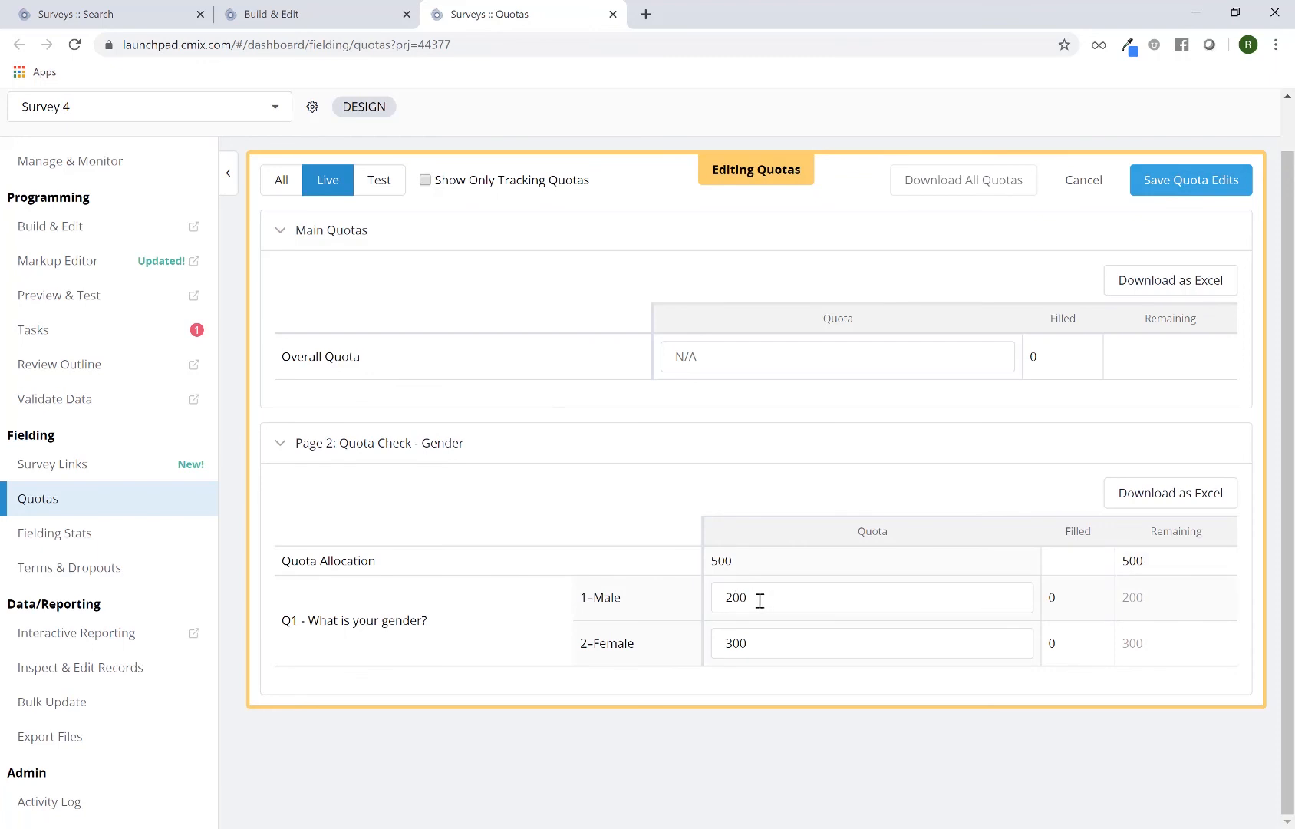
pyautogui.moveTo(726, 597); pyautogui.dragTo(733, 598)
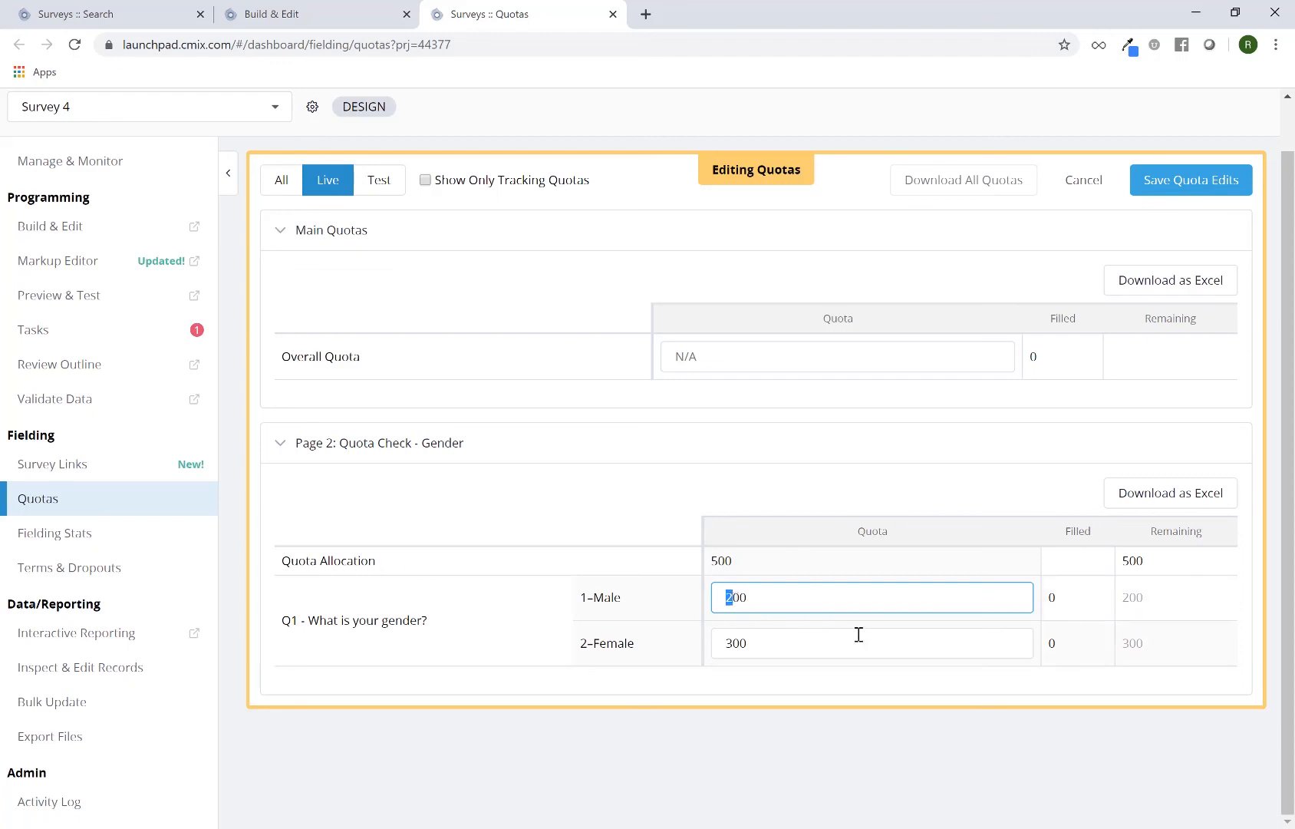
pyautogui.write('3')
pyautogui.click(1158, 197)
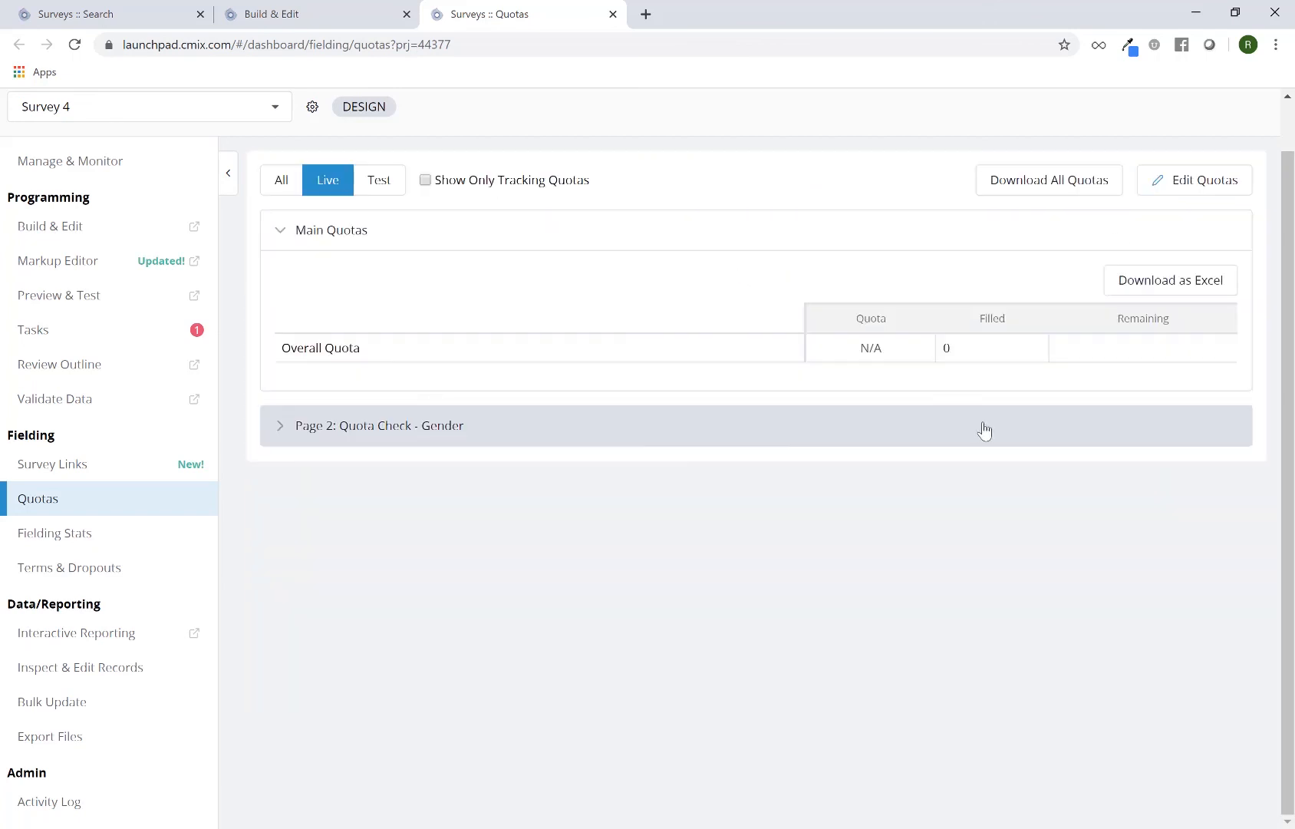
pyautogui.click(279, 430)
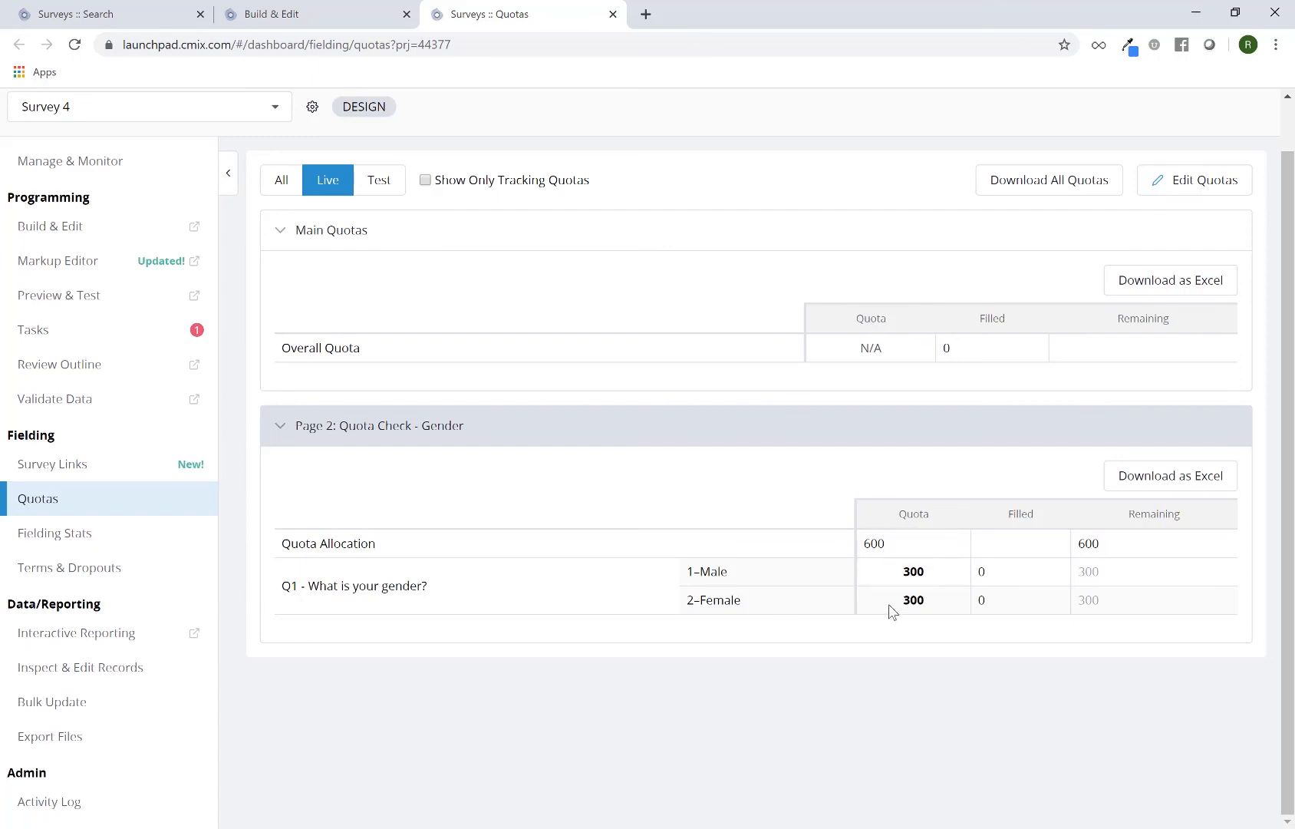
# Change the live Female quota of the gender quota check to 200, save the edit and expand that quota again
pyautogui.moveTo(922, 553); pyautogui.dragTo(956, 516)
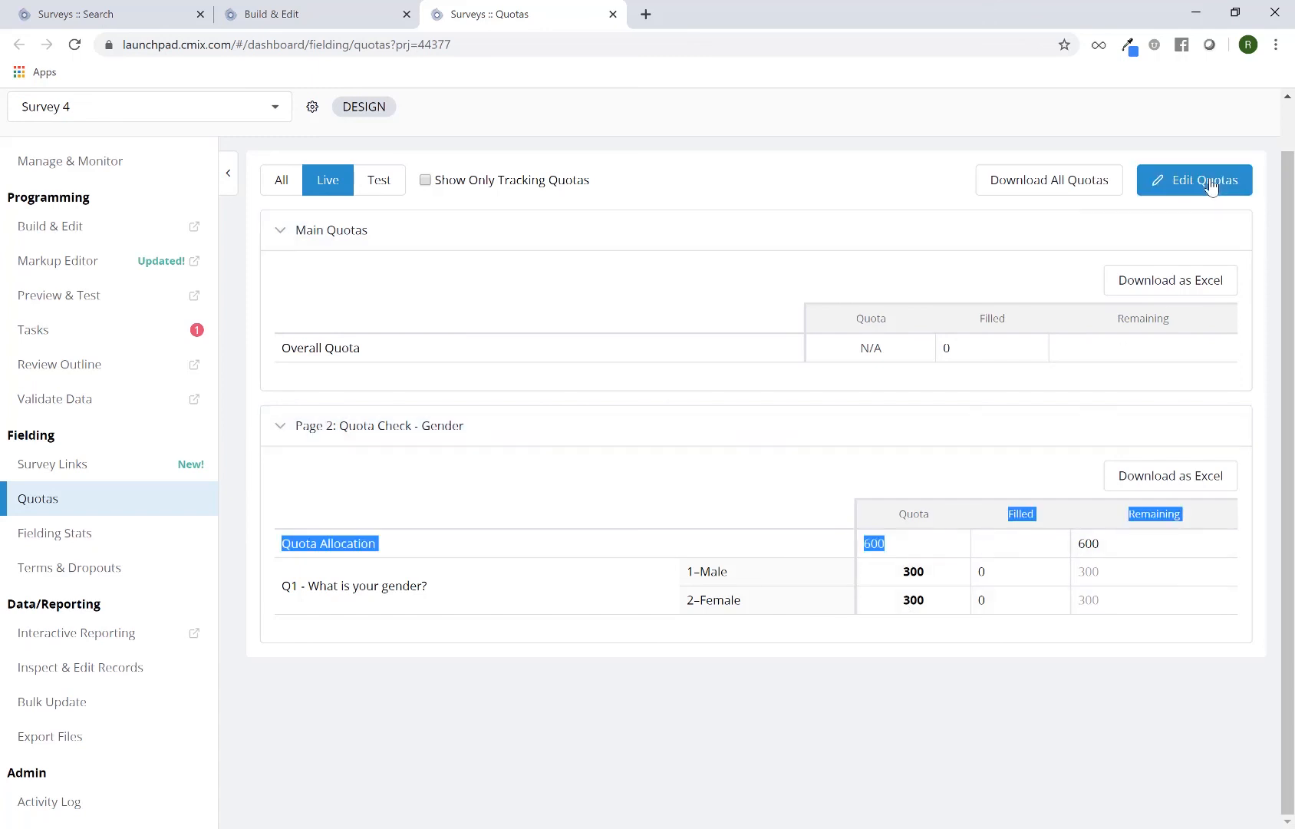
pyautogui.click(1205, 180)
pyautogui.click(729, 651)
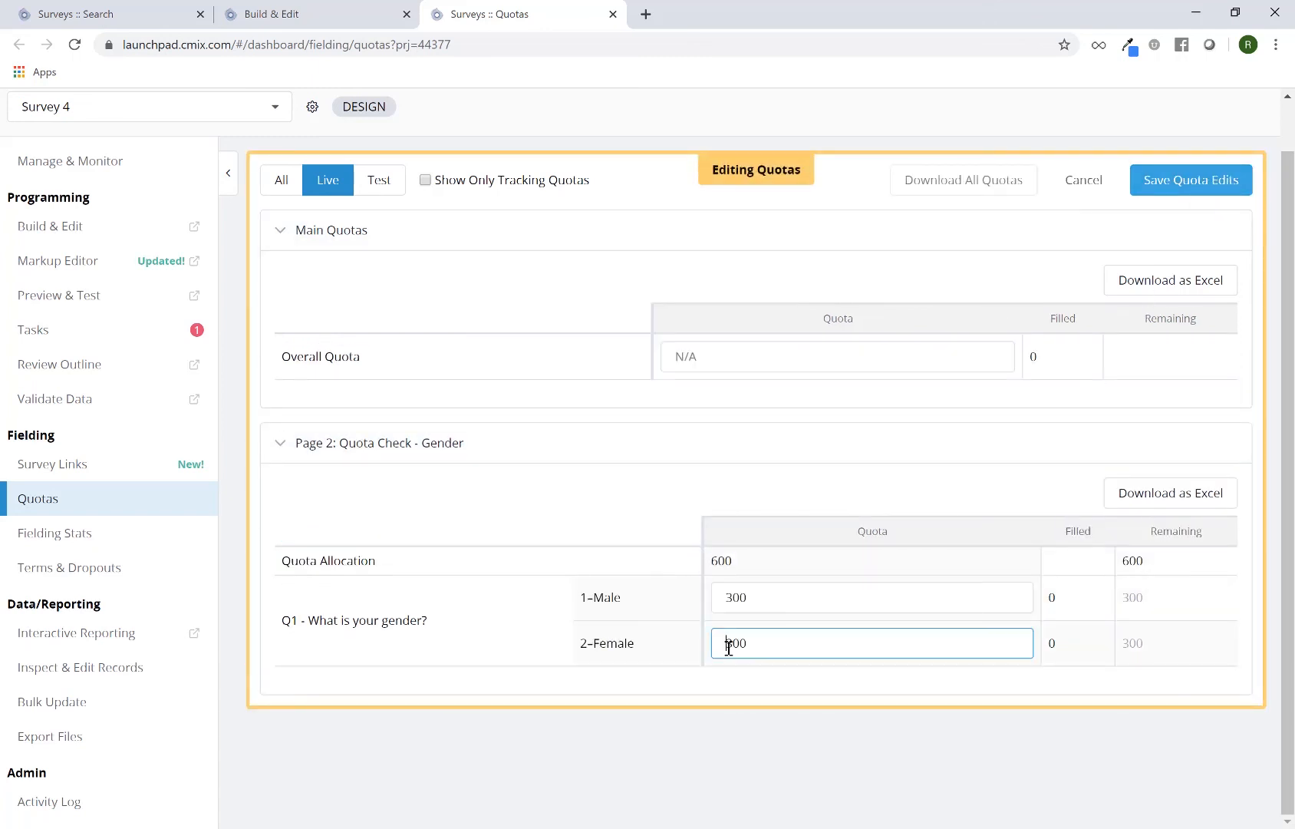
pyautogui.hotkey('shift', 'Right')
pyautogui.write('2')
pyautogui.click(1174, 179)
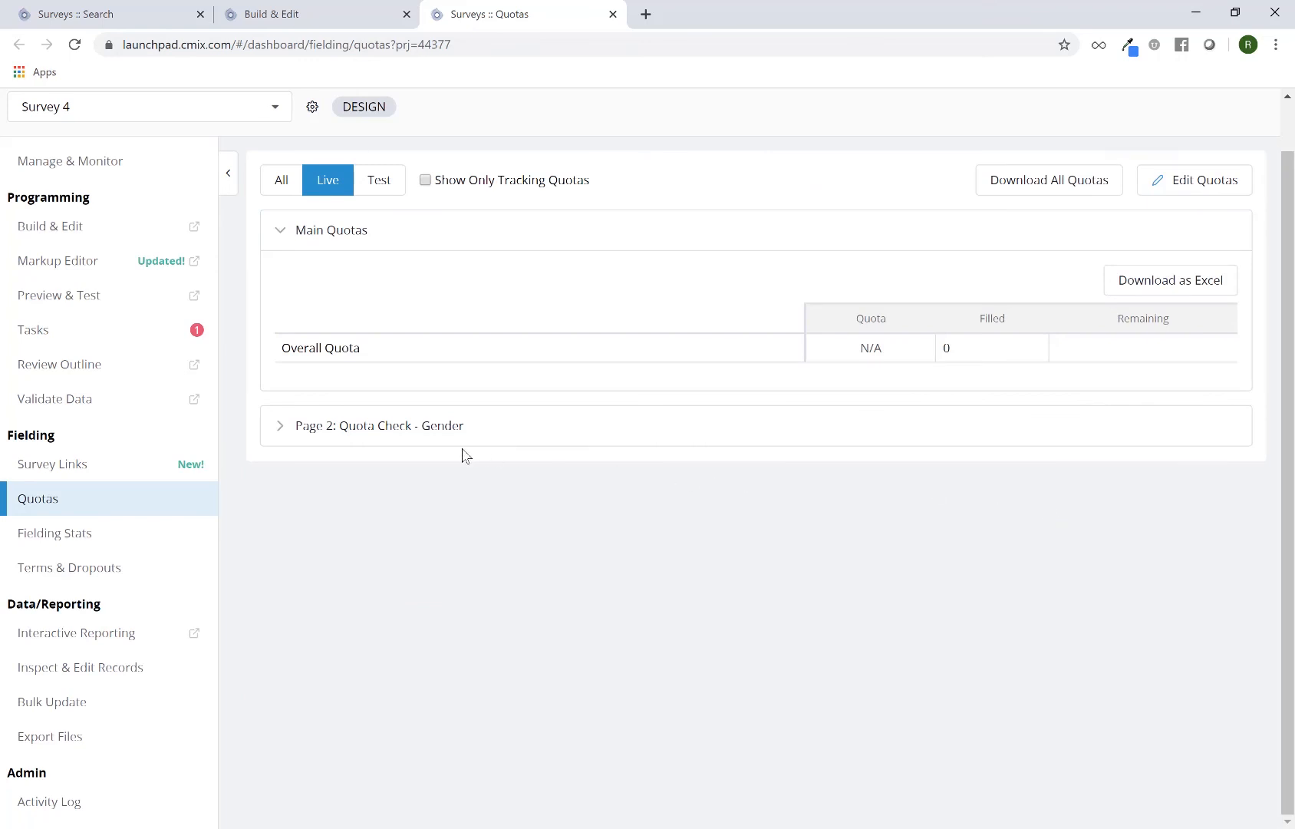
pyautogui.click(303, 437)
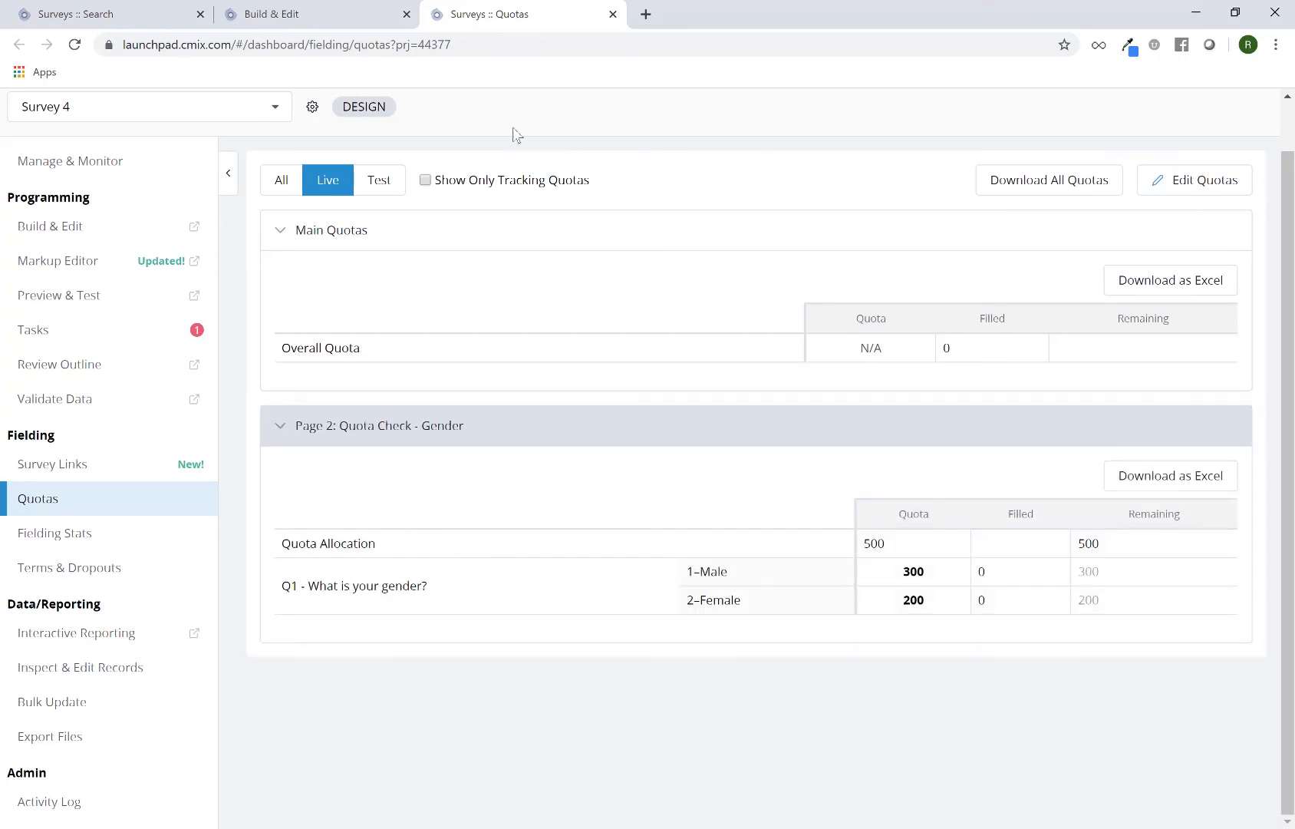
# Return to Build & Edit and add a Quota Check logic block placed after Page 7 of Section 1
pyautogui.click(331, 29)
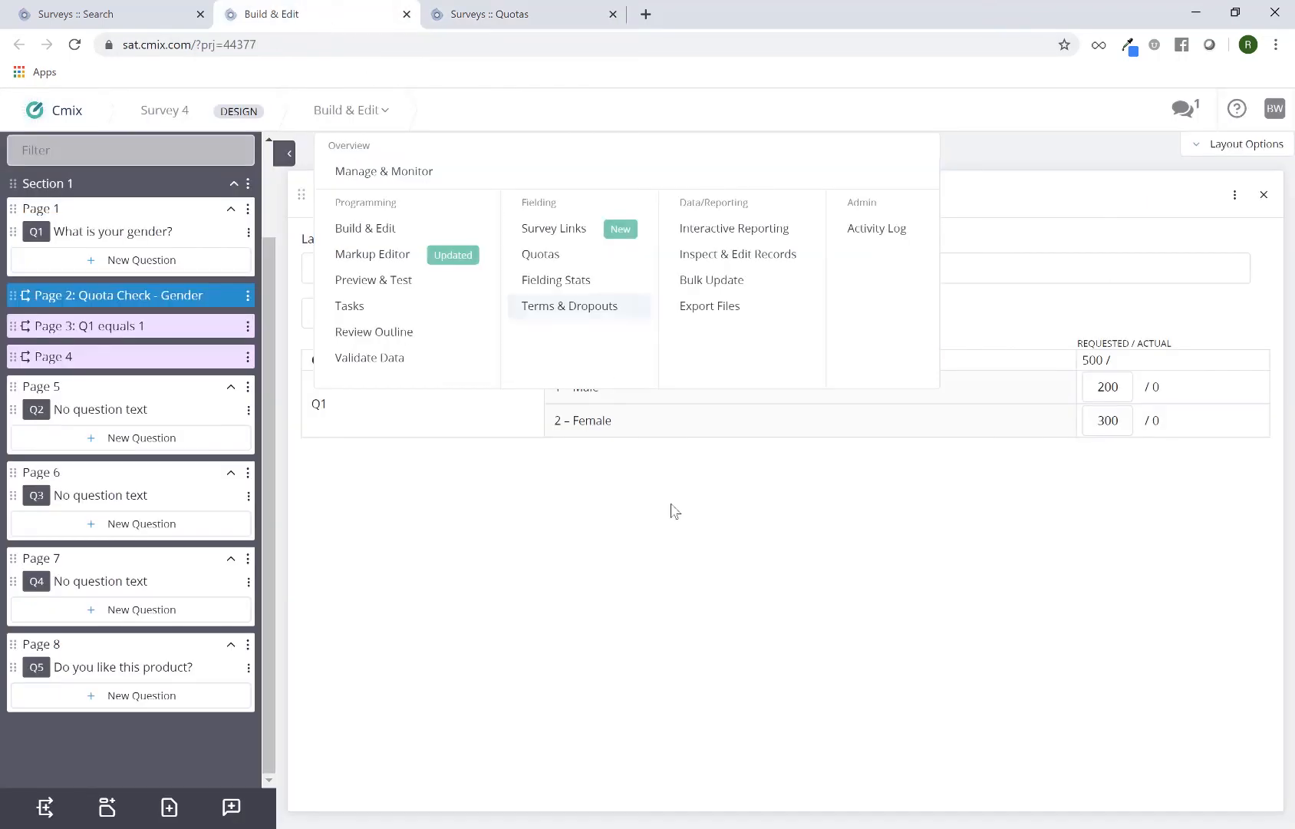
pyautogui.click(841, 598)
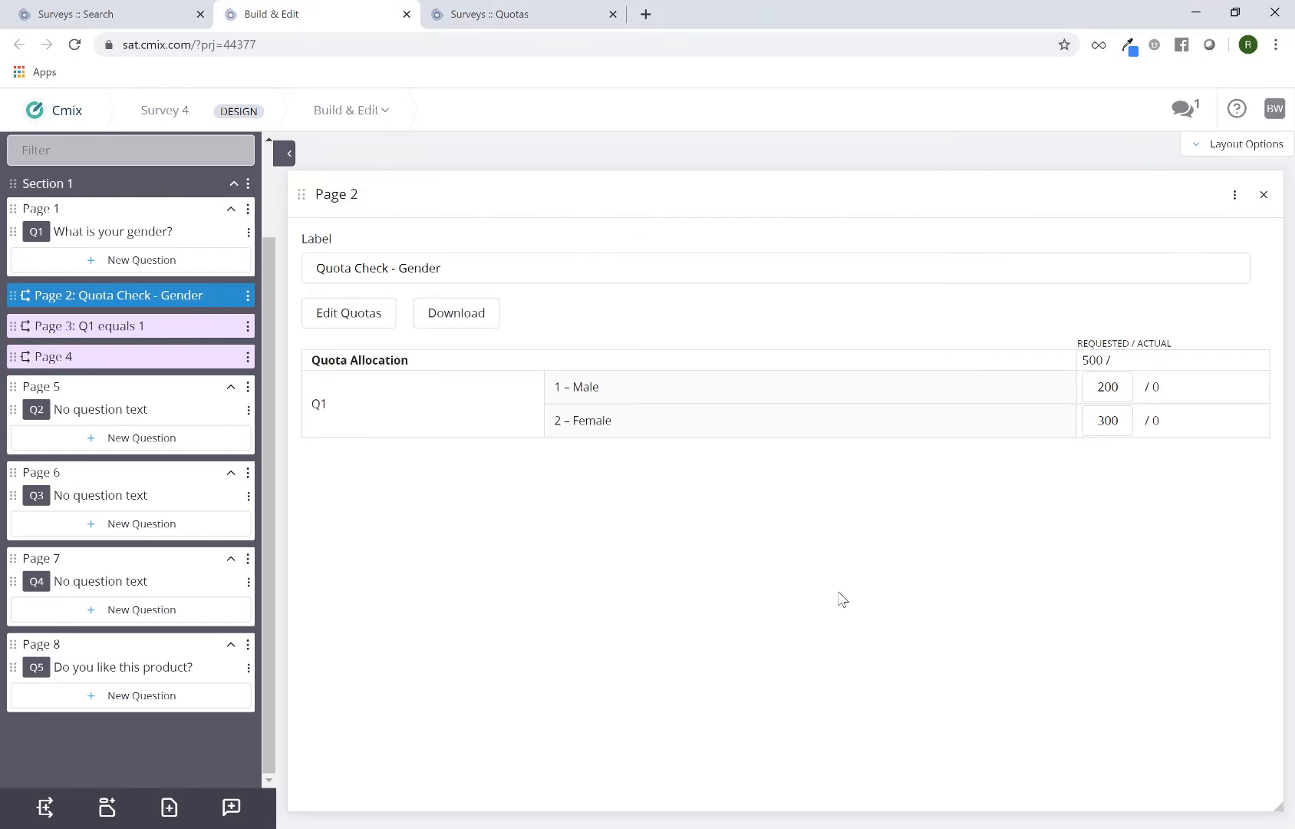
pyautogui.click(45, 808)
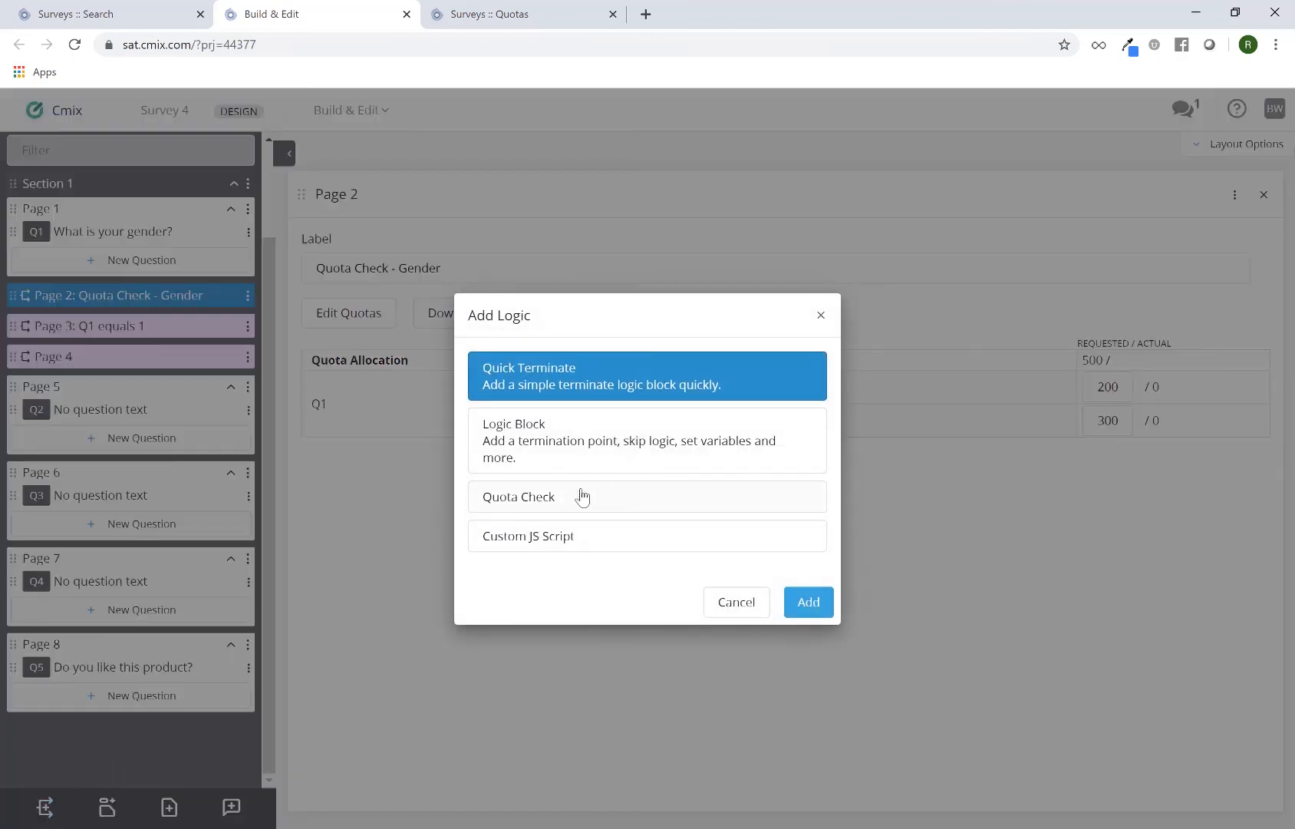
pyautogui.click(580, 497)
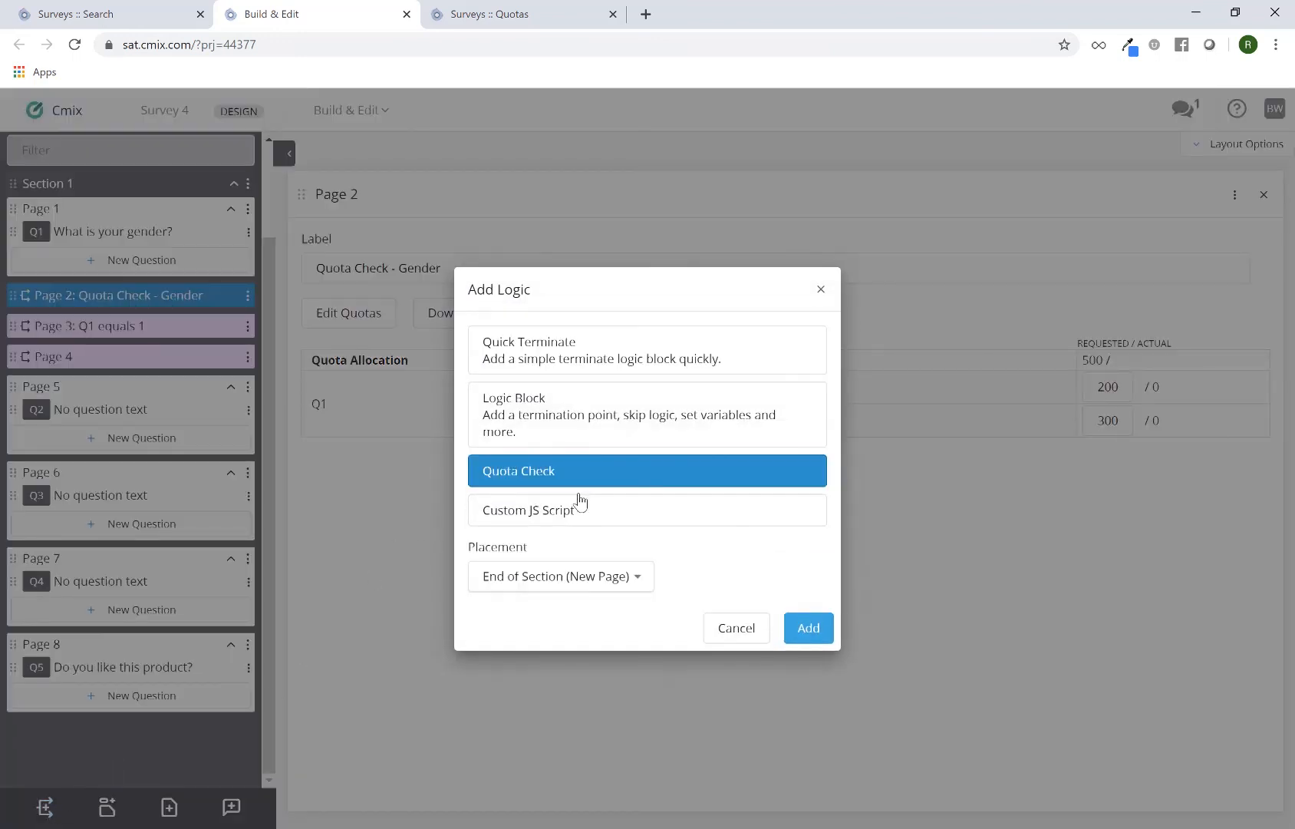
pyautogui.click(564, 583)
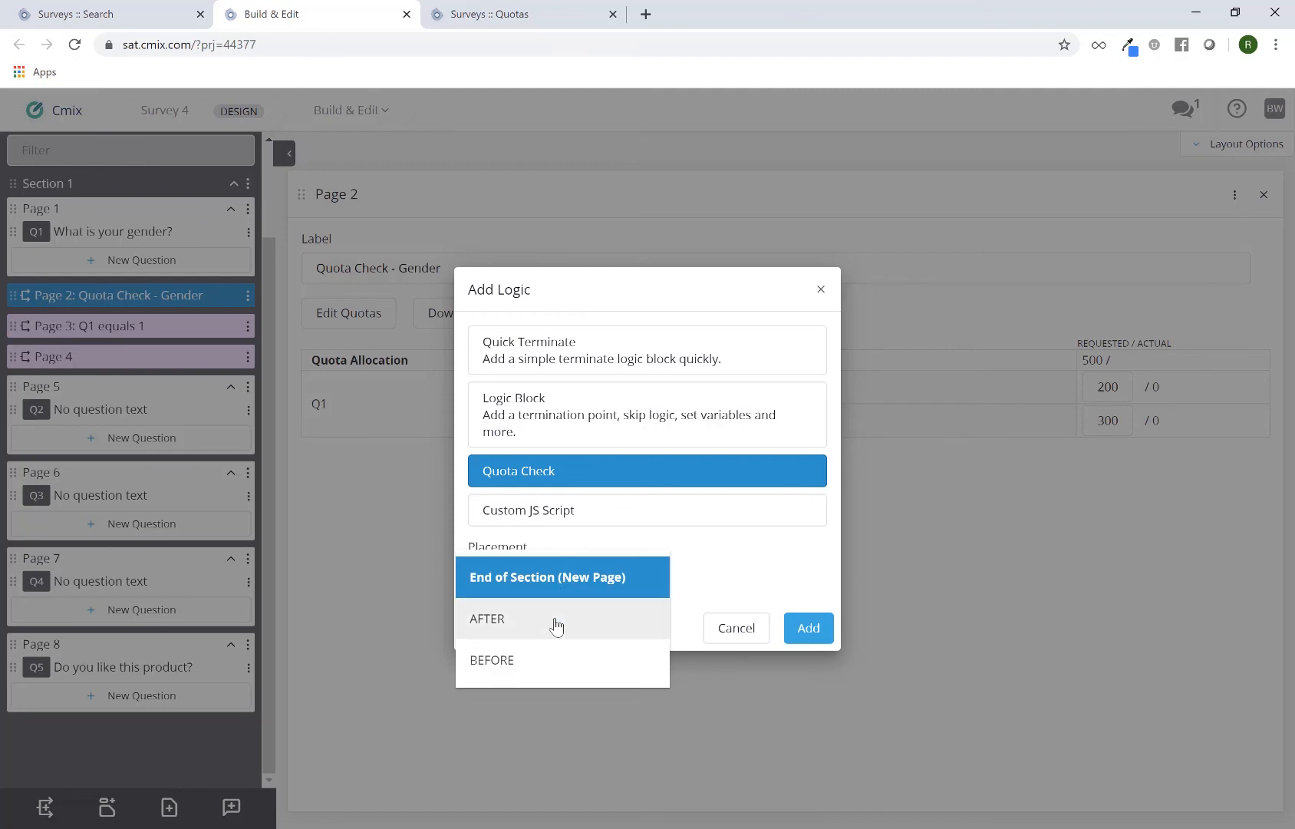
pyautogui.click(556, 627)
pyautogui.click(626, 588)
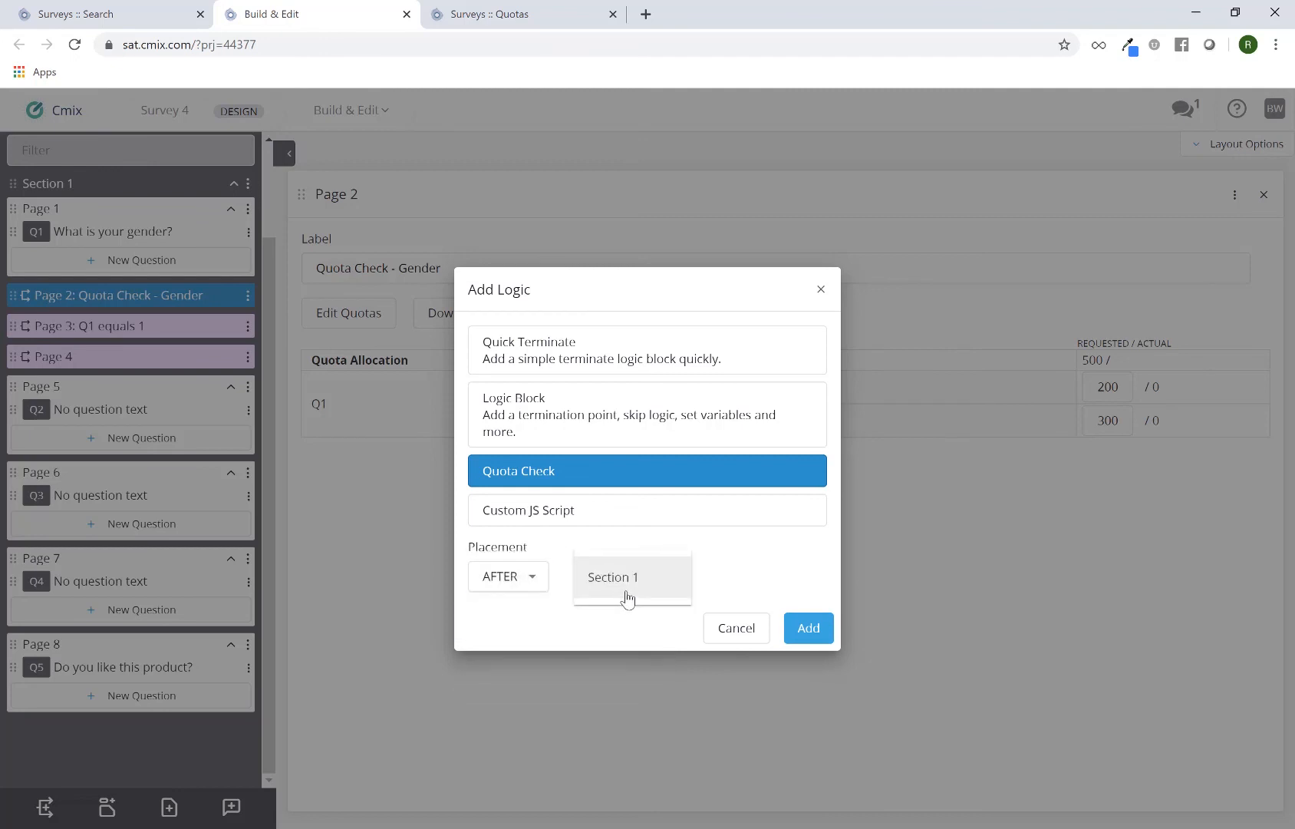
pyautogui.click(627, 598)
pyautogui.click(642, 599)
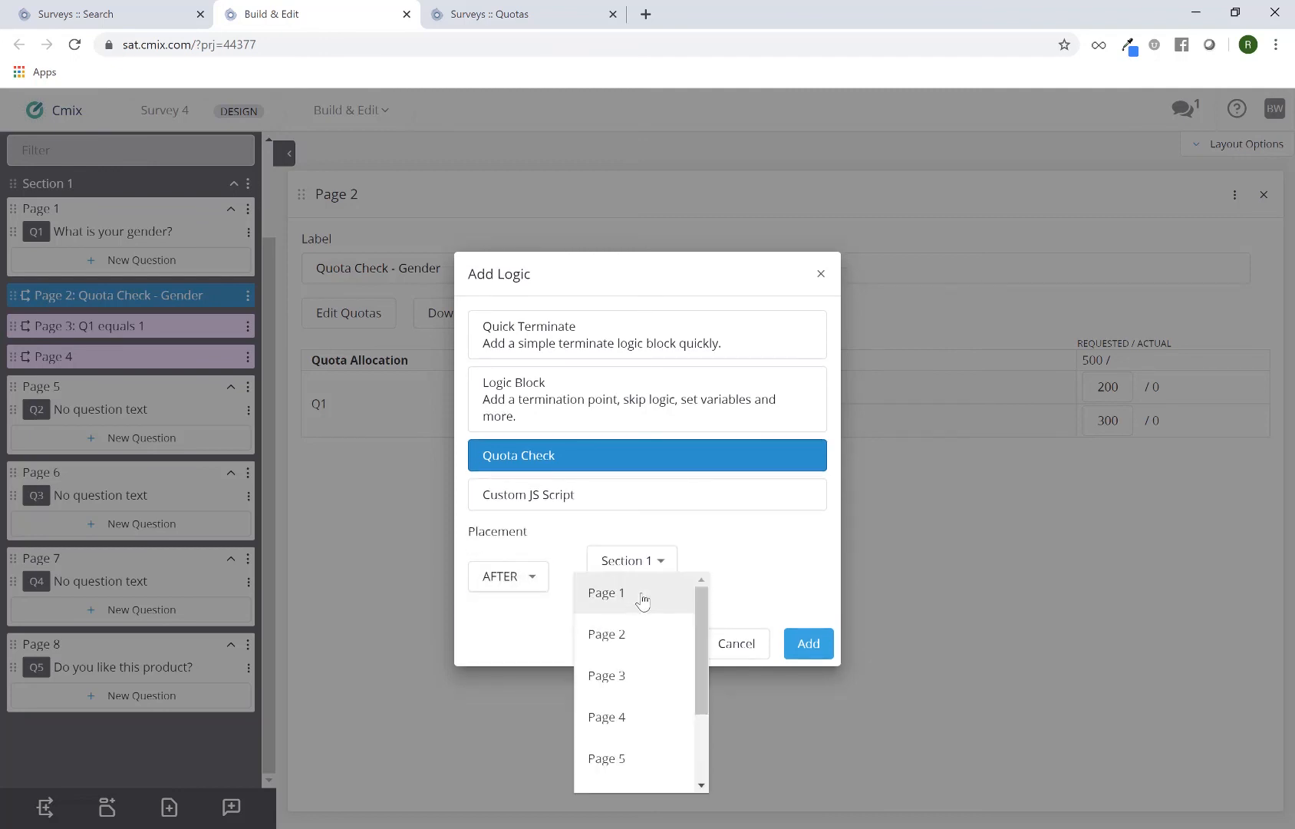
pyautogui.scroll(-3, 646, 706)
pyautogui.click(645, 731)
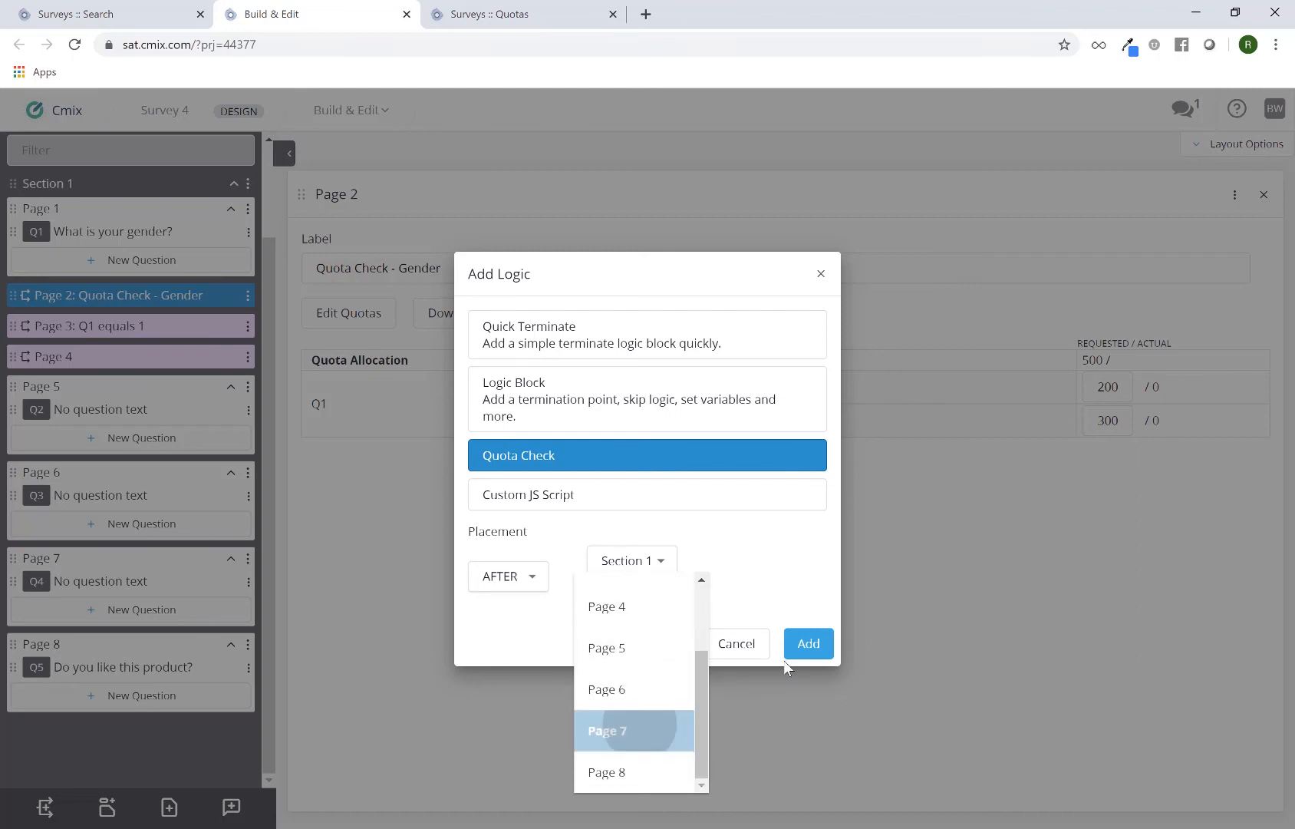
pyautogui.click(787, 654)
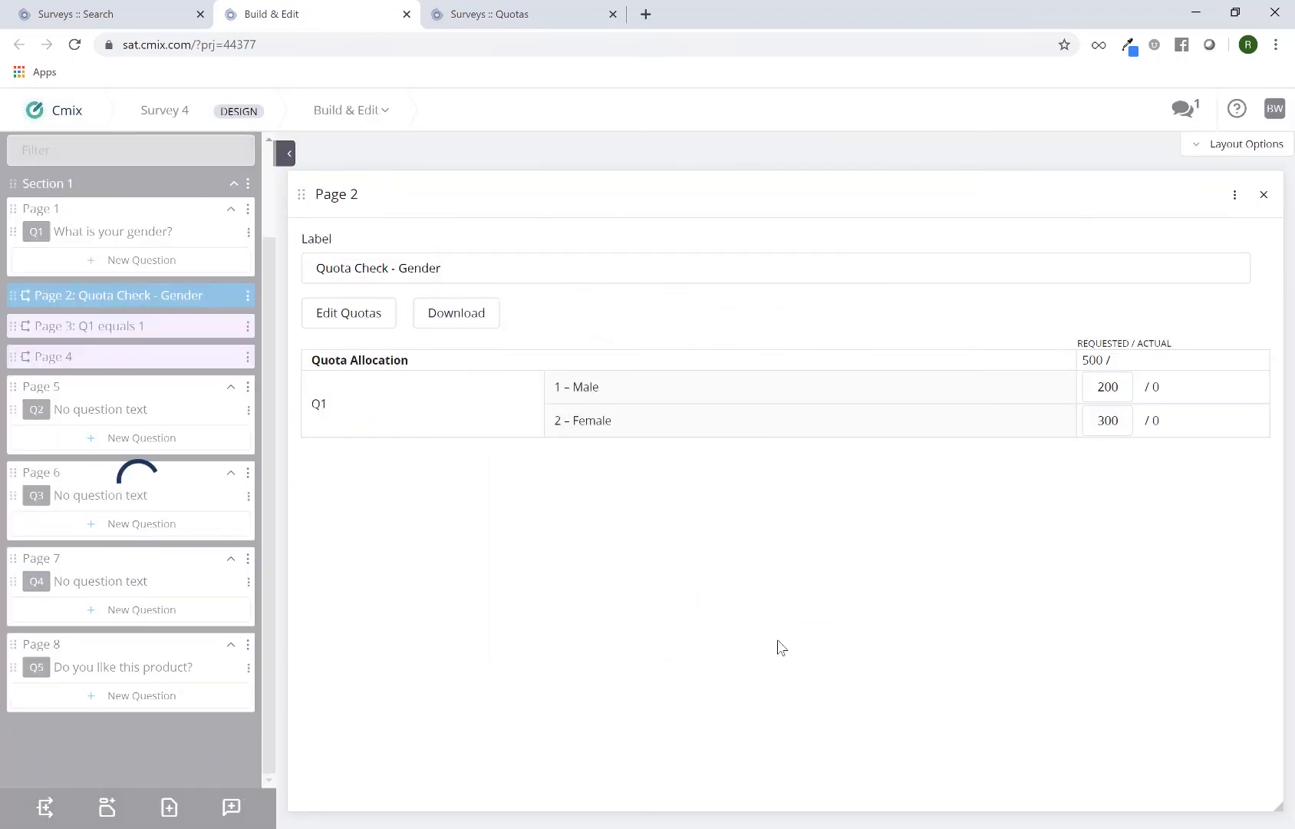
# Define the new quota check with Q1 as the column and Q2 as the row, and save the definition
pyautogui.click(382, 326)
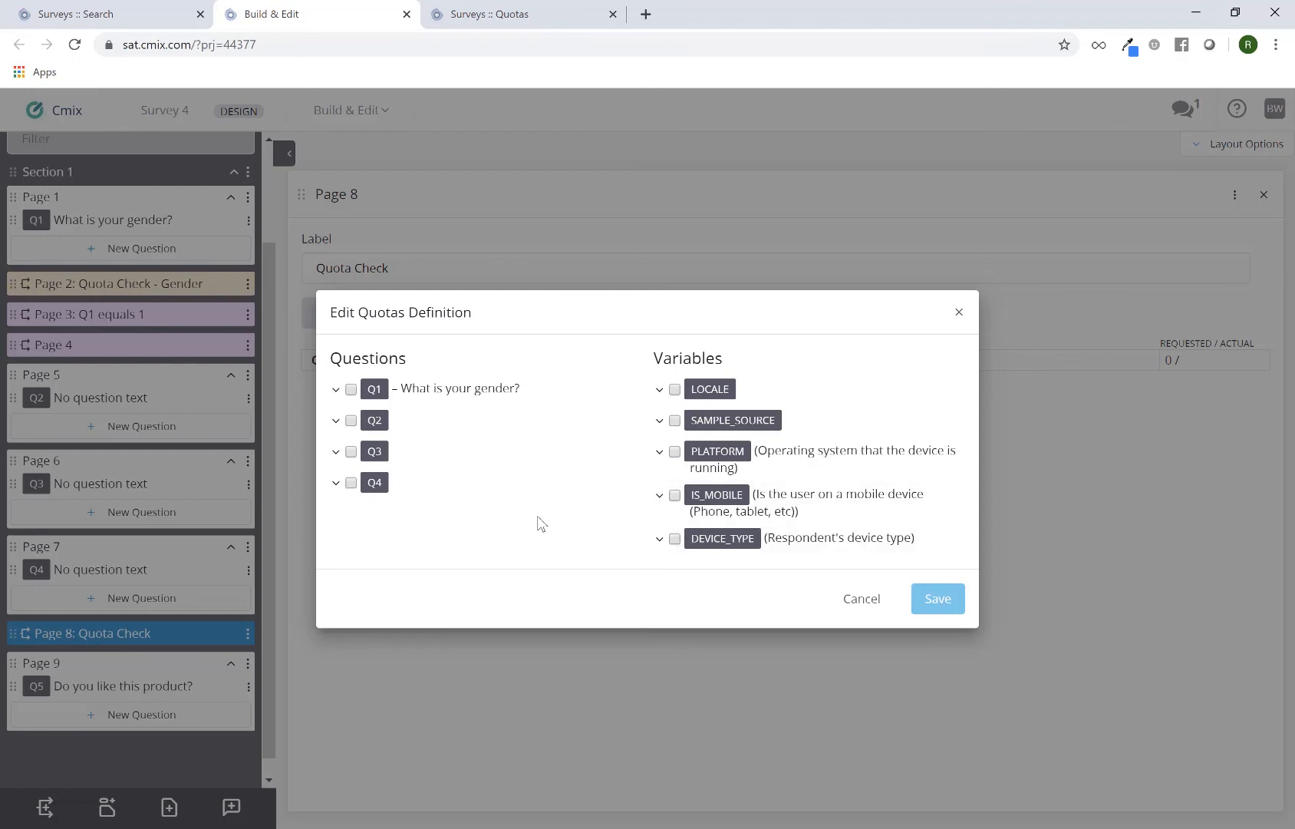
pyautogui.click(351, 390)
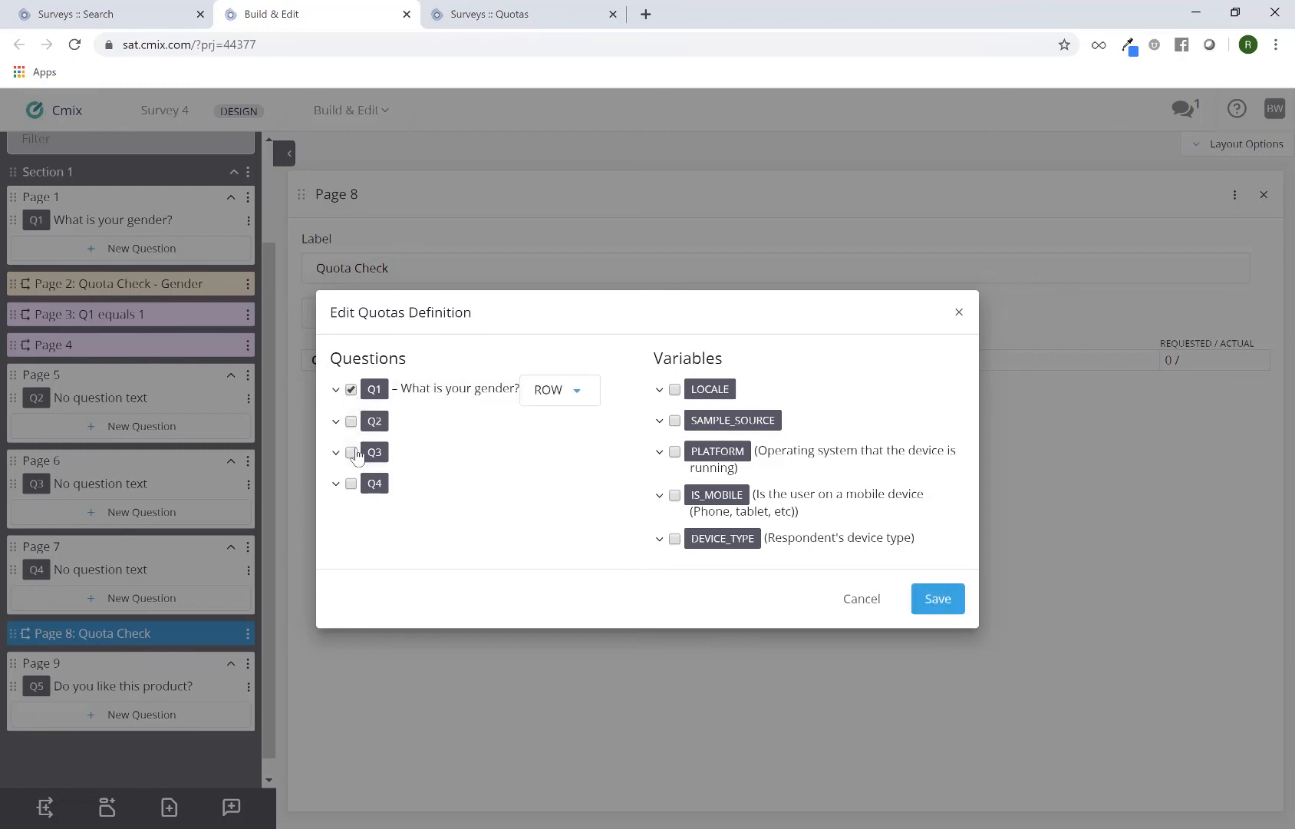
pyautogui.click(351, 421)
pyautogui.click(543, 402)
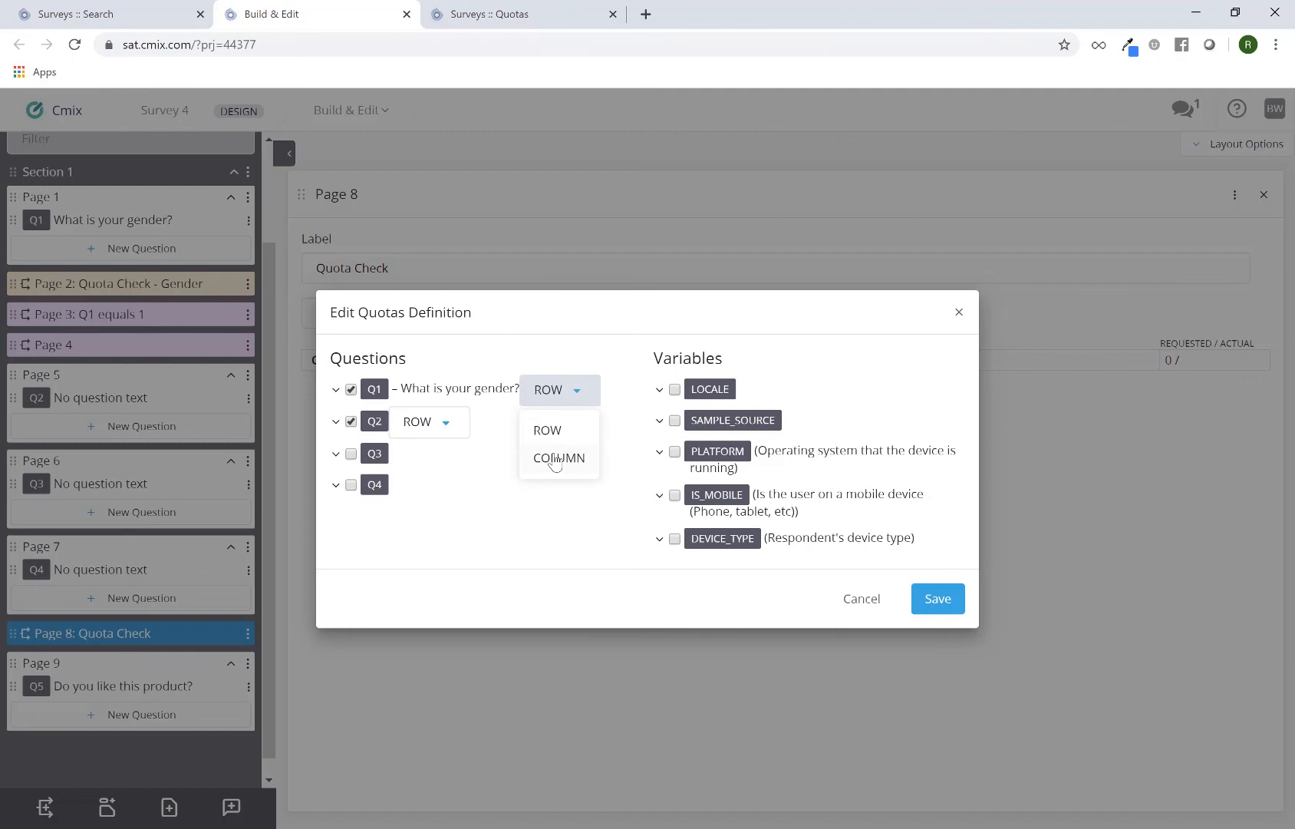
pyautogui.click(557, 459)
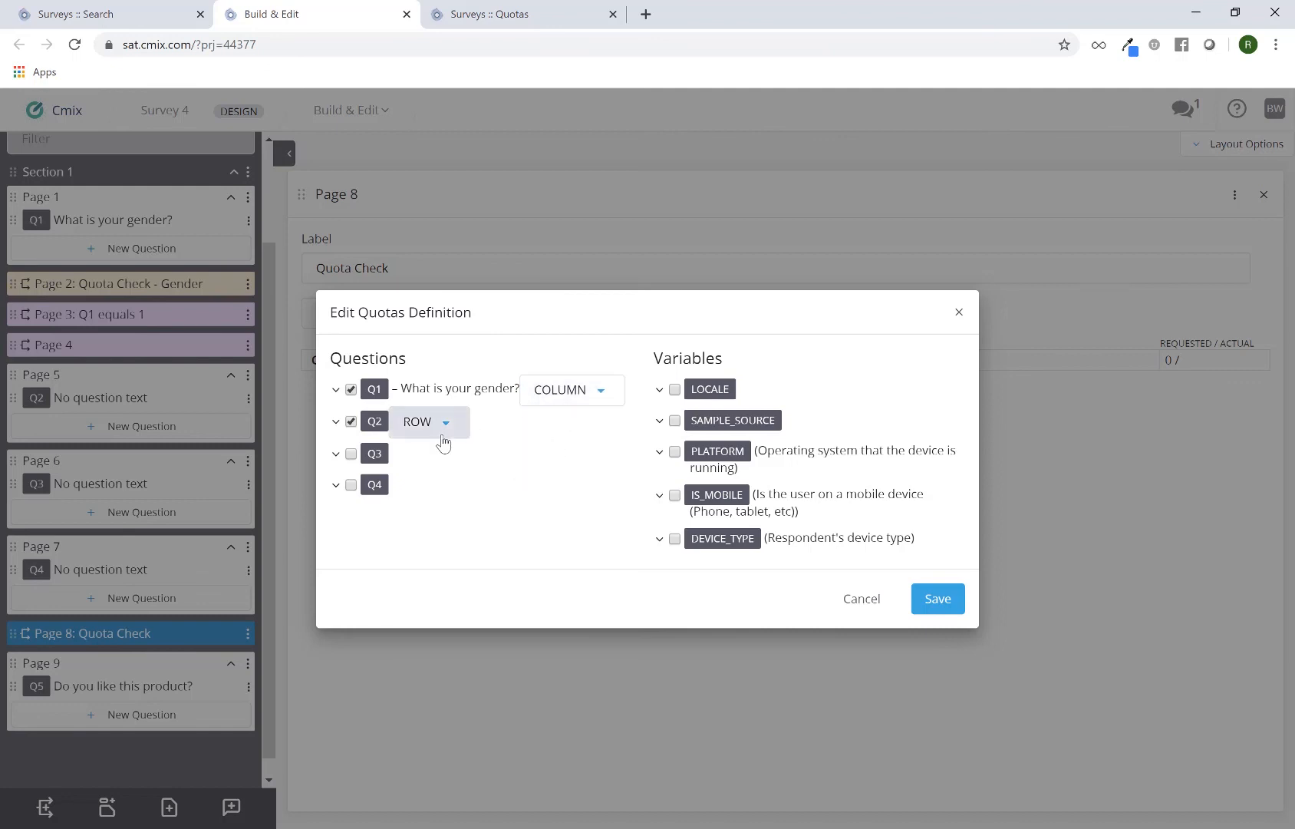
pyautogui.click(948, 600)
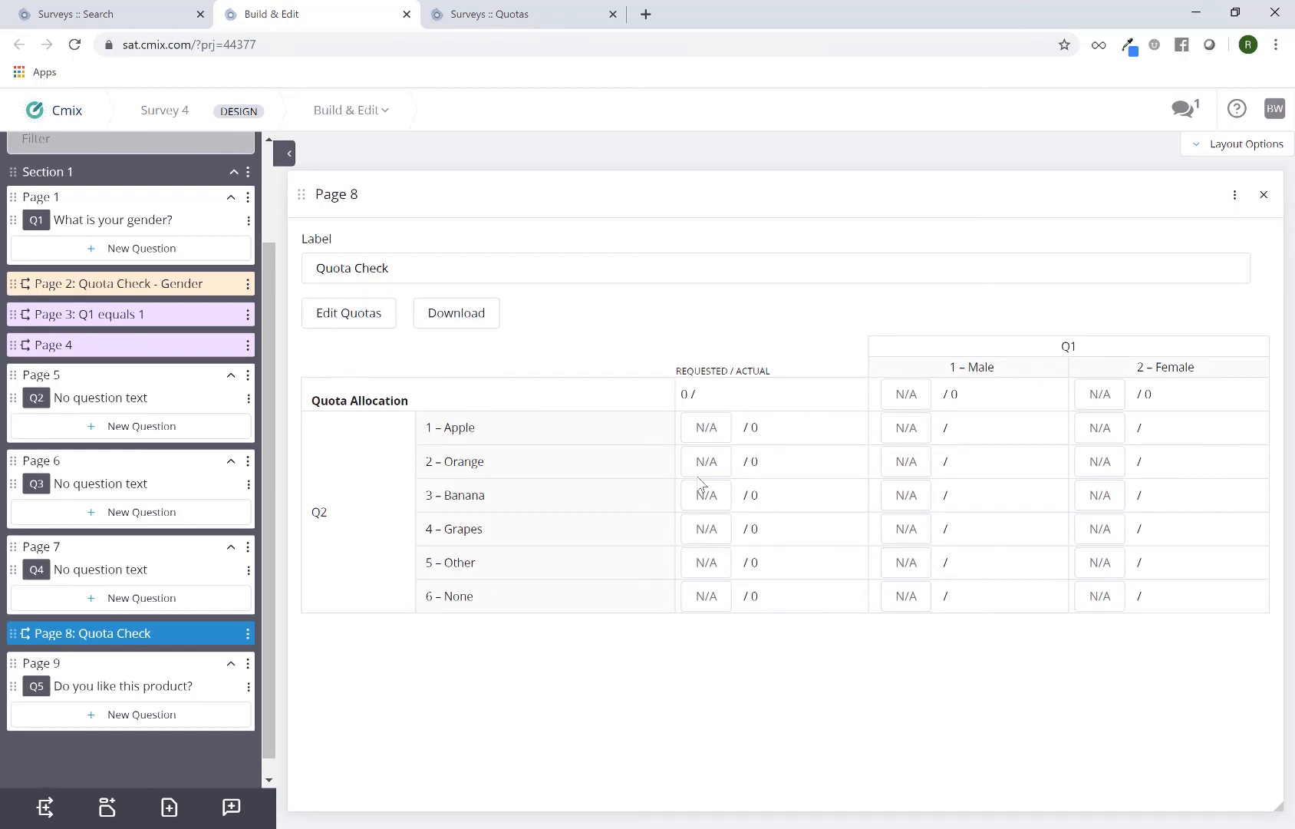
# Set the requested Male quota to 8 for every Q2 answer from Apple to None
pyautogui.click(700, 430)
pyautogui.click(710, 461)
pyautogui.click(713, 496)
pyautogui.click(713, 529)
pyautogui.click(913, 430)
pyautogui.moveTo(444, 427); pyautogui.dragTo(512, 430)
pyautogui.click(915, 432)
pyautogui.write('8')
pyautogui.press('Tab')
pyautogui.write('8')
pyautogui.press('Tab')
pyautogui.write('8')
pyautogui.press('Tab')
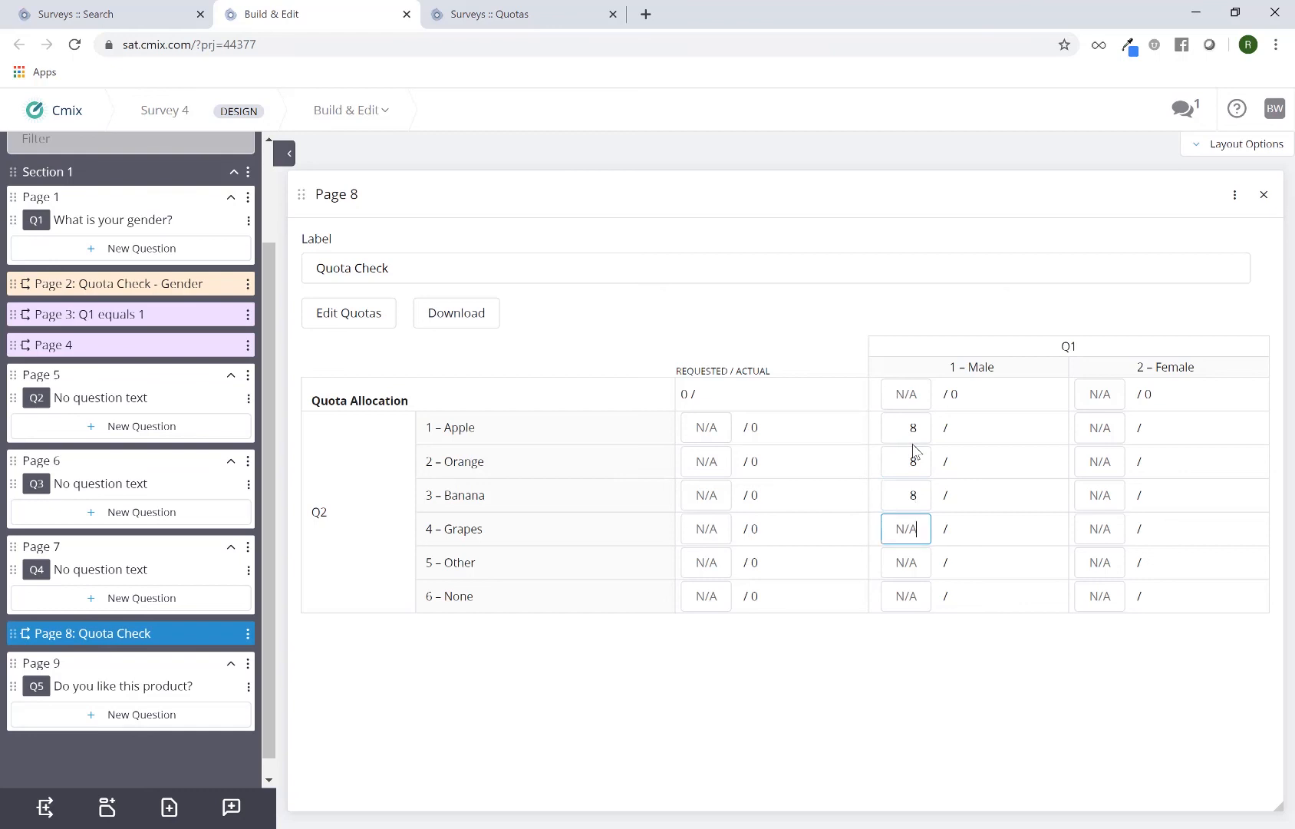
pyautogui.write('8')
pyautogui.press('Tab')
pyautogui.write('8')
pyautogui.press('Tab')
pyautogui.write('8')
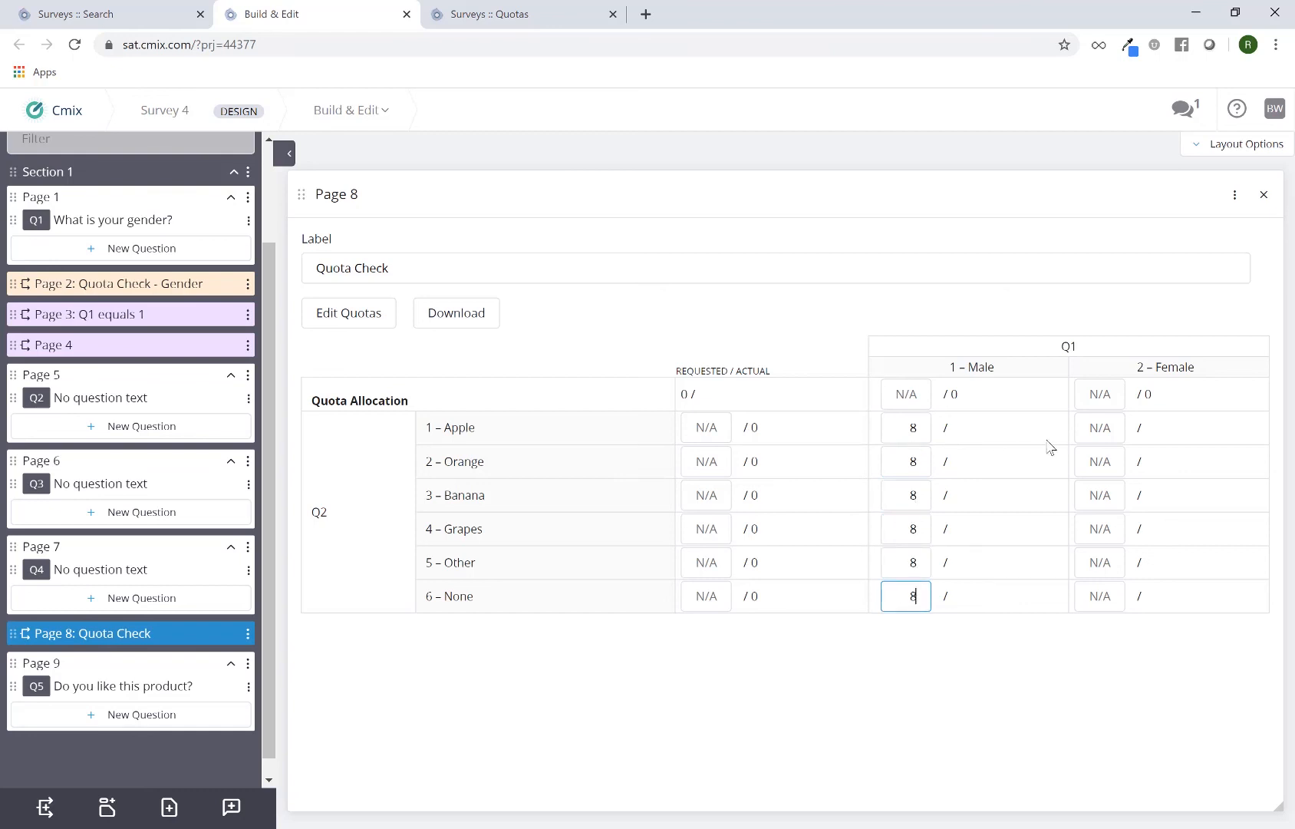
# Set the requested Female quota to 8 for every Q2 answer from Apple to None
pyautogui.click(1094, 430)
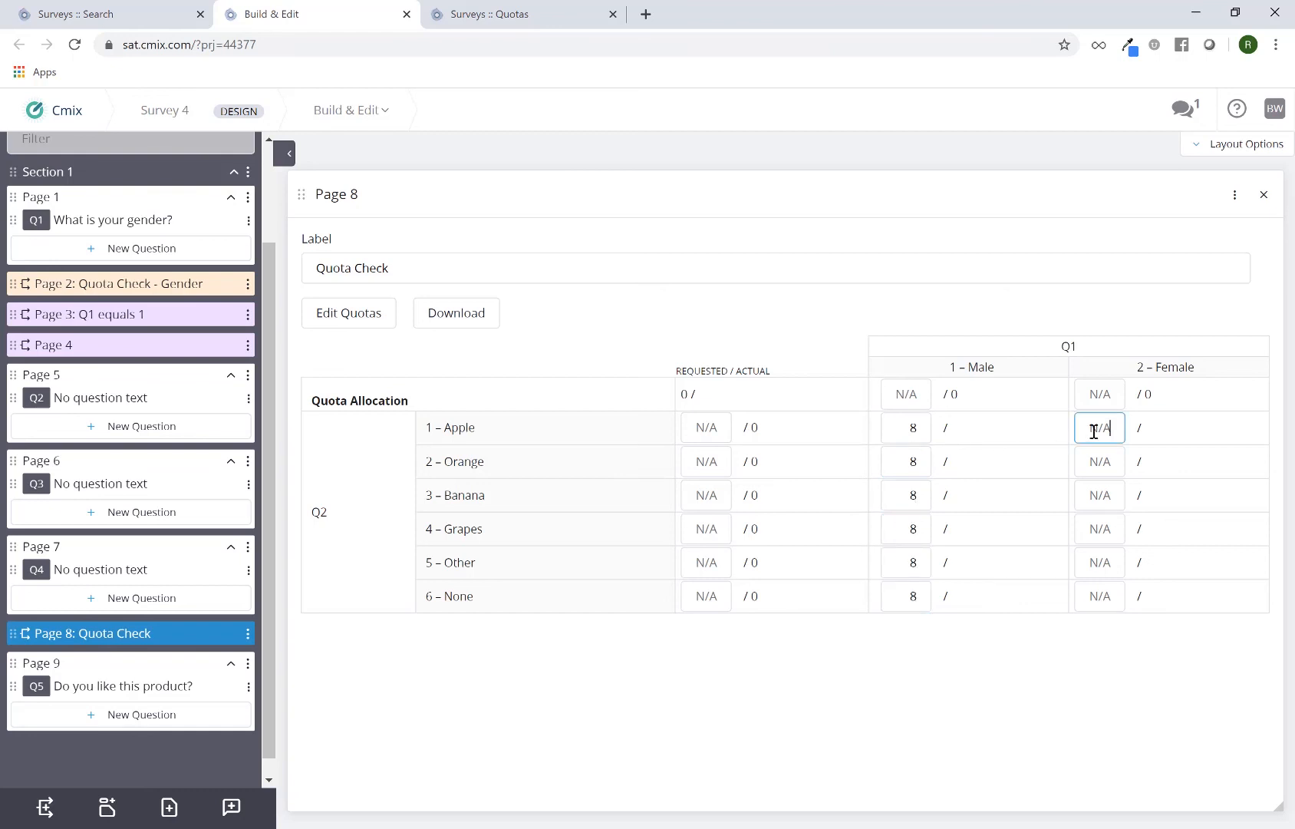
pyautogui.write('8')
pyautogui.press('Tab')
pyautogui.write('8')
pyautogui.press('Tab')
pyautogui.write('8')
pyautogui.press('Tab')
pyautogui.write('8')
pyautogui.press('Tab')
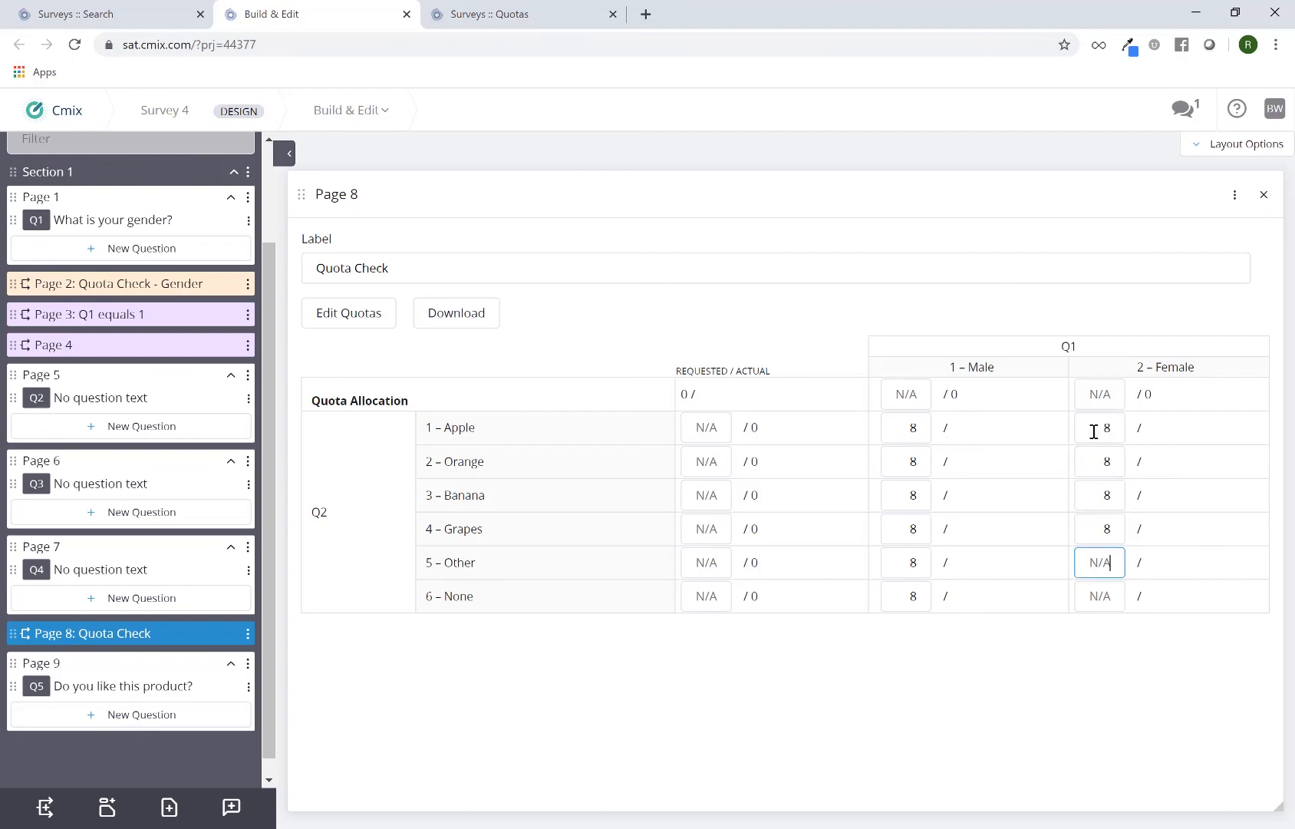
pyautogui.write('8')
pyautogui.press('Tab')
pyautogui.write('8')
pyautogui.click(1025, 698)
# Change the label of the Page 8 quota check to Quota Check - gender by Q2
pyautogui.click(615, 270)
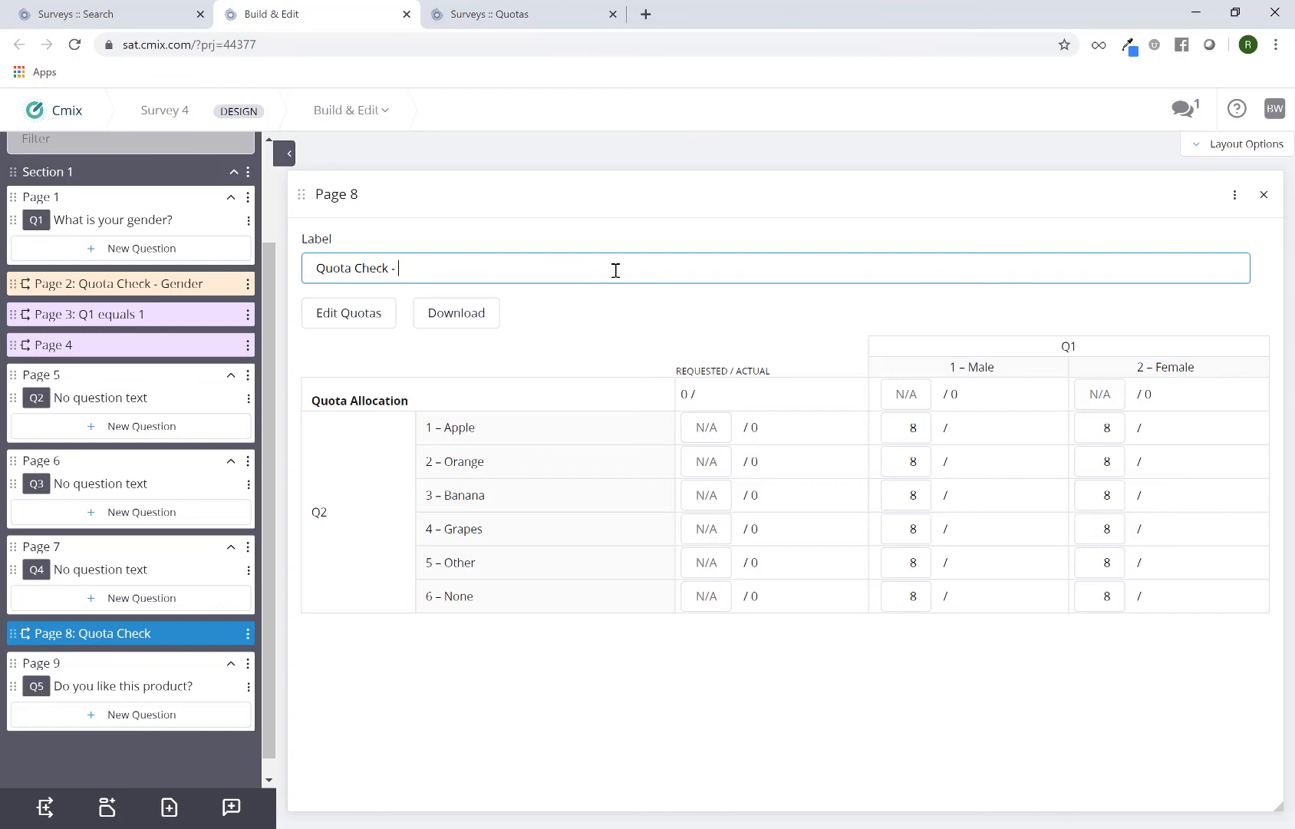
pyautogui.write('- gender by Q2')
pyautogui.press('Return')
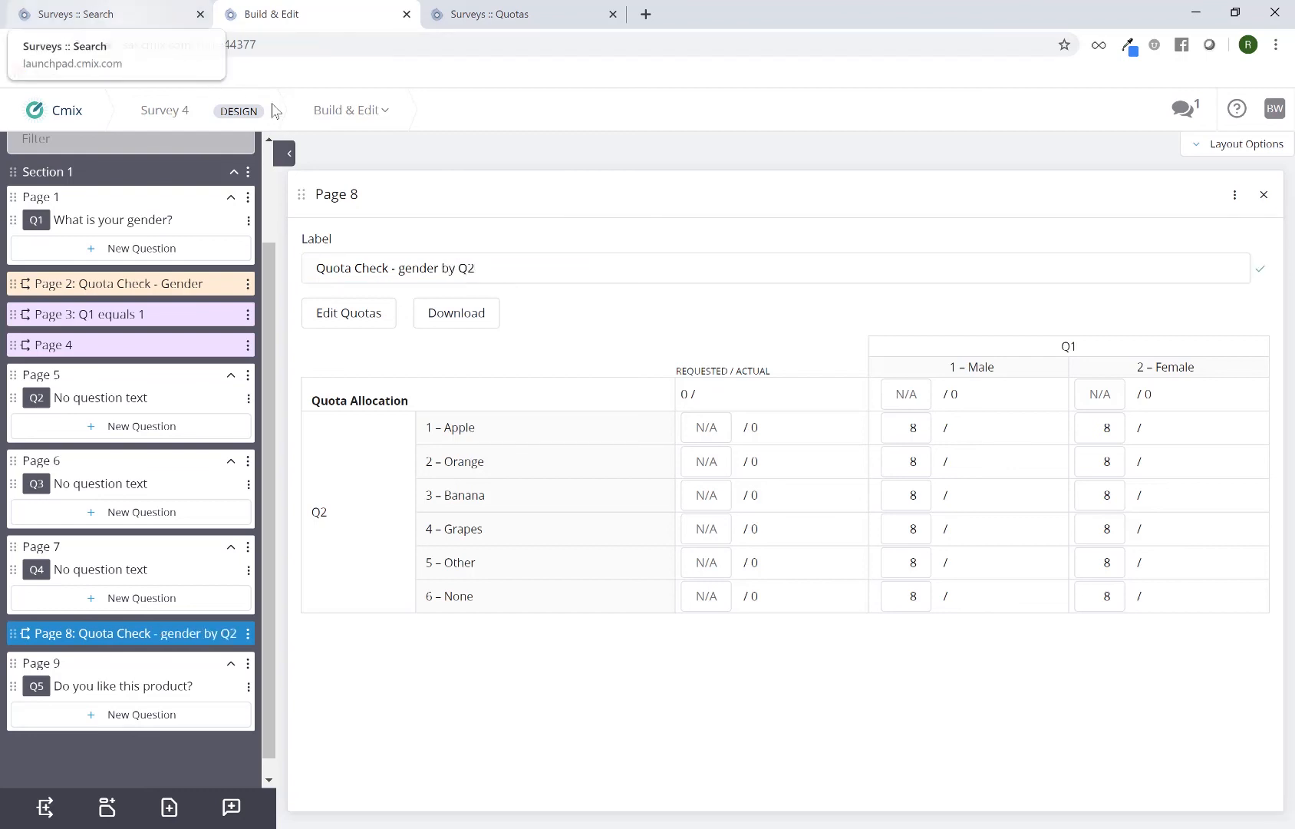
# Open the survey's fielding Quotas page, expand Page 8: Quota Check - gender by Q2 and examine its cells in editing mode
pyautogui.click(343, 110)
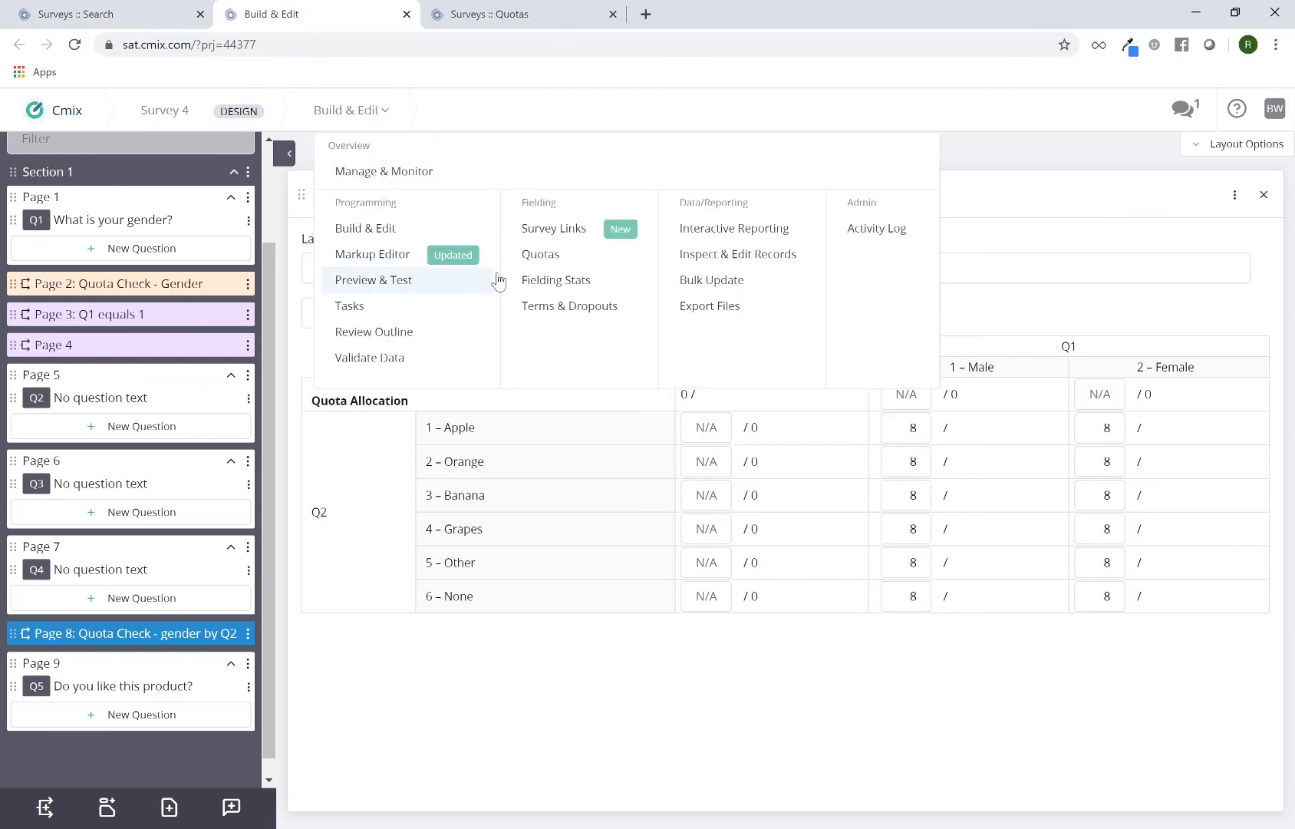
pyautogui.click(543, 257)
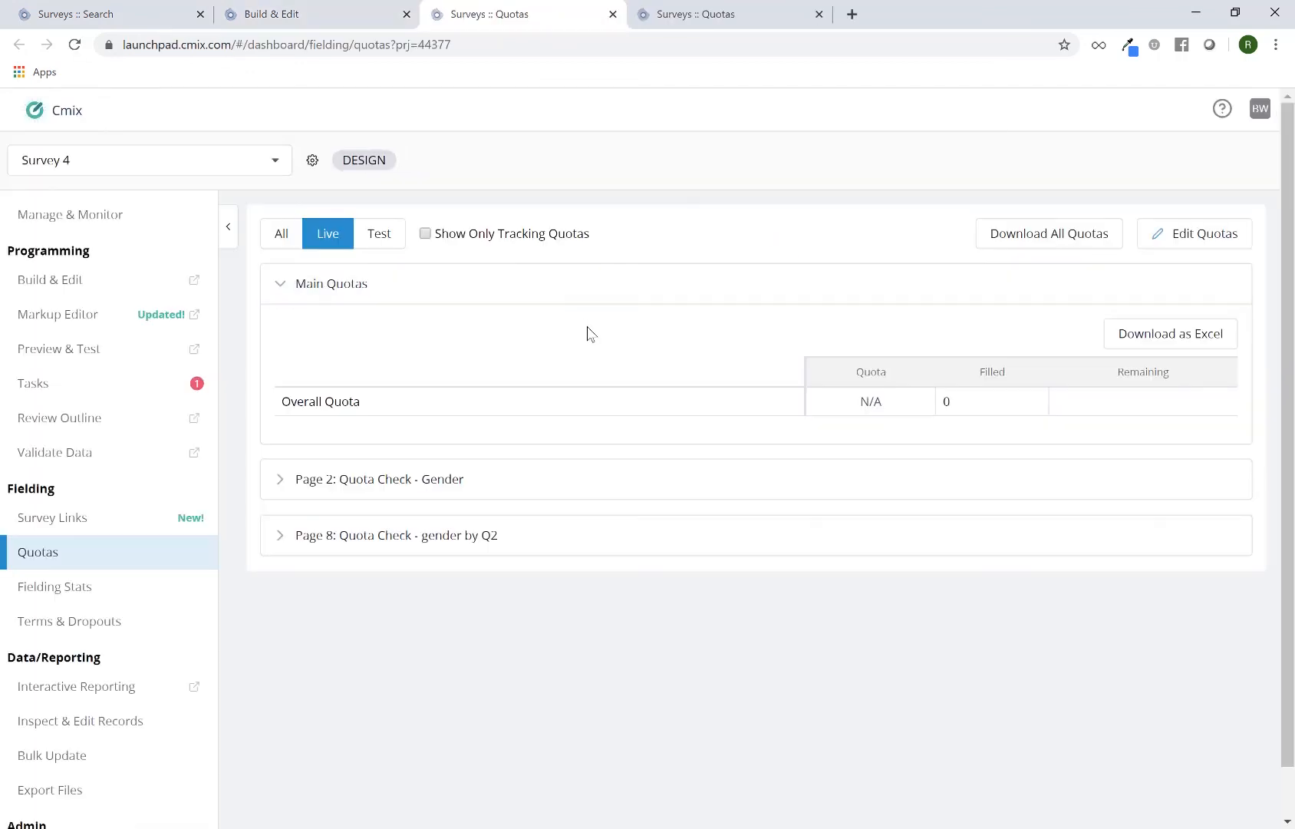
pyautogui.click(276, 539)
pyautogui.scroll(-2, 623, 664)
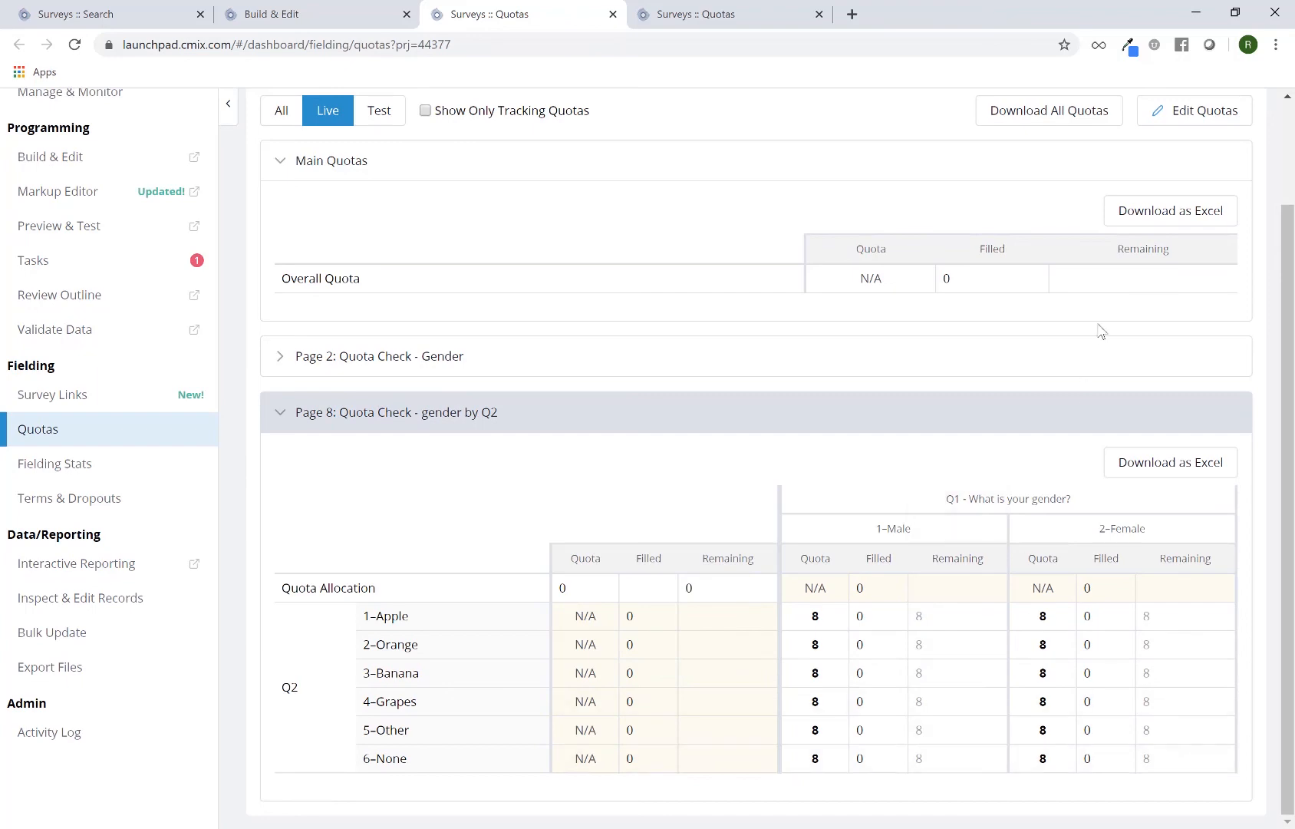
pyautogui.click(1187, 115)
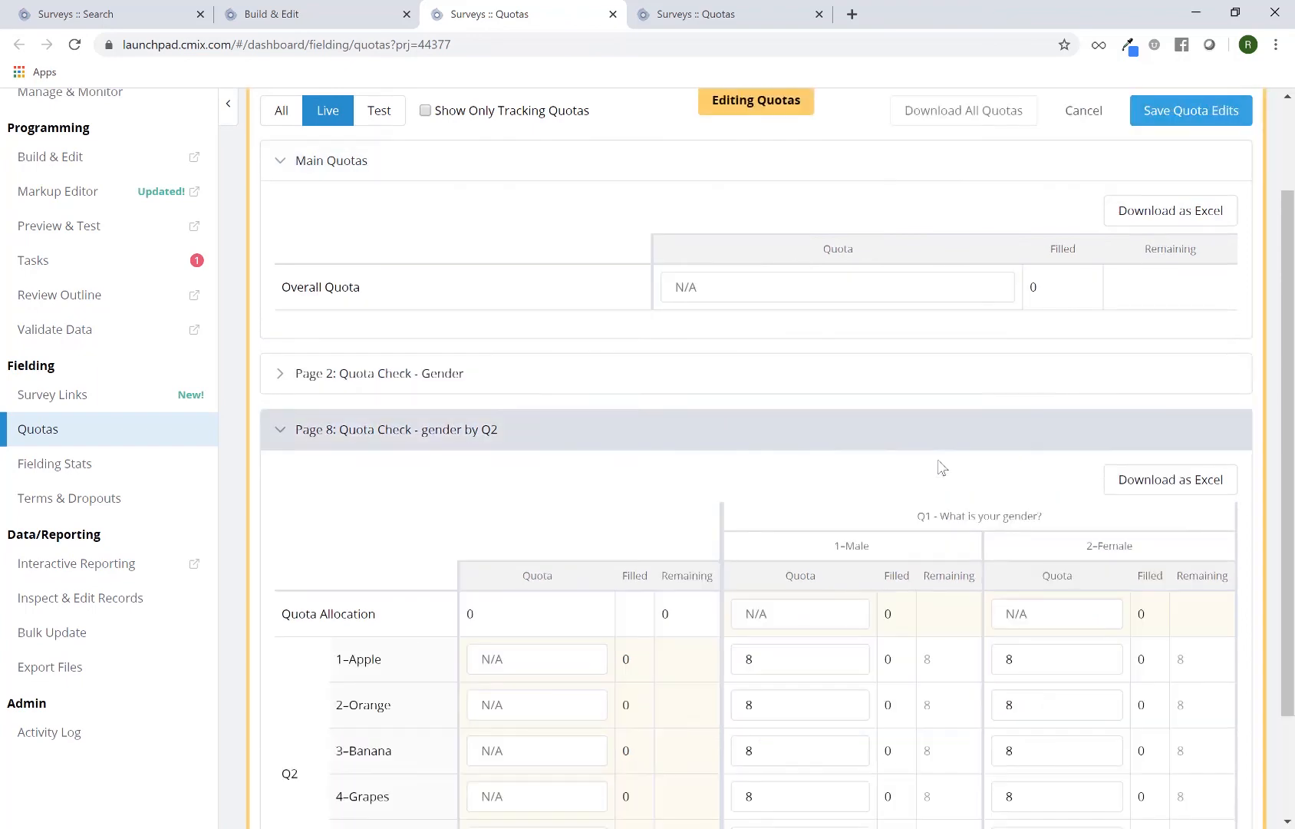
pyautogui.scroll(-2, 921, 507)
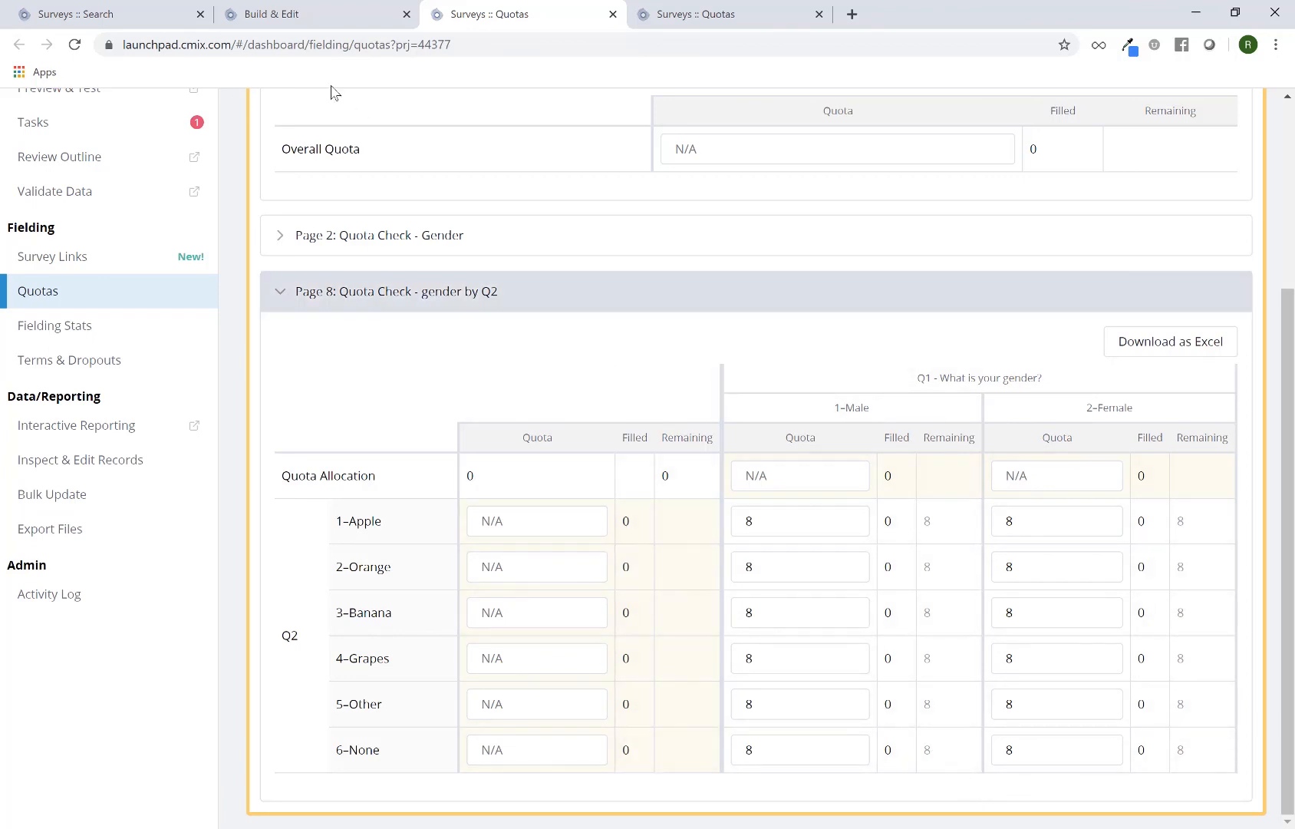
# Return to Build & Edit, examine the Page 8 quotas in the bulk edit grid and close it without saving
pyautogui.click(323, 18)
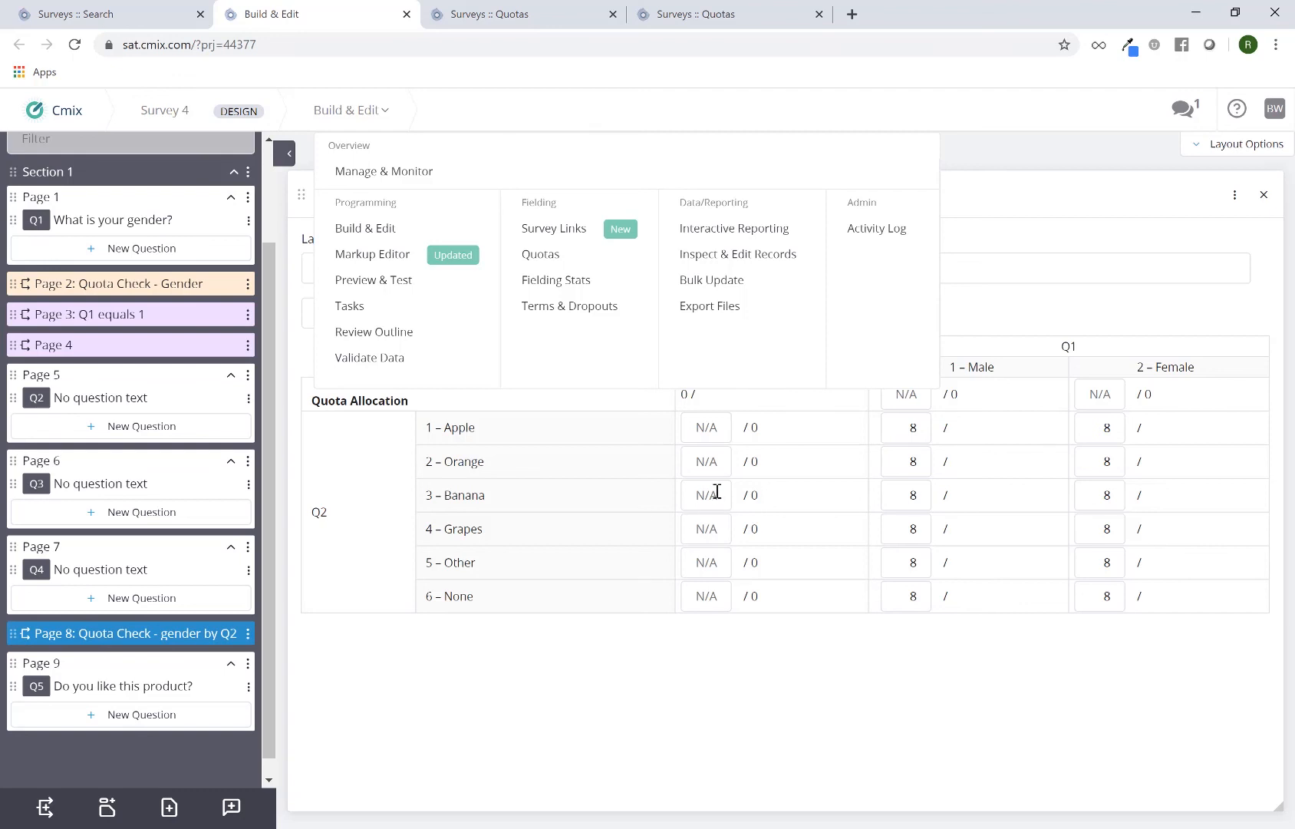
pyautogui.click(721, 649)
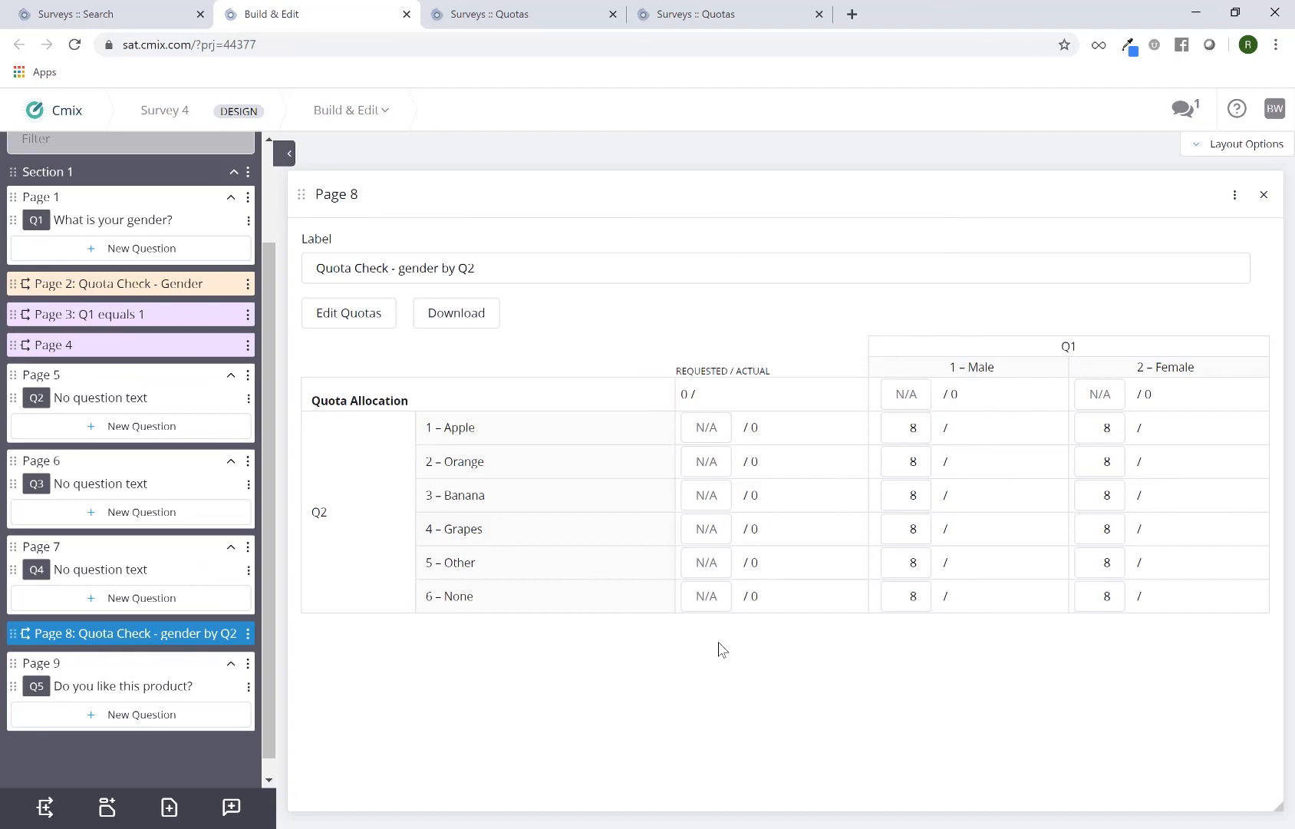
pyautogui.click(705, 427)
pyautogui.click(1236, 201)
pyautogui.click(1241, 221)
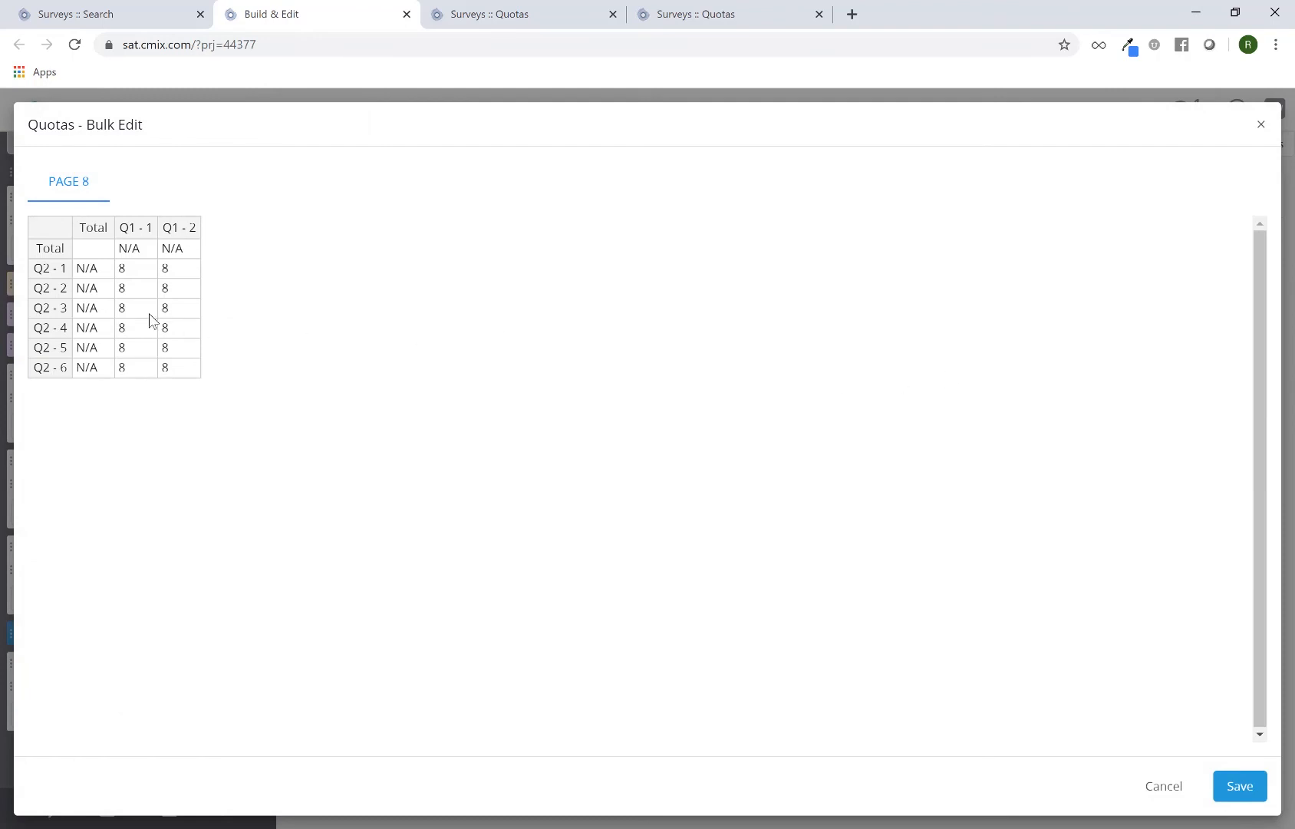
pyautogui.click(141, 277)
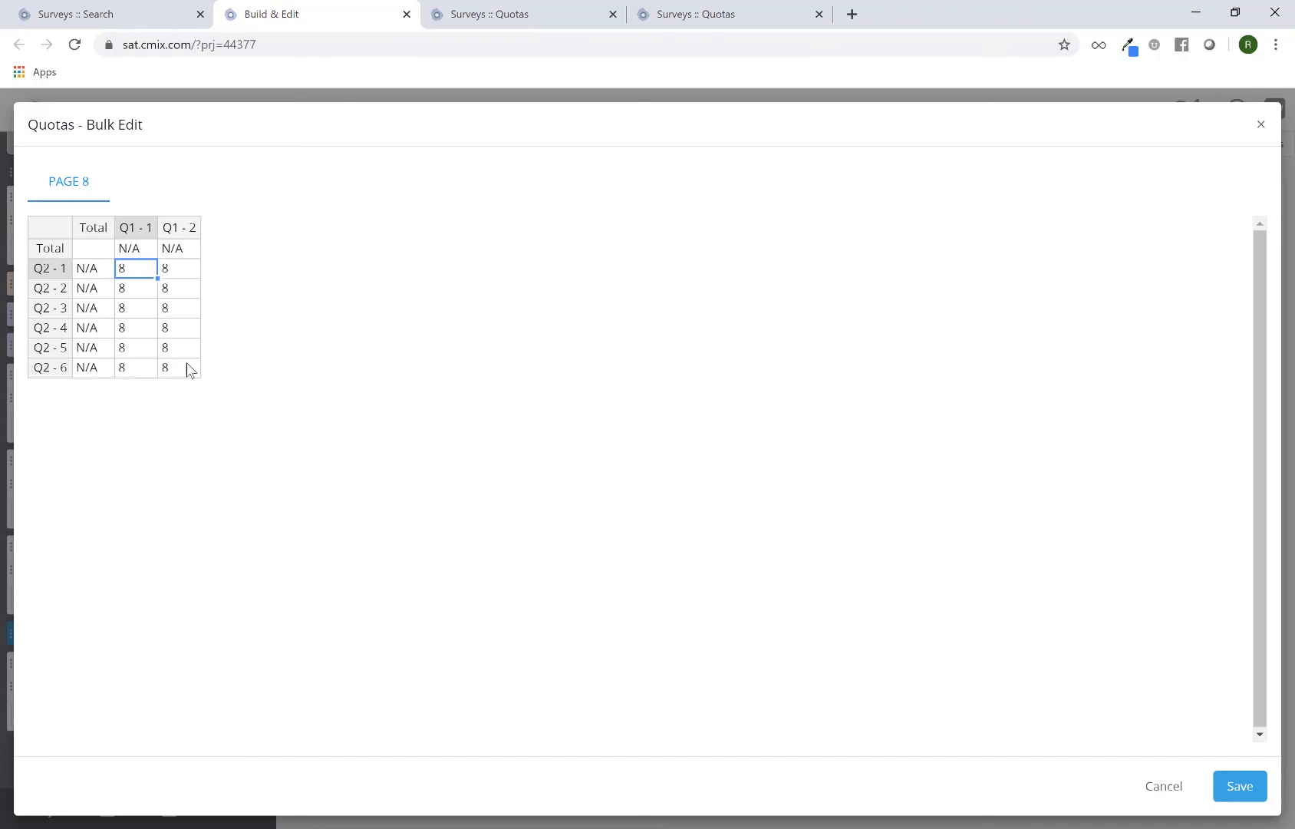
pyautogui.click(1165, 786)
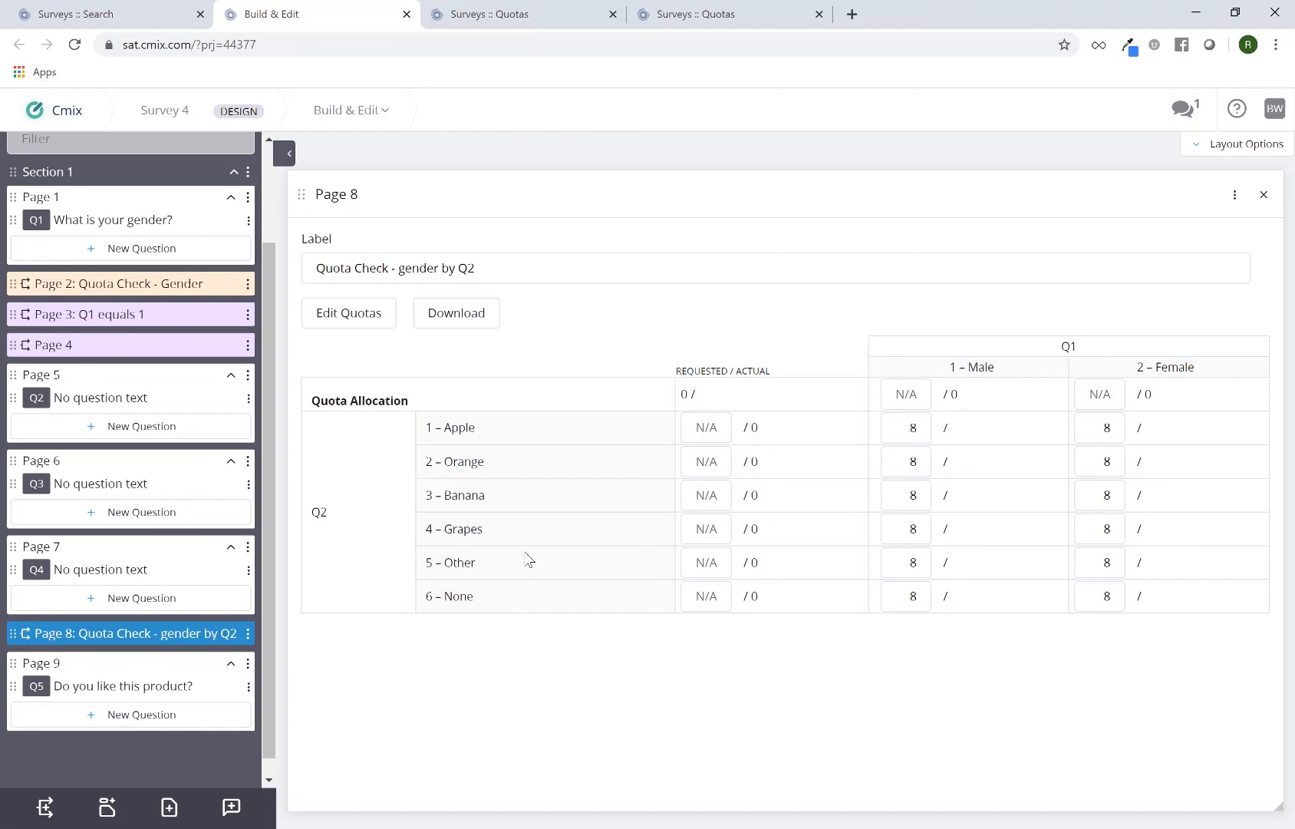
# Examine the Page 8 quota definition and compare its quotas with the Page 2 gender quotas, leaving the definition unchanged
pyautogui.click(365, 314)
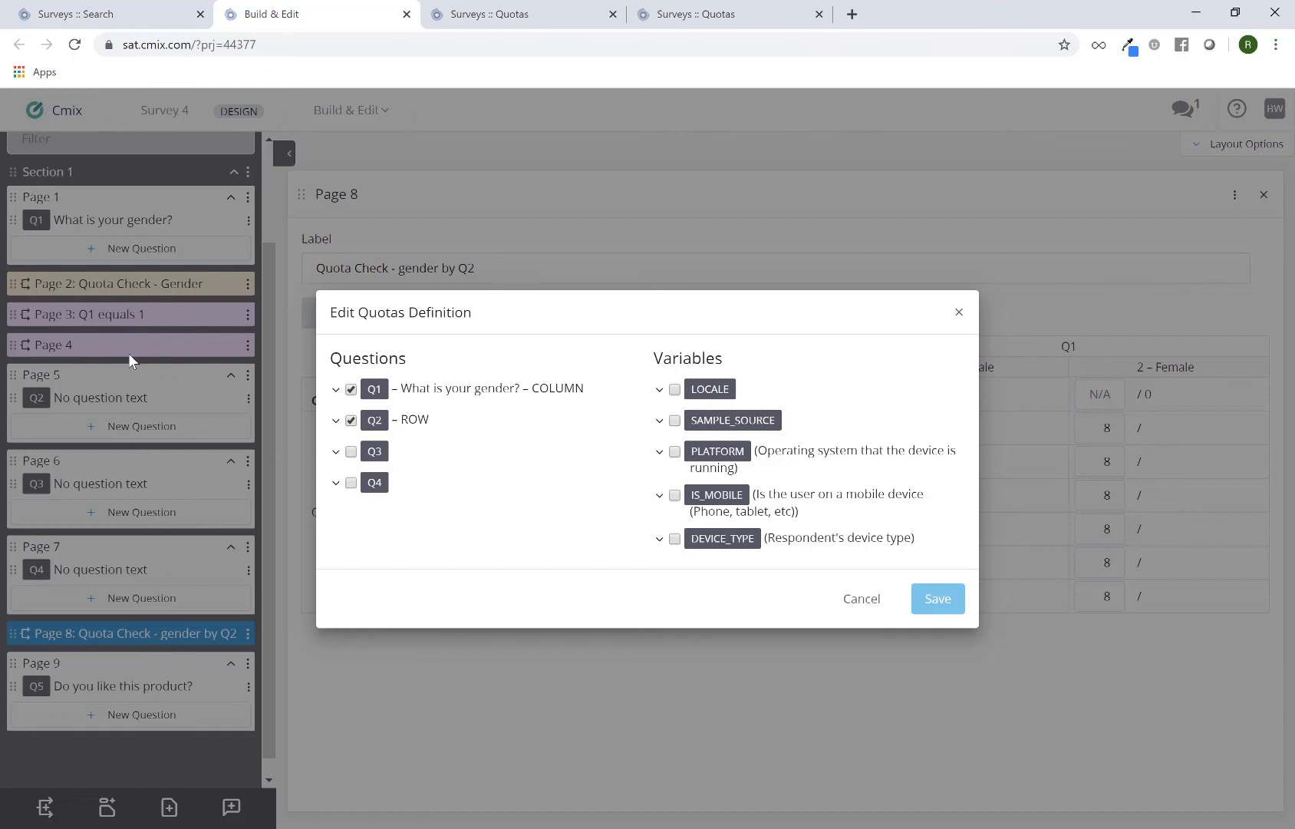
pyautogui.click(861, 608)
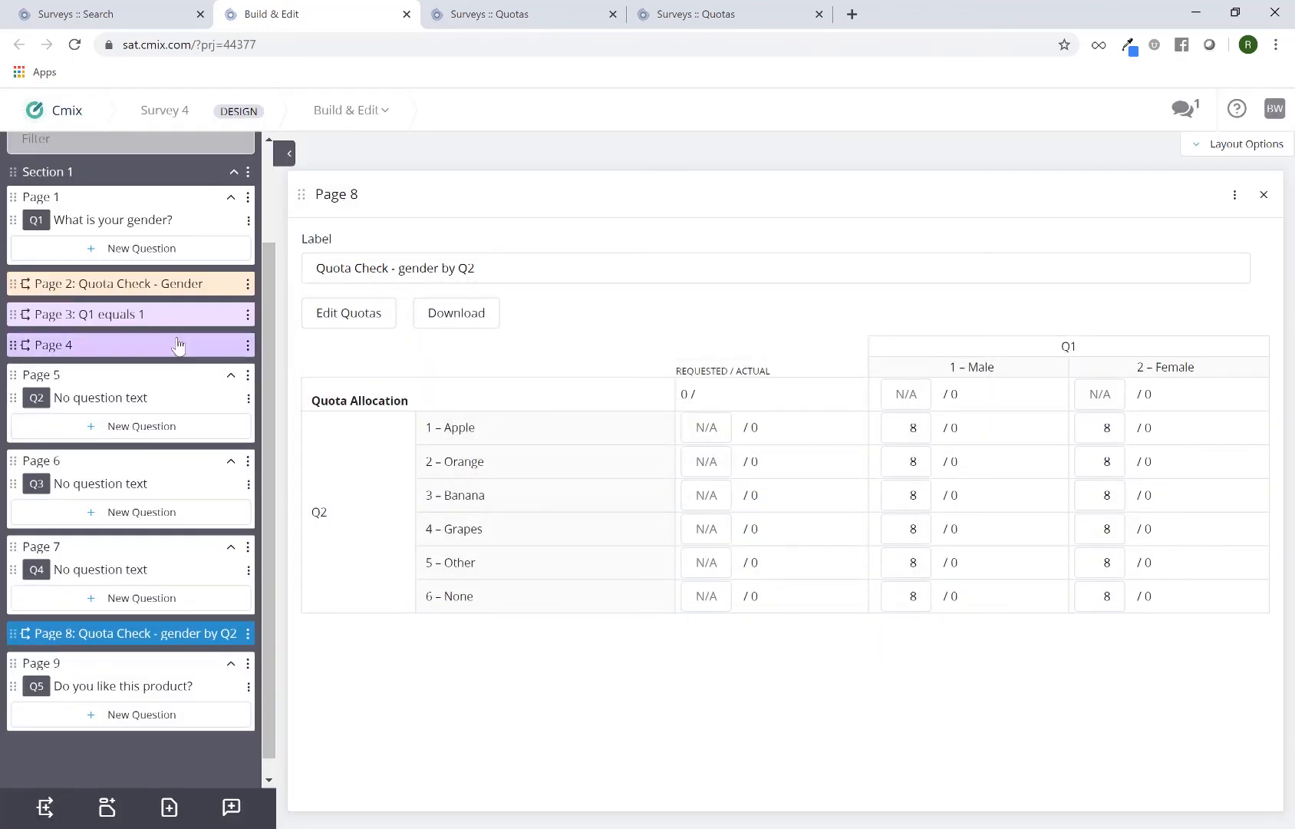
pyautogui.click(146, 292)
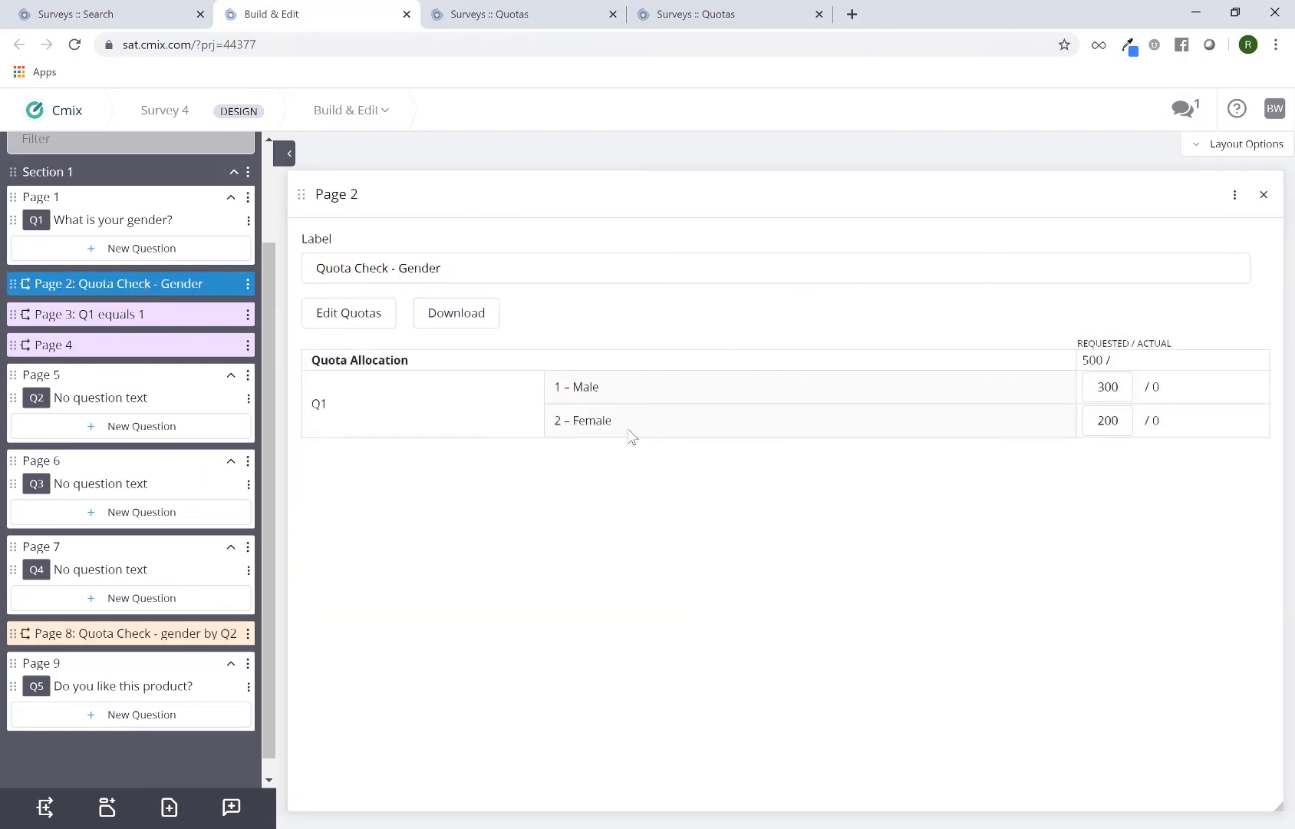
pyautogui.click(163, 643)
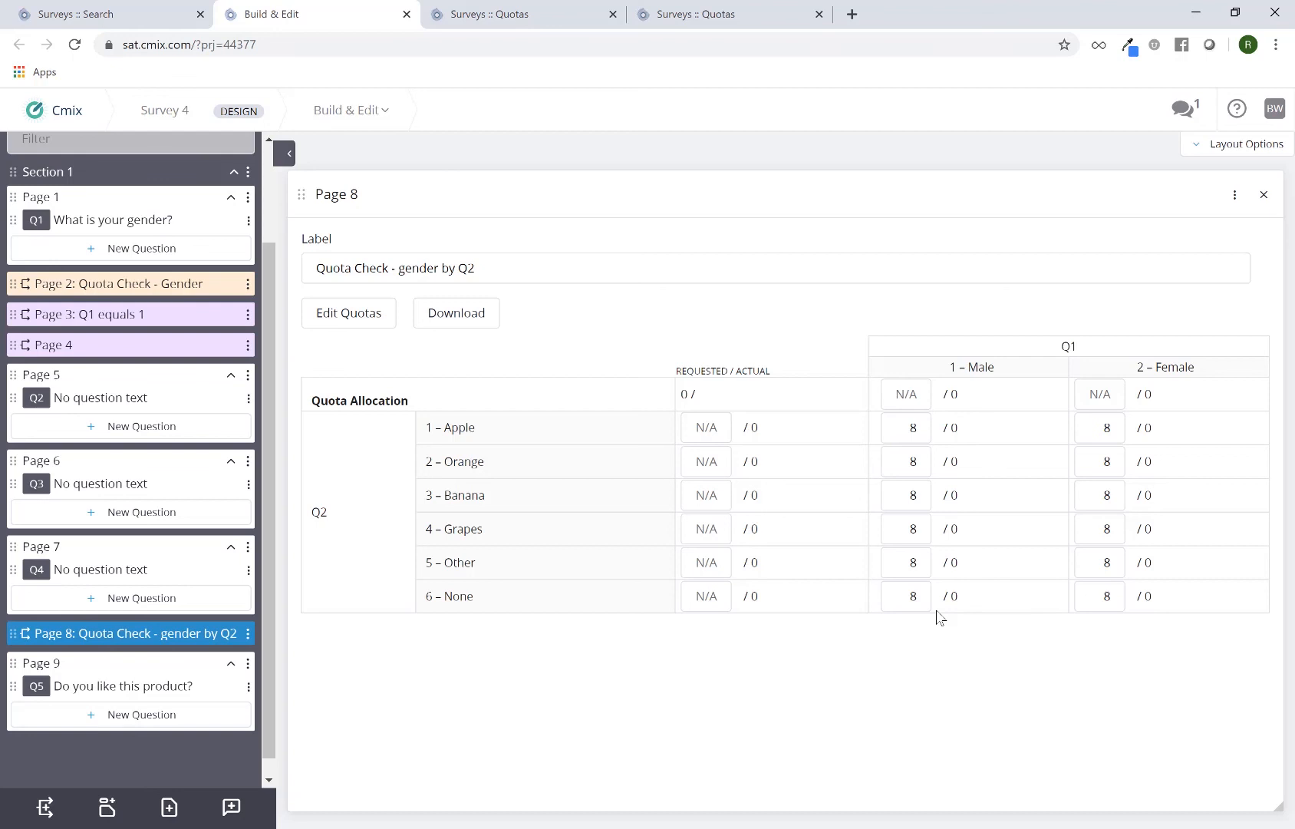
pyautogui.click(358, 317)
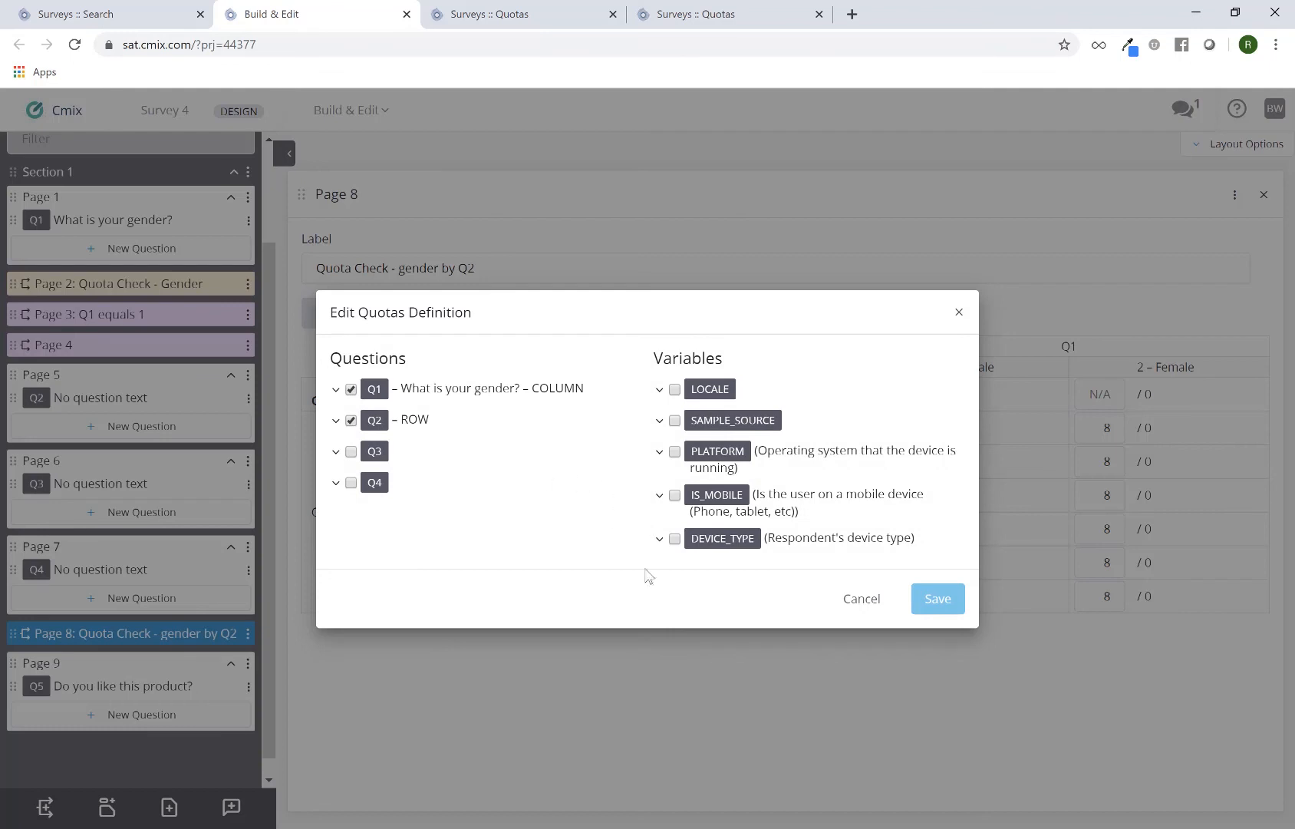
pyautogui.click(865, 604)
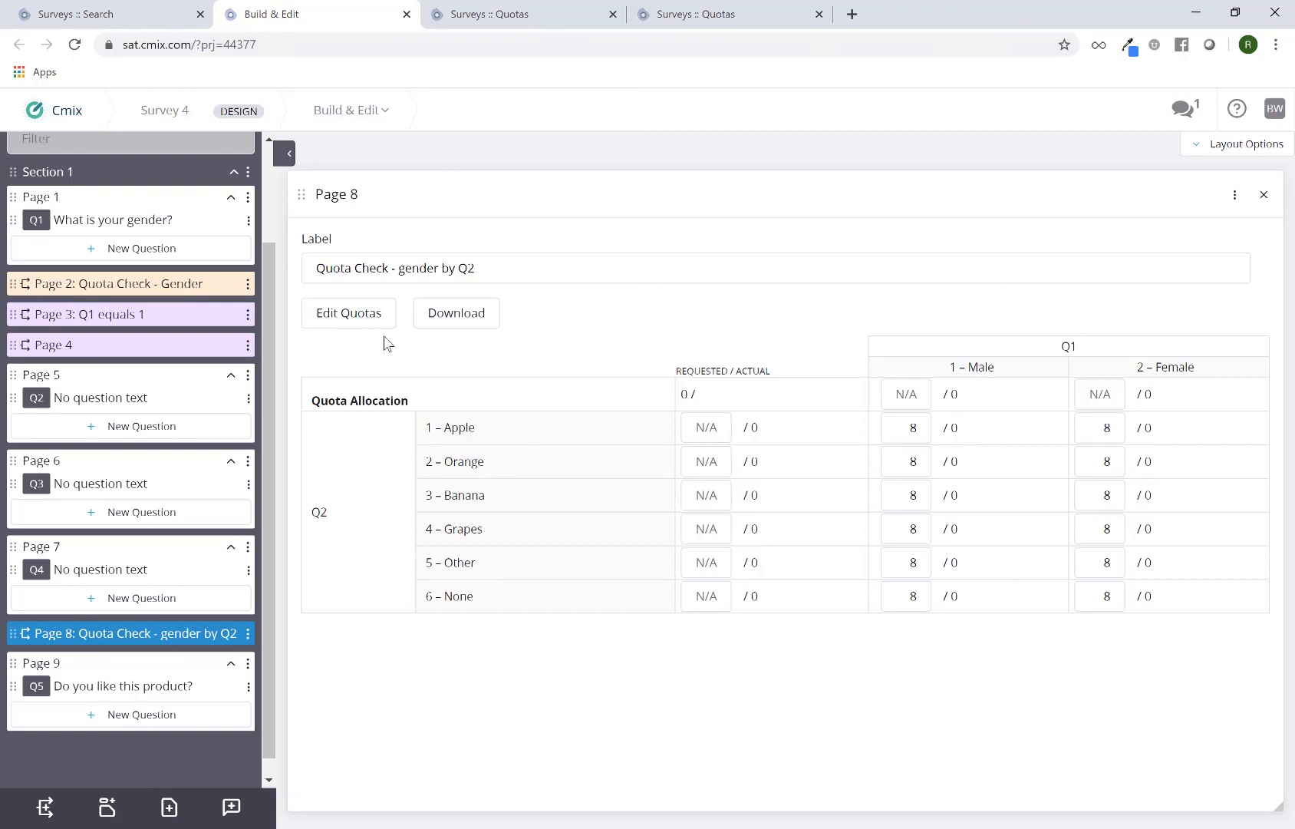
# Exclude the Q2 answers Orange and Grapes from the Page 8 quota definition and save it
pyautogui.click(342, 319)
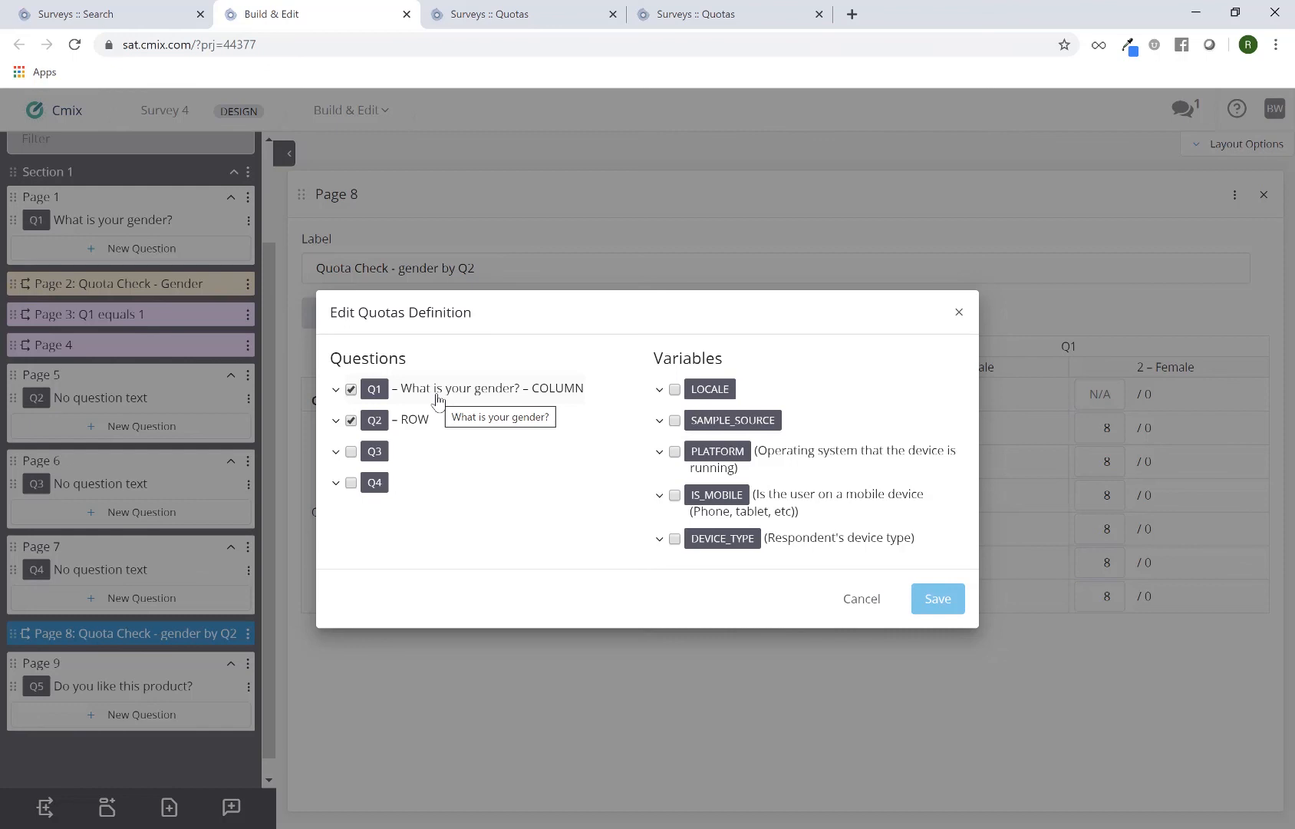
pyautogui.click(339, 391)
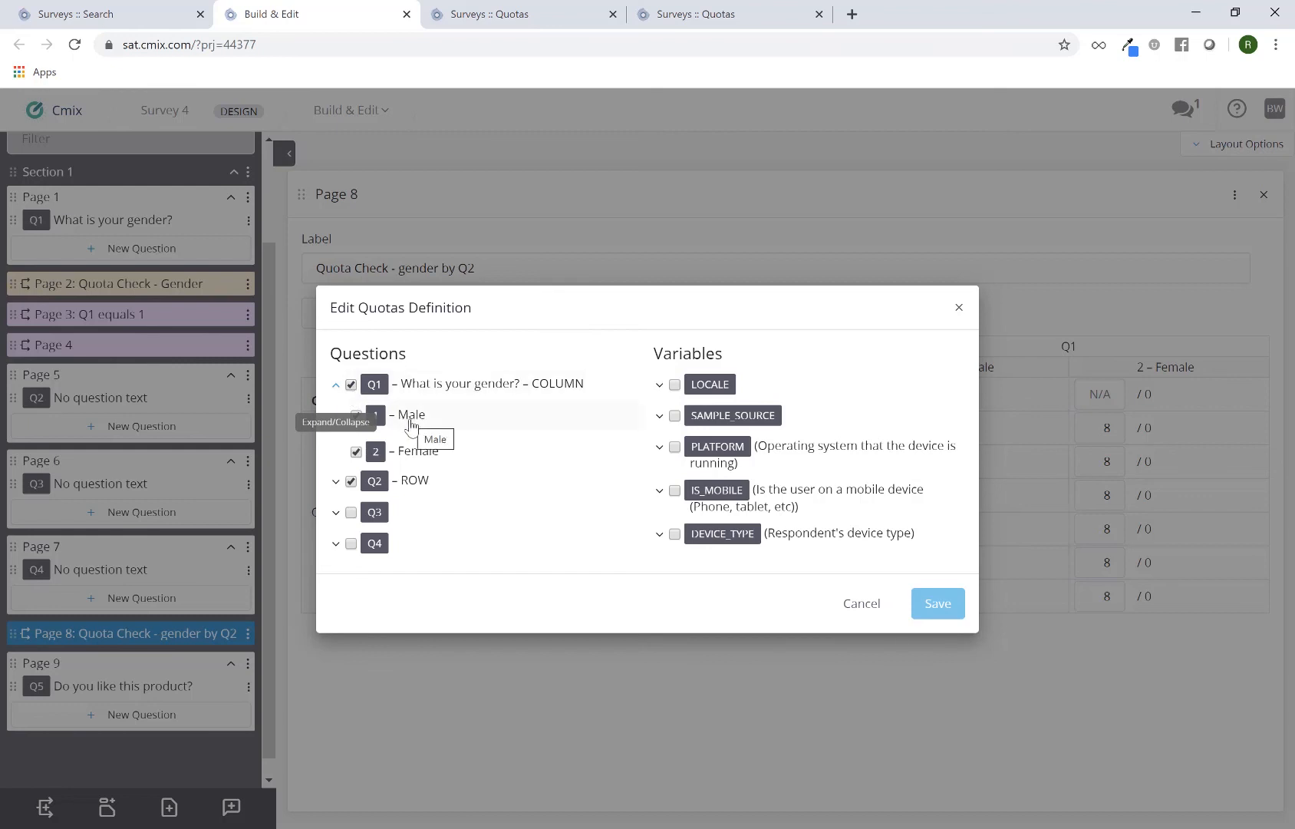
pyautogui.click(336, 386)
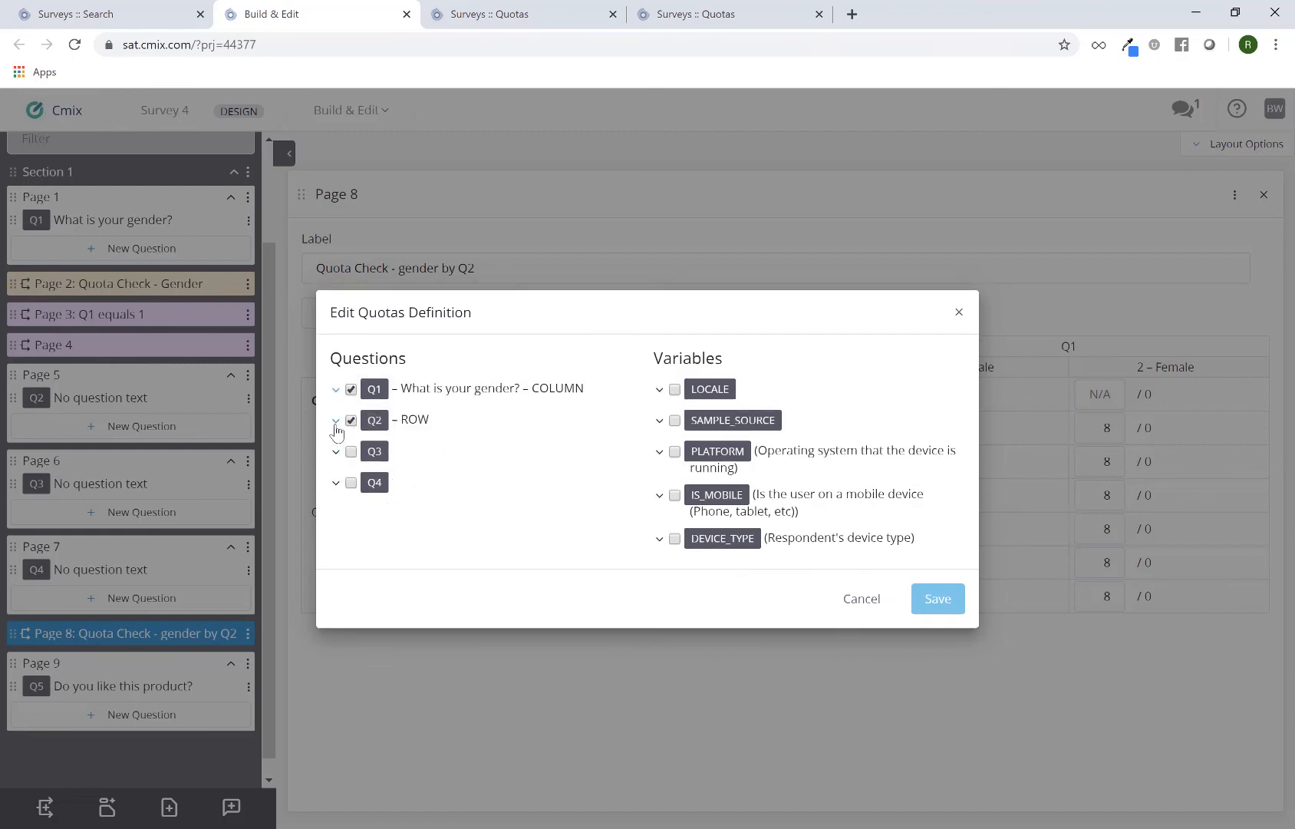
pyautogui.click(336, 422)
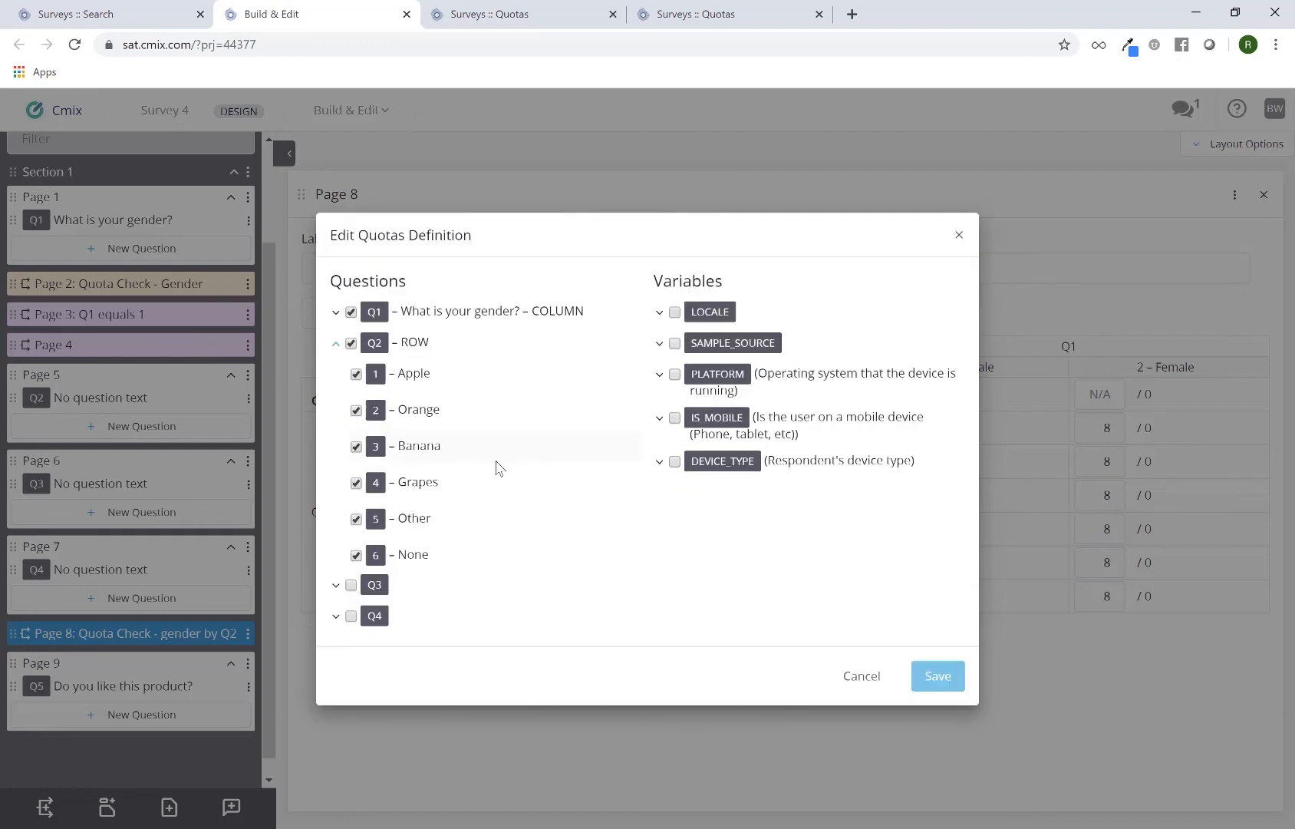
pyautogui.click(419, 413)
pyautogui.click(431, 478)
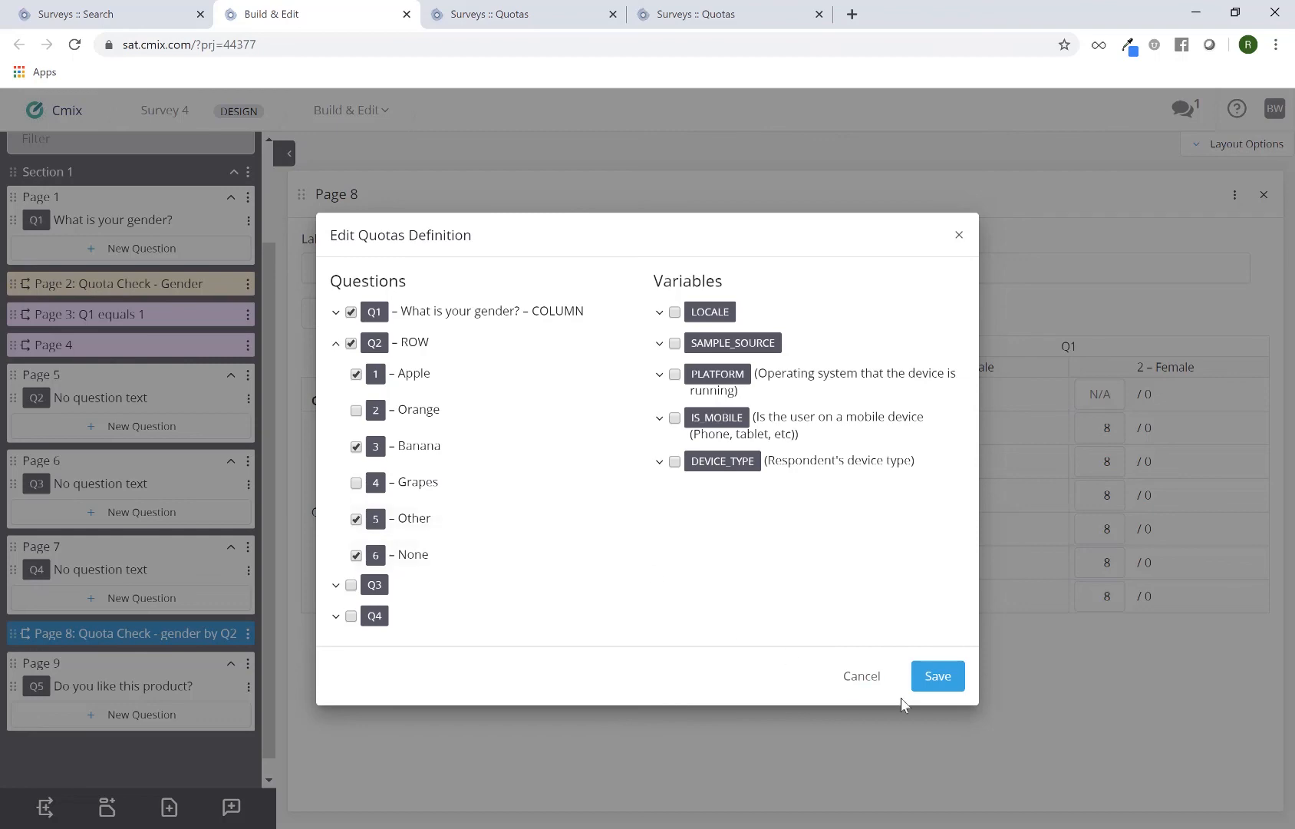
pyautogui.click(927, 680)
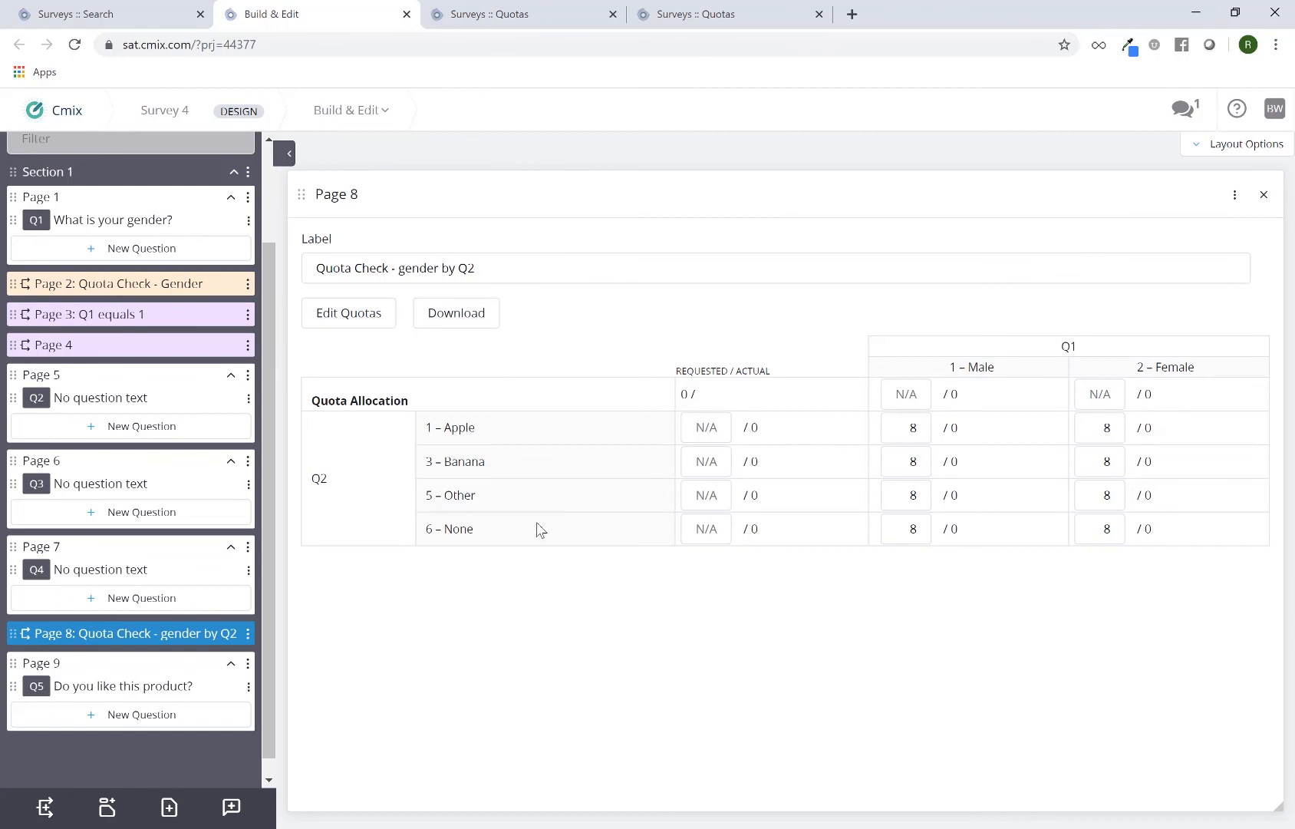
# Include Orange and Grapes again in the Q2 rows of the Page 8 quota definition and save it
pyautogui.click(350, 315)
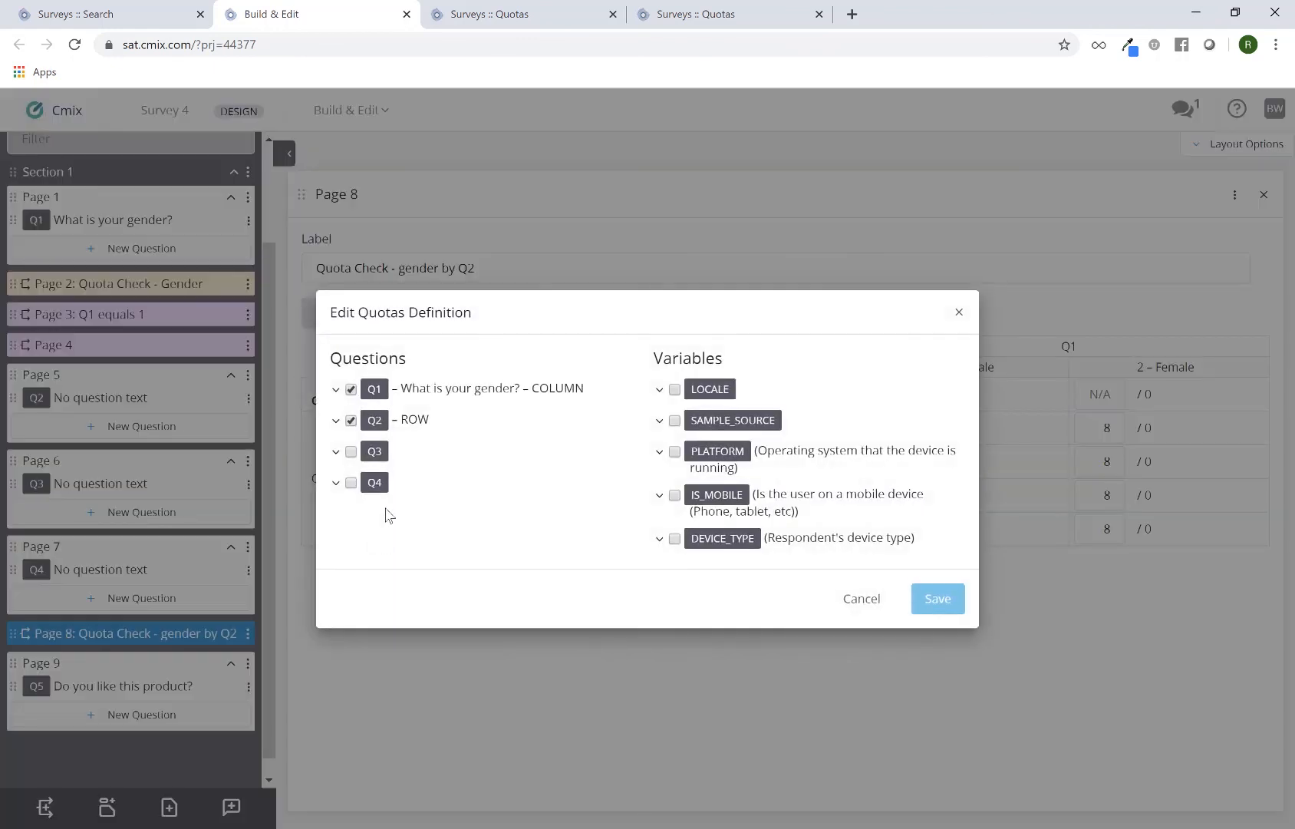
pyautogui.click(335, 421)
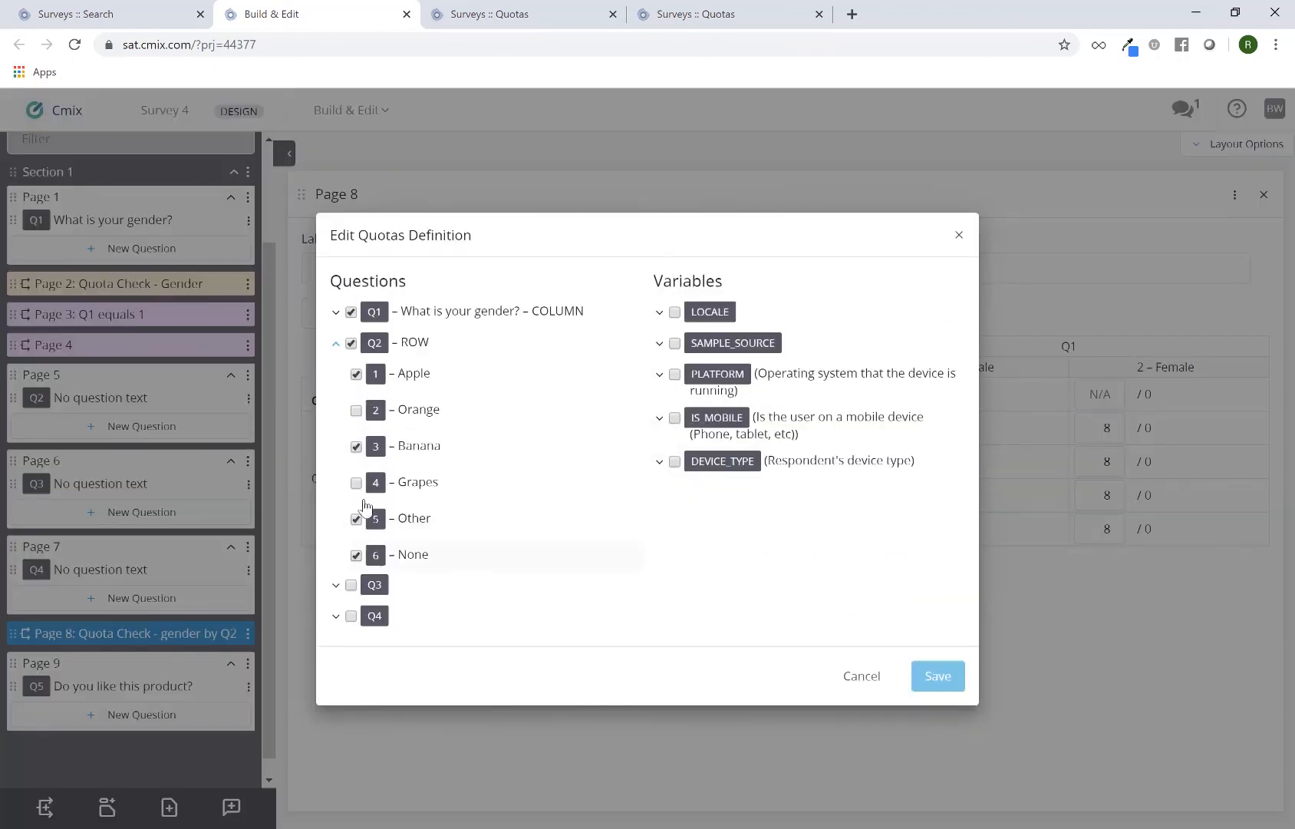
pyautogui.click(356, 409)
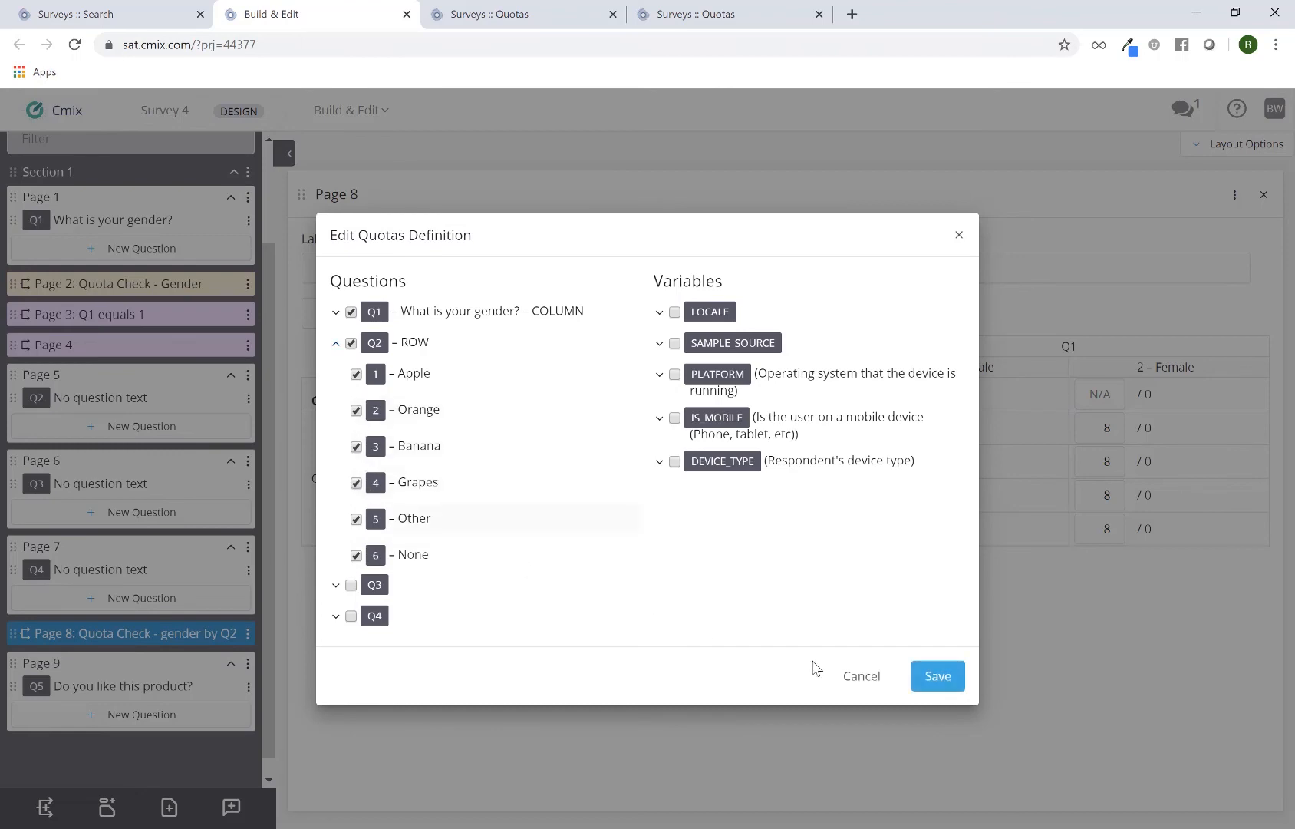
pyautogui.click(935, 676)
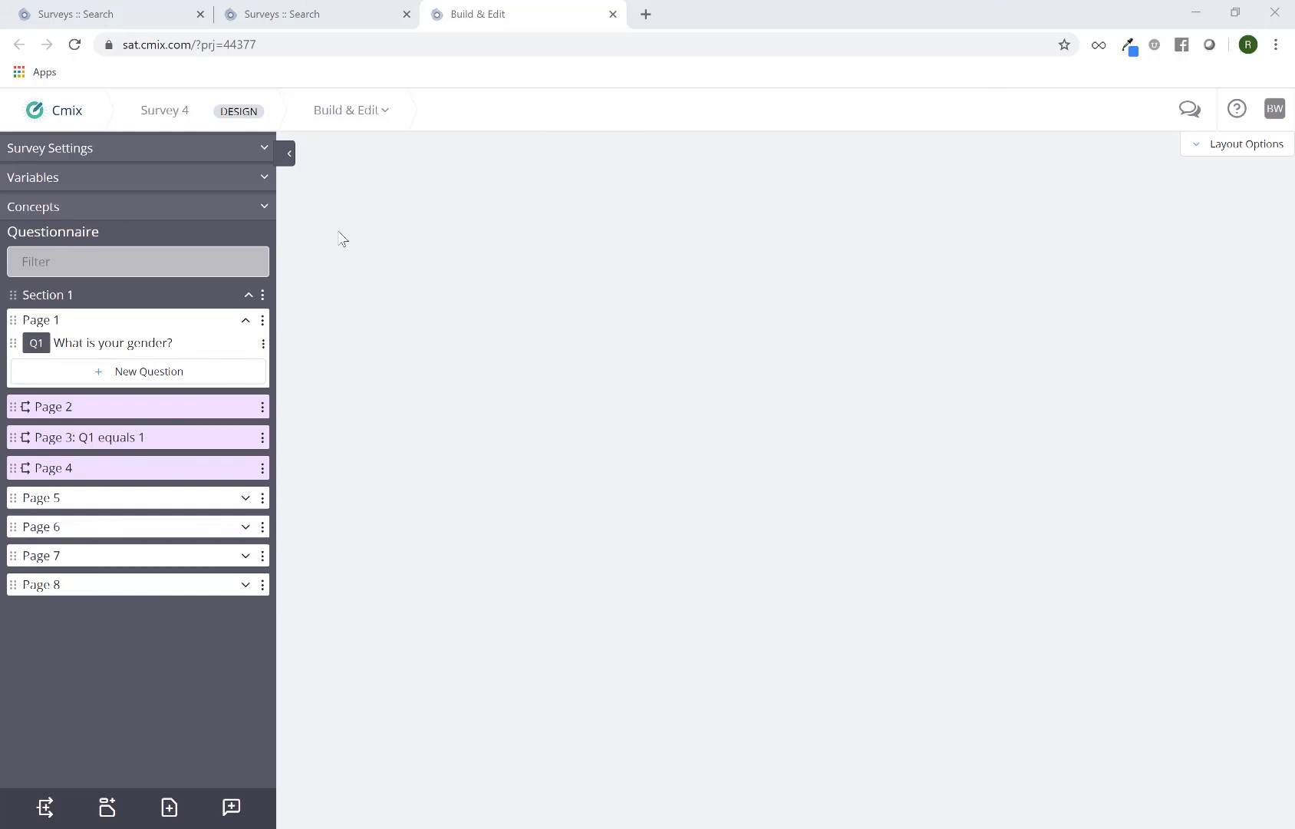
# Open the survey's theme settings and activate the Cmix Dark theme from the Theme Library
pyautogui.click(154, 154)
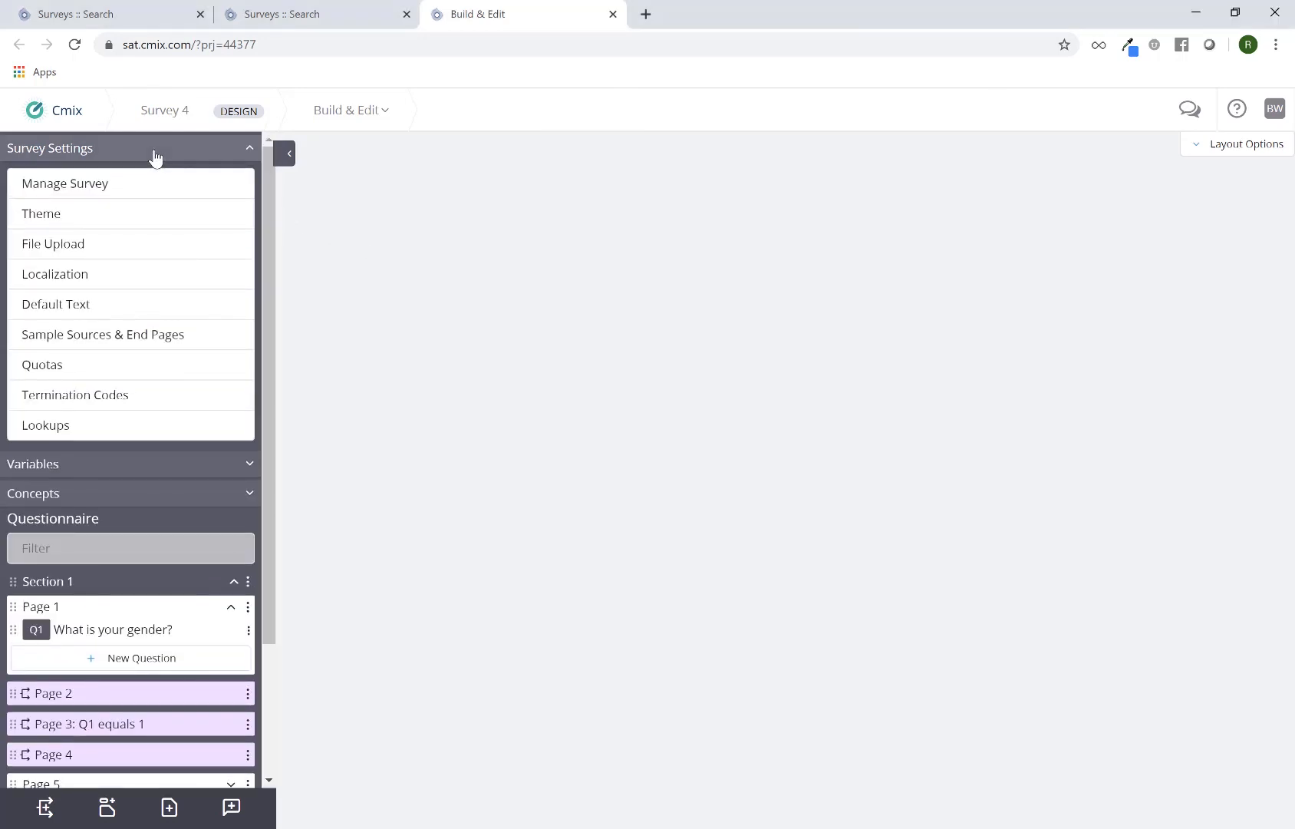
pyautogui.click(129, 222)
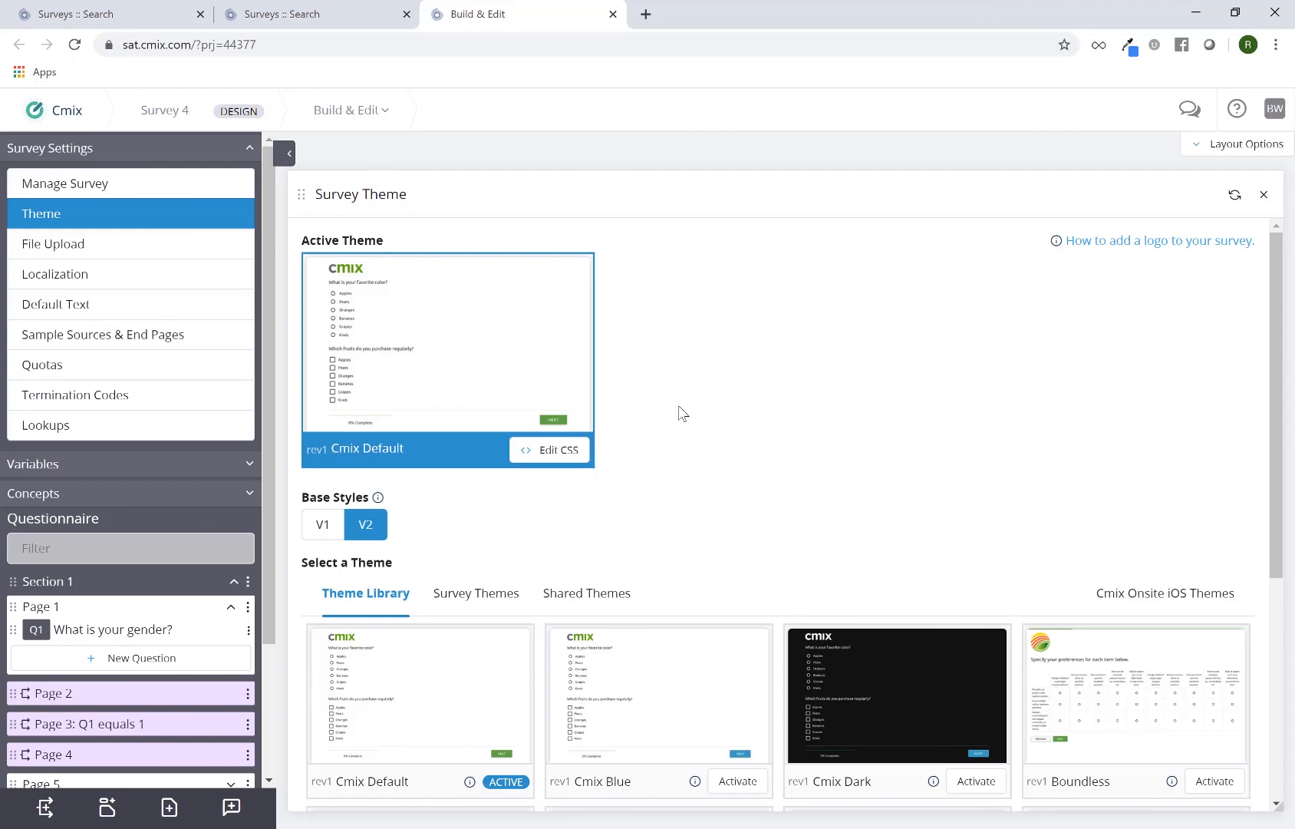
pyautogui.scroll(-3, 747, 399)
pyautogui.scroll(-2, 747, 399)
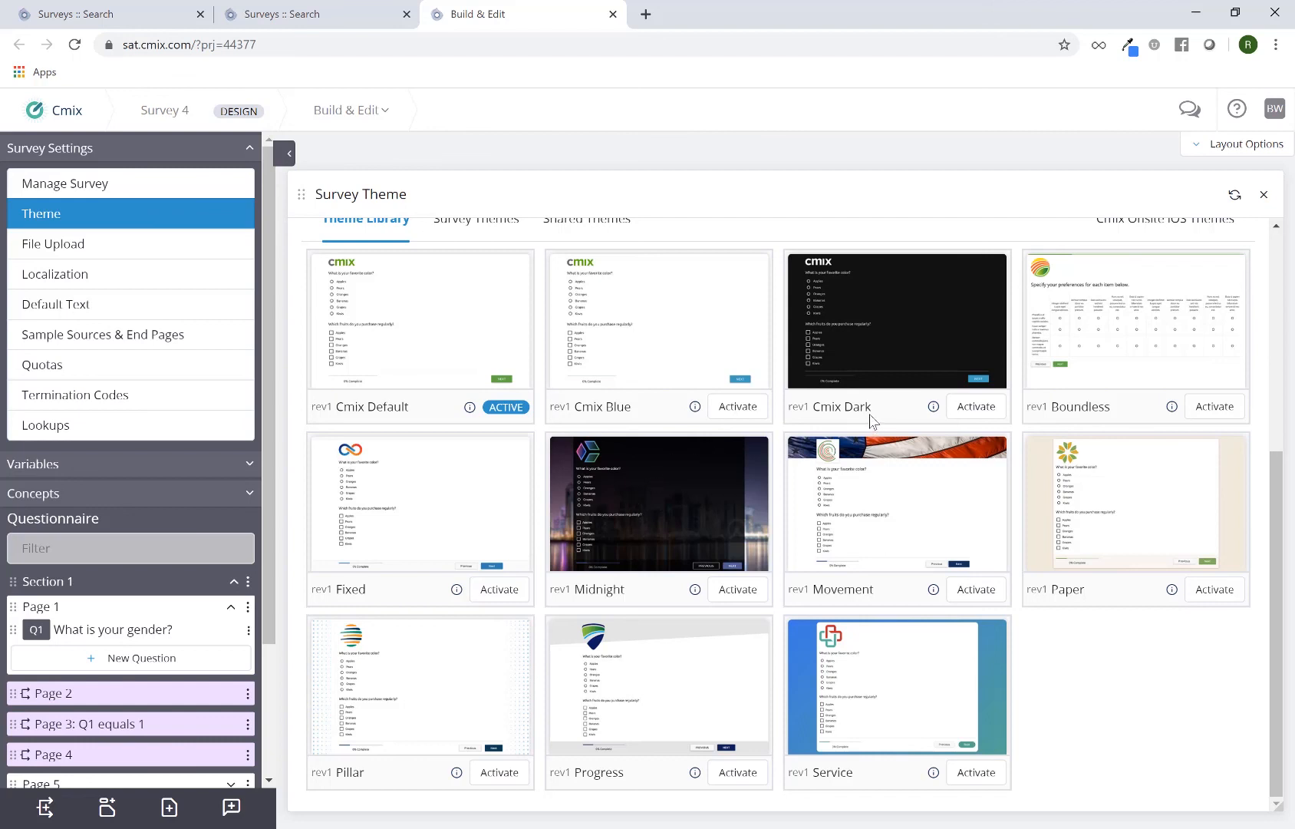
pyautogui.click(976, 406)
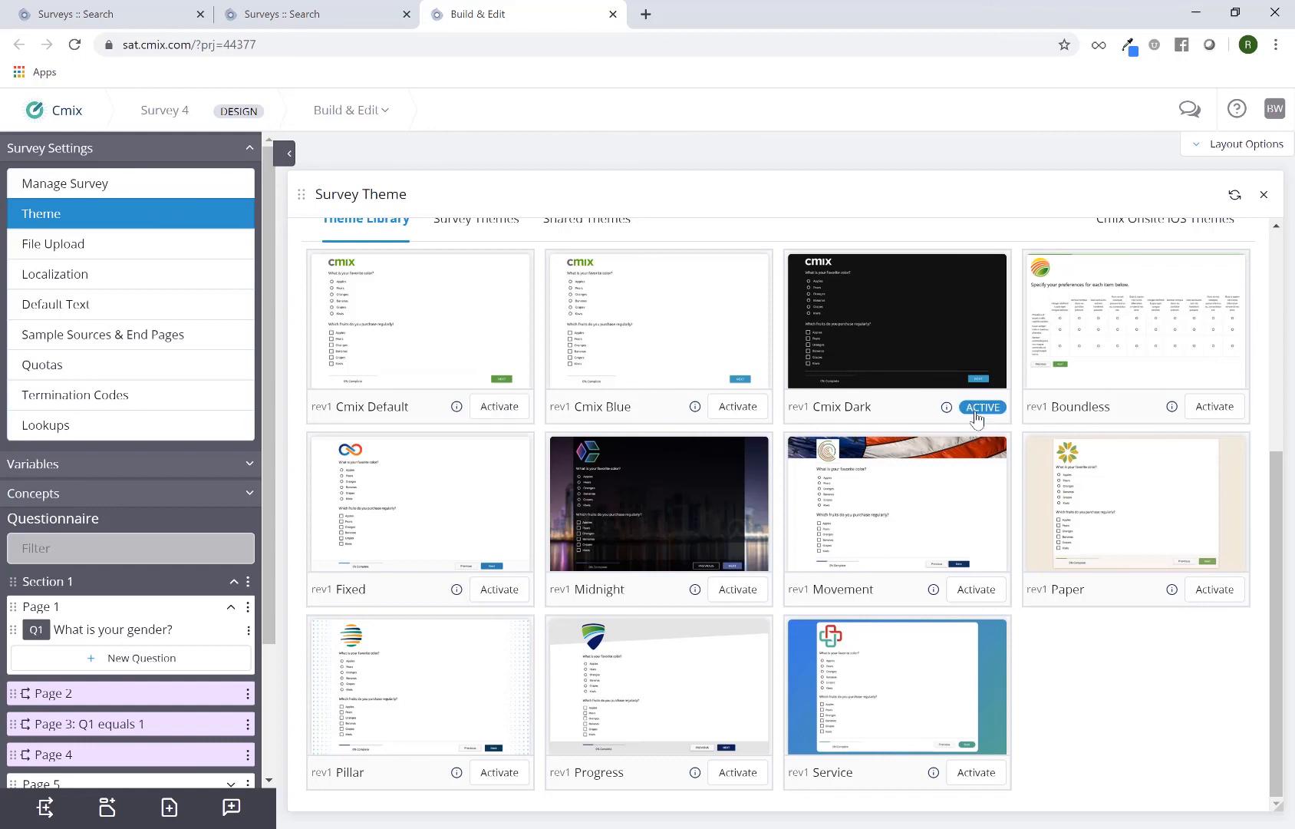
pyautogui.scroll(5, 812, 453)
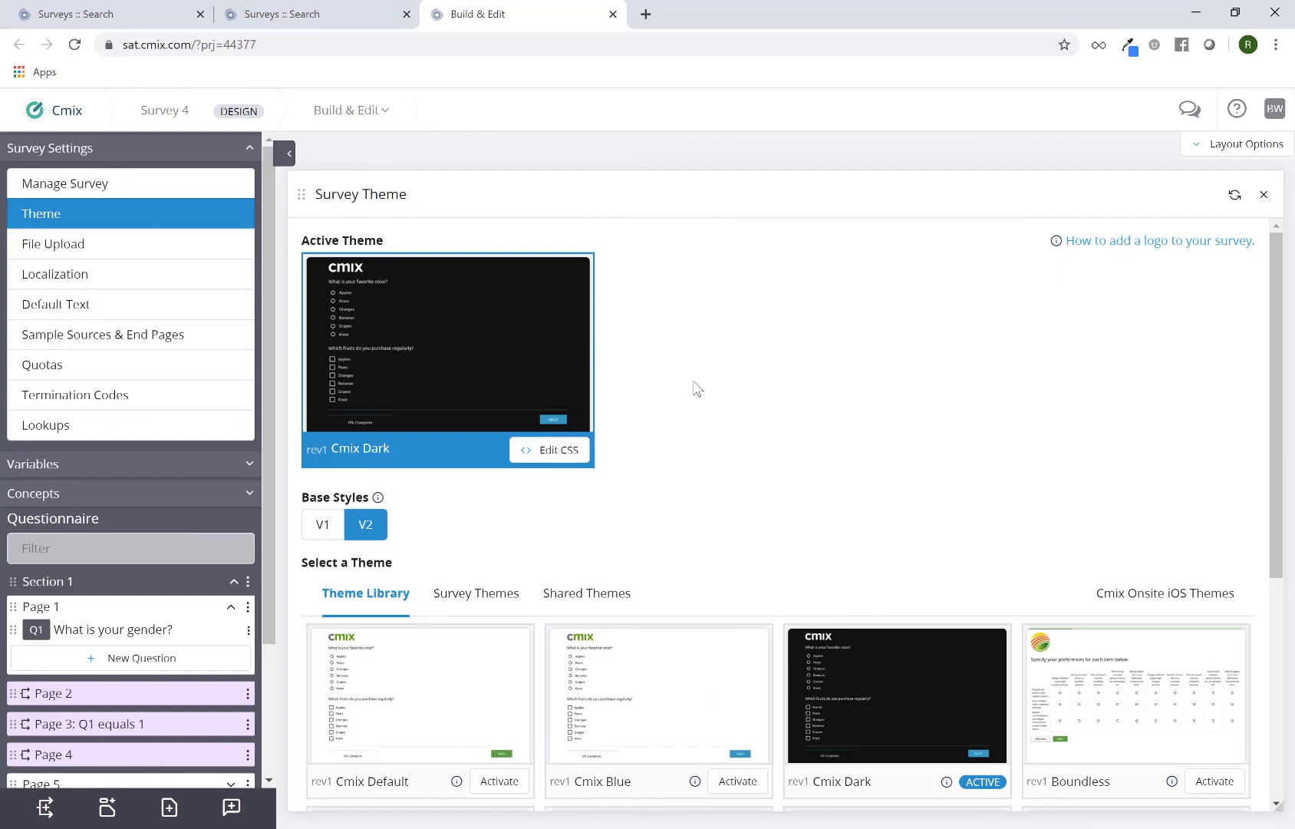
# Save the Cmix Dark CSS as a new theme named CMIX Dark_modified - Test 1 and view the survey themes
pyautogui.click(569, 456)
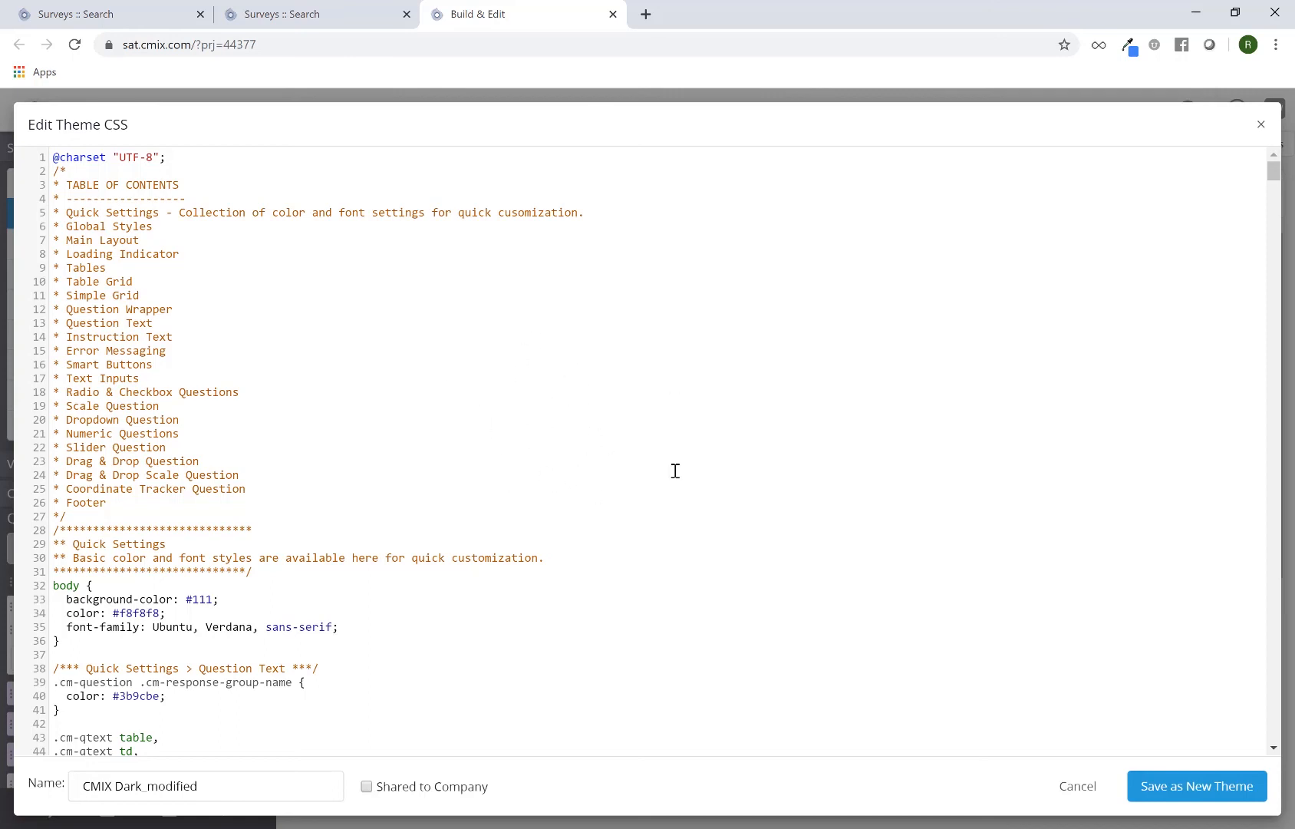
pyautogui.scroll(-3, 501, 458)
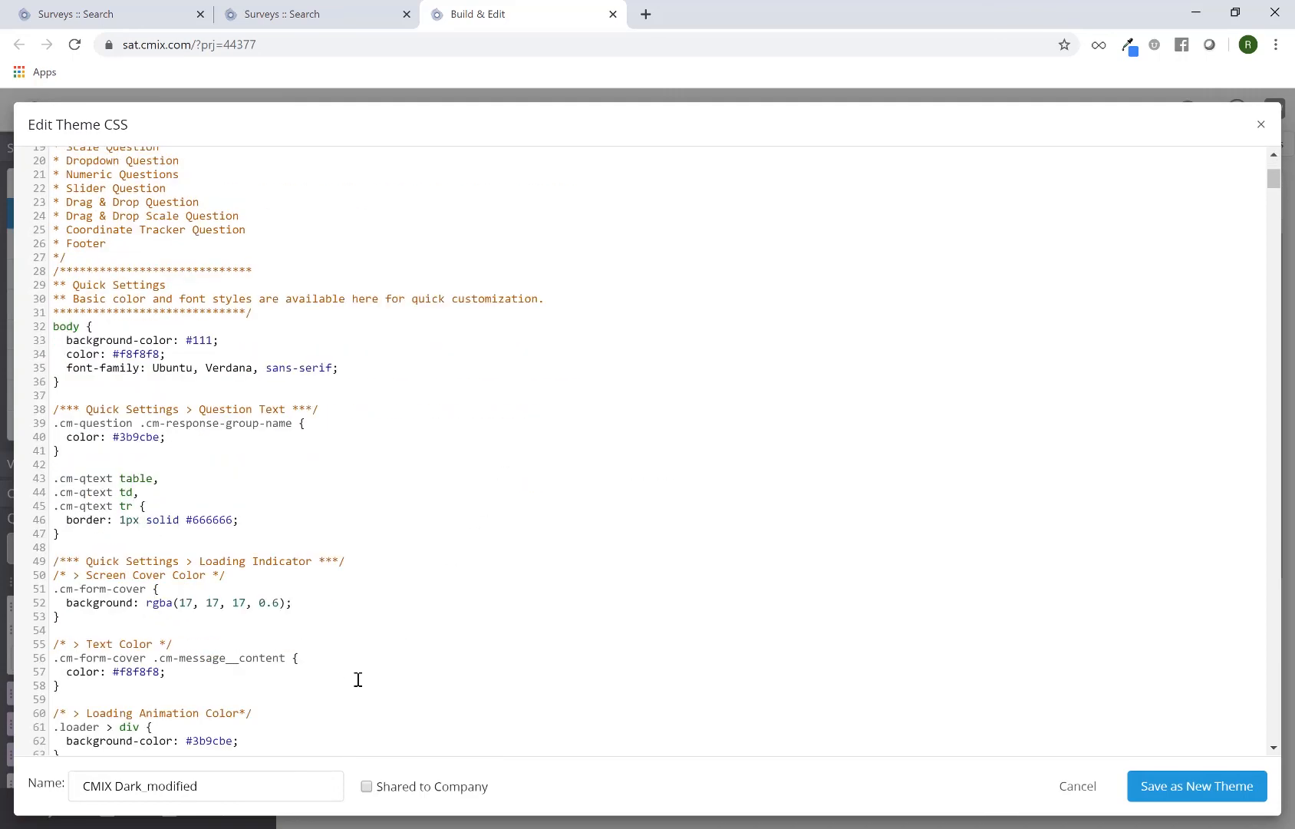
pyautogui.click(275, 782)
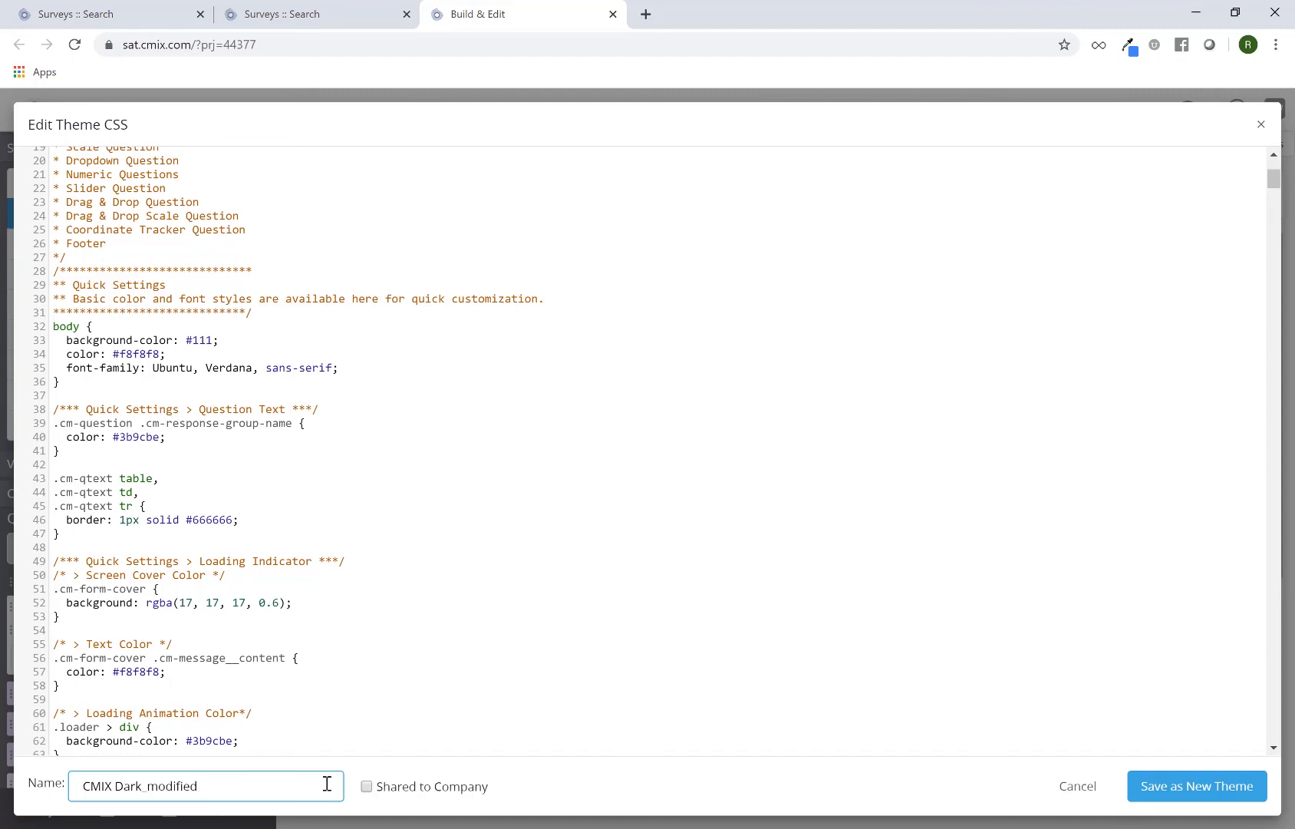
pyautogui.write('- Test 1')
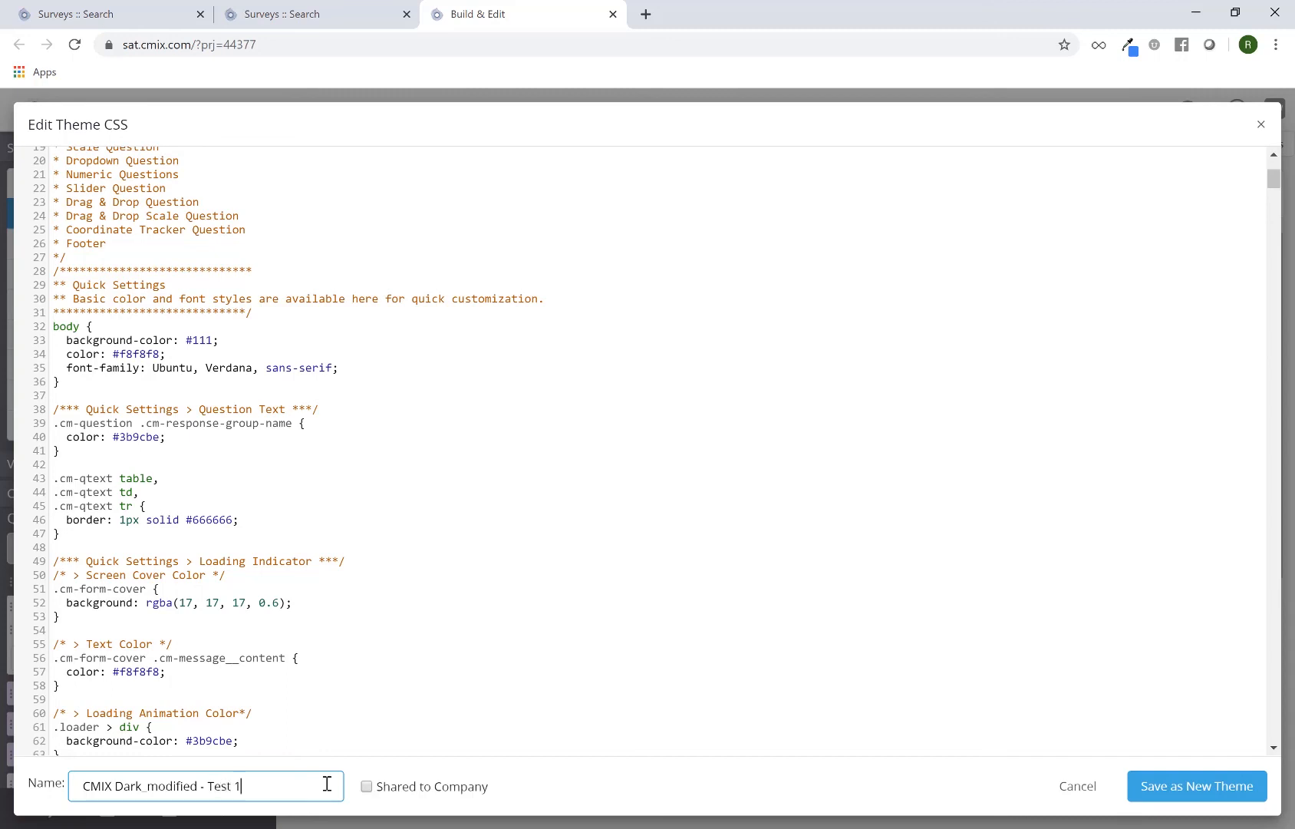
pyautogui.click(1175, 792)
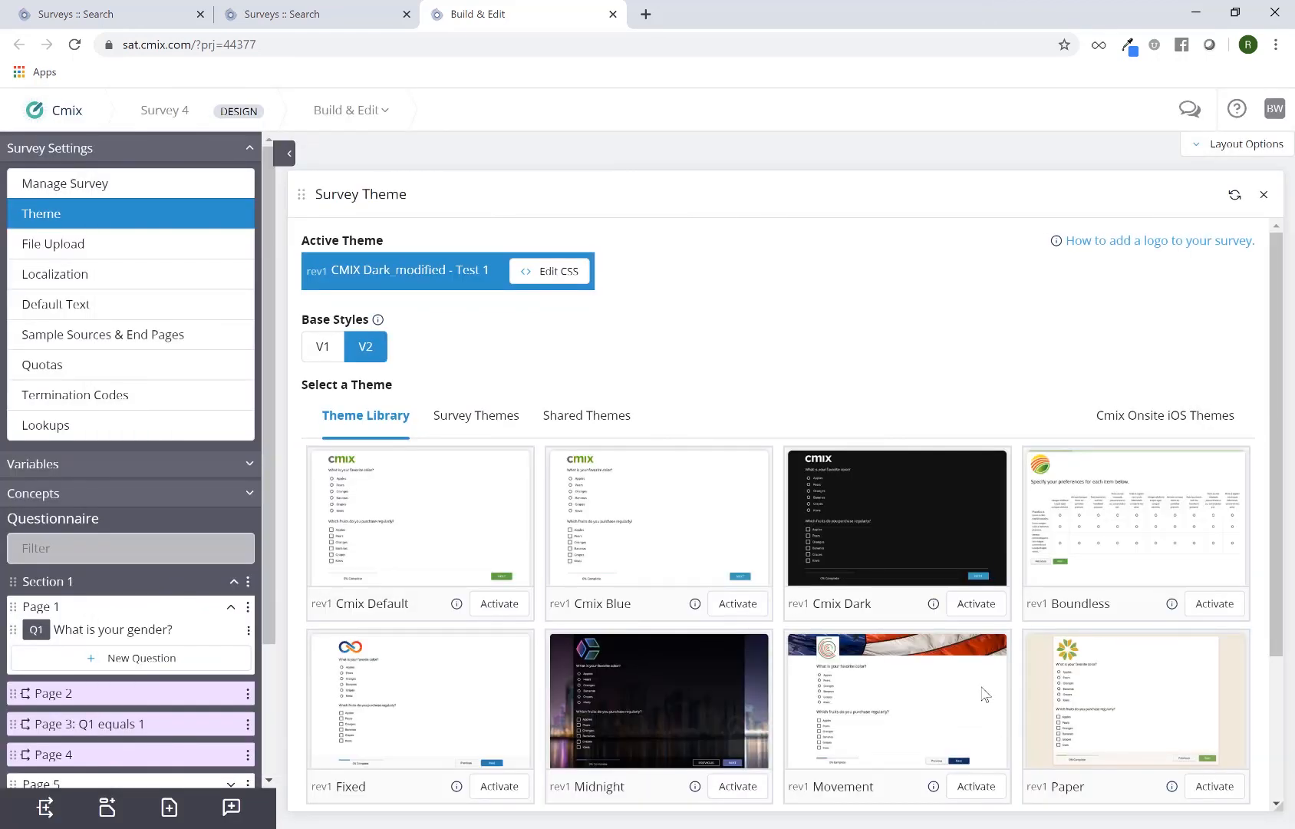
pyautogui.click(468, 421)
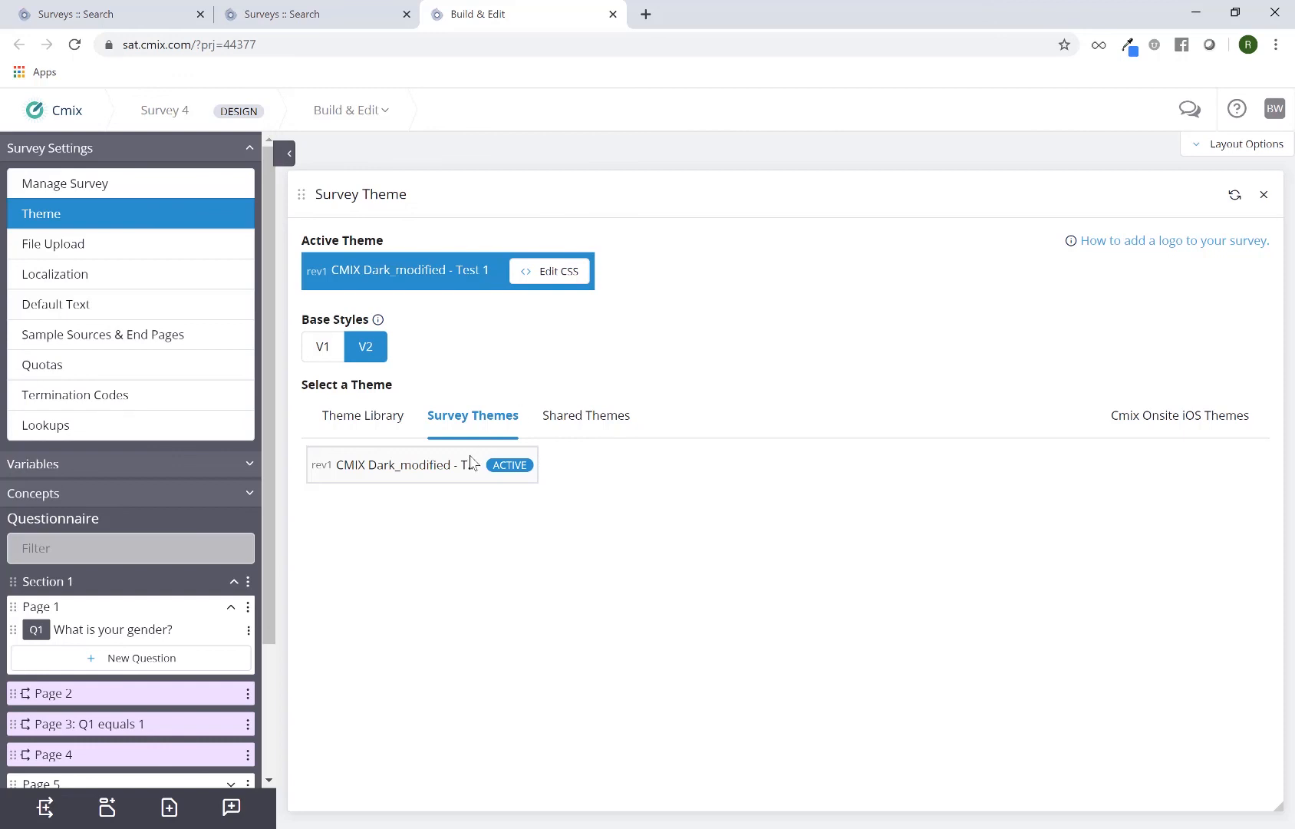
# Save the active theme's CSS as a new theme named ABC Co - Theme, shared to the company, and open the shared themes
pyautogui.click(553, 281)
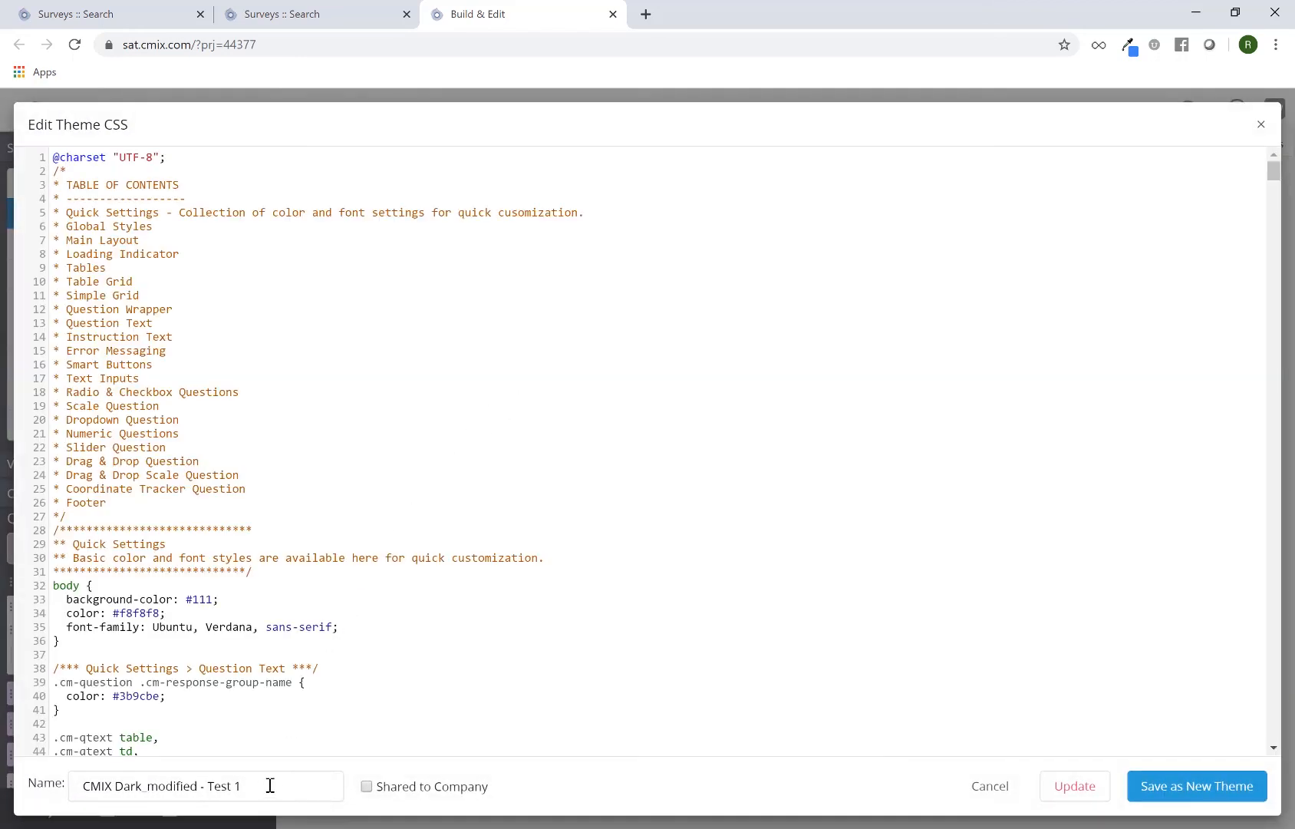
pyautogui.click(270, 785)
pyautogui.moveTo(208, 785); pyautogui.dragTo(295, 785)
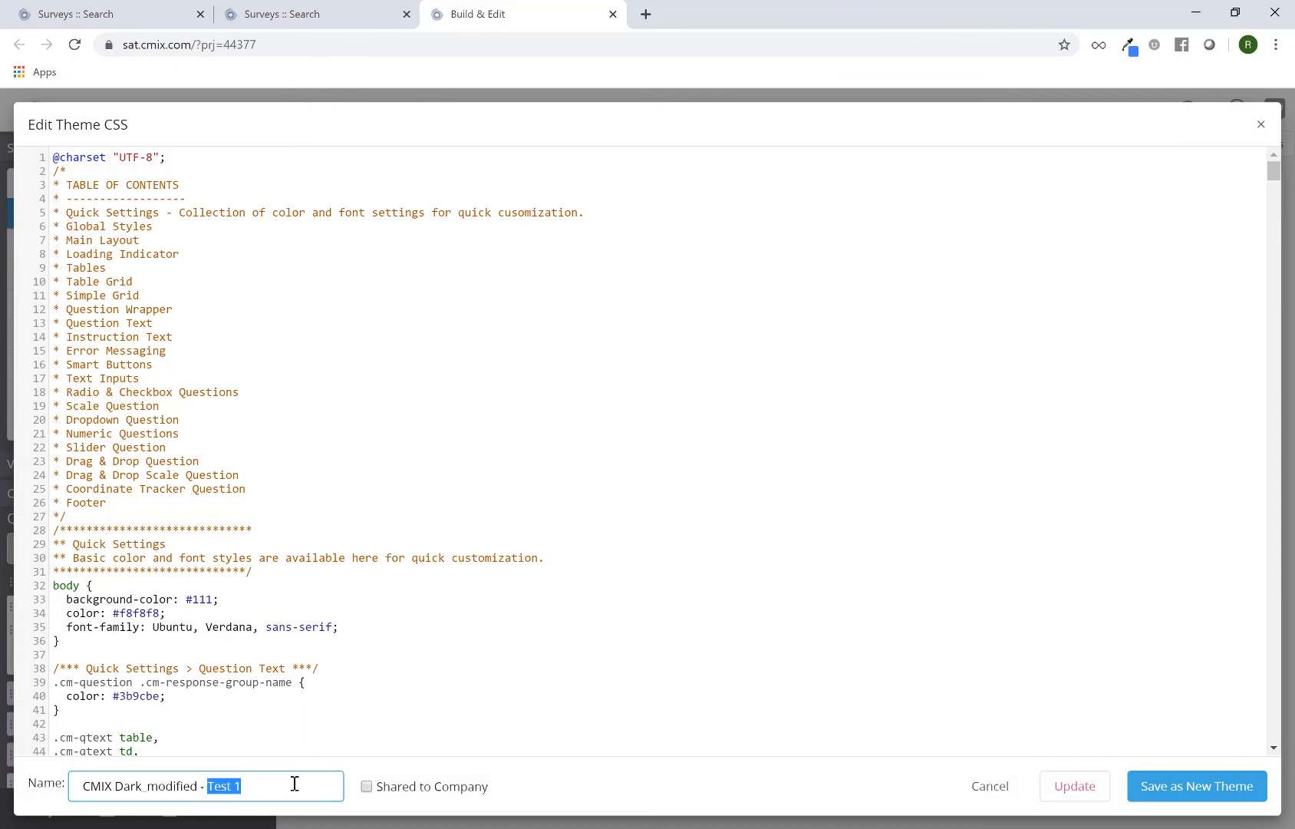
pyautogui.press('BackSpace')
pyautogui.press('BackSpace')
pyautogui.press('BackSpace')
pyautogui.press('BackSpace')
pyautogui.press('BackSpace')
pyautogui.press('BackSpace')
pyautogui.press('BackSpace')
pyautogui.press('BackSpace')
pyautogui.press('BackSpace')
pyautogui.press('BackSpace')
pyautogui.press('BackSpace')
pyautogui.press('BackSpace')
pyautogui.press('BackSpace')
pyautogui.press('BackSpace')
pyautogui.press('BackSpace')
pyautogui.press('BackSpace')
pyautogui.press('BackSpace')
pyautogui.press('BackSpace')
pyautogui.press('BackSpace')
pyautogui.press('BackSpace')
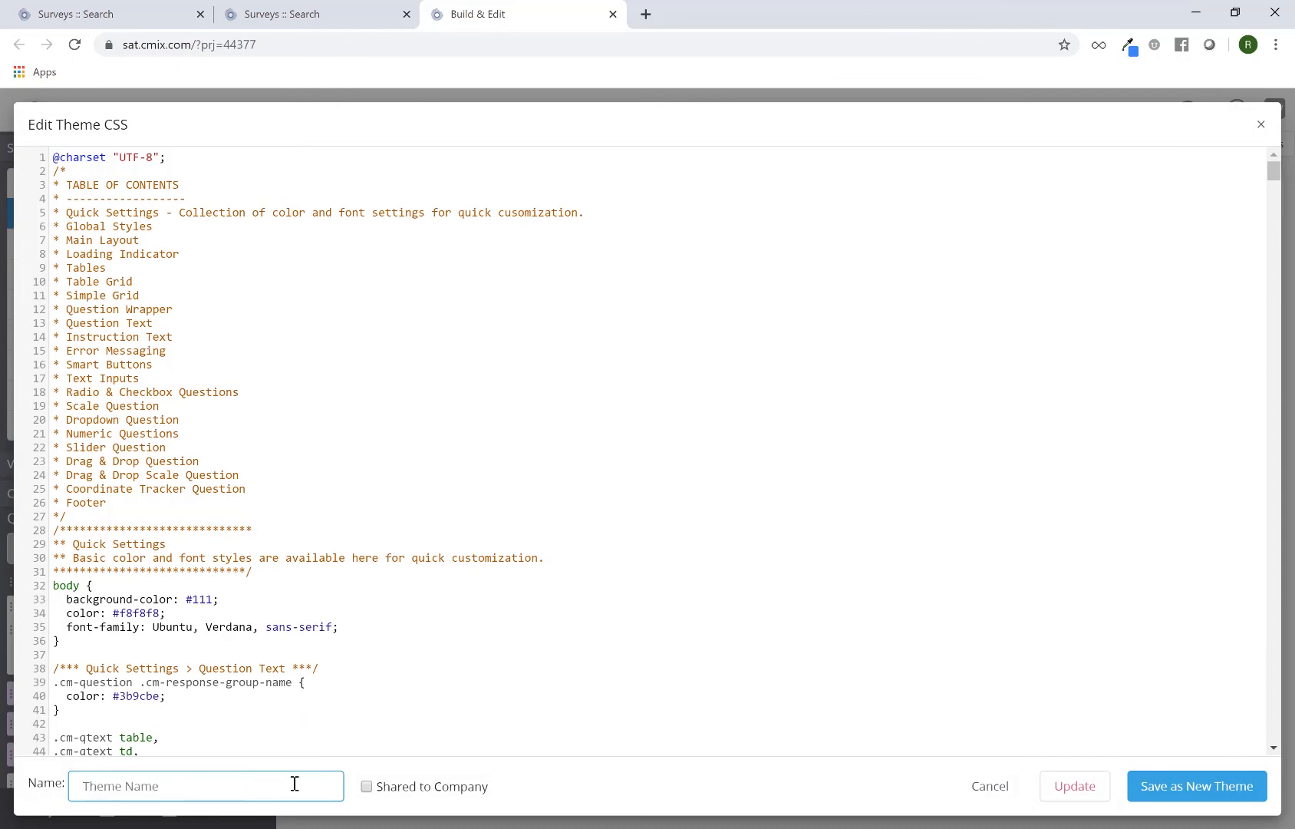
pyautogui.write('ABC CO')
pyautogui.press('BackSpace')
pyautogui.write('o - Theme')
pyautogui.click(372, 792)
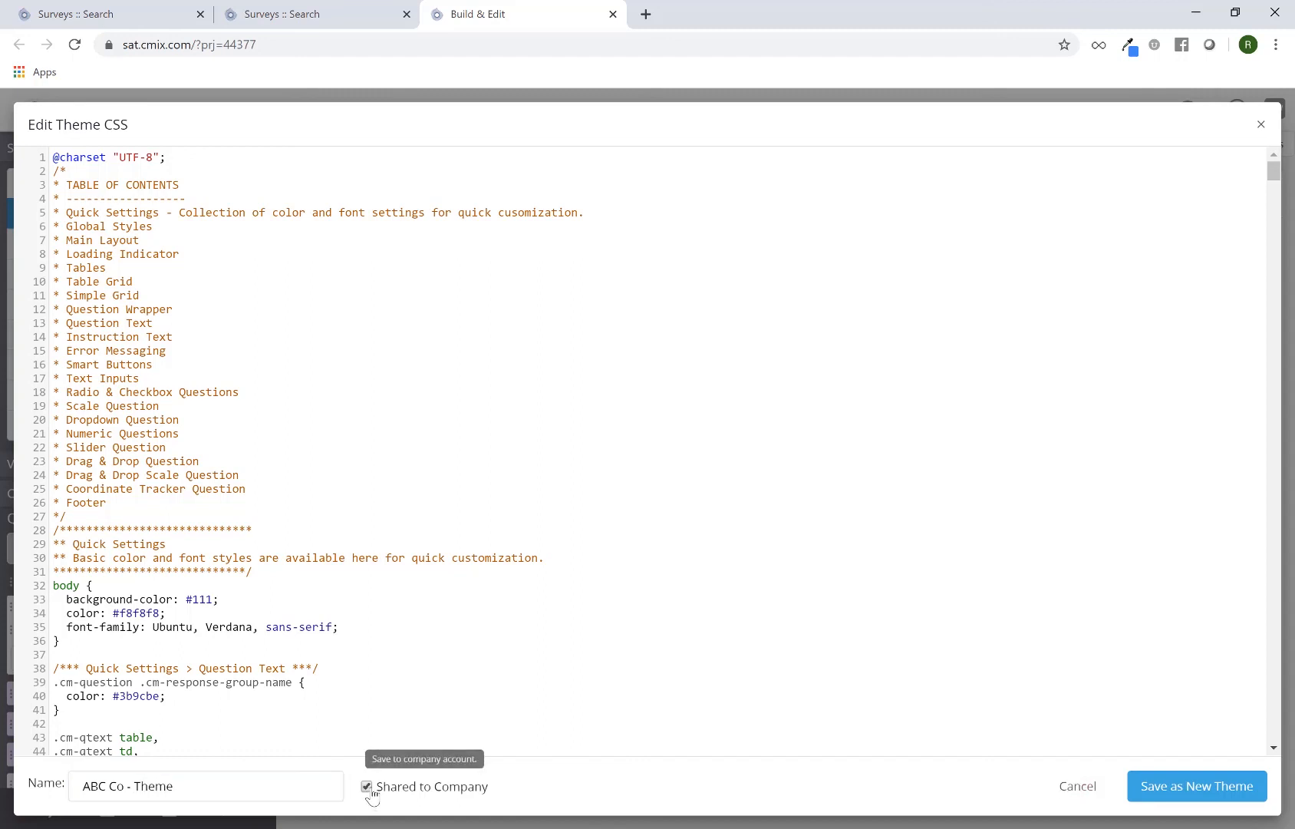
pyautogui.click(1159, 793)
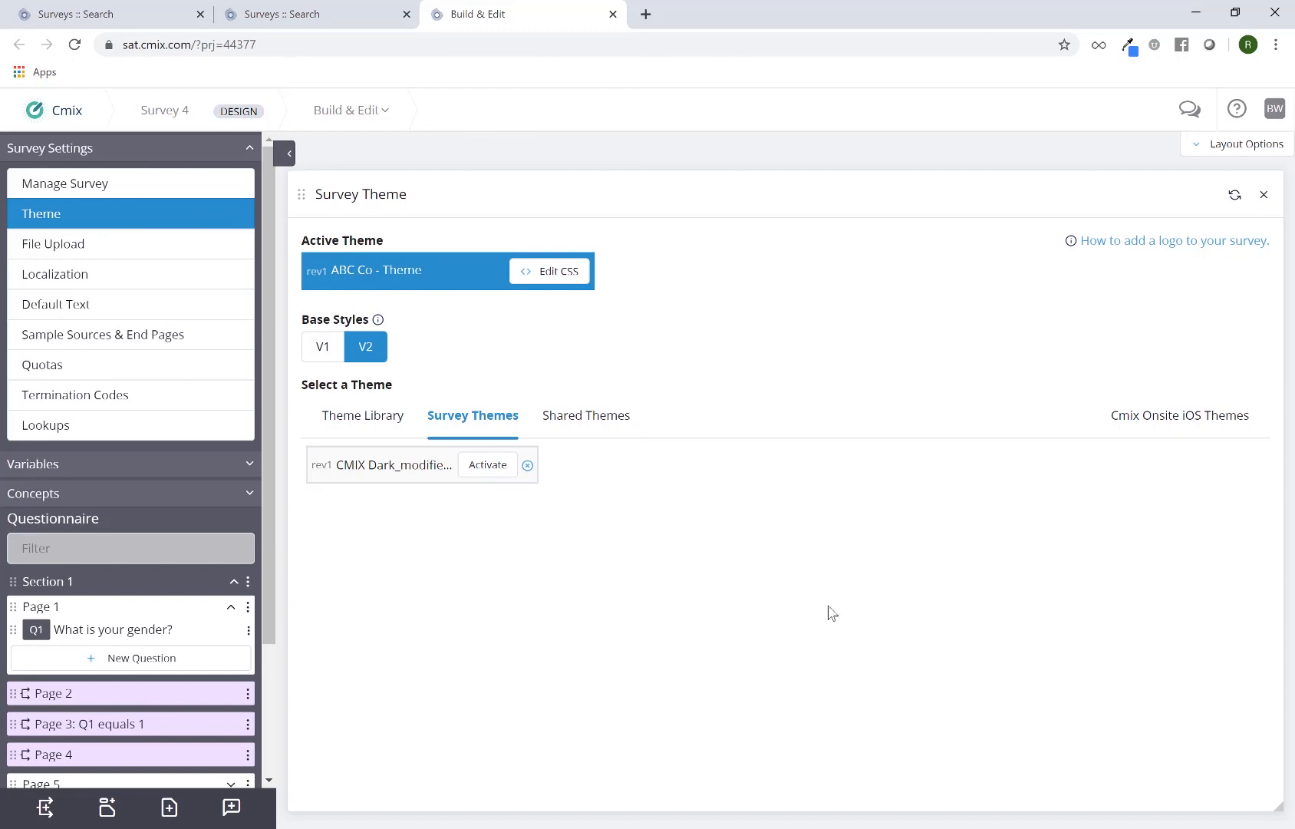
pyautogui.click(577, 420)
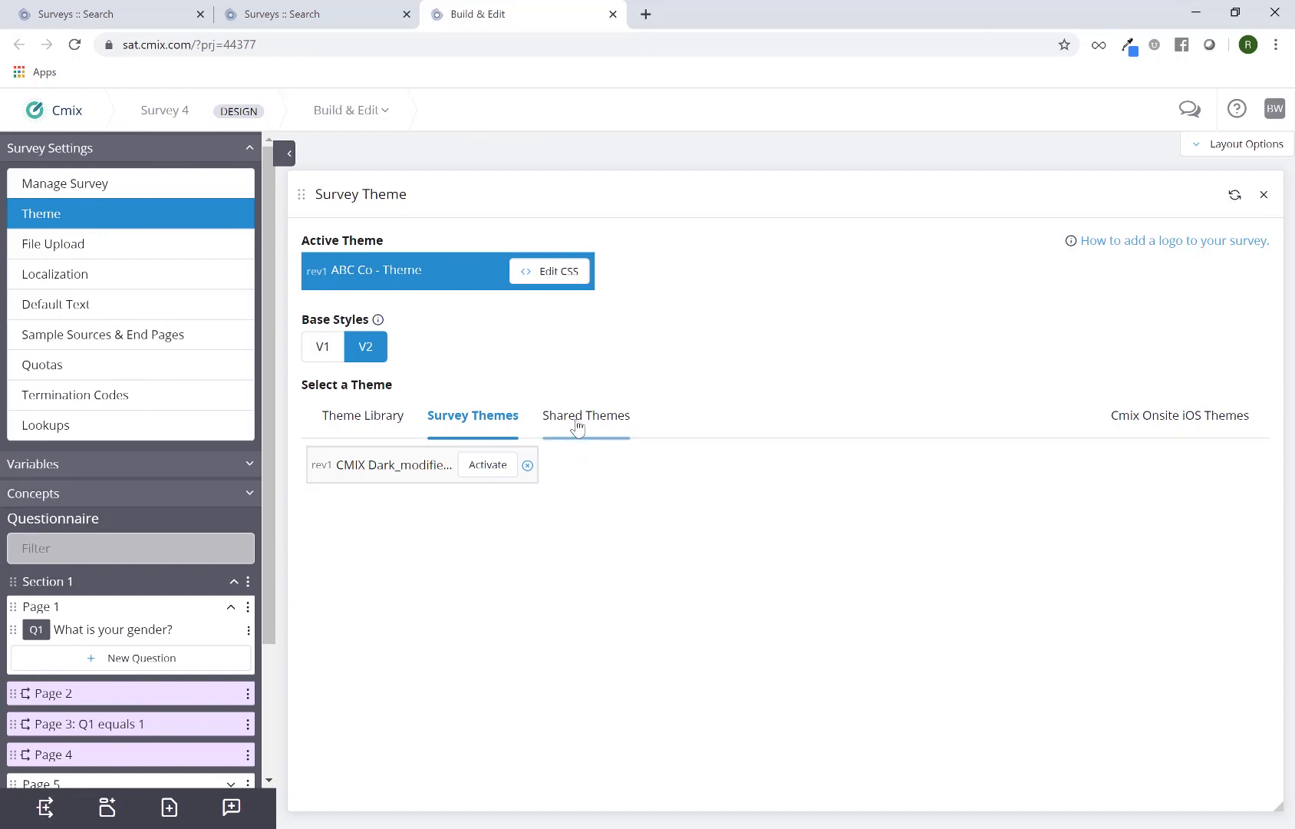